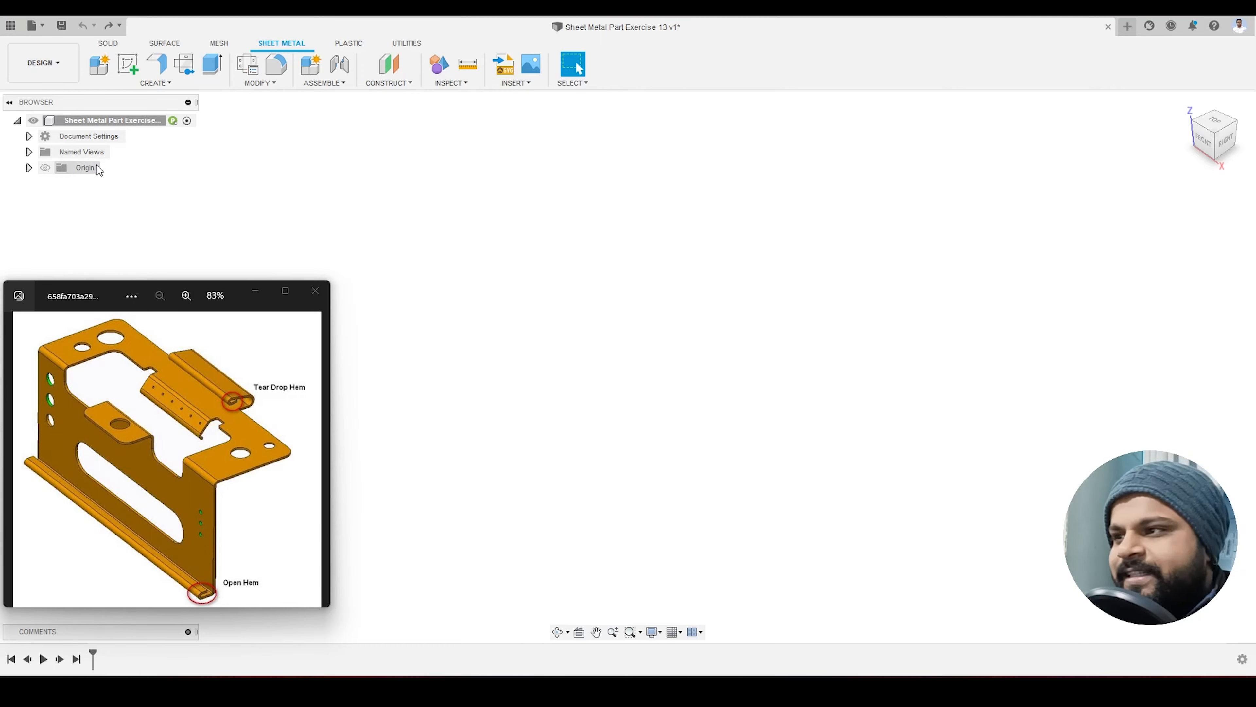
Step: Check the document units and examine the corten-steel and Stainless Steel (mm) rules in the sheet metal library
click(29, 136)
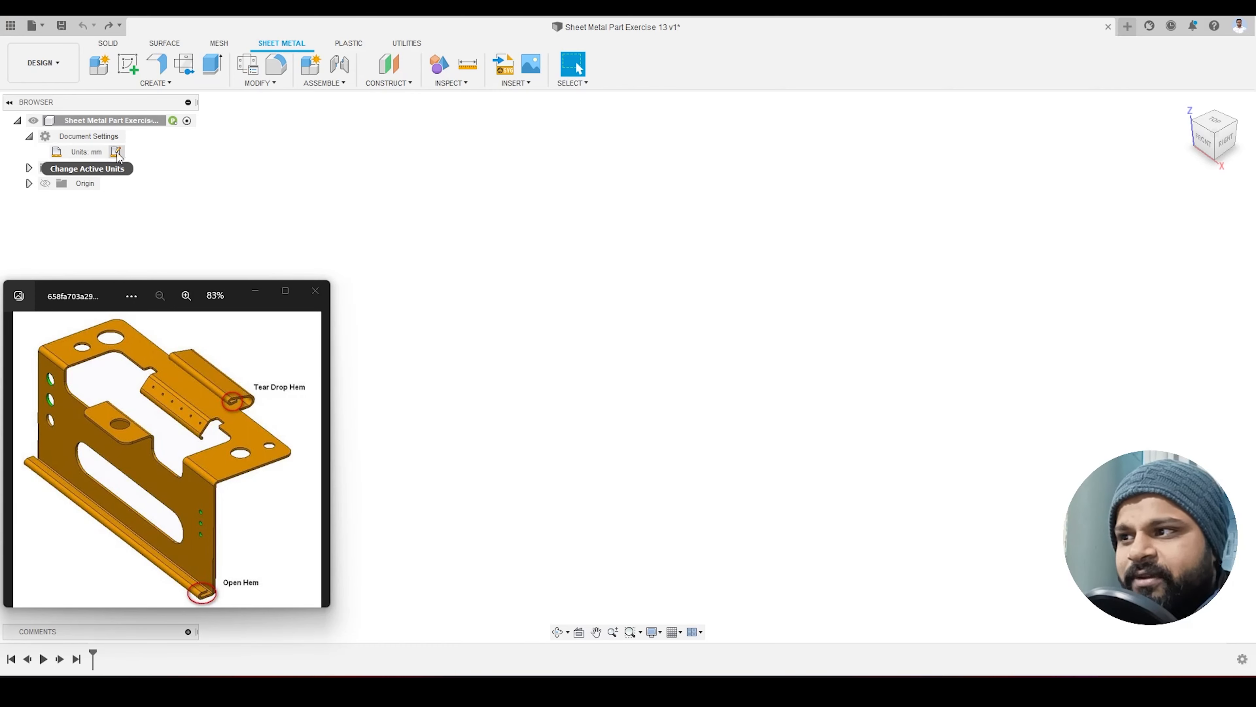
click(29, 136)
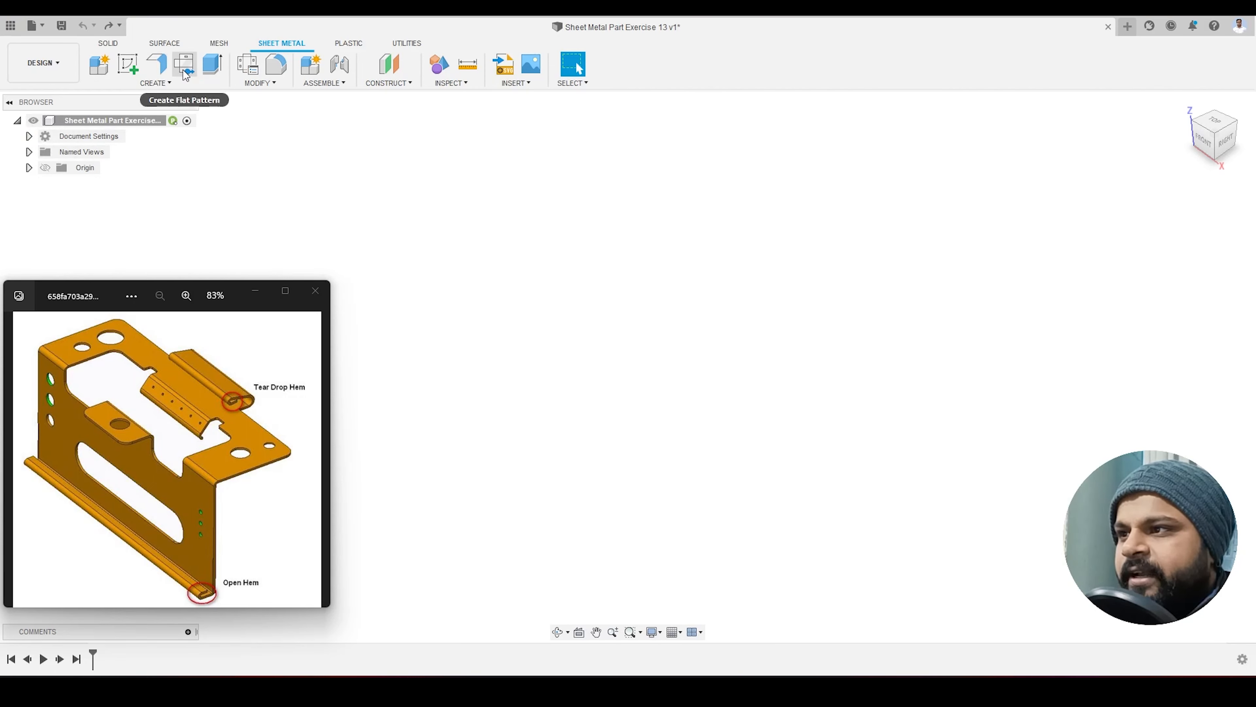
click(249, 69)
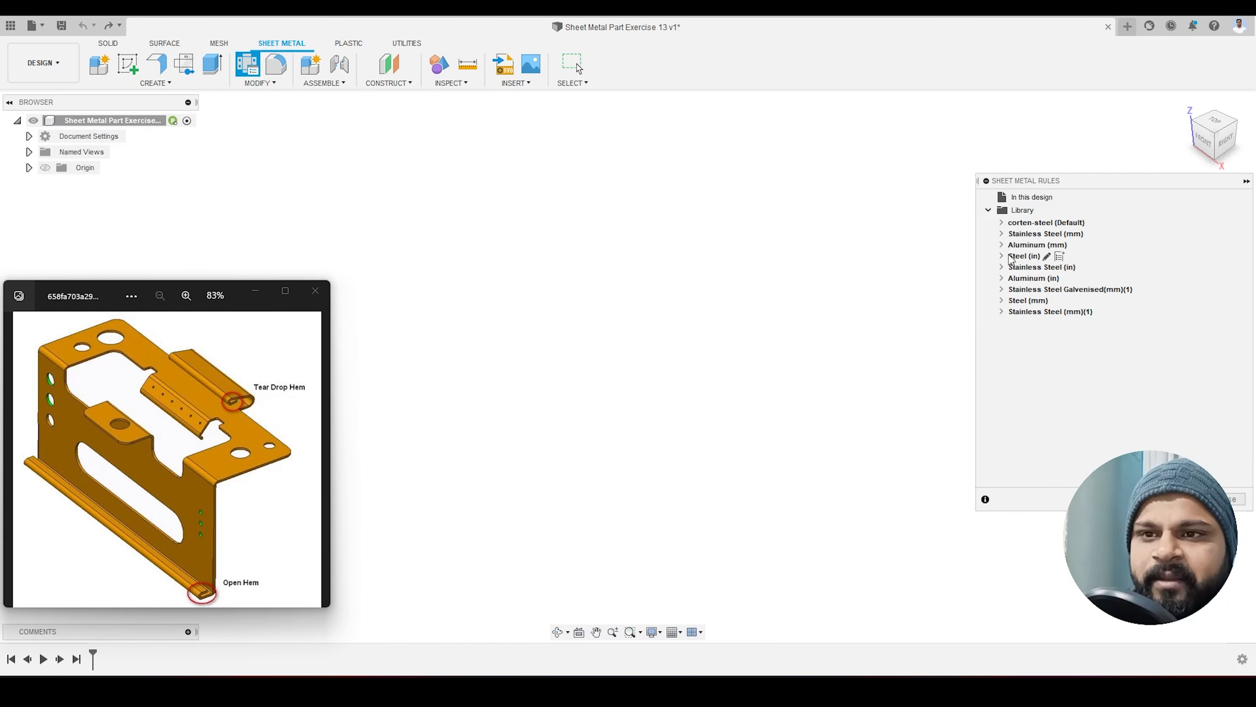
click(1002, 224)
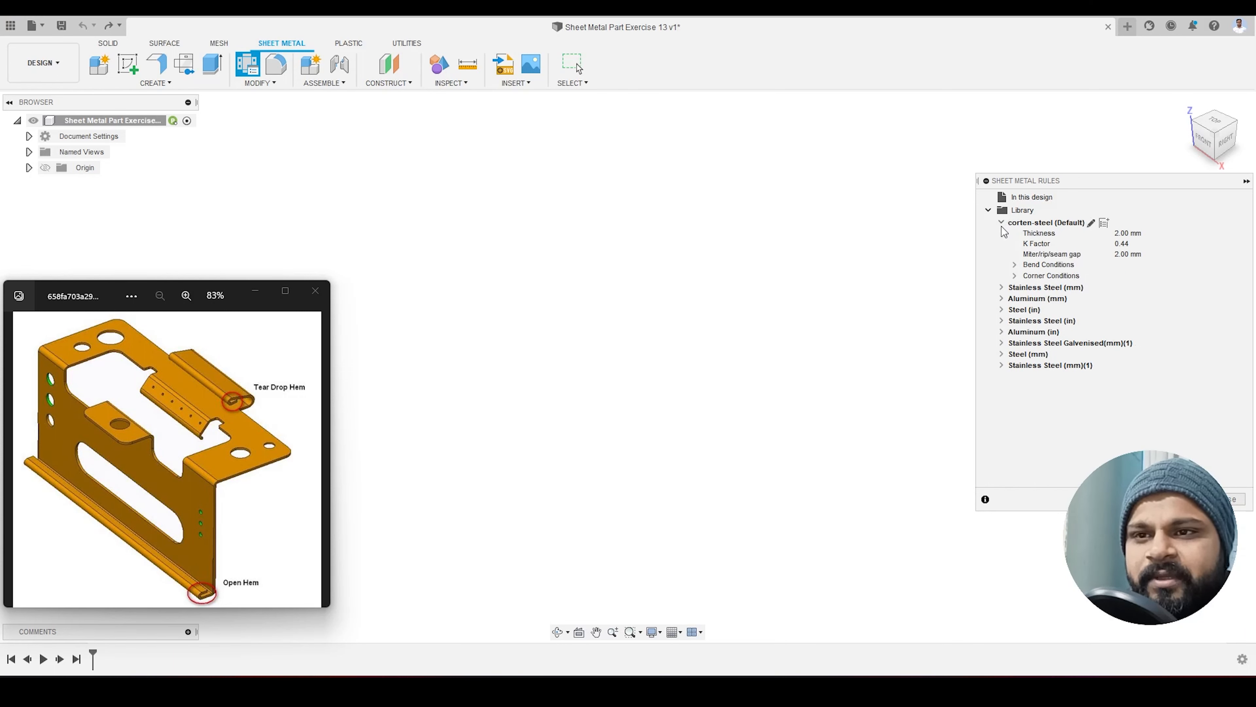
click(1001, 288)
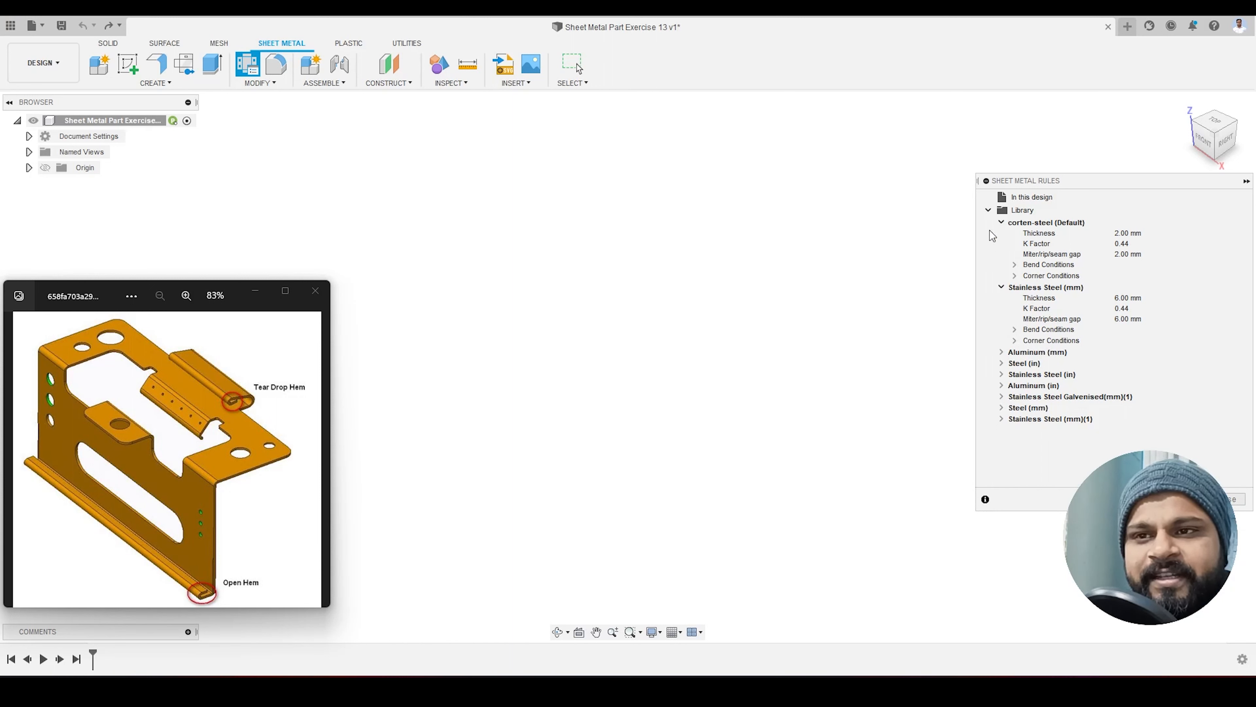
click(988, 211)
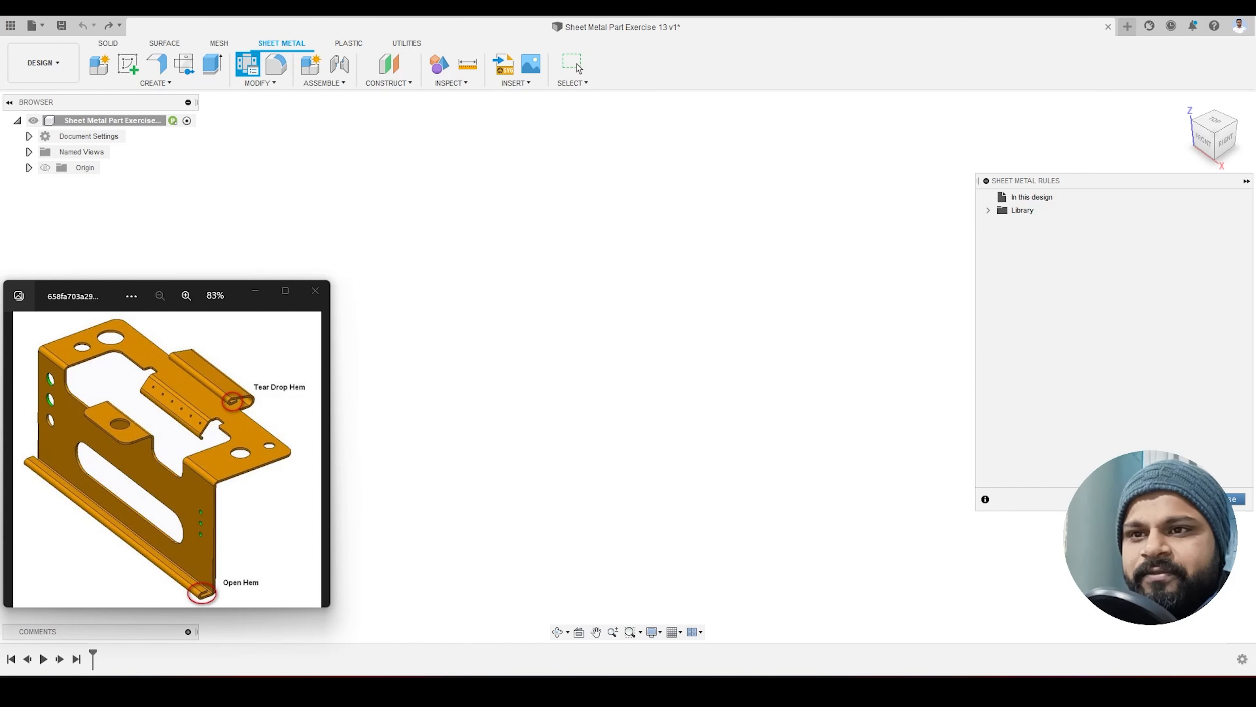
click(577, 64)
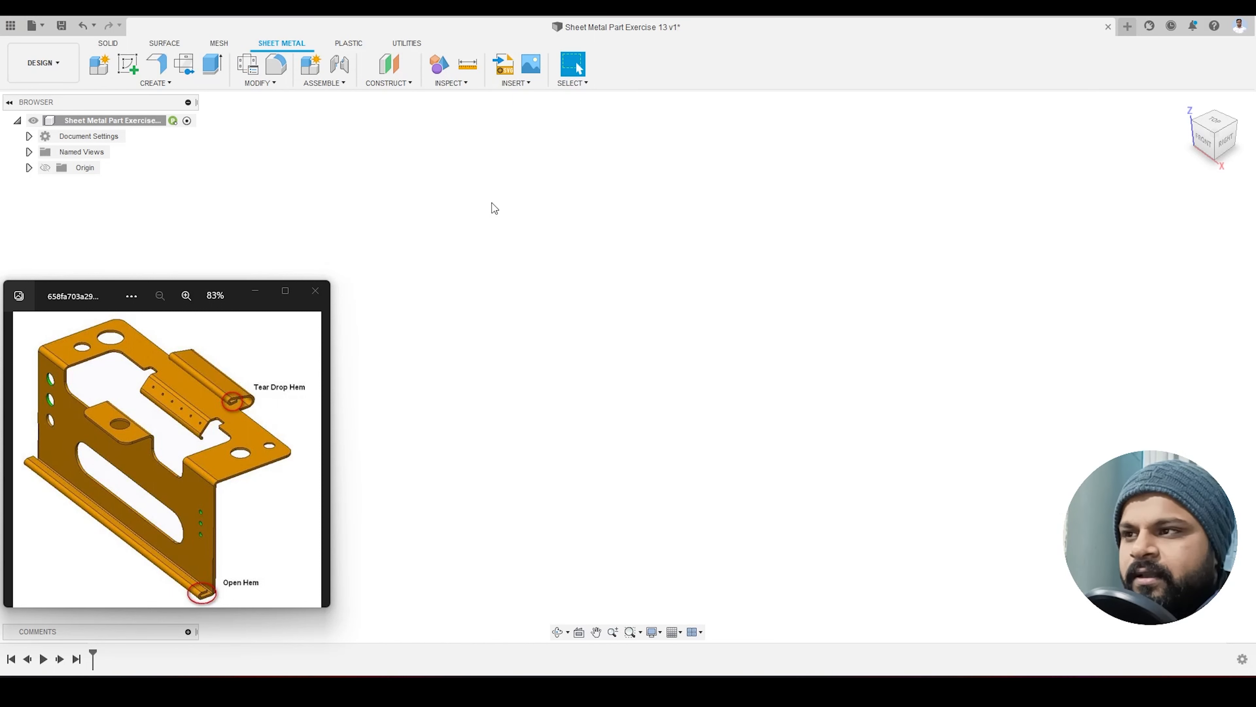
Step: Edit the Stainless Steel (mm) sheet metal rule in the library and set its thickness to 1 mm
click(254, 72)
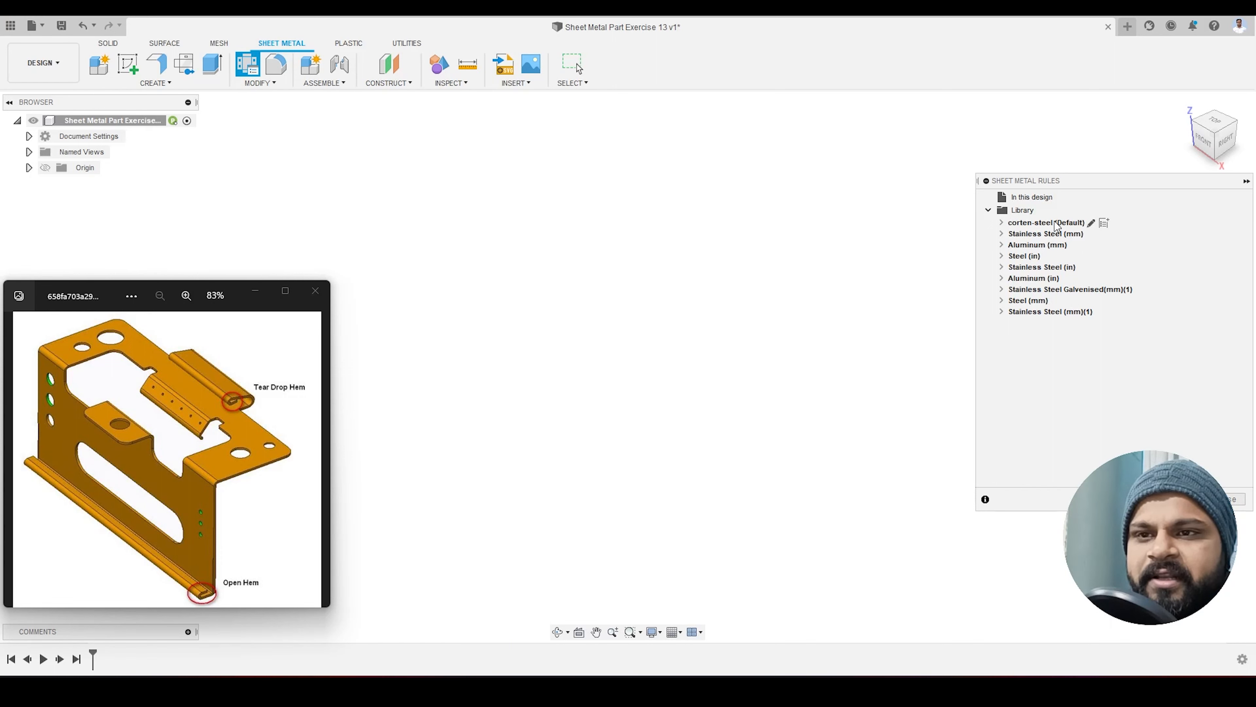
click(1002, 234)
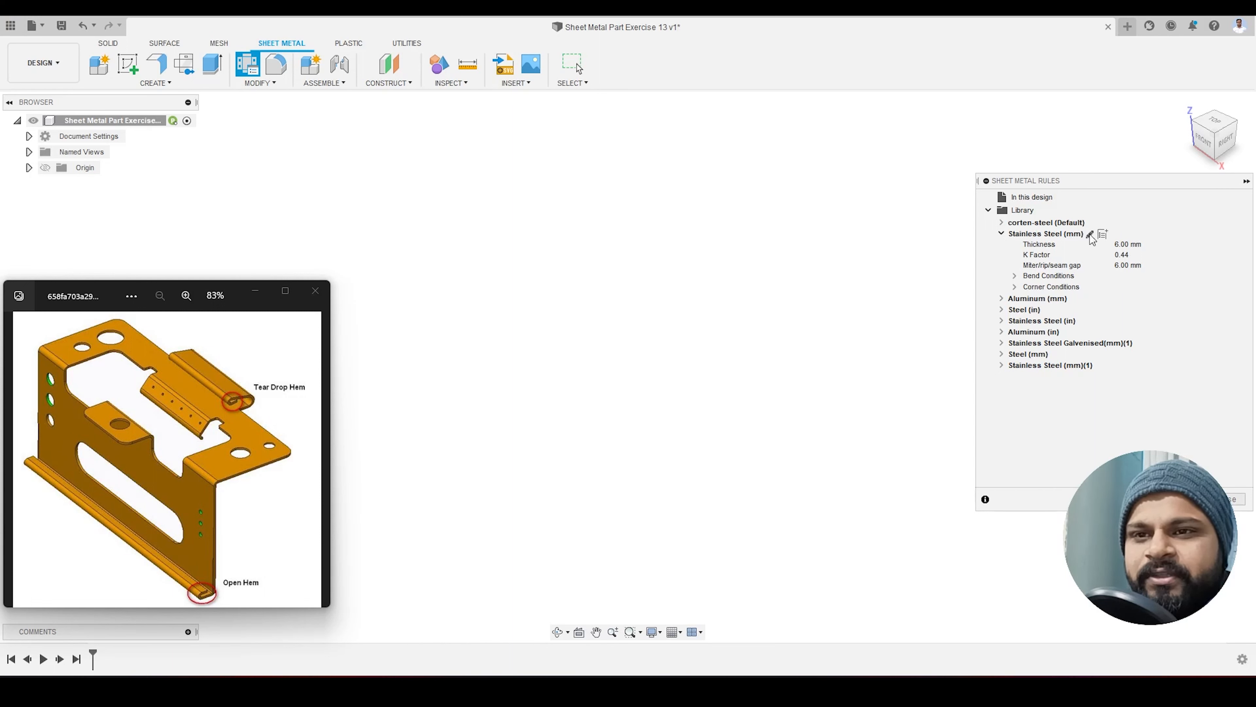
click(1090, 234)
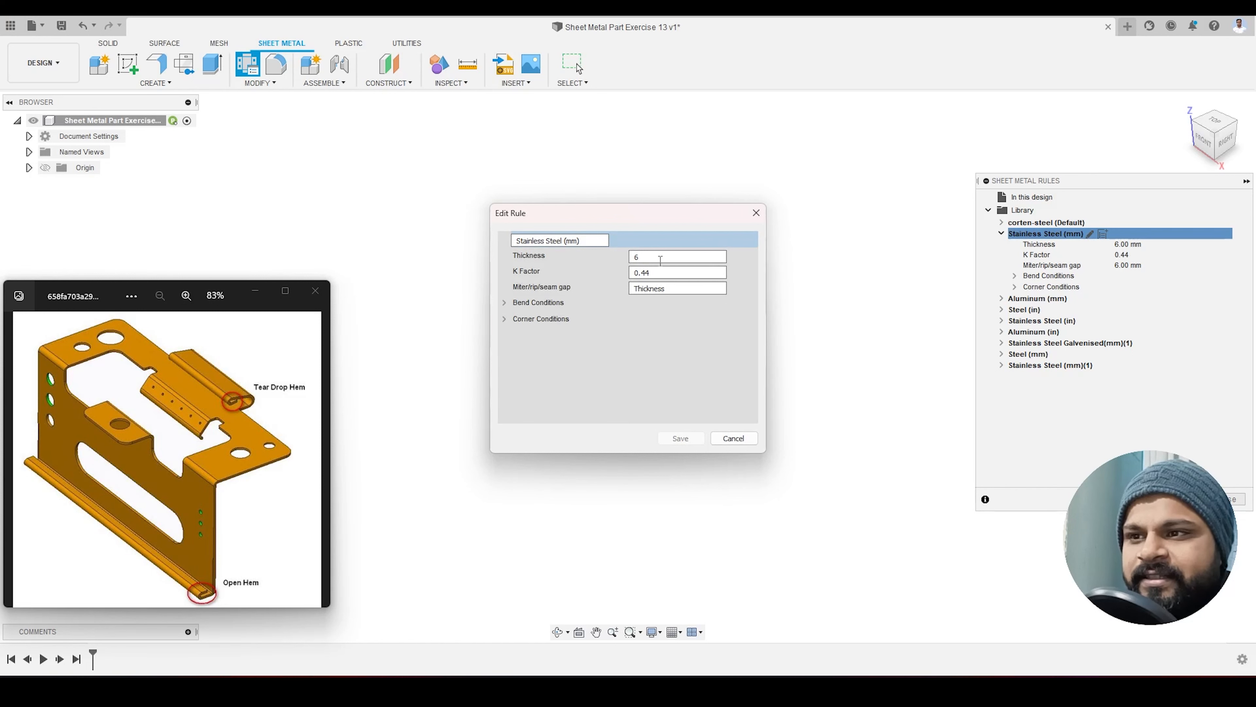
key(Tab)
text(1)
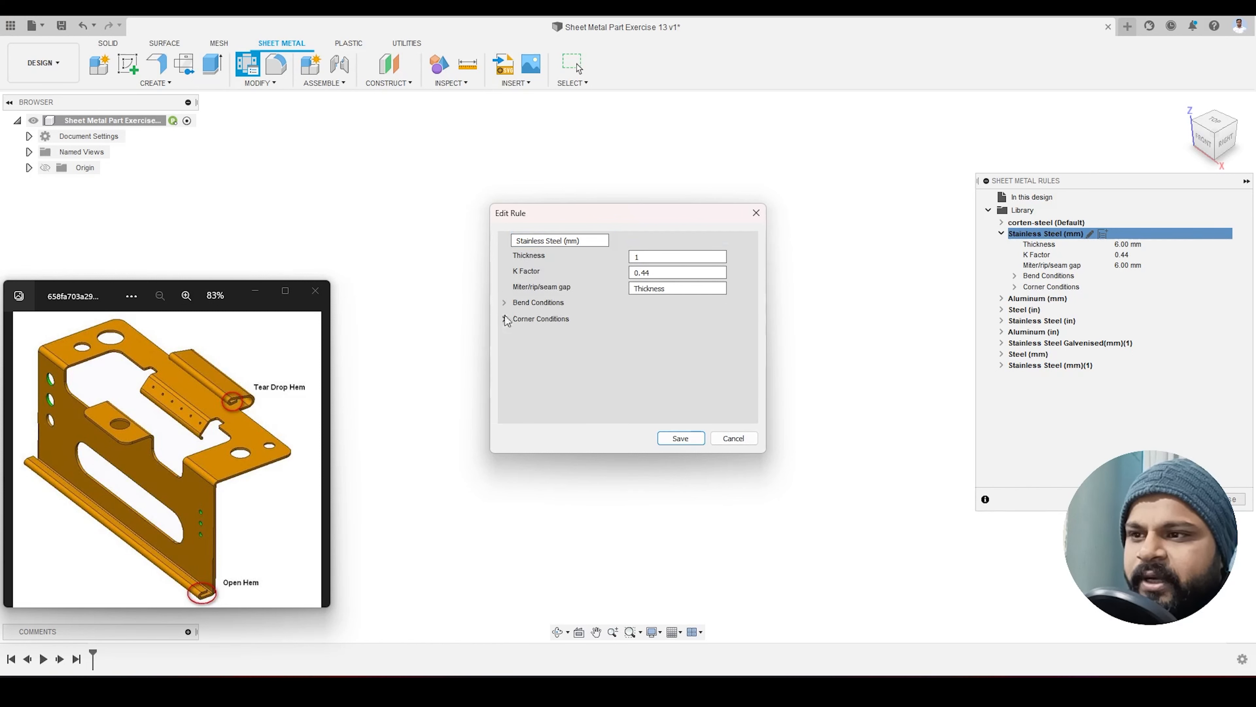
Step: Review the rule's bend and corner conditions, save the edited Stainless Steel (mm) rule and close the sheet metal rules
click(505, 304)
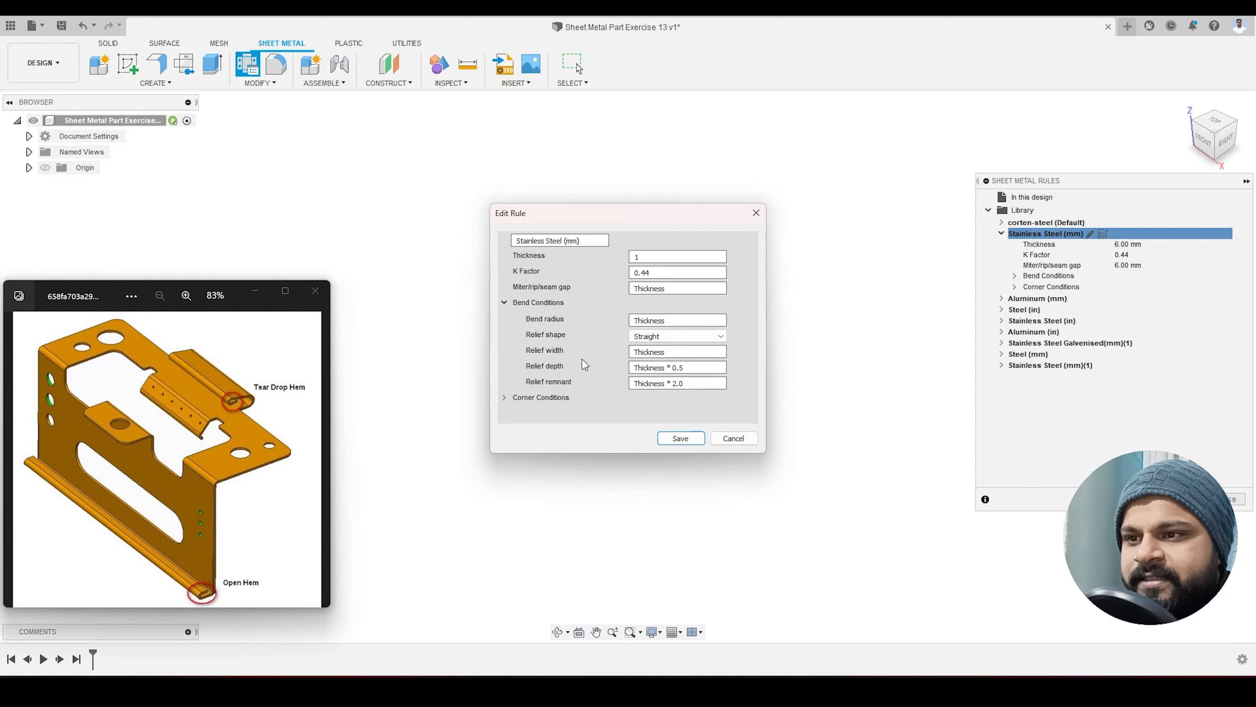
click(505, 397)
scroll(571, 396, down, 2)
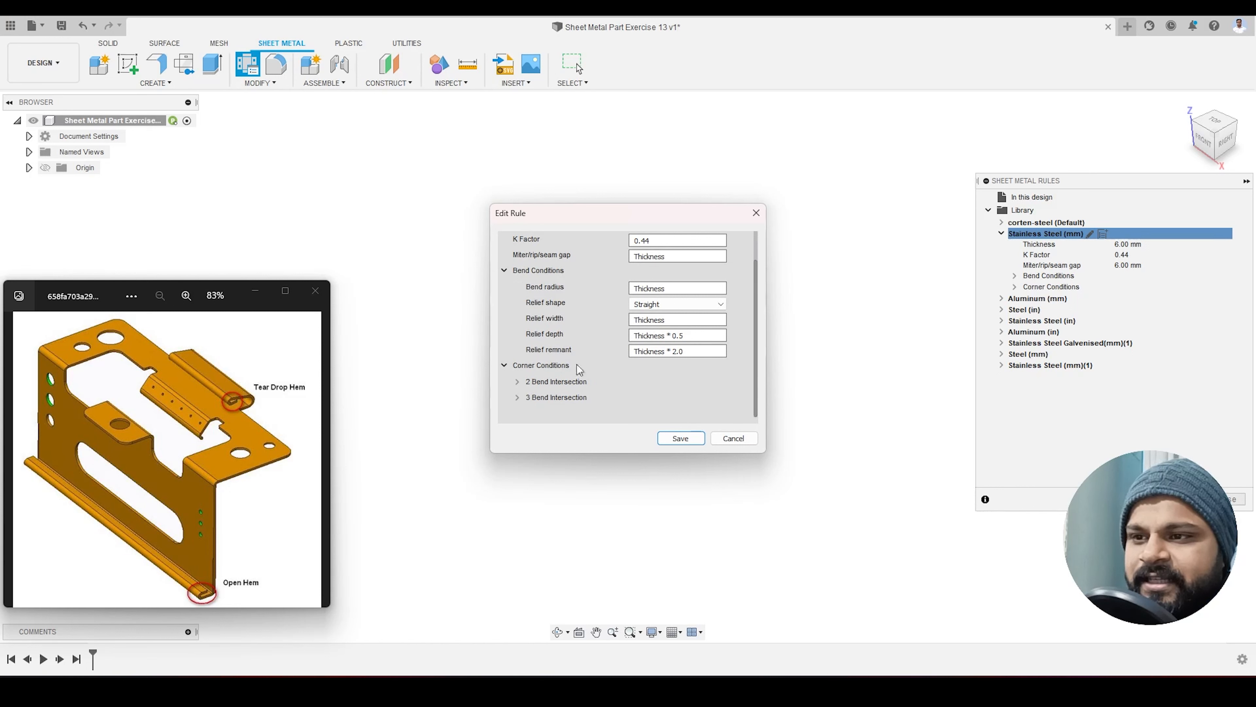
scroll(587, 378, up, 2)
click(505, 302)
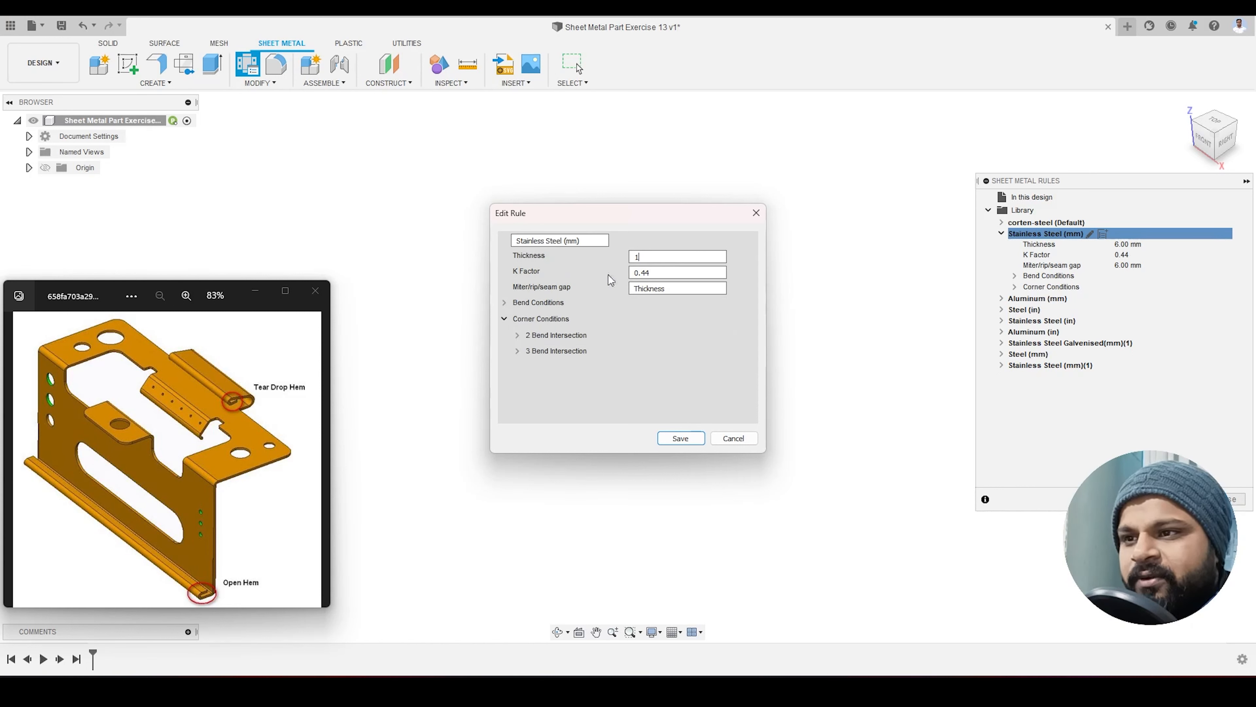
click(681, 439)
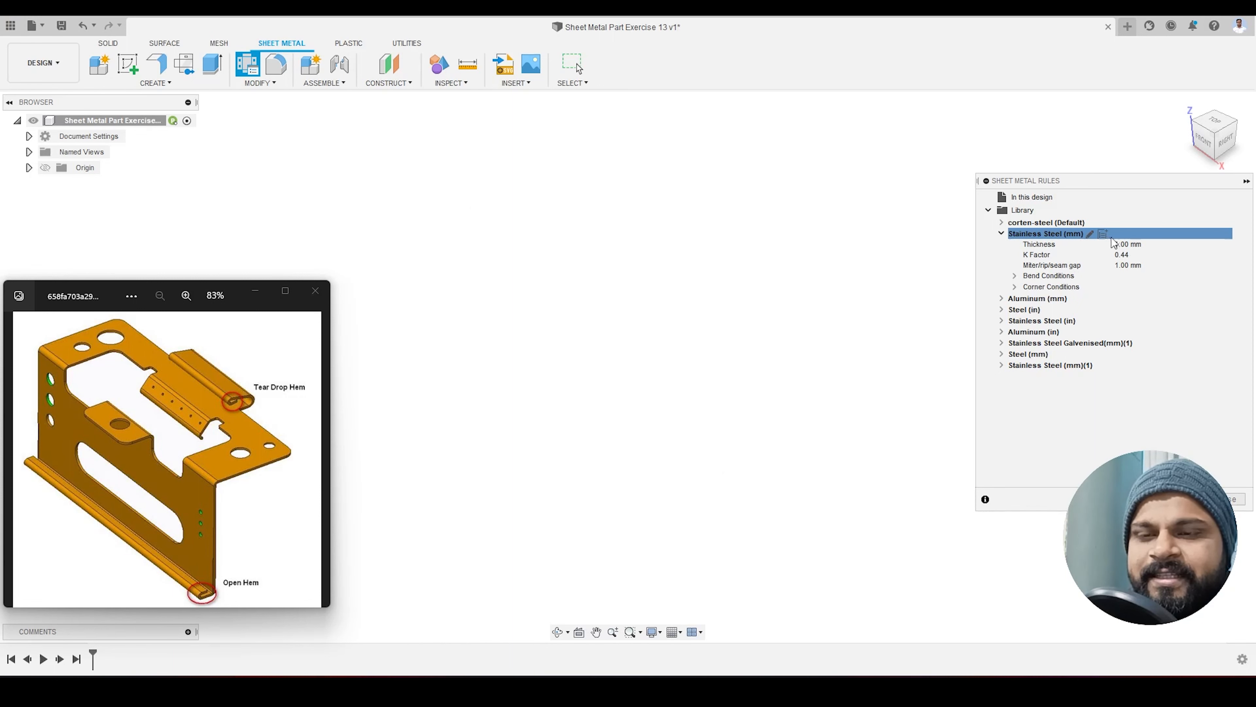
click(1001, 234)
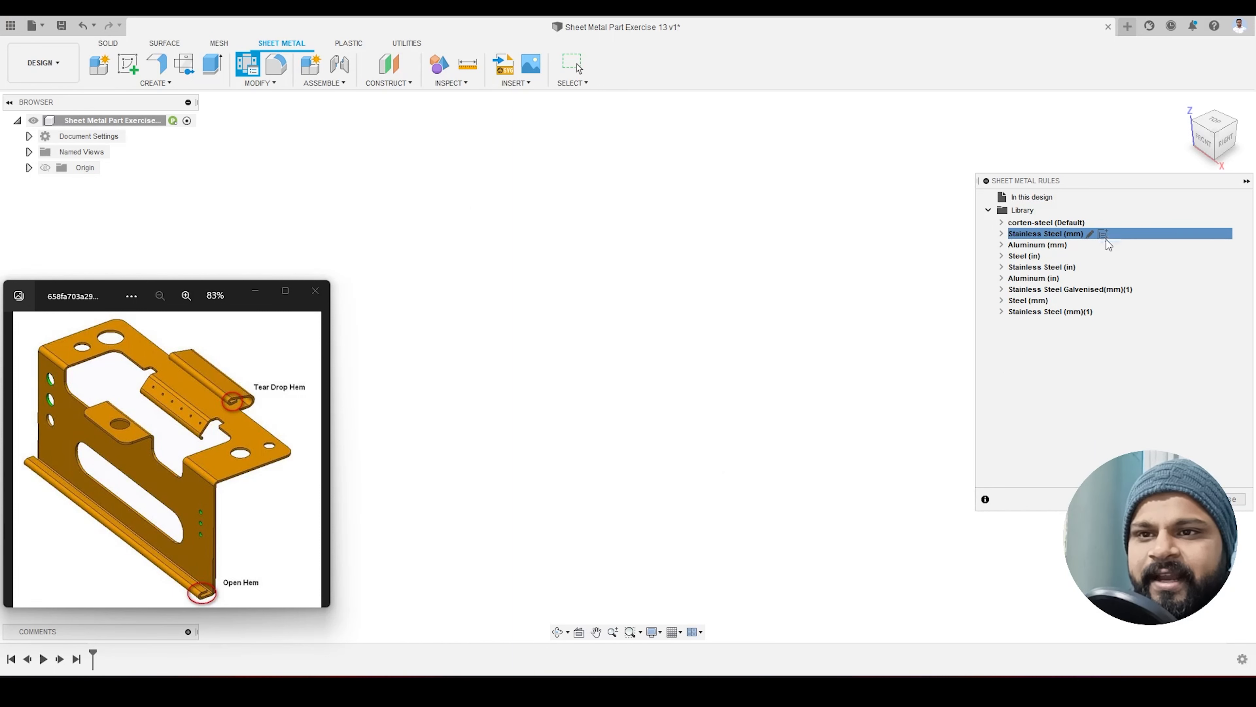
click(1224, 499)
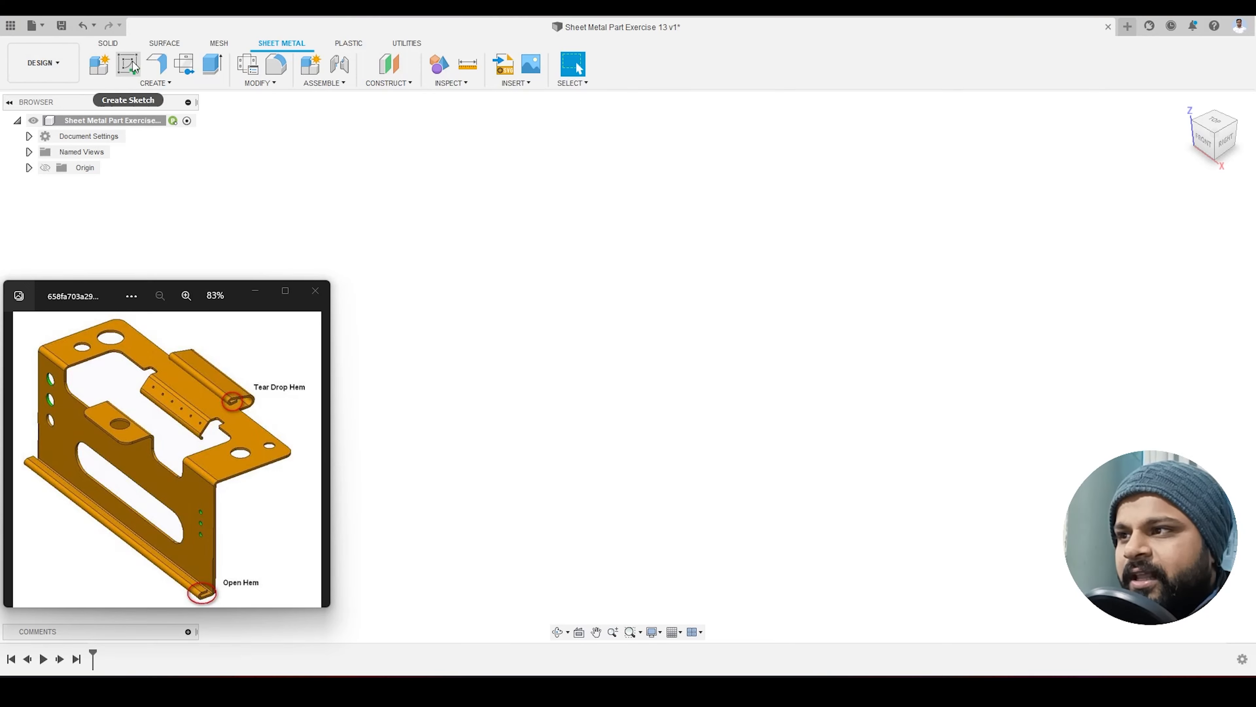
Step: Create a sketch on the front plane and draw a center rectangle 100 mm wide and 60 mm high centred on the origin
click(129, 74)
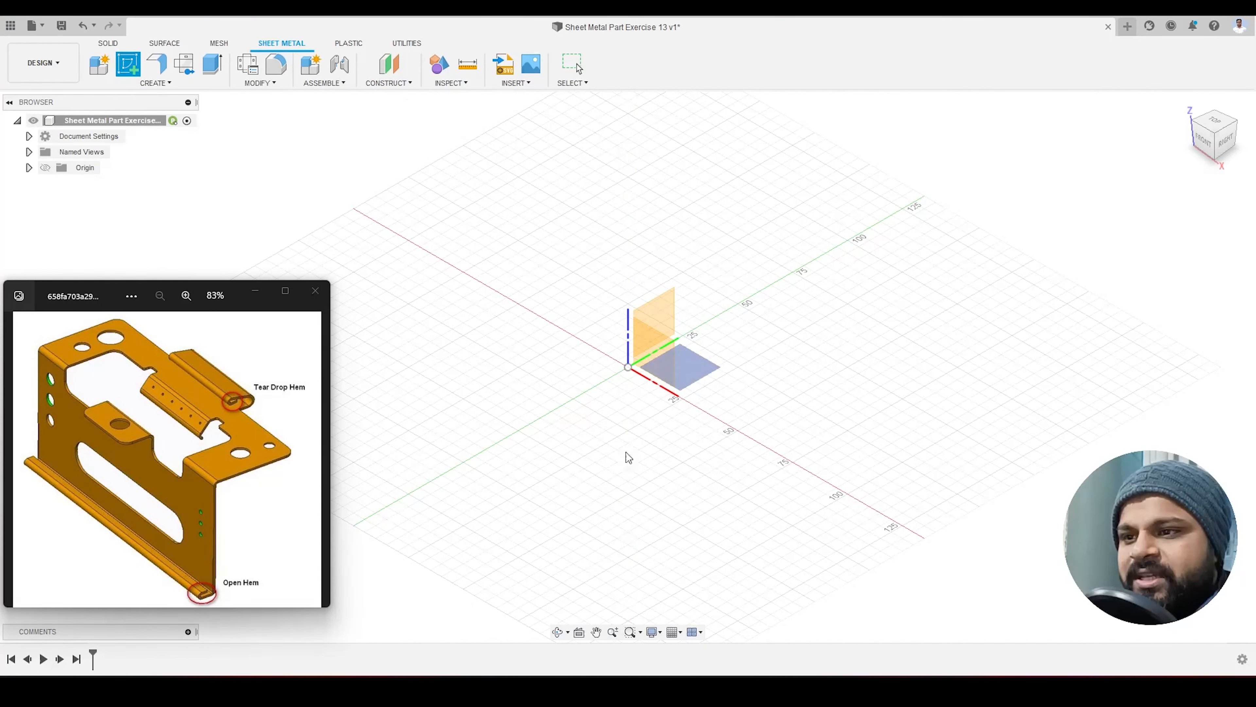
click(658, 357)
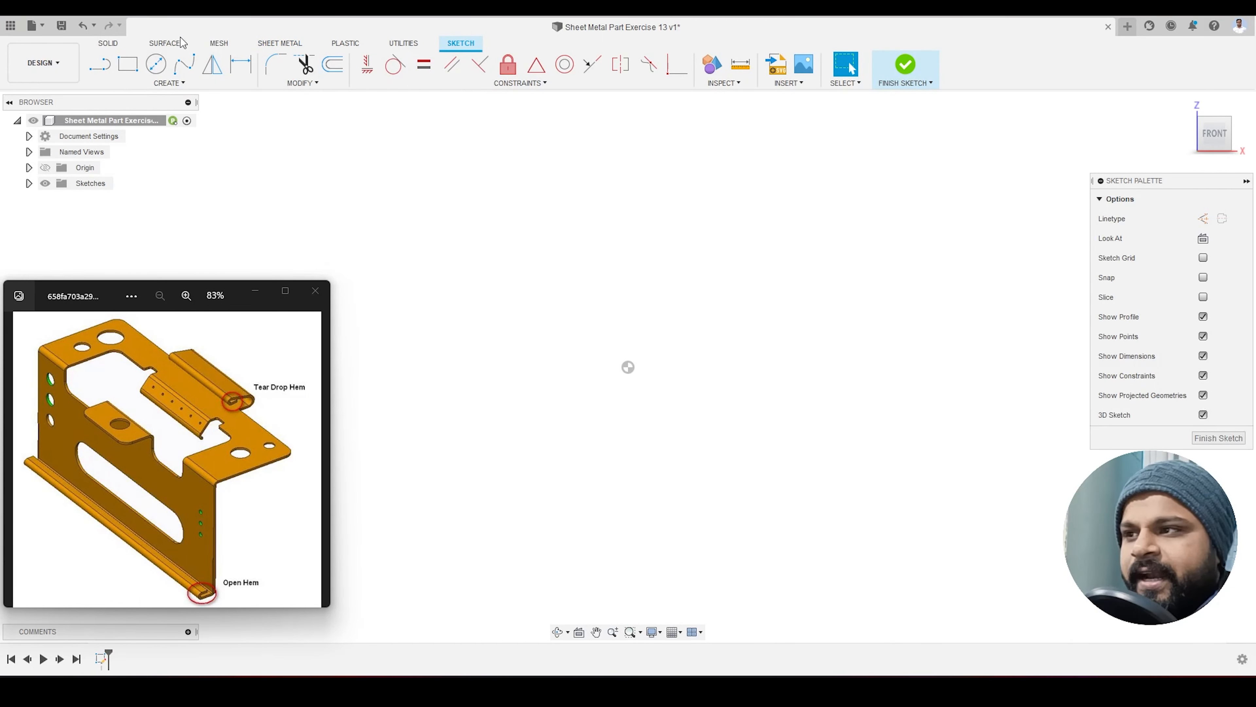
click(180, 84)
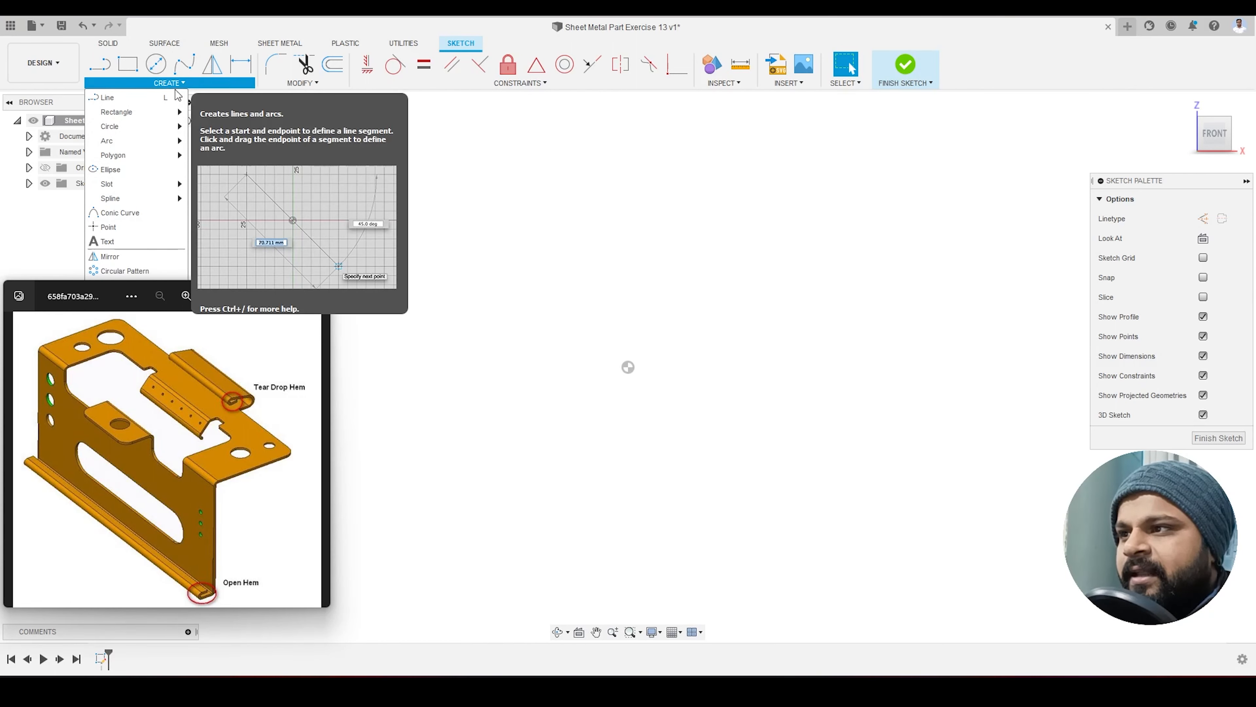
mouse_move(164, 114)
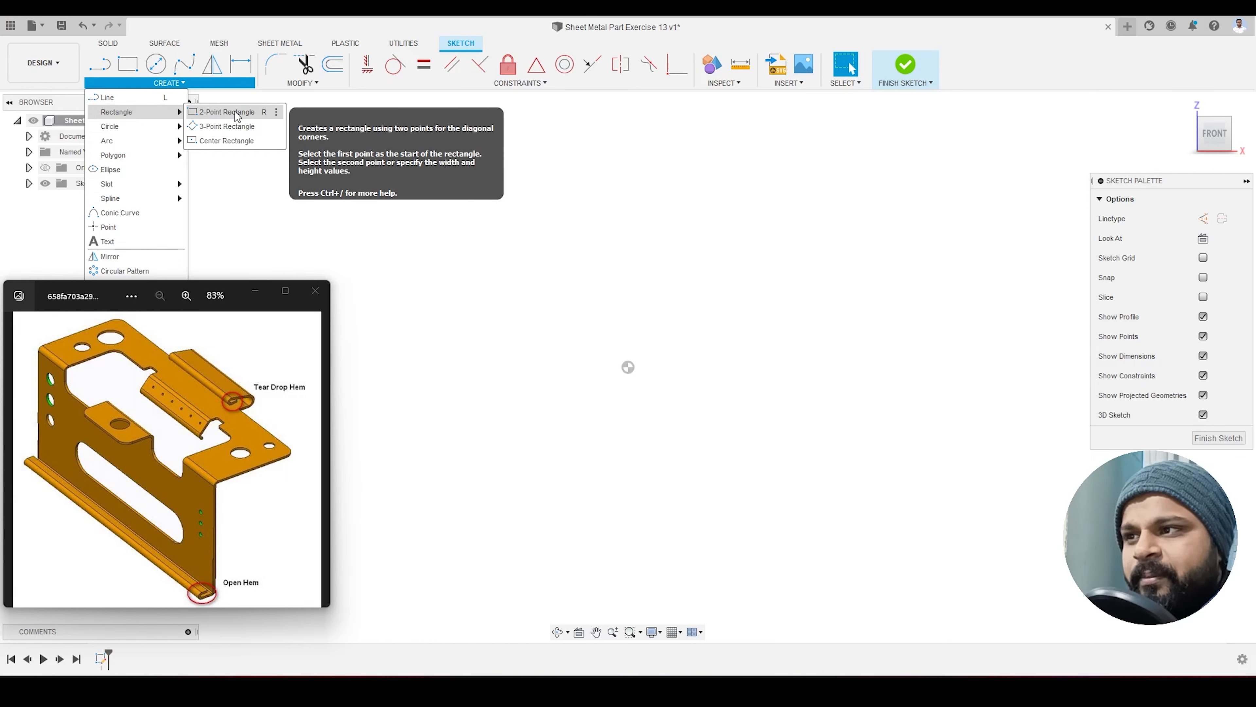
click(227, 140)
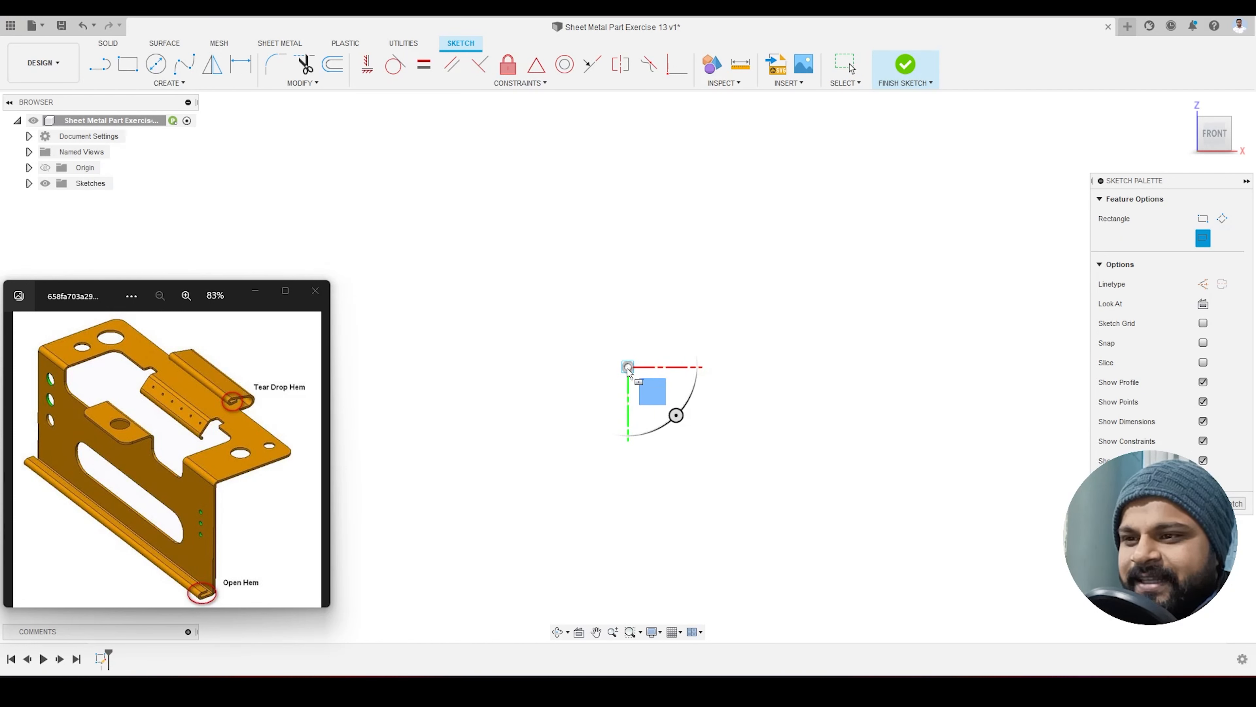
click(627, 367)
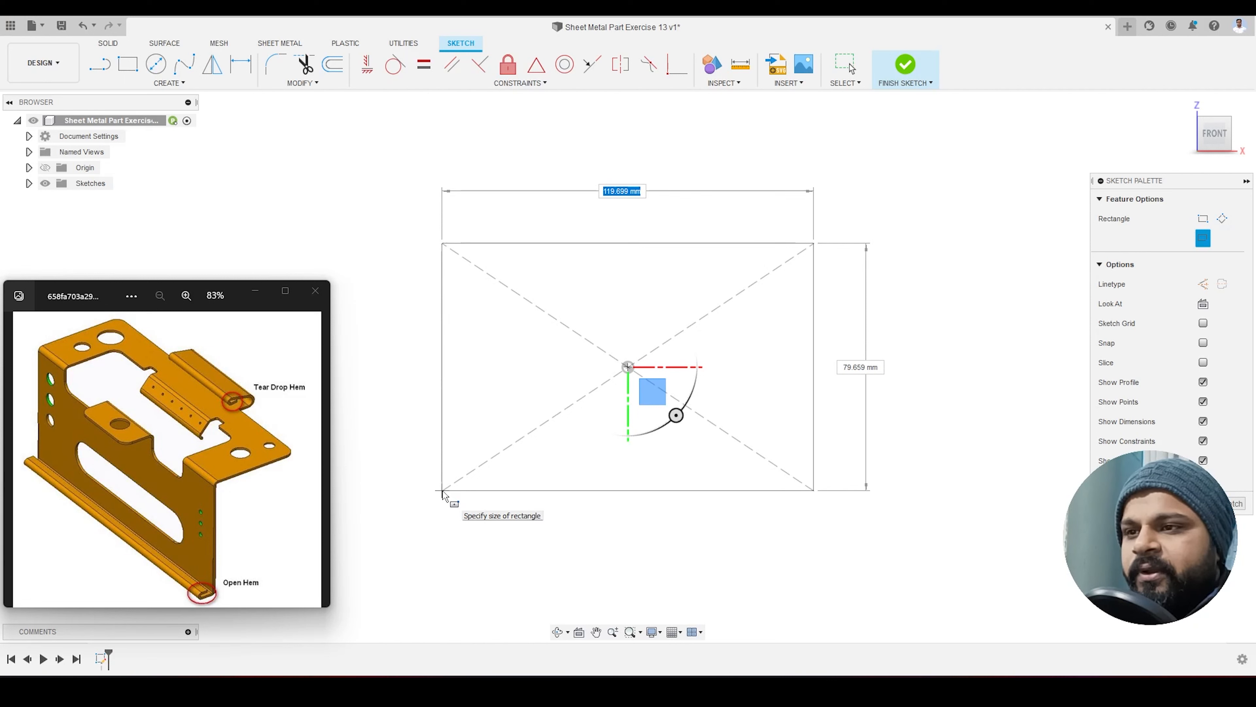
text(100)
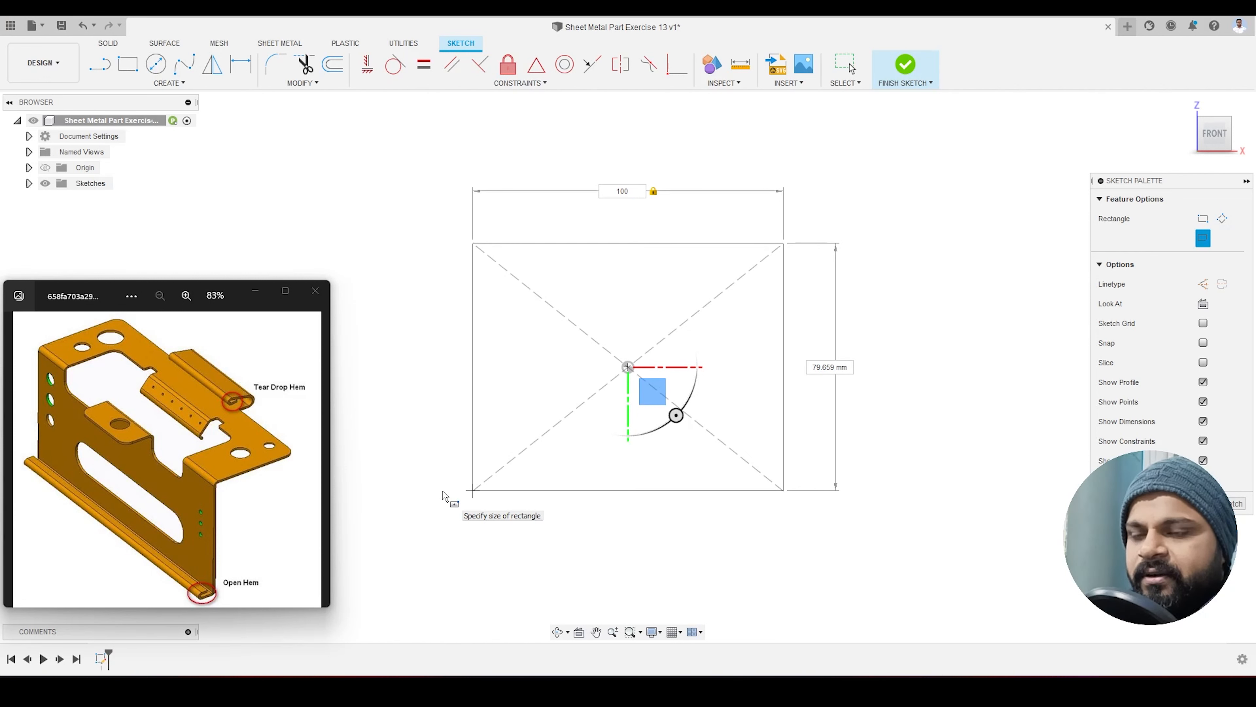
key(Tab)
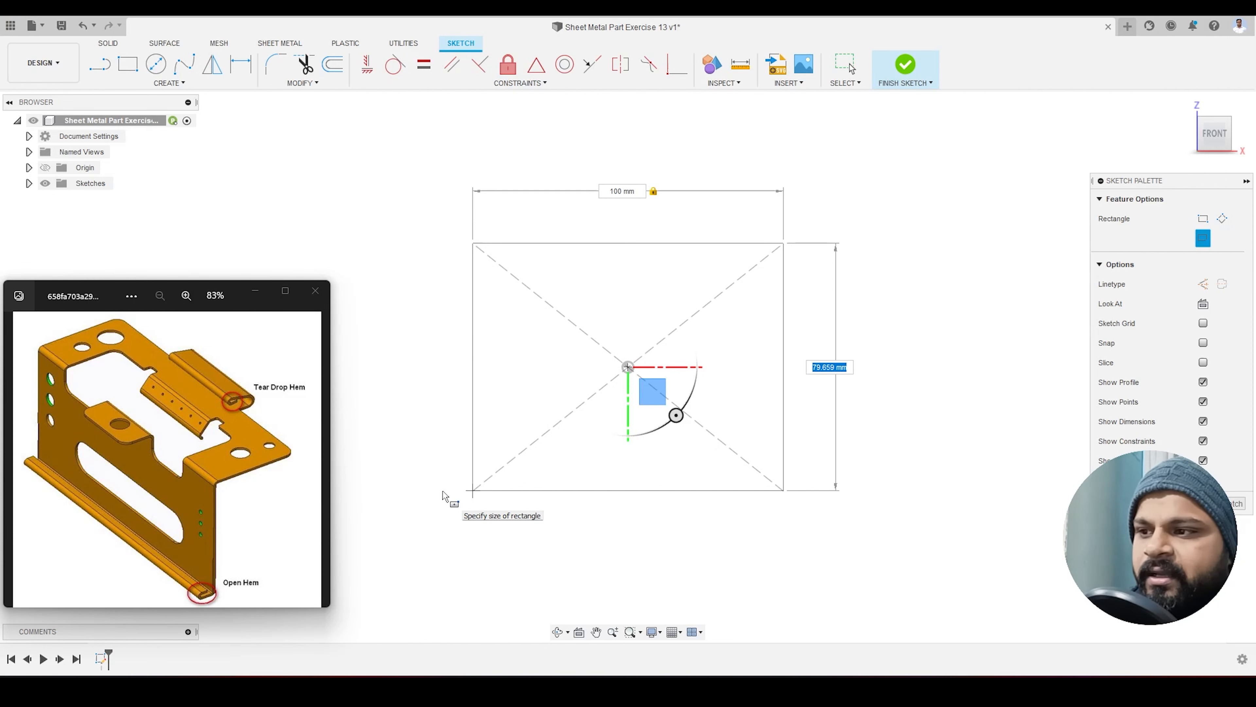
text(60)
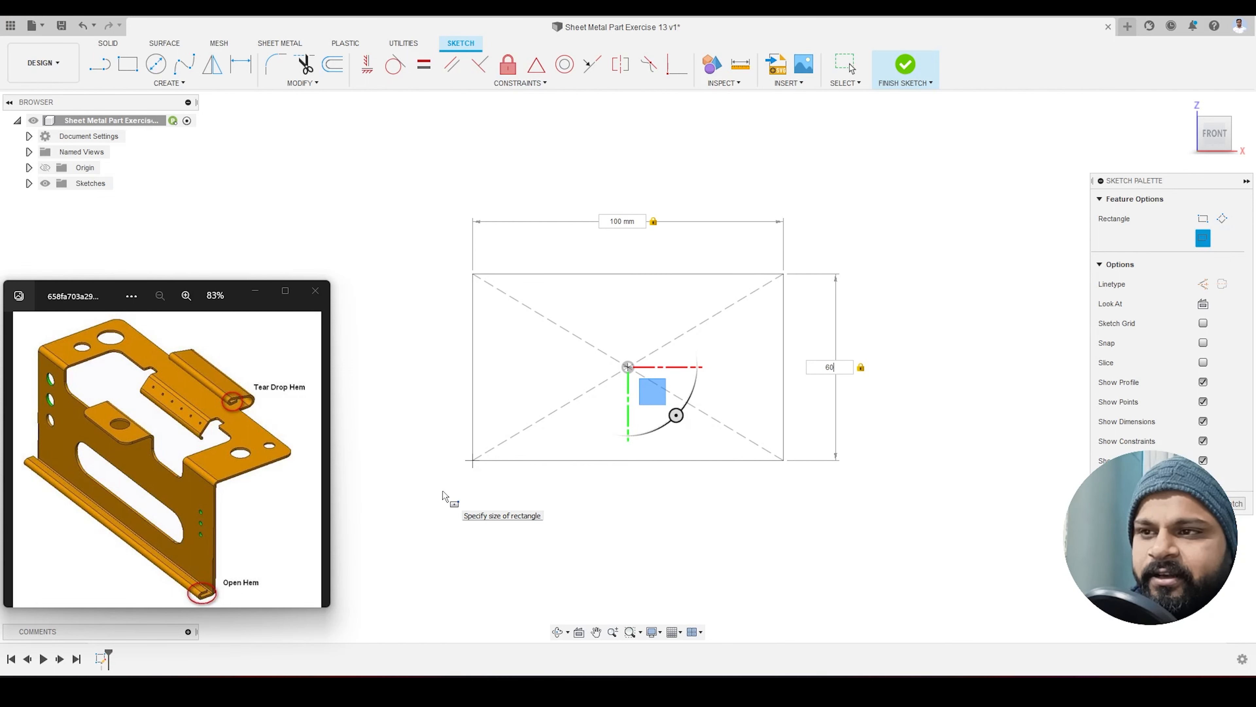
key(Return)
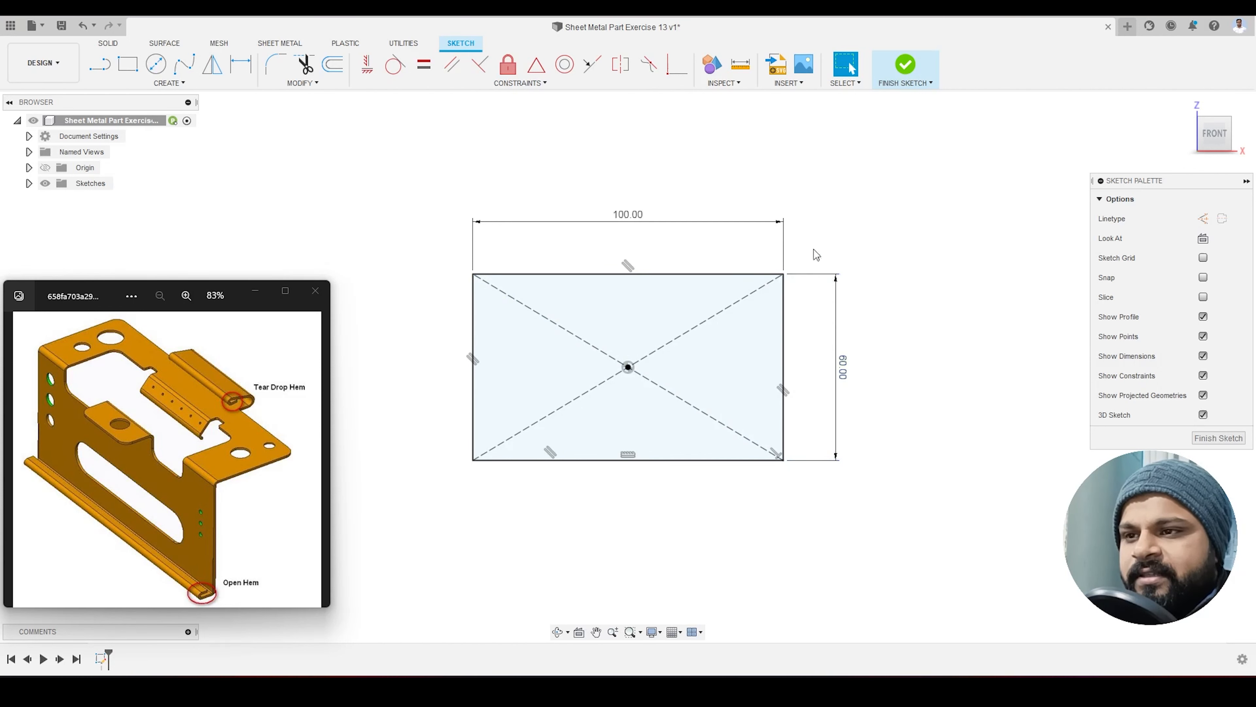
Step: Delete the rectangle's height and width dimensions
drag(875, 333, 827, 231)
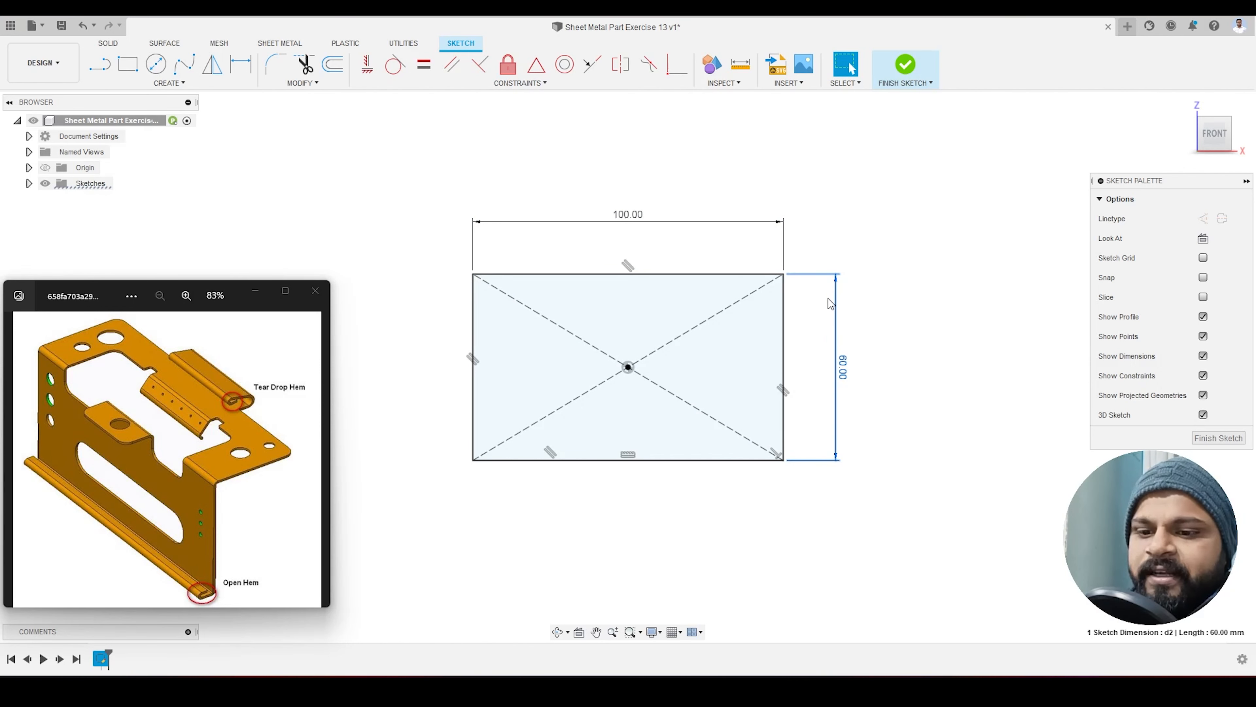
key(Delete)
drag(653, 246, 650, 190)
key(Delete)
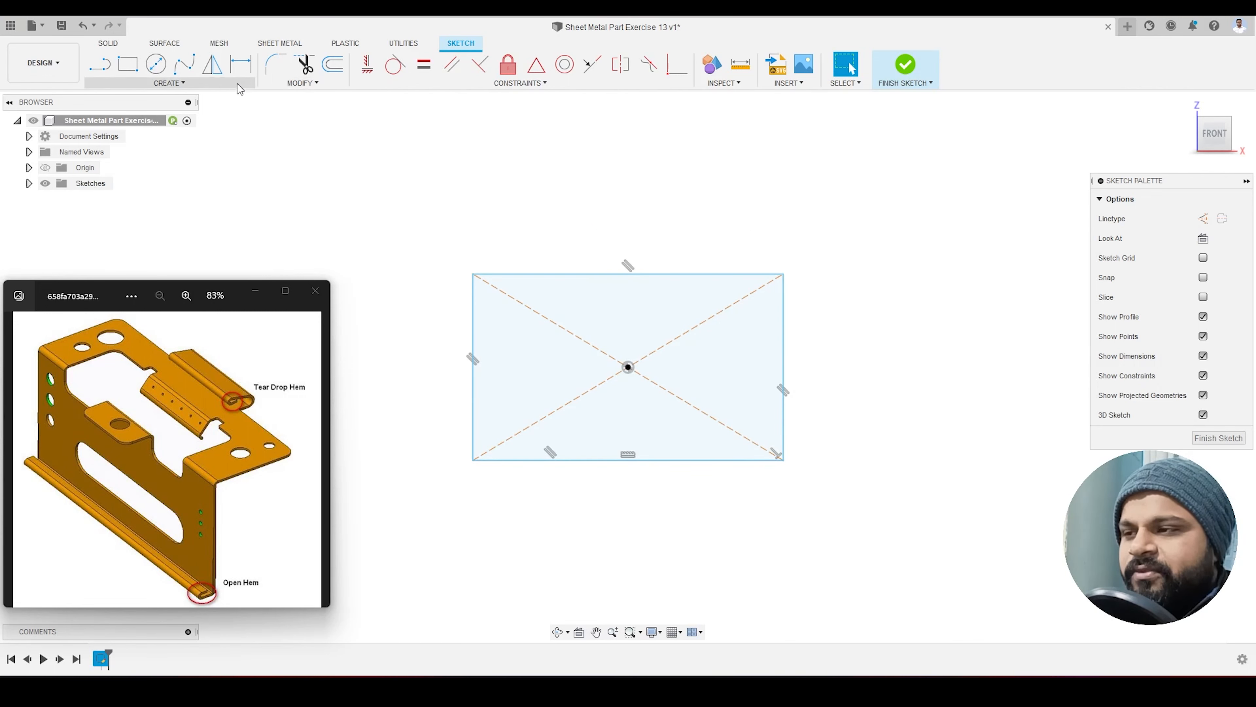
Step: Dimension the rectangle's top edge at 100 mm and its right edge at 60 mm
click(243, 70)
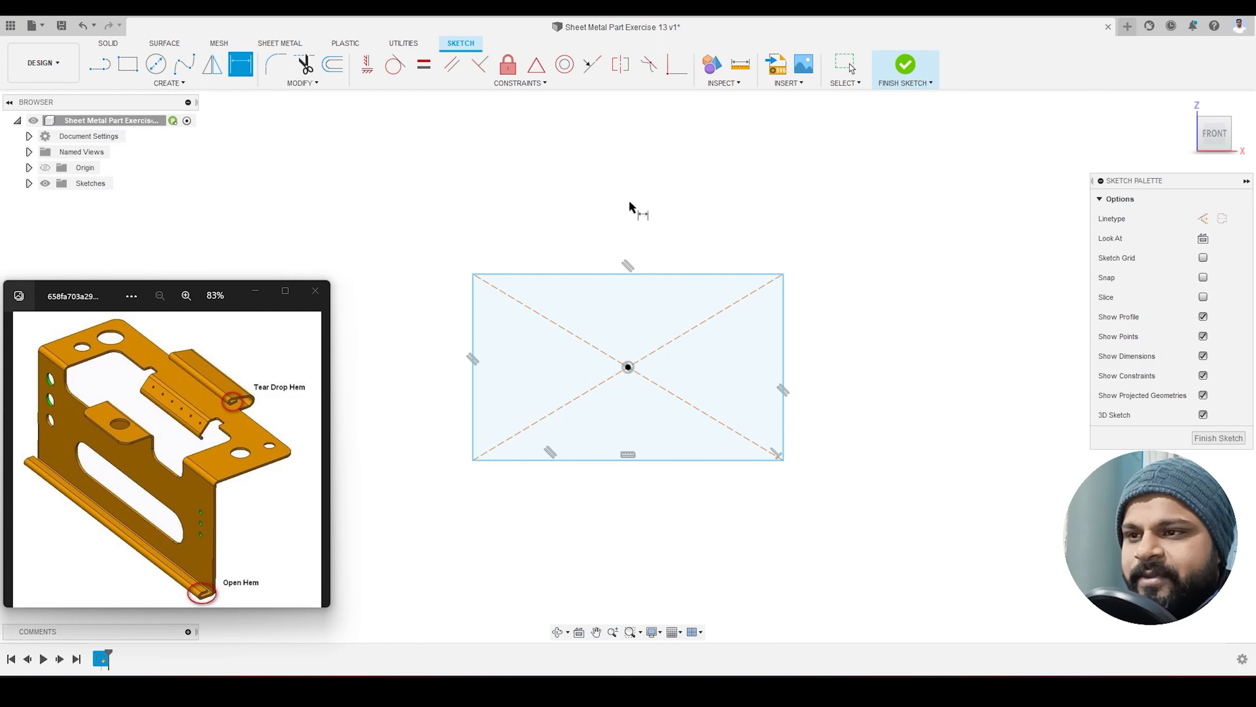
click(660, 274)
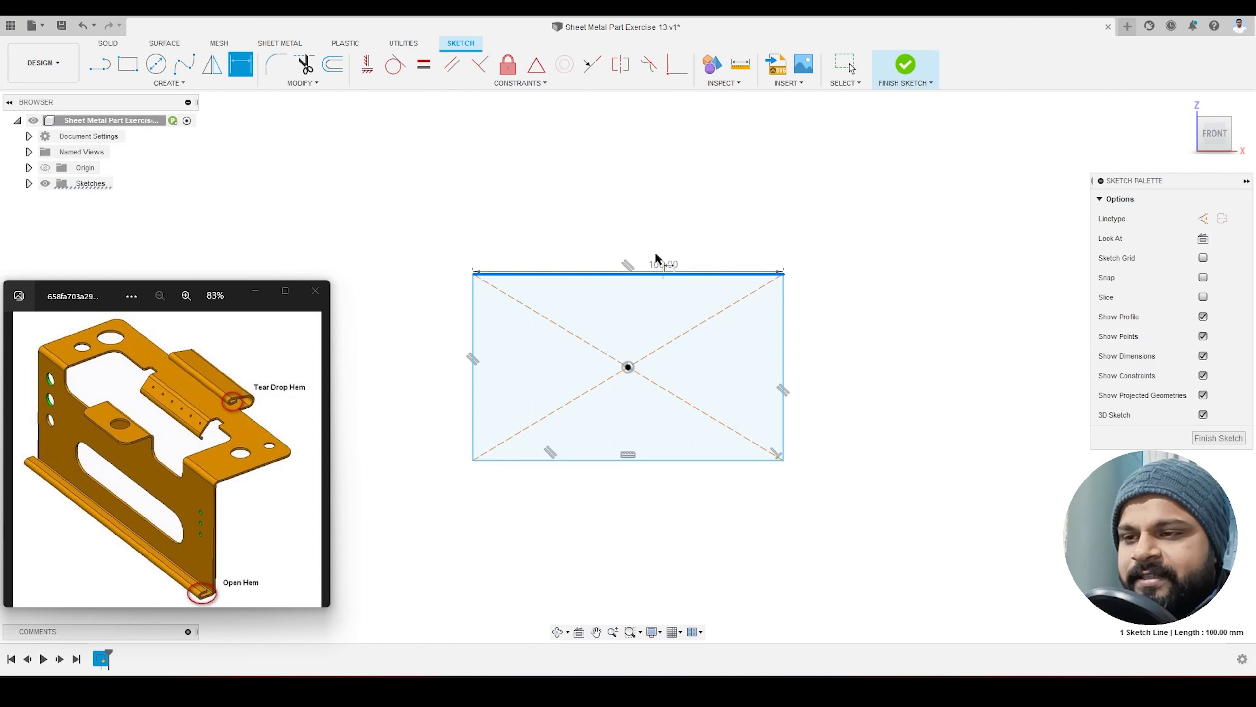
click(638, 225)
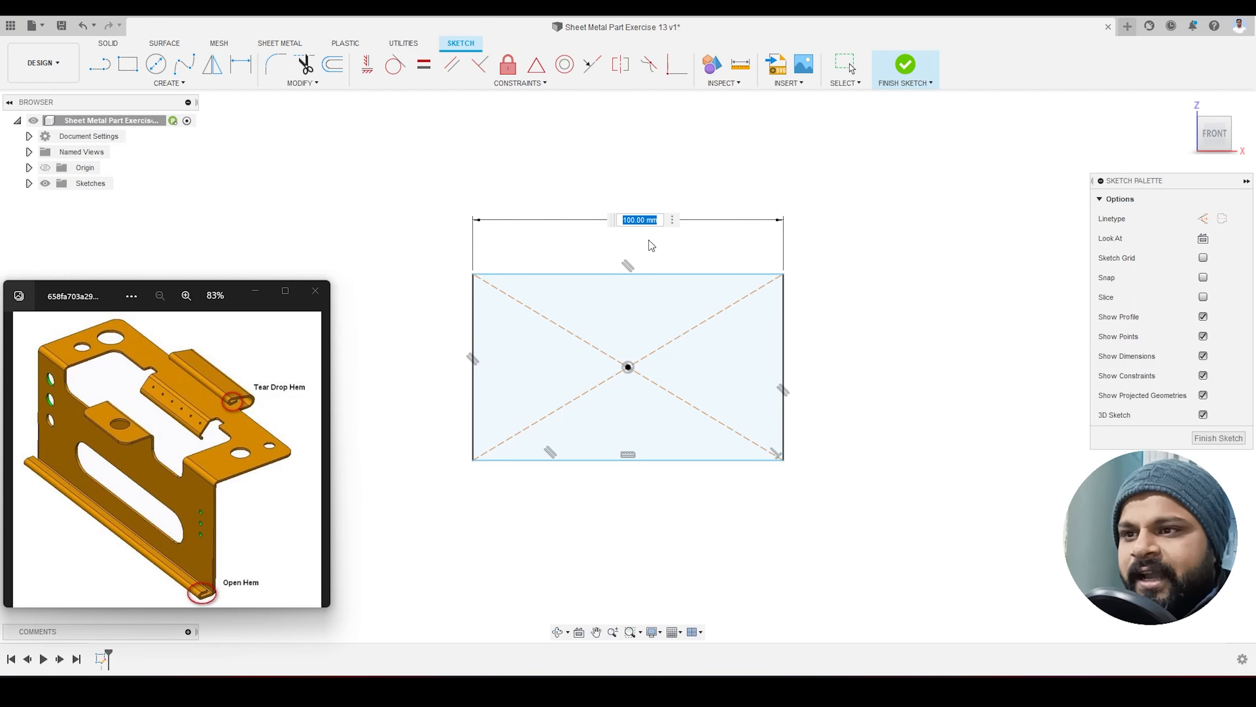
key(Return)
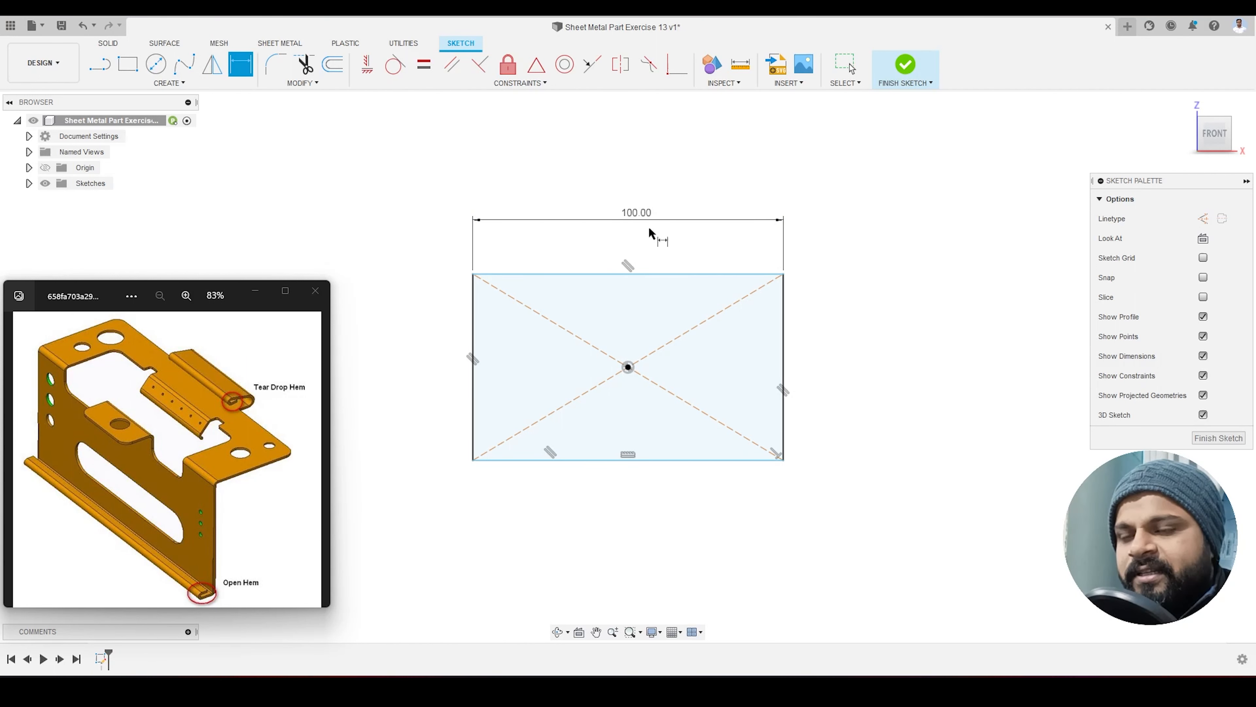
click(784, 367)
click(822, 362)
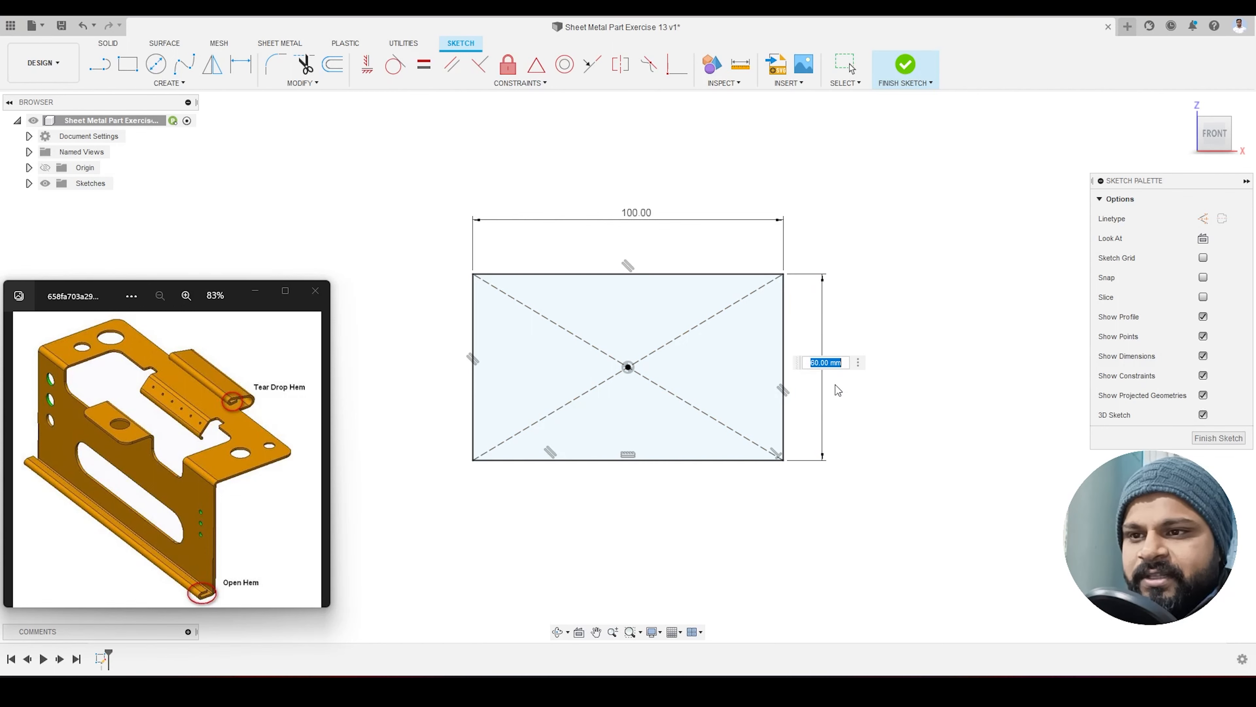
key(Return)
key(Escape)
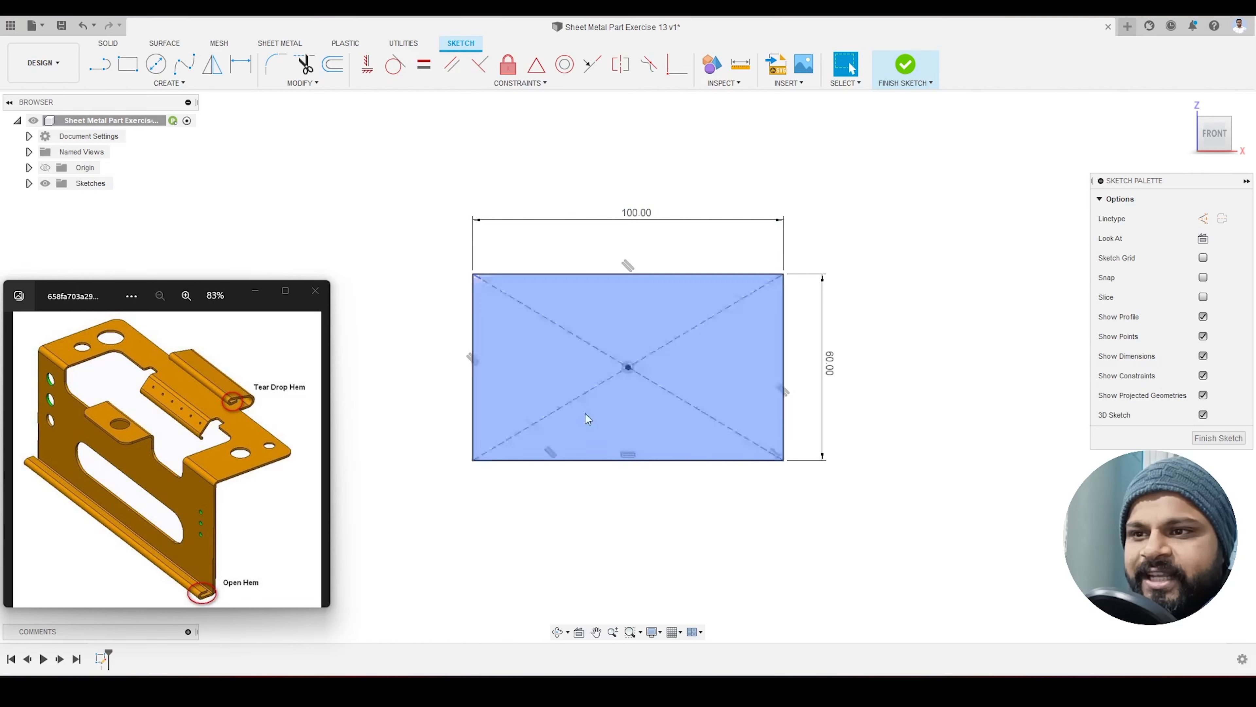
Step: Sketch three circles about 8 mm in diameter, stacked in a column near the rectangle's left edge
click(29, 183)
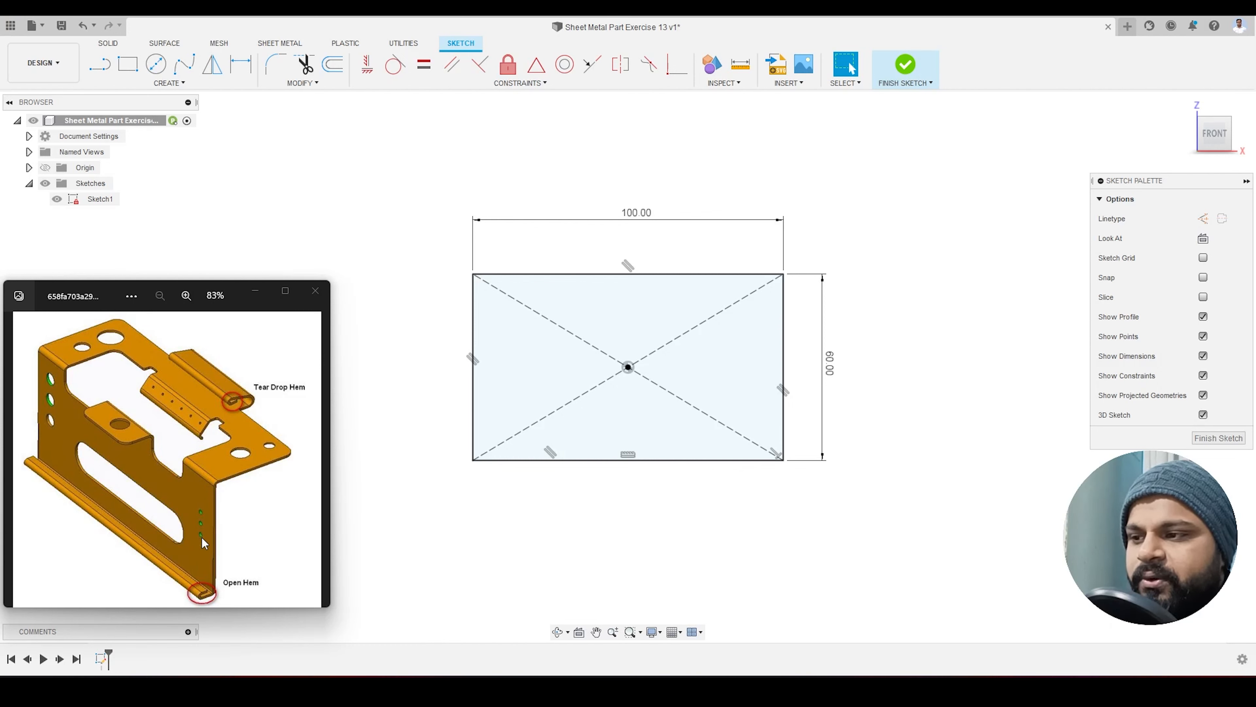
click(158, 64)
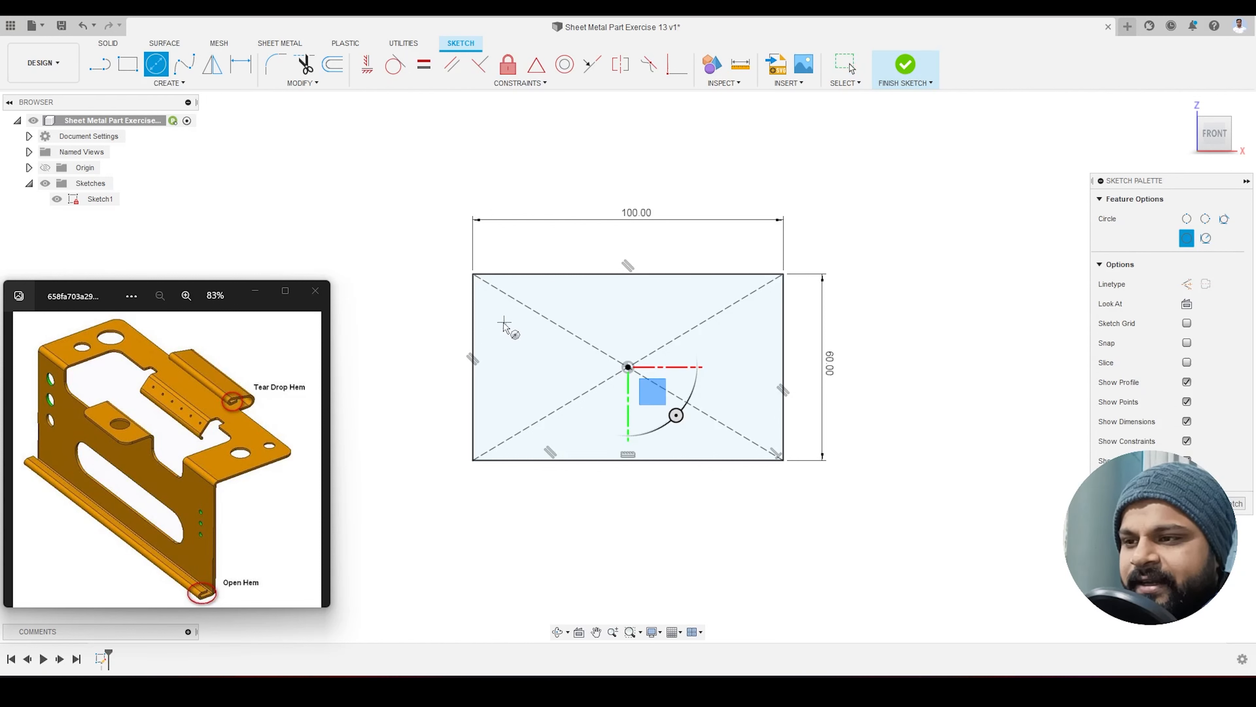
click(500, 320)
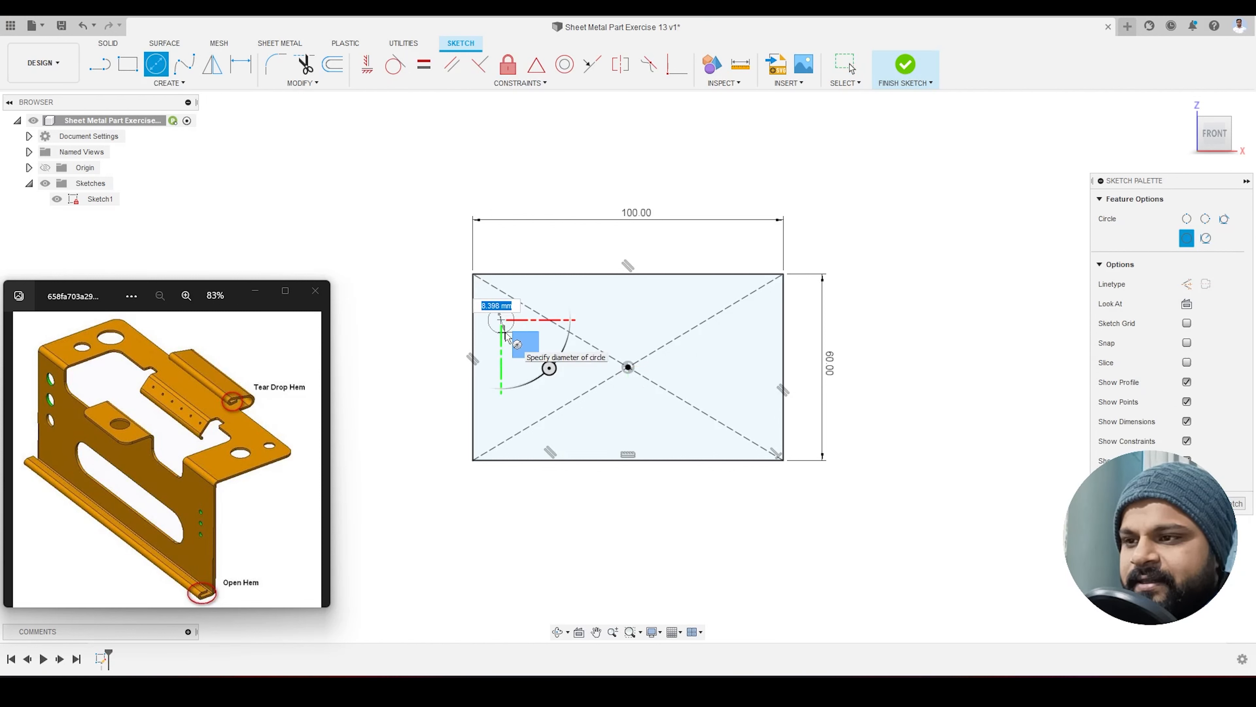
click(505, 332)
click(501, 366)
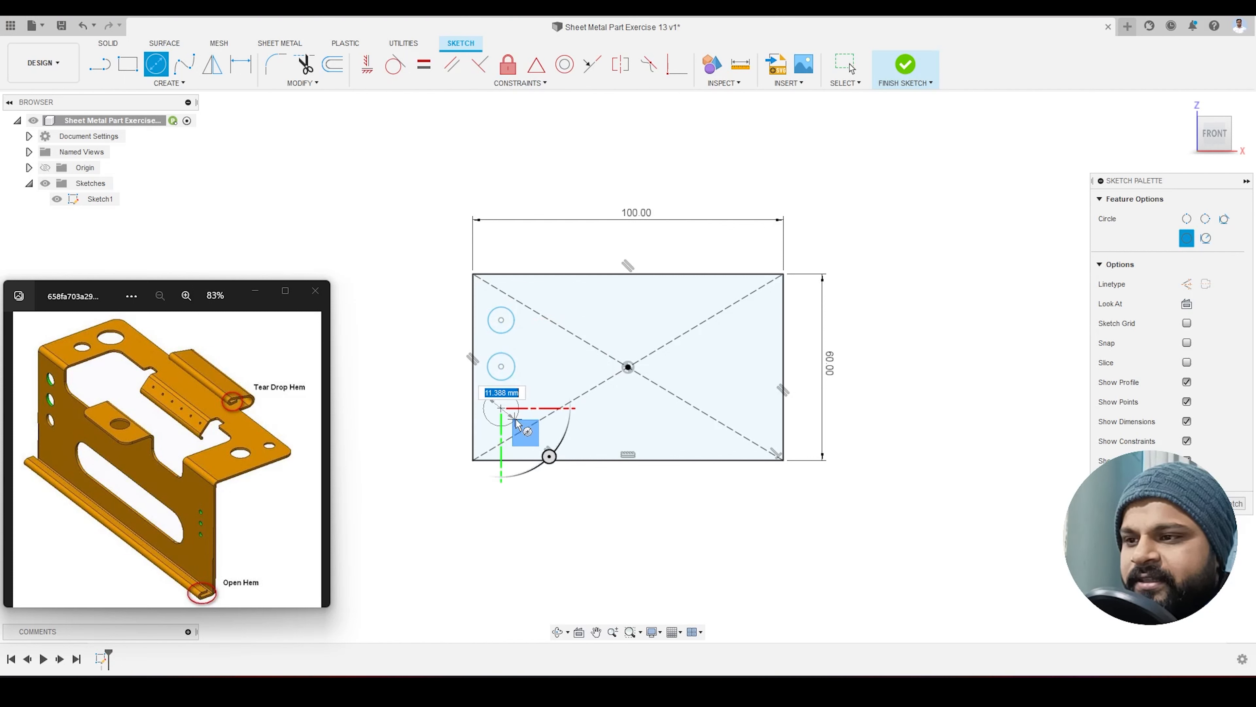
click(501, 408)
key(Escape)
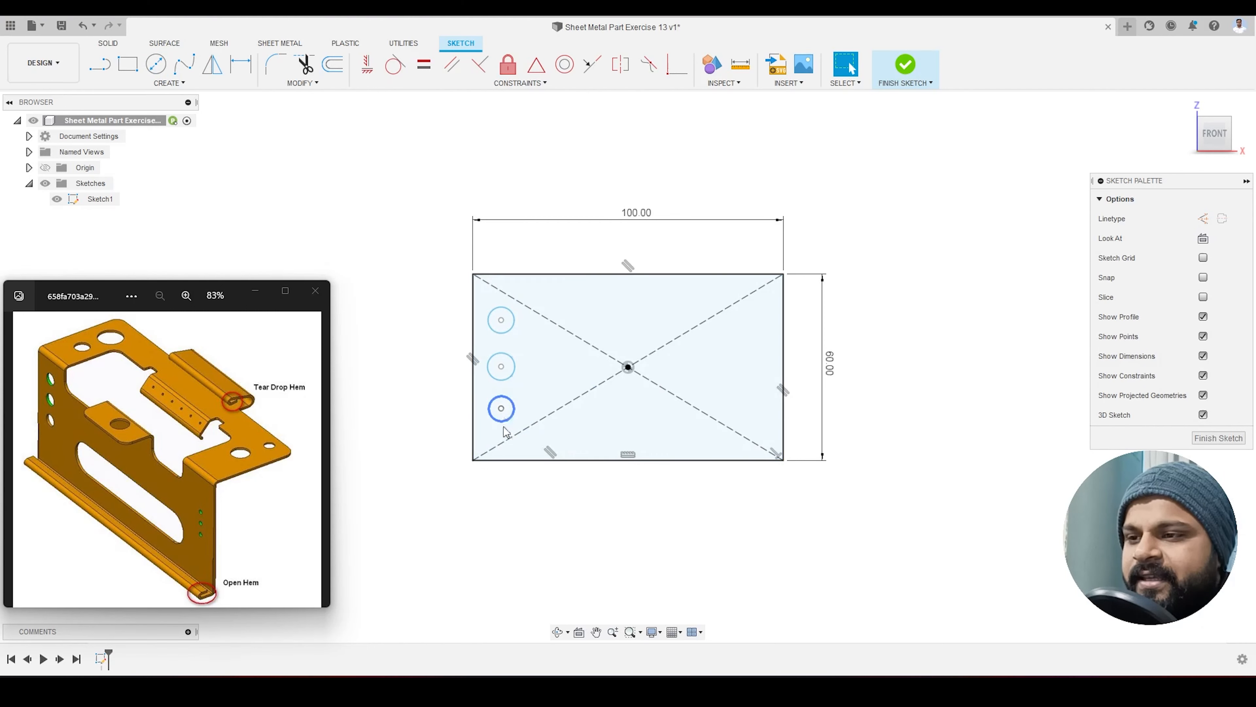
Step: Align the three circle centres with a vertical constraint and shift the top circle slightly to test the alignment
click(501, 320)
click(502, 367)
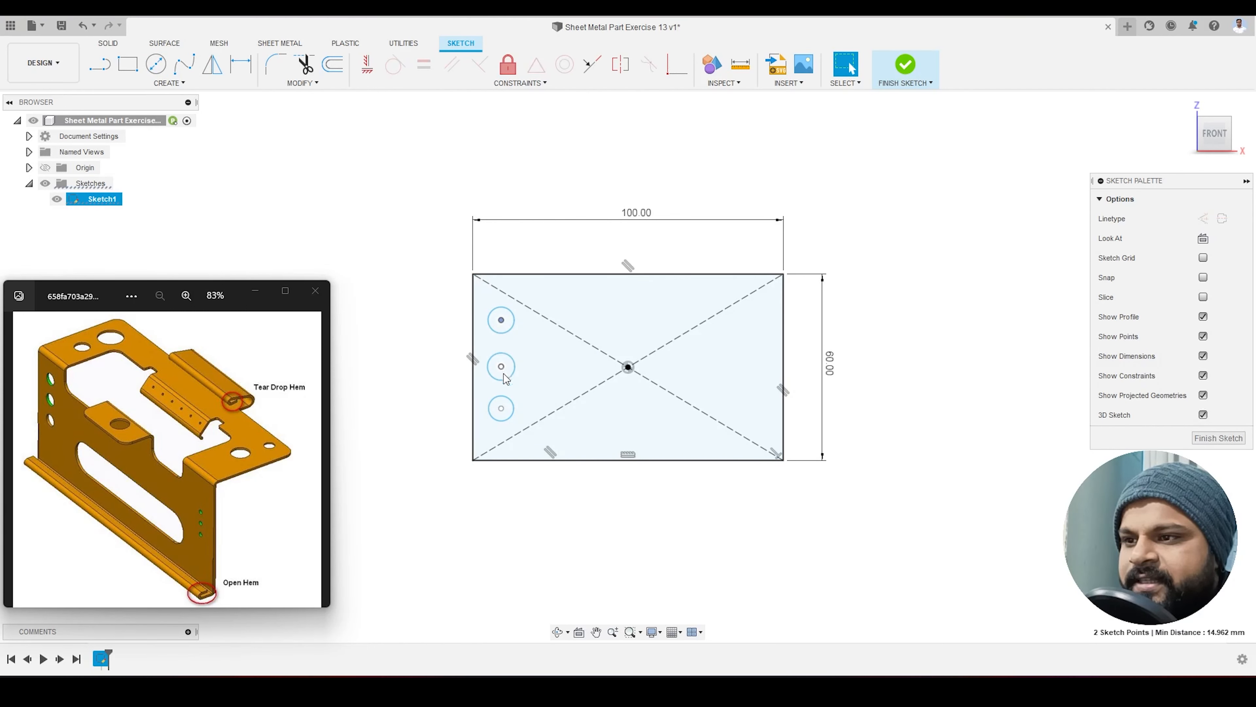
click(501, 407)
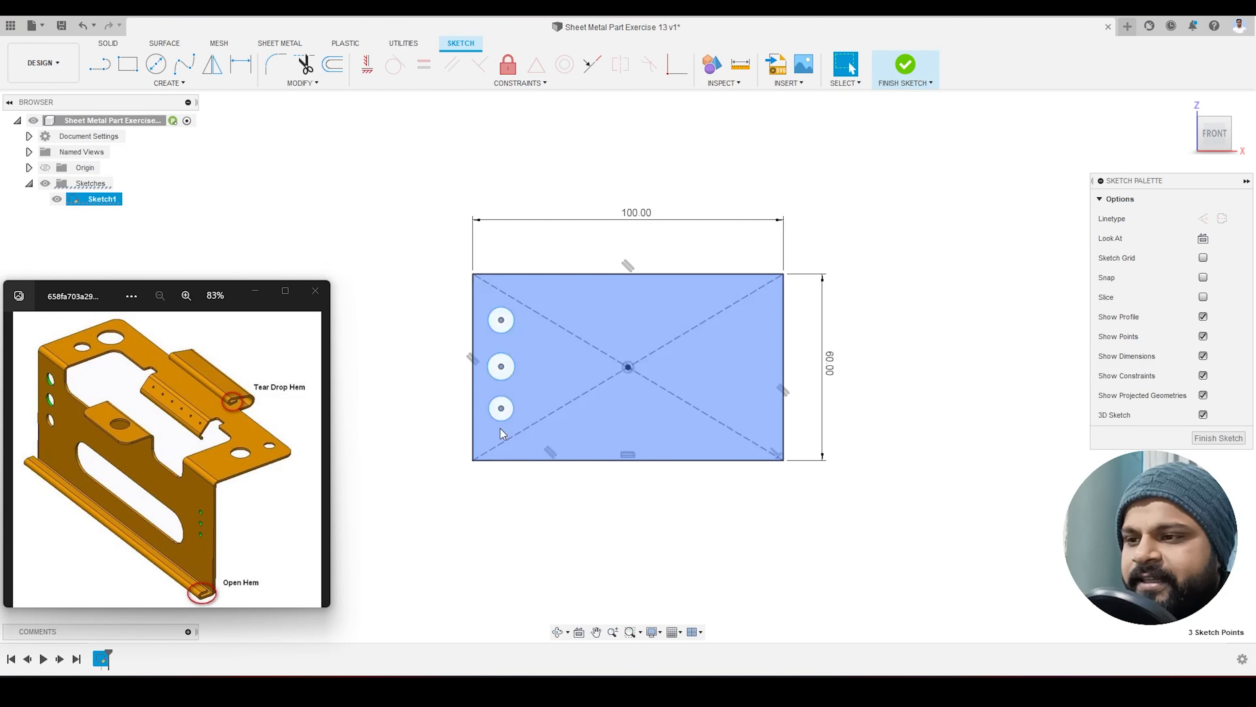
click(368, 67)
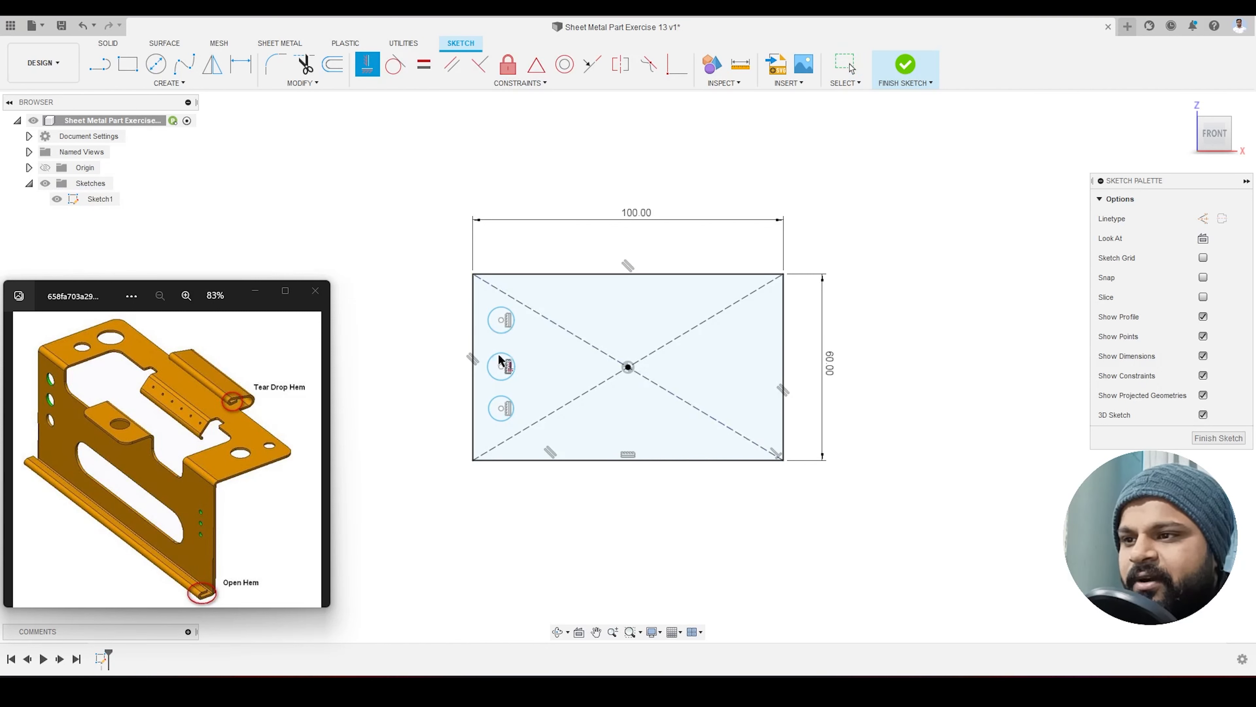
key(Escape)
click(502, 324)
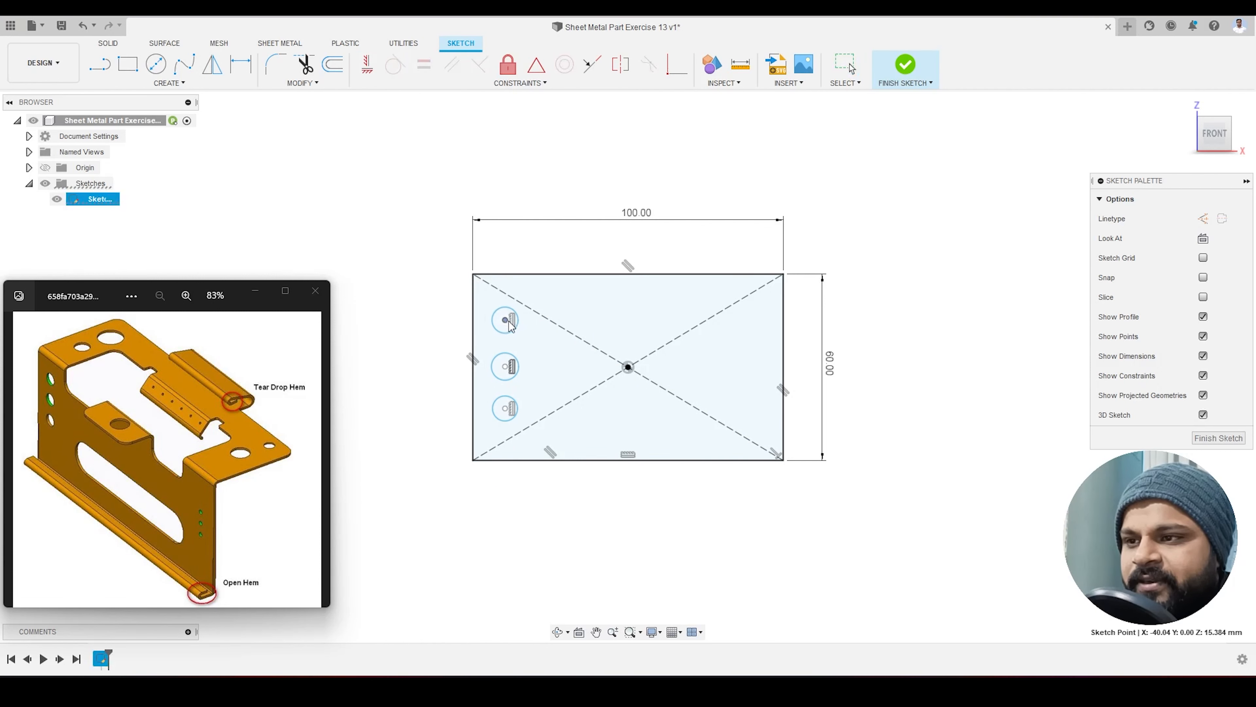
drag(501, 323, 500, 322)
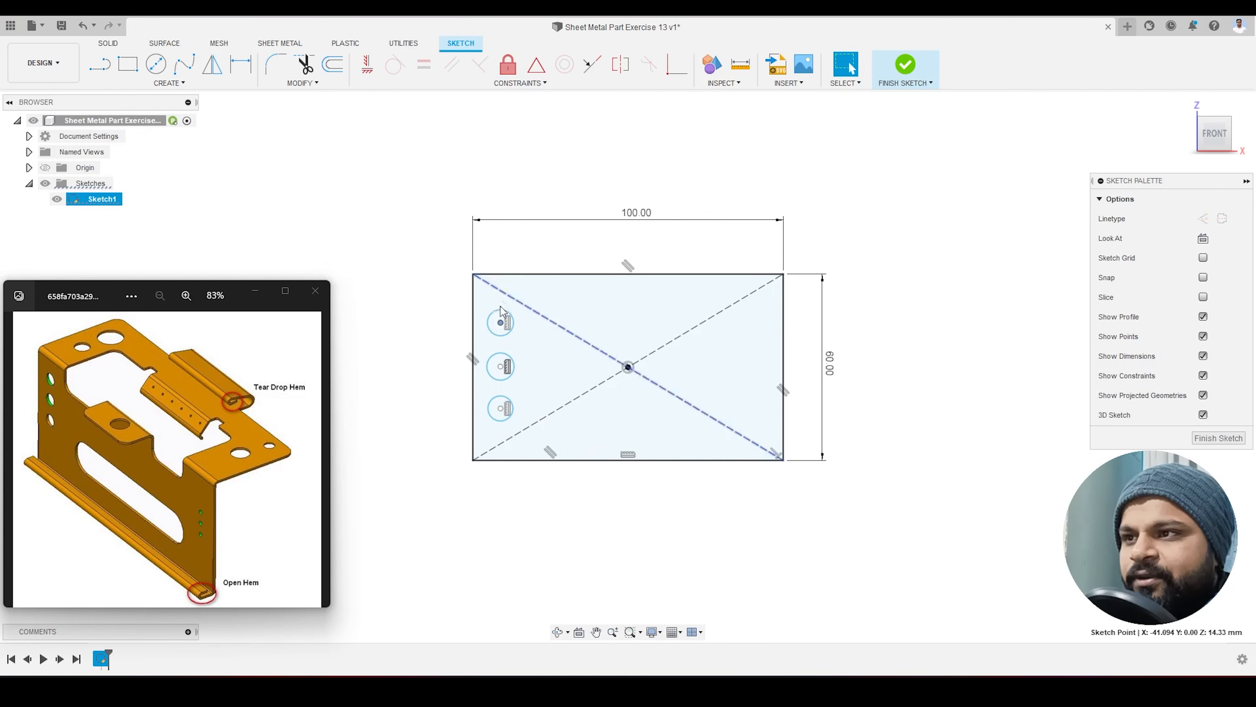
click(453, 315)
click(476, 385)
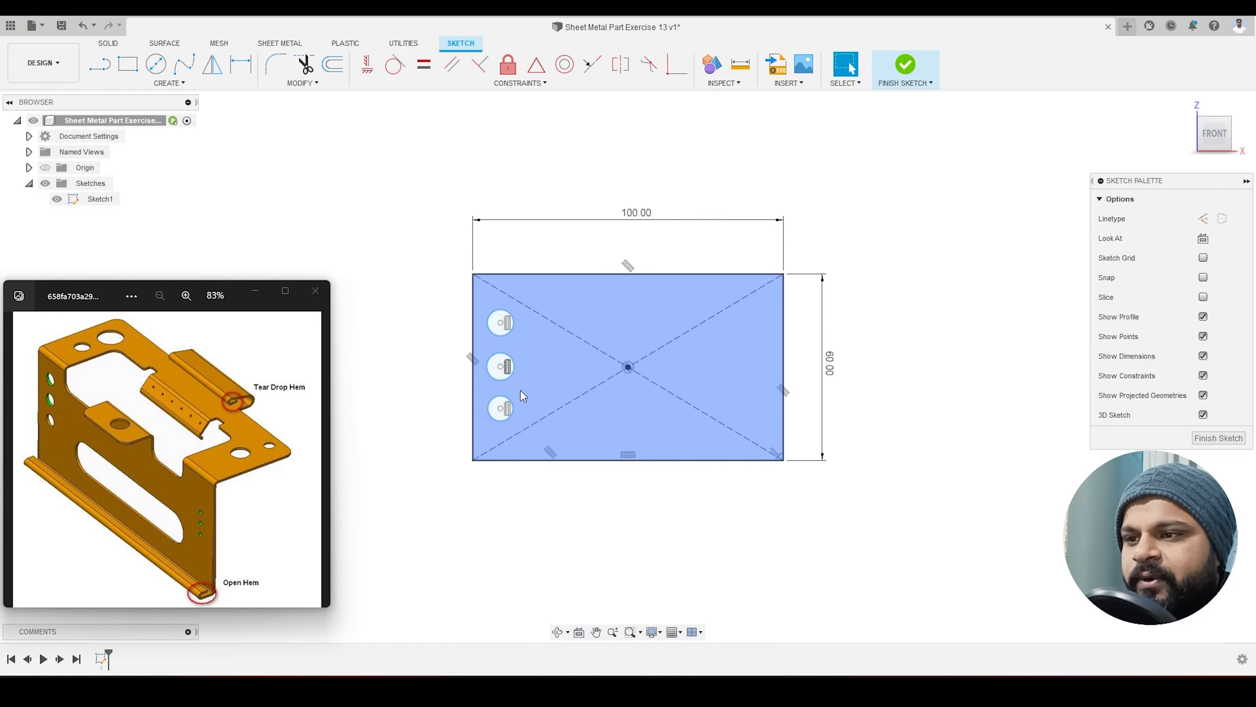
Step: Apply an equal constraint to the three circles
click(504, 394)
shift+click(510, 379)
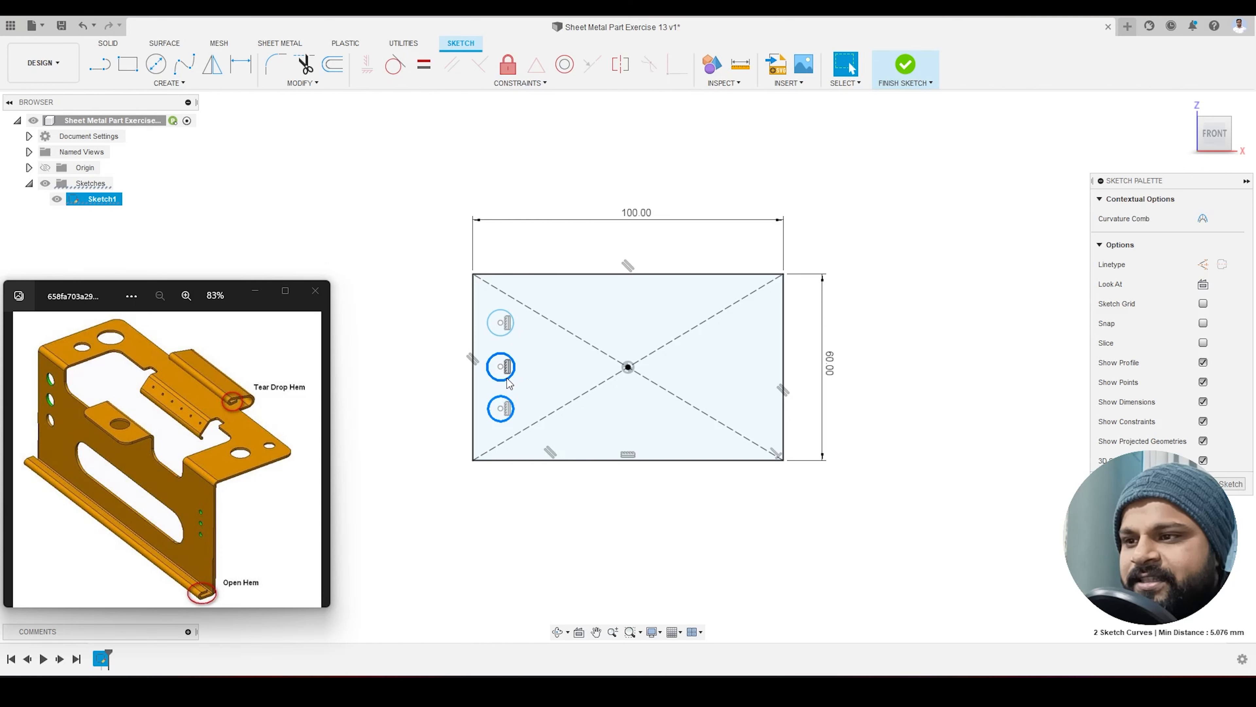
shift+click(506, 337)
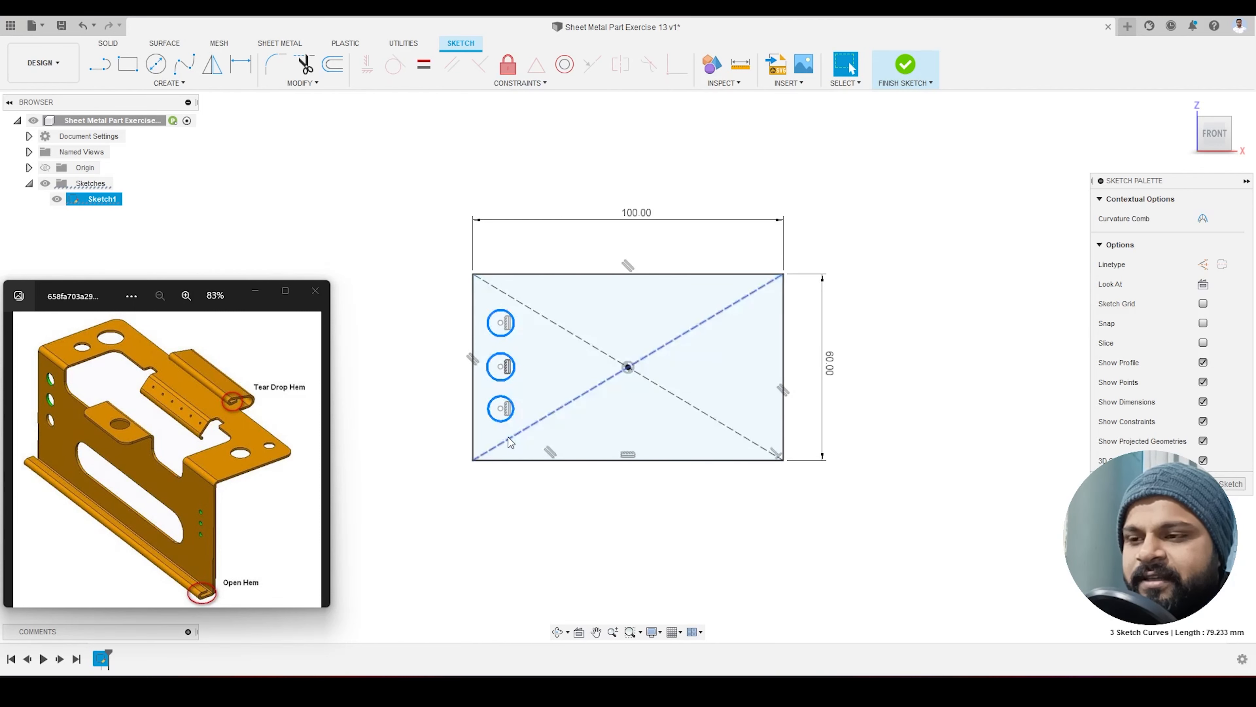
click(423, 67)
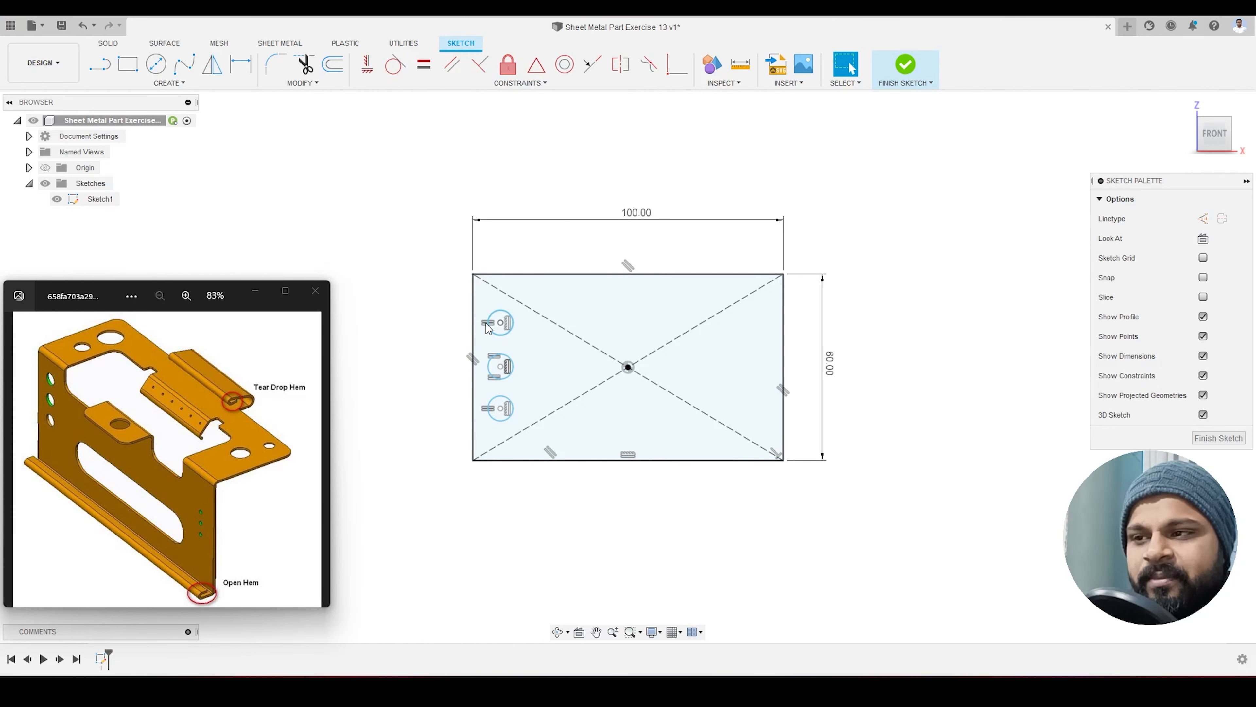
Step: Dimension the top circle's diameter at 5 mm and move the dimension text farther outside the rectangle's left edge
scroll(477, 332, up, 3)
key(d)
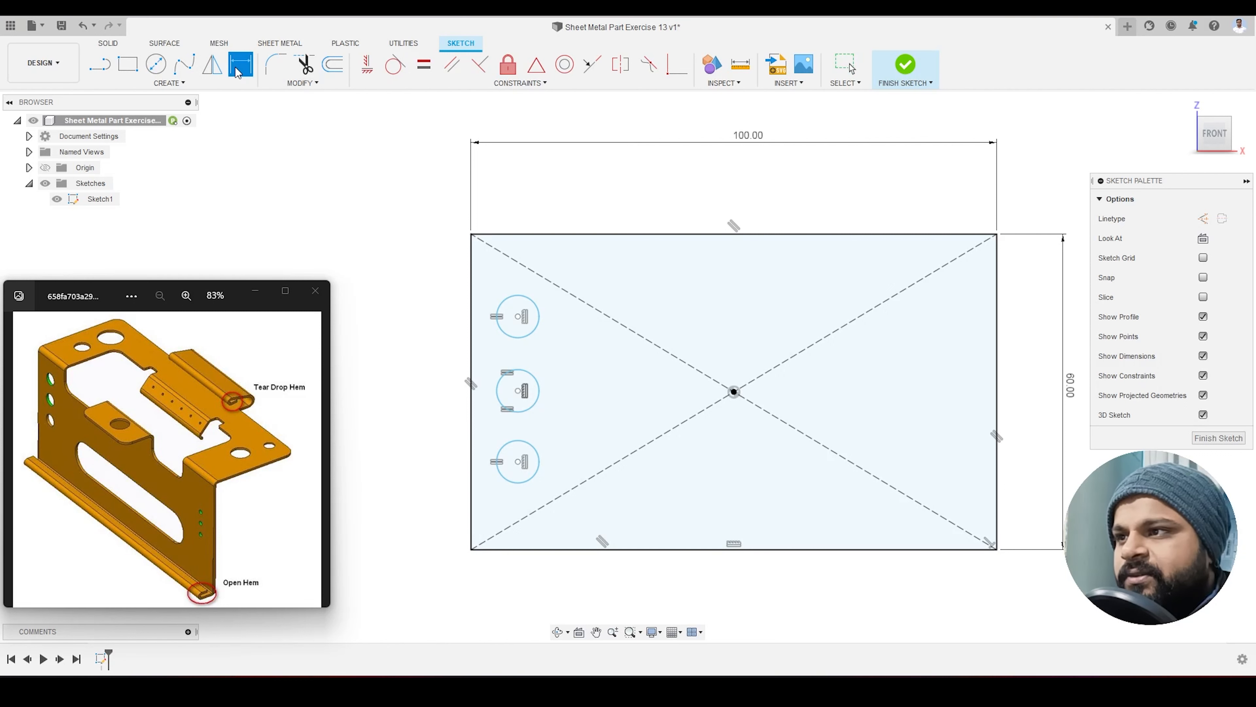
click(501, 308)
click(440, 276)
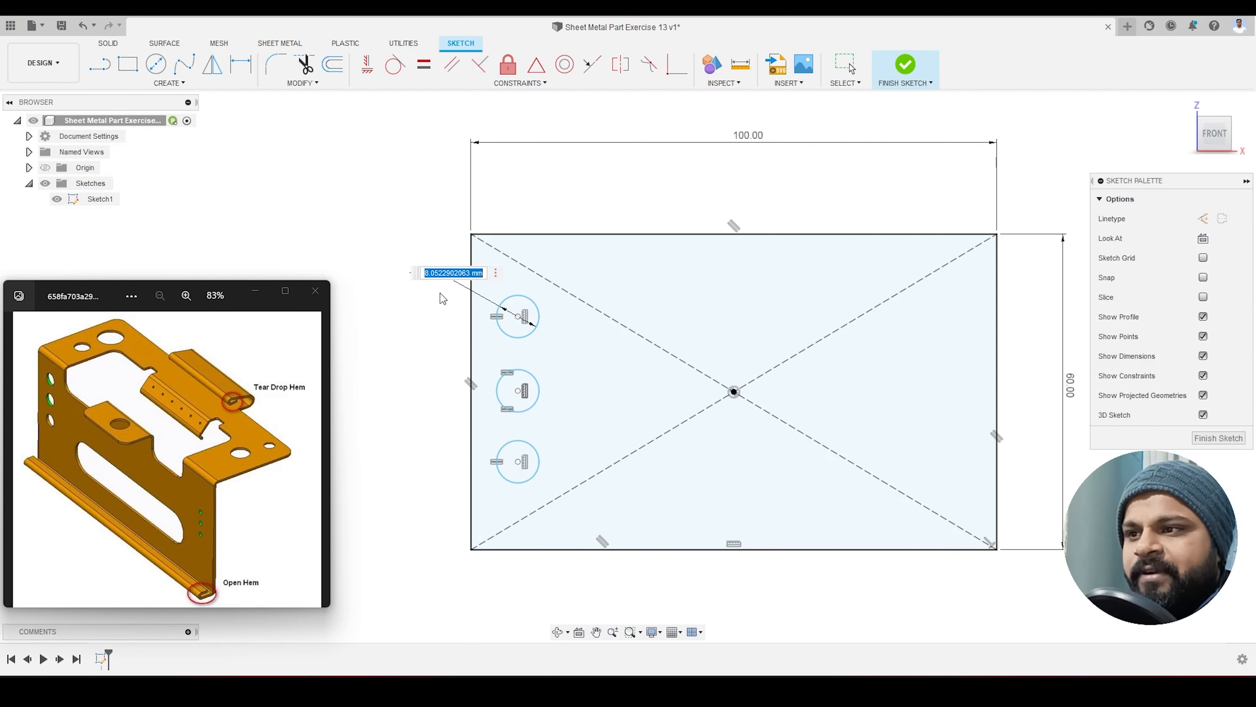
text(5)
key(Return)
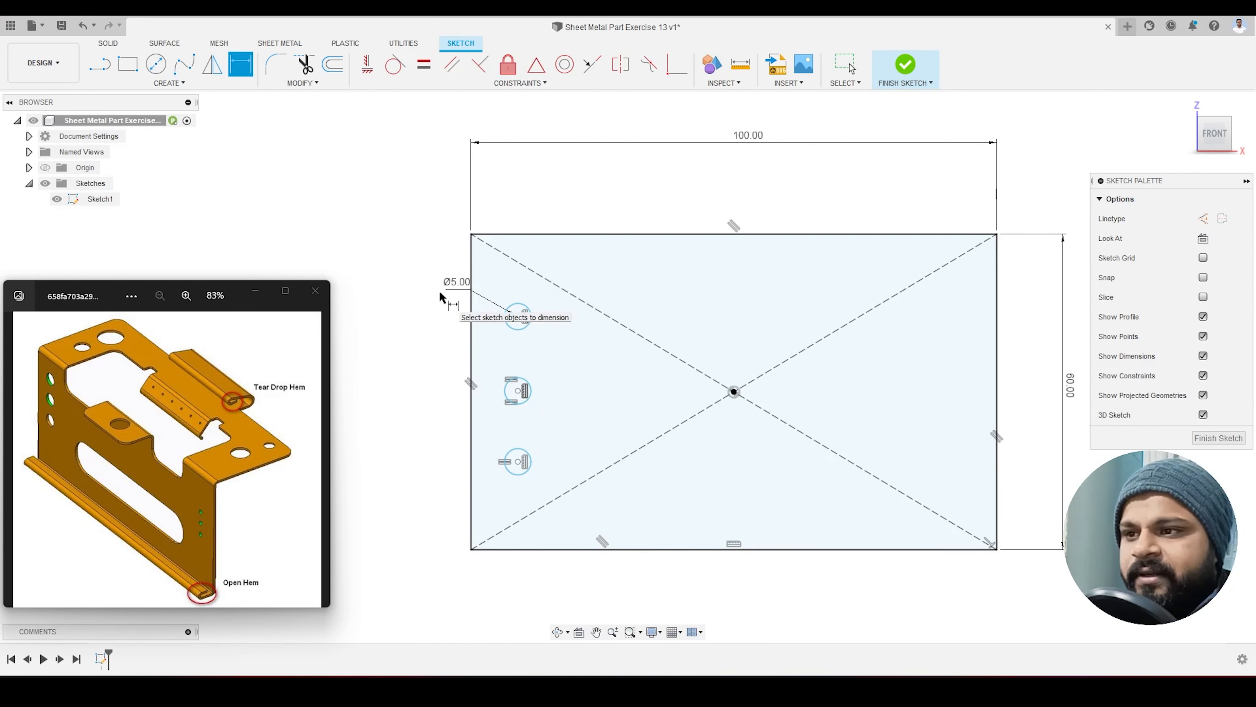
key(Escape)
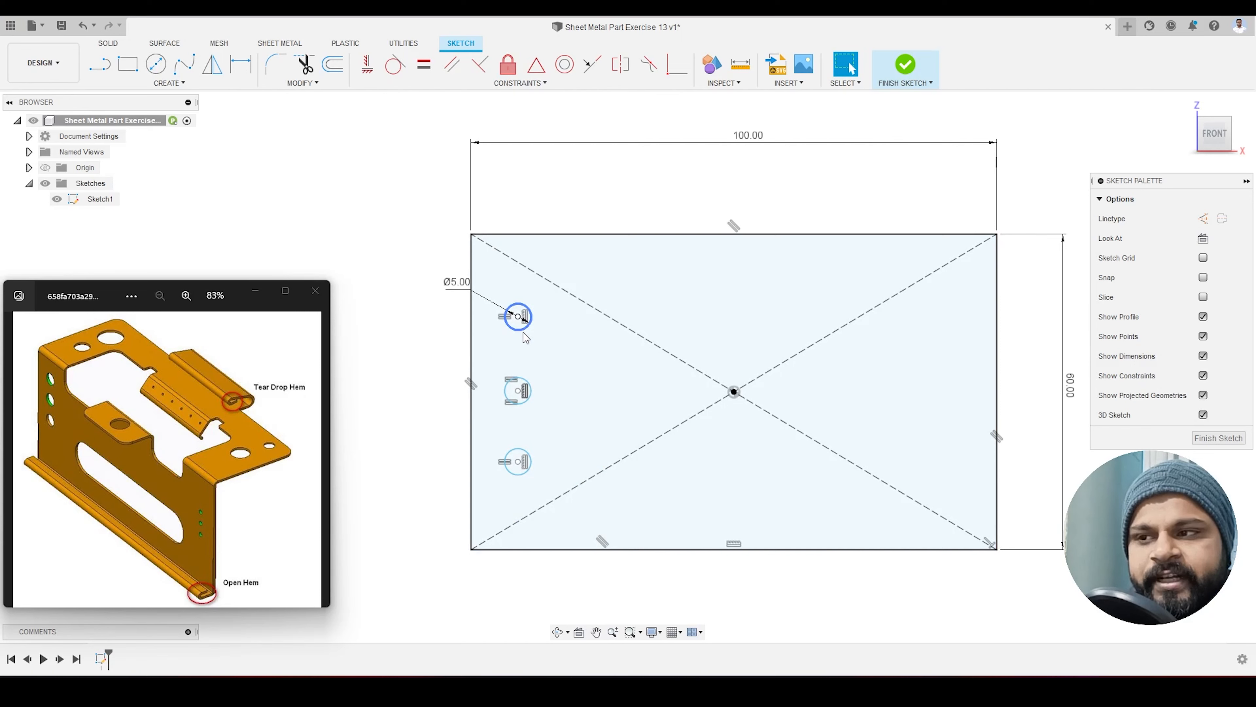
drag(458, 282, 427, 274)
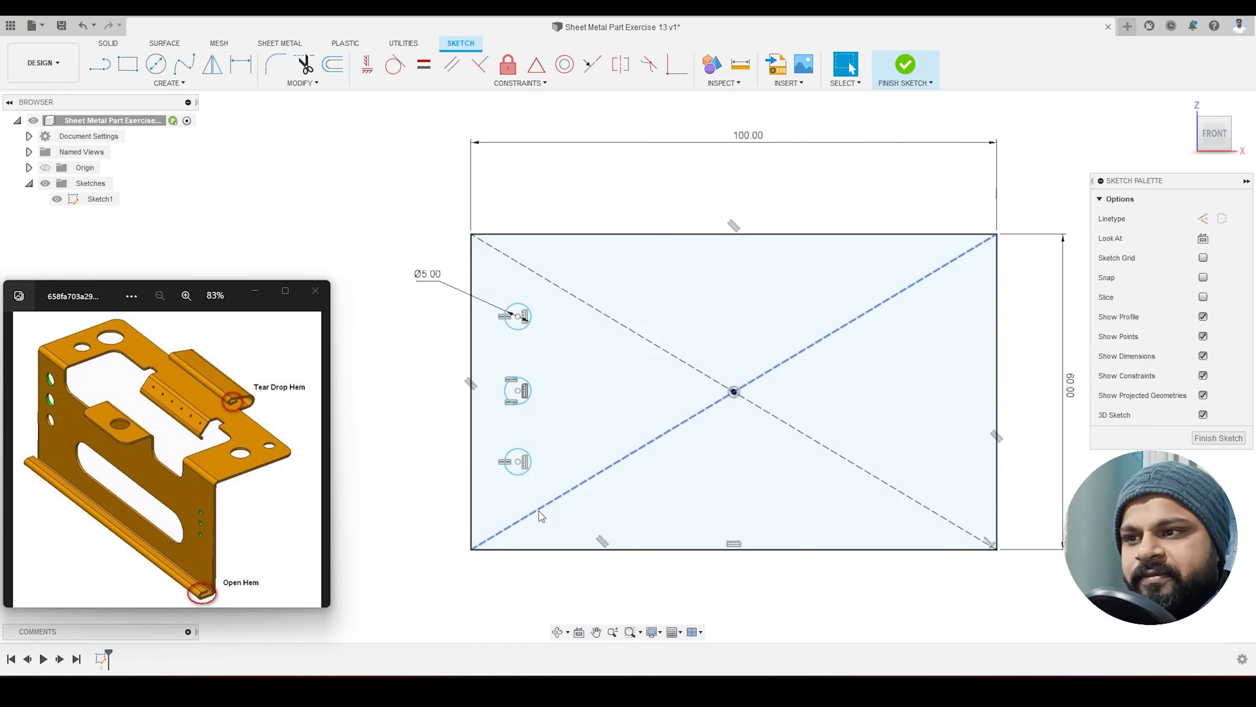
Step: Dimension the horizontal distance from the rectangle's left edge to the top circle's centre with the expression 2.5+(1*3)
click(241, 64)
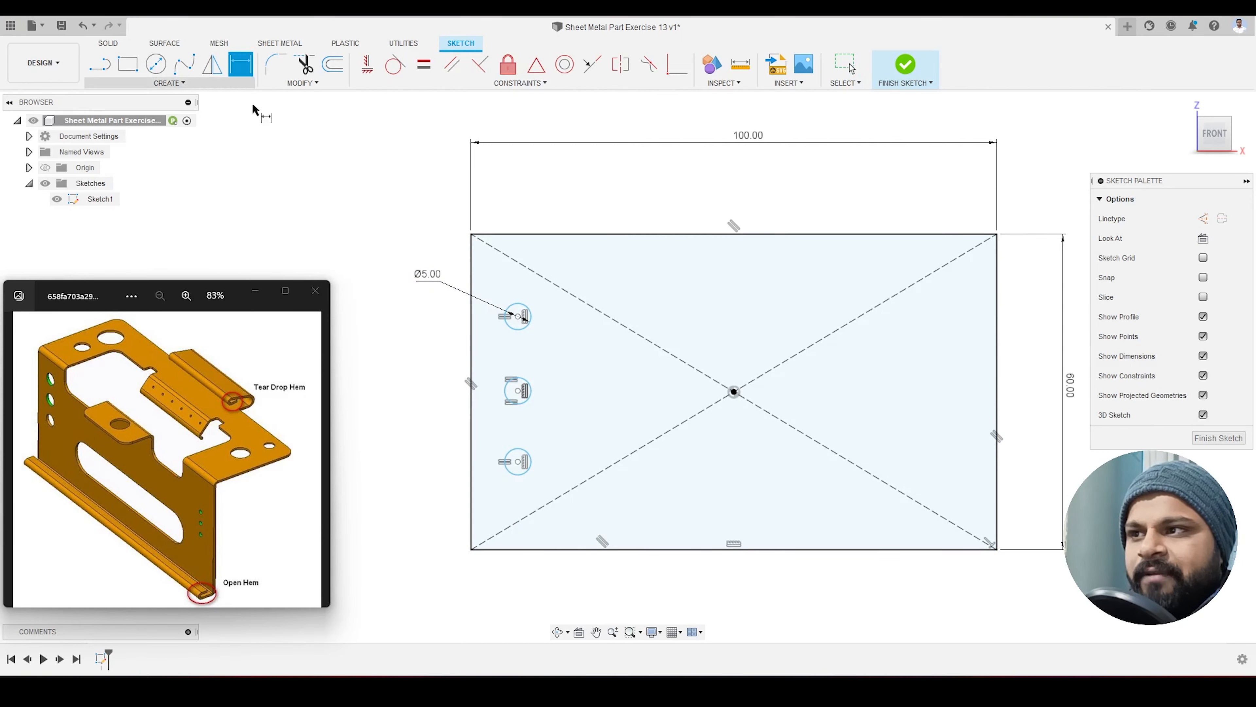
click(471, 319)
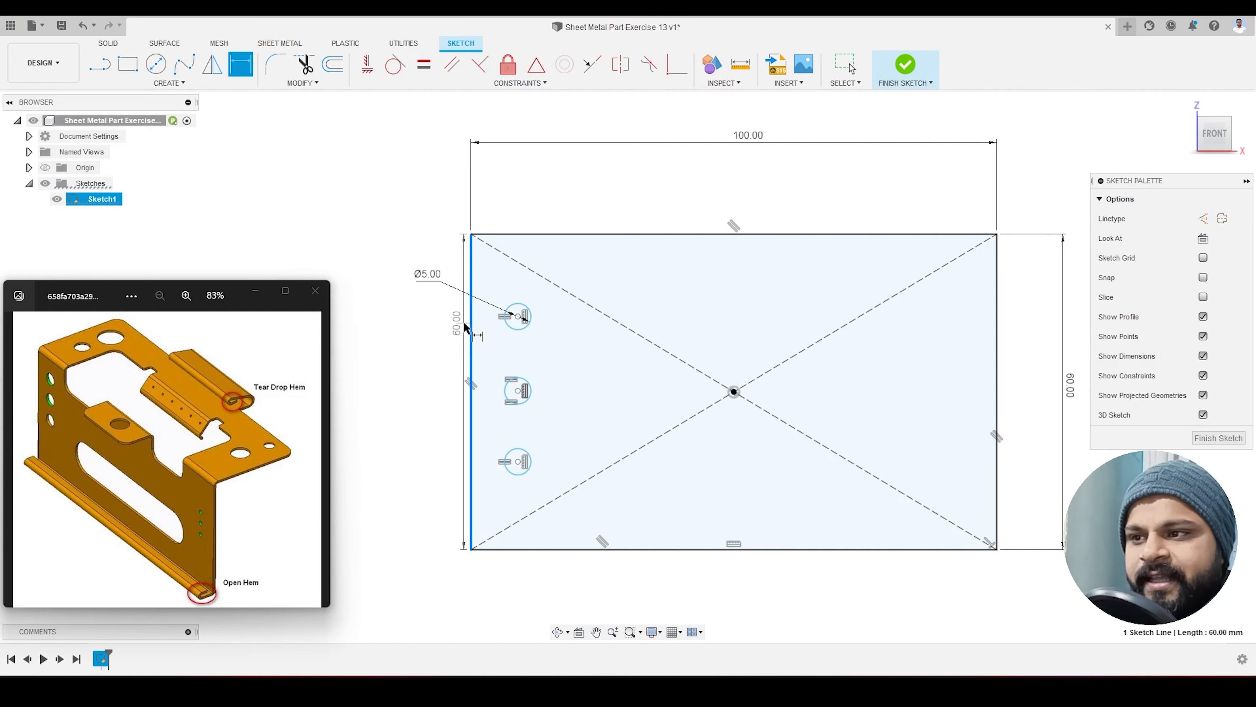
click(518, 317)
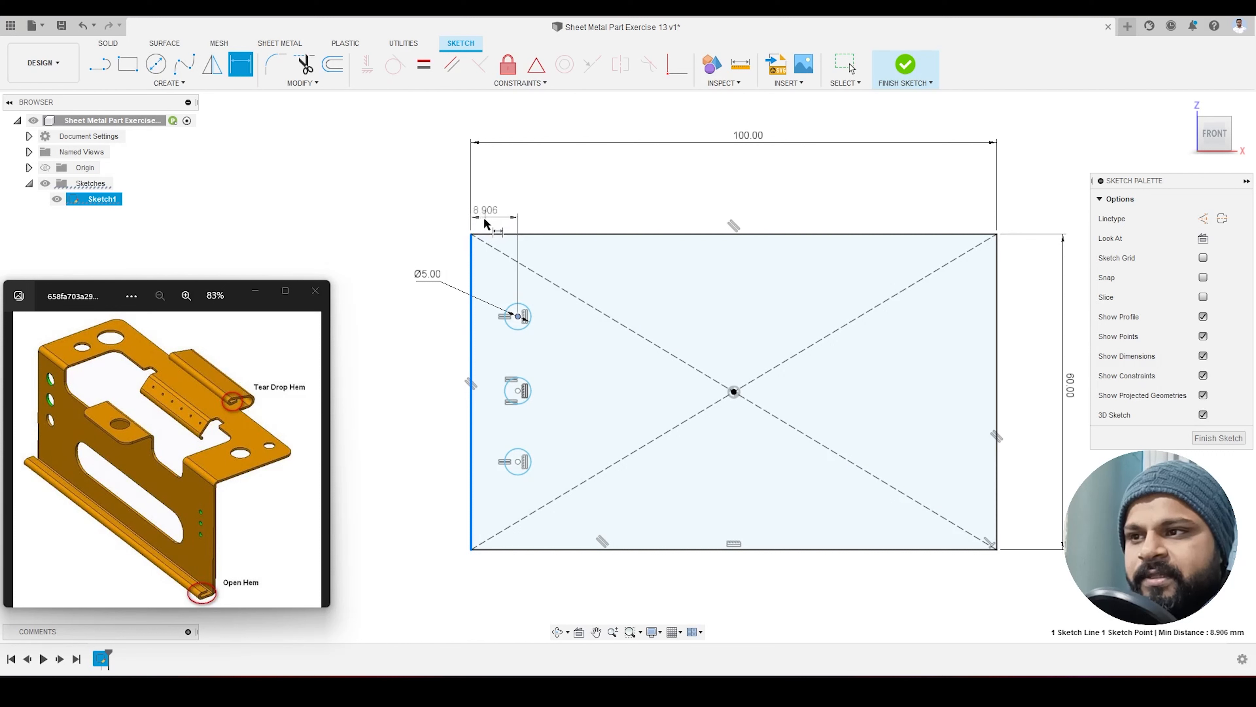
click(489, 200)
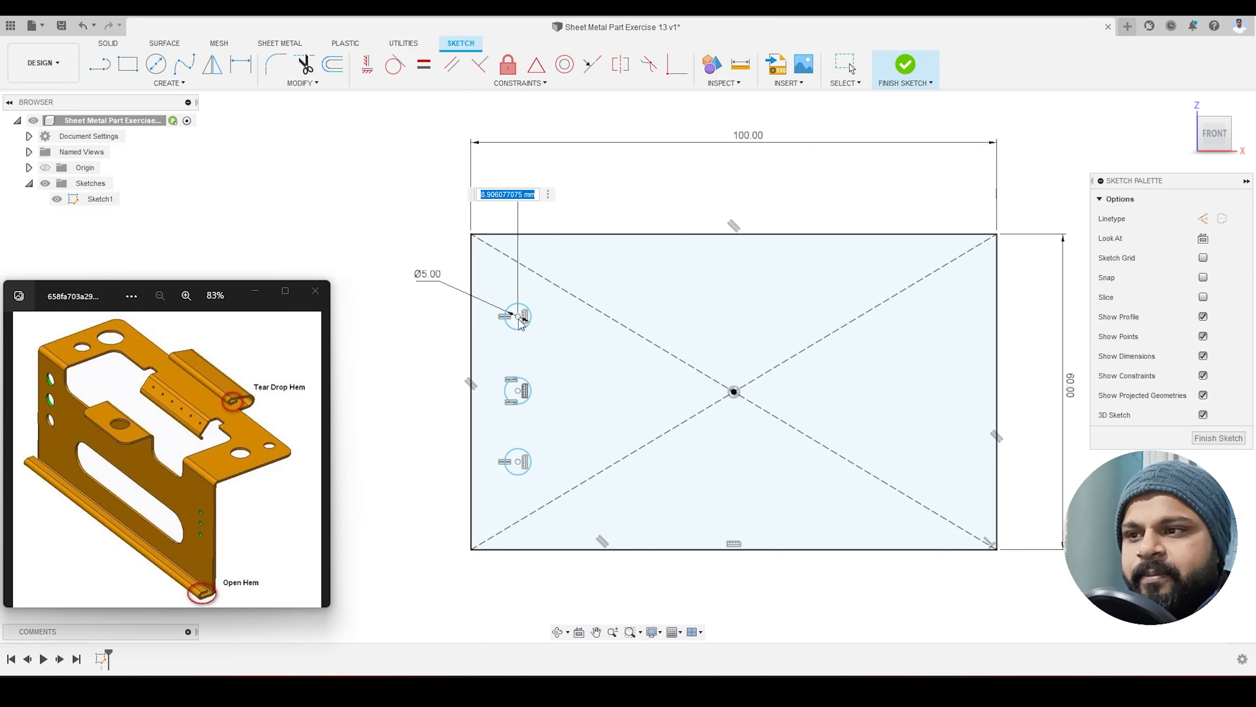
text(2.5+1)
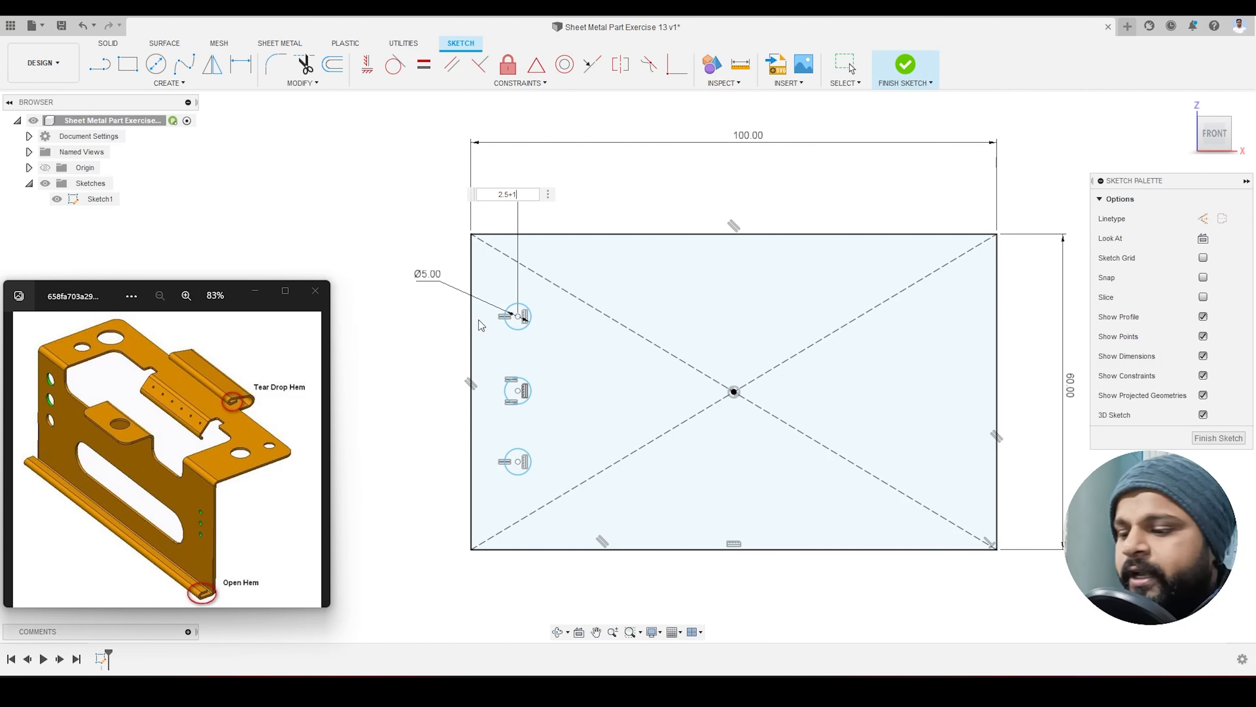
text(x3)
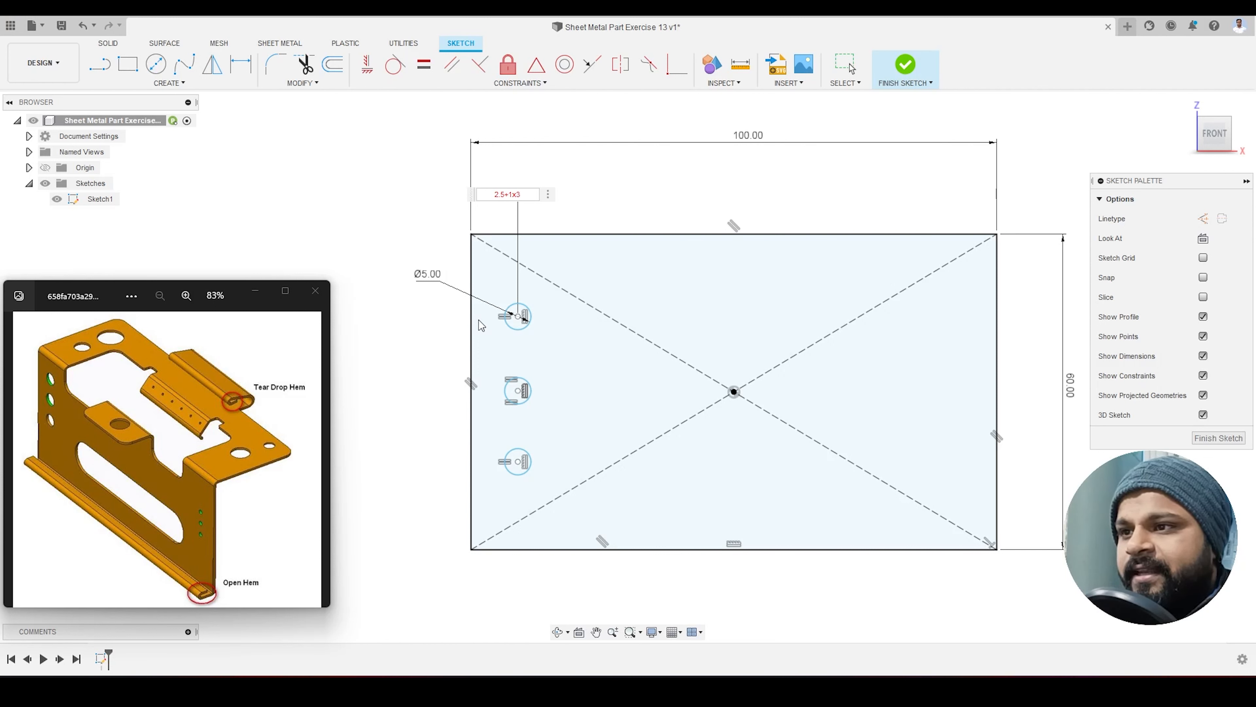
text())
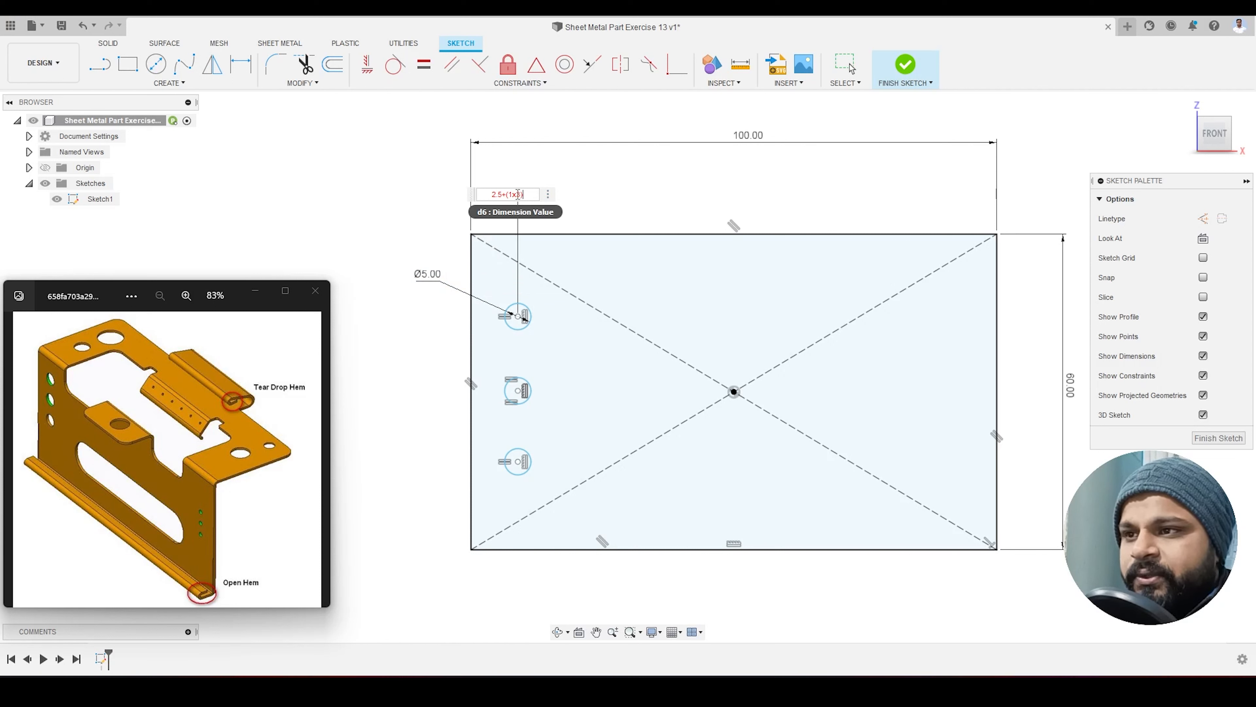
drag(517, 194, 512, 194)
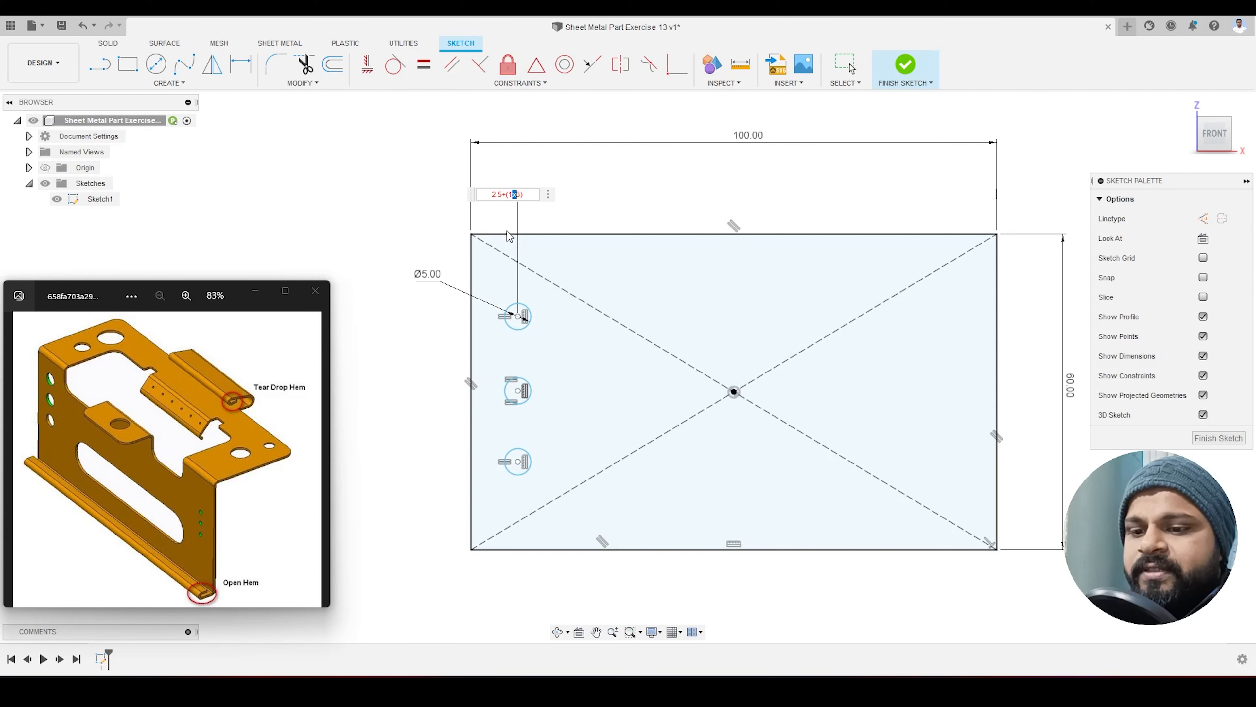
text(*)
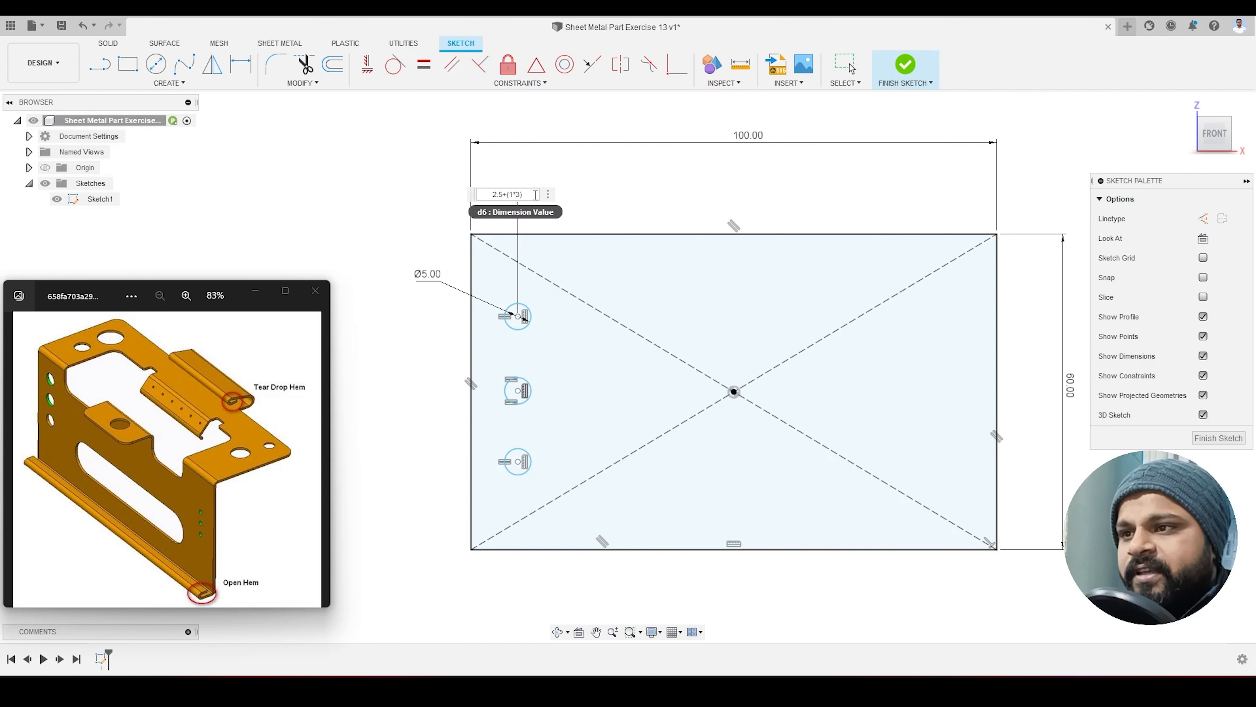
key(Return)
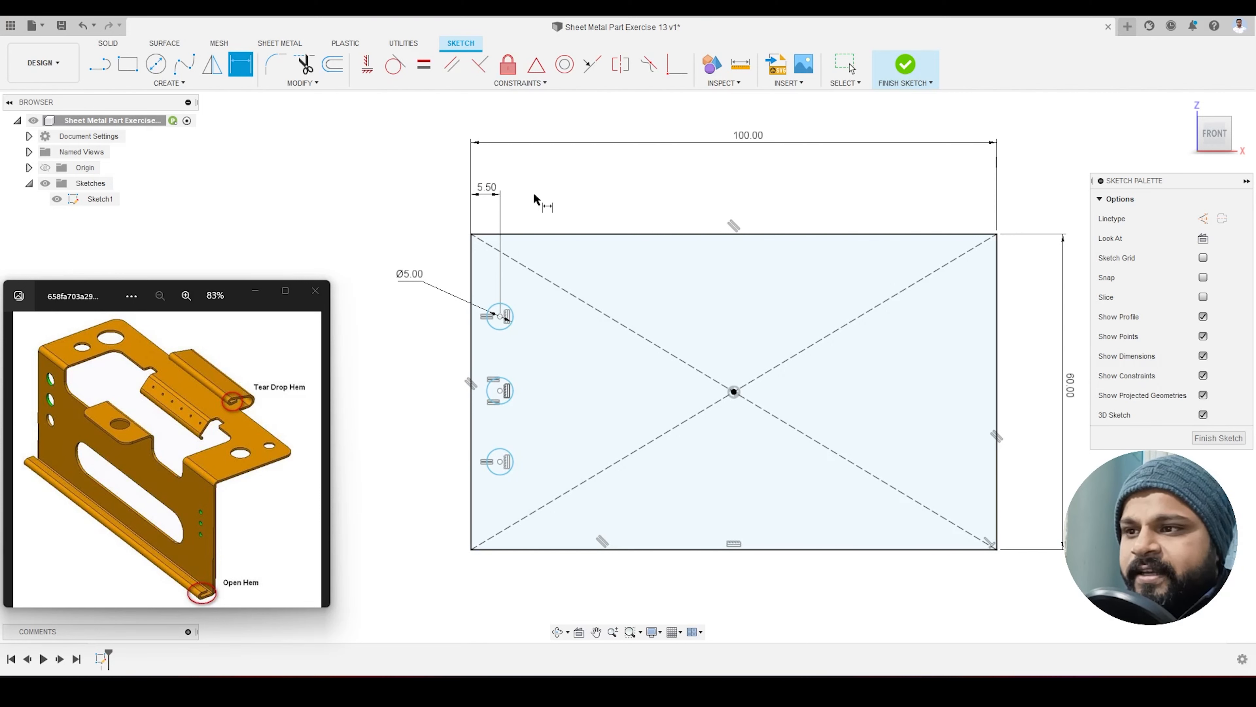
key(Escape)
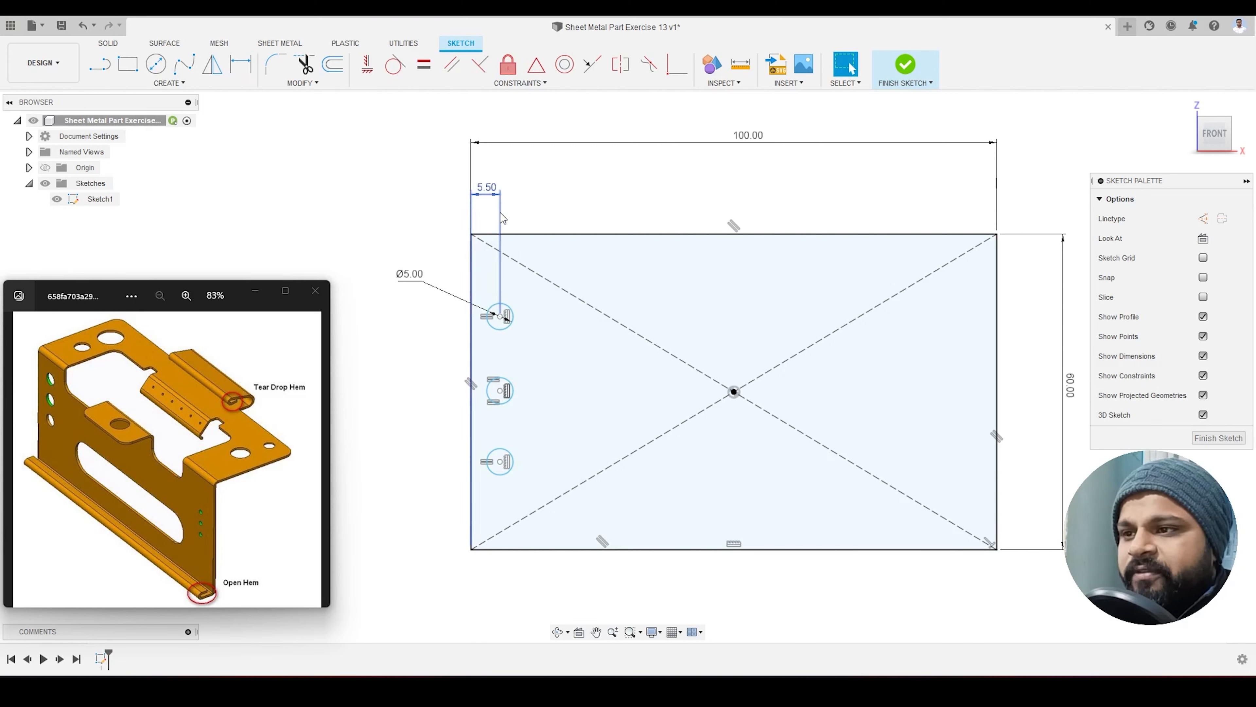
Step: Set the vertical distance between the top and middle circle centres to 10 mm
click(485, 461)
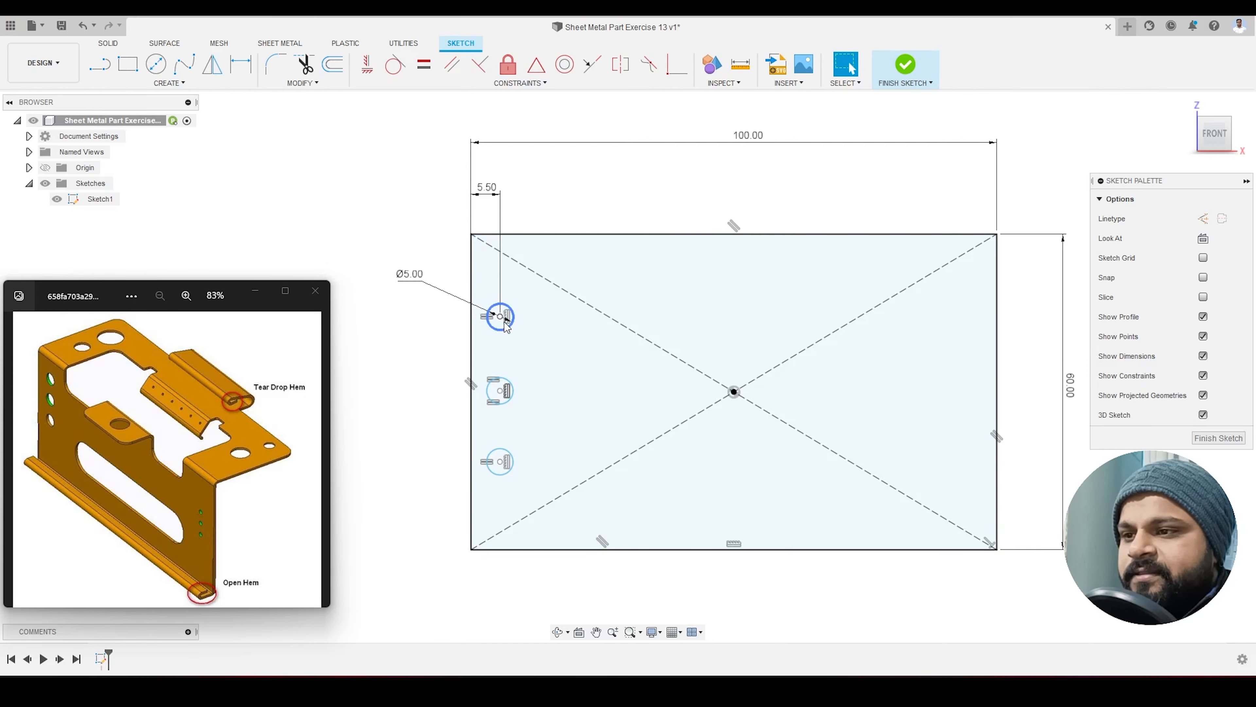
click(253, 65)
click(500, 318)
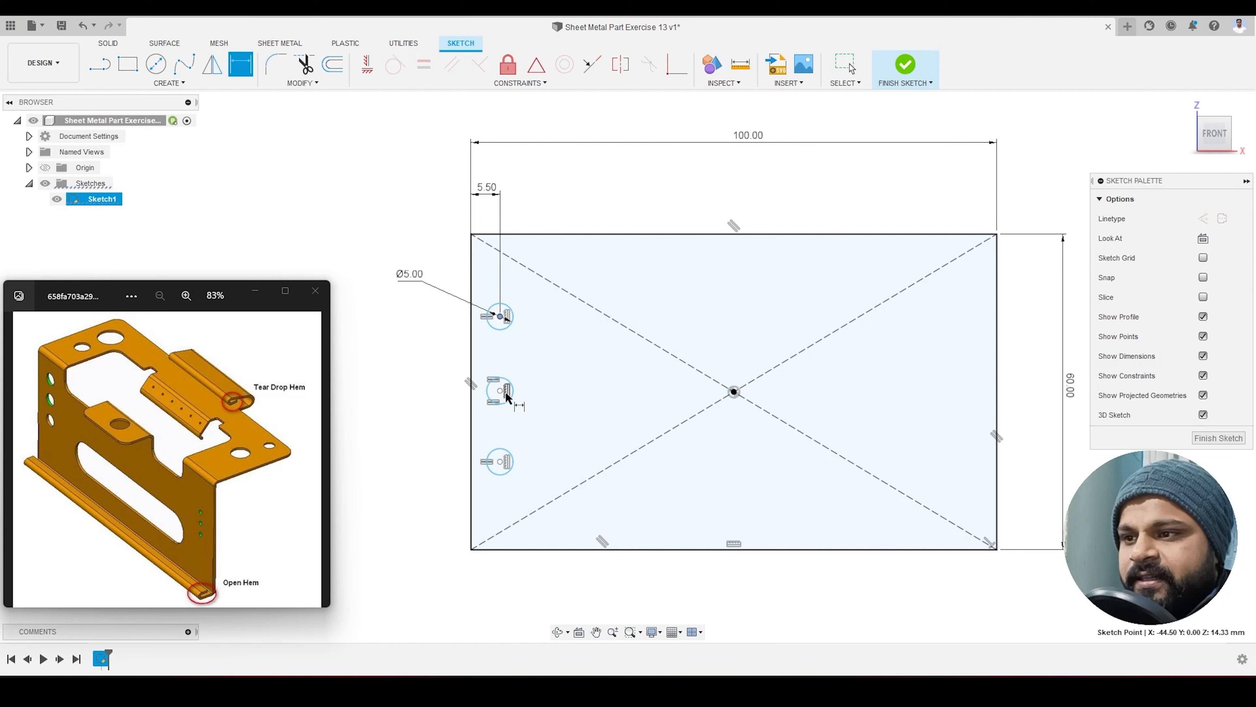
click(507, 391)
click(537, 370)
text(1)
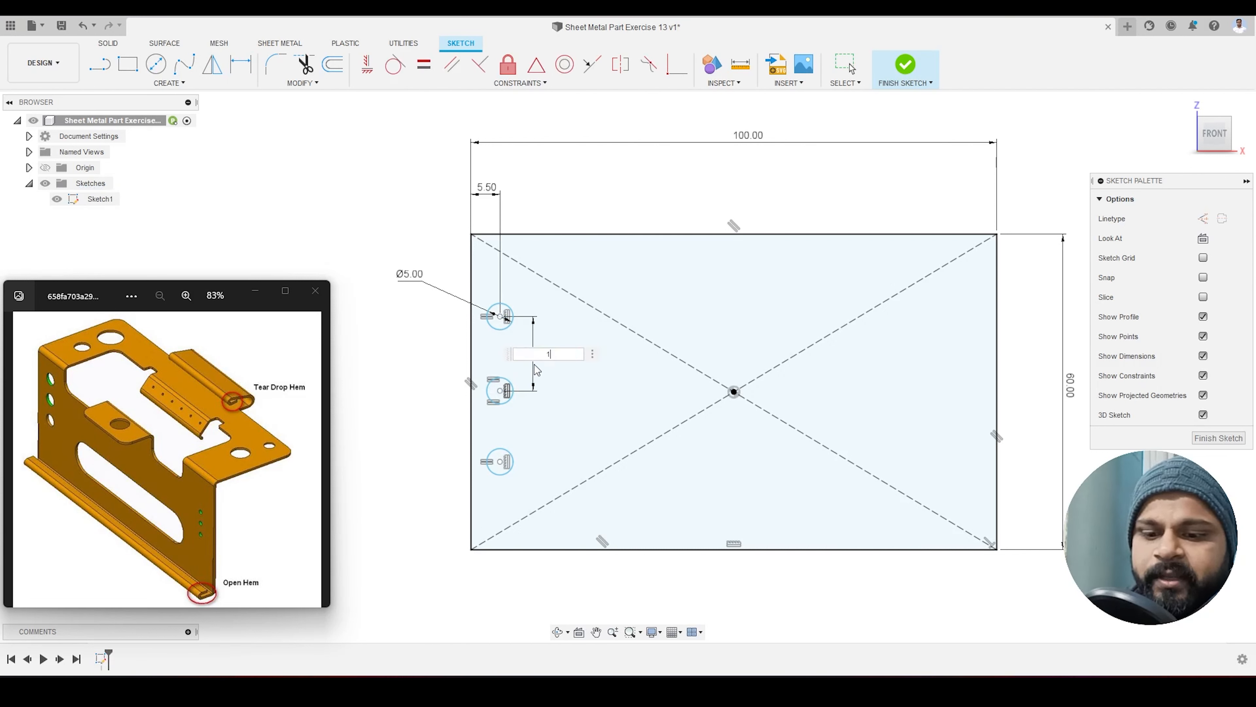
text(0)
key(Return)
Step: Set the vertical distance between the middle and bottom circle centres to 10 mm
click(504, 374)
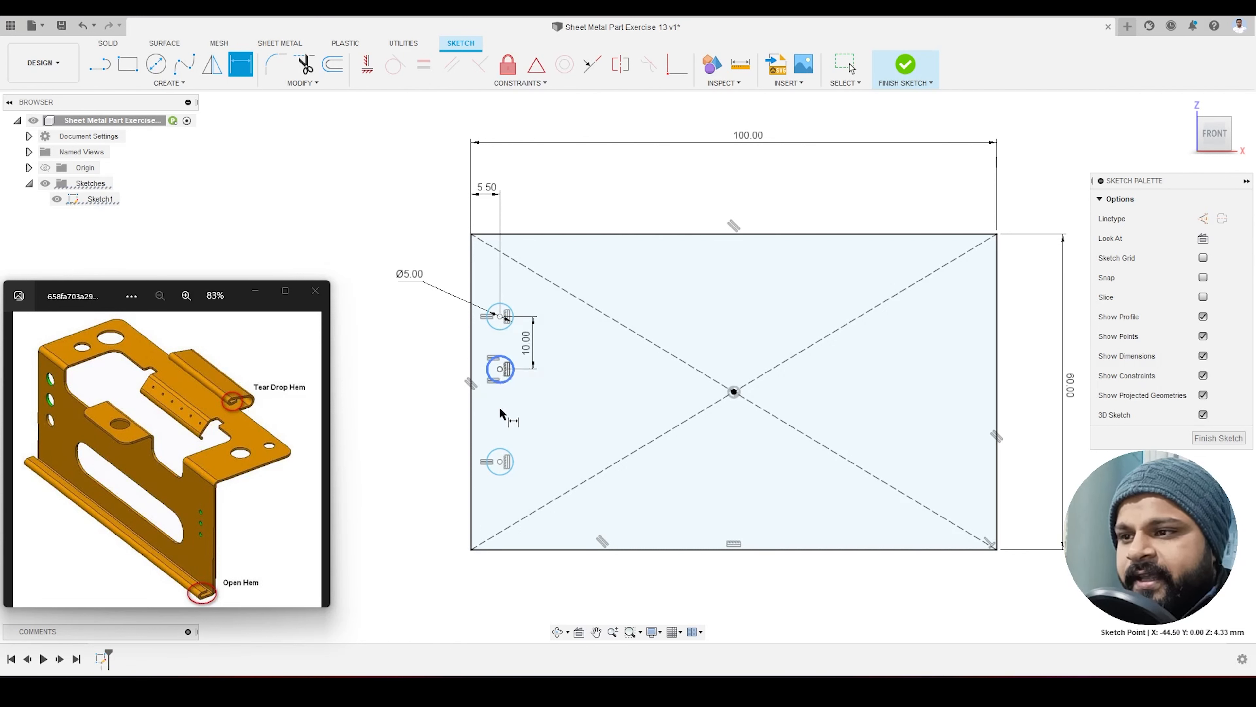
click(501, 463)
click(540, 417)
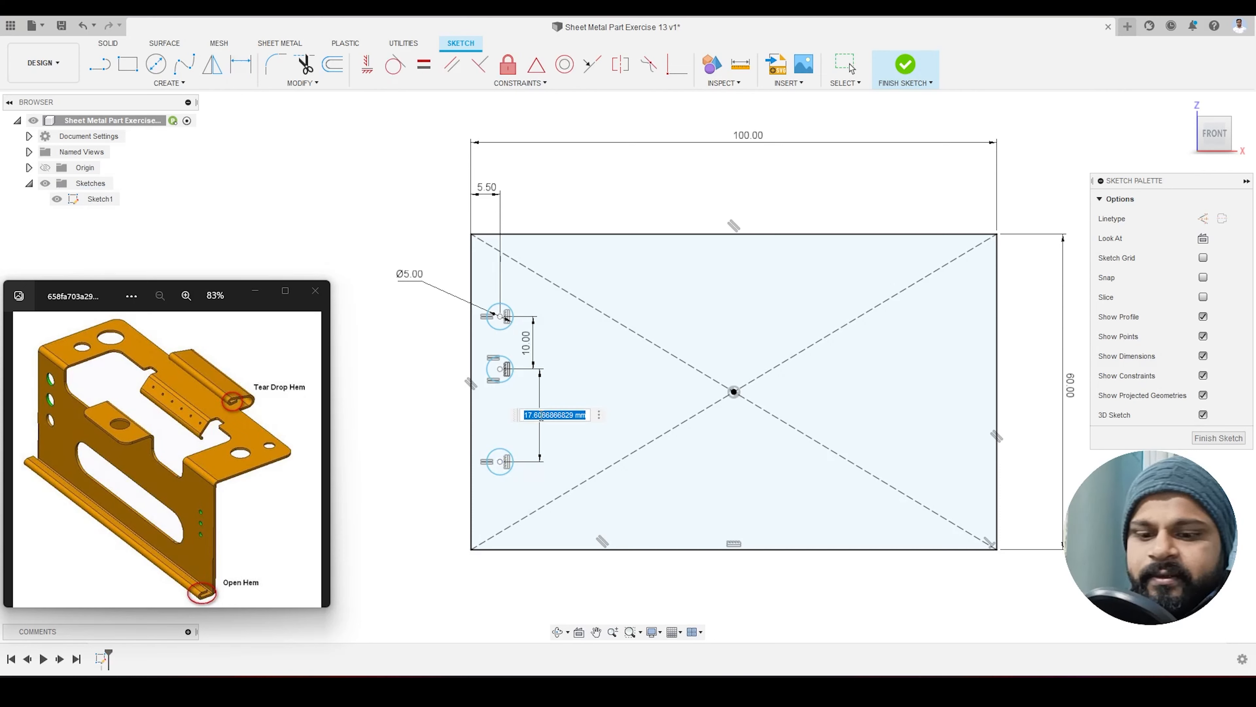
text(10)
key(Return)
key(Escape)
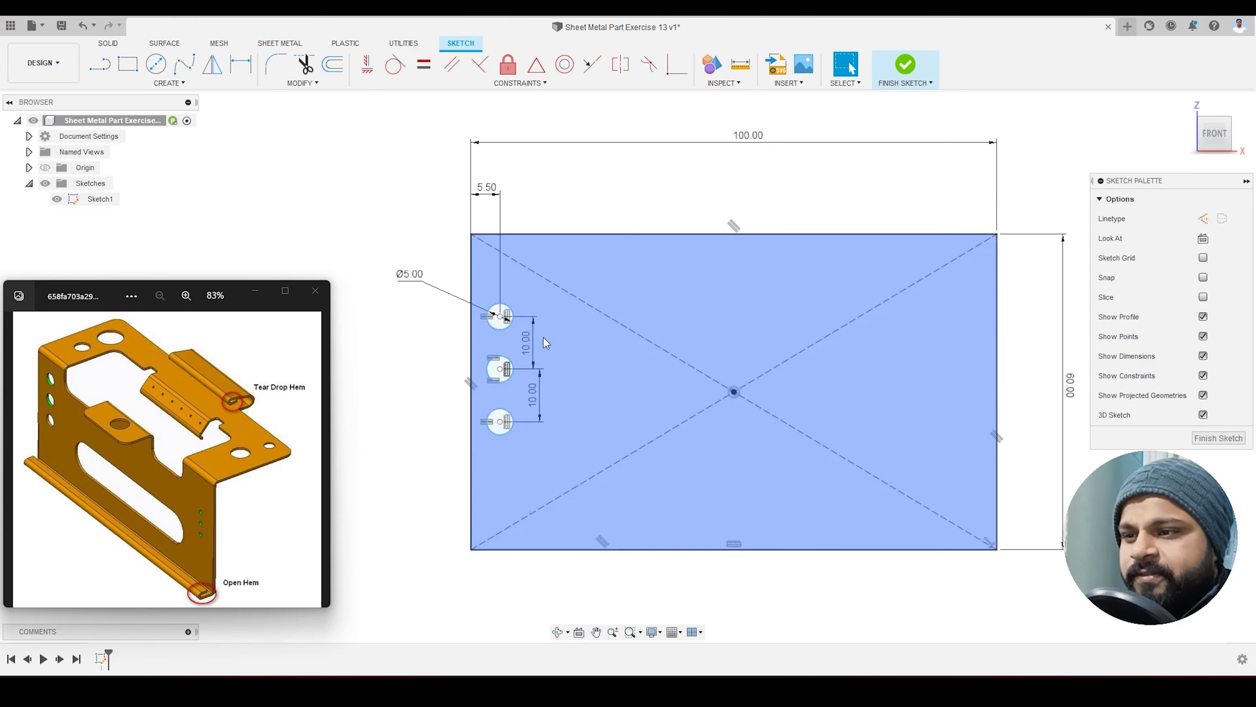
Step: Dimension the vertical distance from the rectangle's top edge to the top circle's centre at 10 mm
click(242, 68)
click(486, 235)
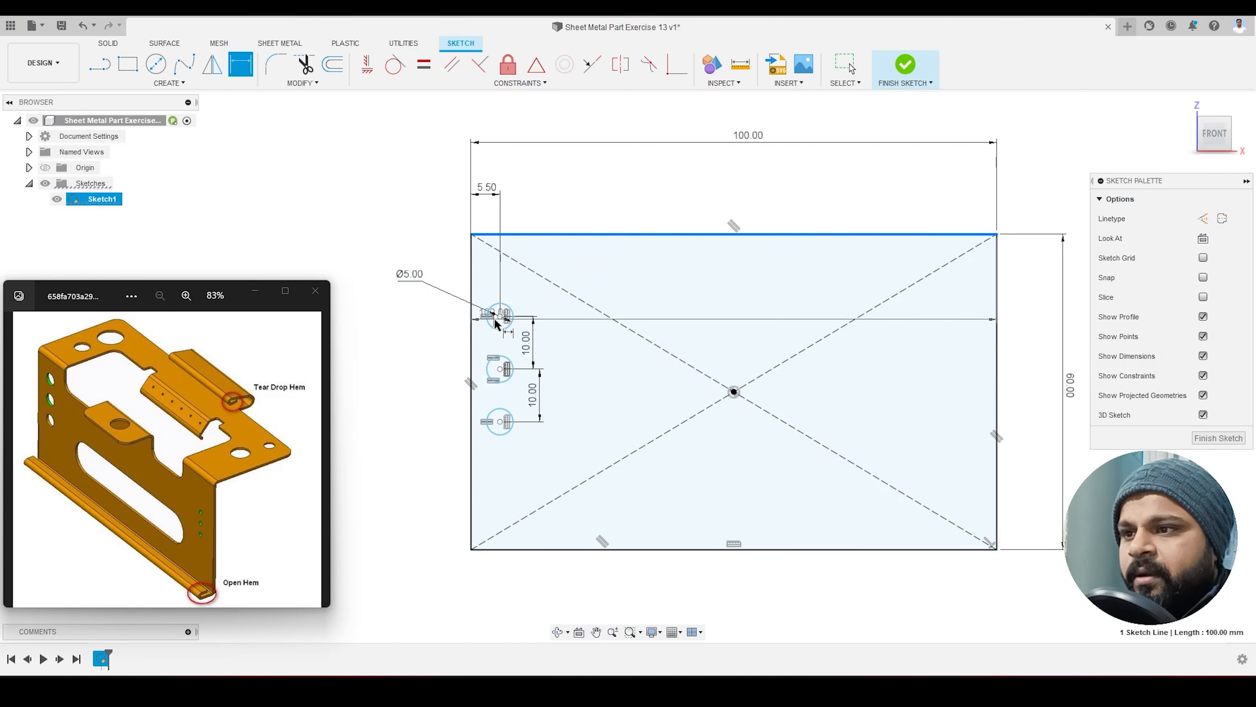
click(501, 317)
click(451, 278)
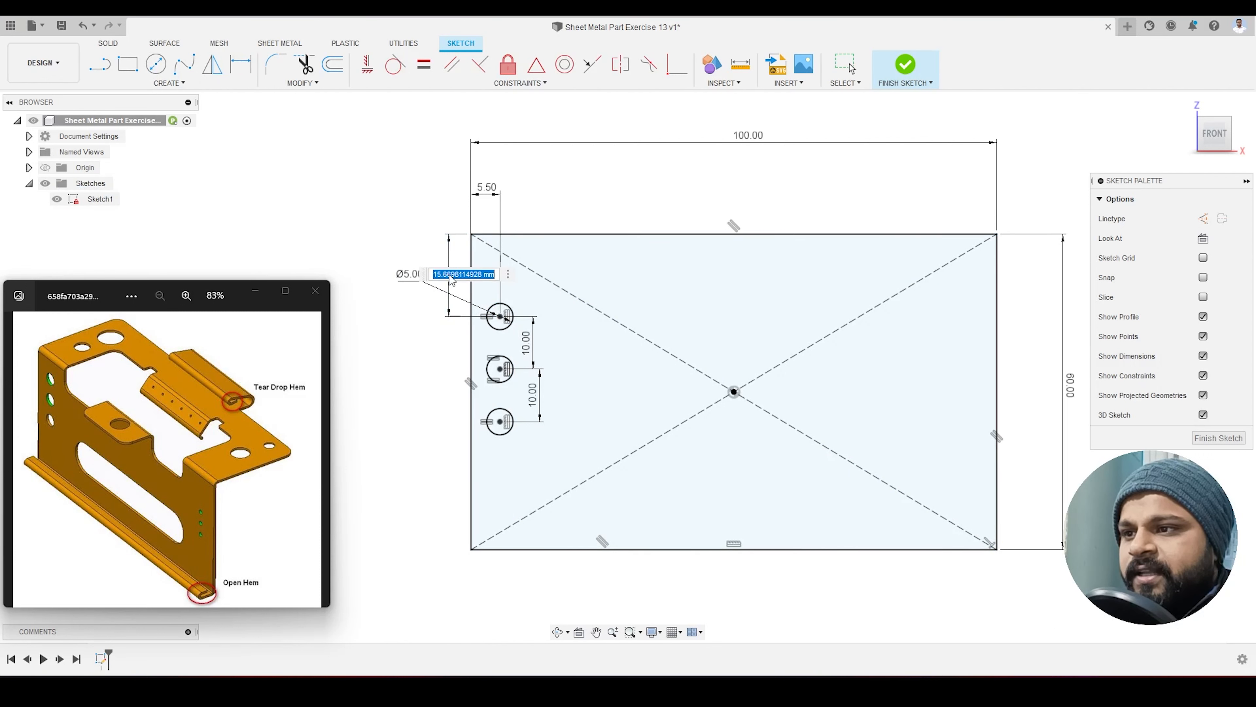
text(10)
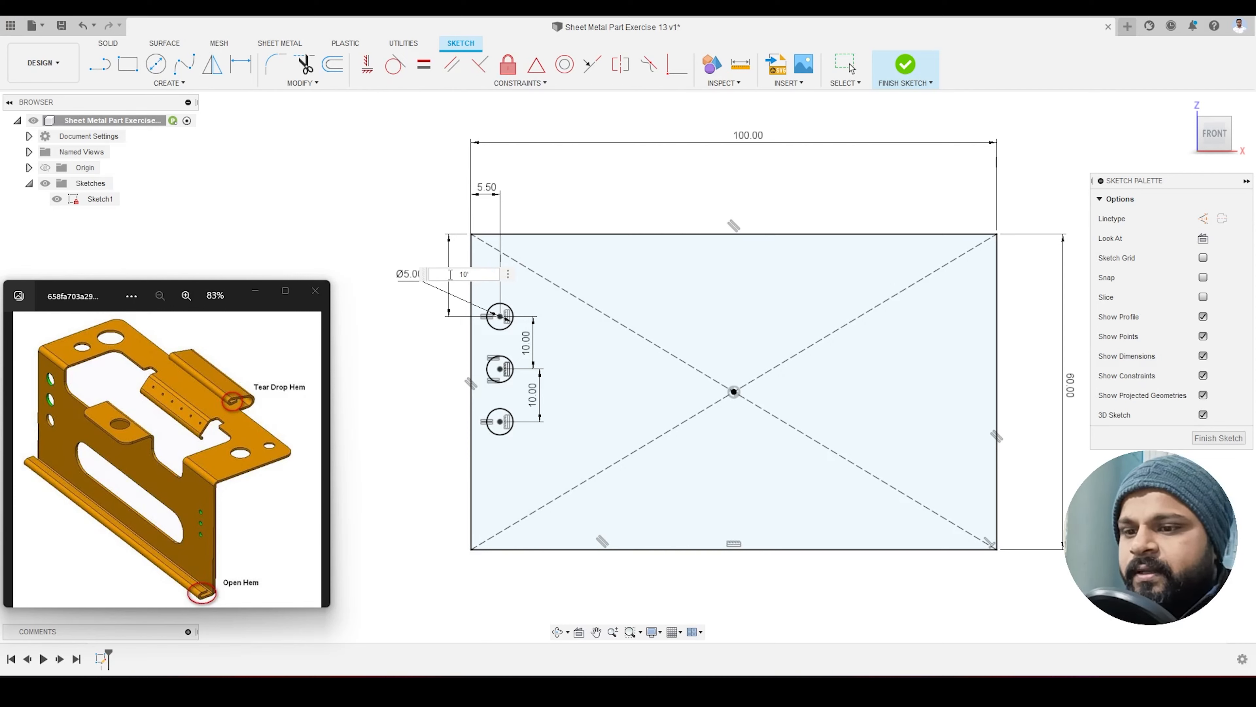
key(Return)
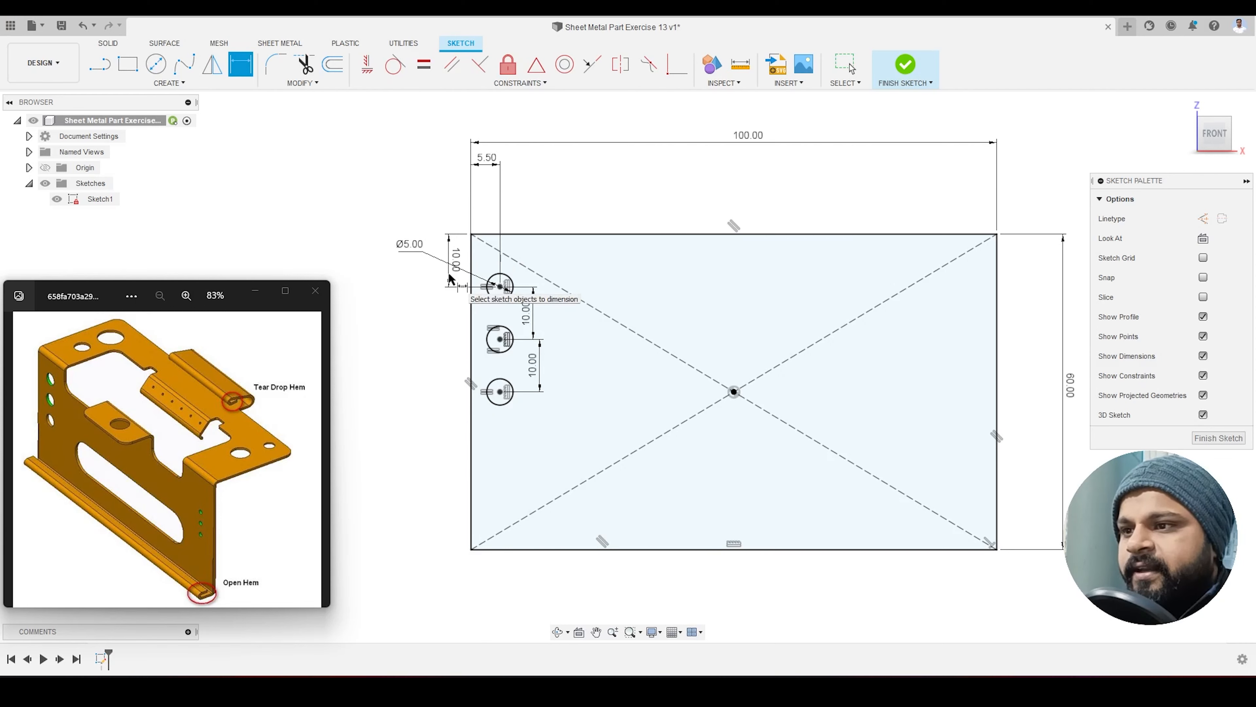
key(Escape)
click(588, 348)
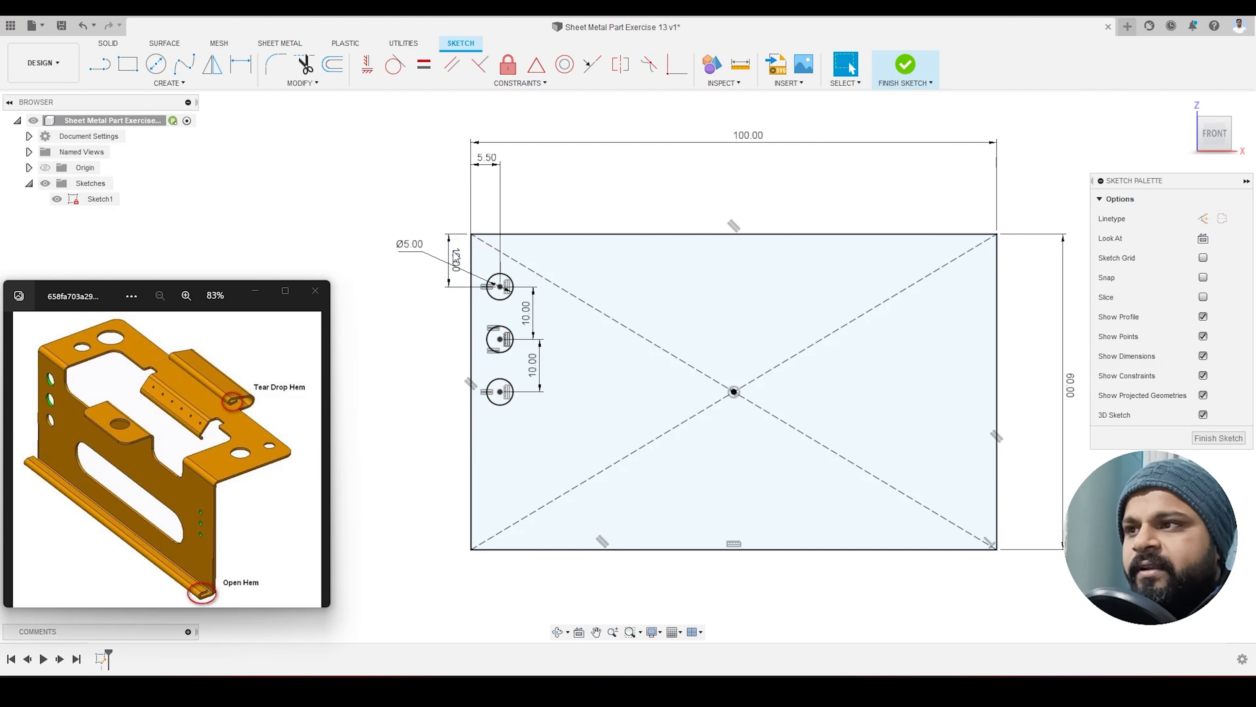
Step: Sketch a horizontal centre-to-centre slot about 45 mm between centres in the rectangle's lower middle and shift it slightly upward
click(184, 85)
mouse_move(157, 188)
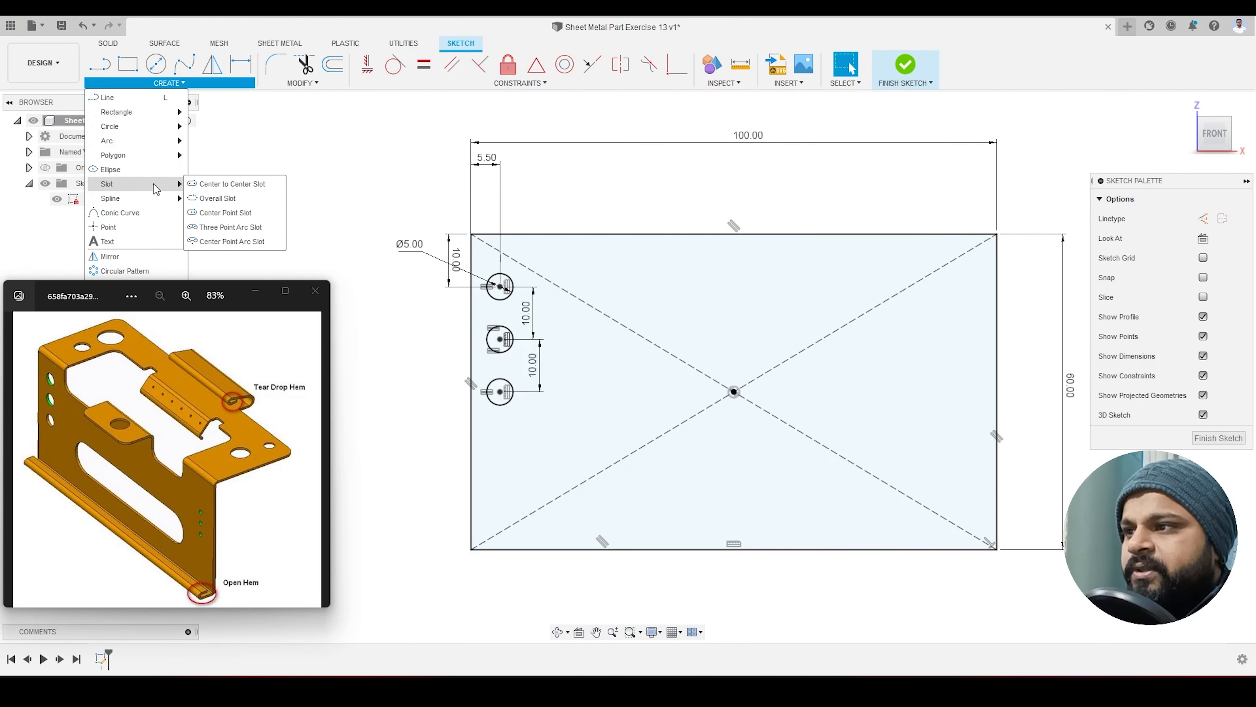
click(225, 184)
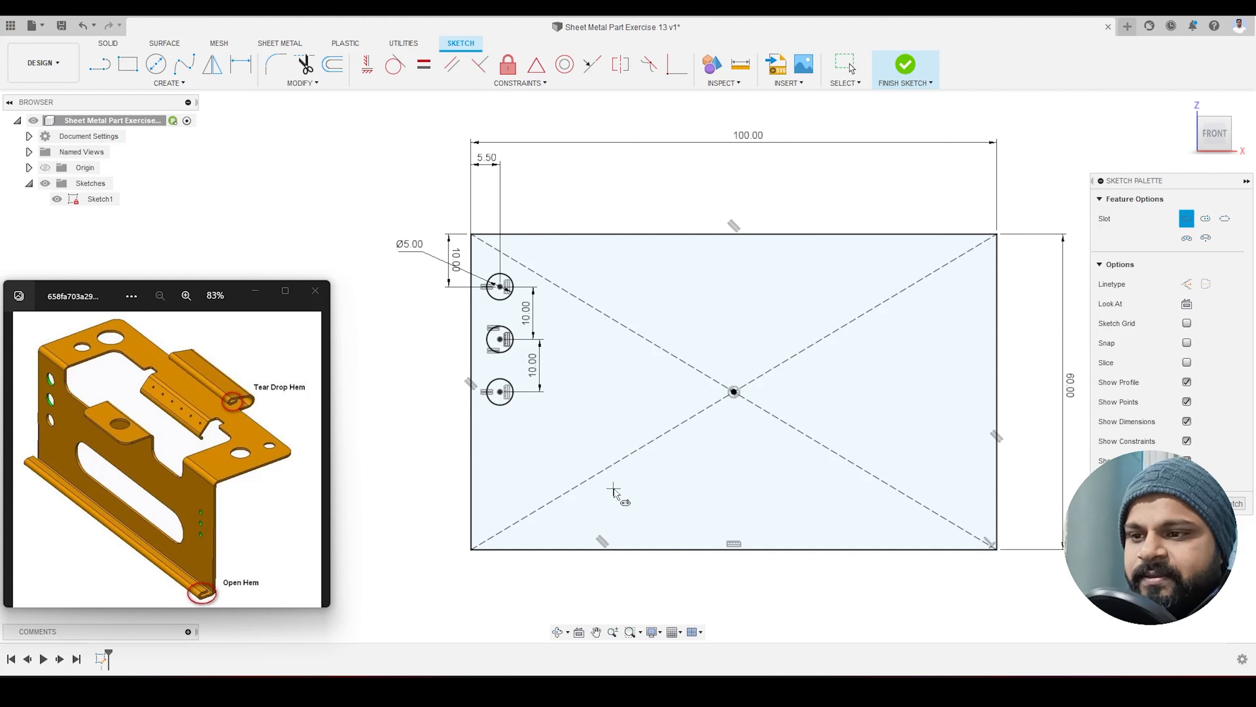
click(613, 489)
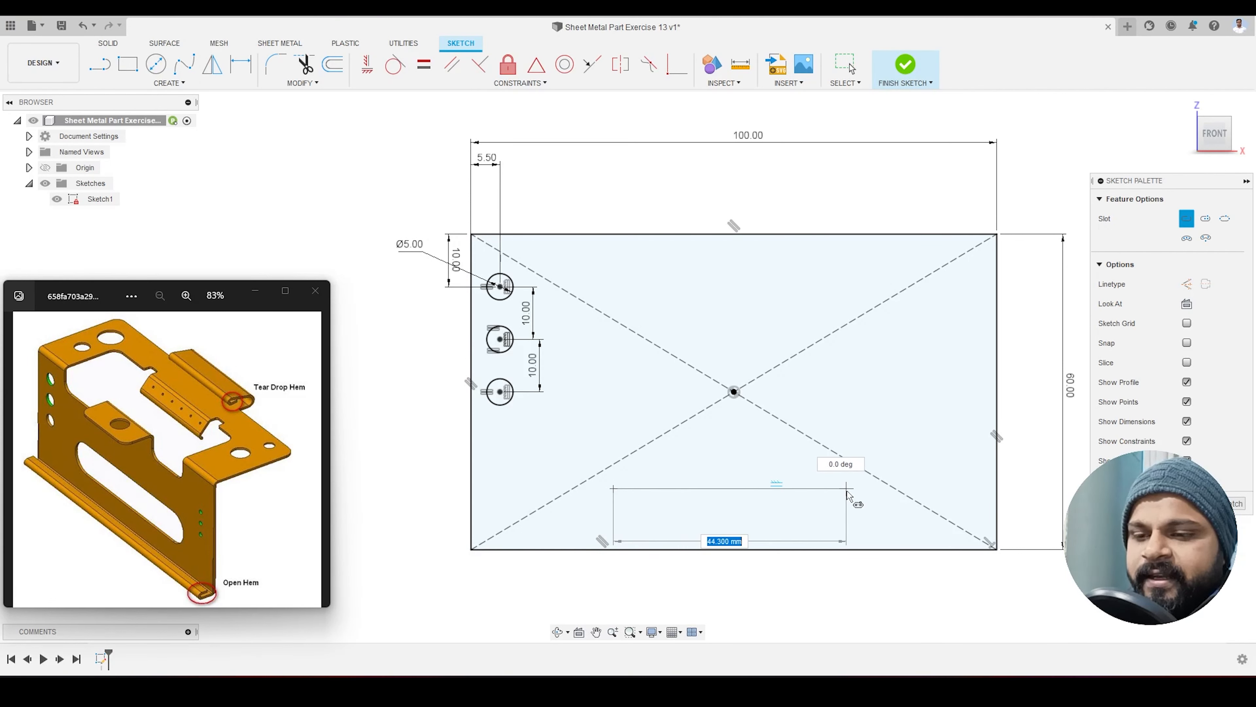
click(850, 489)
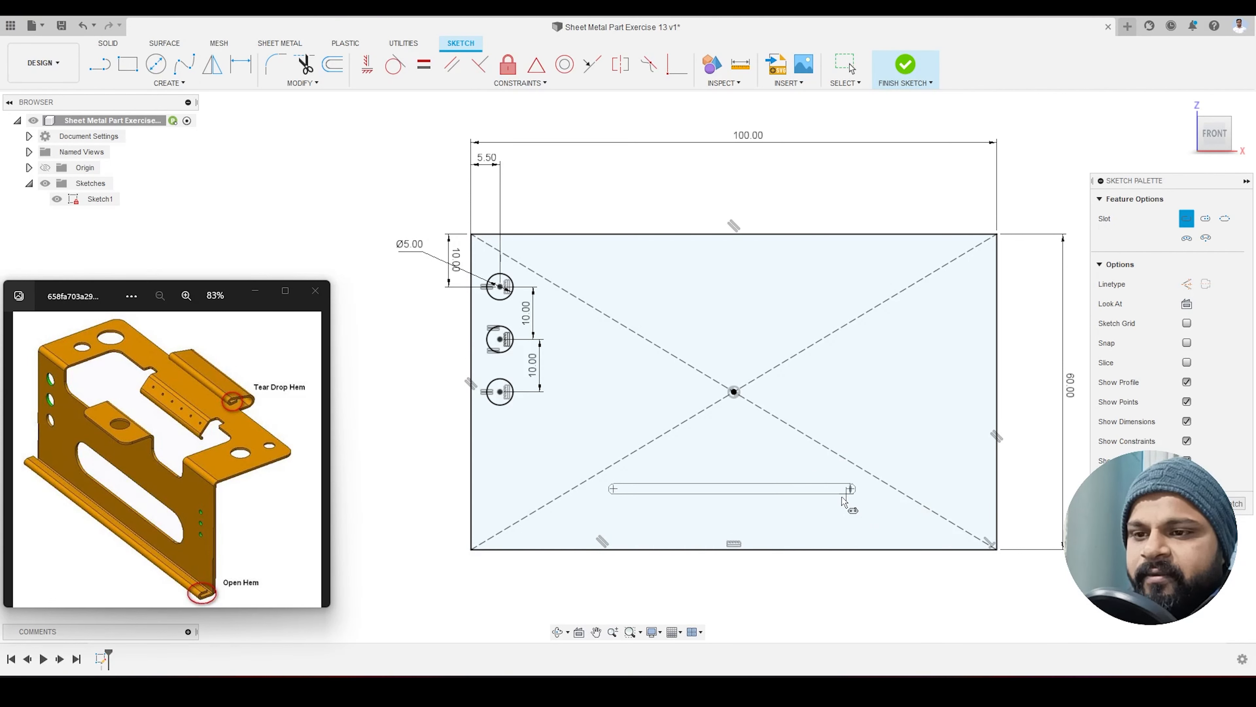
click(862, 526)
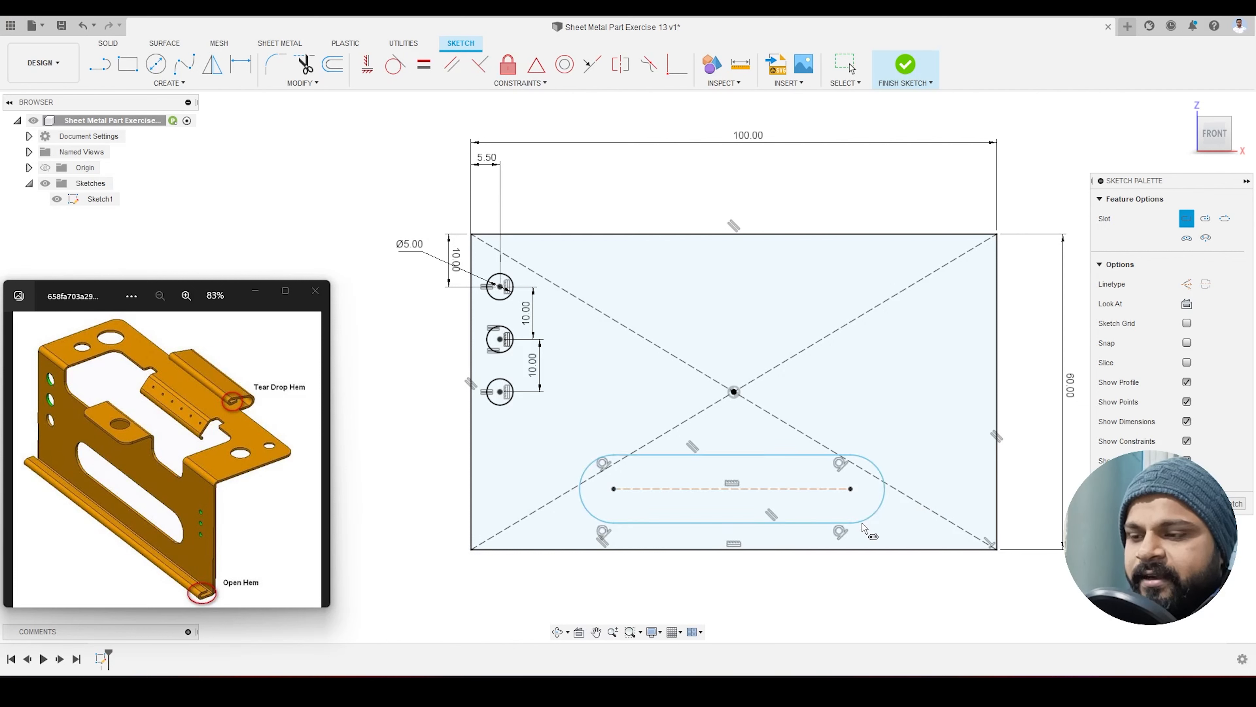
key(Escape)
mouse_move(733, 488)
mouse_down()
mouse_move(725, 474)
mouse_move(751, 444)
mouse_move(730, 485)
mouse_up()
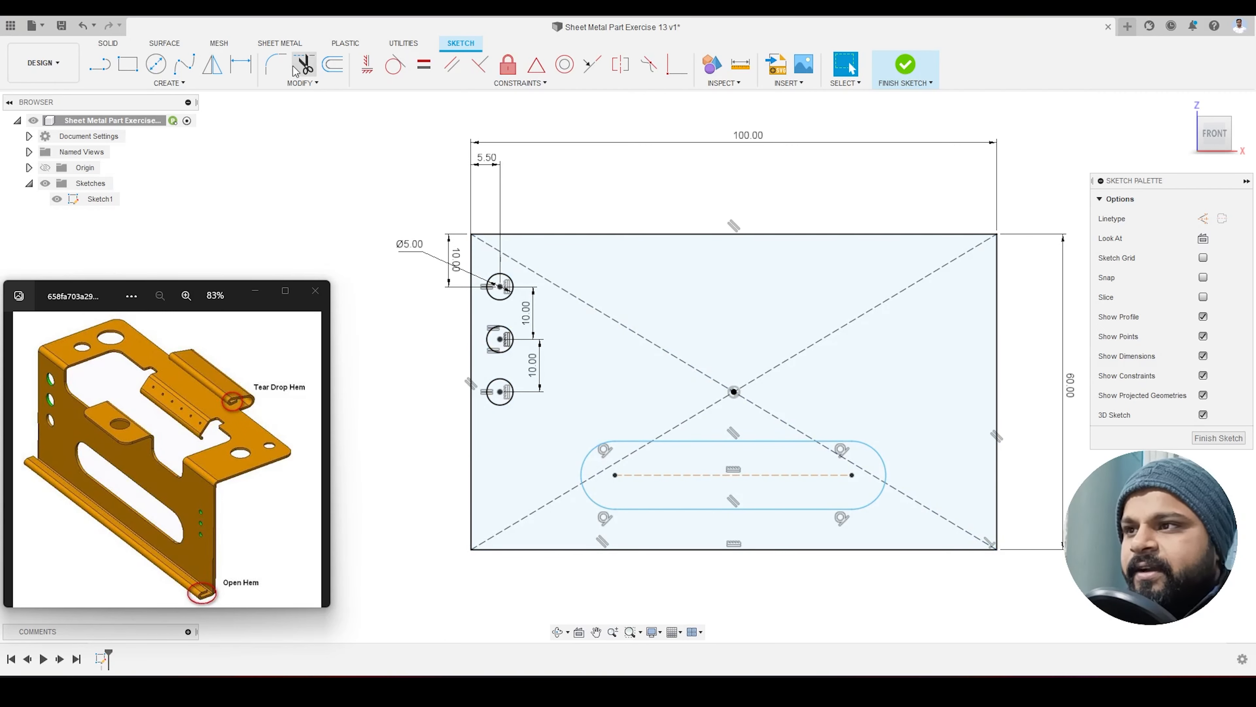
Step: Dimension the slot's left end arc with a radius of 5 mm
click(241, 64)
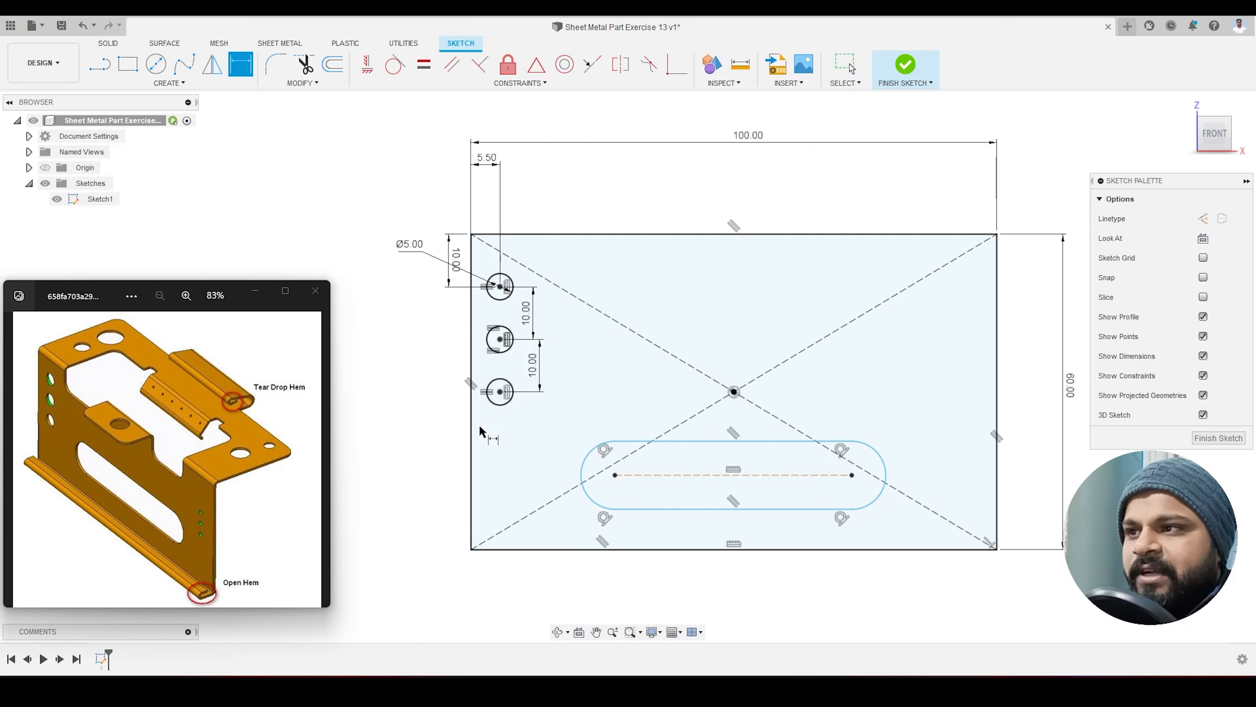
click(582, 467)
click(437, 444)
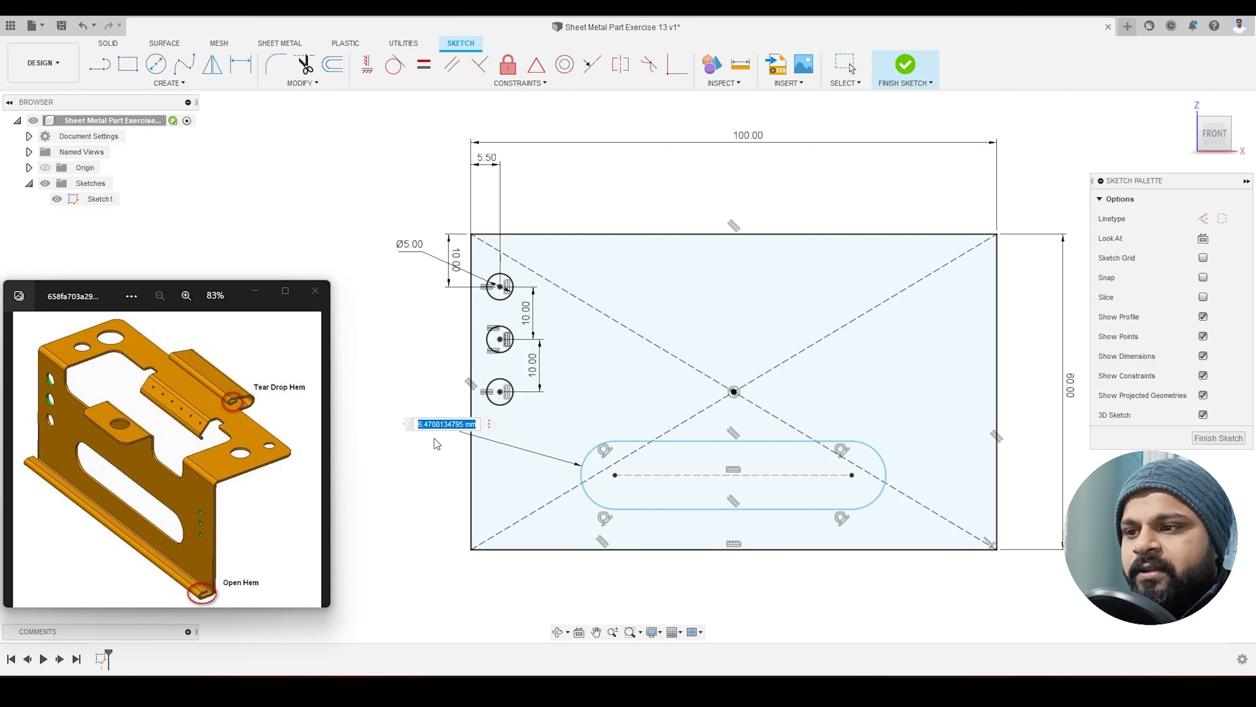
text(5)
key(Return)
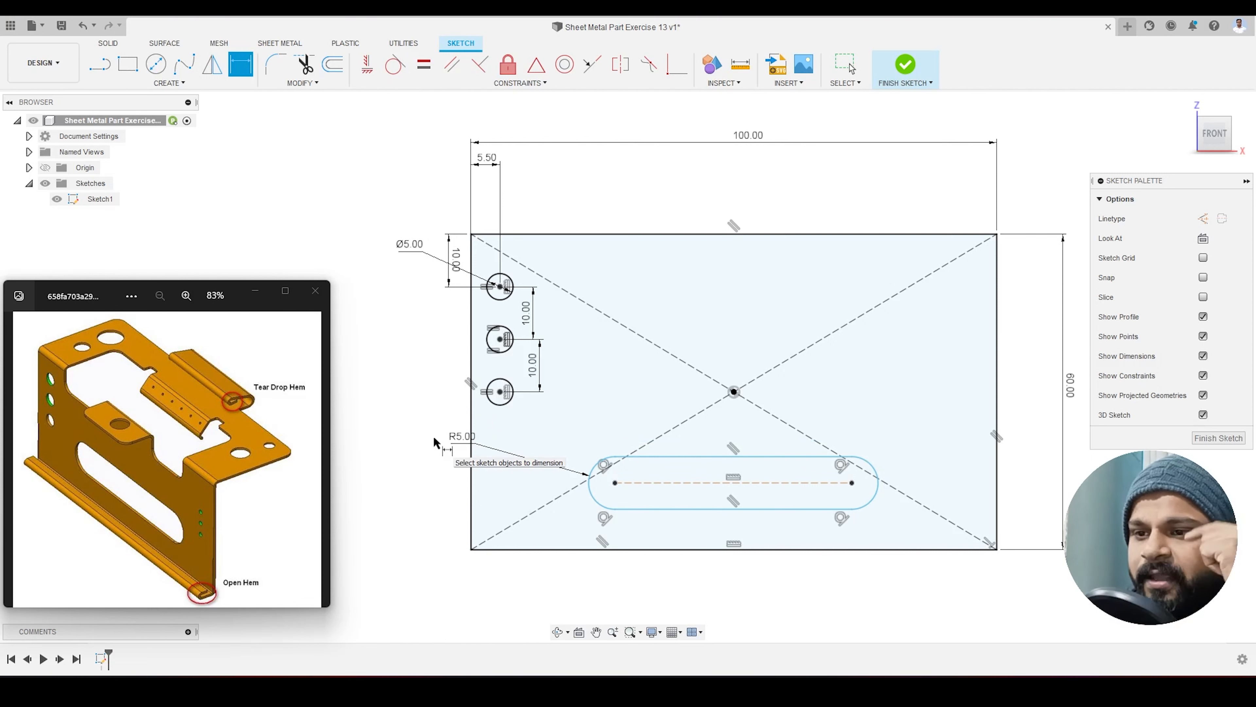
key(Escape)
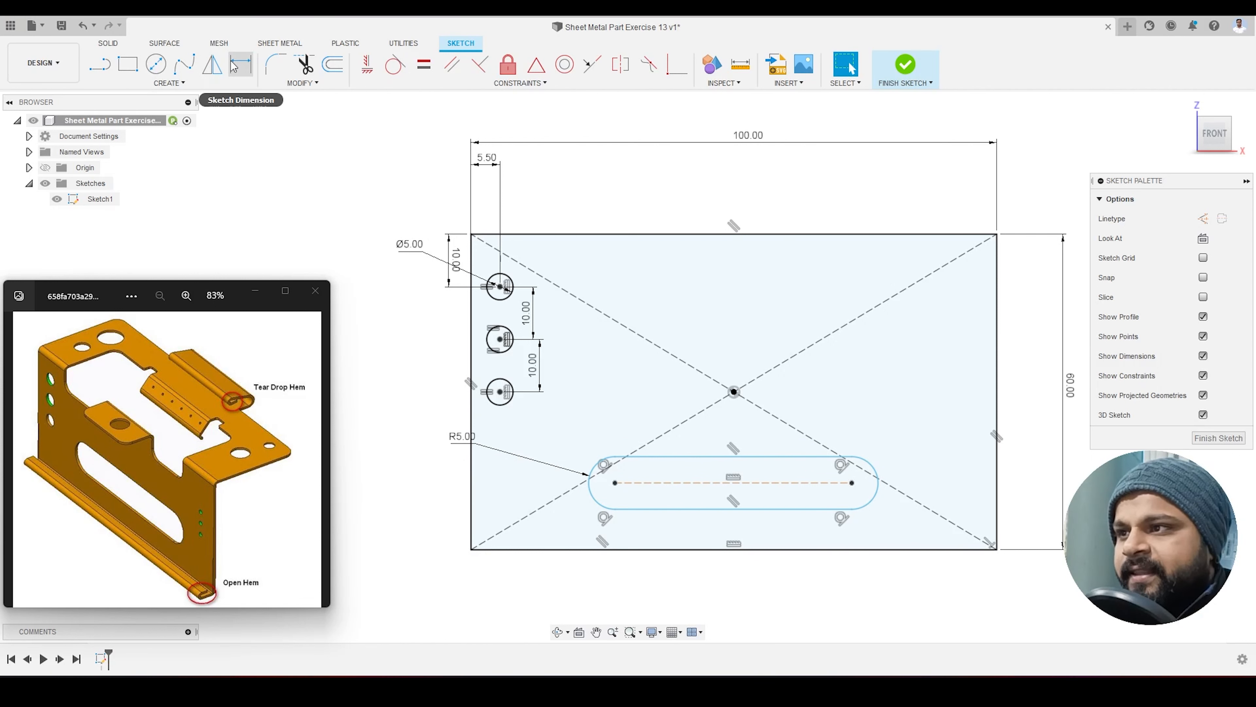
Step: Draw a line from the rectangle's centre to the midpoint of the slot's centreline and constrain it vertical
click(101, 64)
click(734, 392)
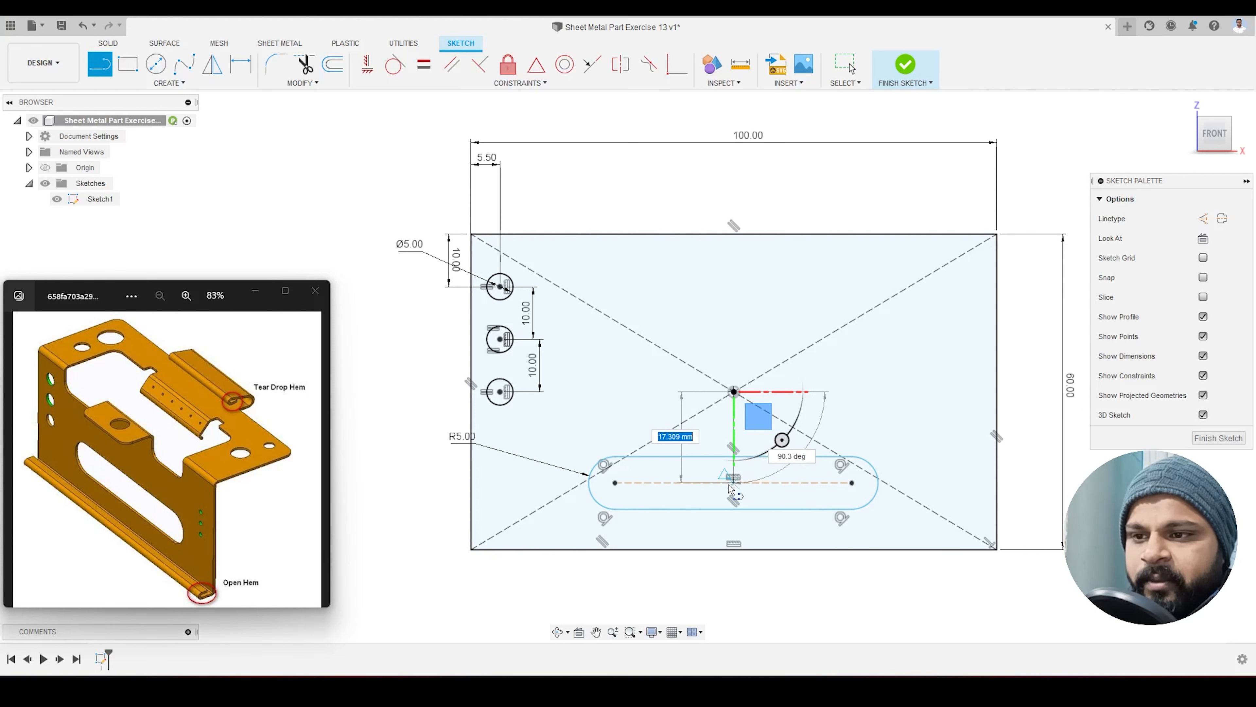
click(733, 483)
key(Escape)
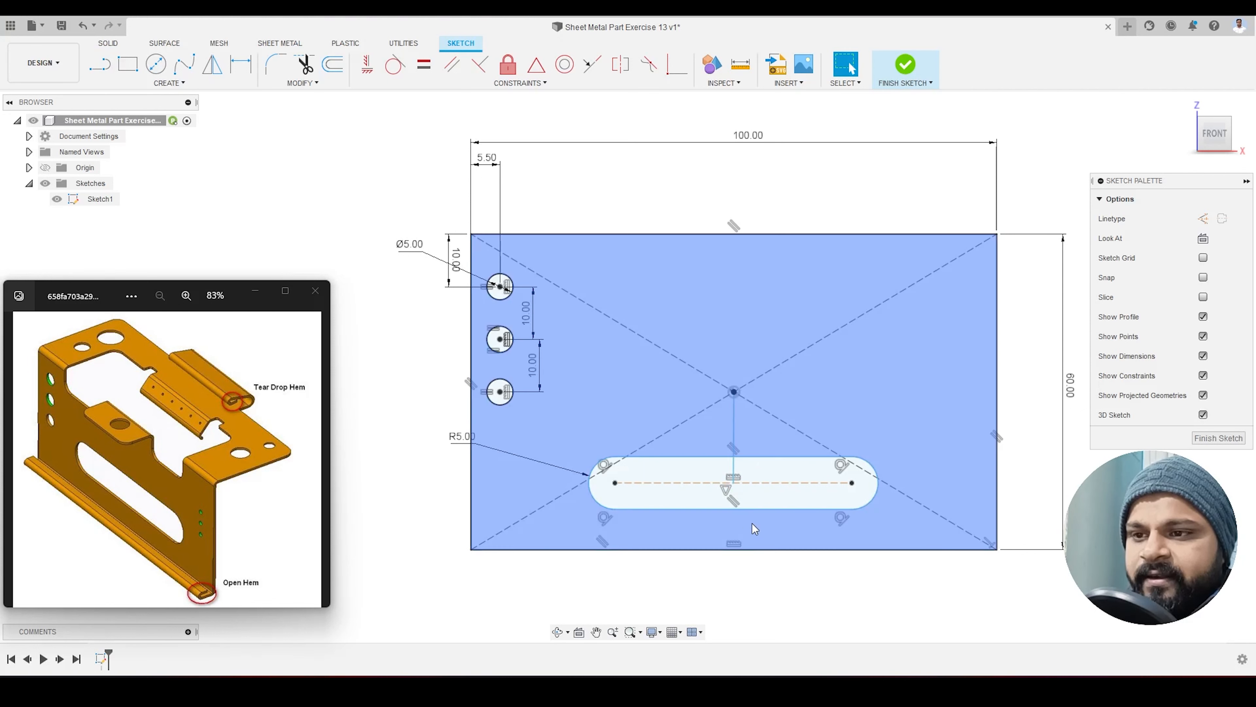
click(735, 439)
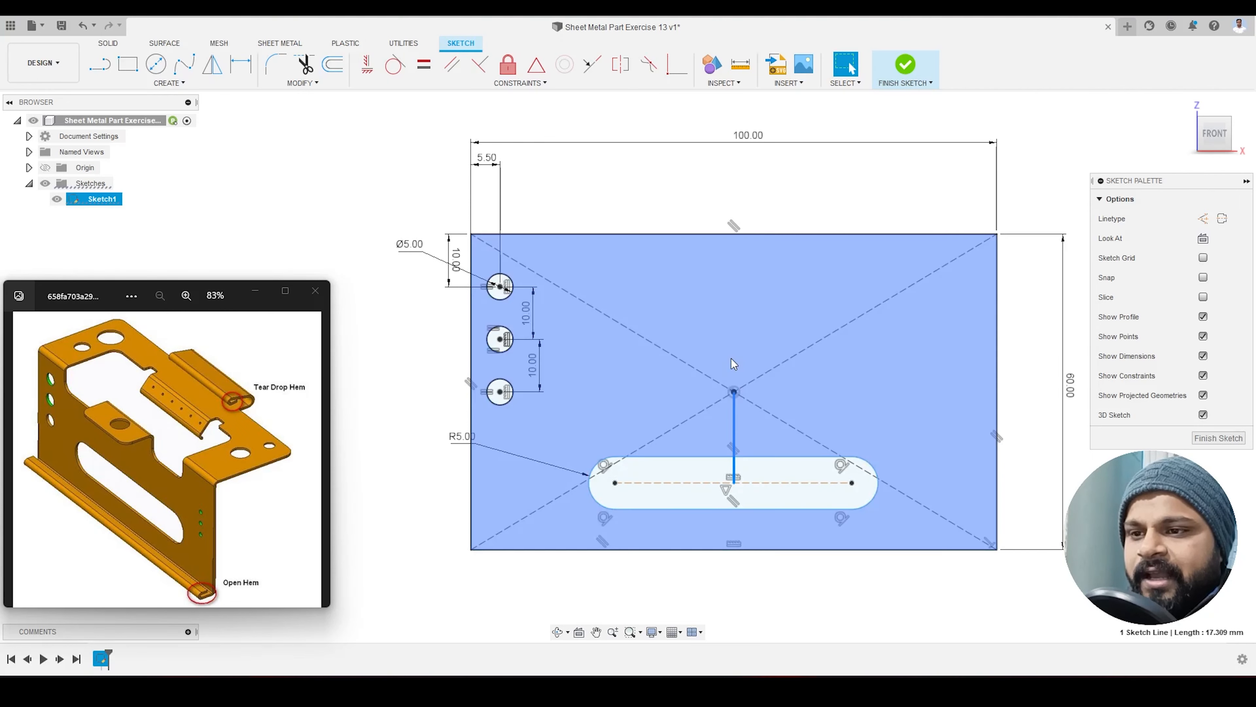
click(366, 69)
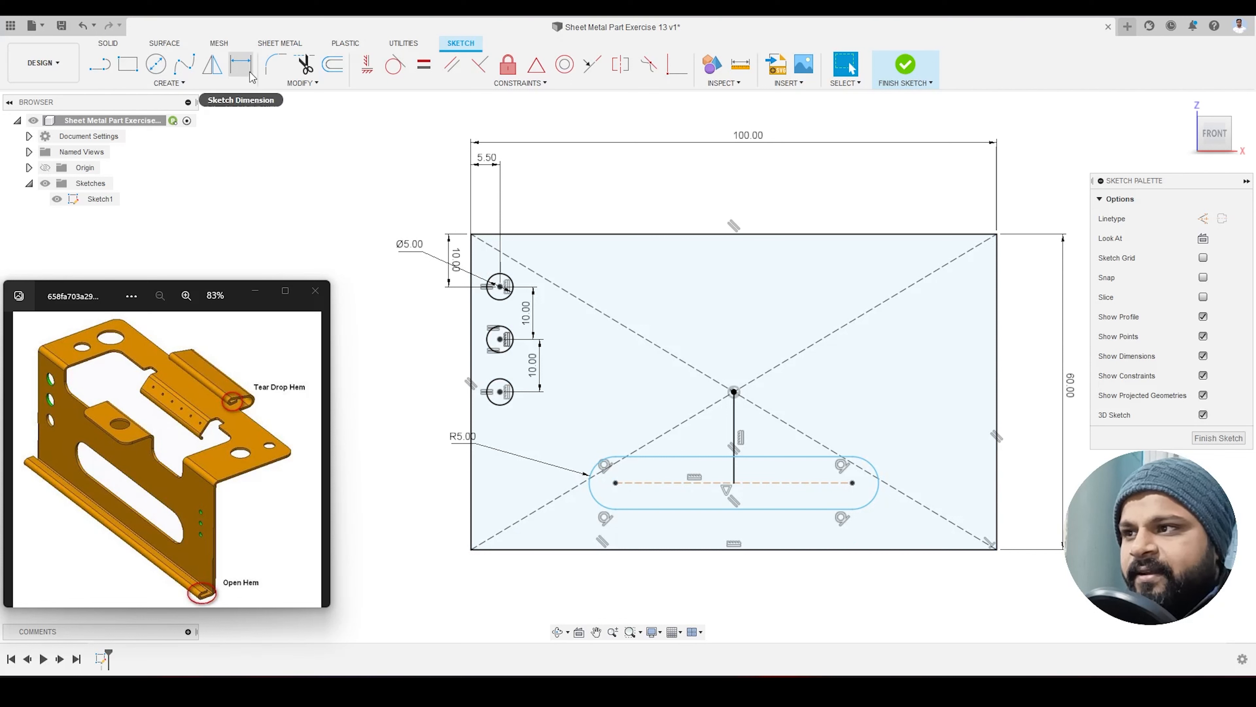
Step: Dimension the vertical line at 15 mm, placing the dimension outside the rectangle's right edge
click(241, 64)
click(735, 439)
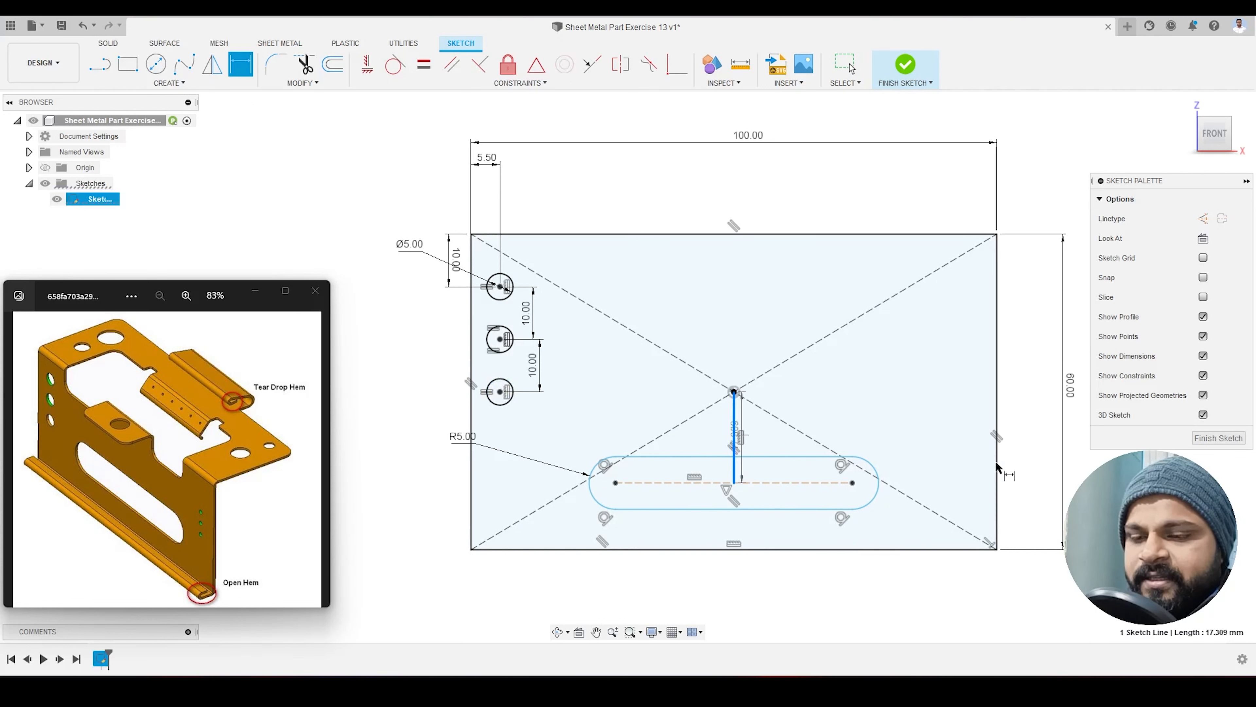
click(1031, 478)
text(1)
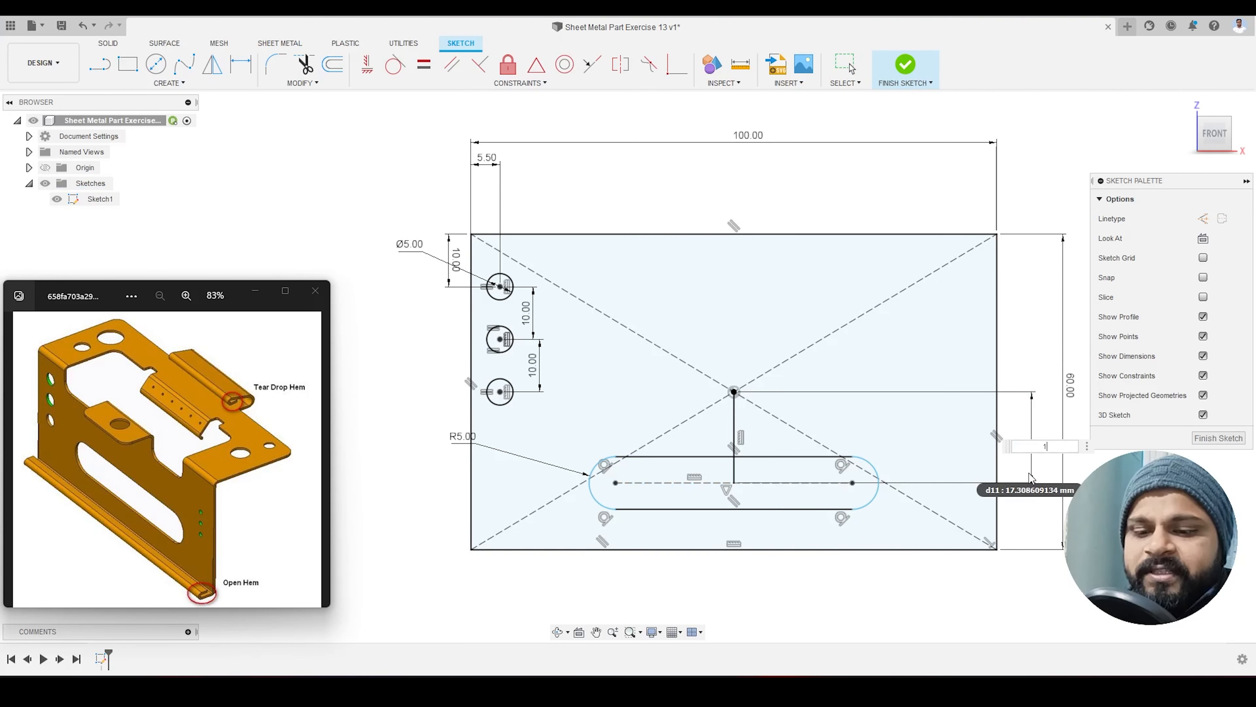
text(5)
key(Return)
key(Escape)
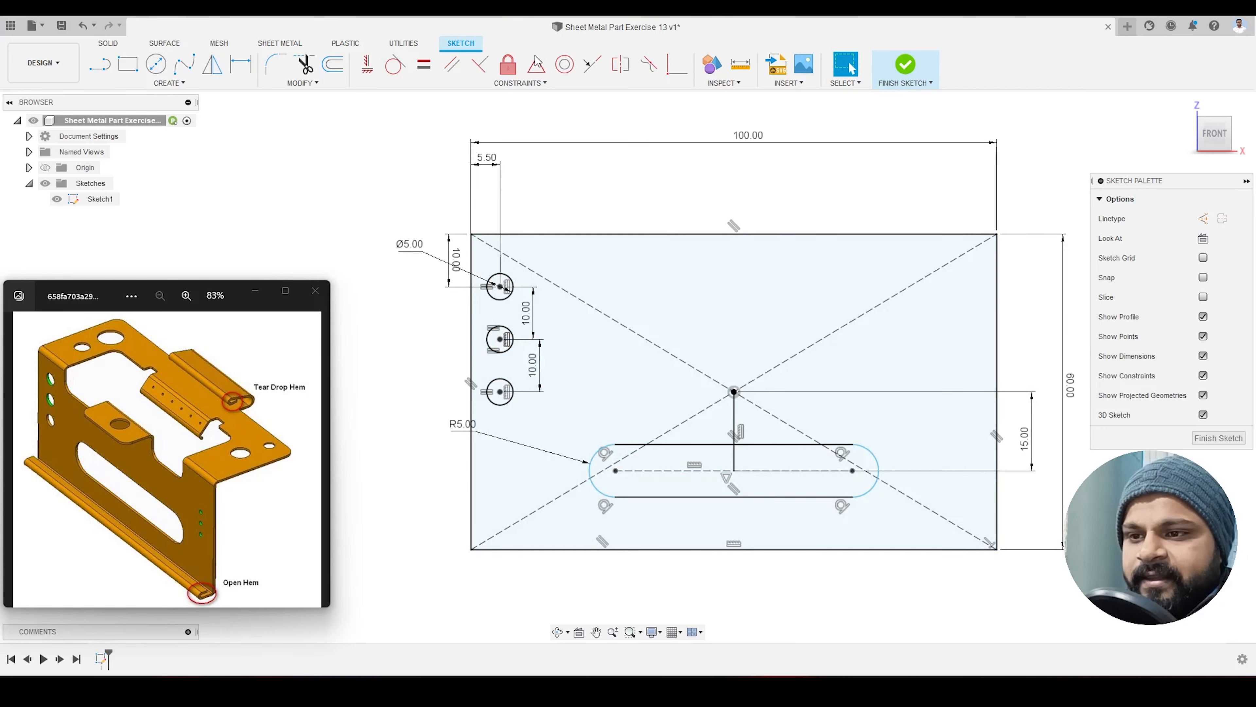
Step: Dimension the slot's centre-to-centre length at 40 mm below the rectangle and convert the vertical line to construction geometry
click(241, 64)
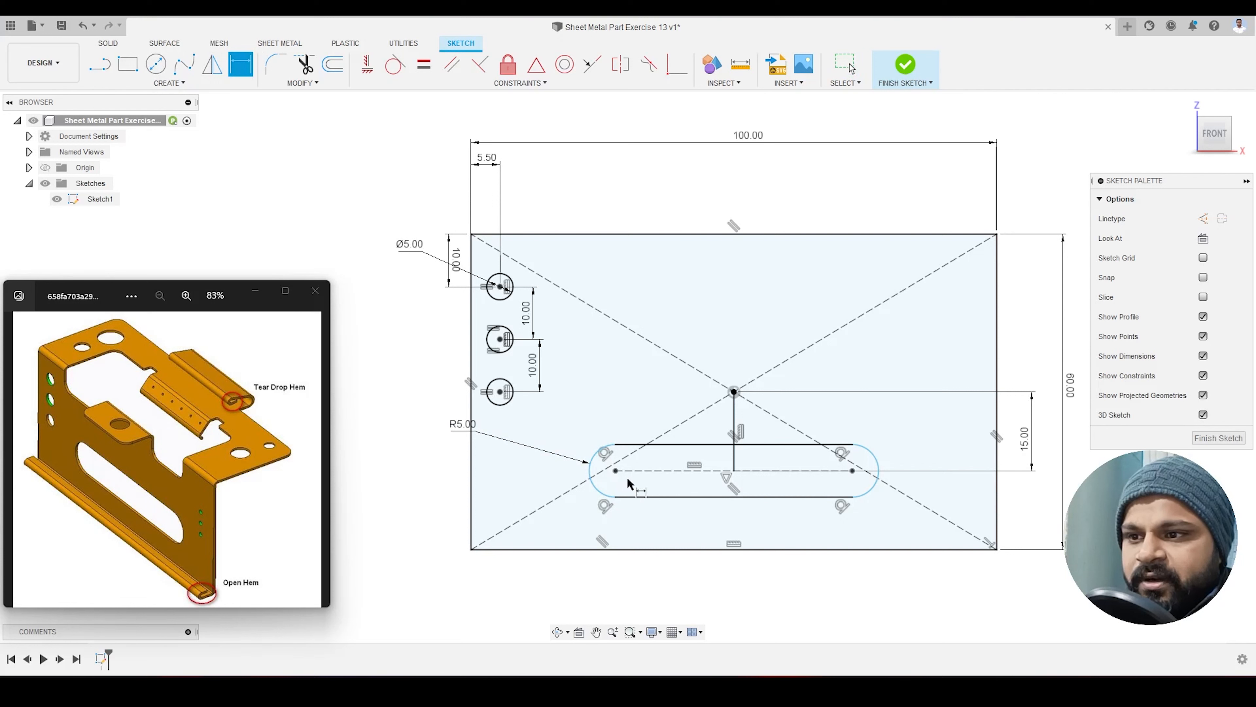
click(640, 471)
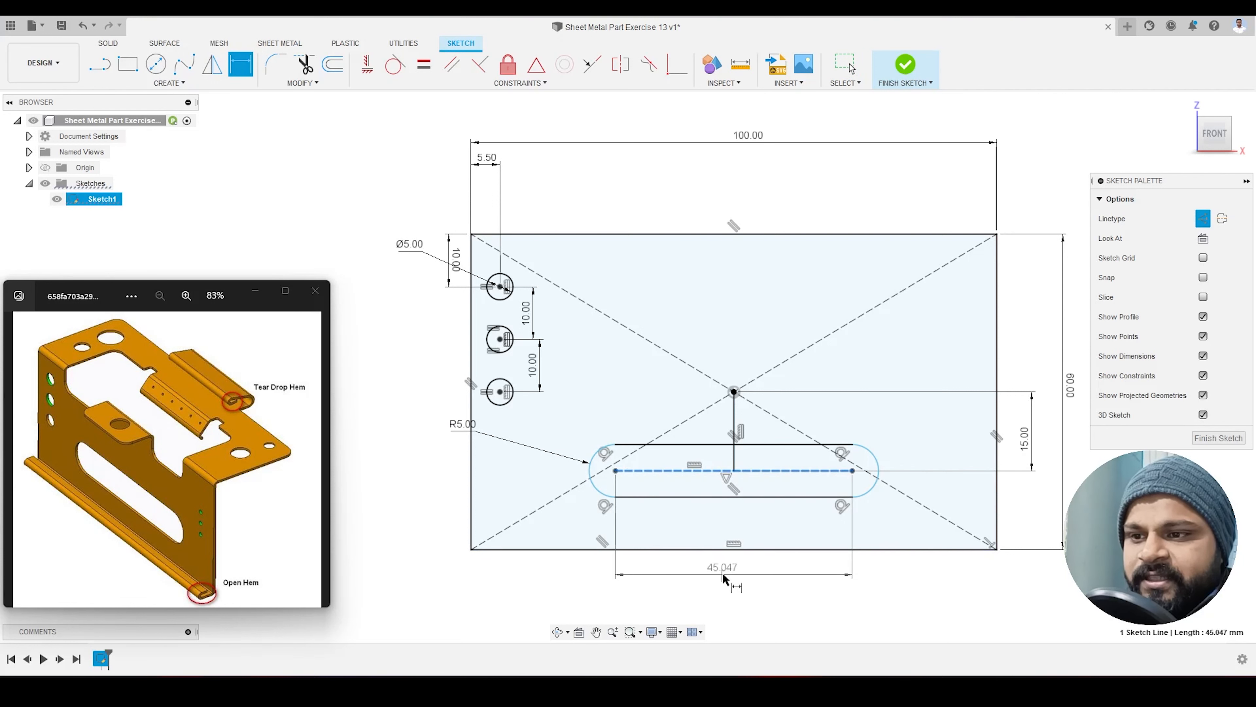
click(722, 571)
text(40)
key(Return)
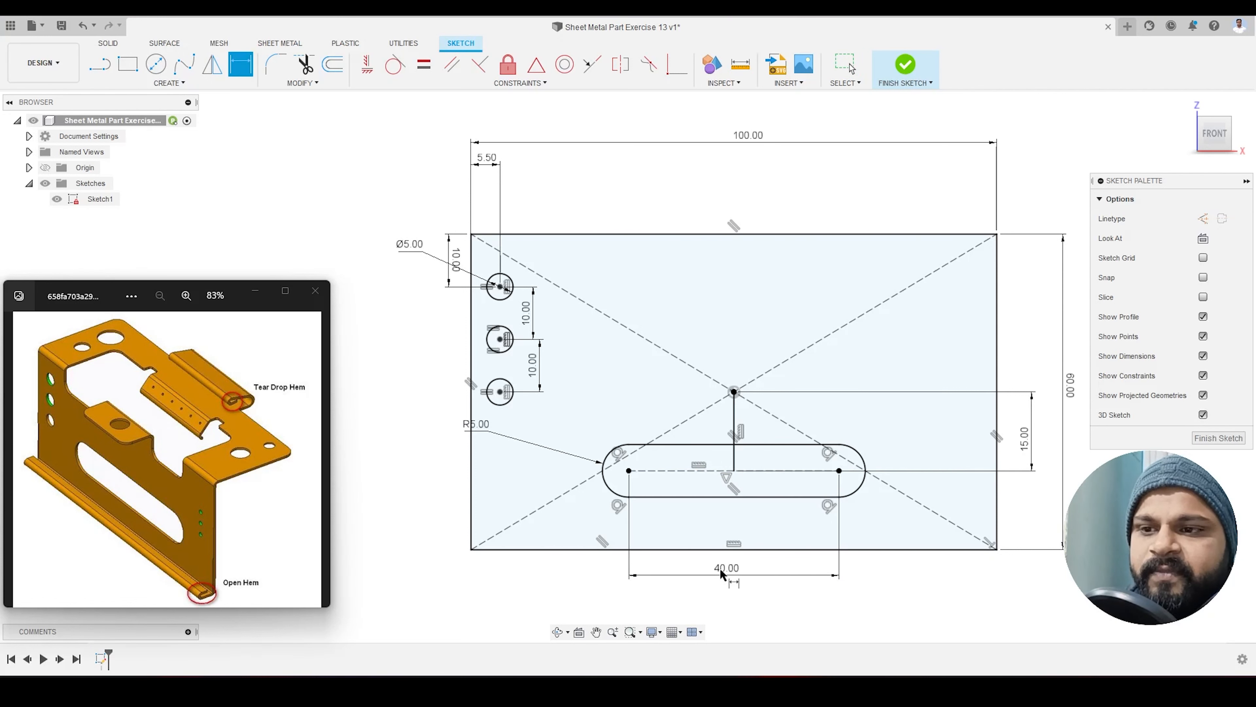
key(Escape)
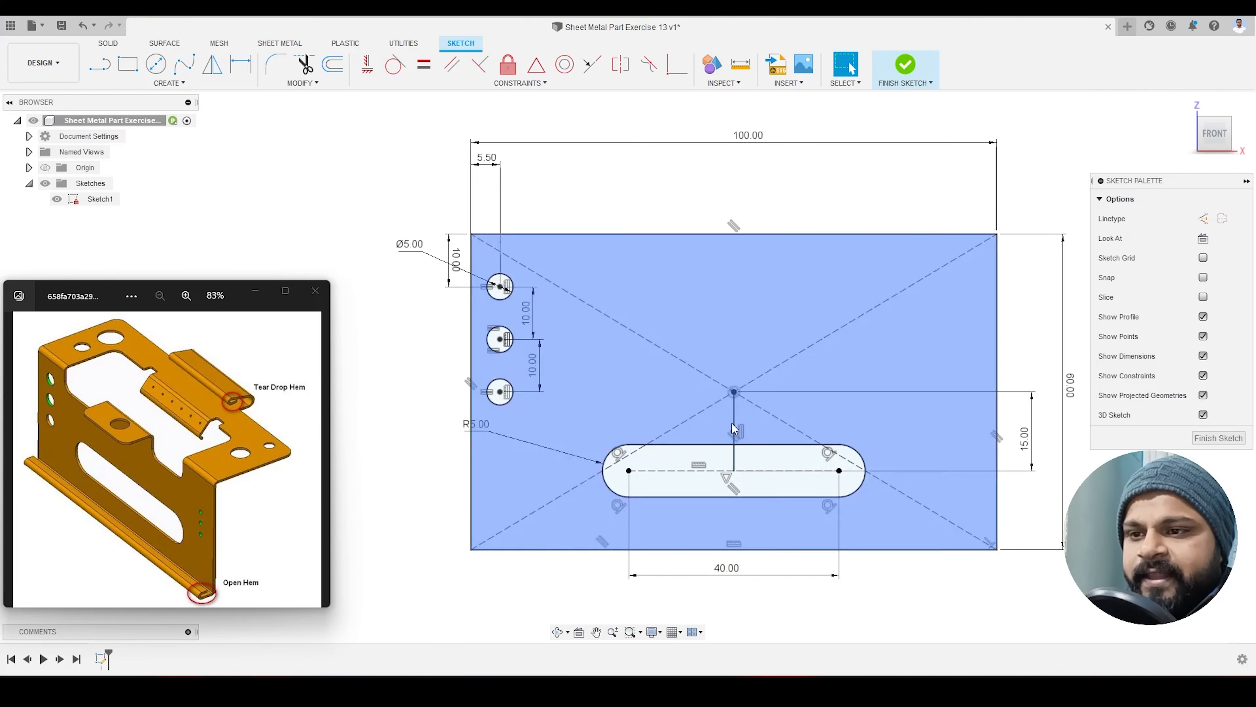
click(734, 435)
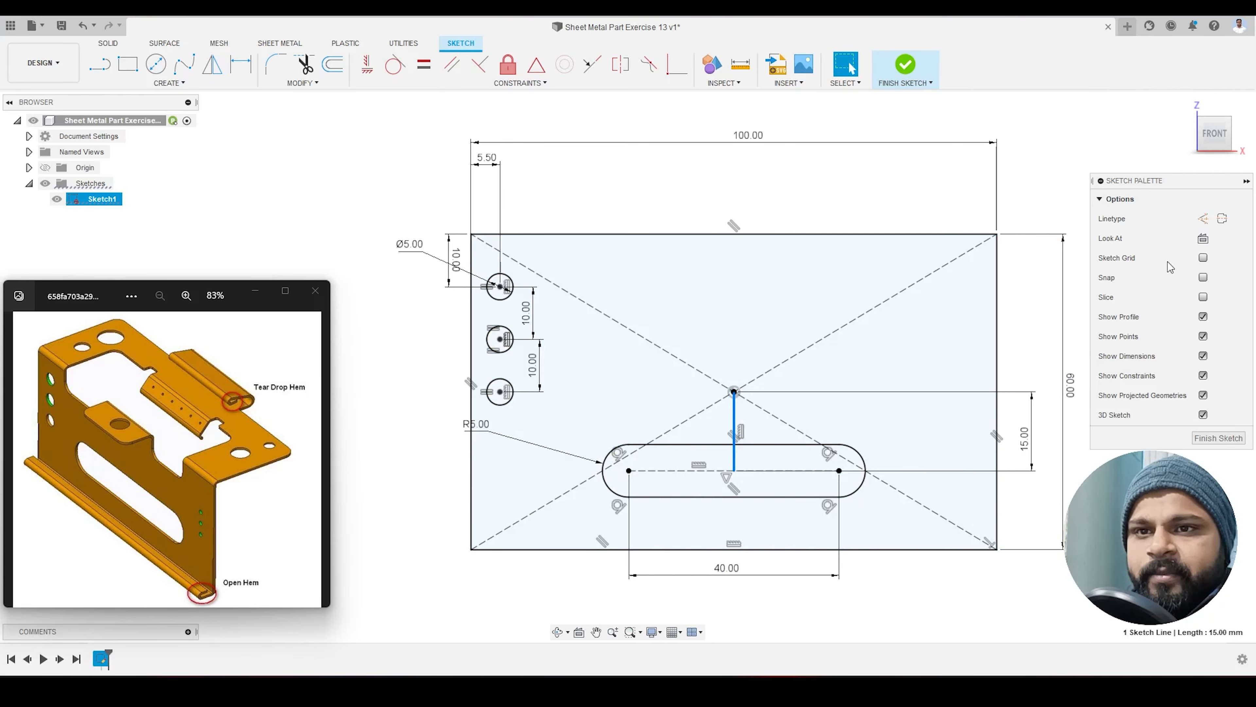
click(1203, 219)
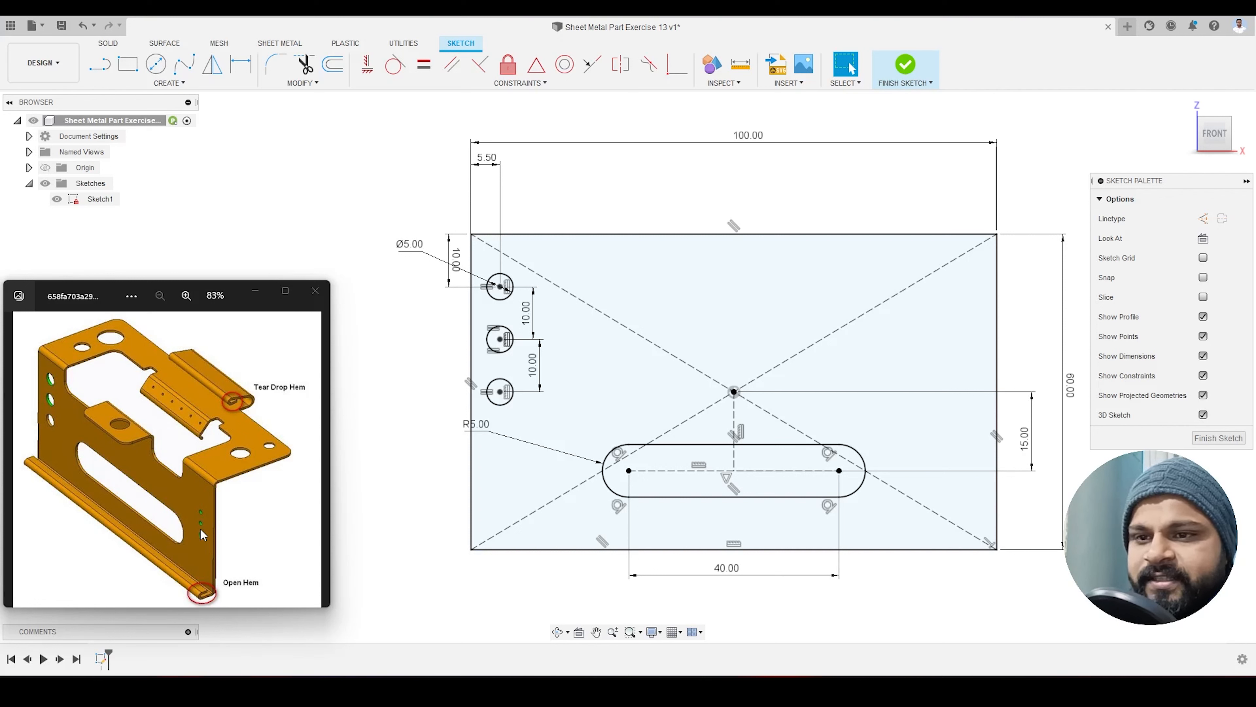
Step: Sketch a vertical column of three circles, about 5 to 6 mm in diameter, near the rectangle's right edge
click(159, 66)
click(734, 391)
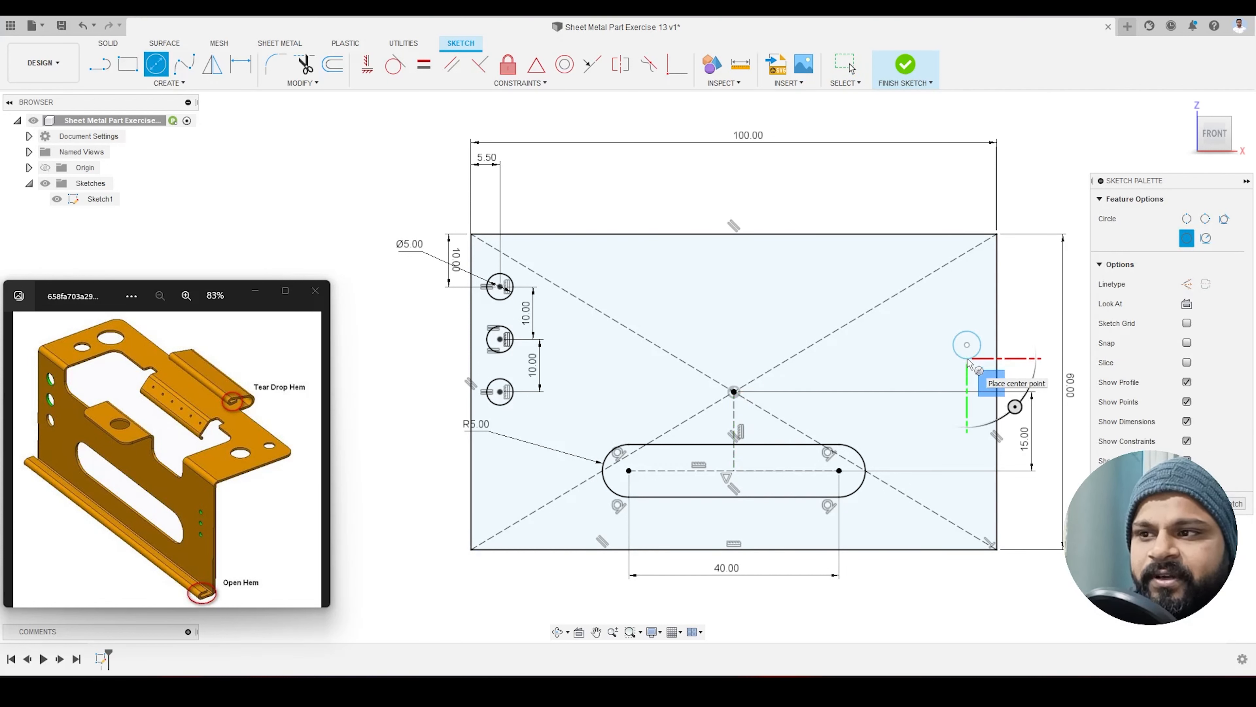
click(967, 384)
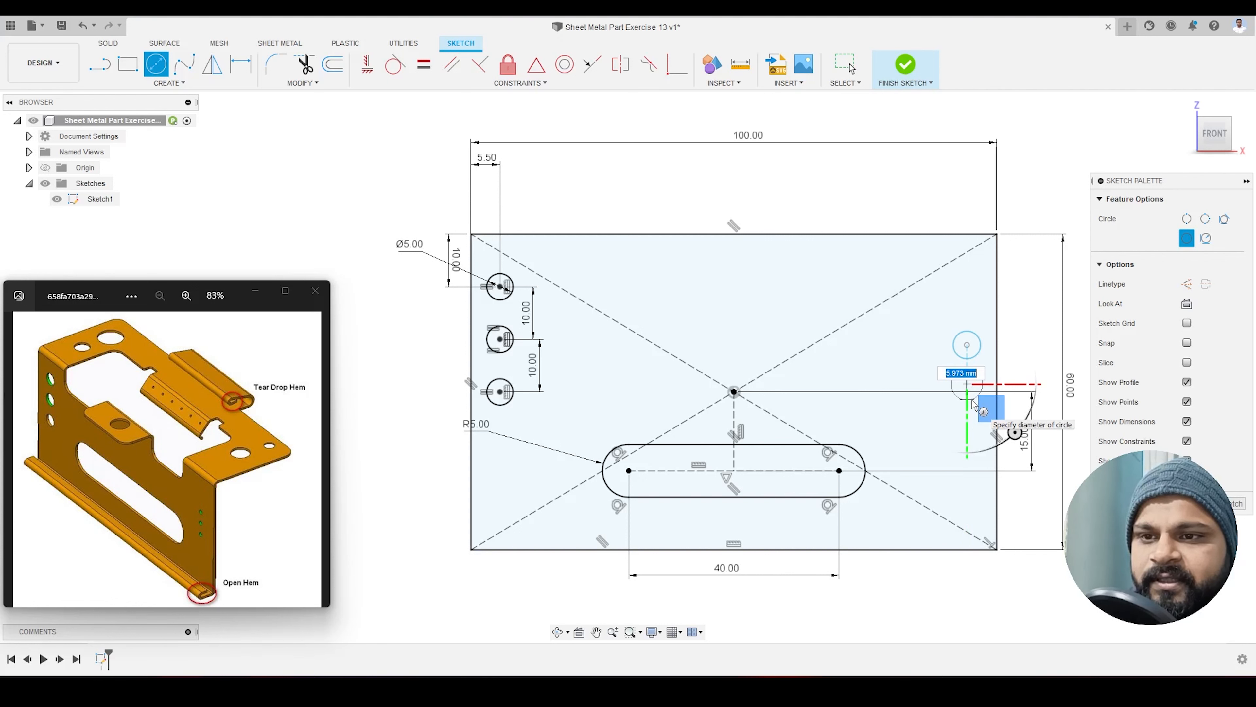
click(967, 400)
click(967, 429)
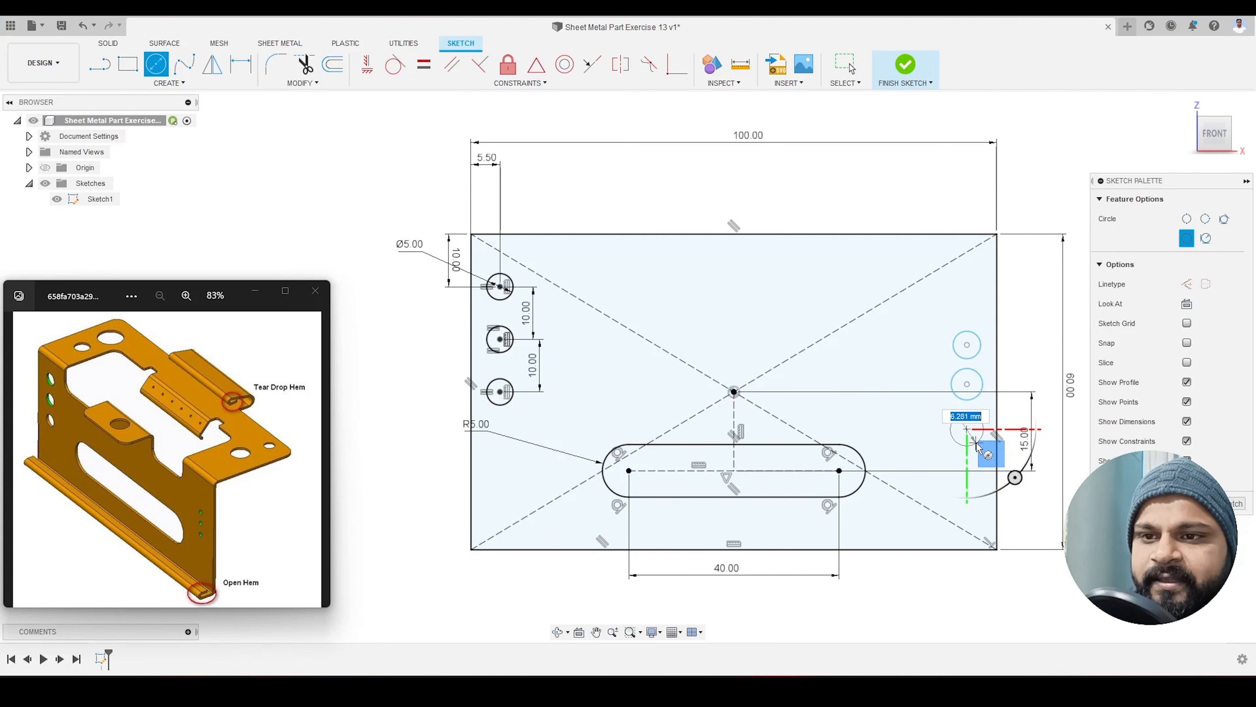
click(976, 444)
key(Escape)
Step: Constrain the three circles near the rectangle's right edge to equal size and align their centres vertically
click(980, 342)
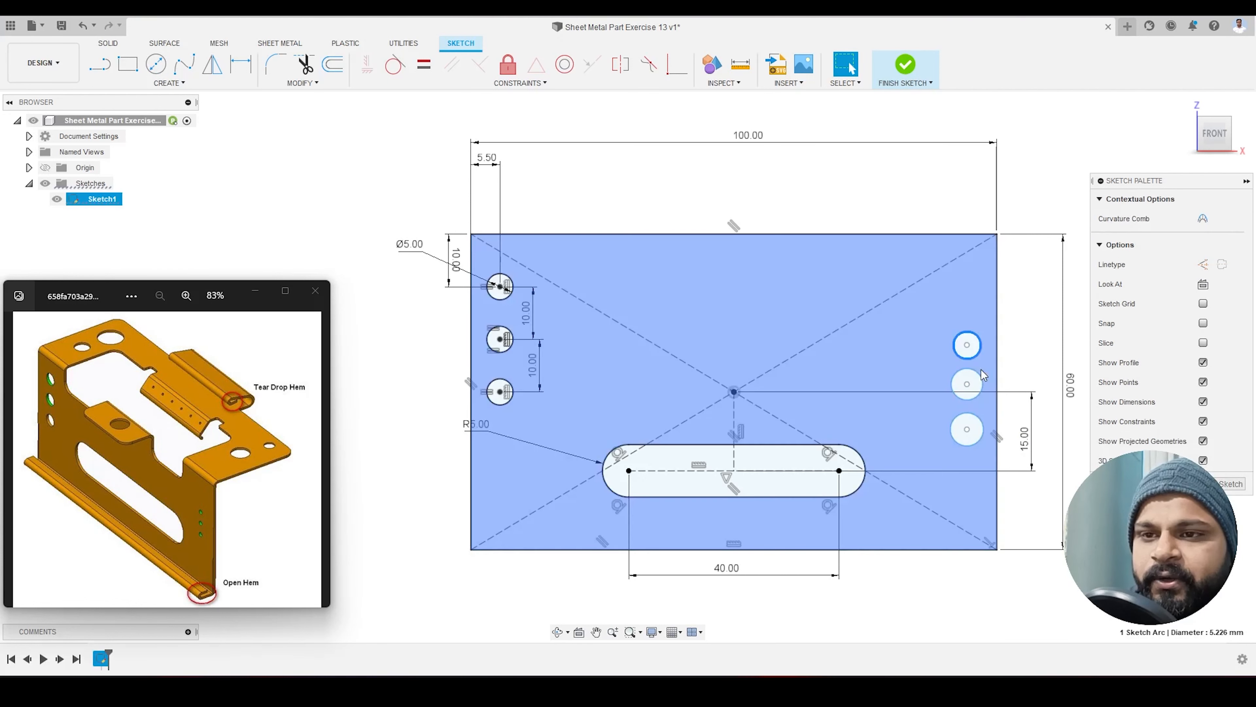
shift+click(982, 382)
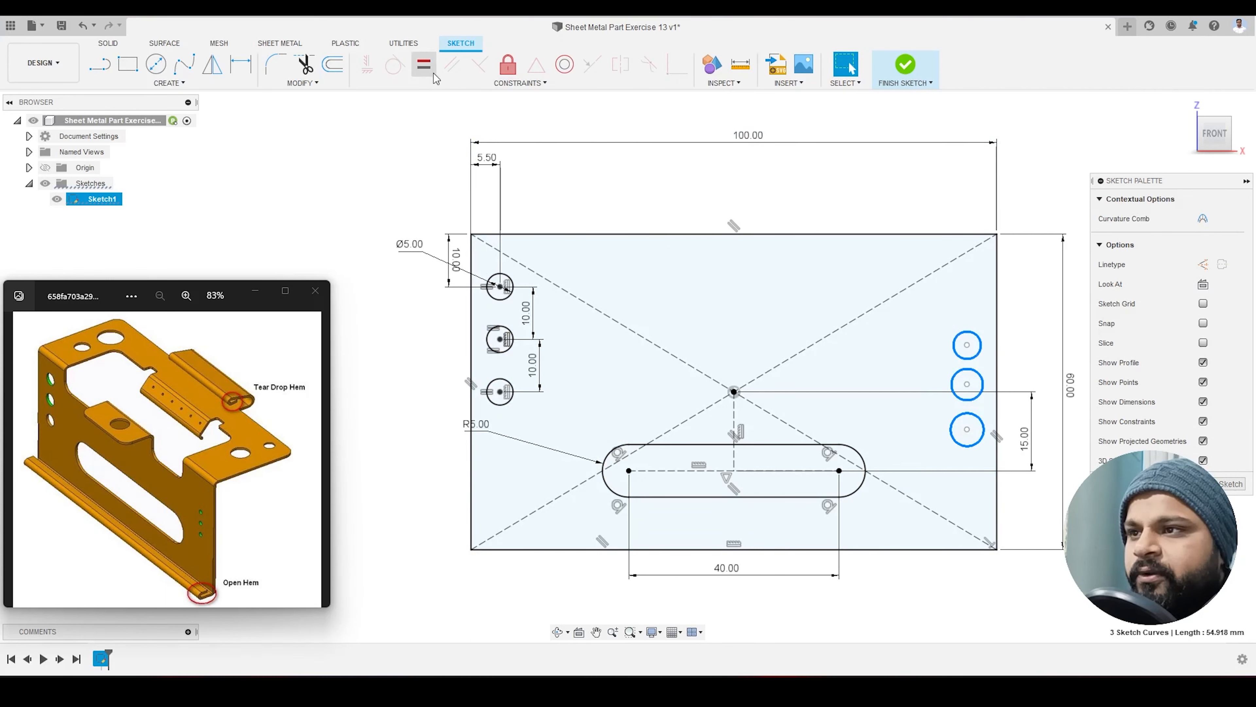
click(424, 63)
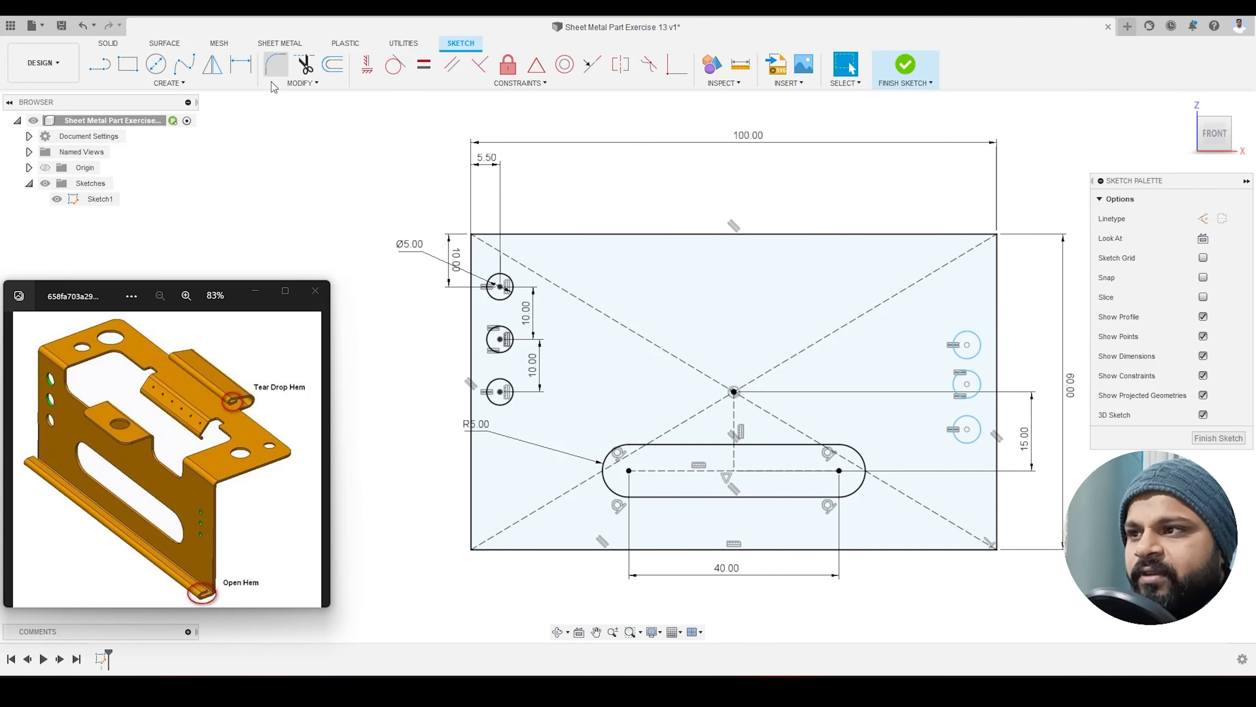
click(968, 346)
click(967, 385)
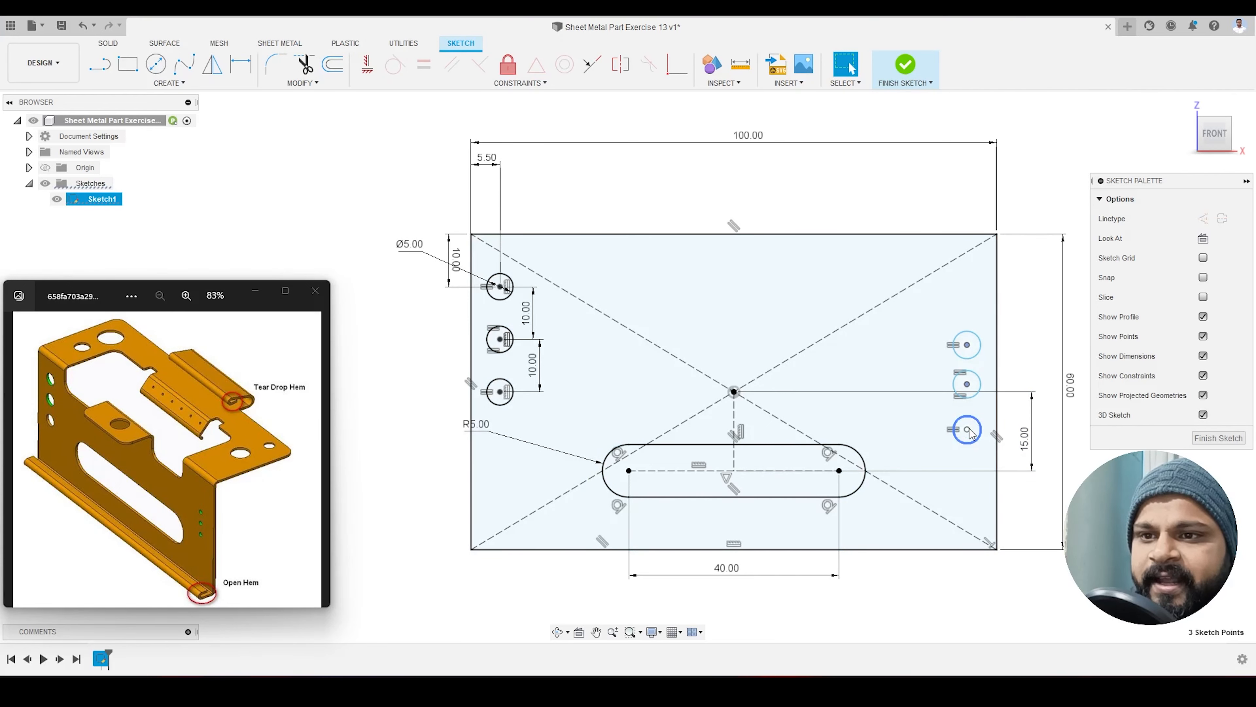
click(367, 69)
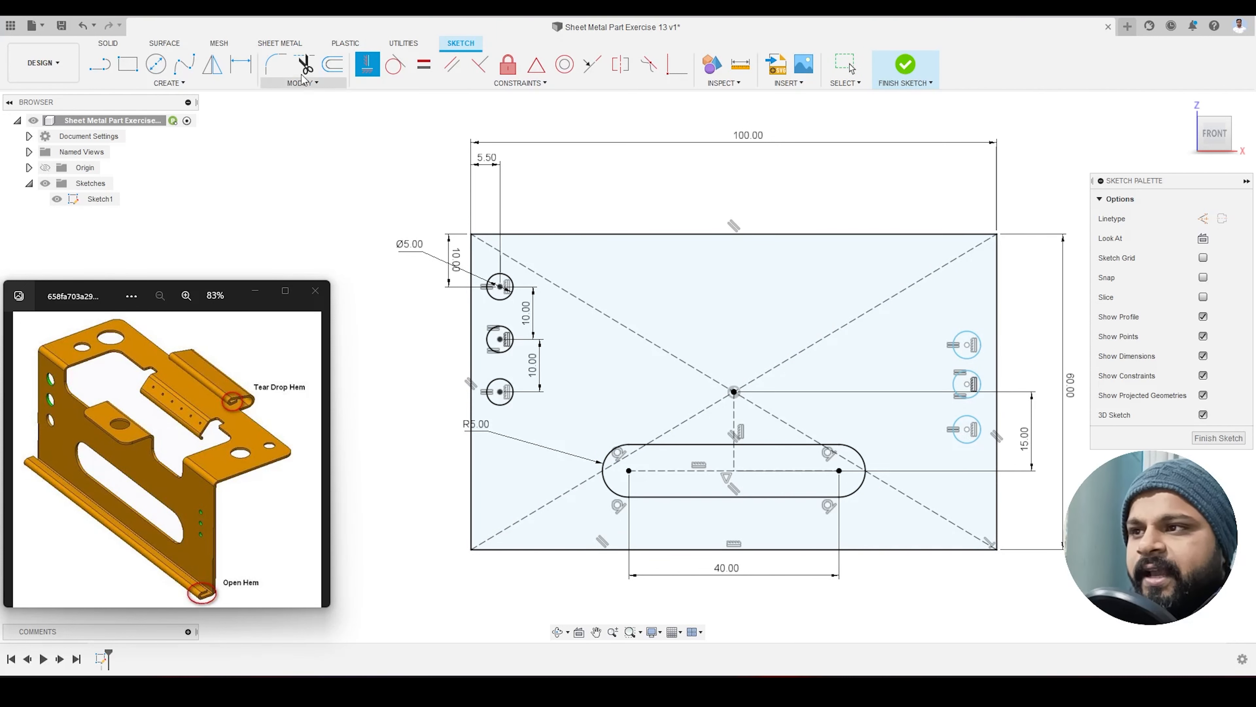
Step: Dimension the uppermost circle near the right edge with a 2 mm diameter
click(240, 77)
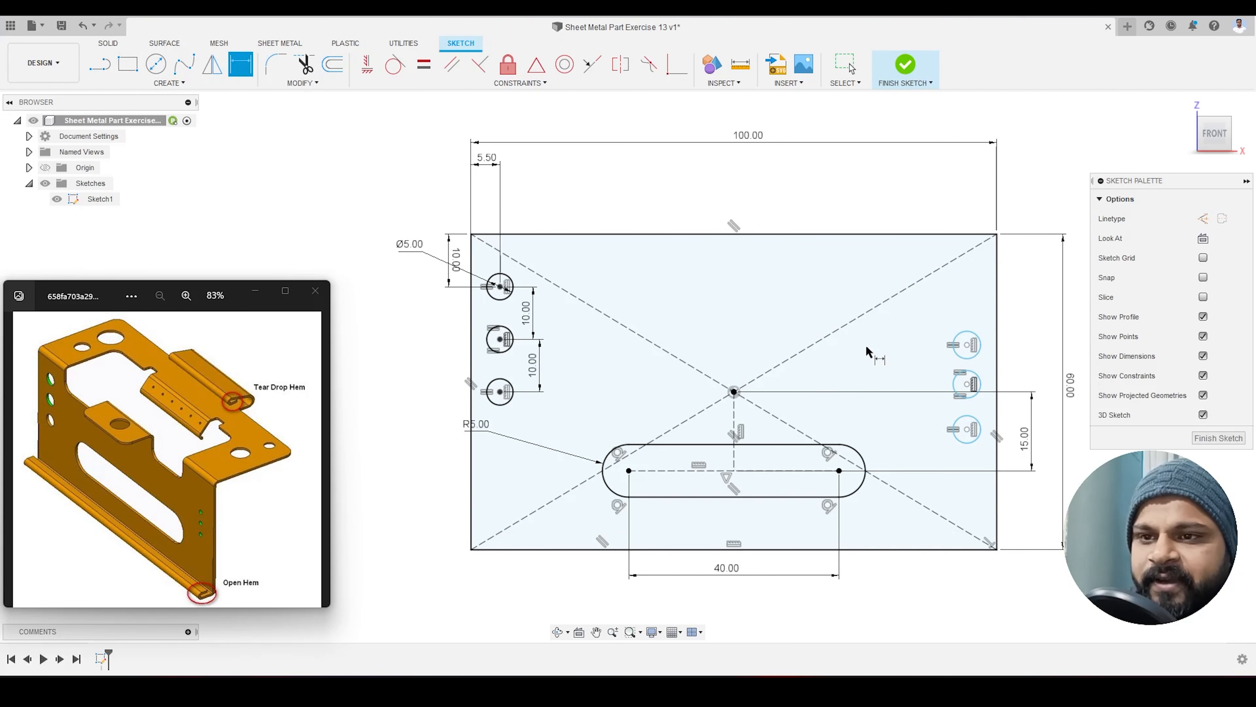
key(Escape)
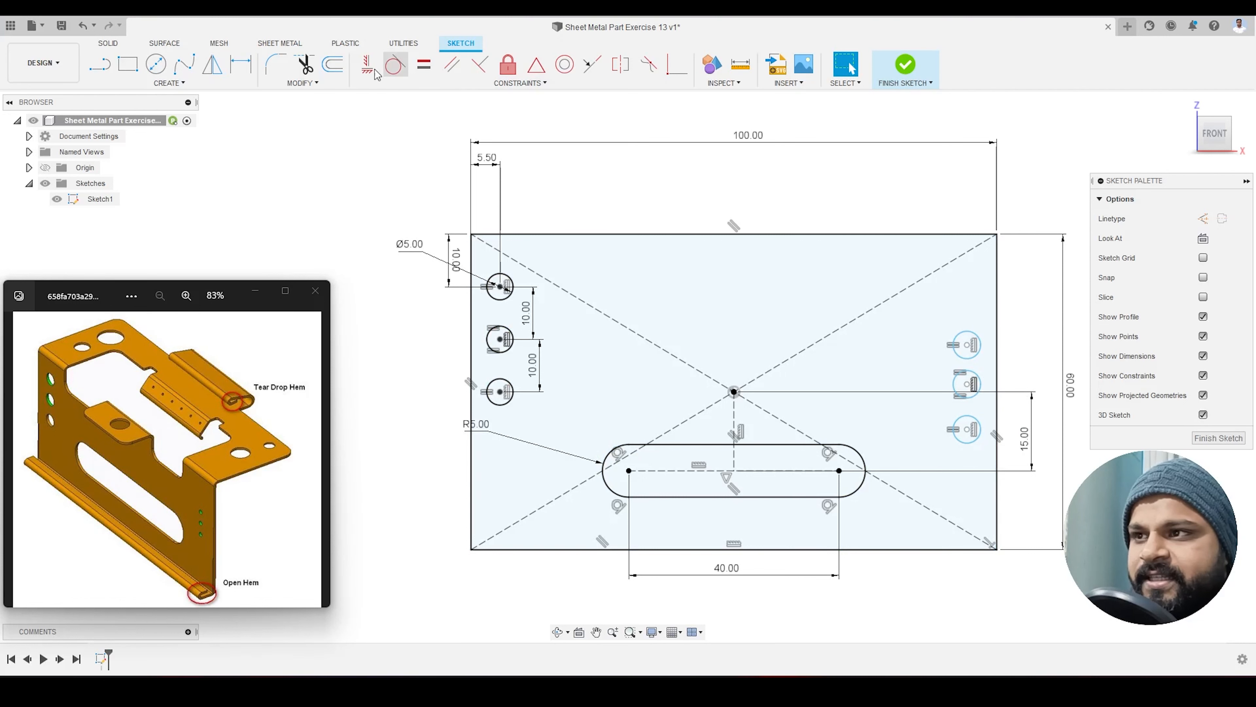
click(241, 64)
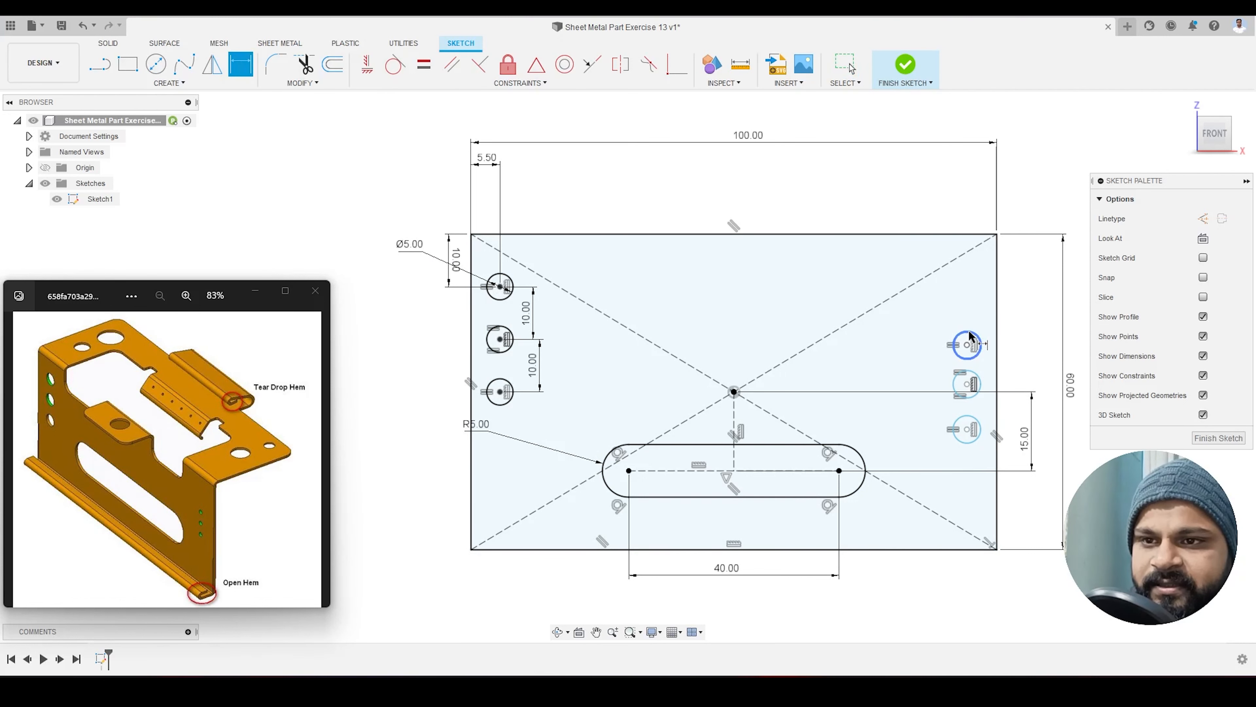
click(969, 337)
click(1029, 301)
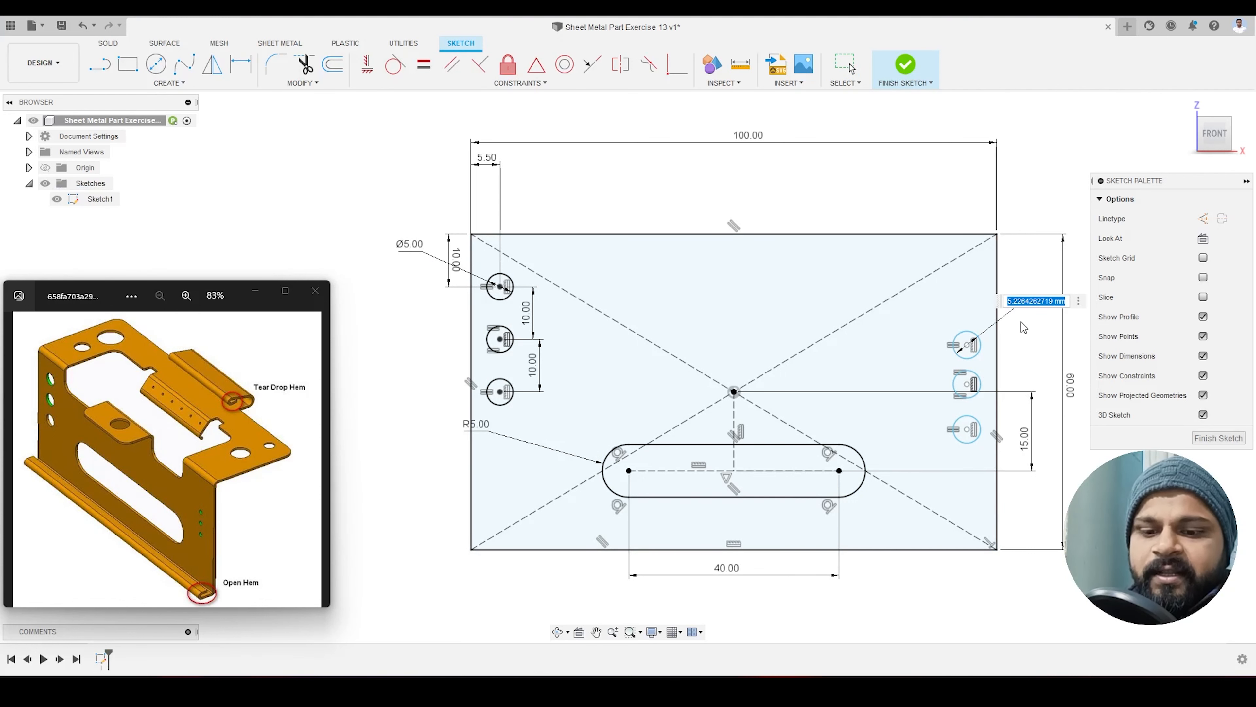
text(2)
key(Return)
scroll(1036, 350, up, 3)
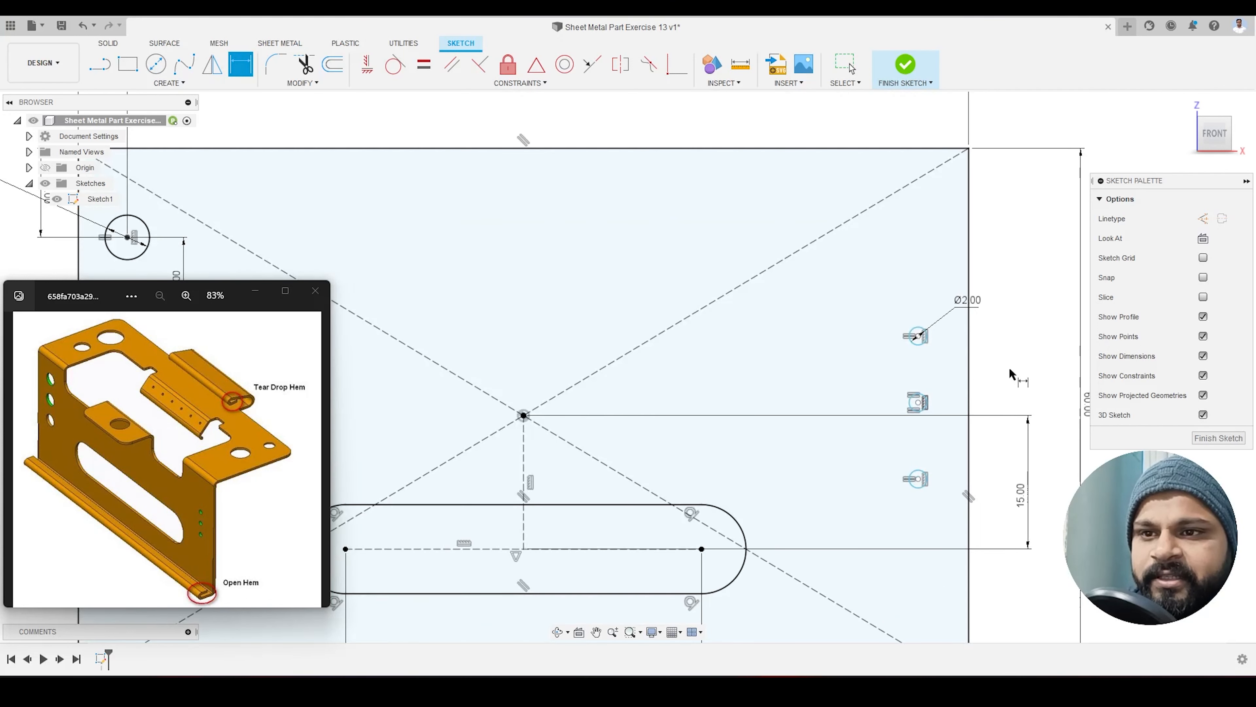
scroll(1009, 366, up, 1)
key(Escape)
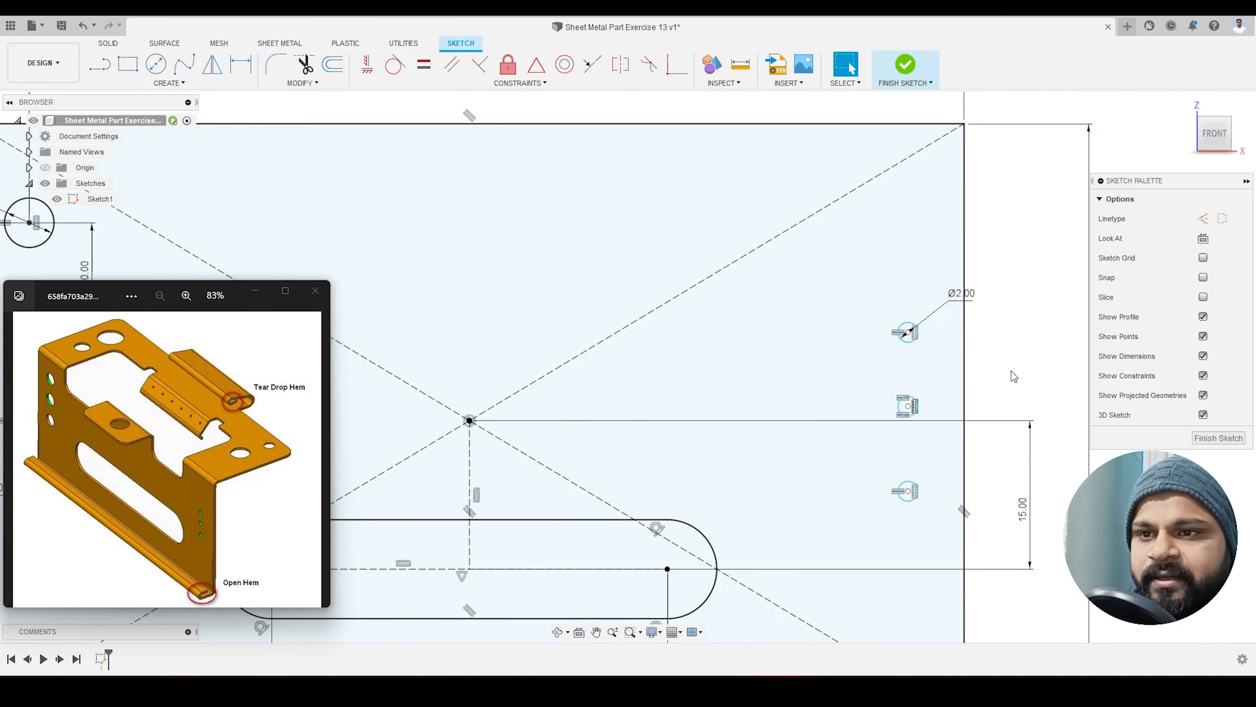
Step: Dimension the horizontal distance from the uppermost small circle's centre to the rectangle's right edge as 1+3 mm
click(243, 66)
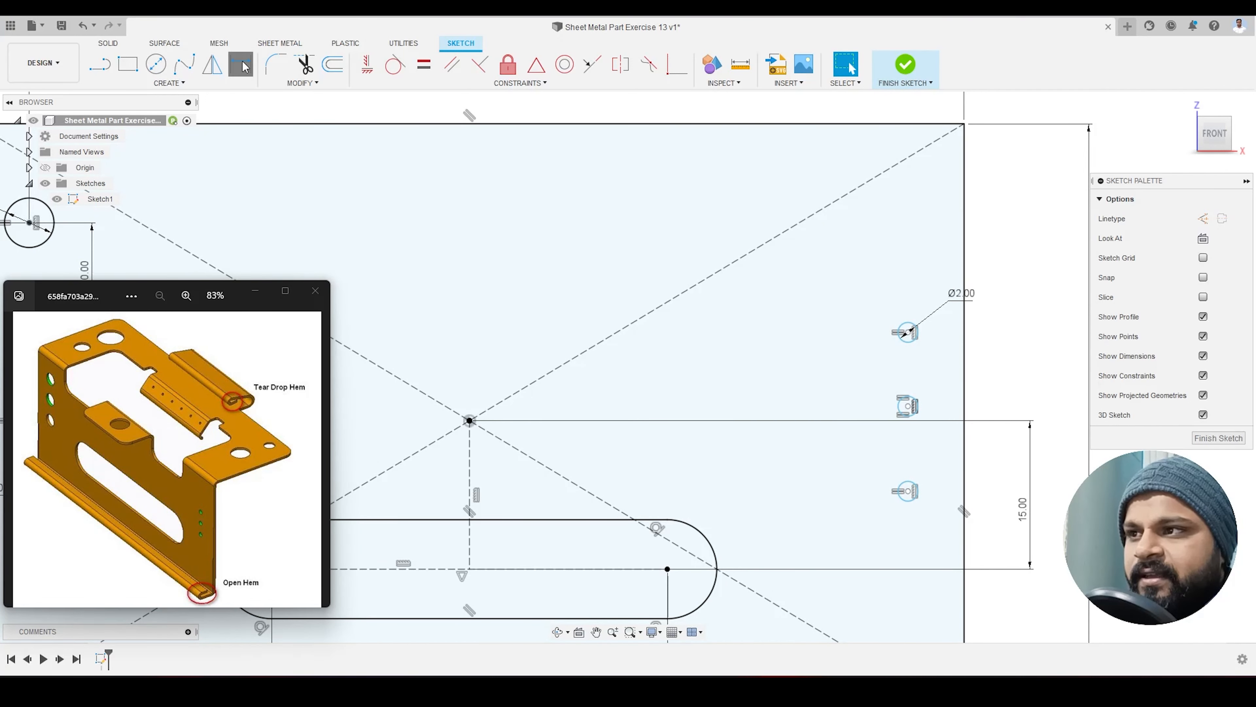
click(908, 333)
click(964, 331)
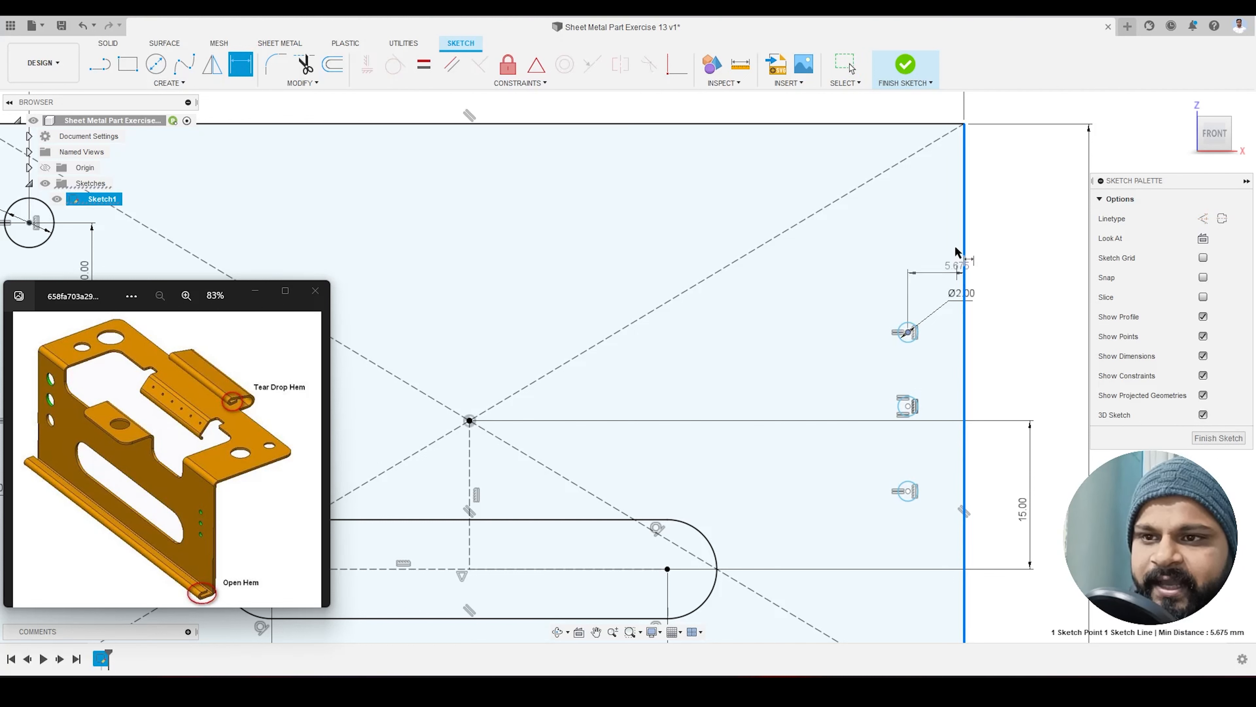
click(938, 247)
key(Escape)
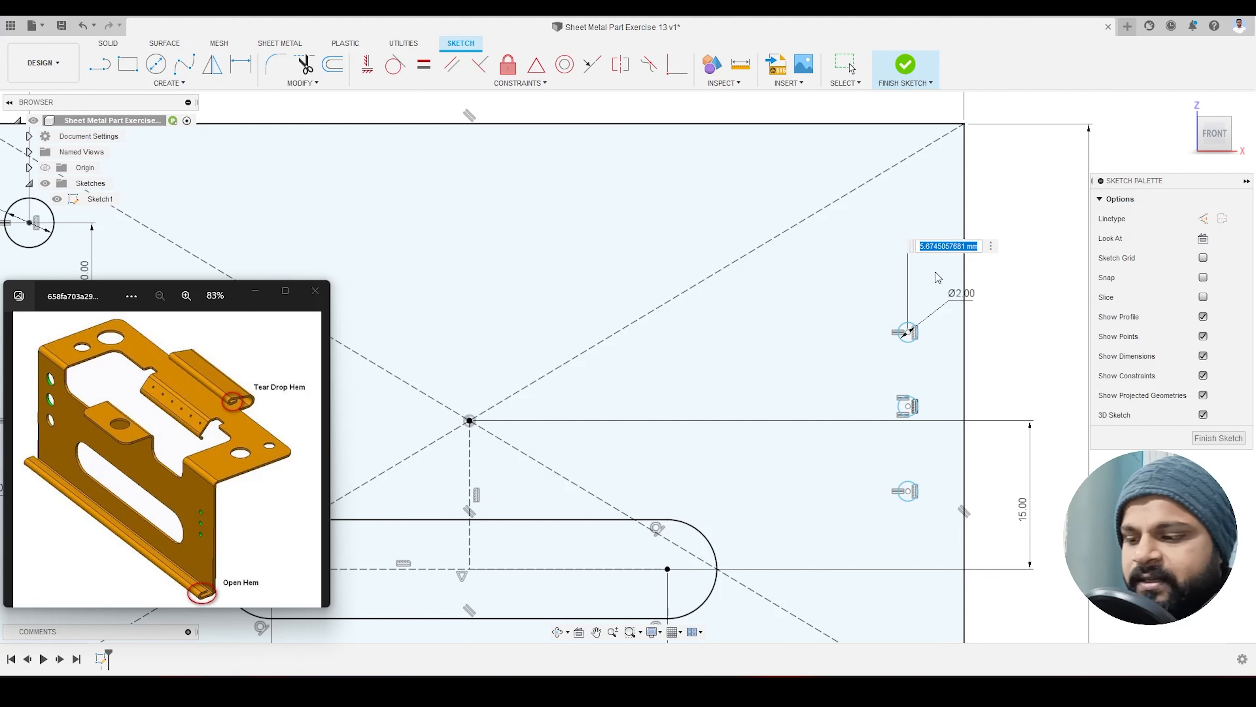
text(1+3)
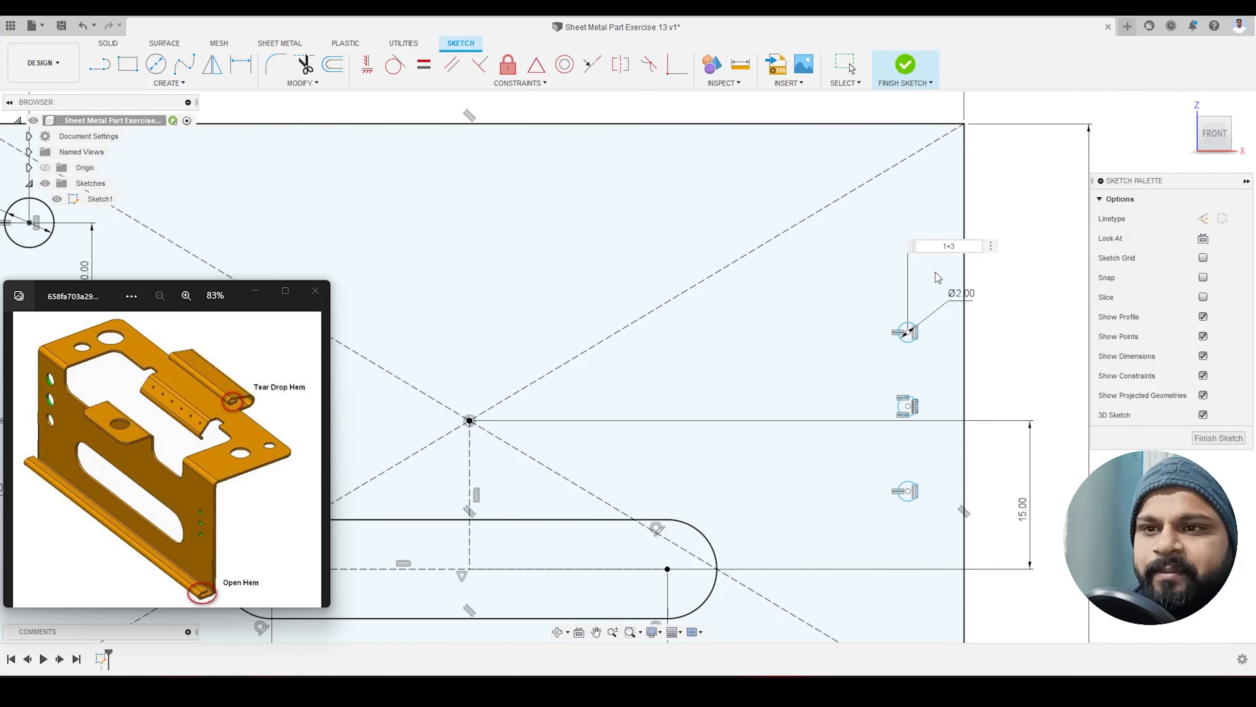
key(Return)
key(Escape)
scroll(976, 271, down, 2)
scroll(976, 271, down, 4)
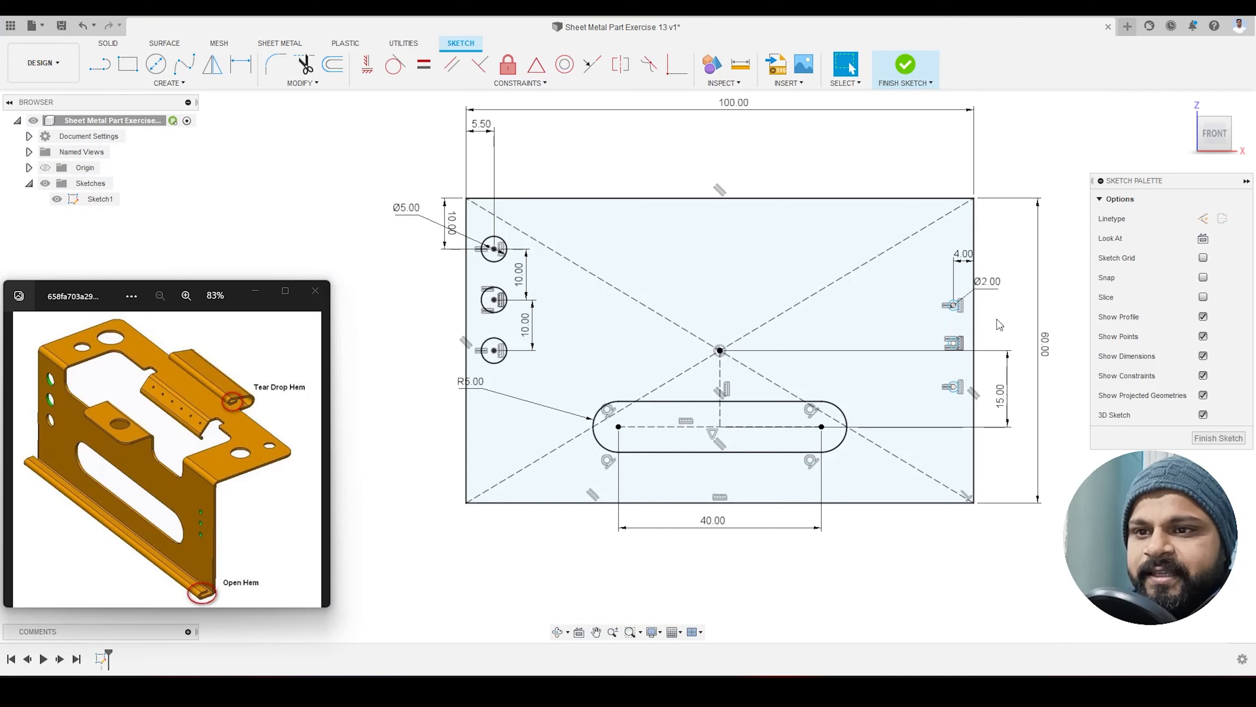
Step: Dimension the vertical distance from the rectangle's lower right corner to the lowest small circle's centre at 20 mm
scroll(973, 340, up, 3)
click(244, 59)
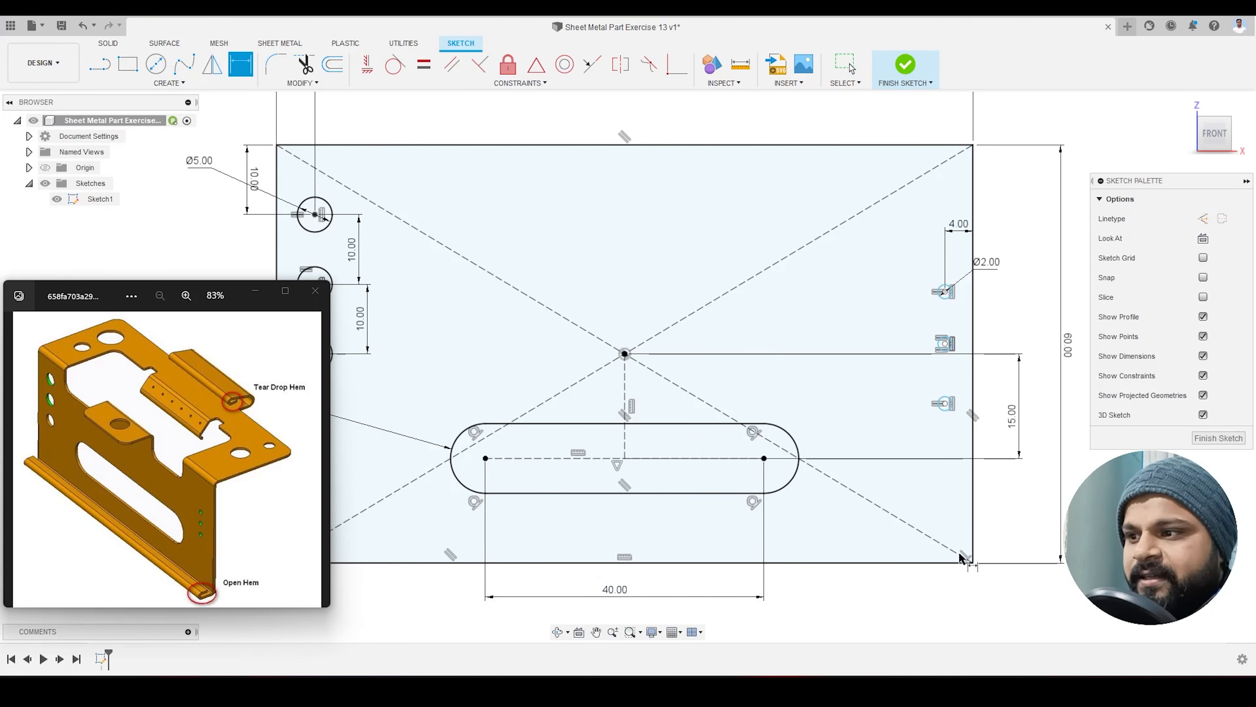
click(972, 563)
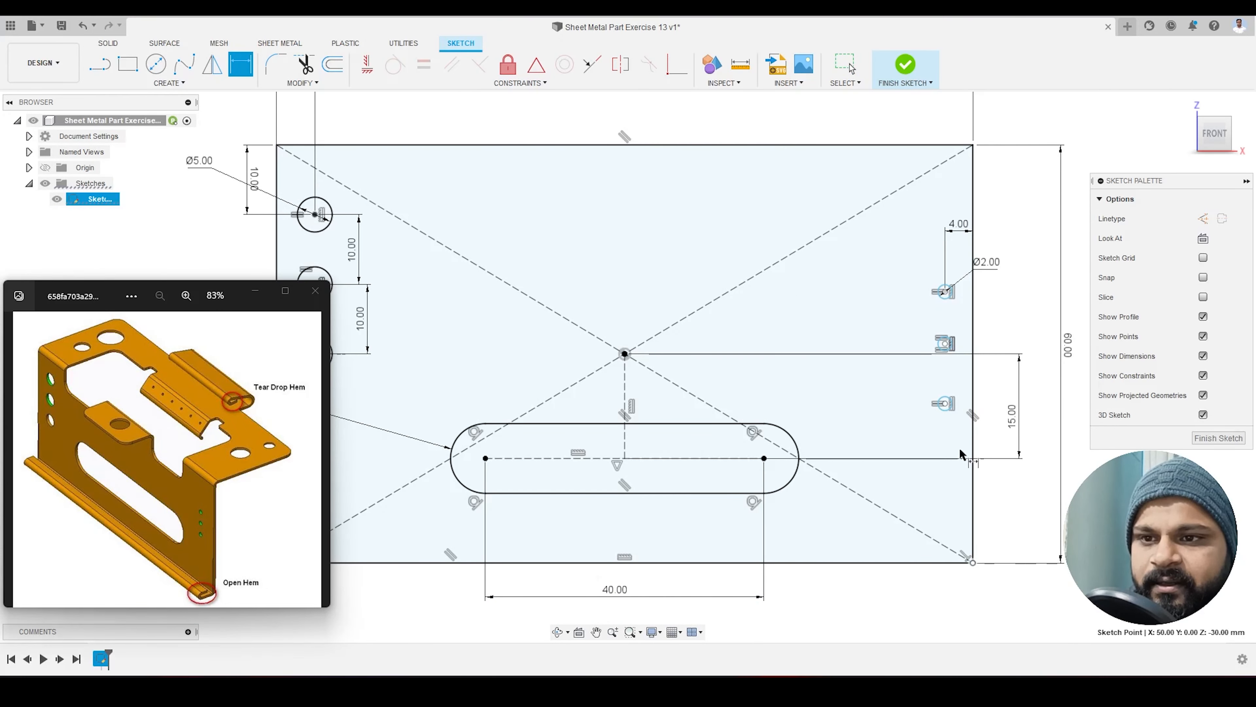
click(945, 404)
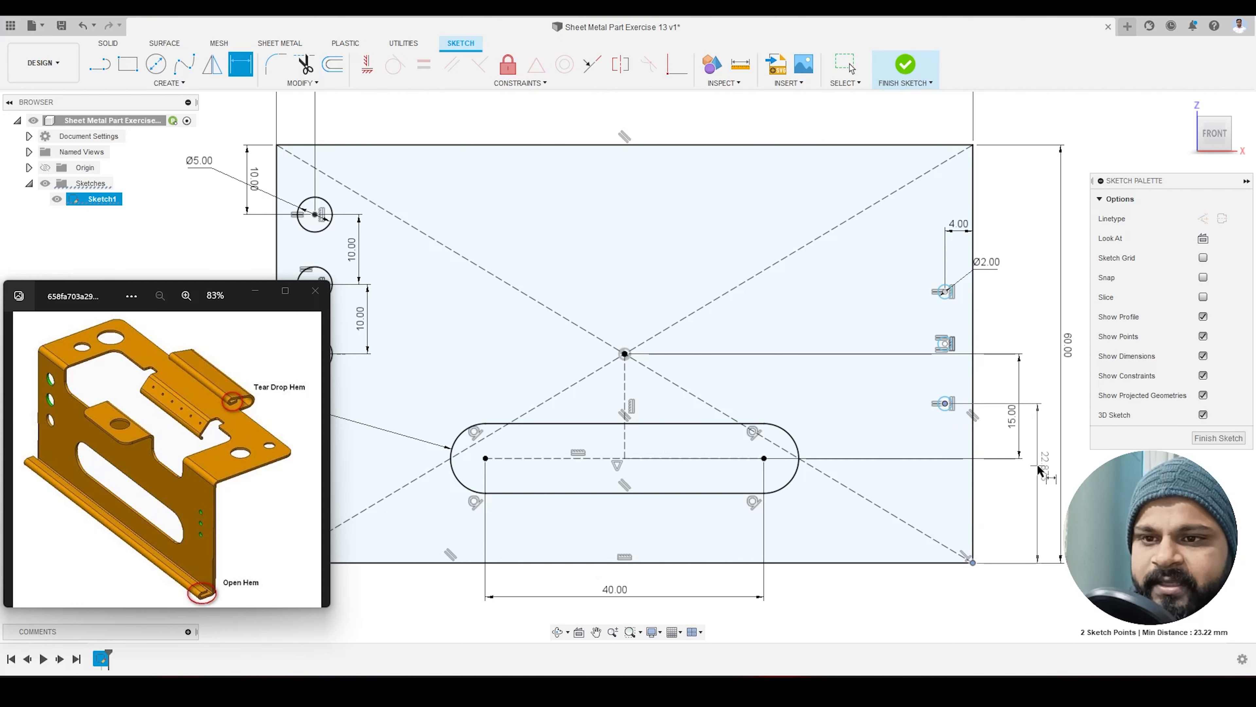
click(1034, 491)
text(20)
key(Return)
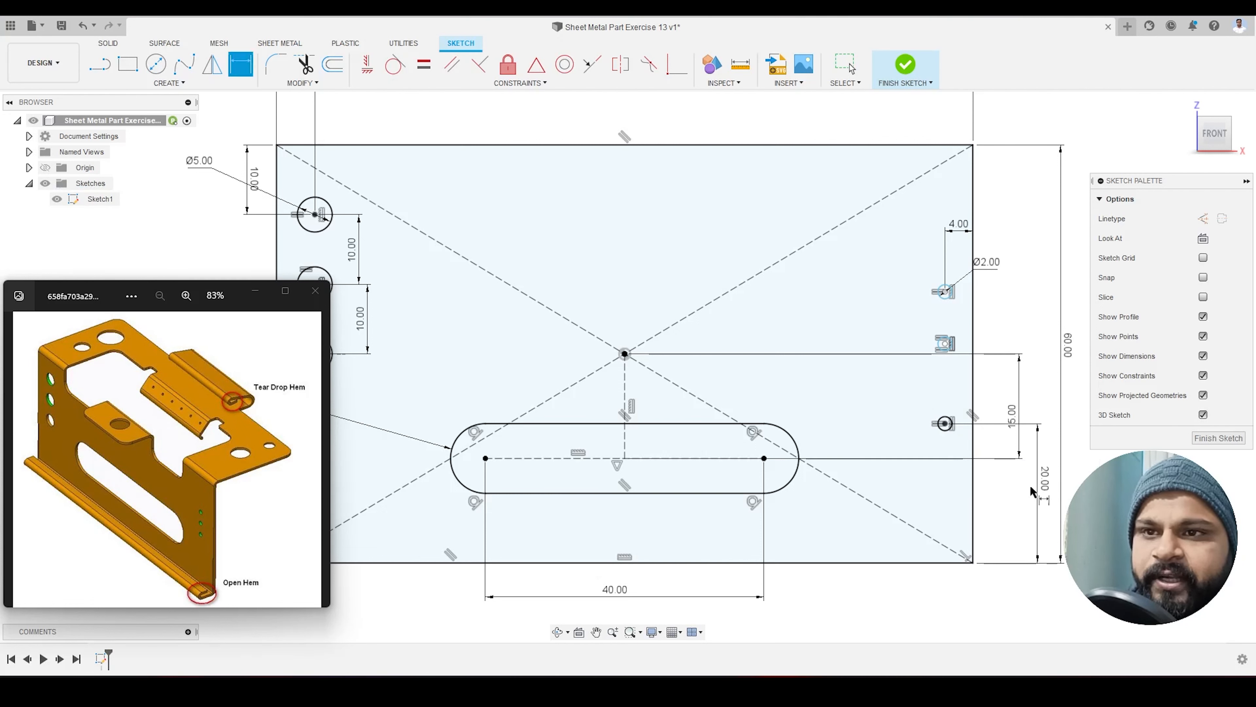
Step: Dimension the distance from the rectangle's top edge to the uppermost small circle's centre at 25 mm
click(952, 146)
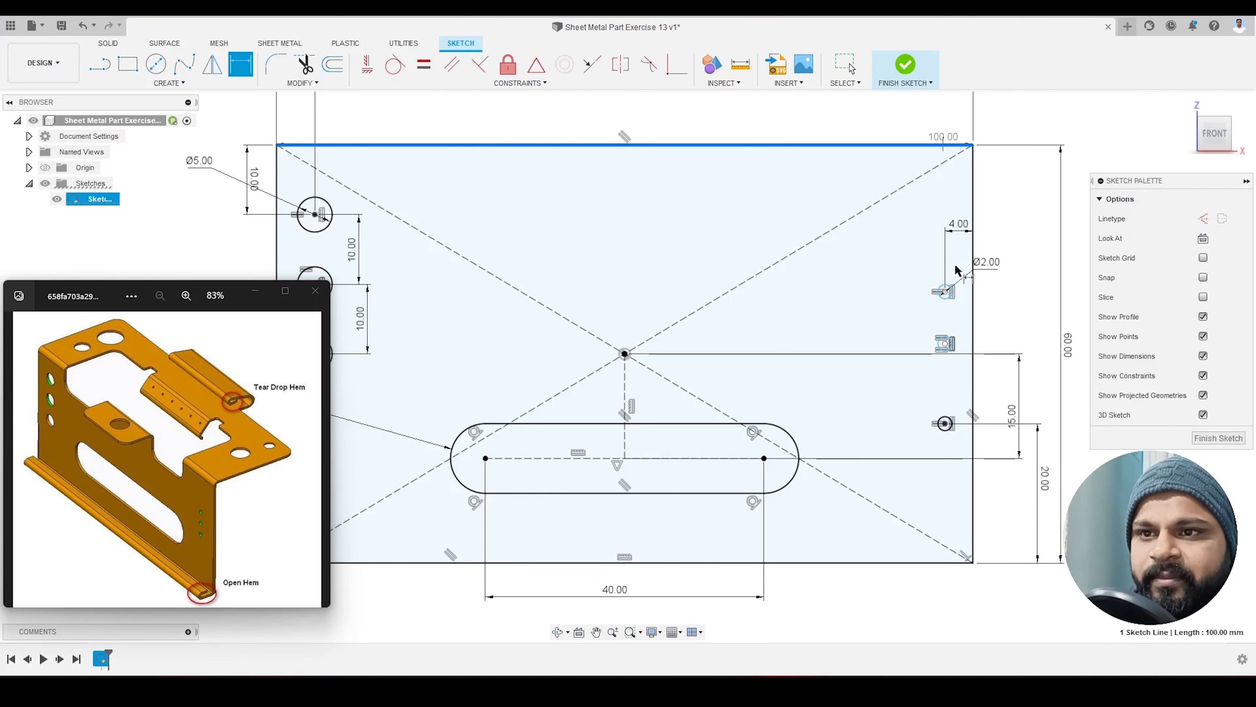
click(945, 292)
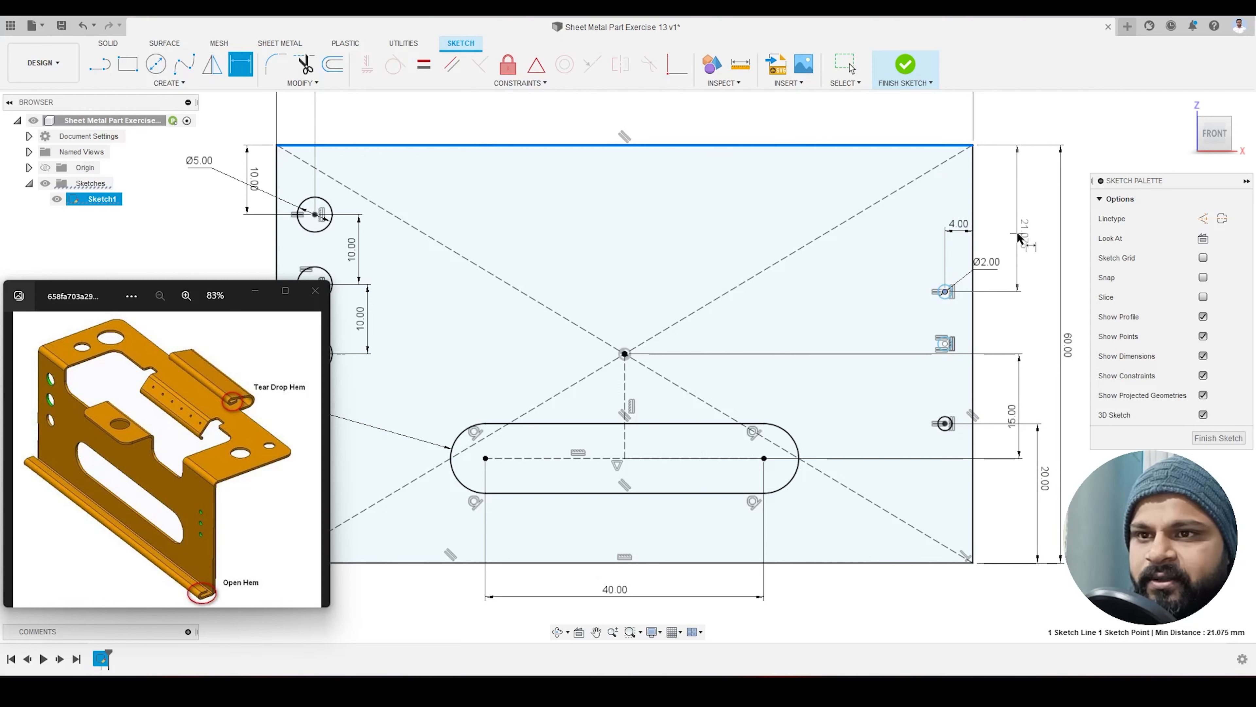
click(1019, 234)
text(25)
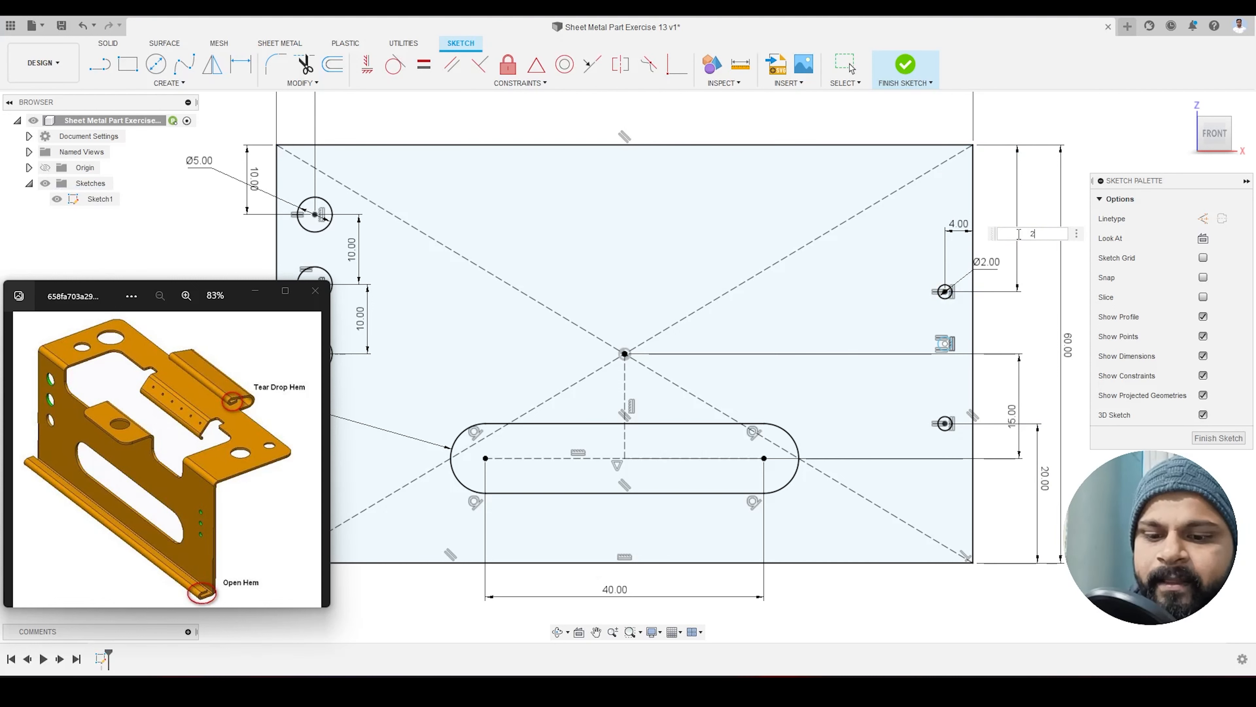
key(Return)
key(Escape)
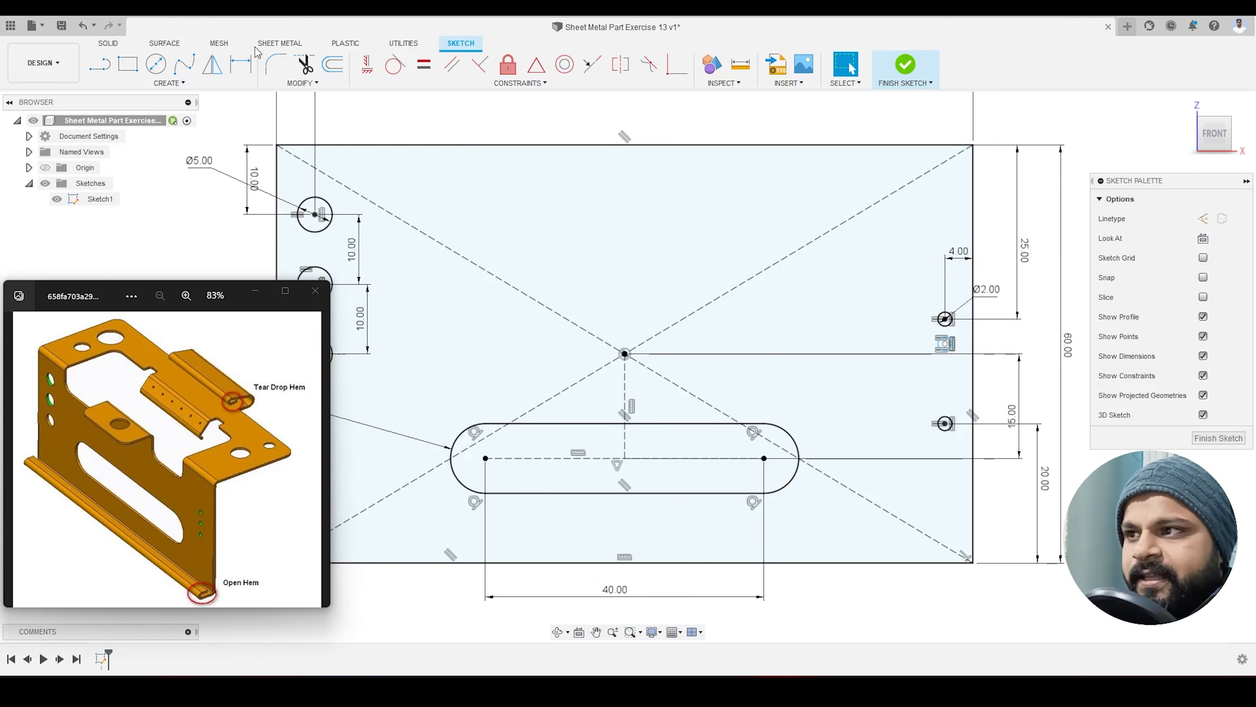
Step: Dimension the vertical spacing between the upper and middle small circles' centres at 10 mm
click(240, 64)
scroll(992, 415, up, 3)
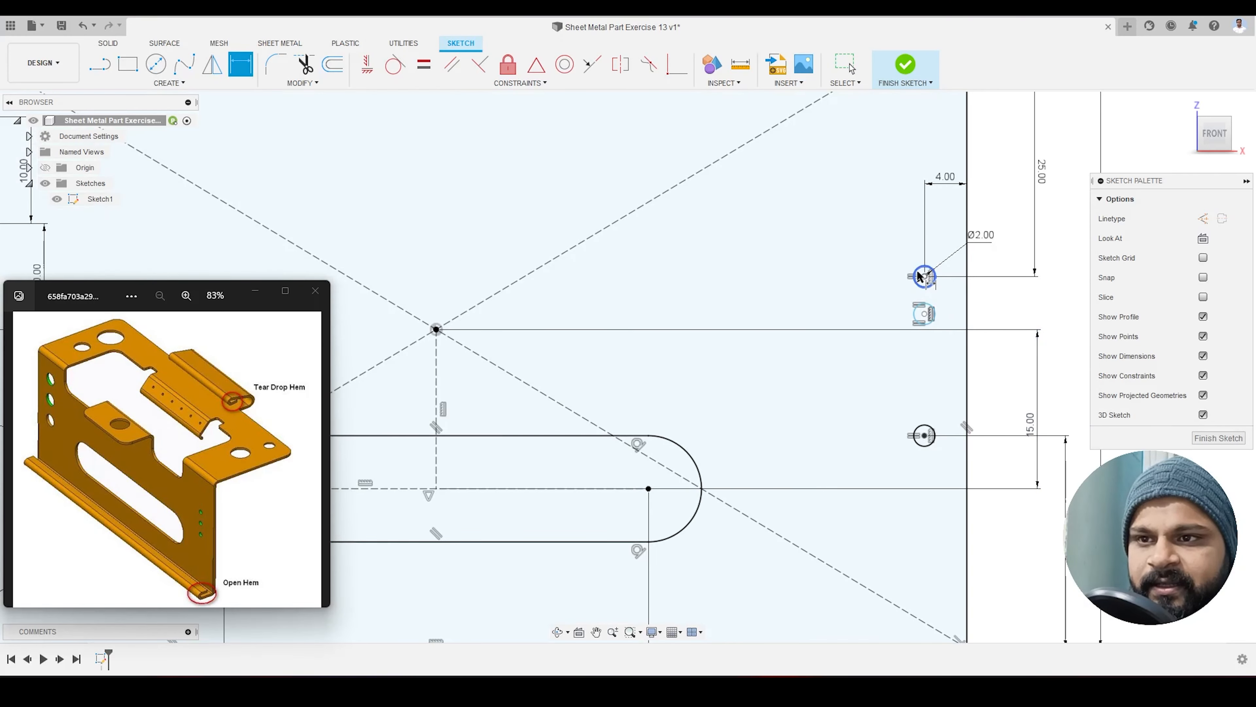
click(925, 276)
click(924, 313)
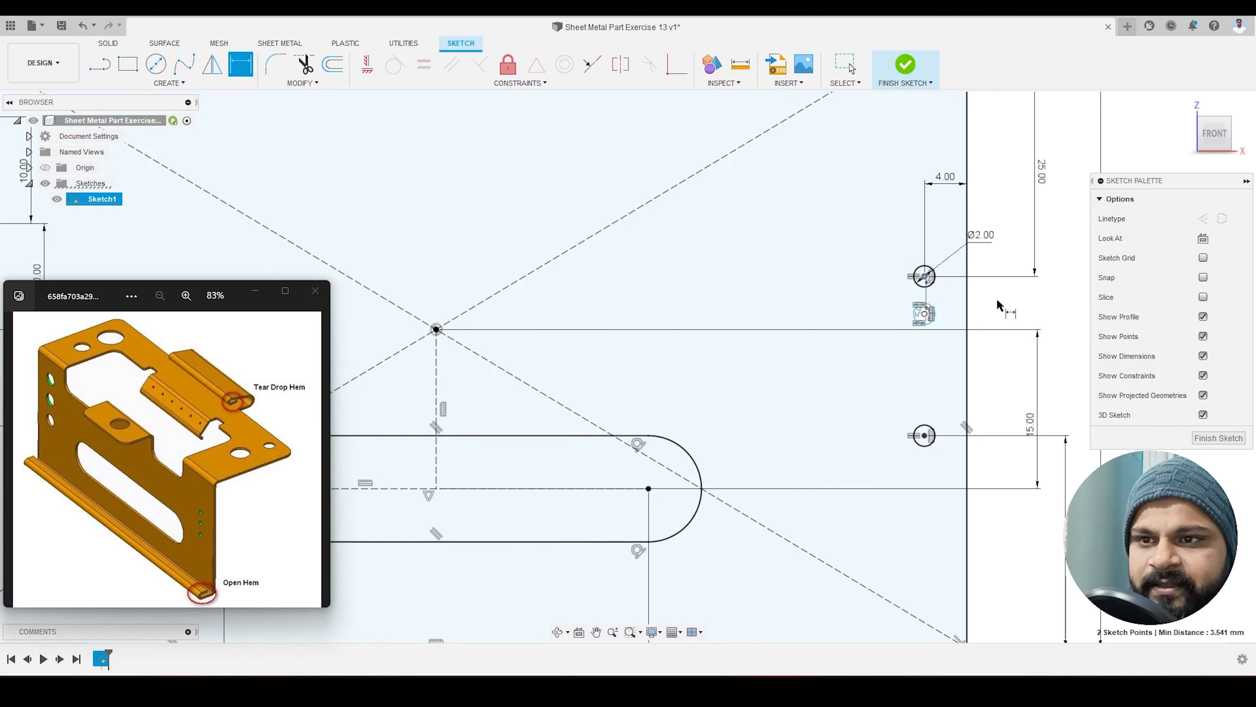
click(1005, 302)
text(10)
key(Return)
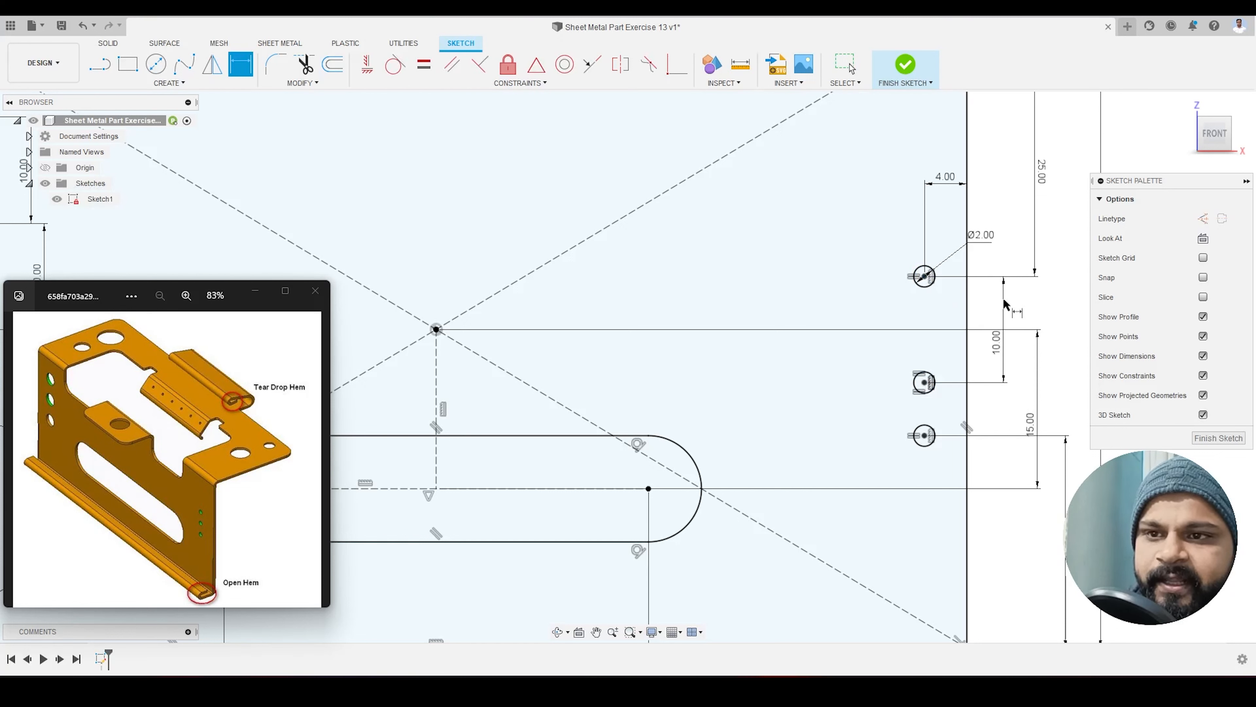
Step: Set the spacing between the upper and middle small circles to 6 mm
double_click(1004, 346)
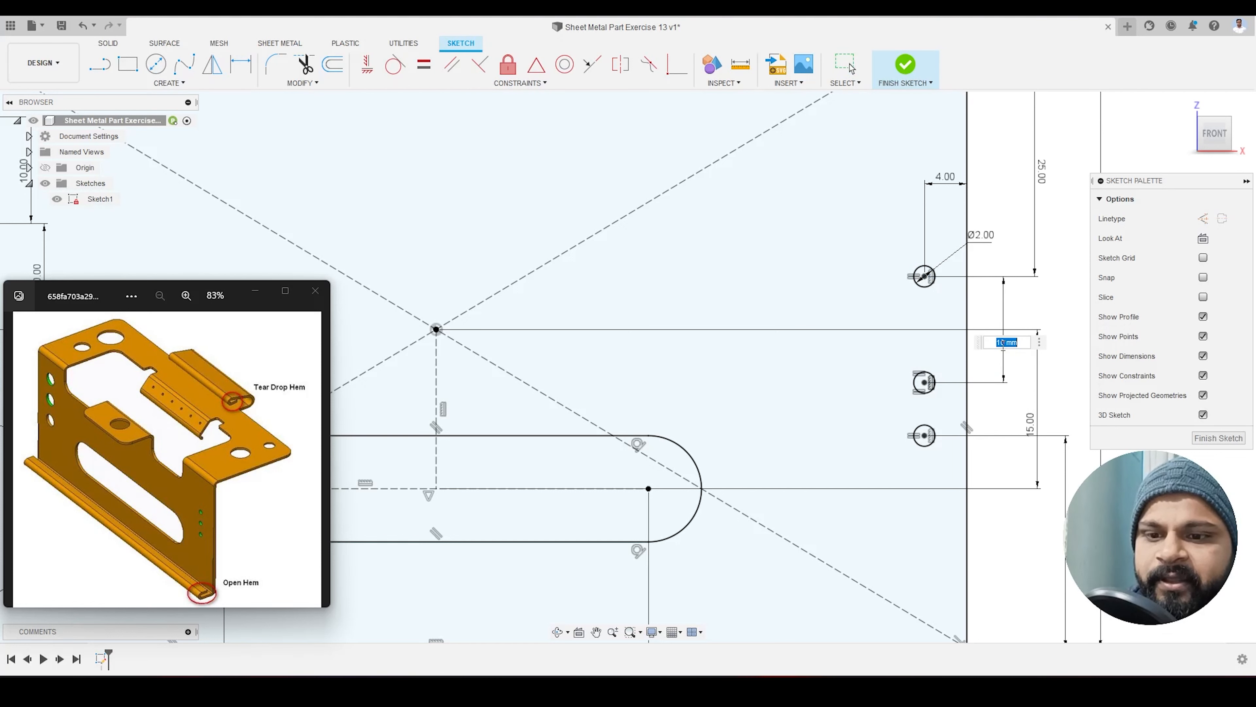
text(6)
key(Return)
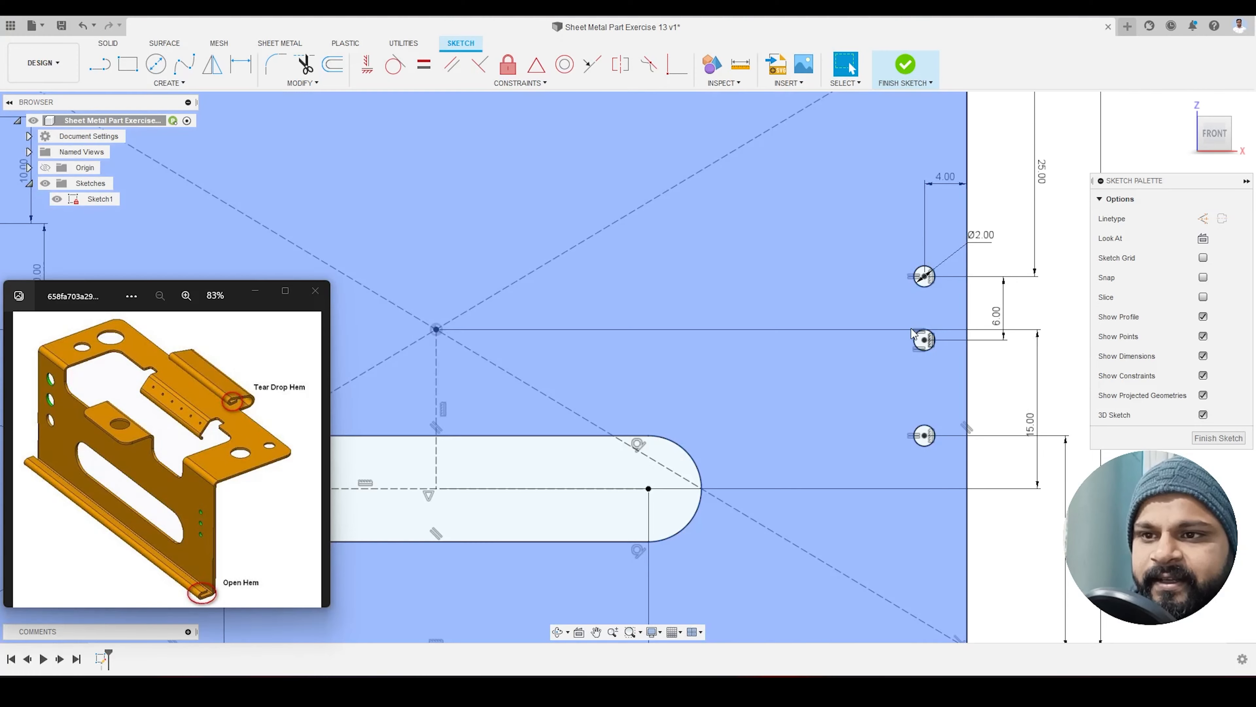
Step: Delete the 20 mm dimension between the rectangle's bottom edge and the lowest small circle
scroll(869, 266, down, 3)
scroll(982, 396, up, 1)
click(997, 435)
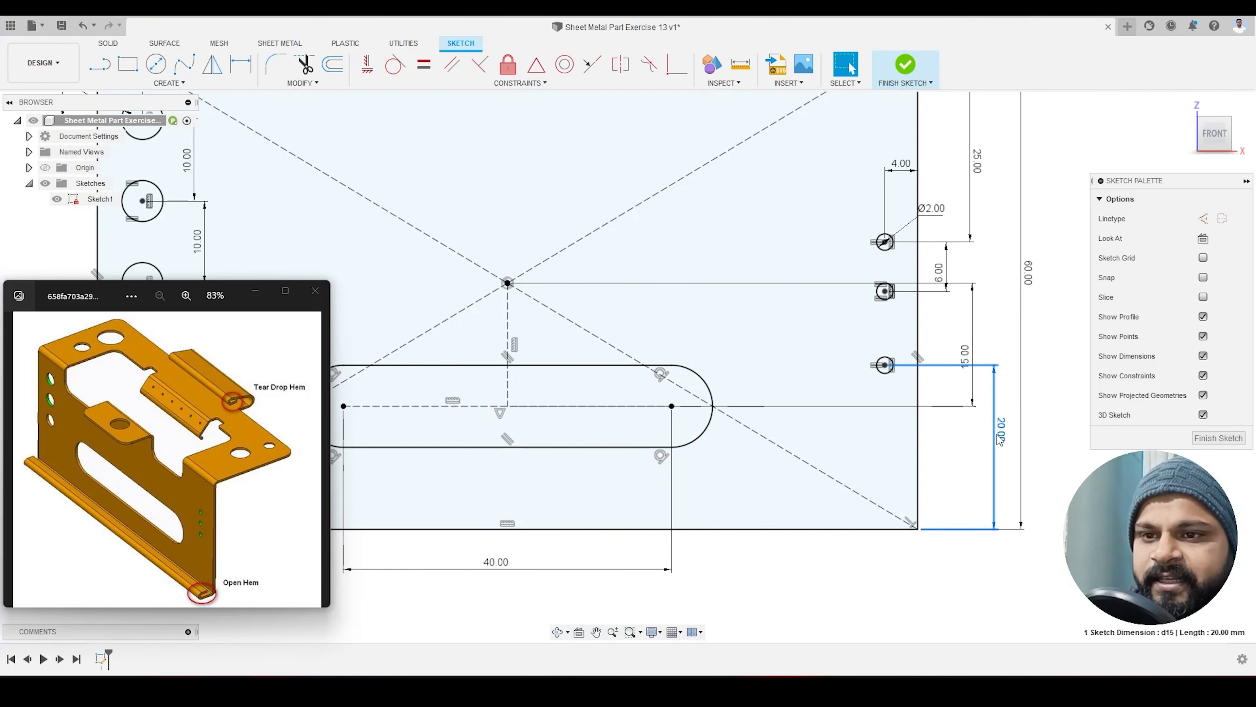
key(Delete)
Step: Dimension the vertical spacing between the middle and lowest small circles' centres at 6 mm
scroll(1019, 324, up, 2)
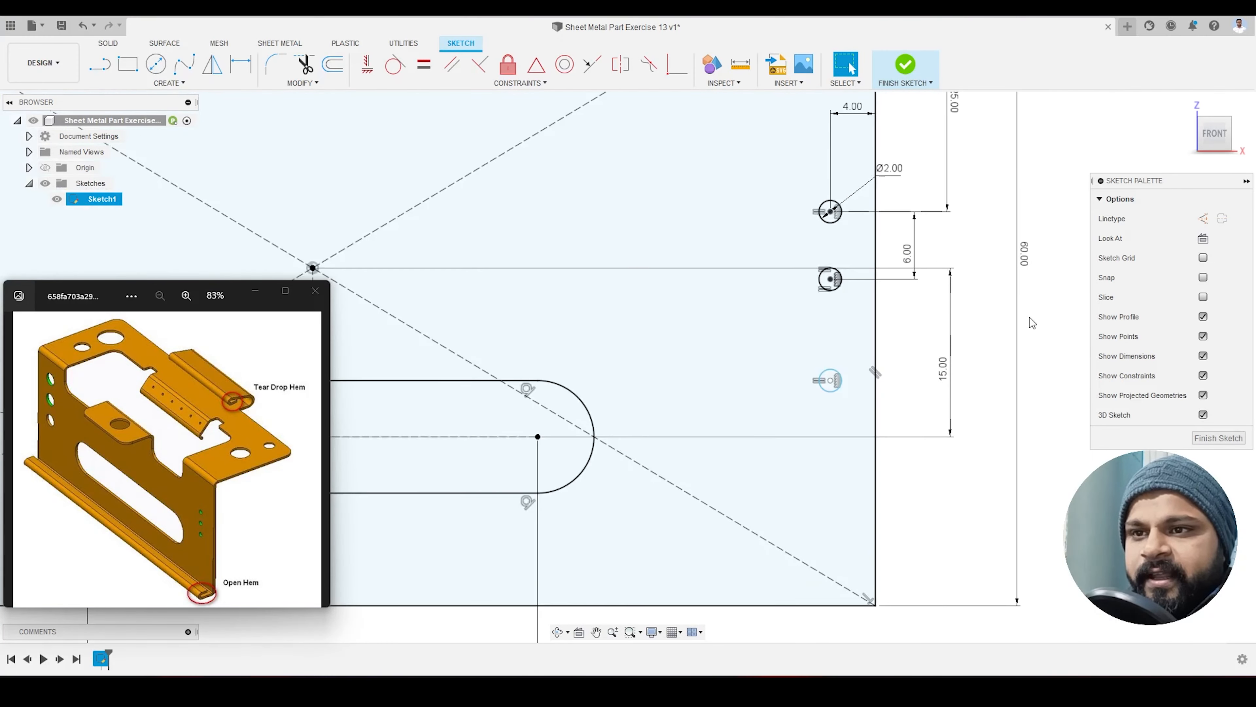
key(d)
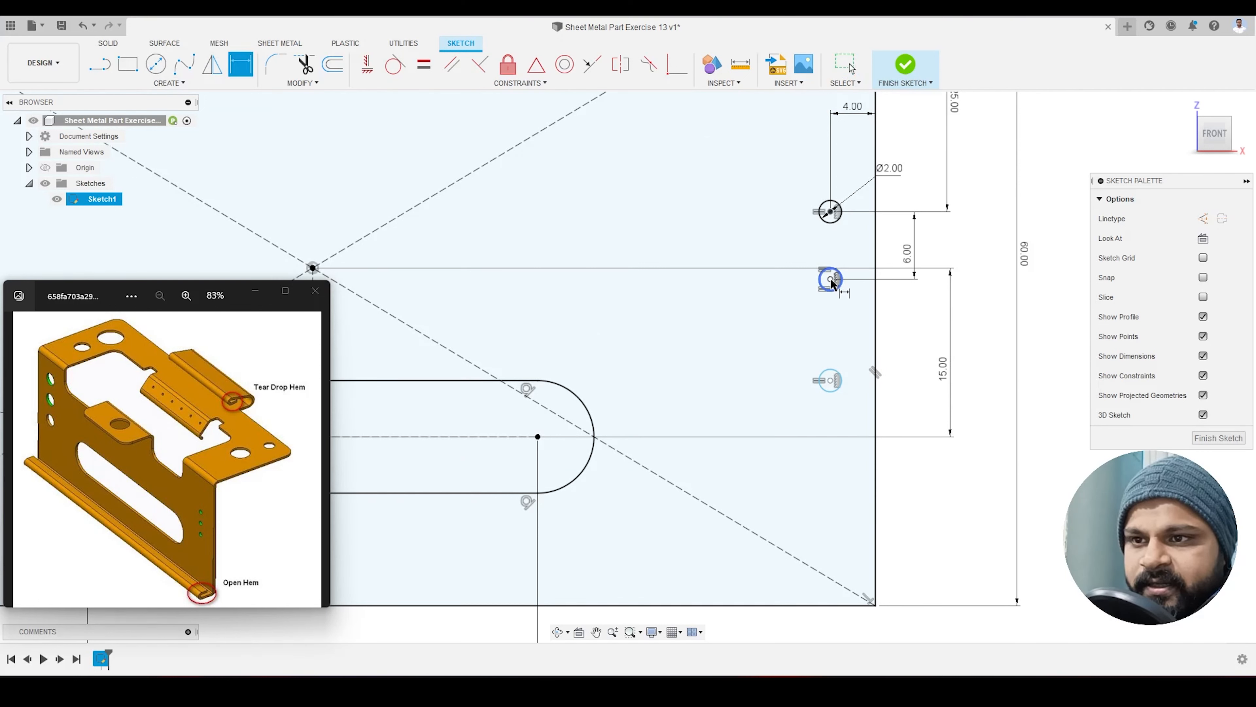
click(831, 281)
click(830, 380)
click(905, 332)
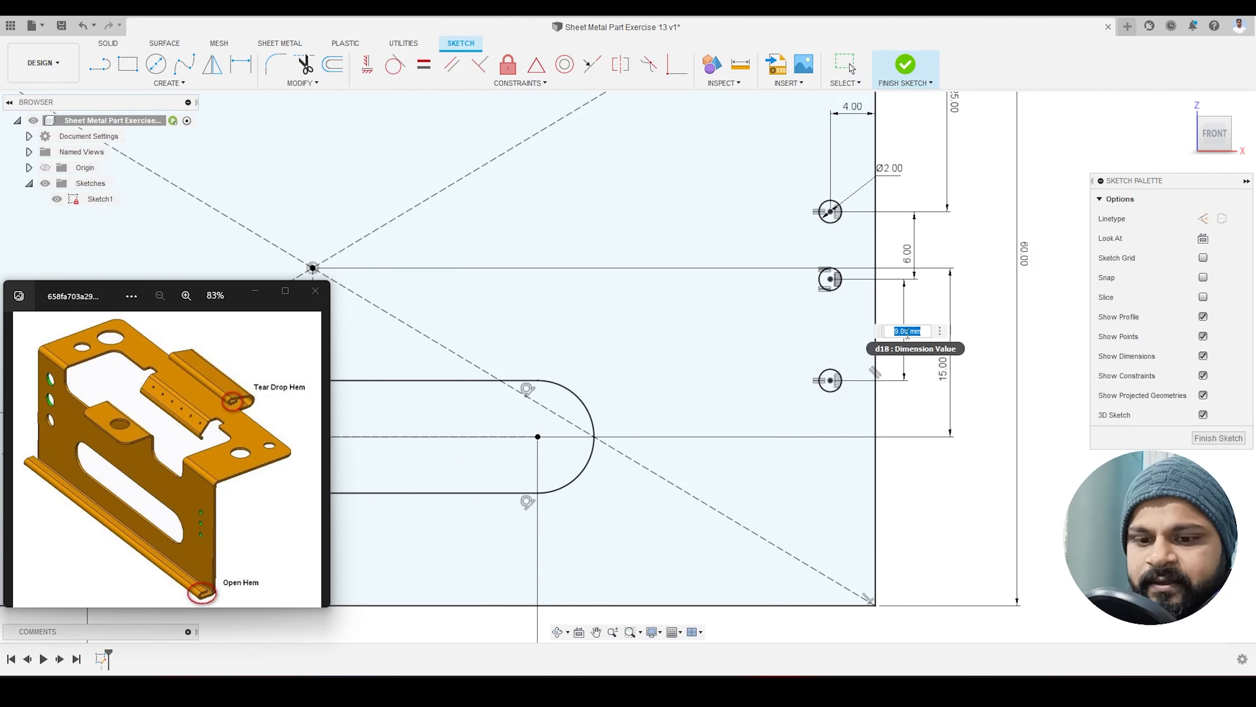
text(6)
key(Return)
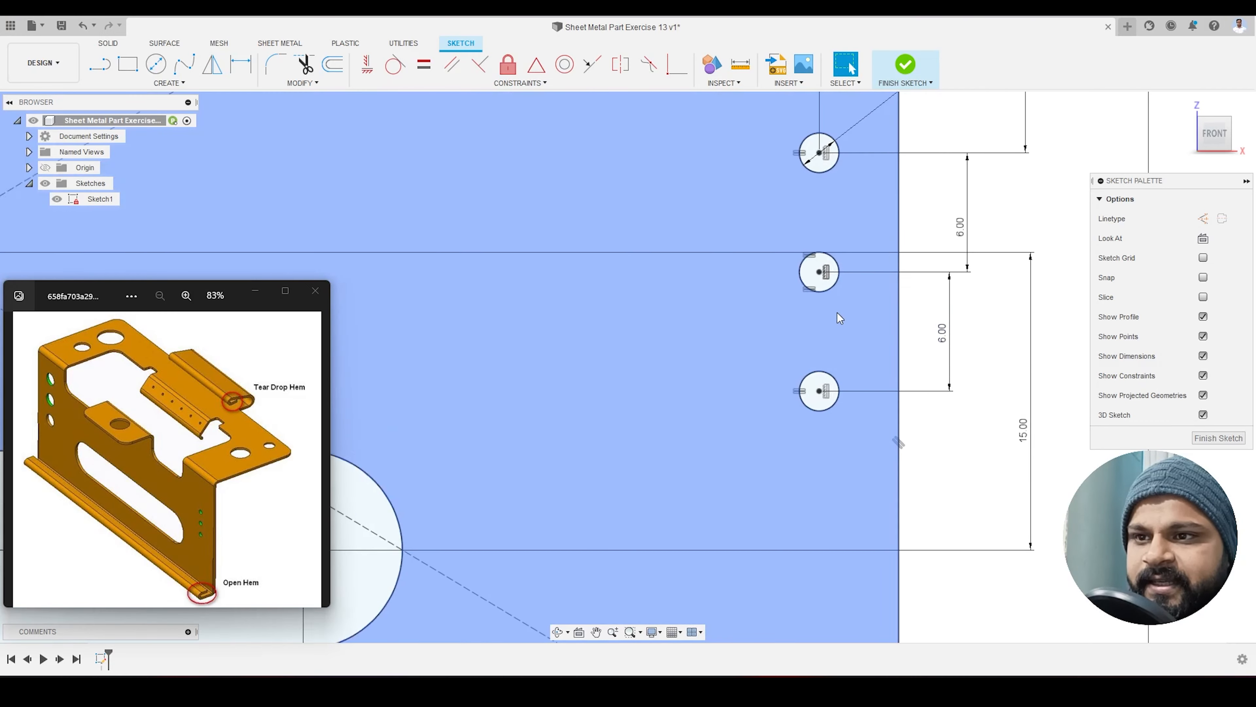
scroll(969, 407, down, 5)
scroll(981, 431, down, 3)
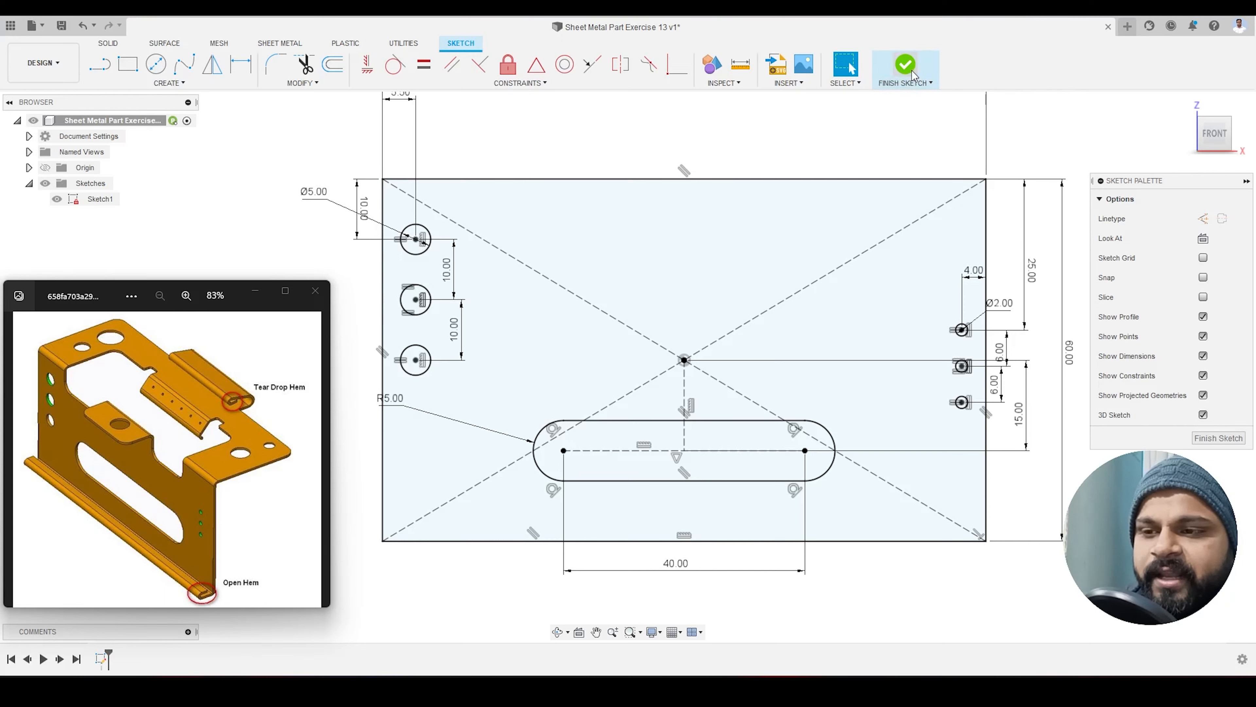
Step: Measure the gap between the edges of the upper and middle 5 mm circles
scroll(550, 300, down, 1)
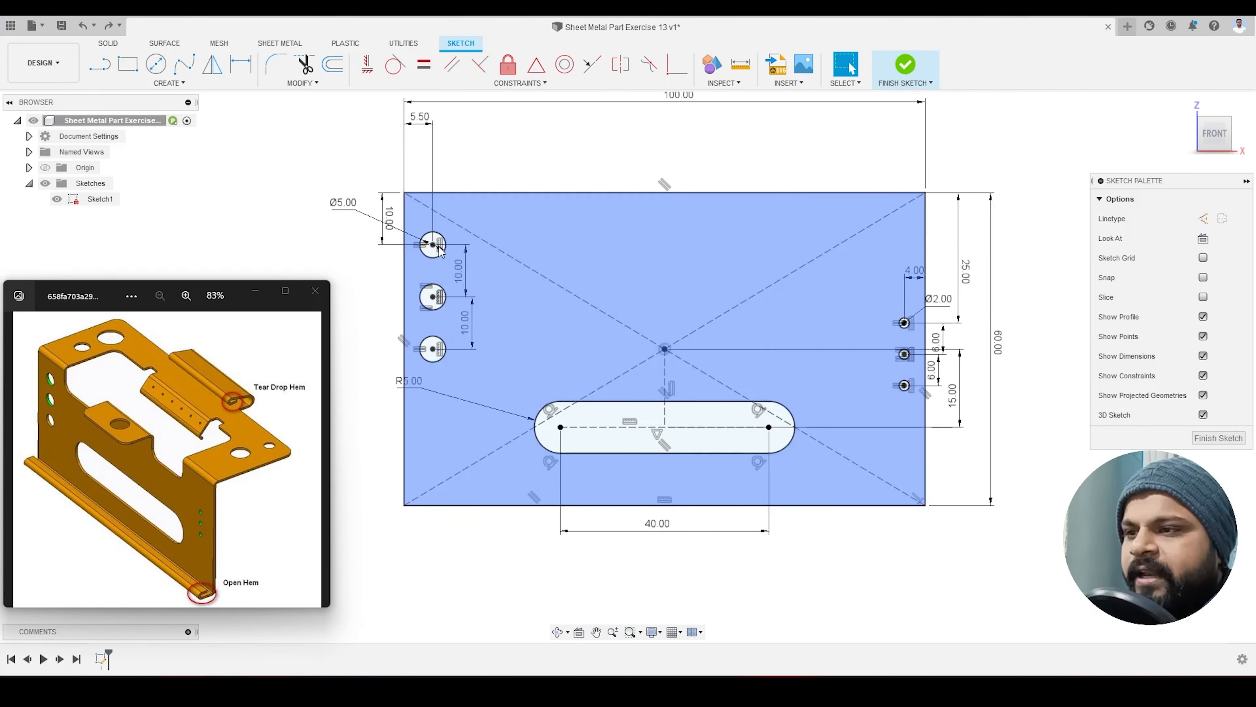
scroll(449, 267, up, 2)
scroll(449, 268, up, 1)
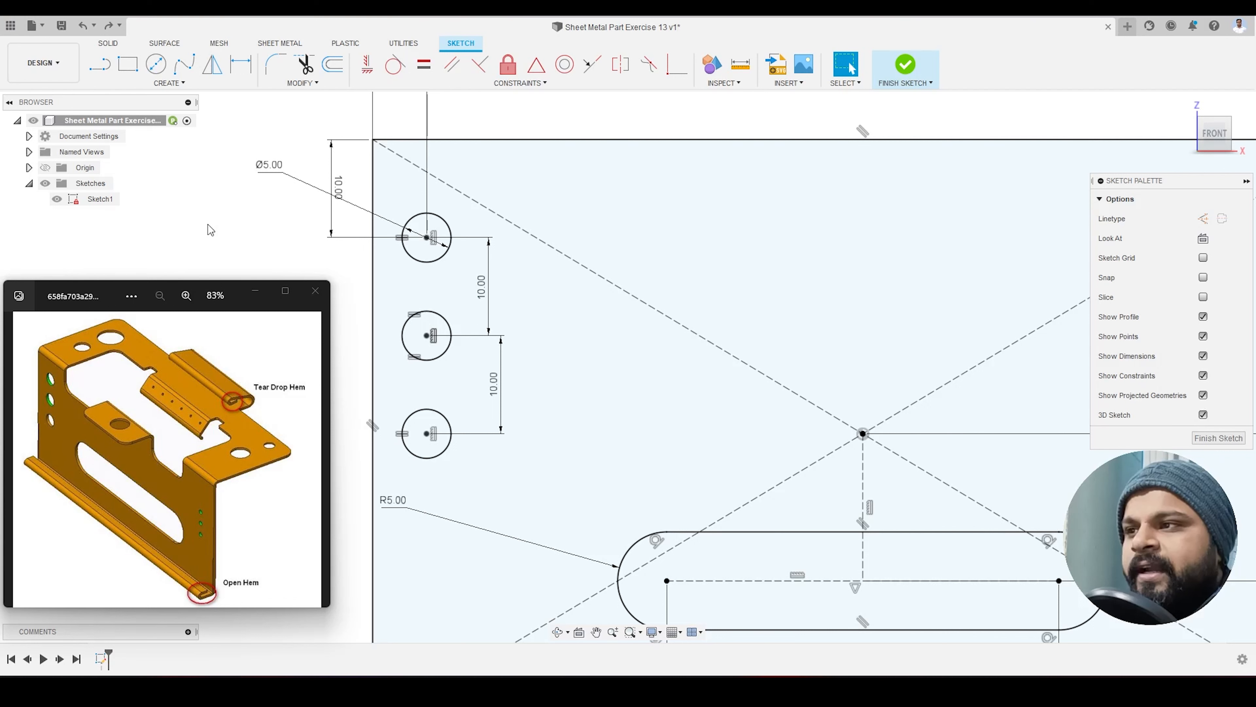
scroll(414, 284, up, 1)
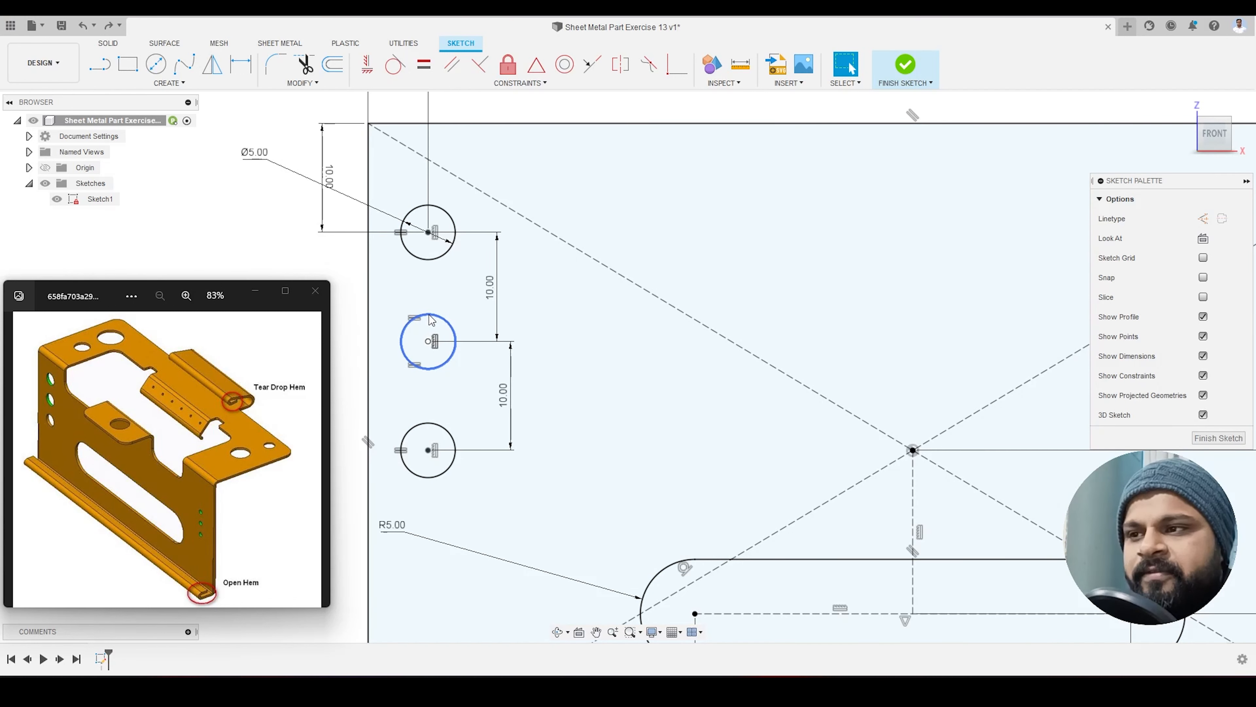
click(373, 280)
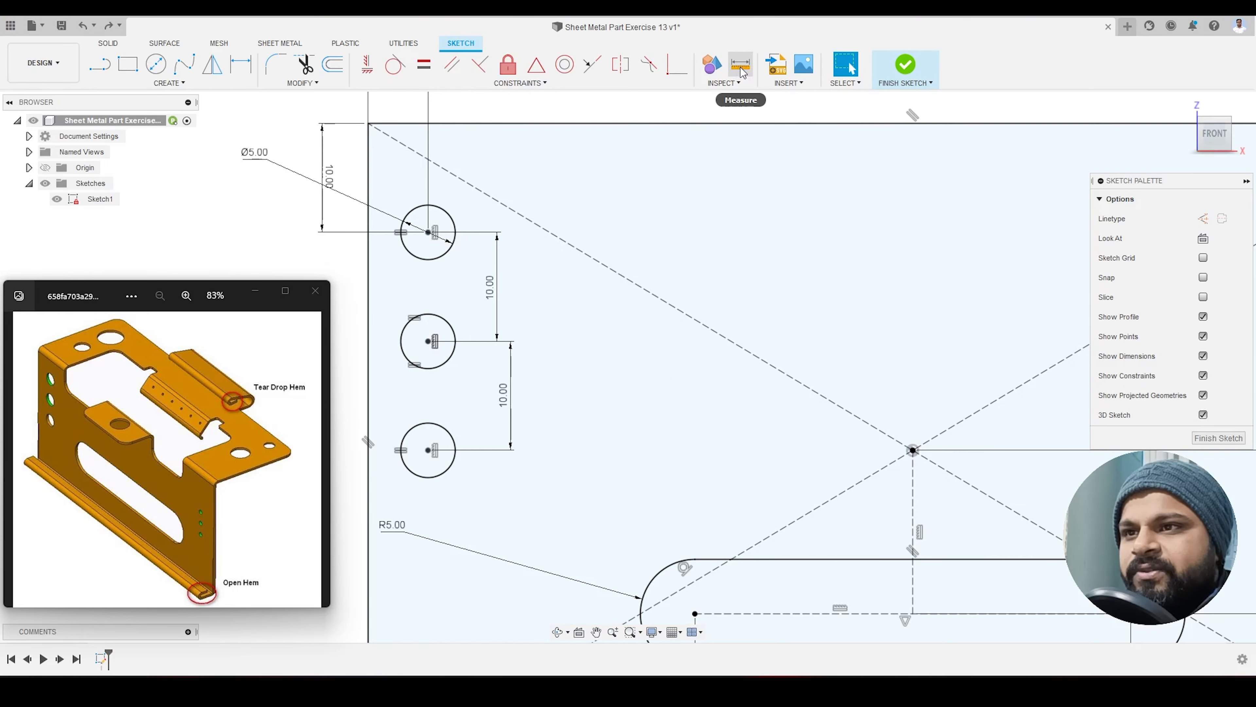
click(742, 67)
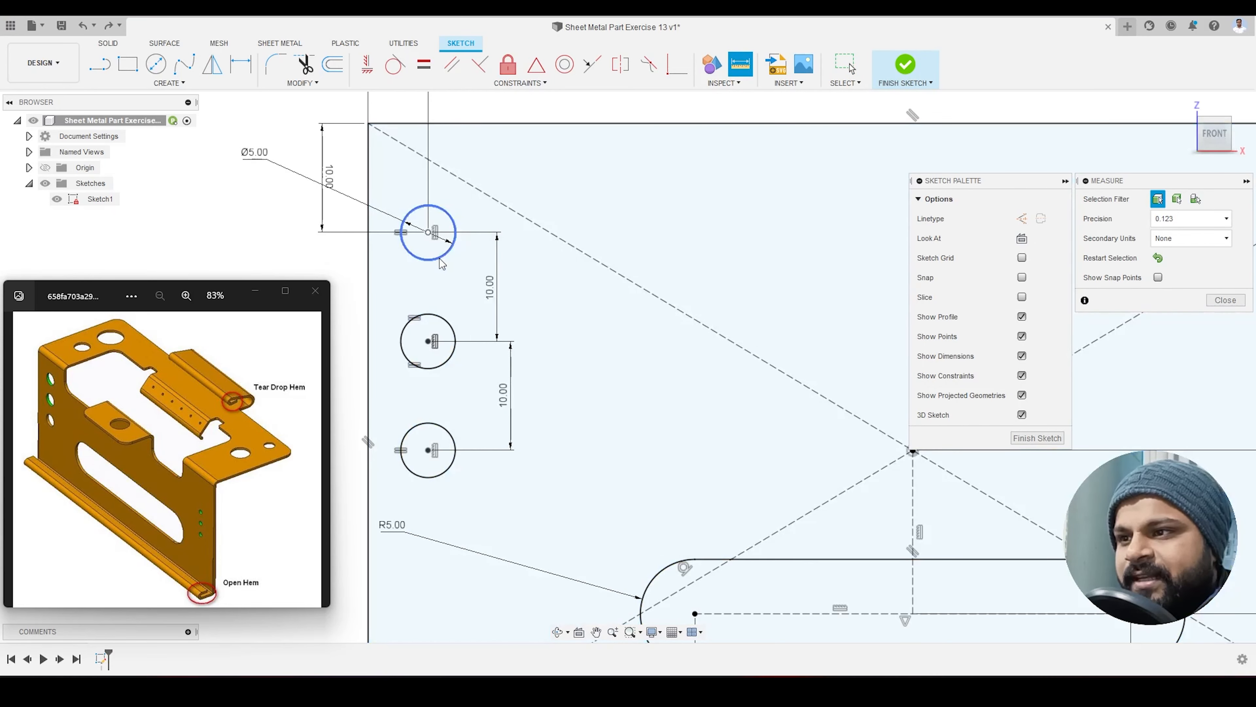
click(445, 256)
click(429, 315)
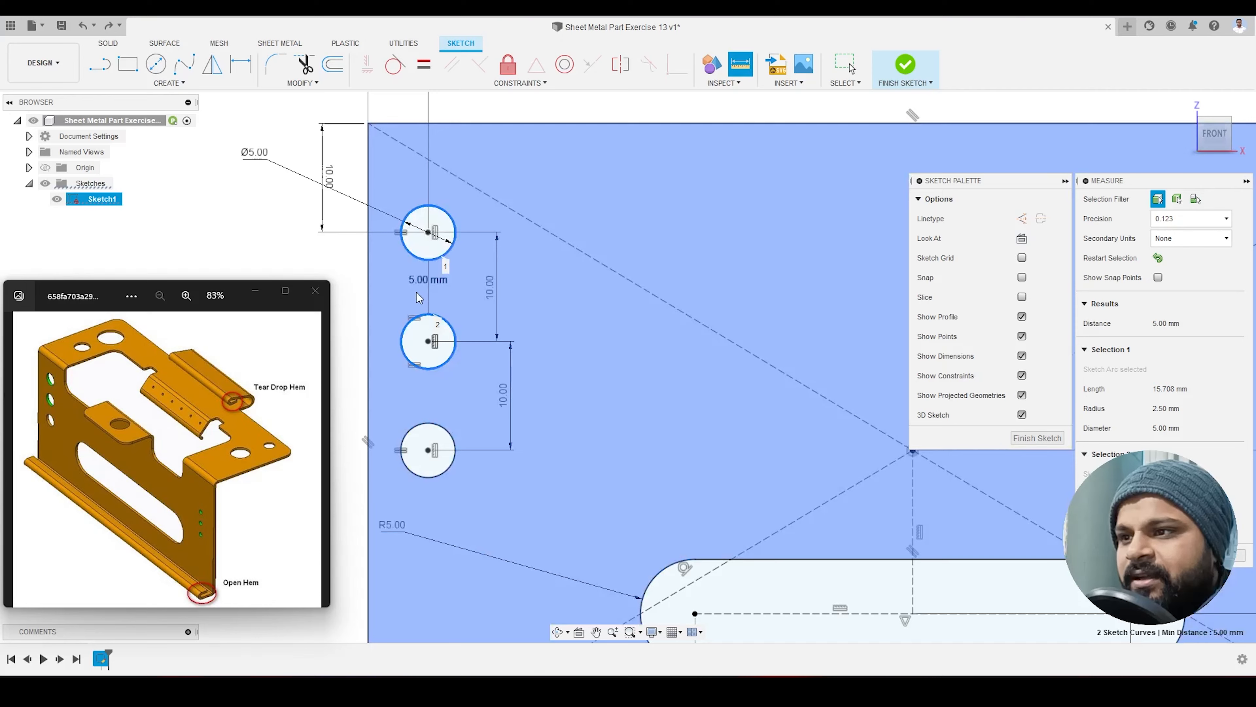
scroll(417, 291, up, 3)
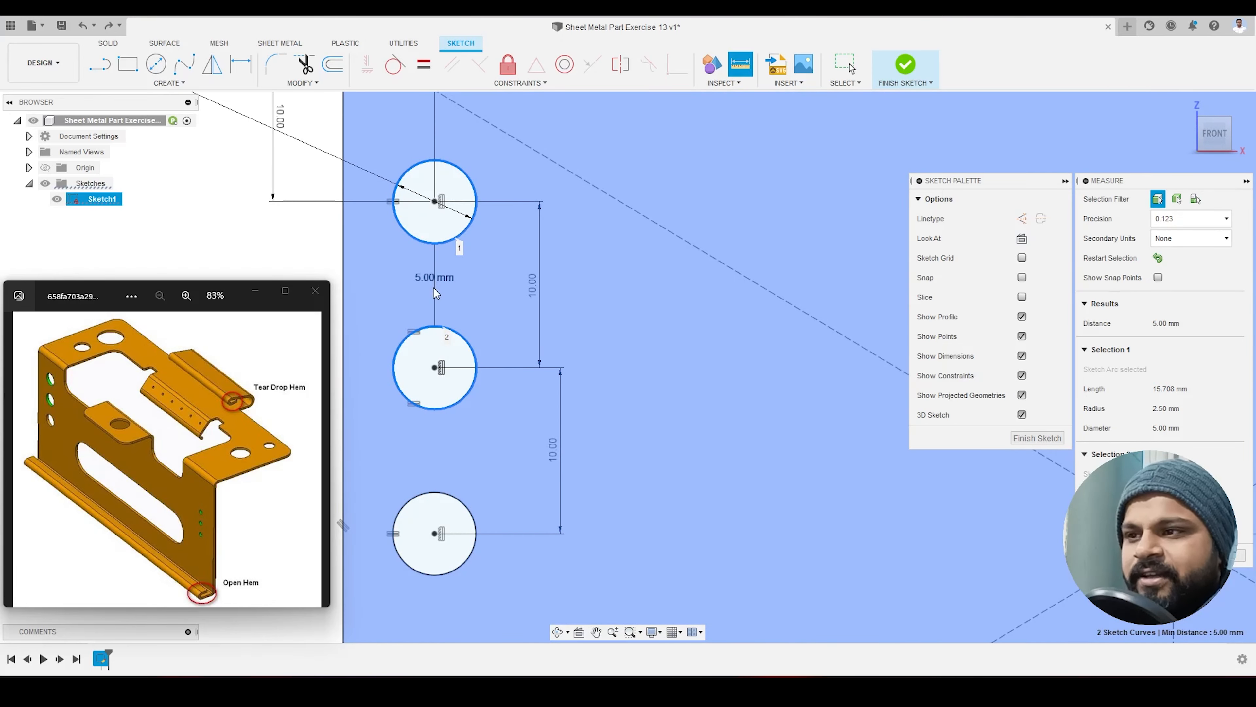
scroll(460, 307, down, 5)
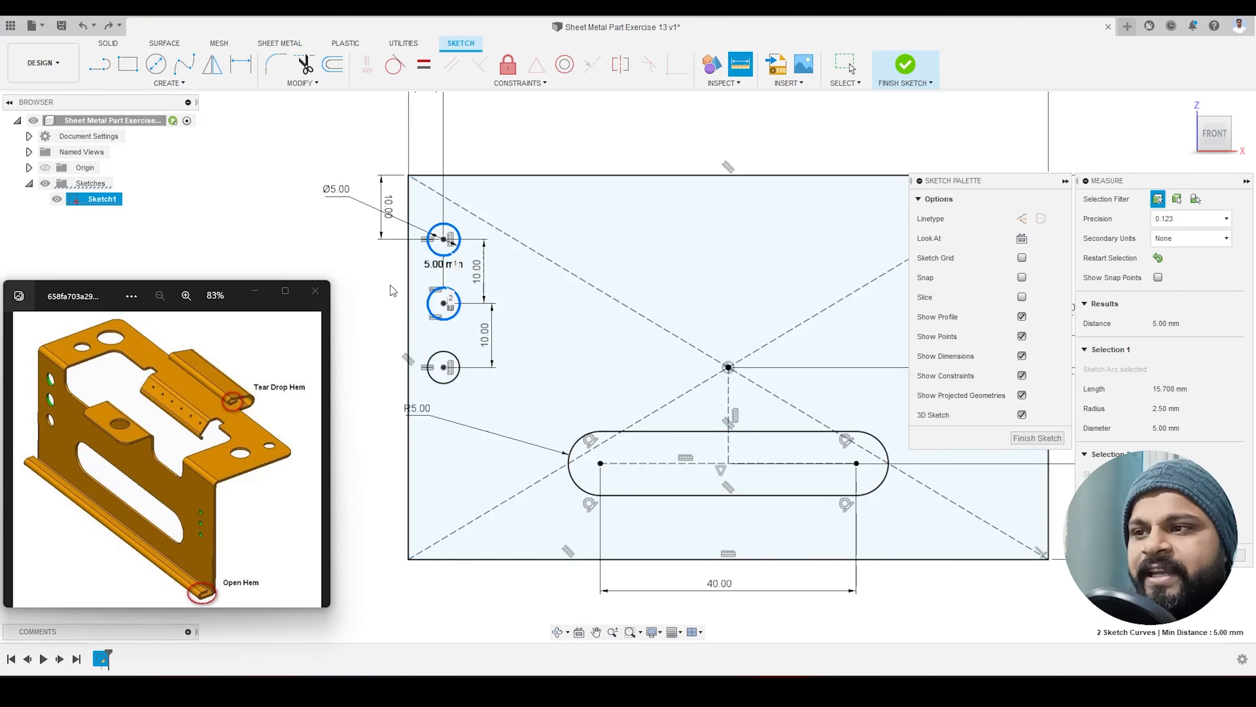
scroll(392, 290, down, 2)
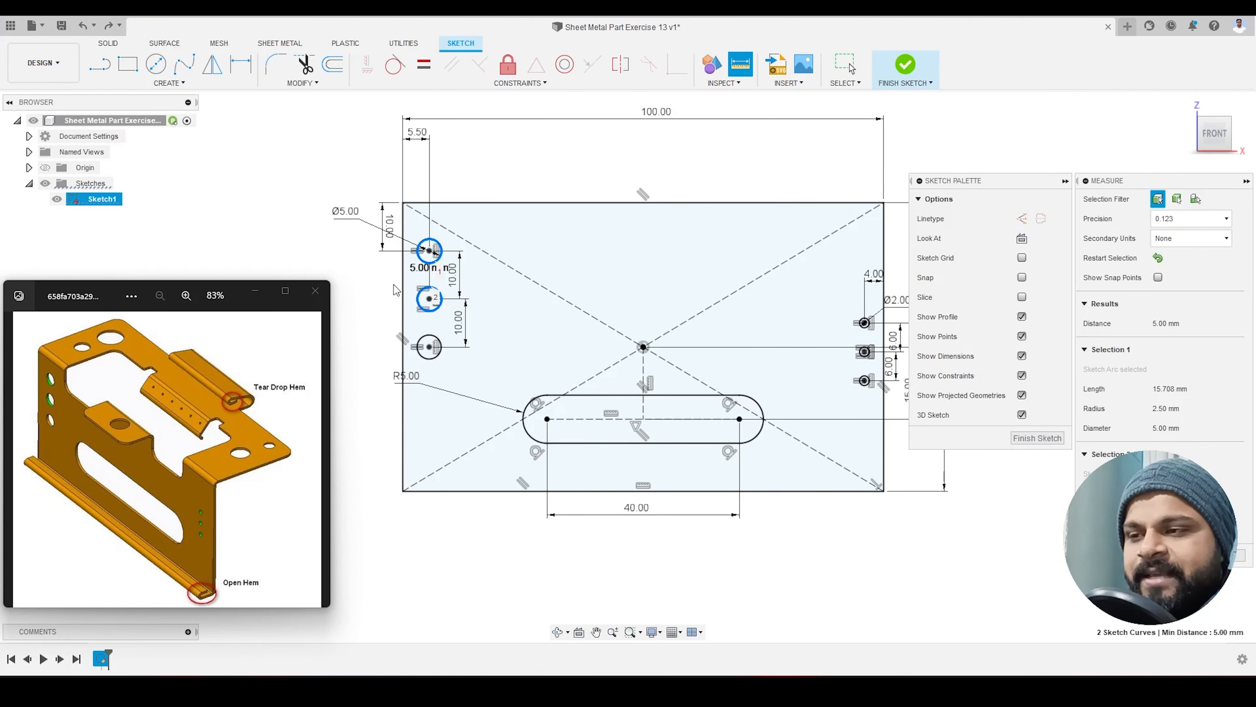
scroll(406, 307, up, 2)
key(Escape)
Step: Set both vertical centre-to-centre spacings of the three 5 mm circles to 11 mm
double_click(468, 271)
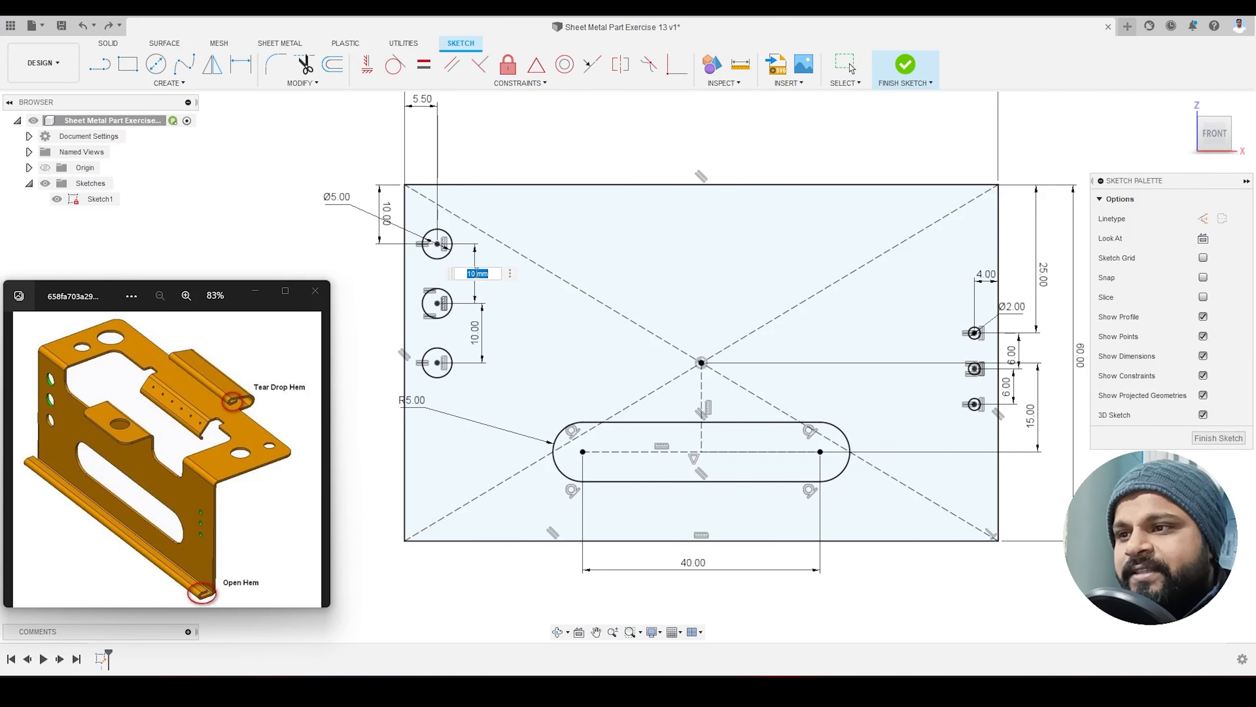
text(11)
key(Return)
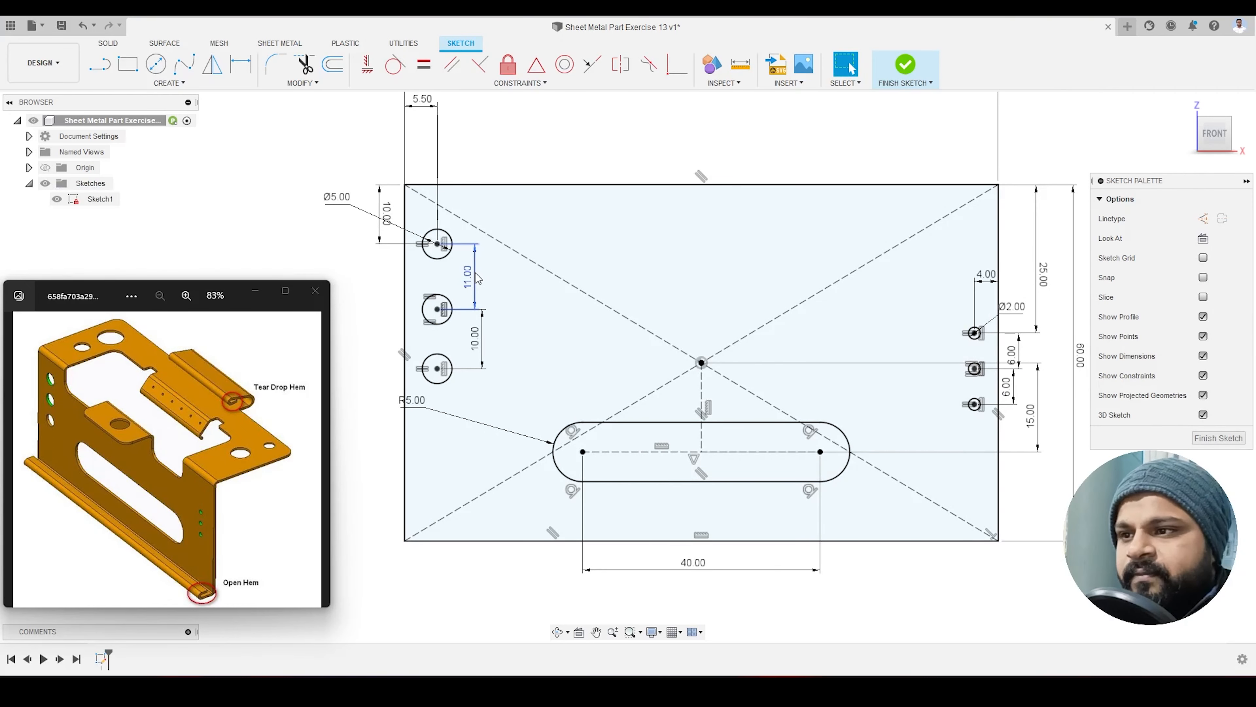
double_click(479, 355)
text(11)
key(Return)
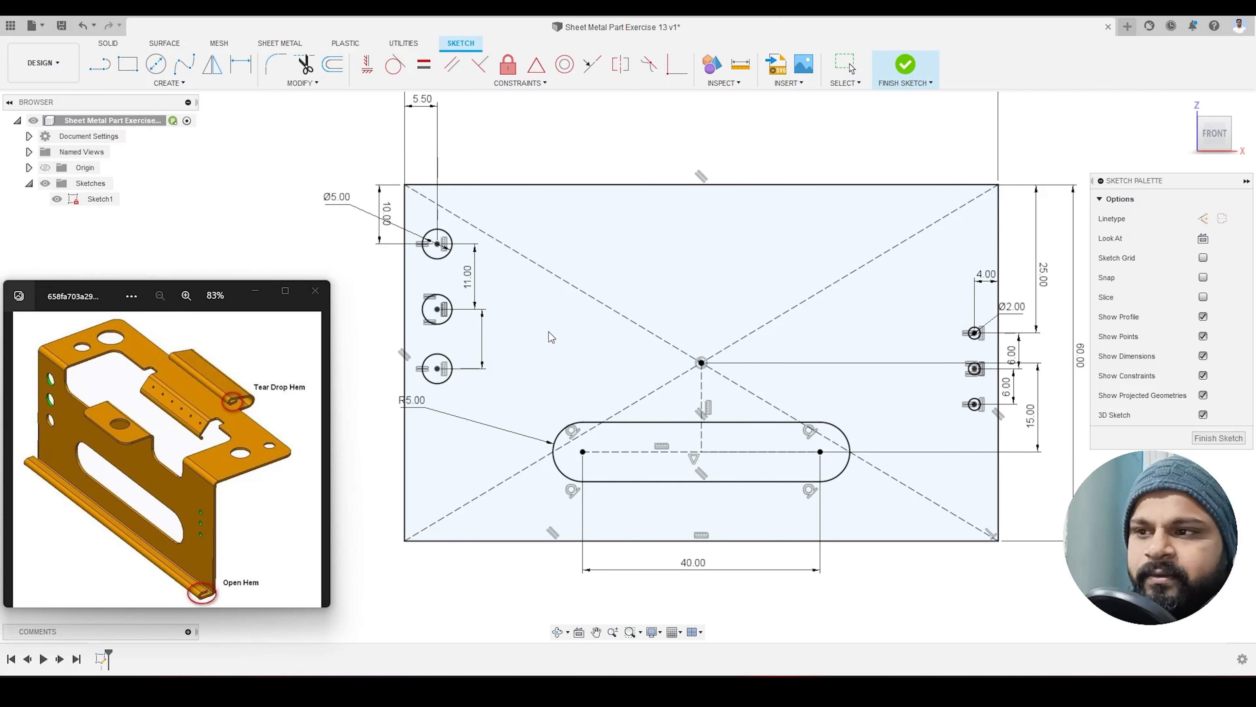
scroll(292, 280, down, 2)
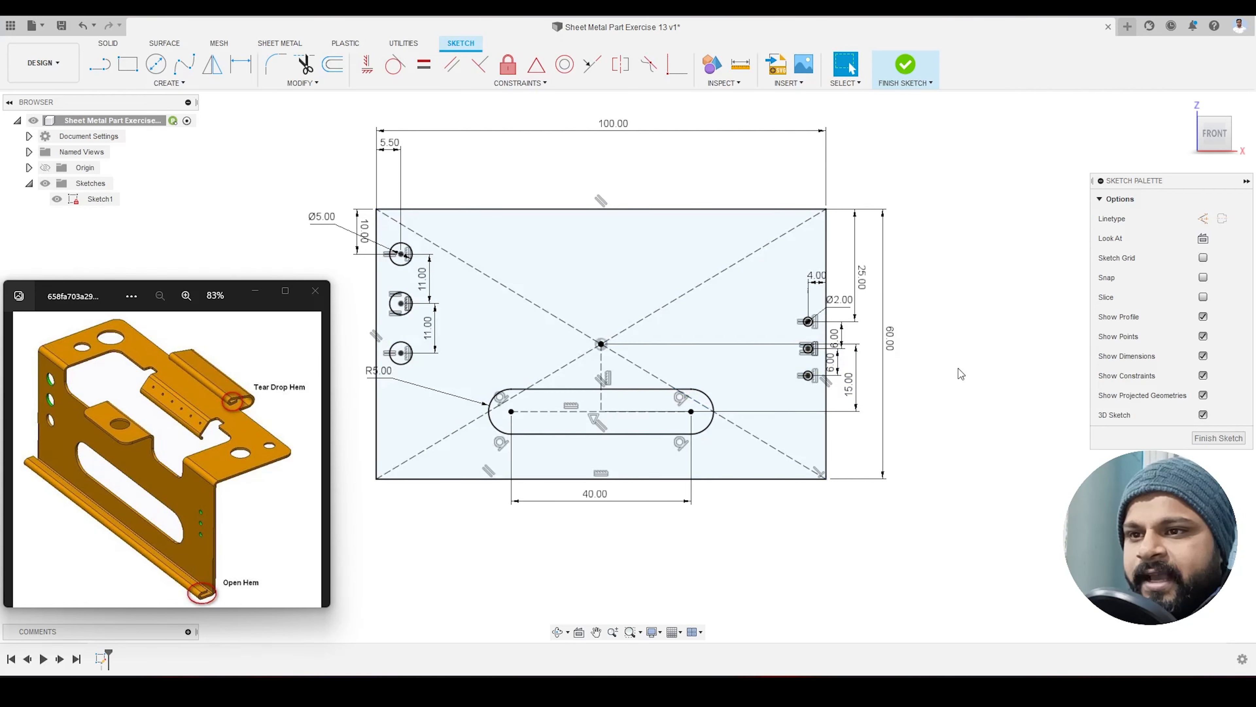
Step: Measure the gap between the edges of the upper and middle 2 mm circles
scroll(880, 352, up, 5)
scroll(819, 351, up, 1)
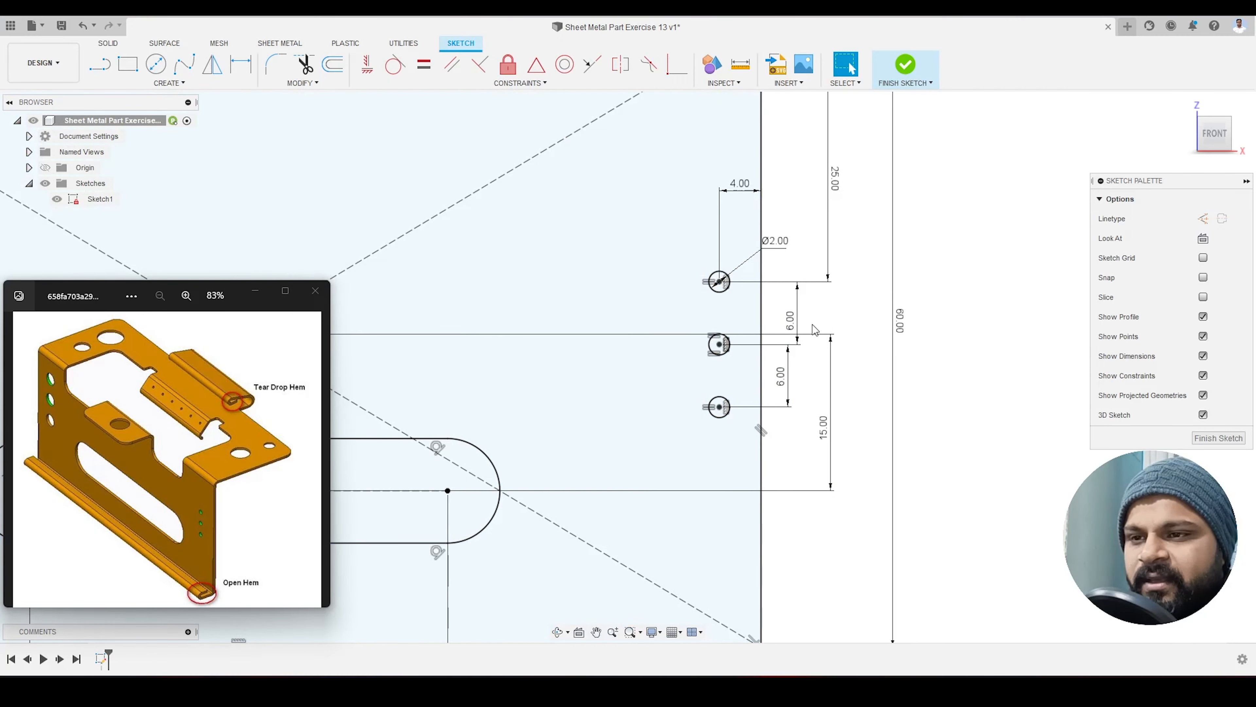
double_click(793, 319)
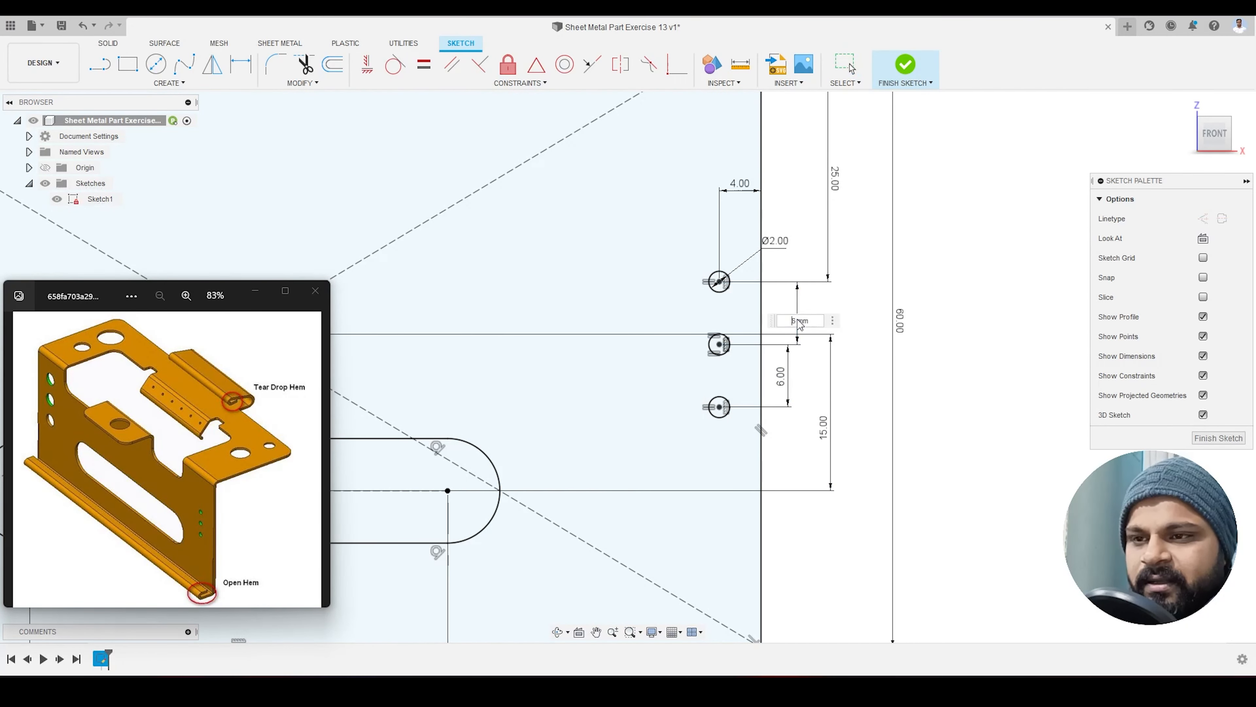
key(Return)
scroll(730, 310, up, 1)
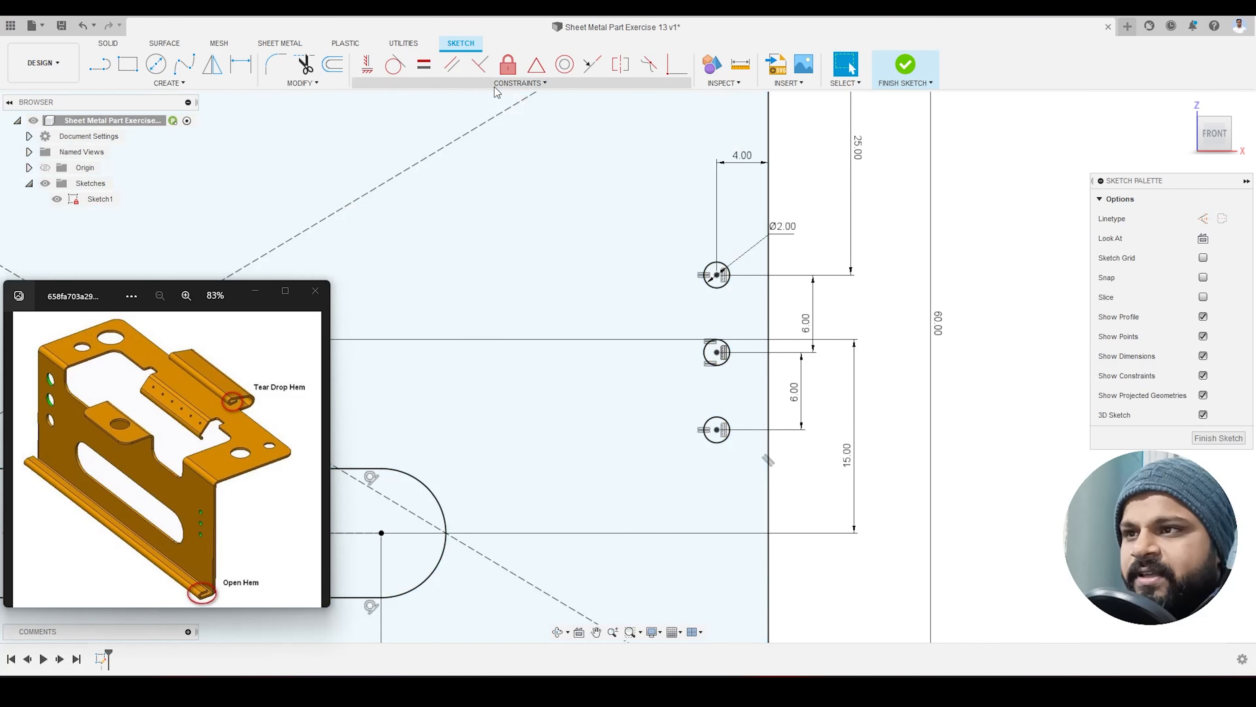
key(i)
click(724, 287)
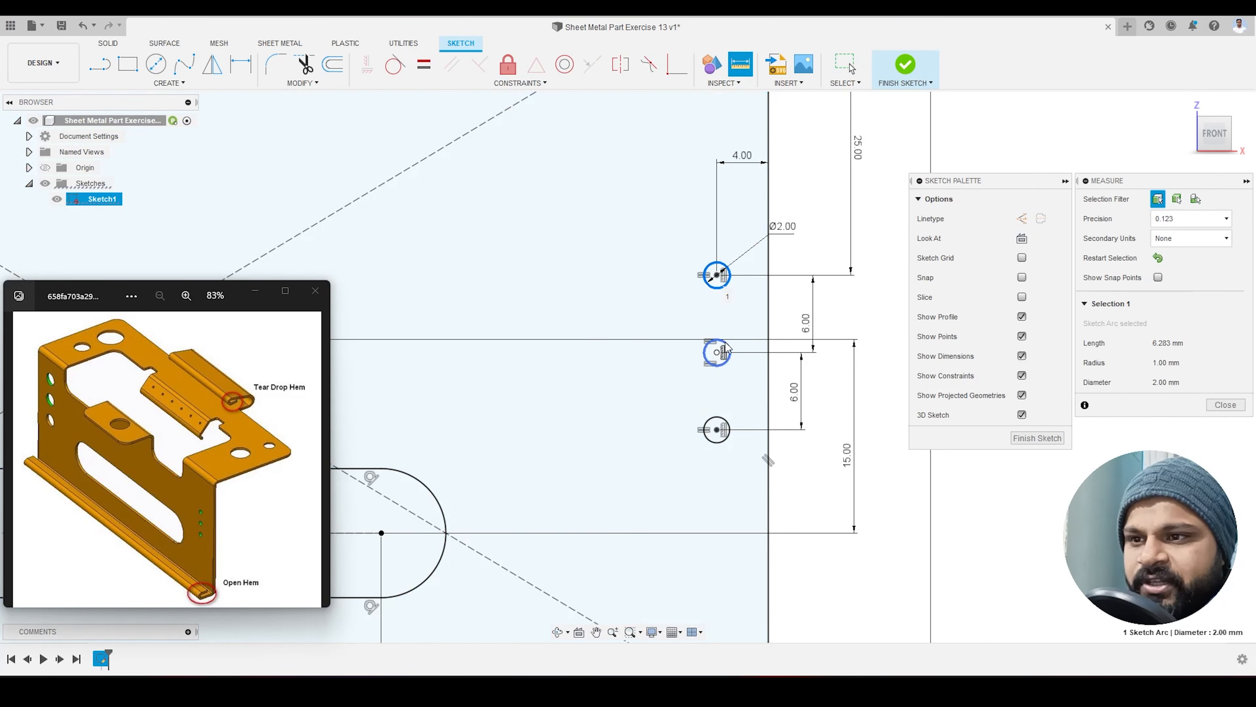
click(730, 348)
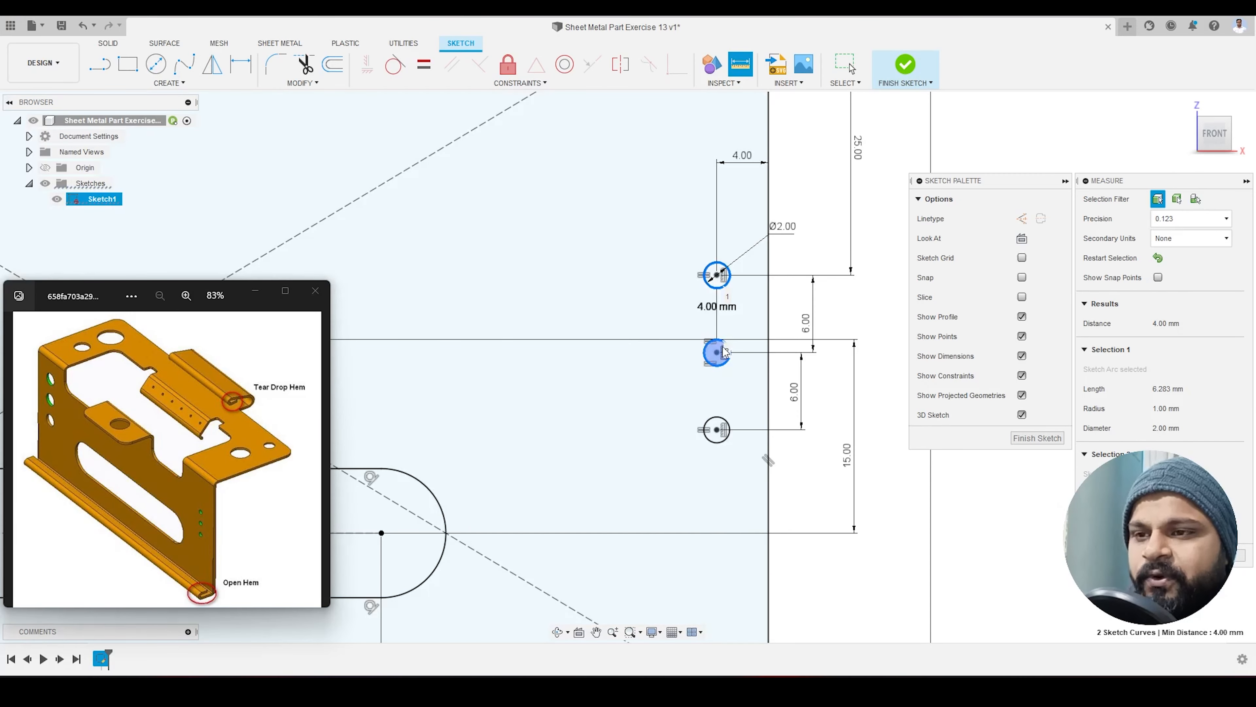
key(Escape)
Step: Set both vertical centre-to-centre spacings of the three 2 mm circles to 8 mm
double_click(808, 324)
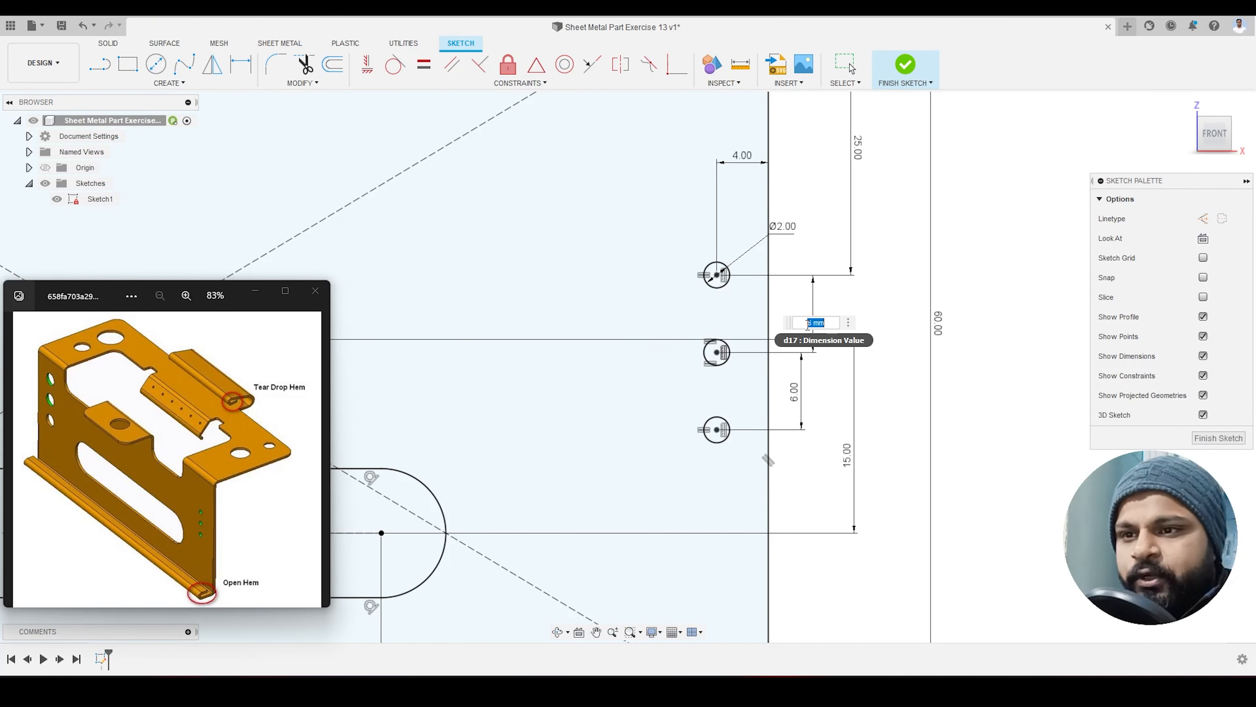
text(8)
key(Return)
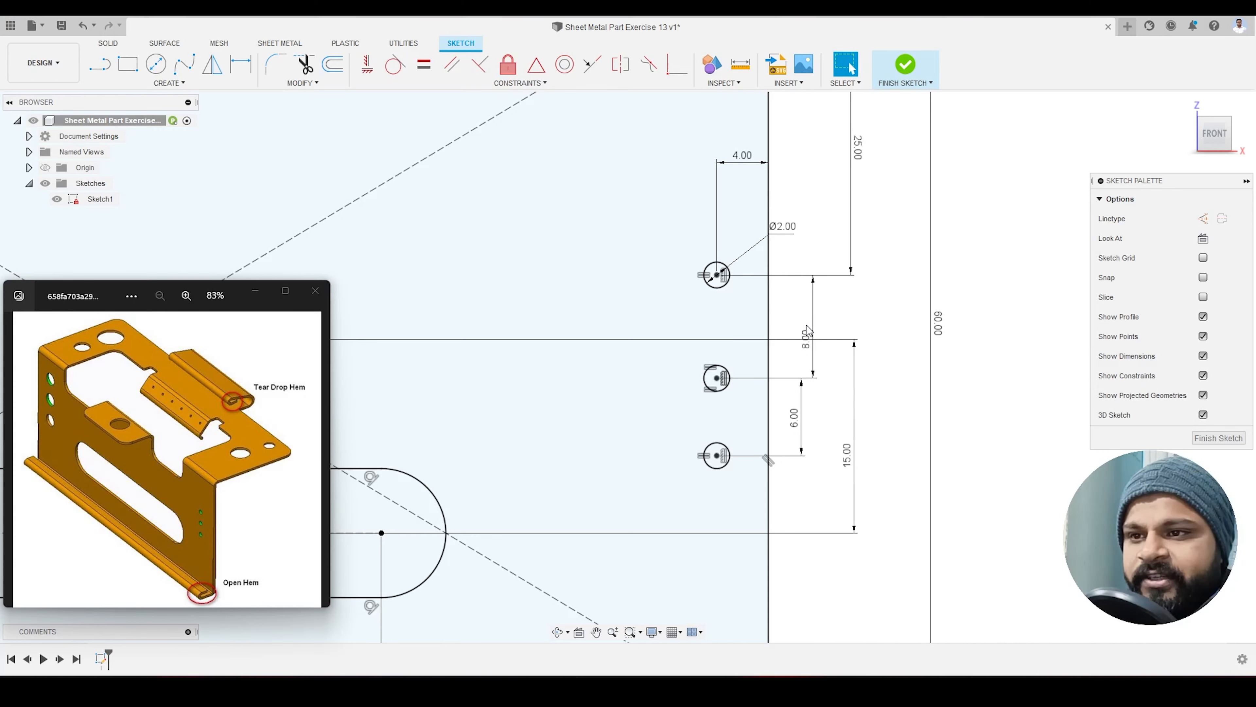
double_click(793, 420)
text(8)
key(Return)
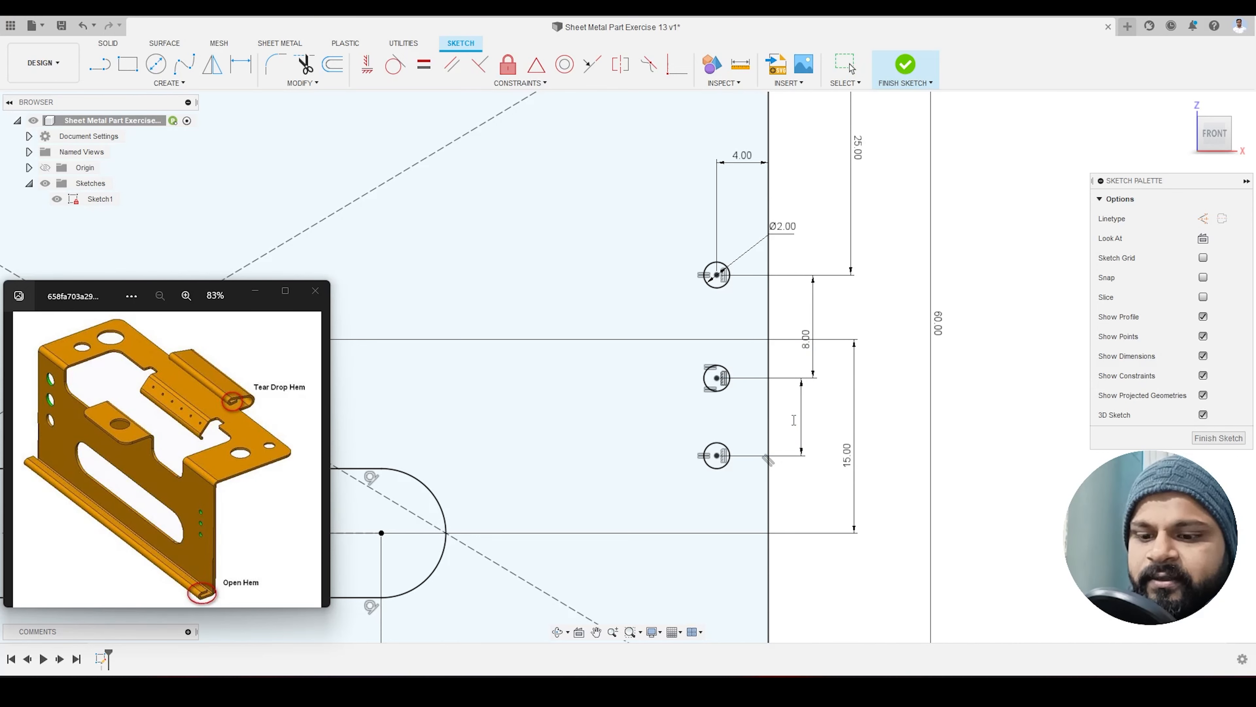
scroll(962, 306, down, 8)
scroll(992, 203, up, 2)
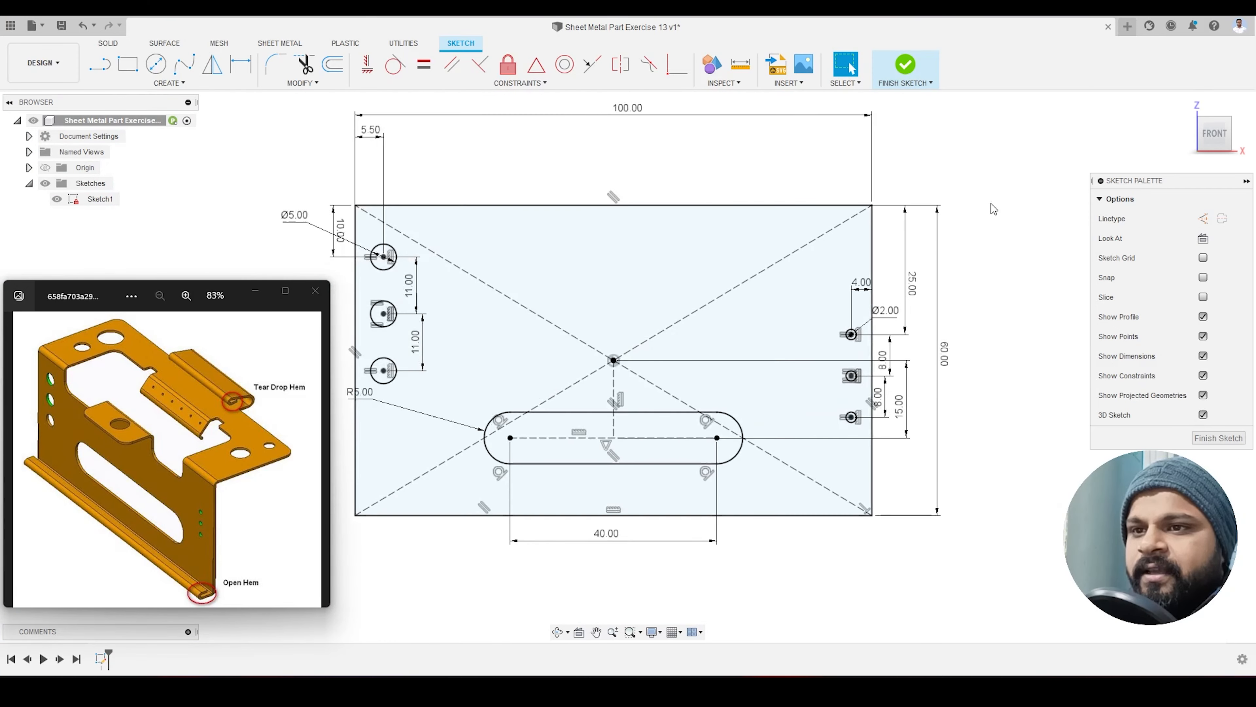
Step: Finish the sketch and start a Flange from the rectangular profile surrounding the holes and slot
click(905, 66)
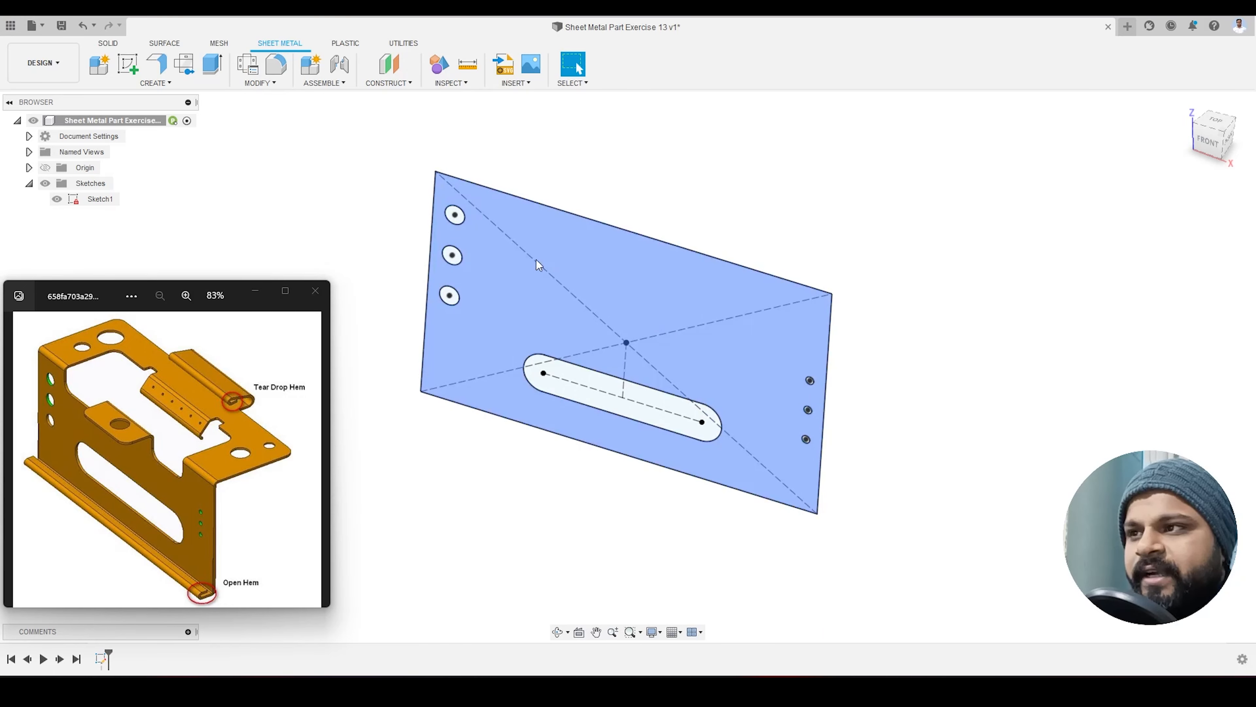
click(156, 64)
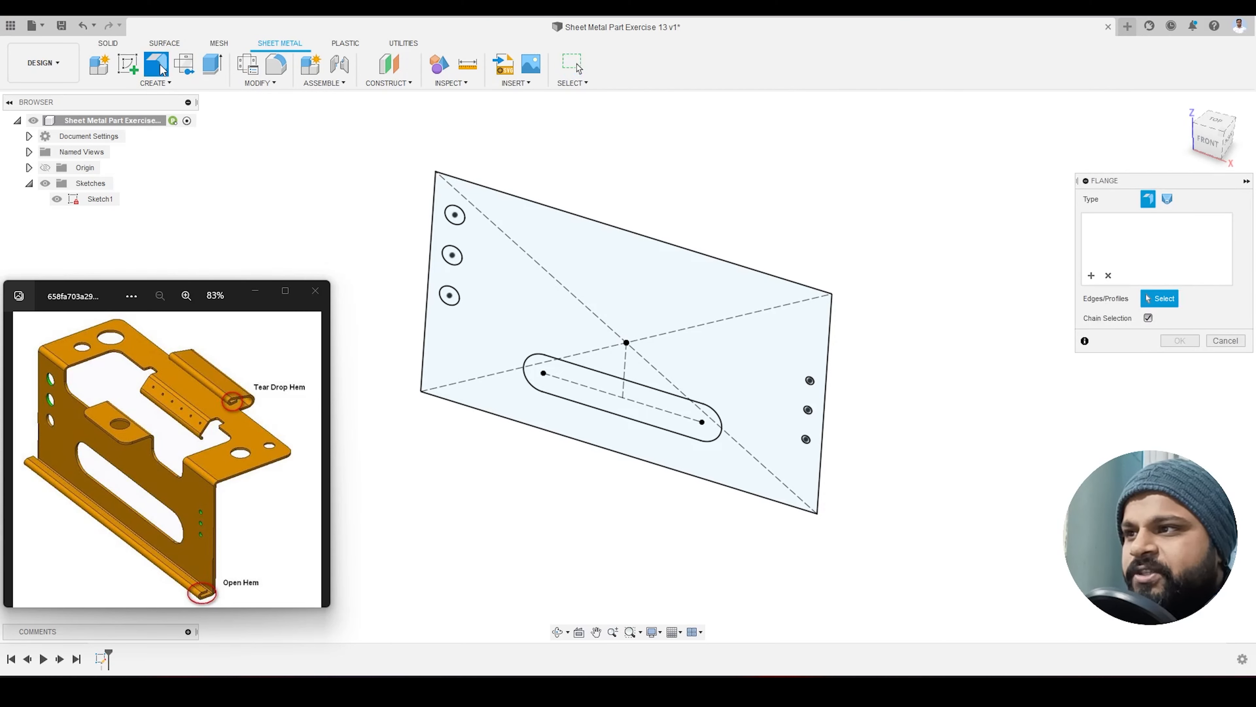
click(600, 286)
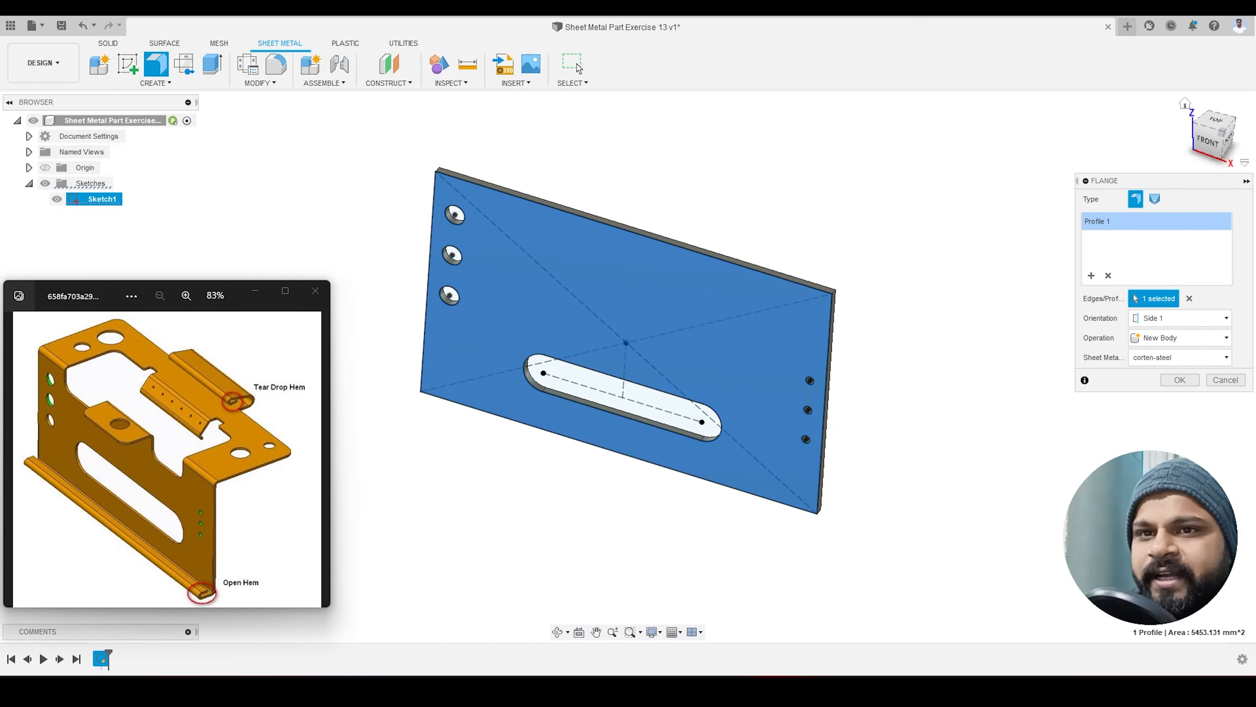
Step: Compare the flange's Side 2 and Center orientations from the right view, and return the orientation to Side 1
click(1229, 139)
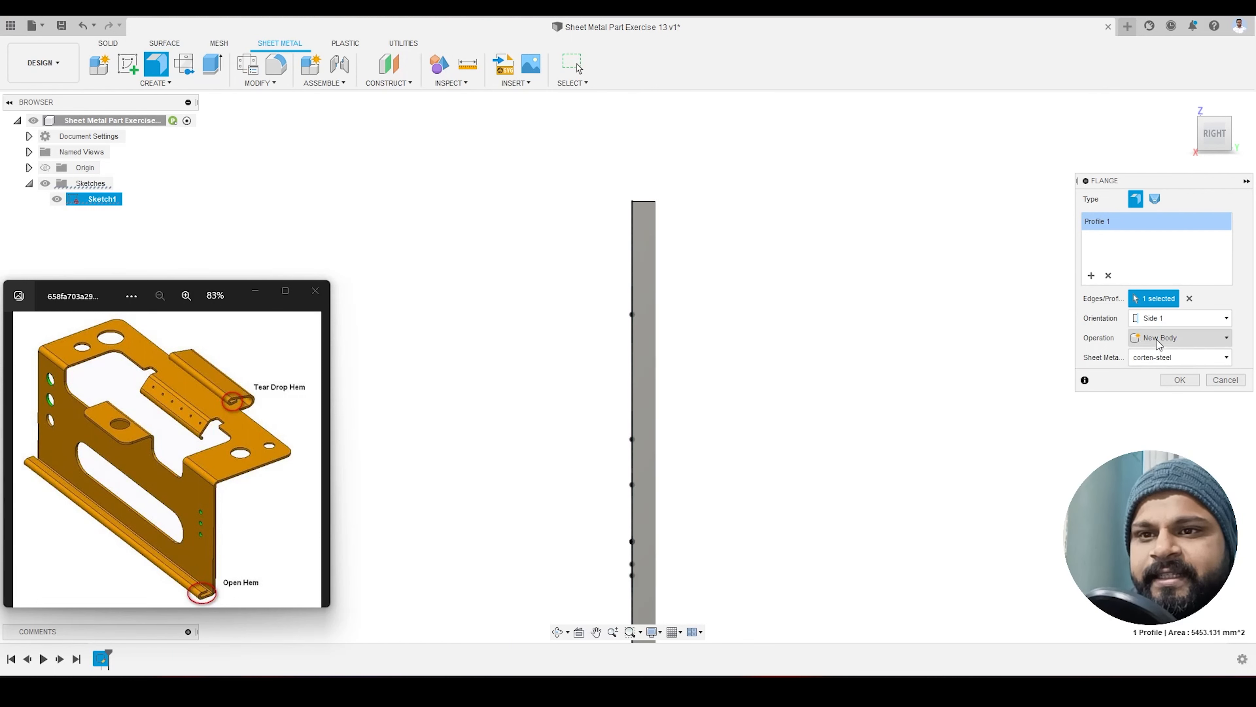
click(1165, 321)
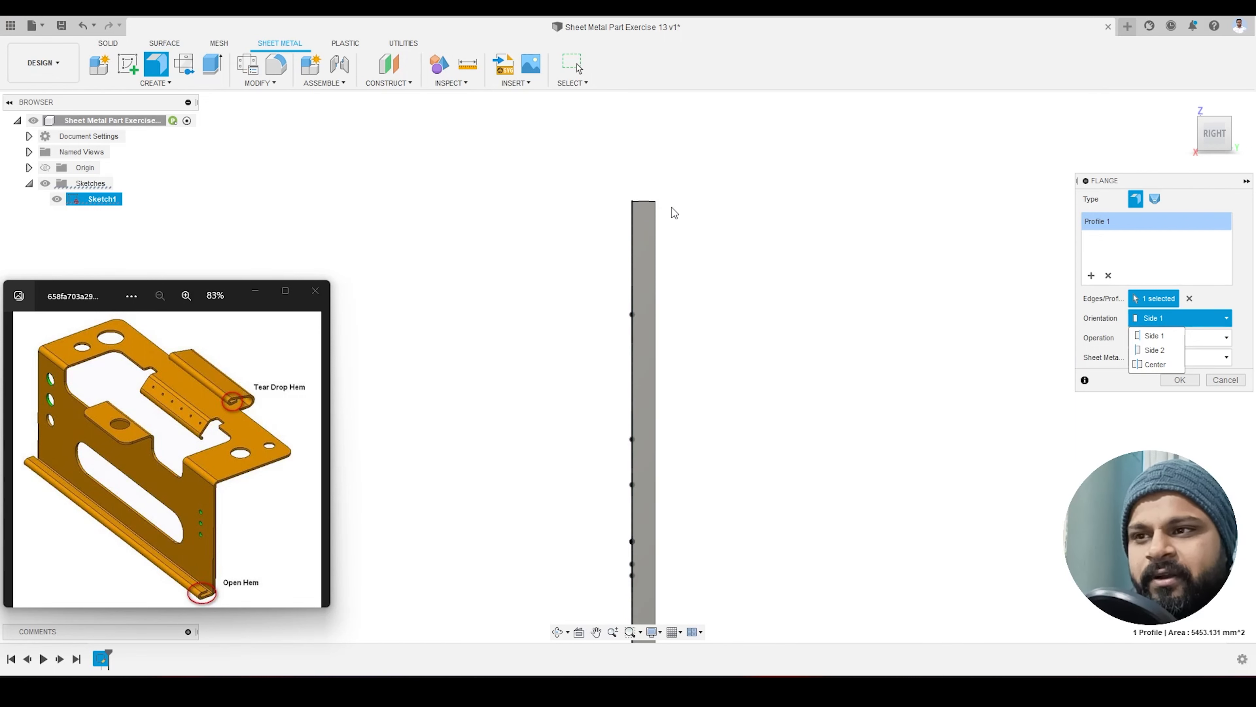
click(1155, 350)
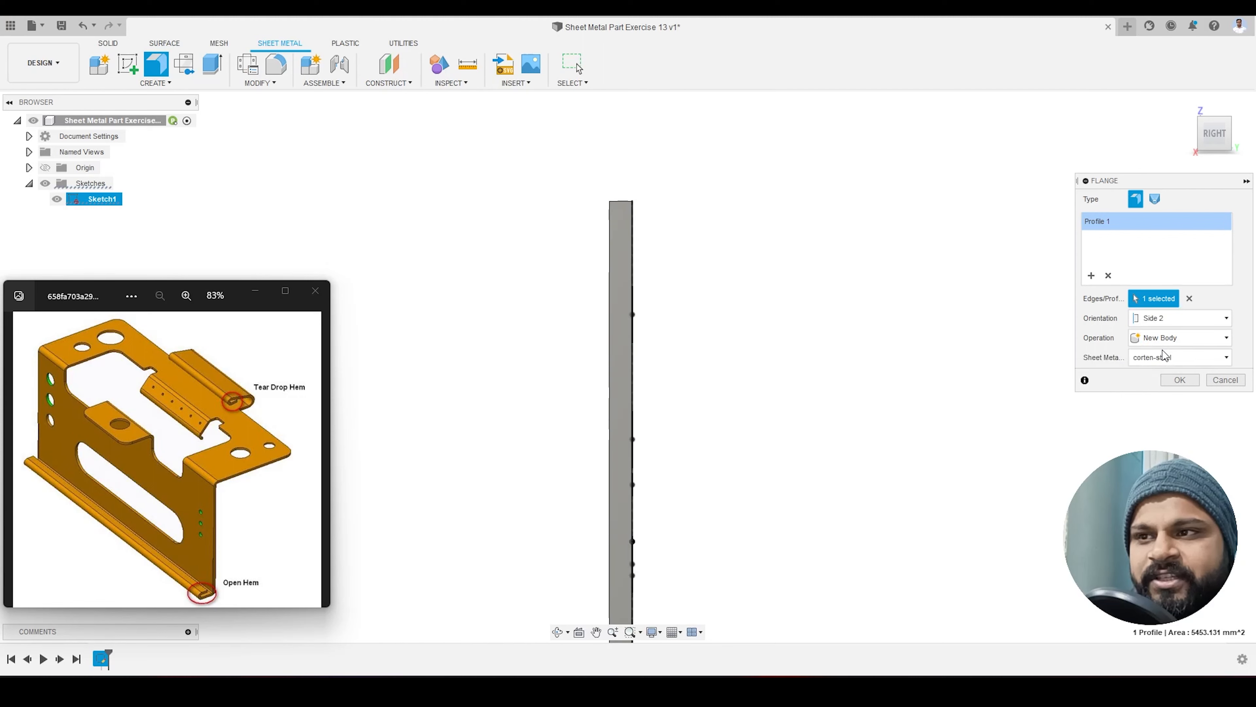
click(1167, 322)
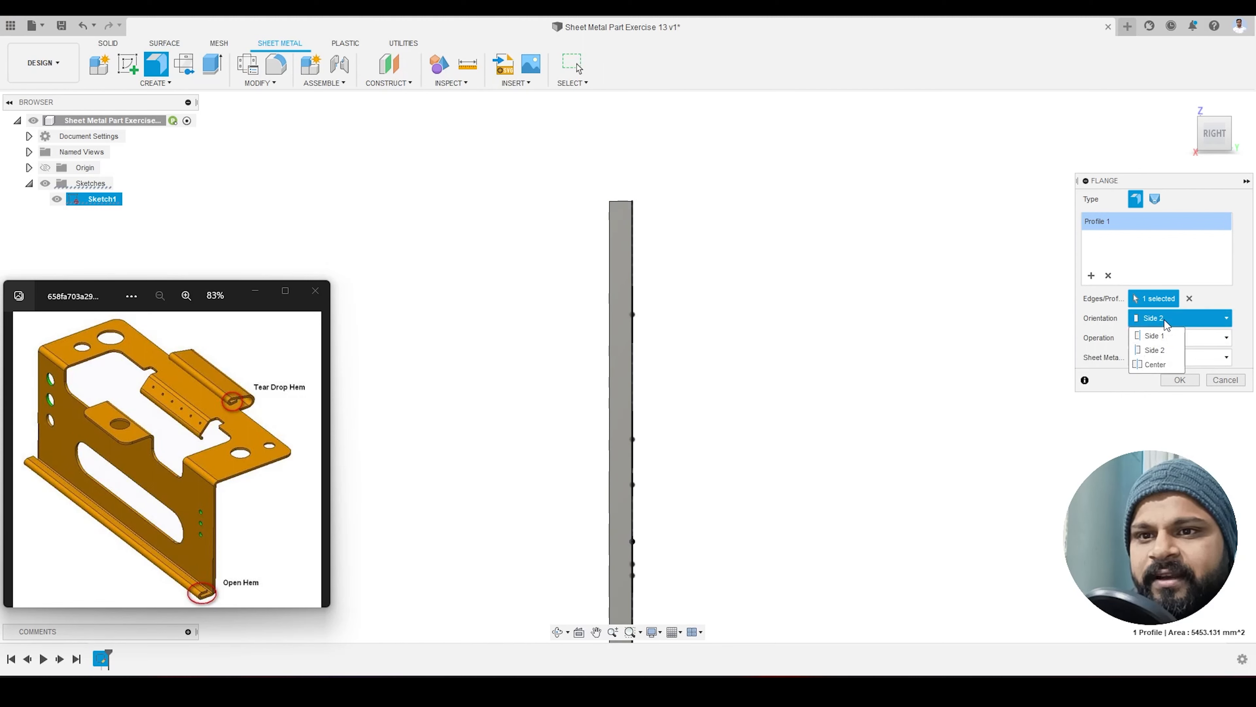
click(1155, 365)
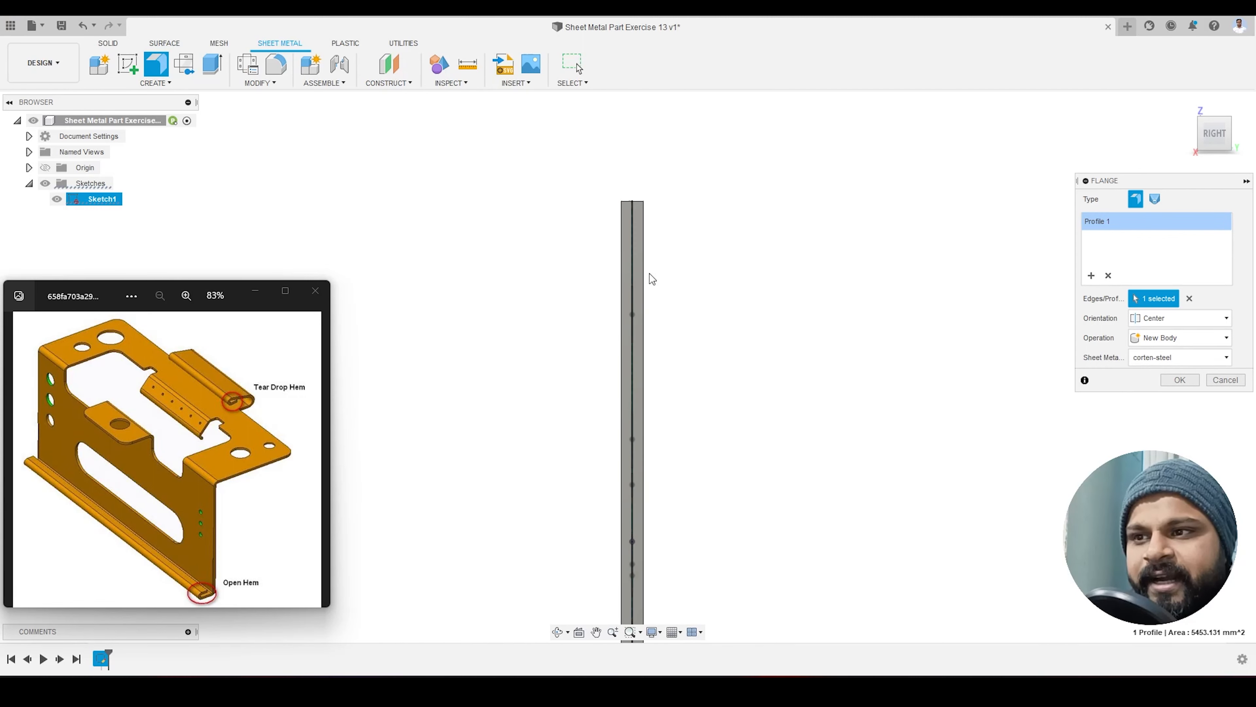
click(1157, 319)
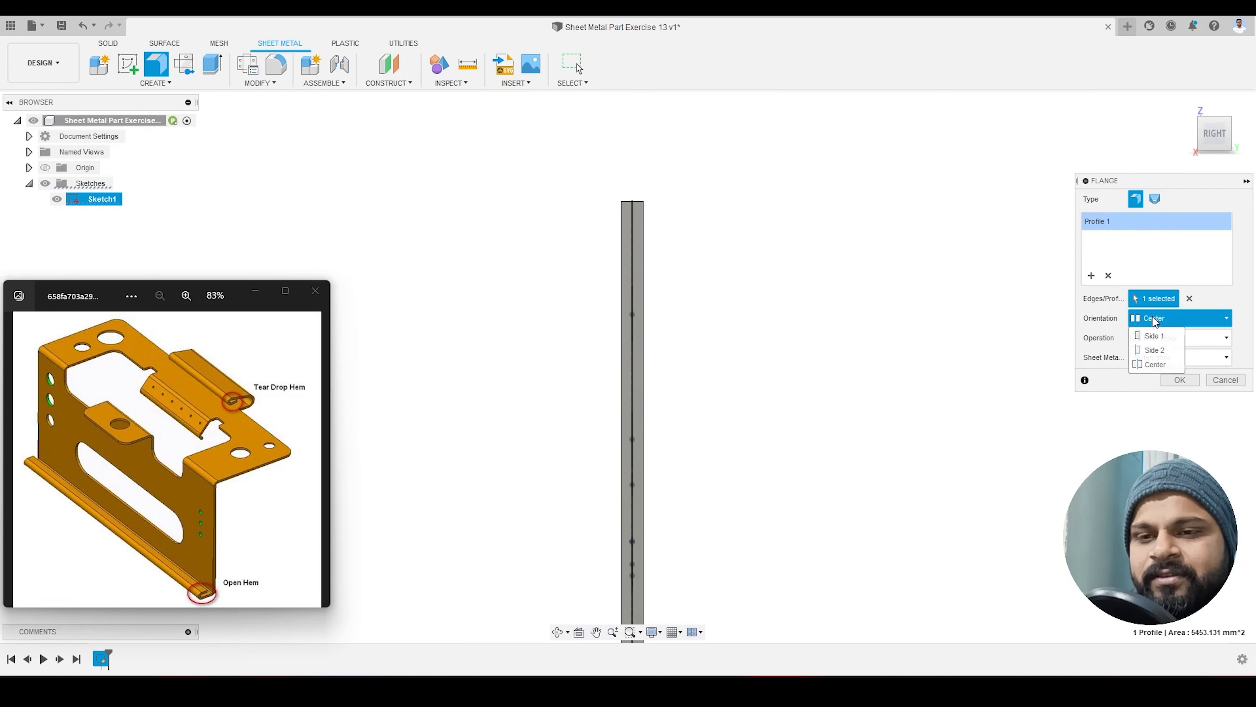
click(1156, 337)
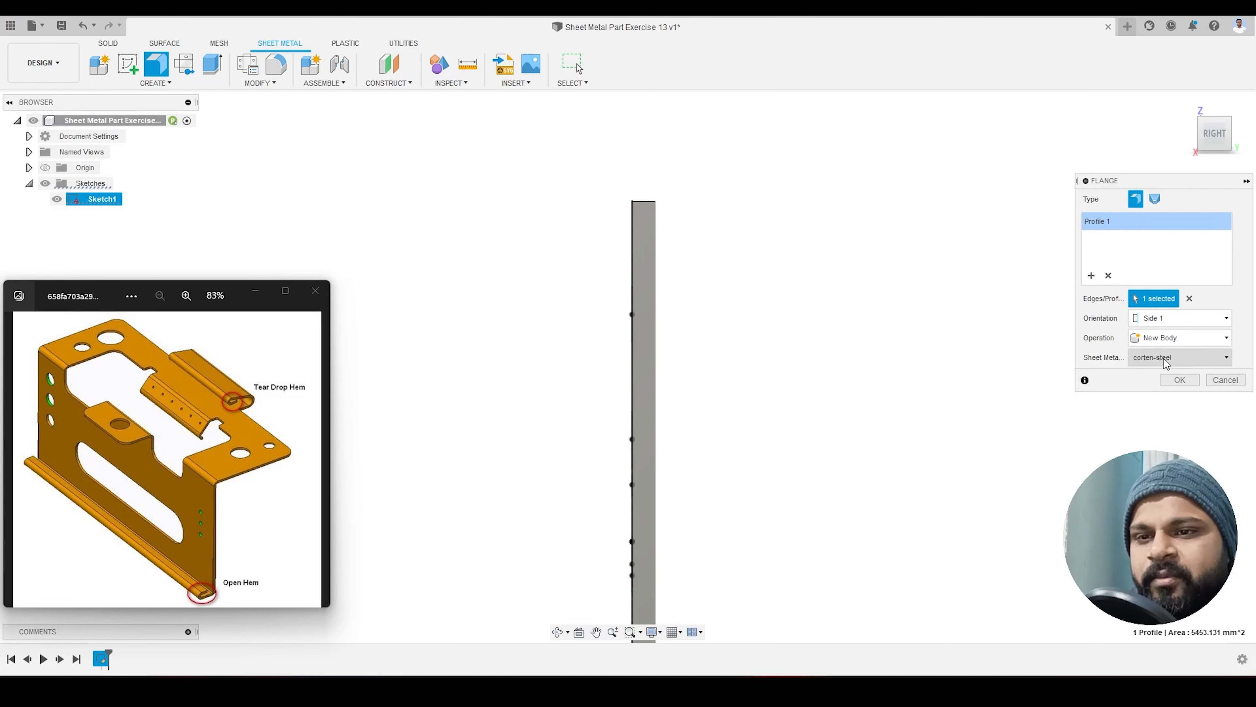
Step: Set the flange's sheet metal rule to Stainless Steel (mm) and create it as a new body
click(1185, 357)
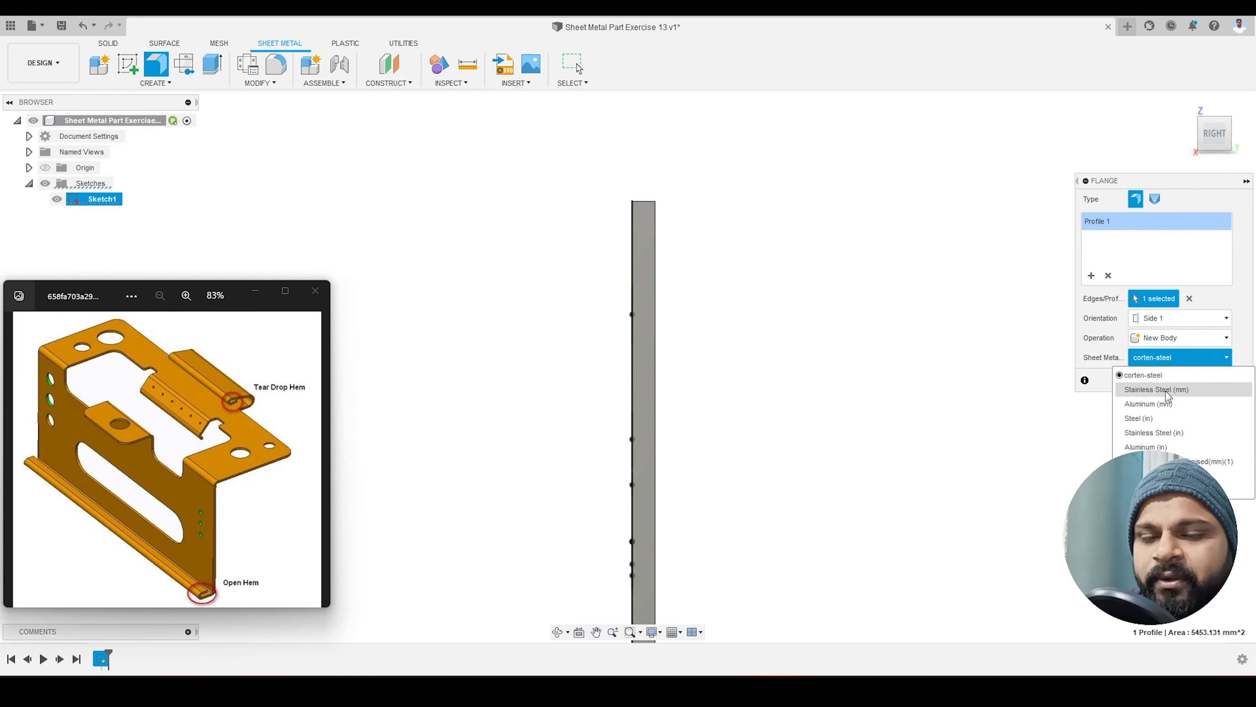
click(1133, 390)
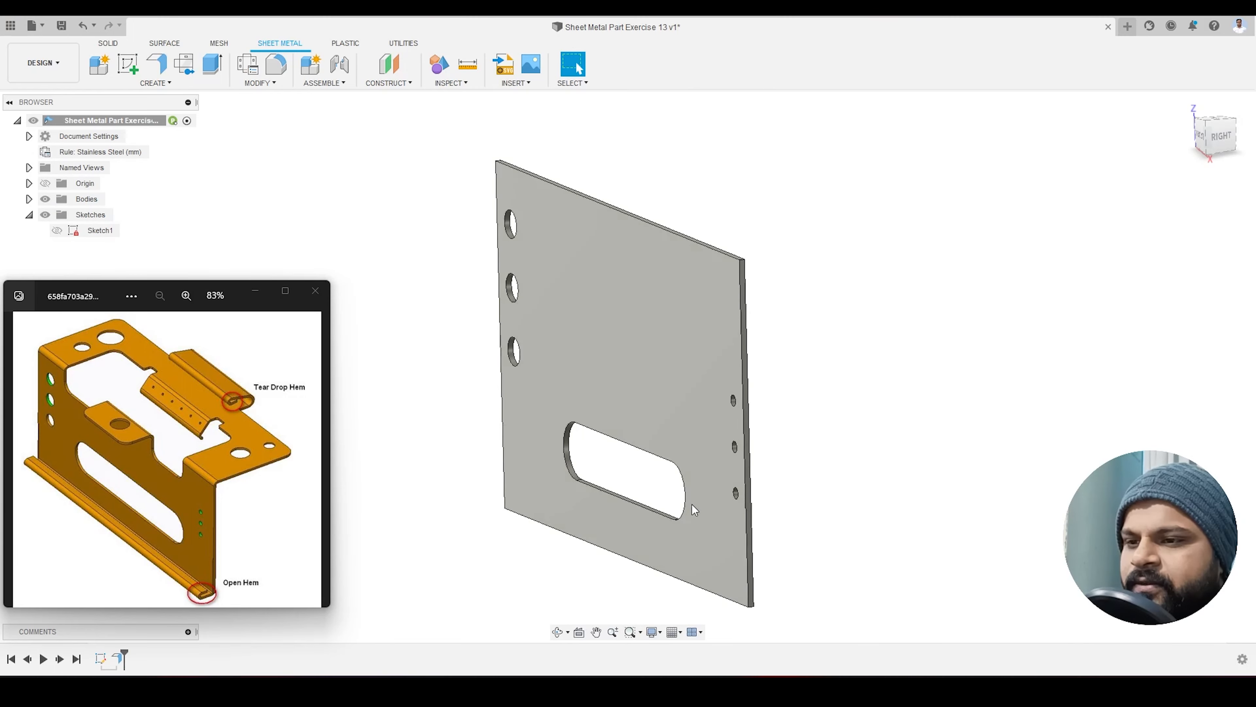
scroll(685, 506, down, 2)
scroll(655, 510, up, 3)
scroll(681, 492, down, 1)
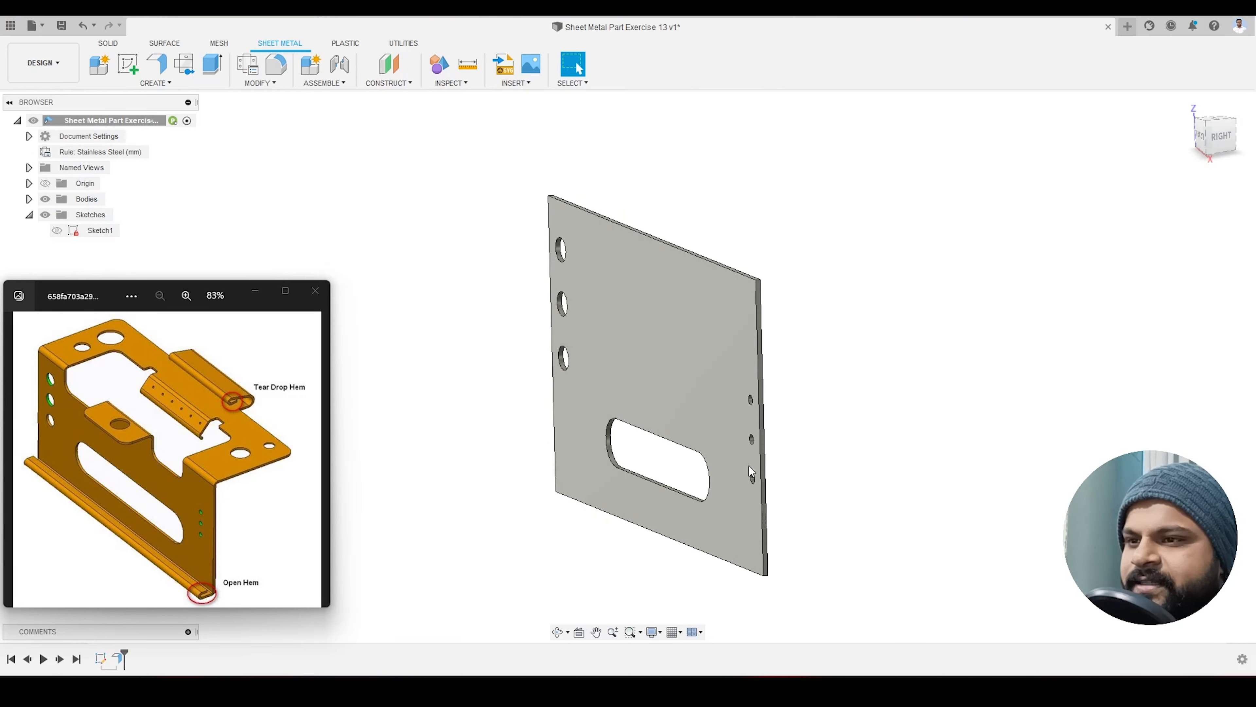
scroll(687, 514, up, 2)
scroll(698, 545, down, 1)
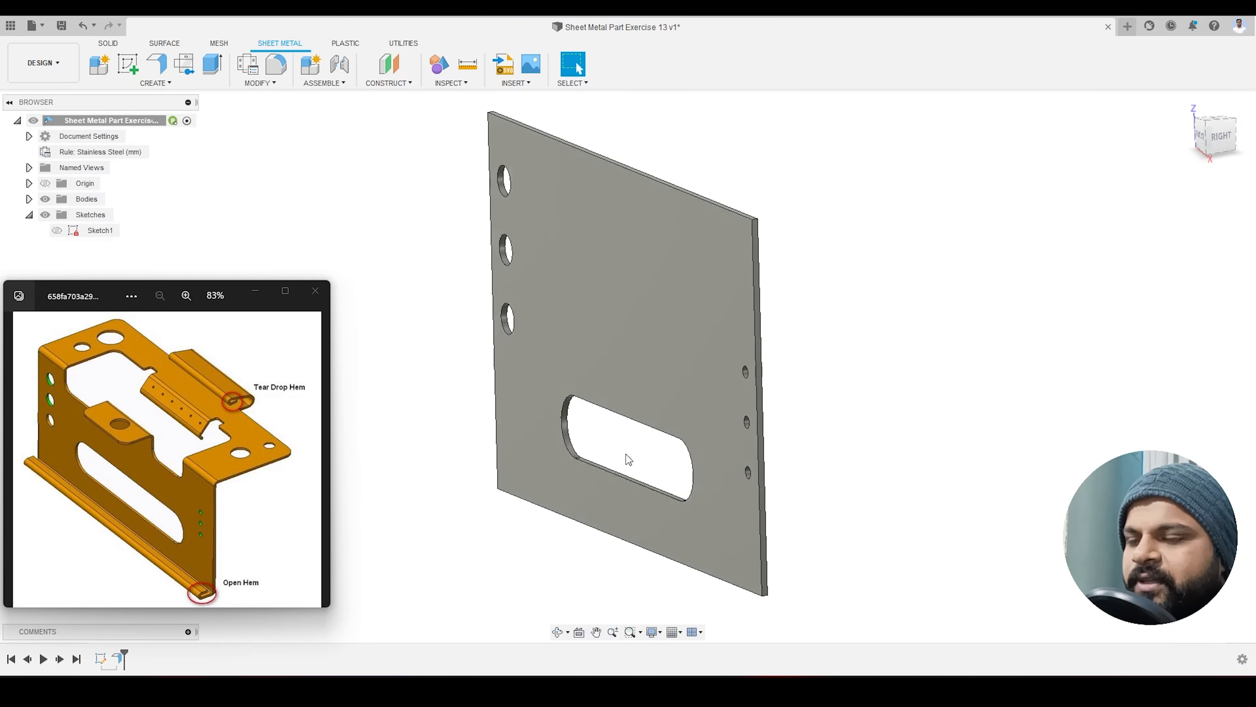
scroll(763, 607, up, 4)
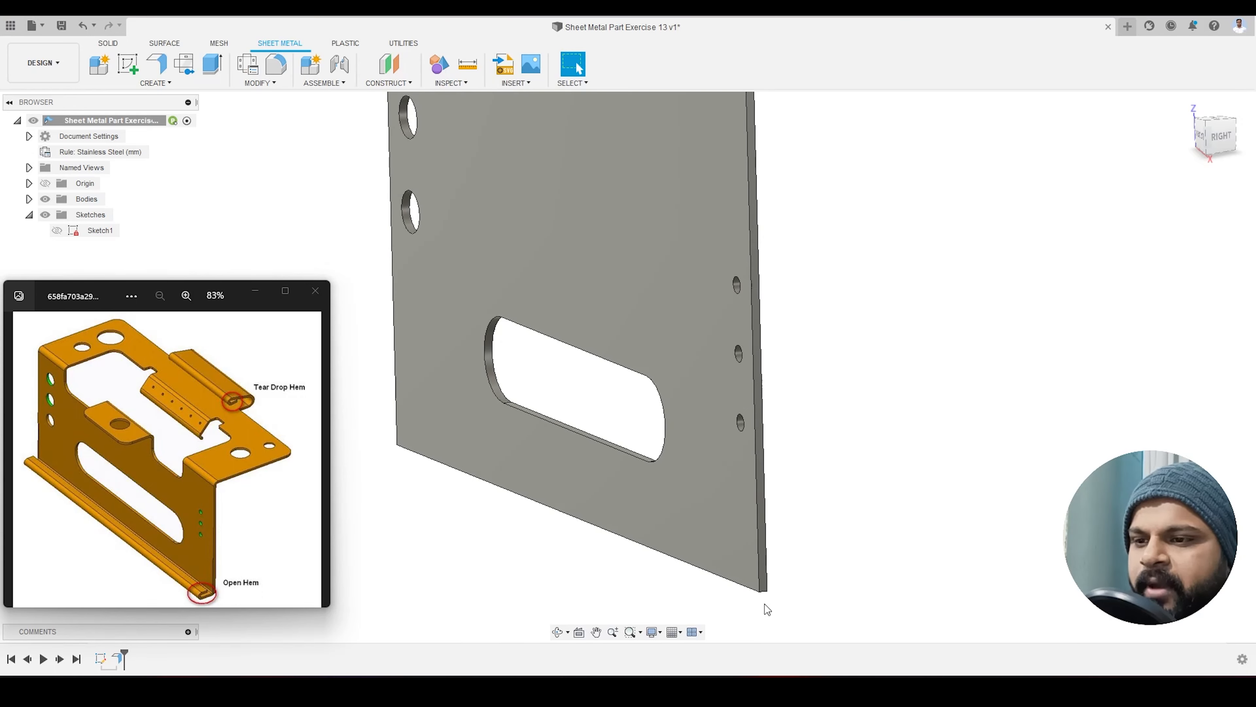
scroll(794, 601, down, 5)
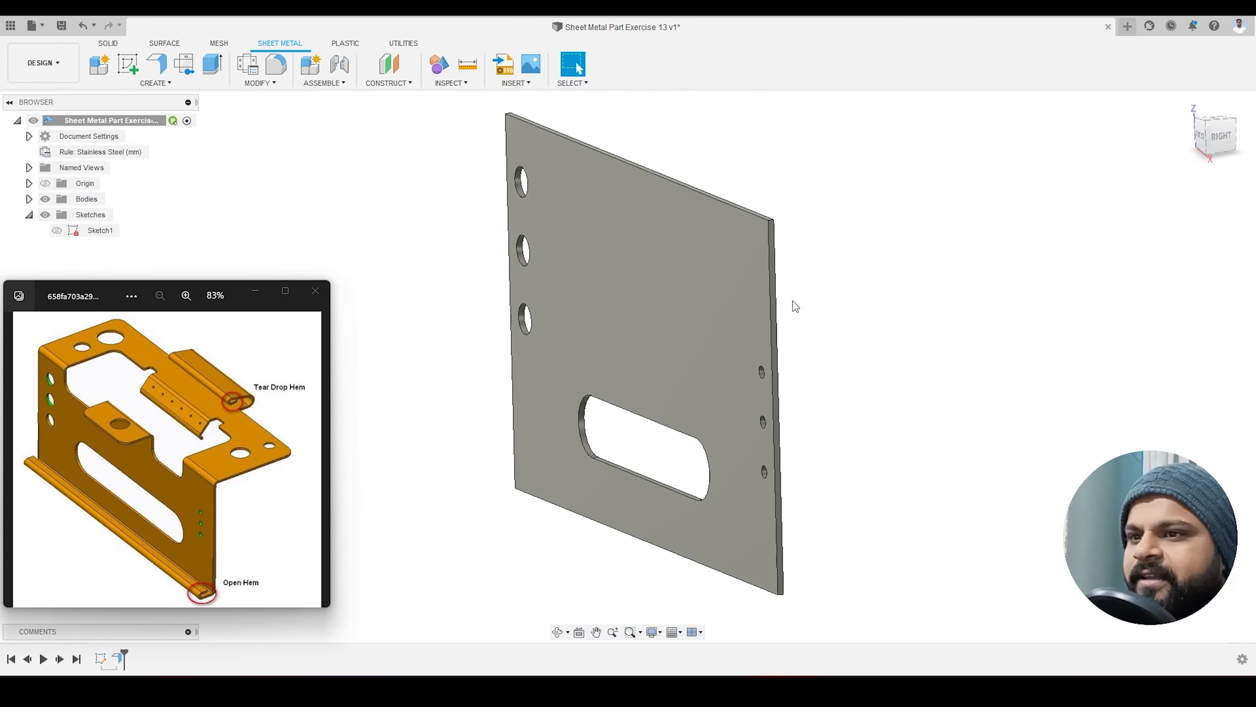
scroll(862, 462, up, 1)
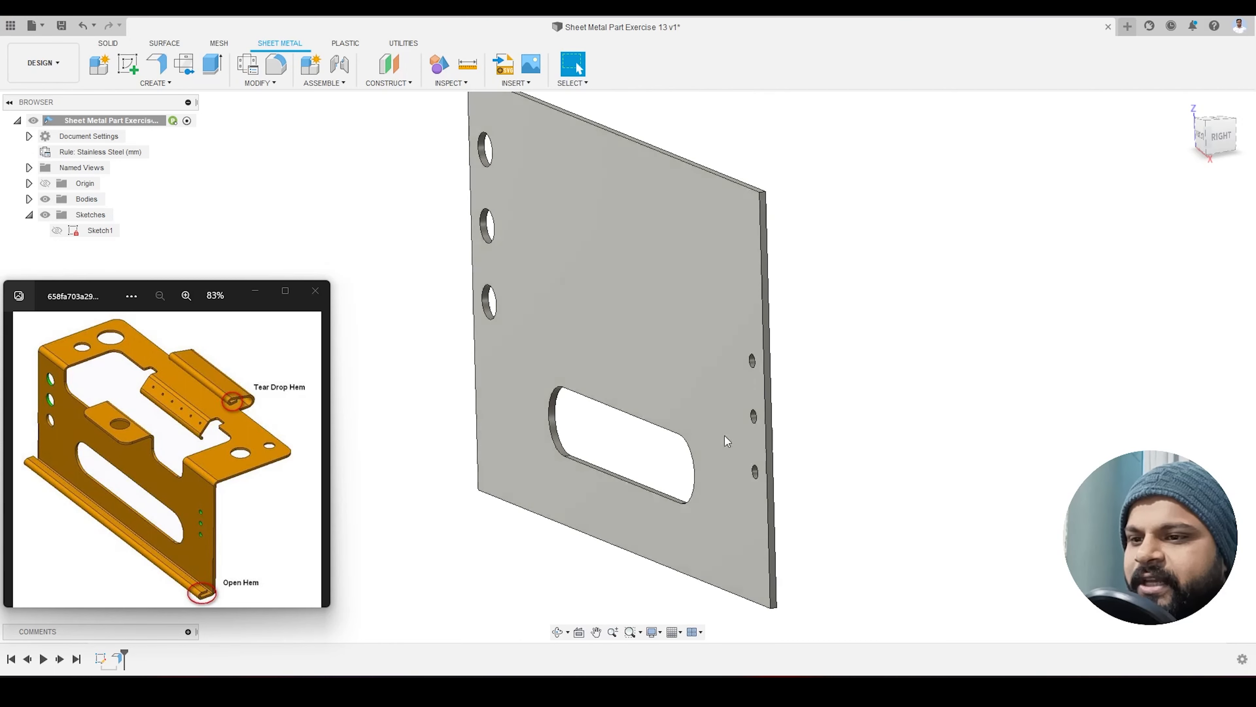
scroll(885, 411, down, 2)
scroll(900, 372, up, 1)
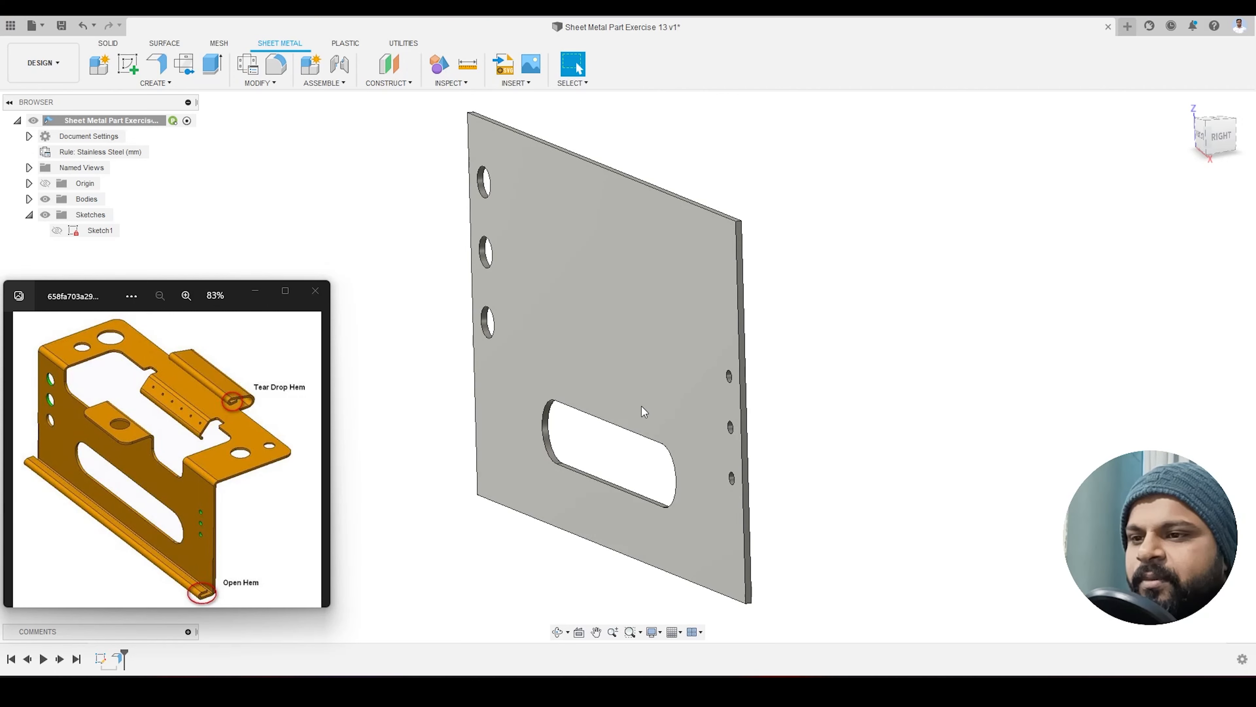
Step: Edit the design's Stainless Steel (mm) sheet metal rule to a thickness of 0.5 and save it
click(248, 66)
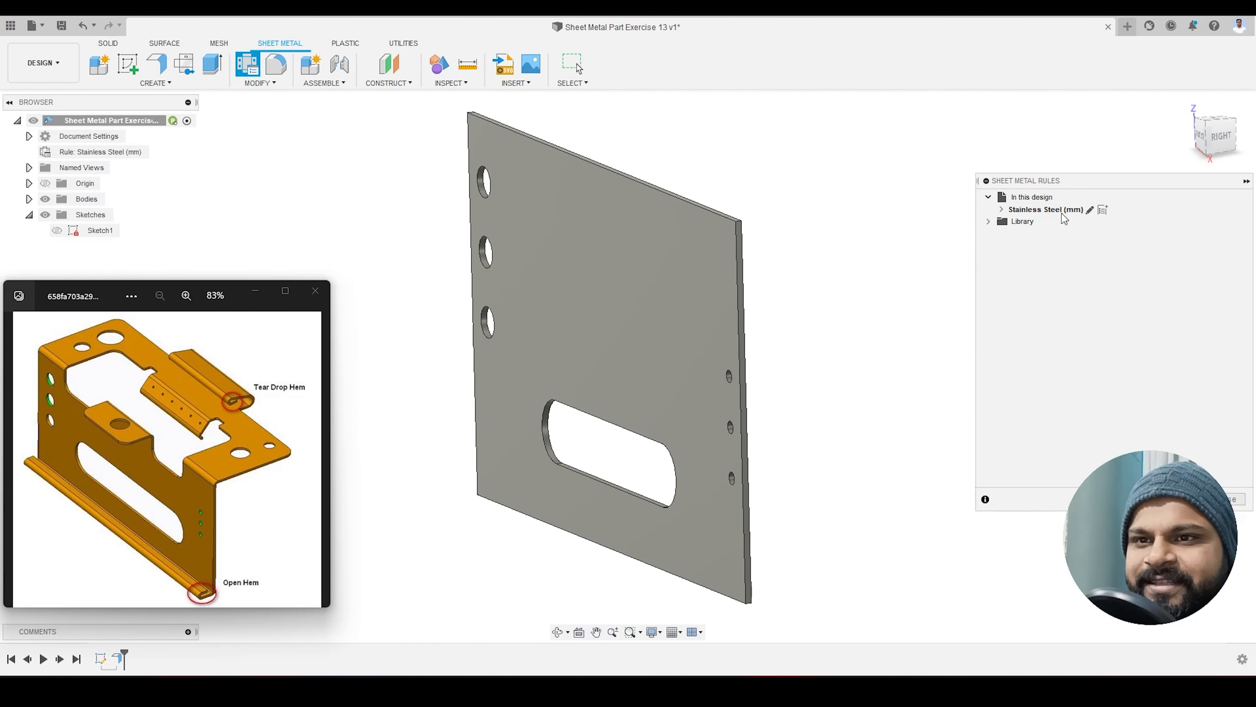
click(1090, 210)
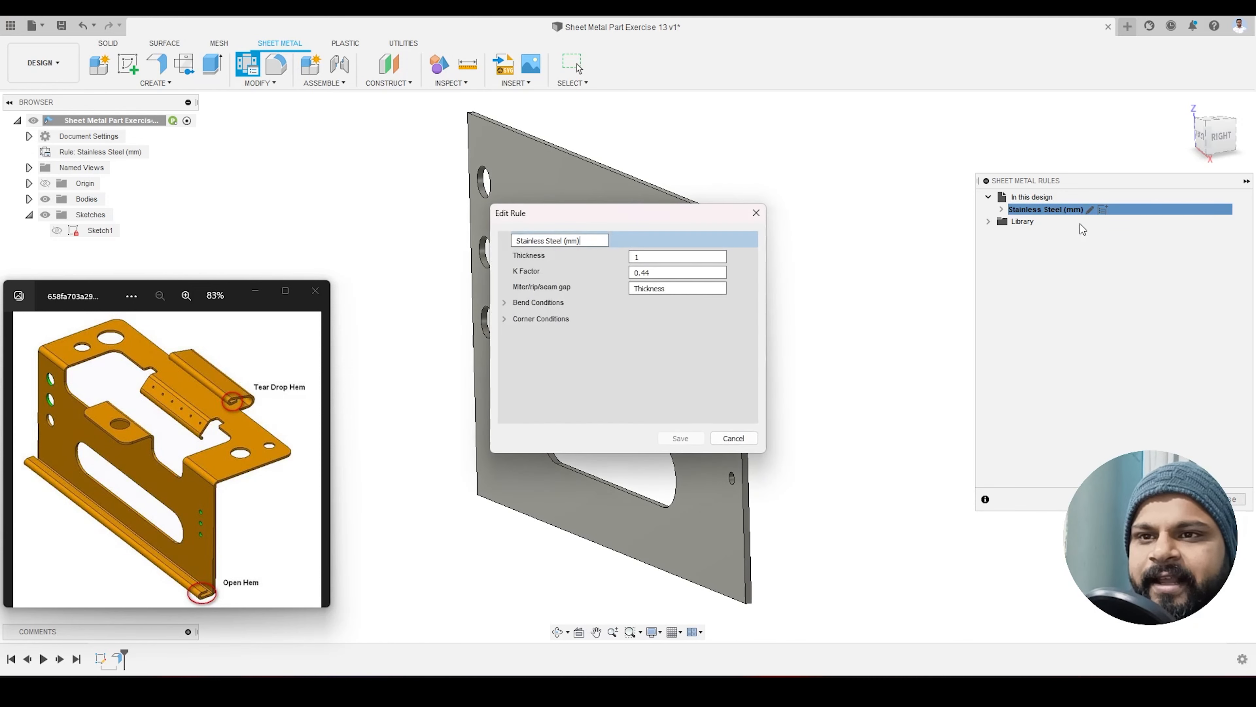
double_click(665, 258)
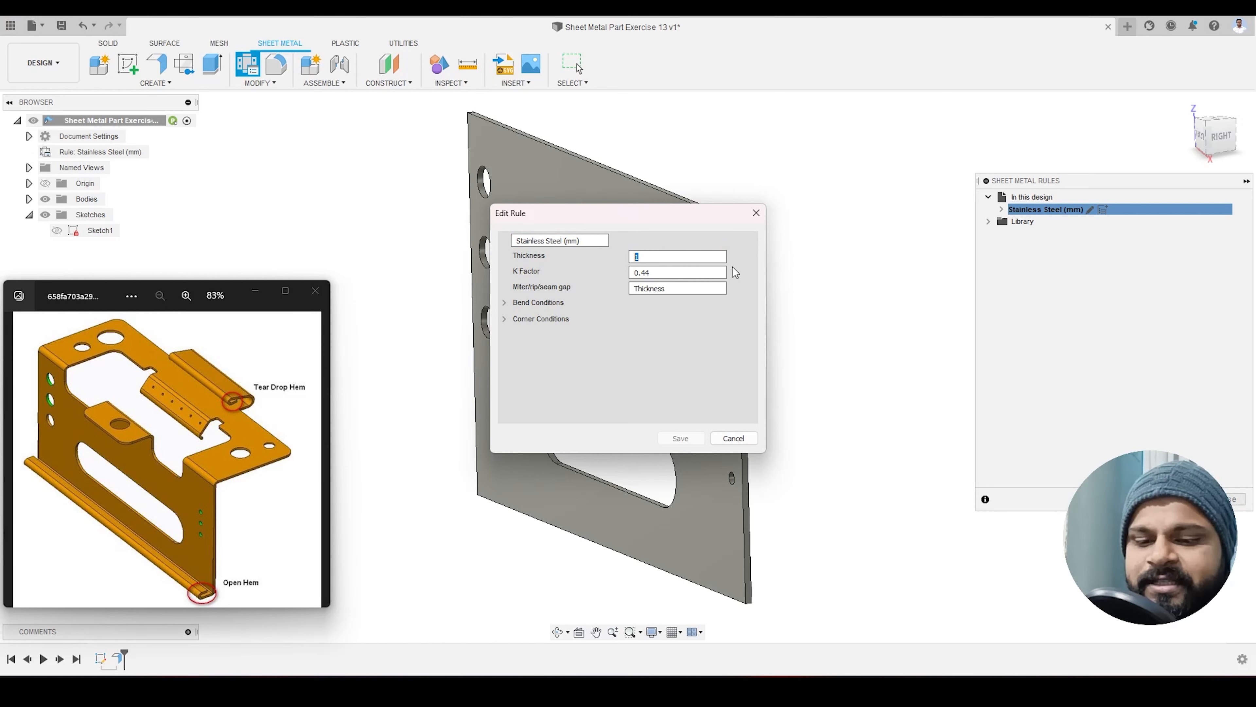
text(.5)
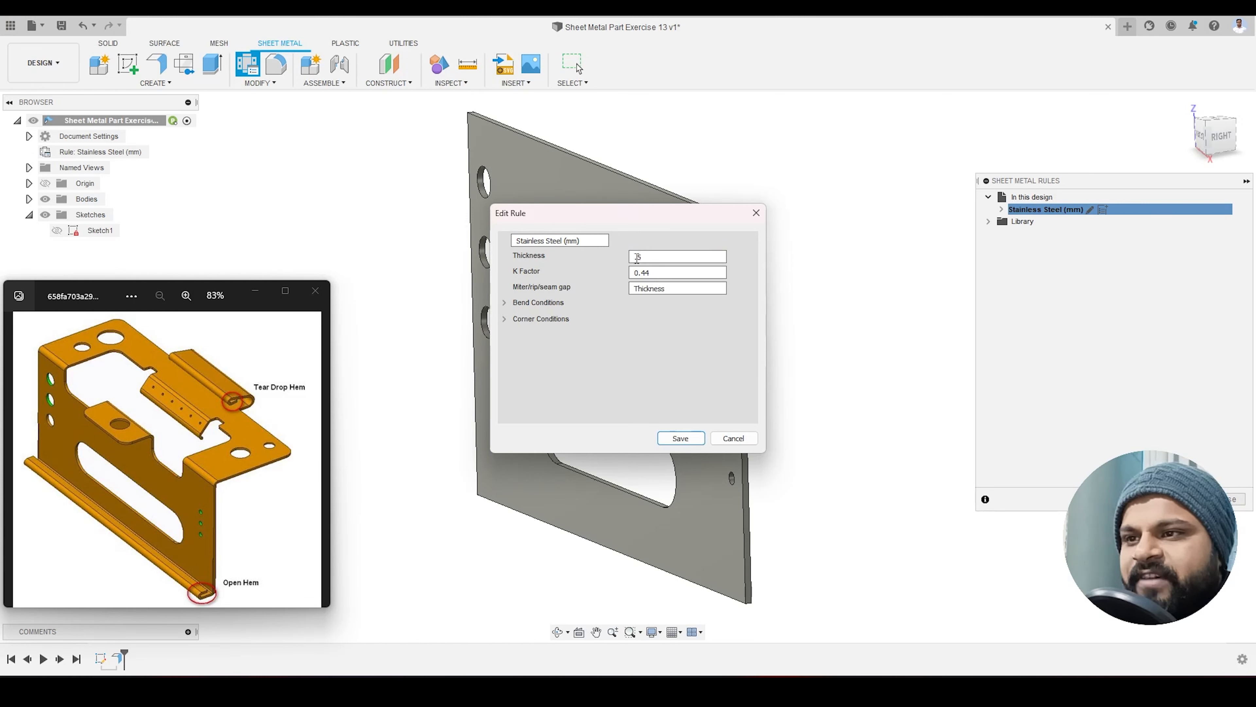
click(670, 439)
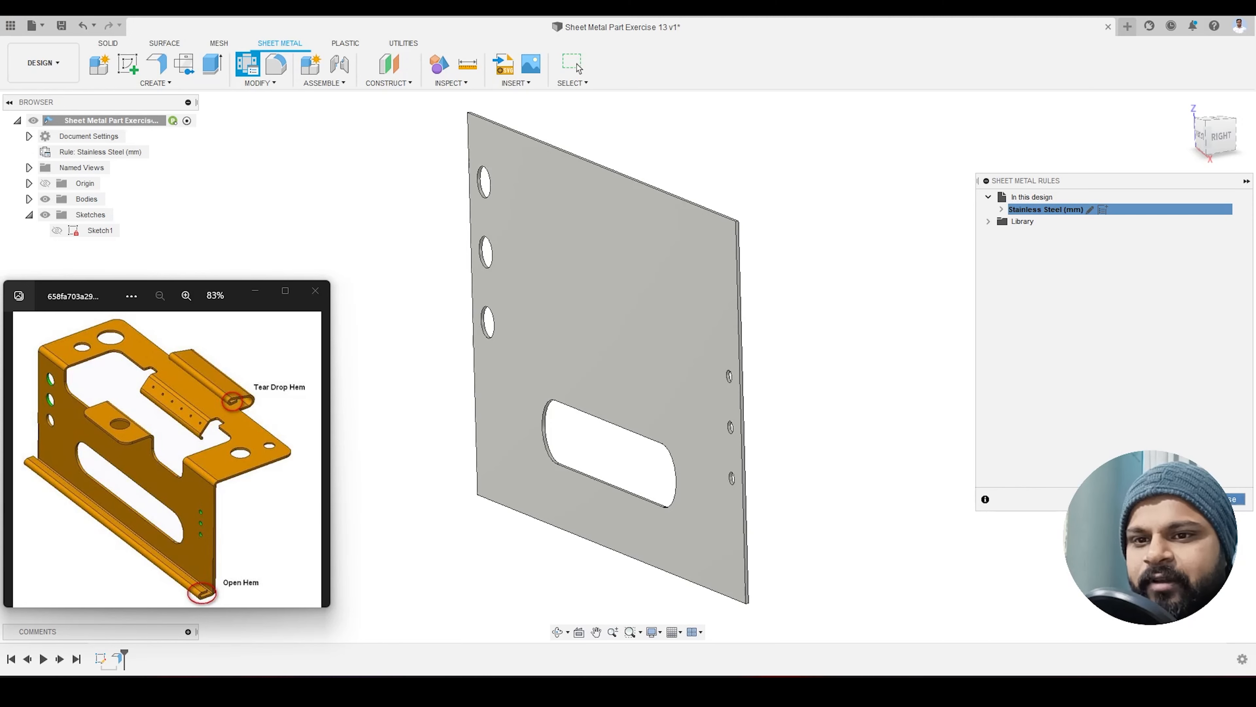
click(1231, 499)
Step: Start an edge flange on the plate's lower long edge and set its height to 3 mm
scroll(787, 524, down, 3)
scroll(714, 574, up, 4)
mouse_move(728, 574)
shift+middle_down()
mouse_move(718, 551)
mouse_move(721, 573)
shift+middle_up()
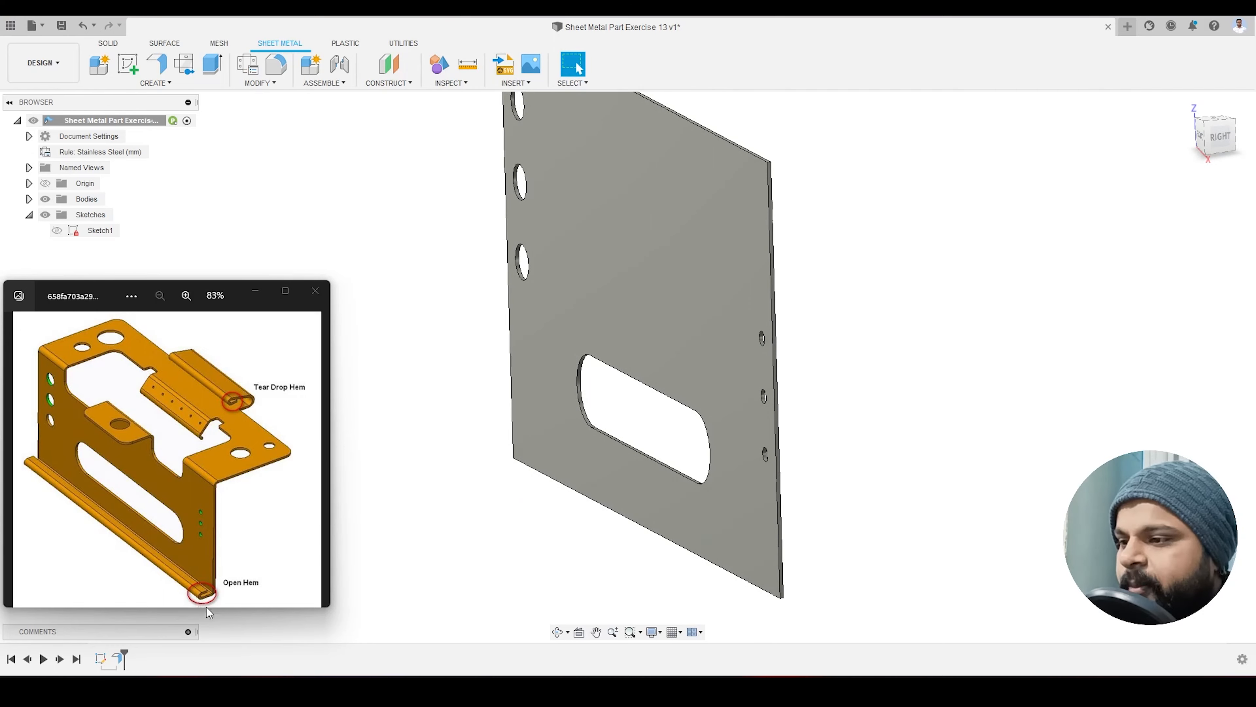
click(156, 64)
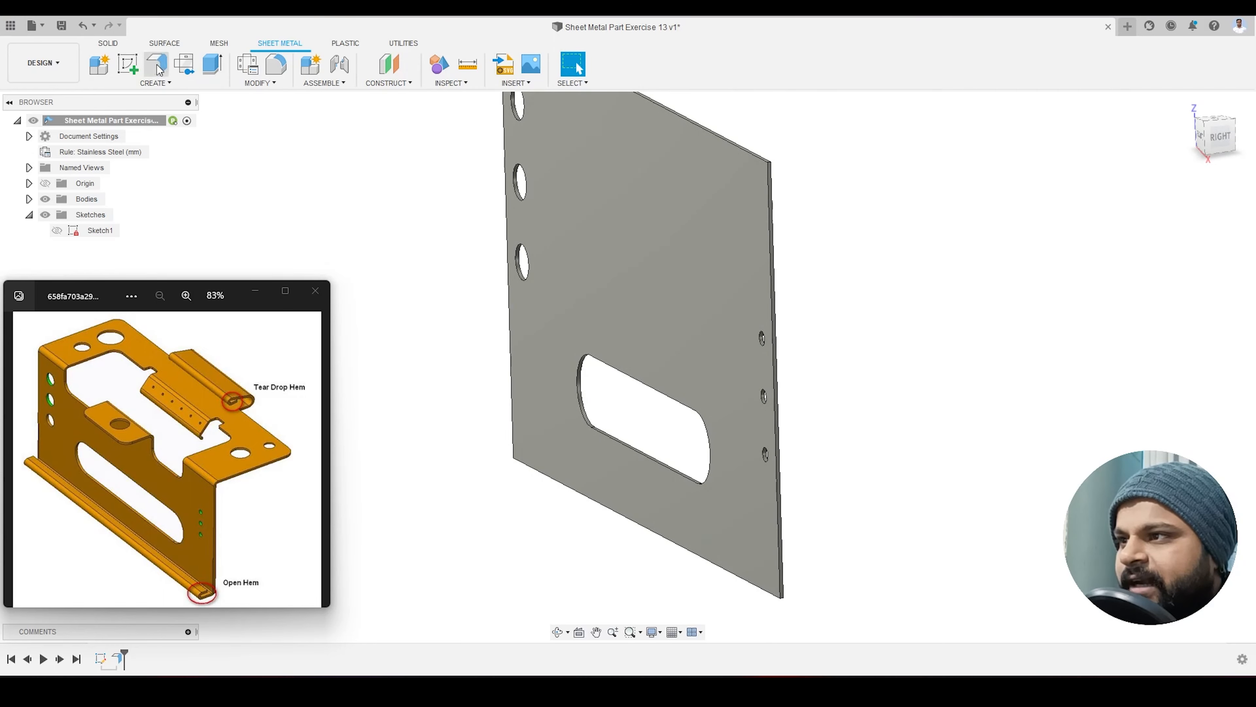
scroll(737, 589, up, 4)
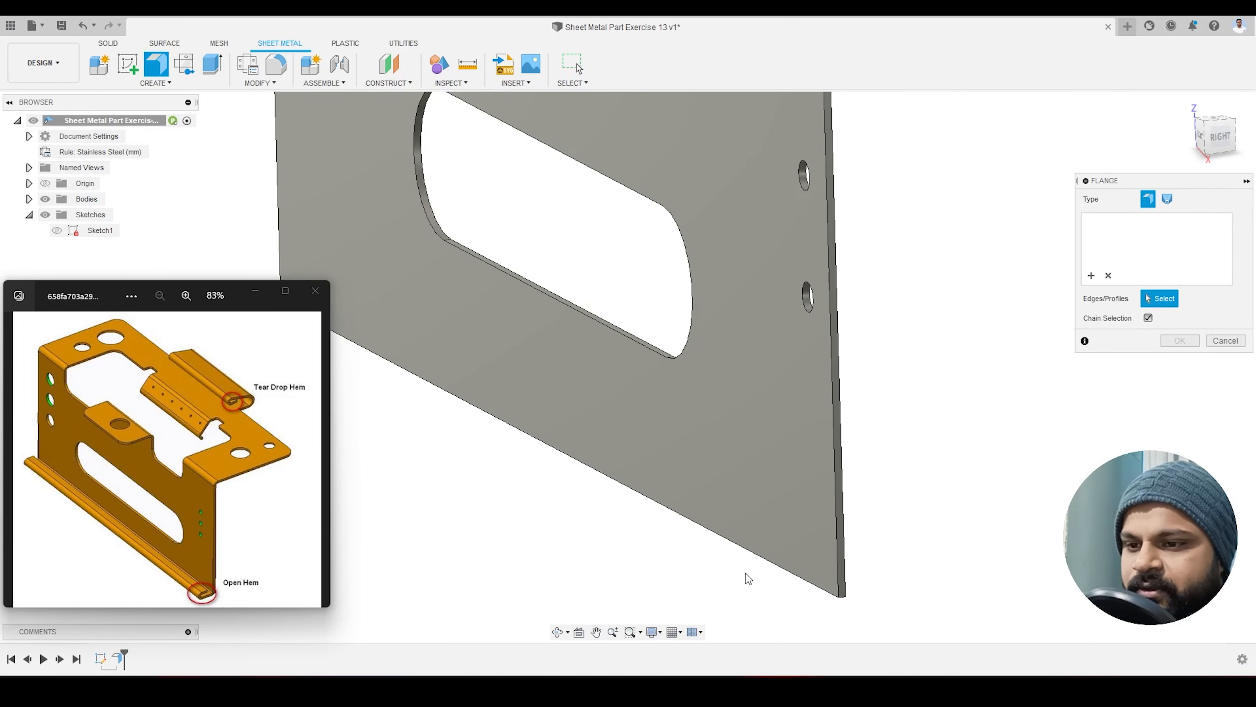
click(771, 563)
scroll(811, 545, down, 2)
drag(619, 480, 581, 484)
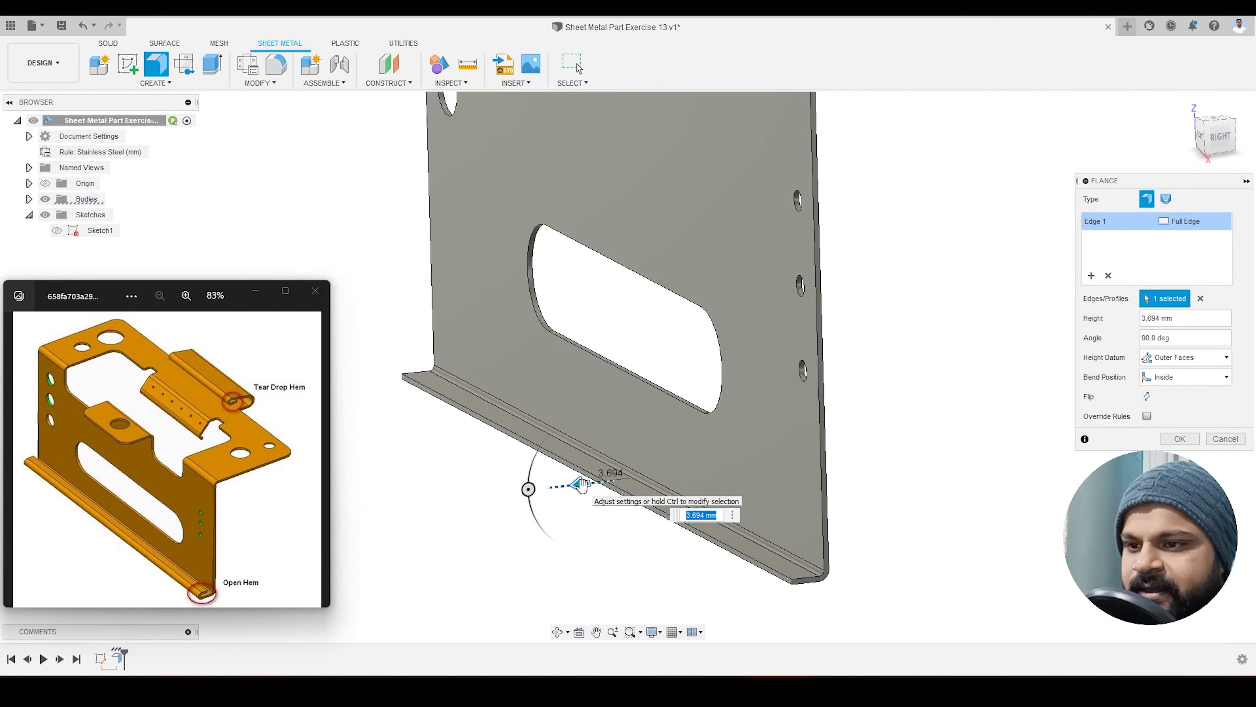
text(3)
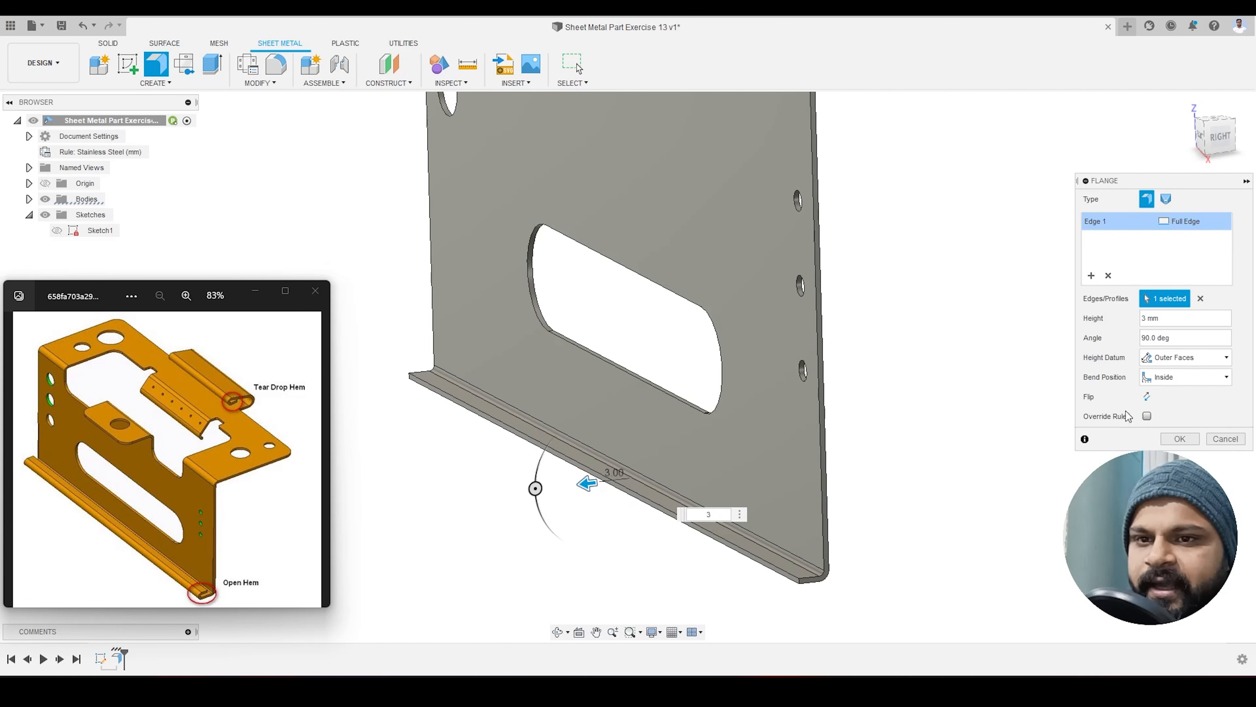
Step: Compare the Outer Faces and Tangent To Bend height datums for the lower edge flange, and set the datum to Inner Faces
scroll(796, 596, up, 4)
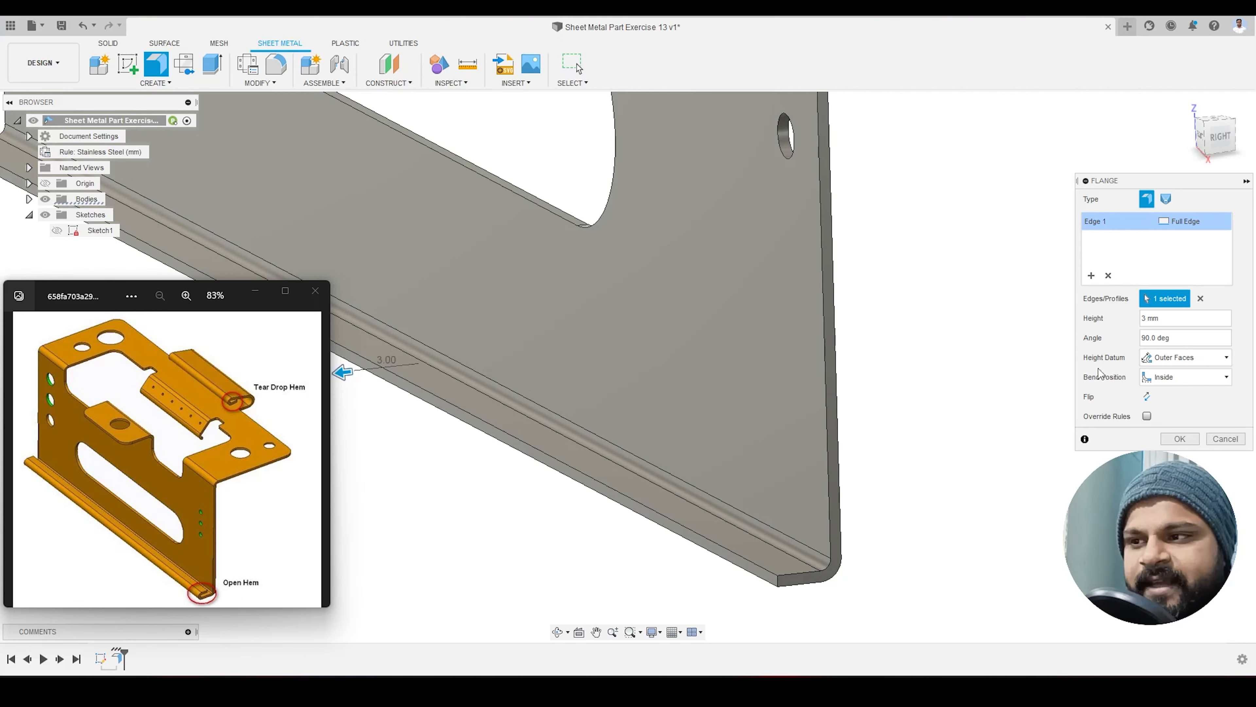
click(1189, 357)
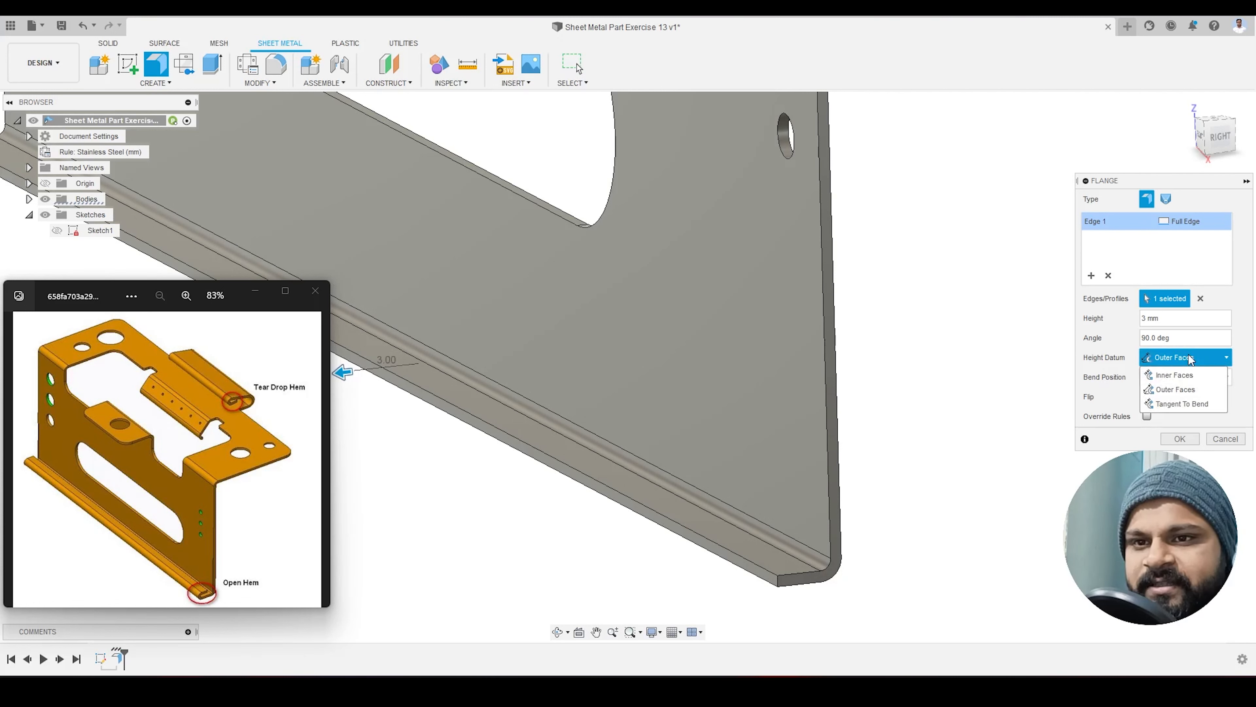
click(1179, 392)
click(1190, 357)
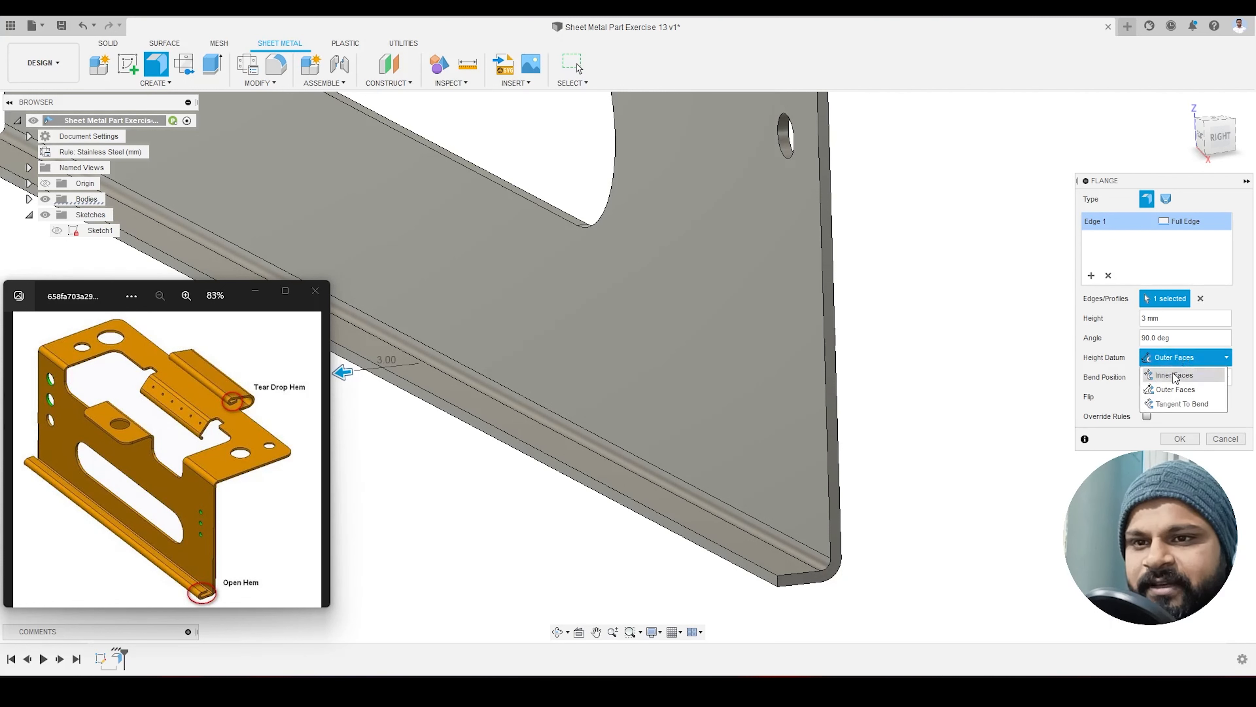
click(1182, 405)
click(1190, 358)
click(1182, 379)
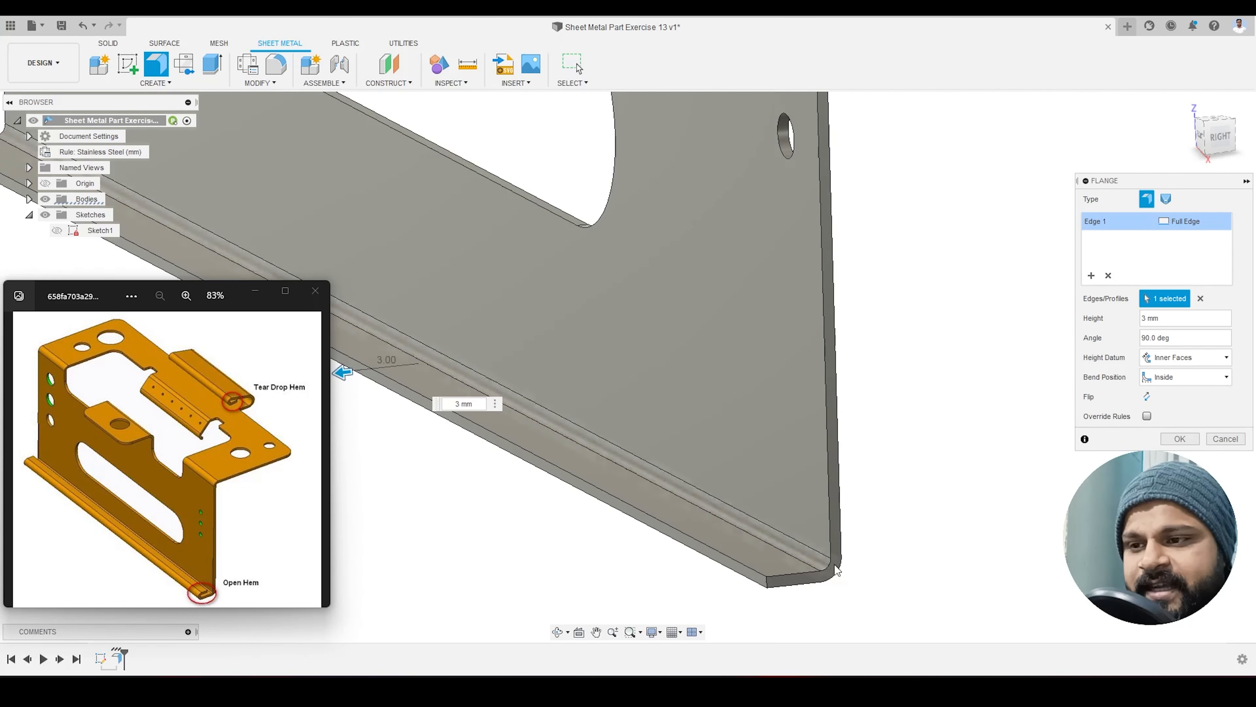
Step: Compare the Outside, Adjacent and Tangent bend positions, return to Inside, and preview the flange flipped before restoring its direction
click(1164, 381)
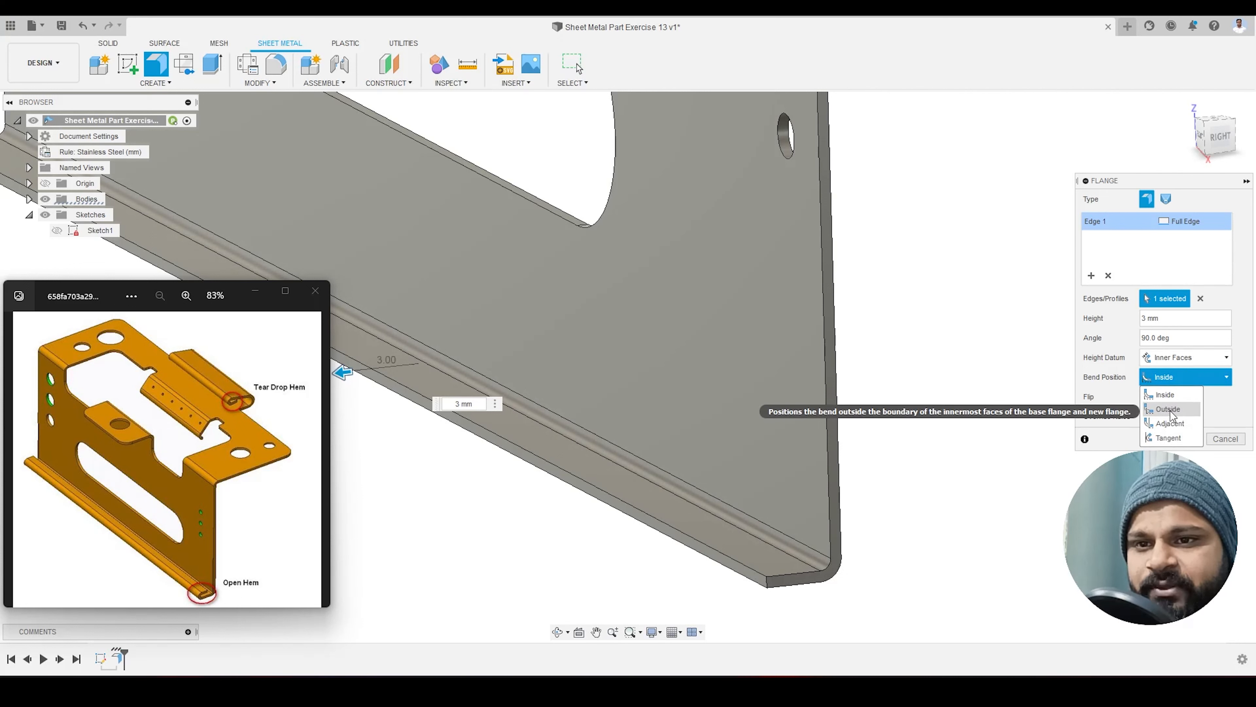
click(1169, 409)
click(1182, 377)
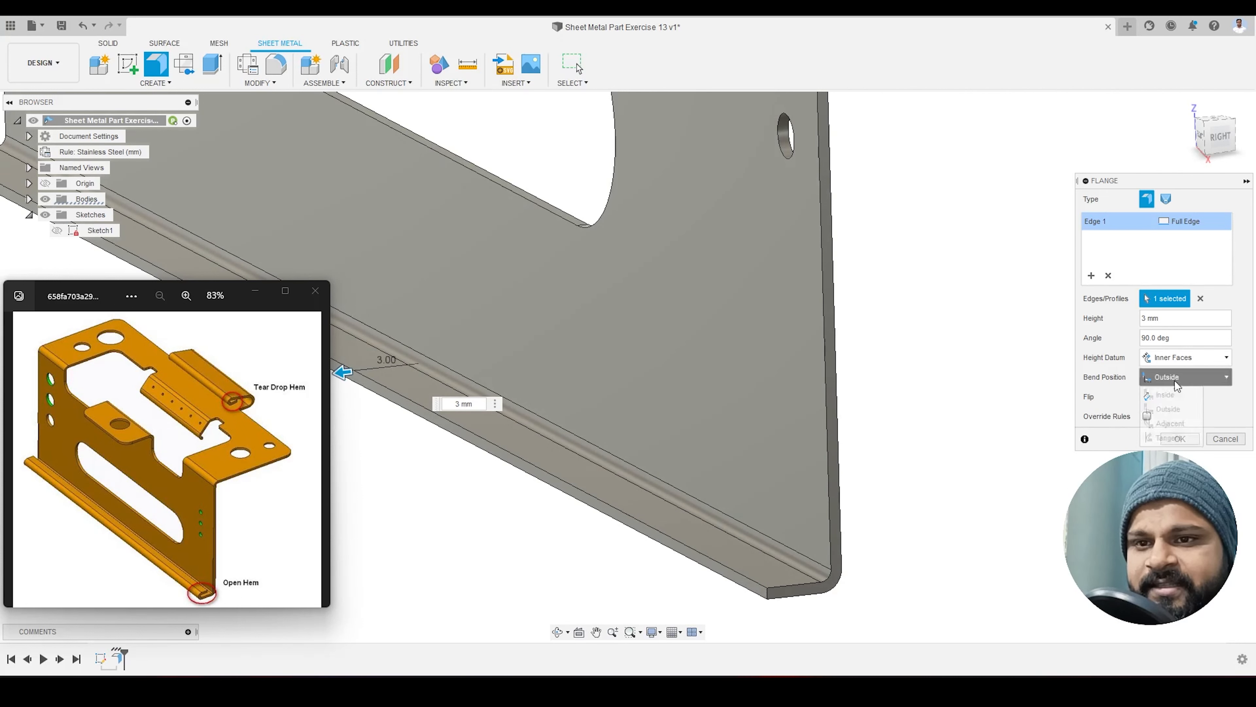
click(1159, 426)
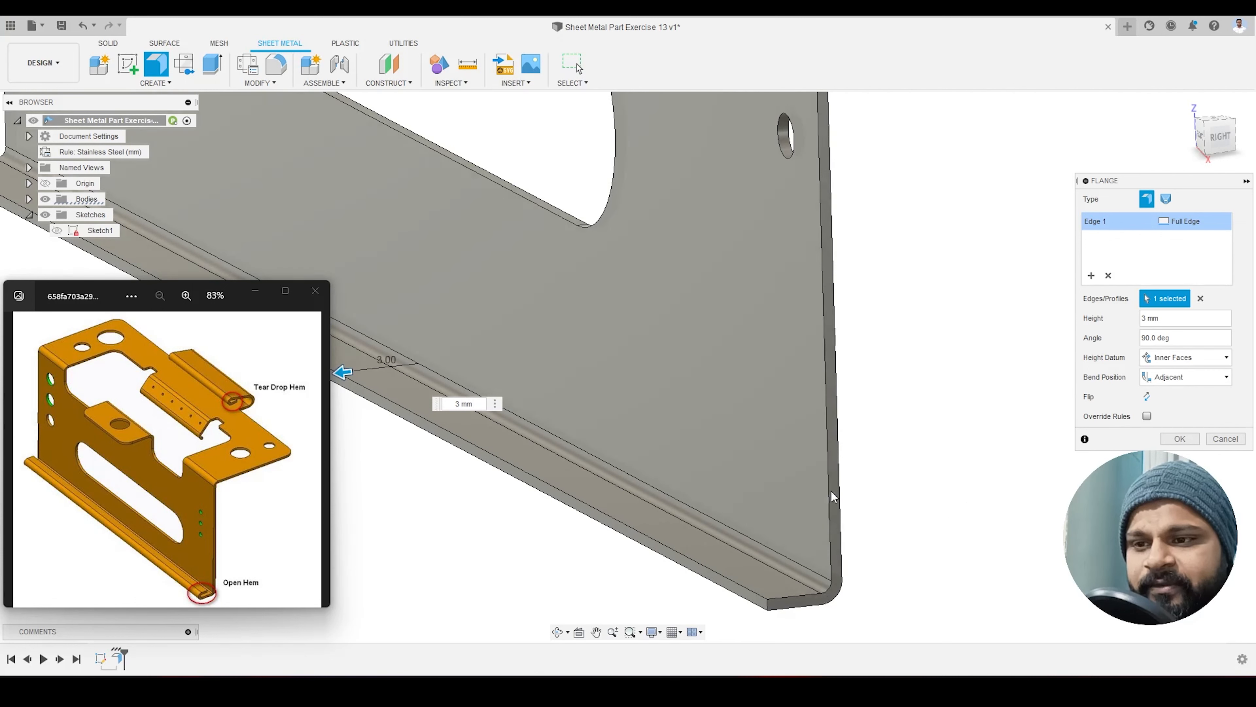
click(1187, 379)
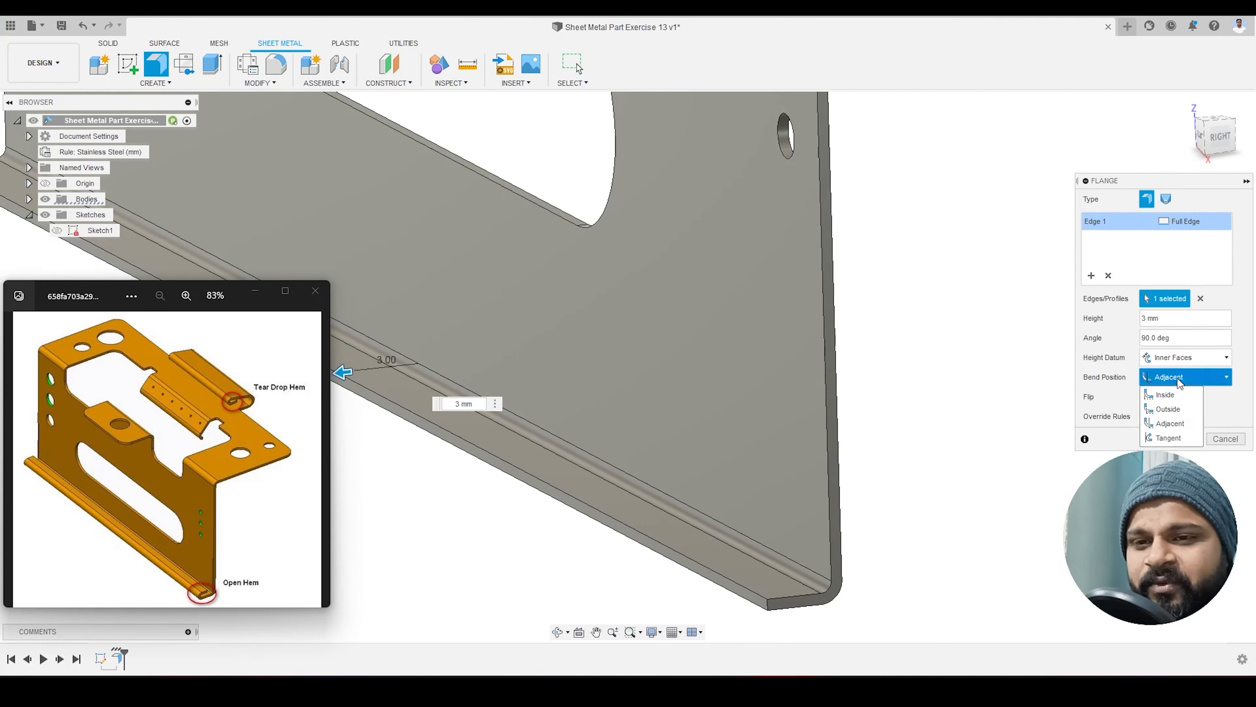
click(1160, 426)
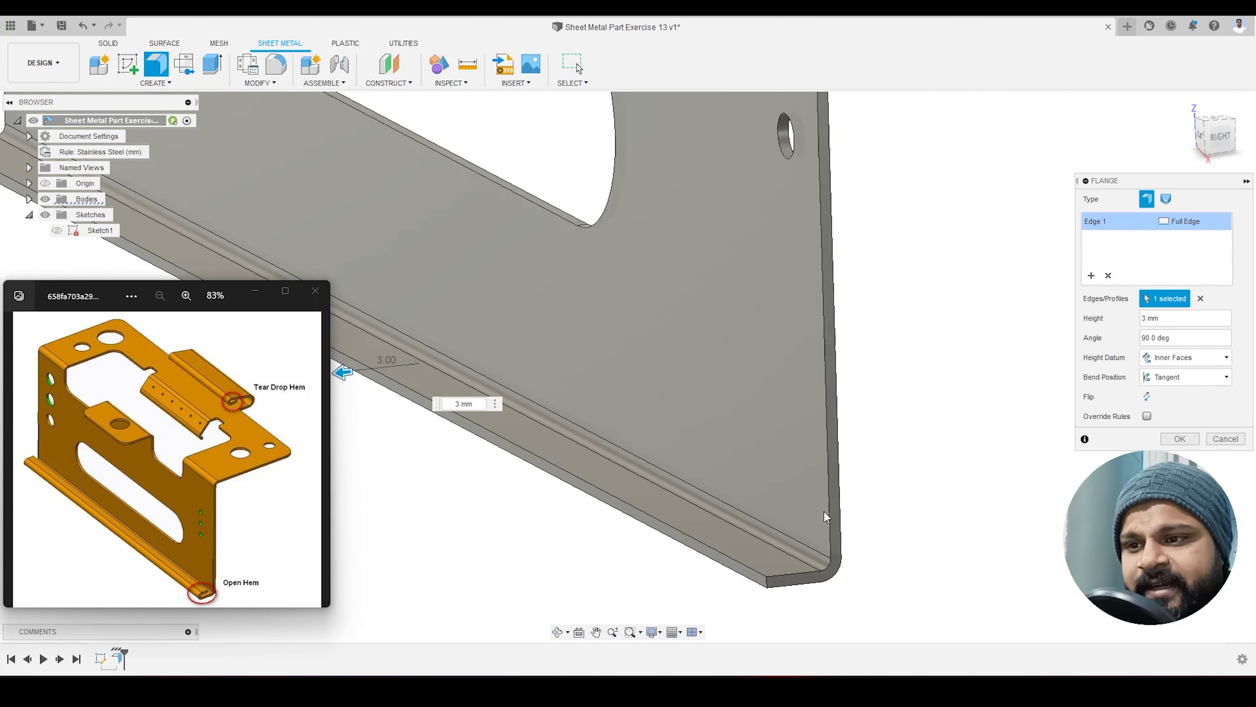
click(1166, 379)
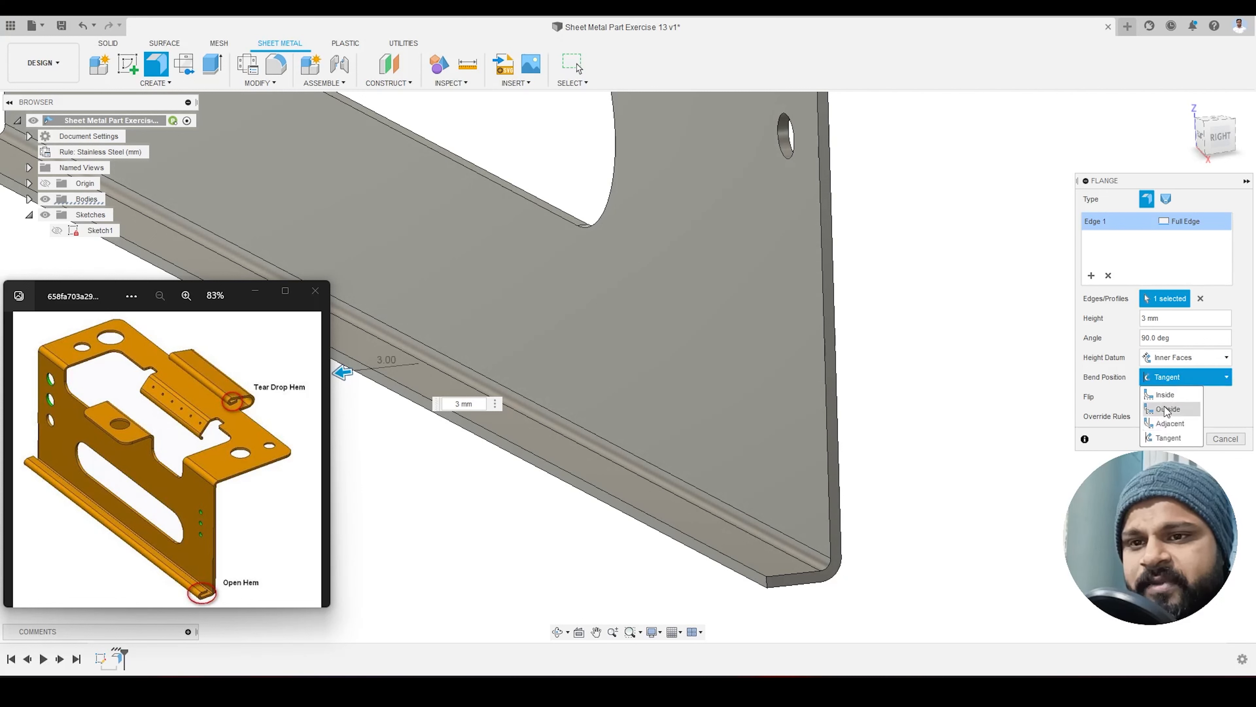
click(1170, 396)
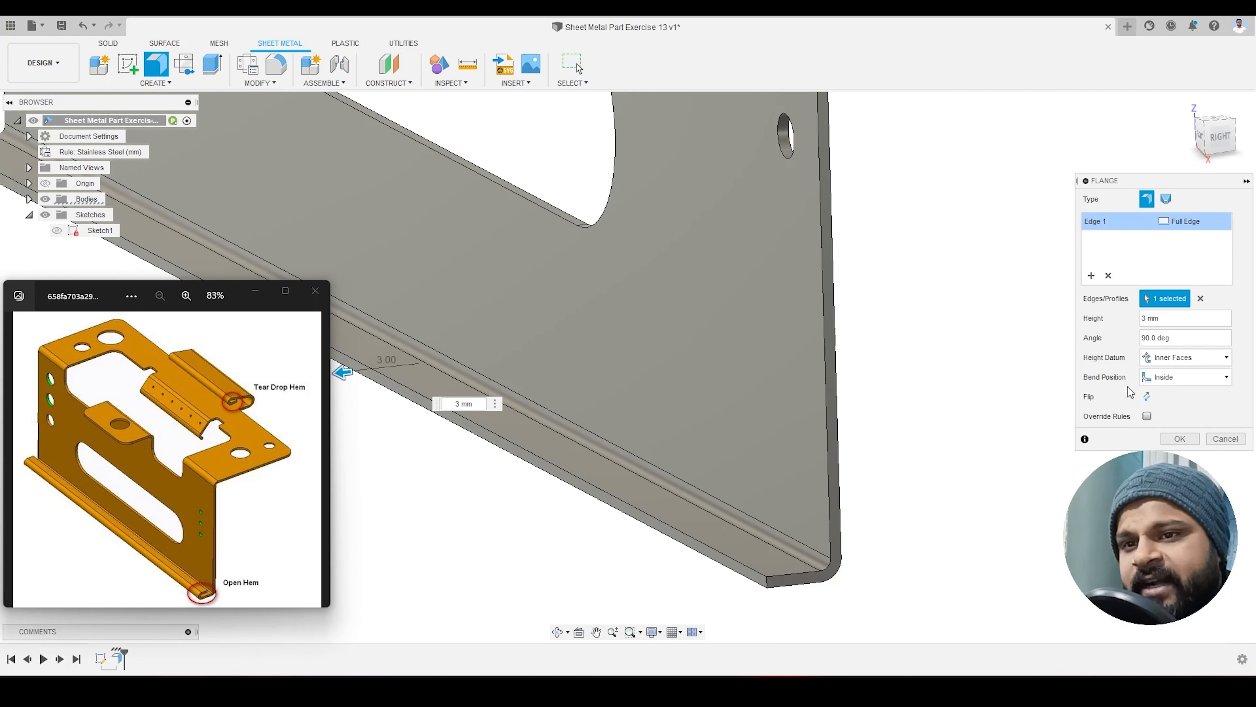
click(1146, 398)
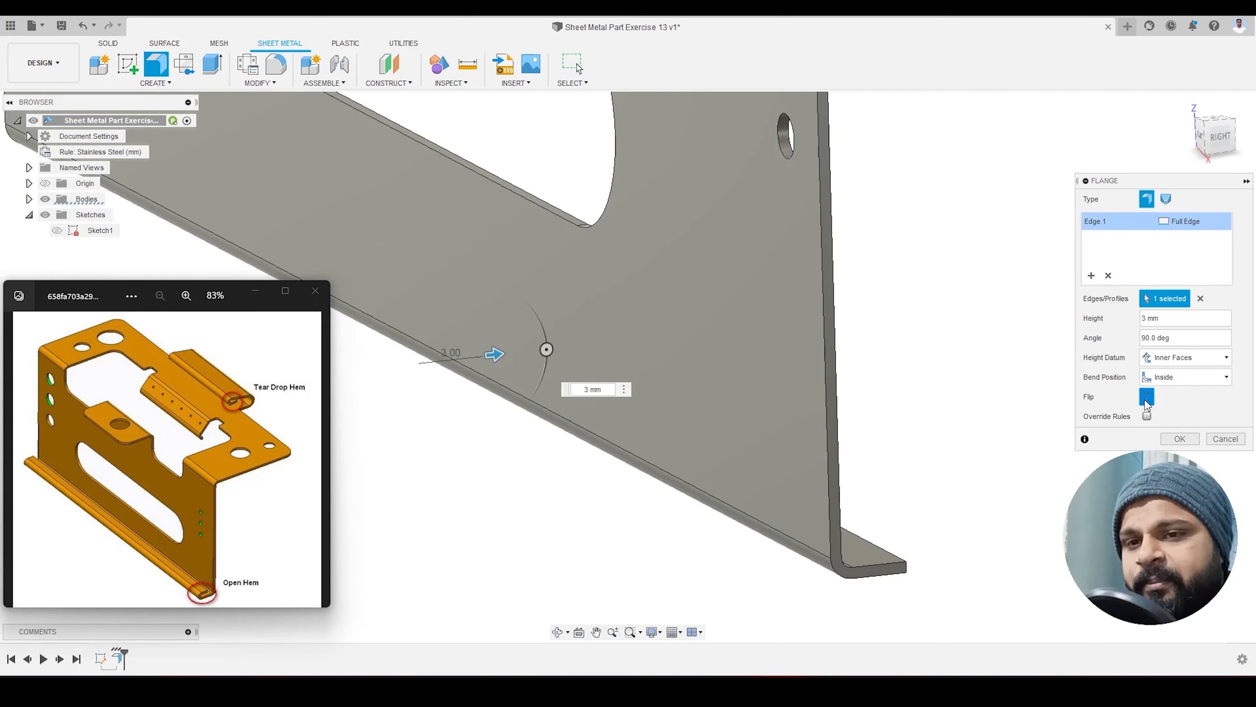
click(1147, 398)
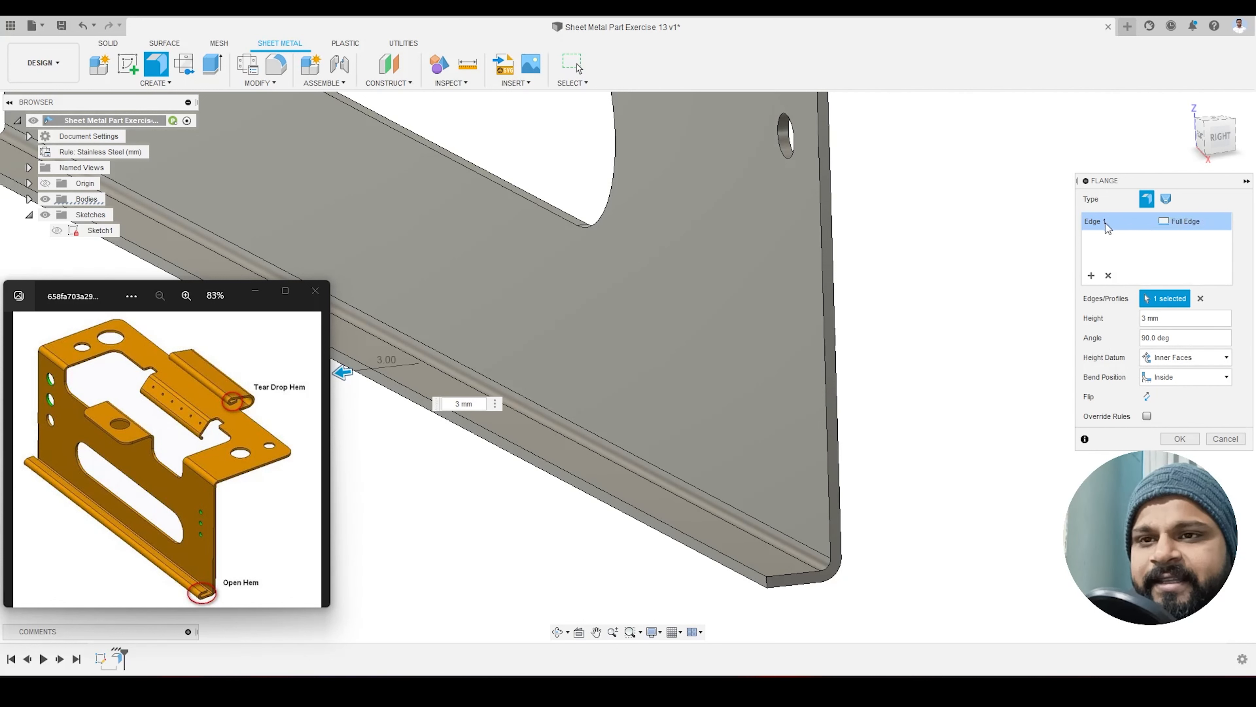
Step: Try a Symmetric width for the lower edge flange at distances of about 30 mm and 17.7 mm, and return it to Full Edge
scroll(972, 487, down, 5)
scroll(884, 469, up, 3)
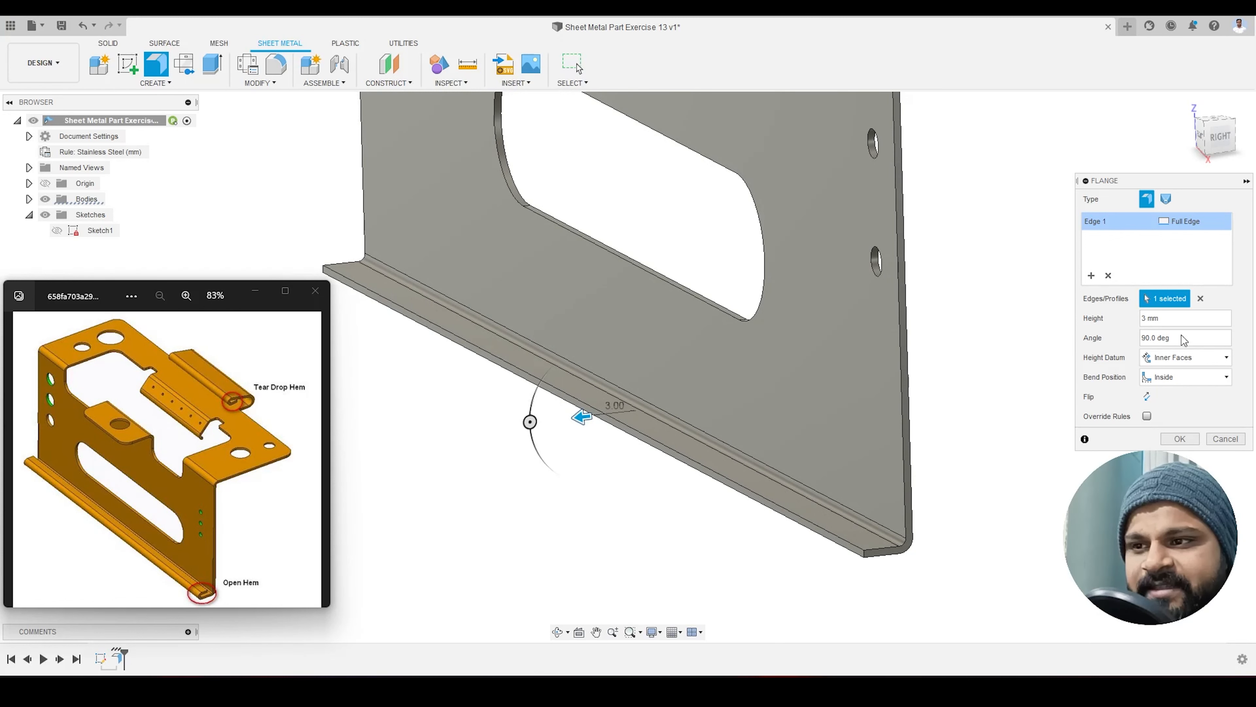
click(1202, 226)
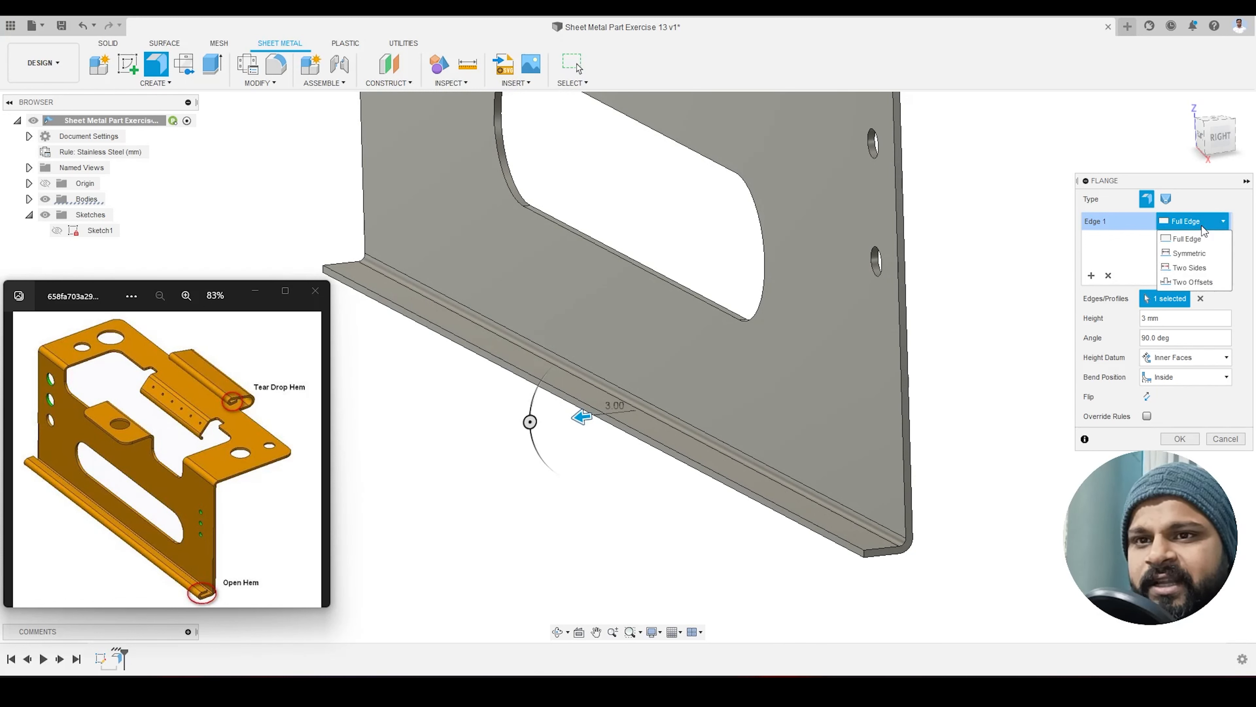
click(1190, 254)
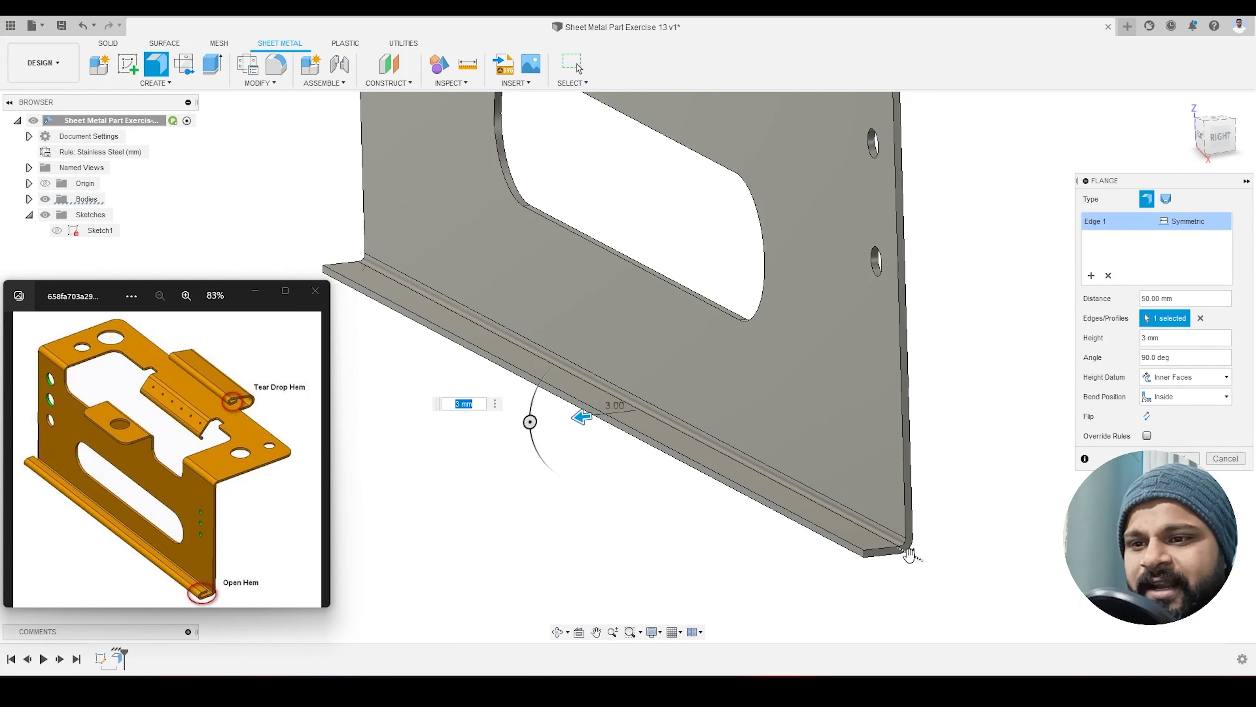
drag(910, 554, 800, 500)
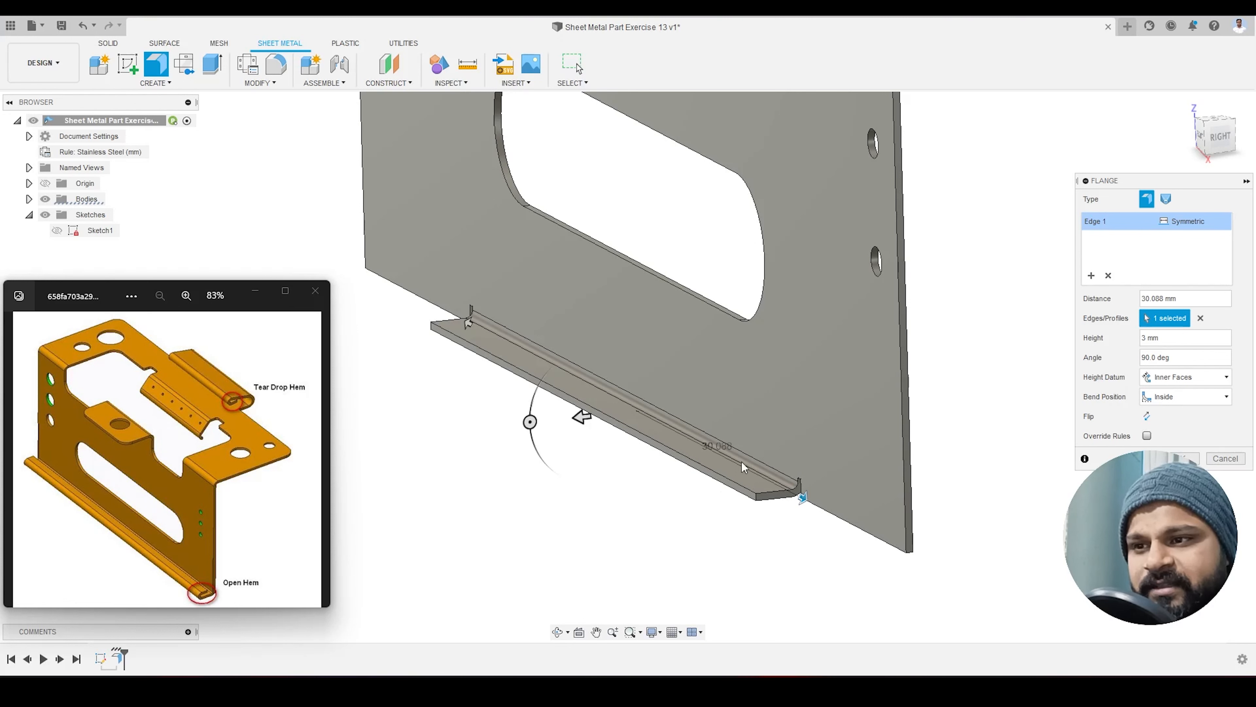
drag(802, 497, 735, 462)
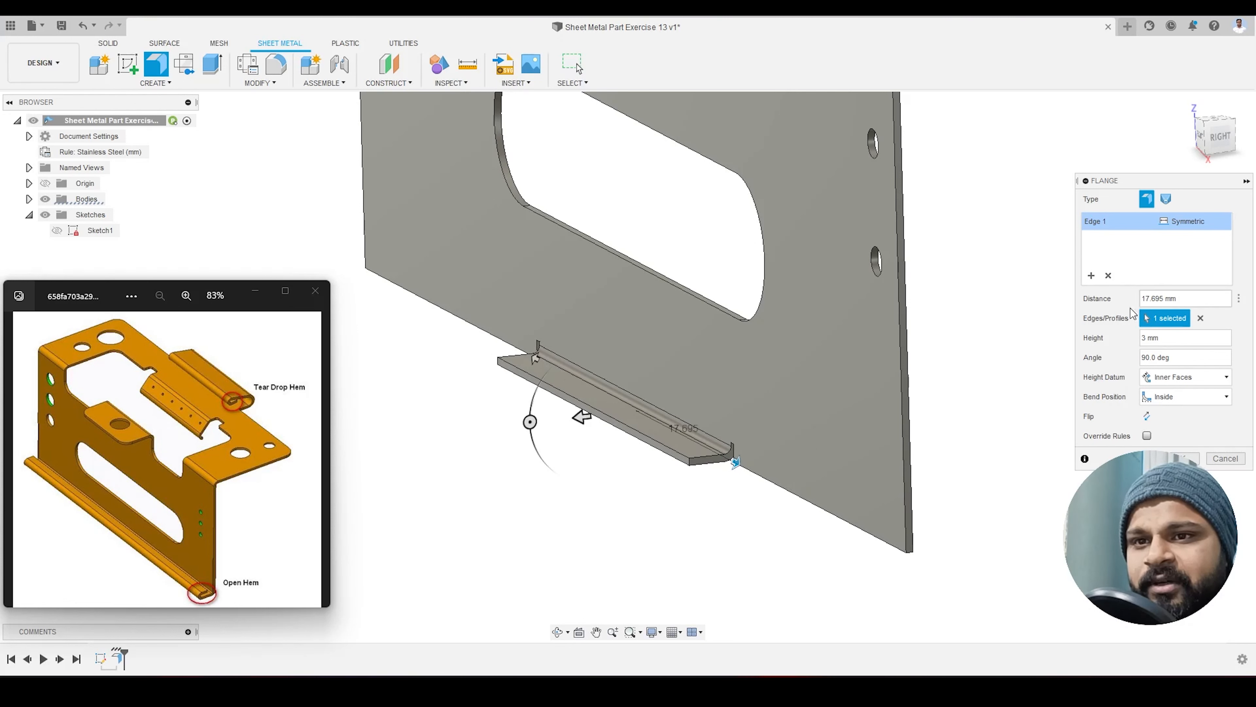
click(1190, 222)
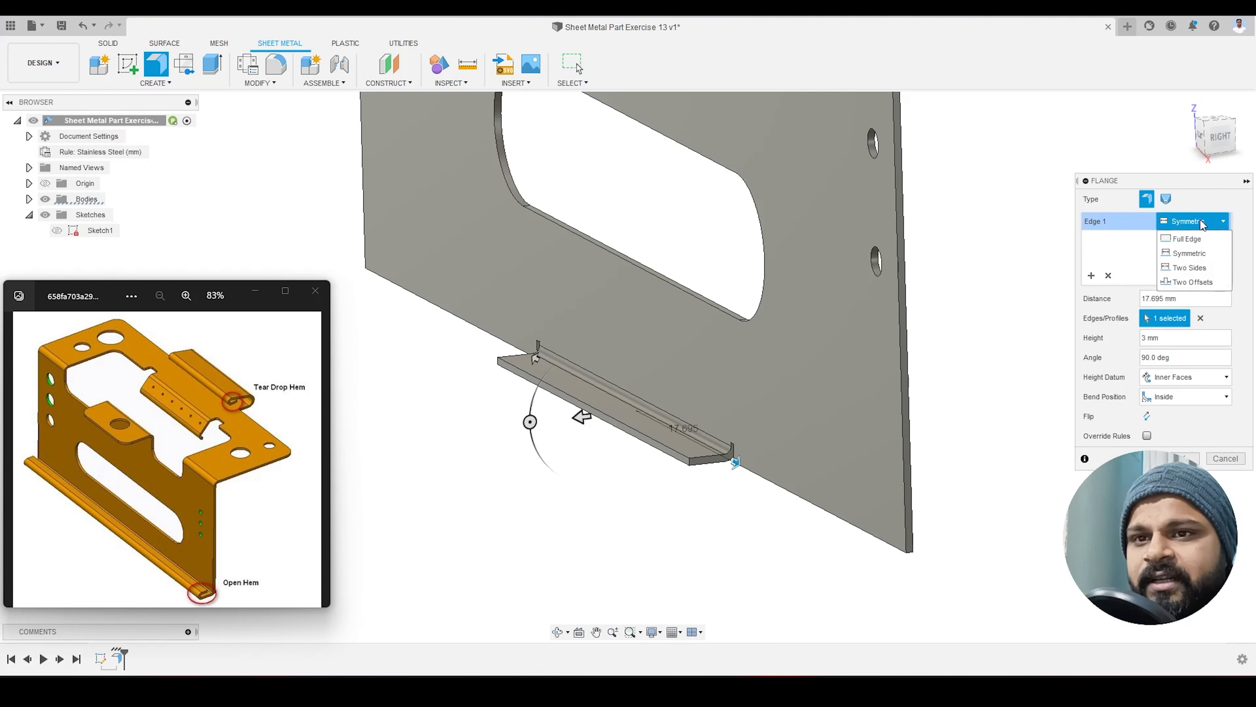
click(1187, 239)
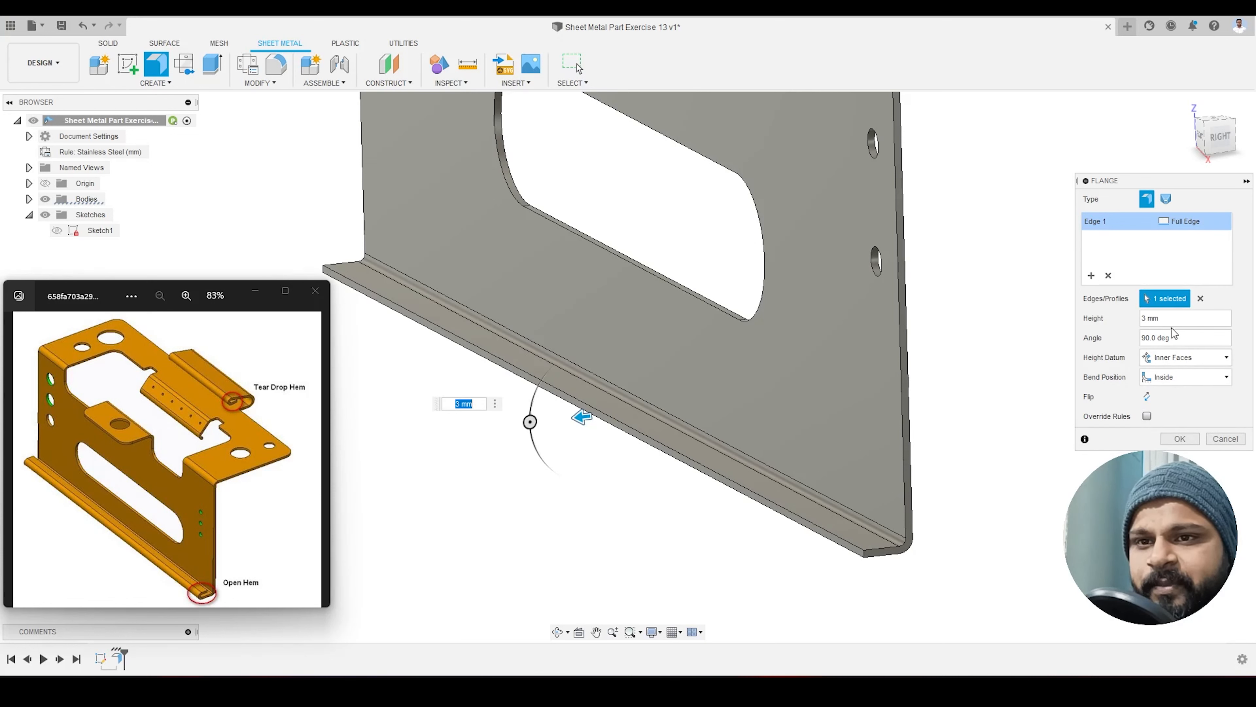
Step: Finish the 3 mm edge flange along the full length of the plate's lower edge
click(1180, 438)
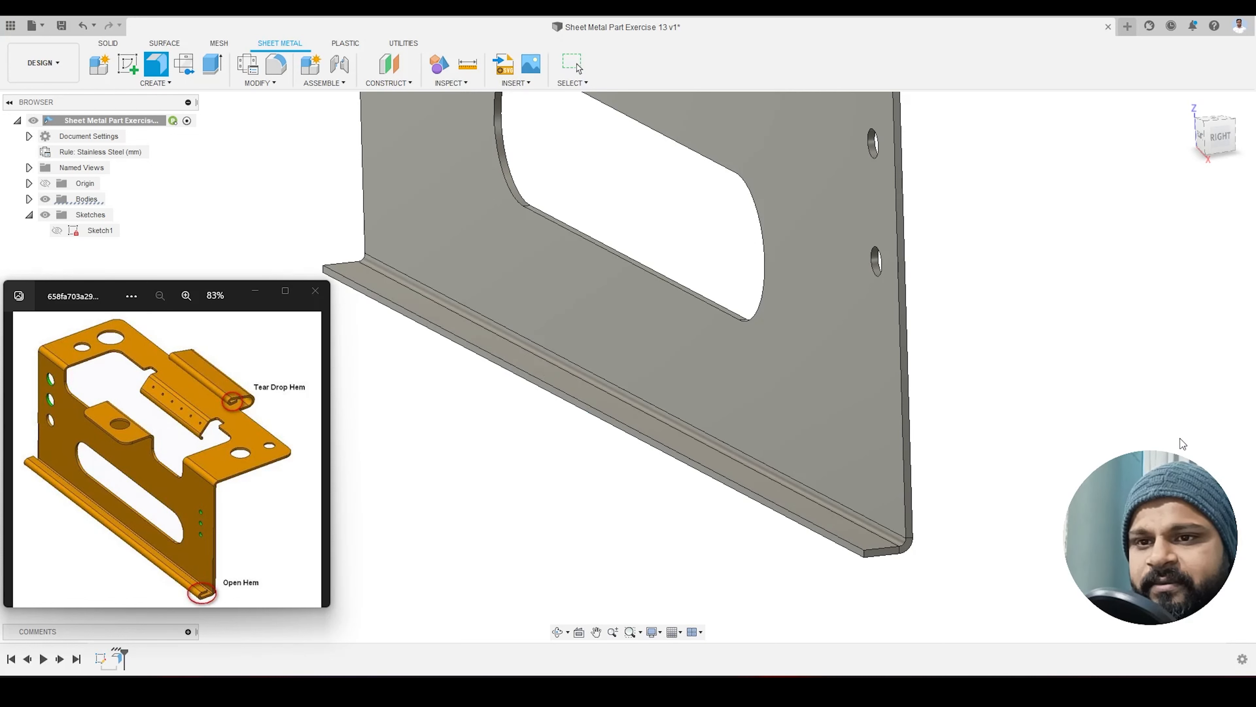
scroll(973, 511, up, 2)
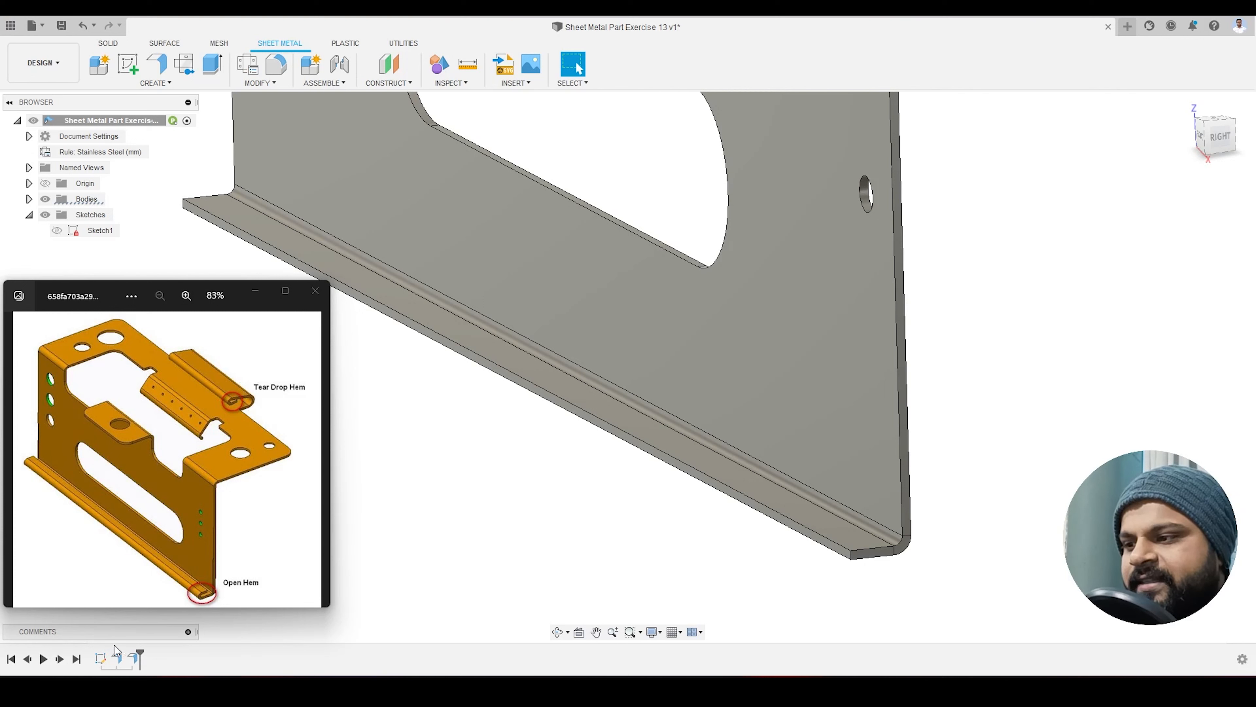
right_click(133, 659)
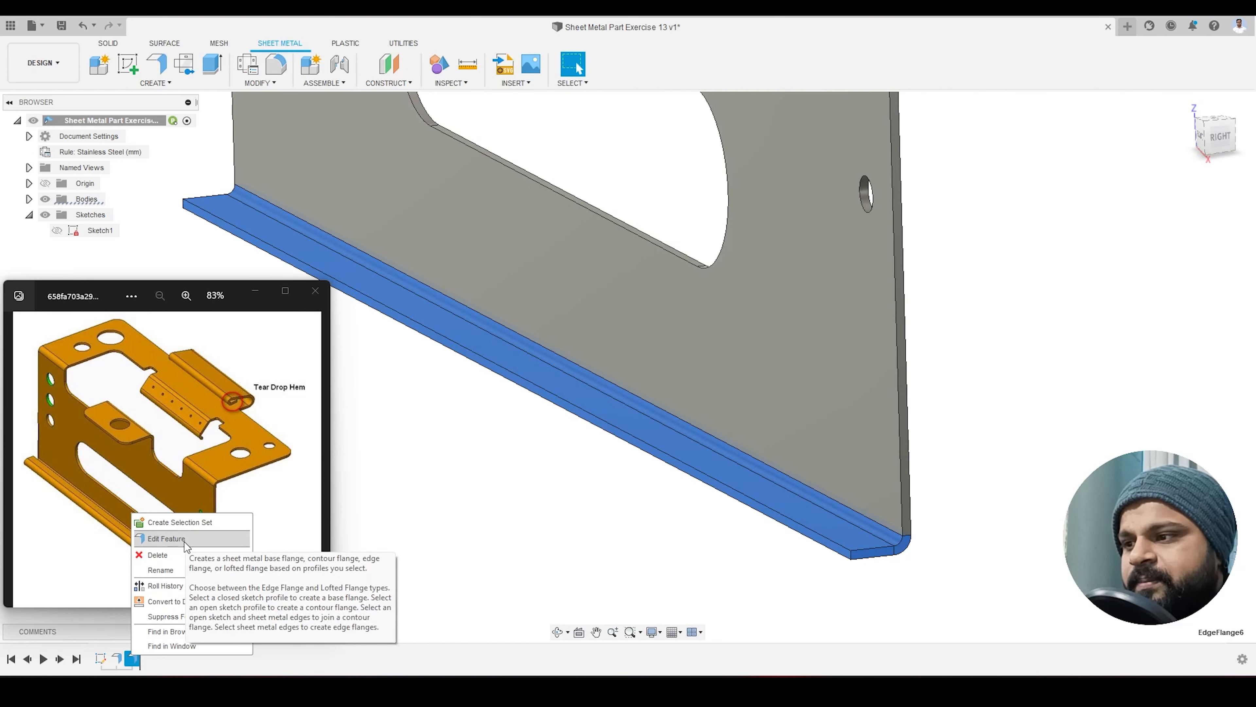
click(583, 546)
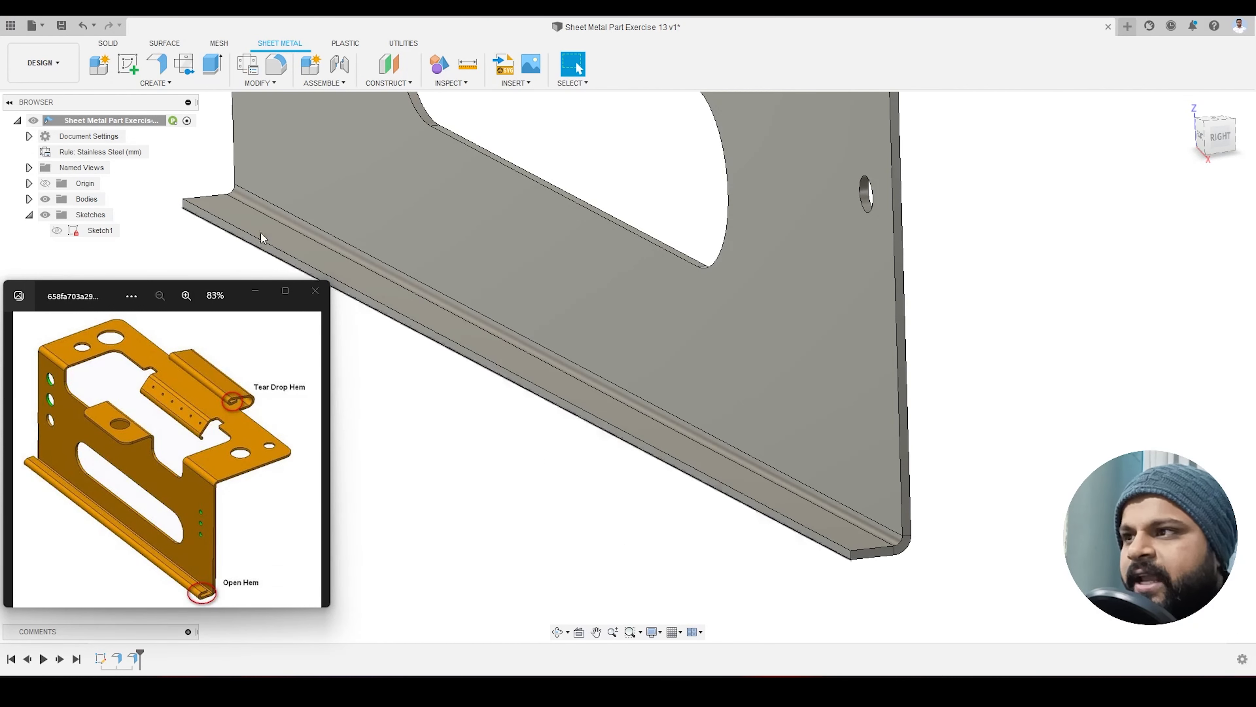
Step: Add a 2 mm upright edge flange at 90 degrees along the free outer edge of the lower flange
click(156, 64)
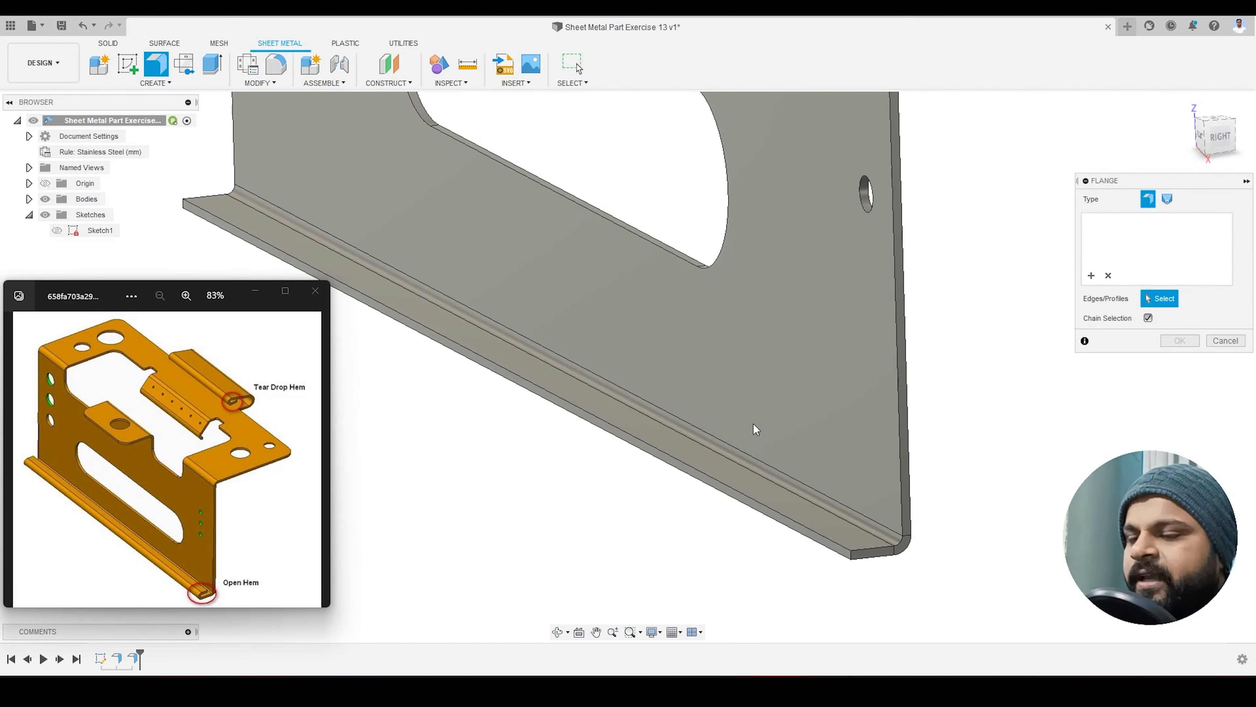
click(755, 503)
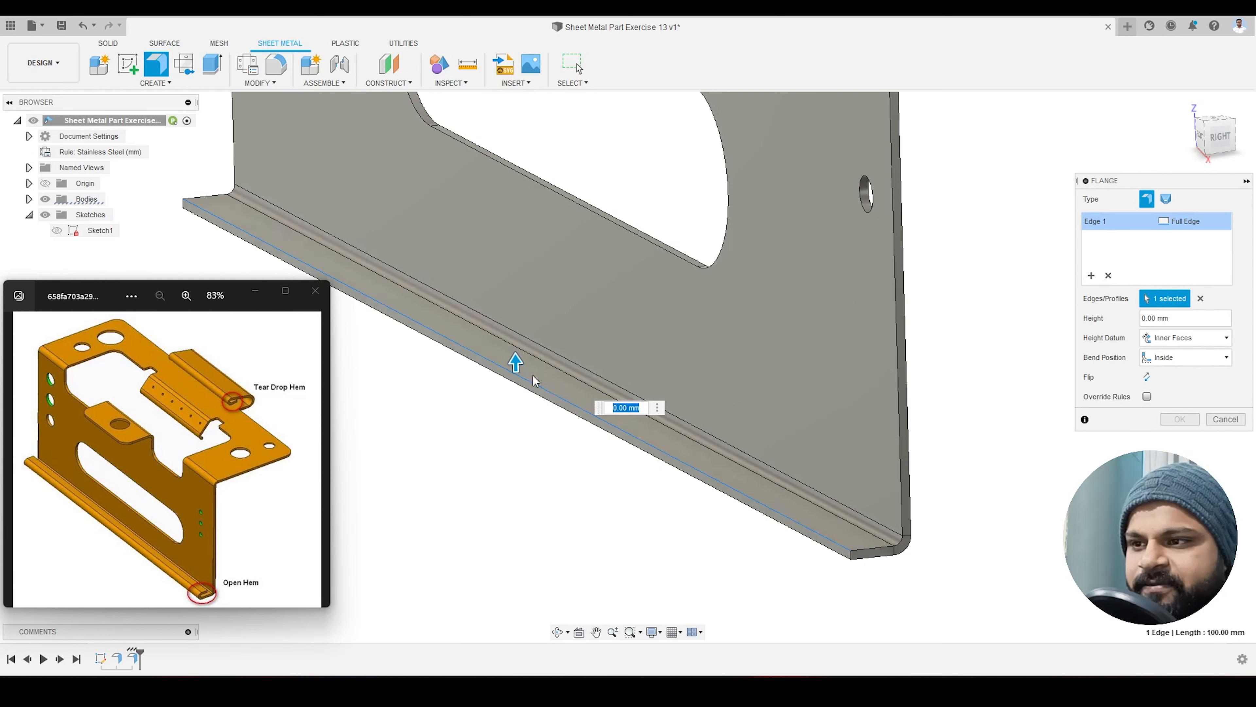
drag(516, 364, 523, 340)
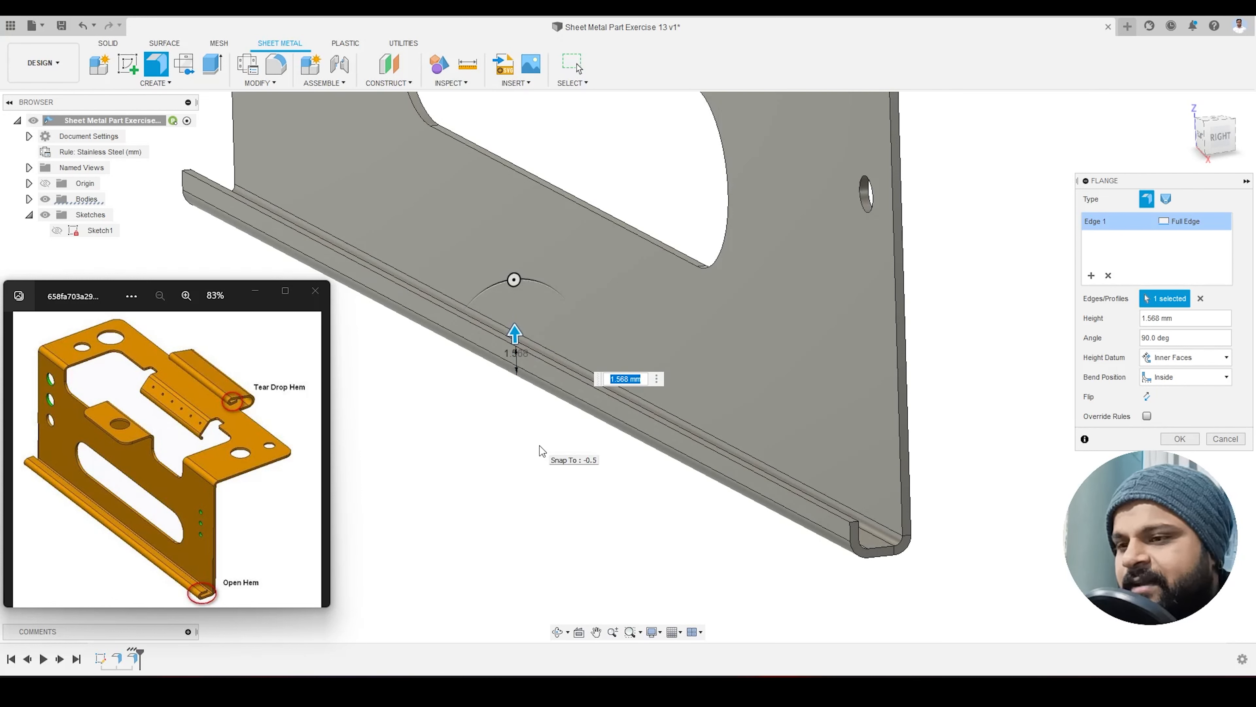
text(2)
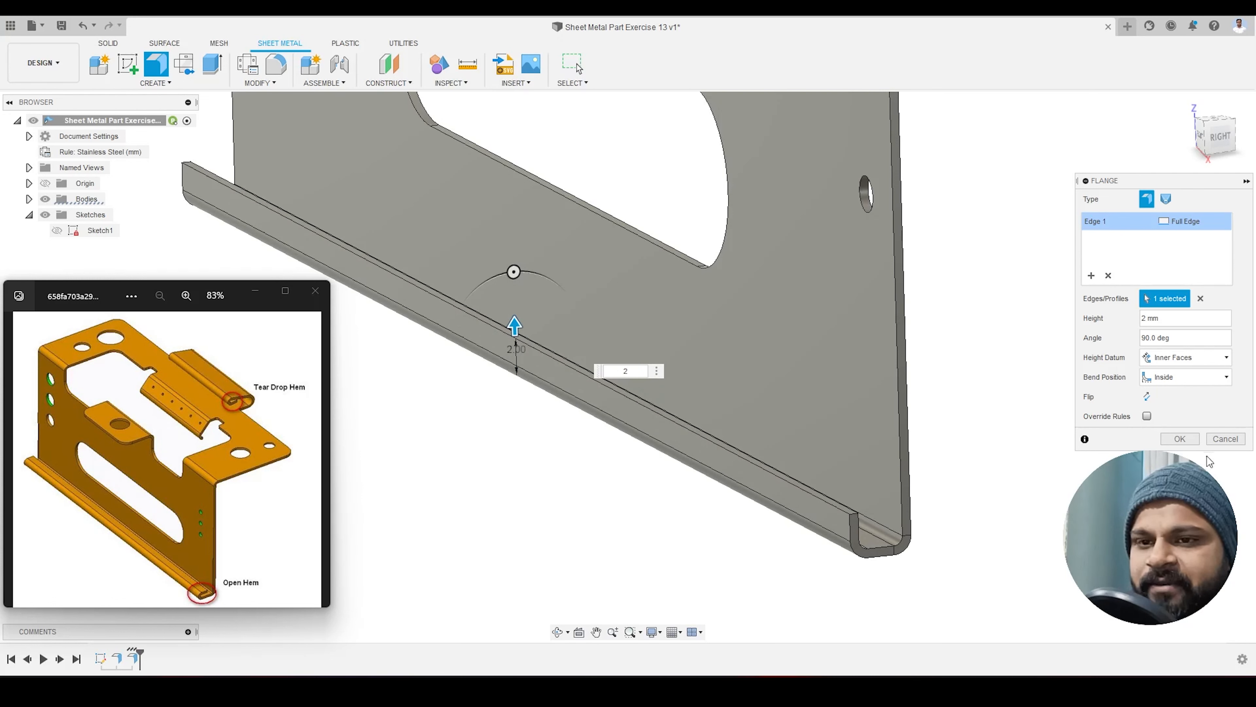
click(1179, 439)
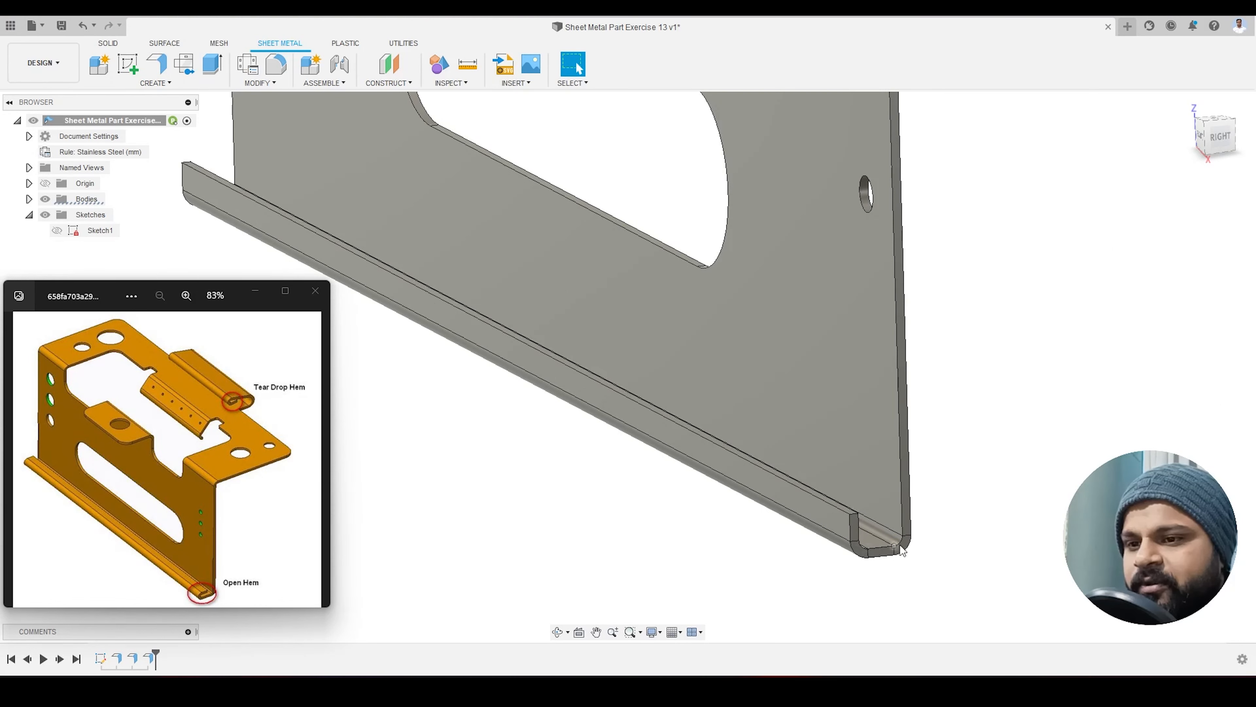
Step: Start an edge flange on the upright lip's top edge, extending about 1.7 mm inward toward the plate
scroll(903, 548, up, 1)
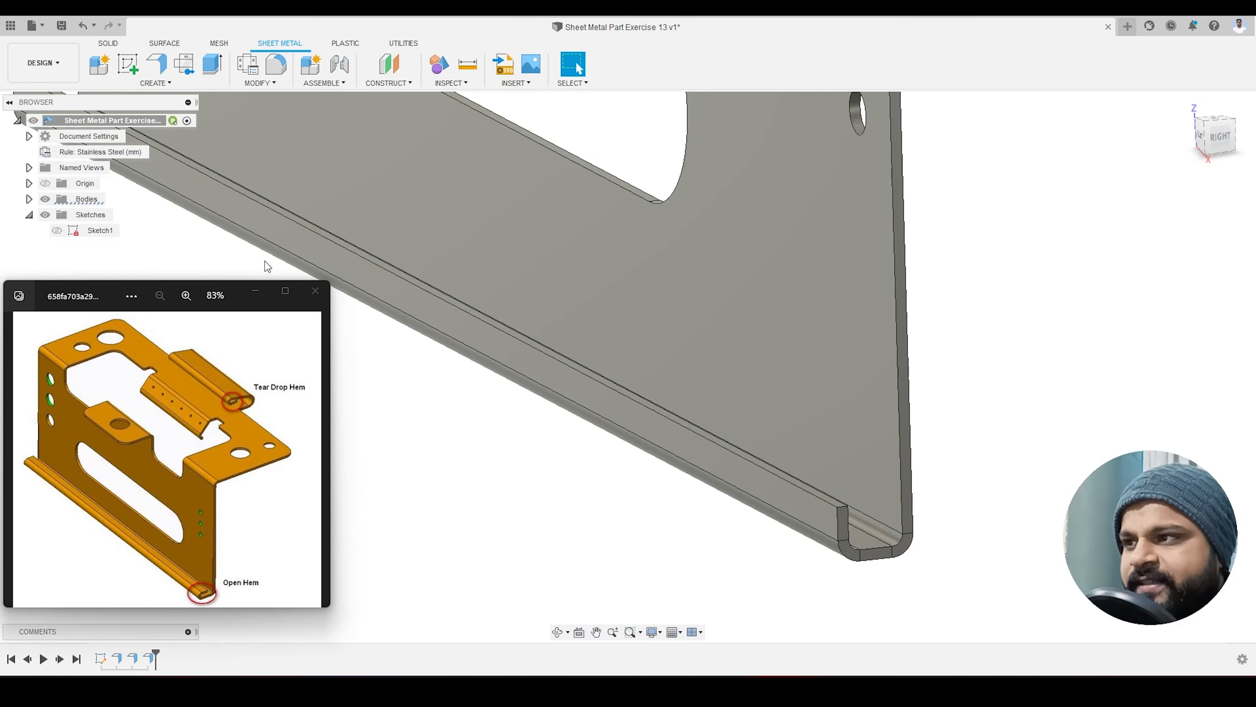
click(158, 67)
scroll(846, 522, up, 1)
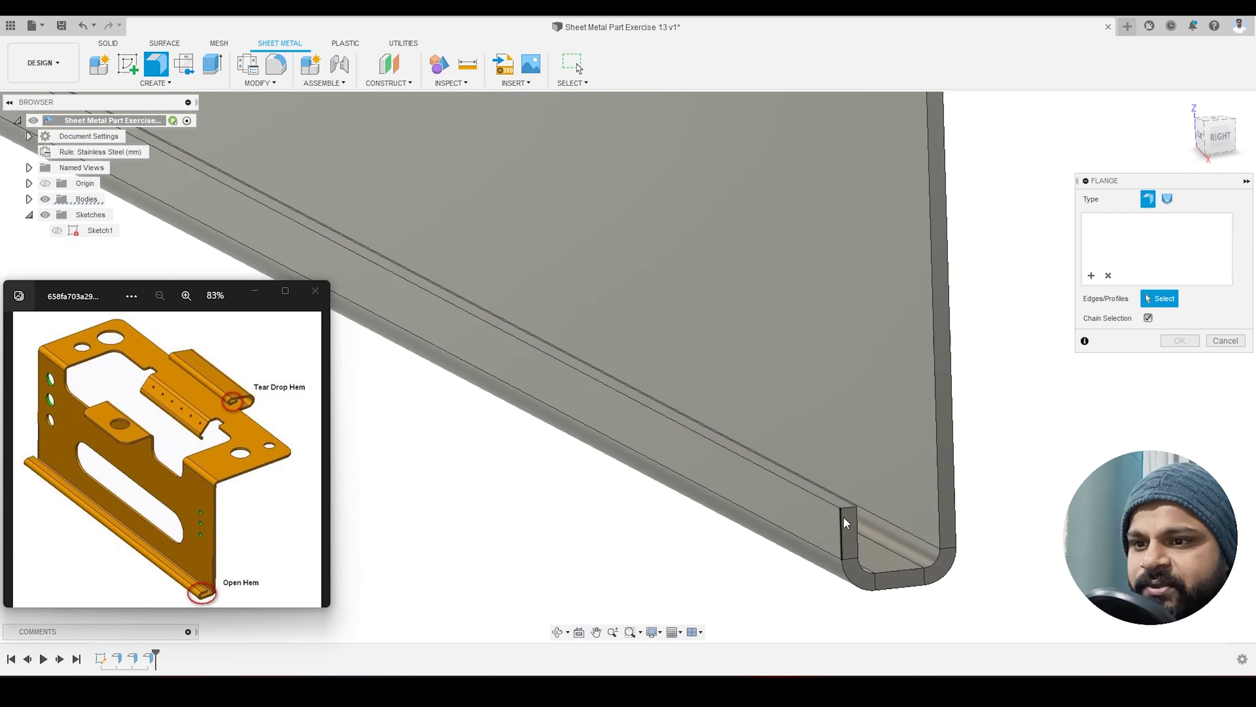
click(846, 510)
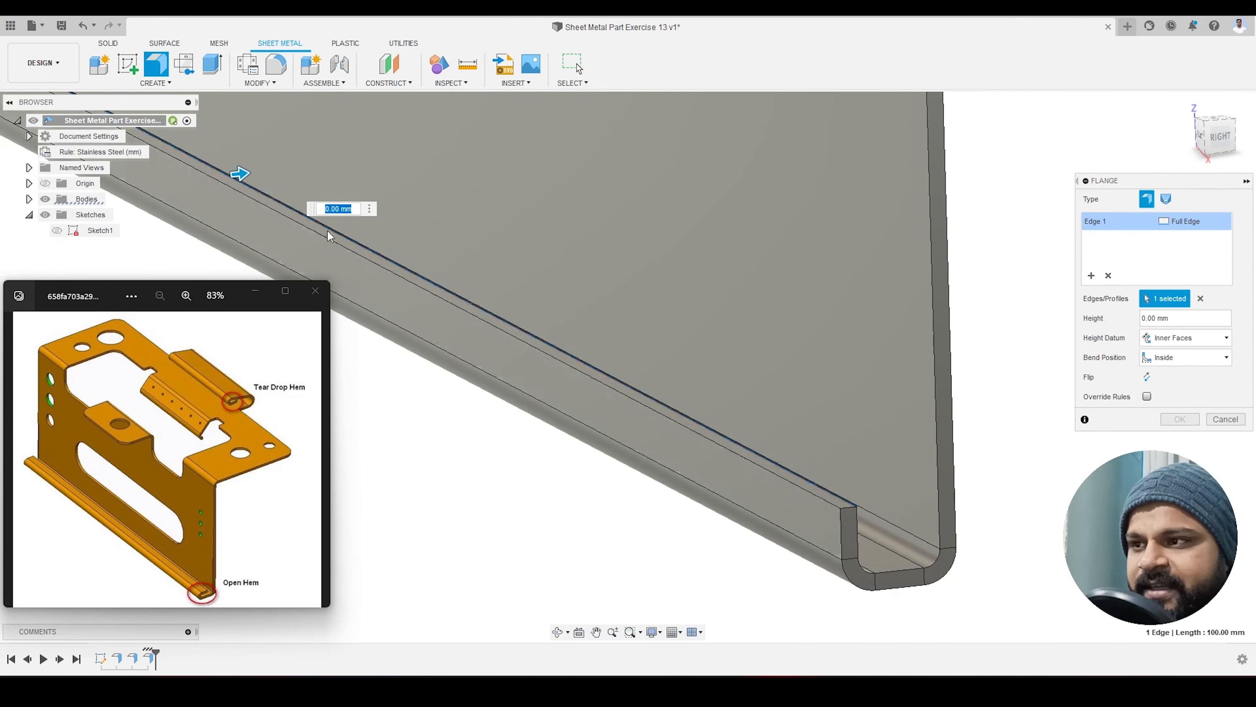
drag(239, 173, 289, 168)
scroll(827, 353, down, 3)
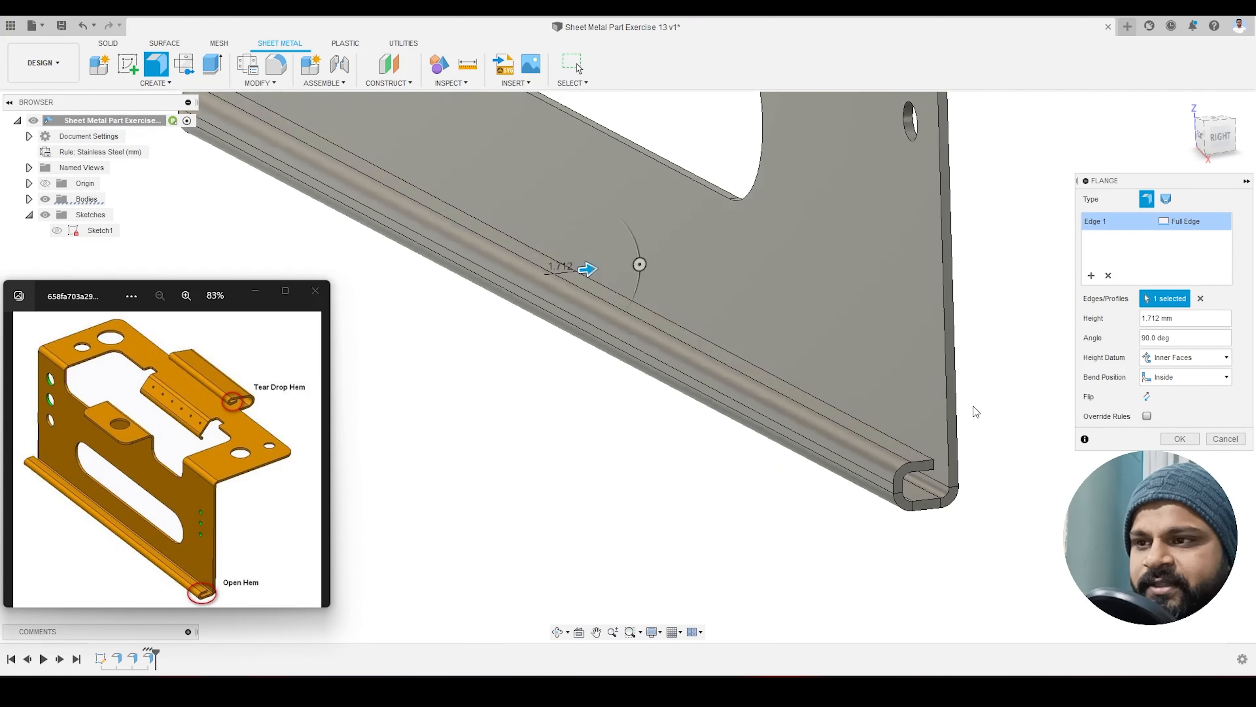
scroll(975, 412, down, 2)
mouse_move(861, 409)
shift+middle_down()
mouse_move(841, 364)
mouse_move(855, 411)
shift+middle_up()
scroll(933, 402, up, 3)
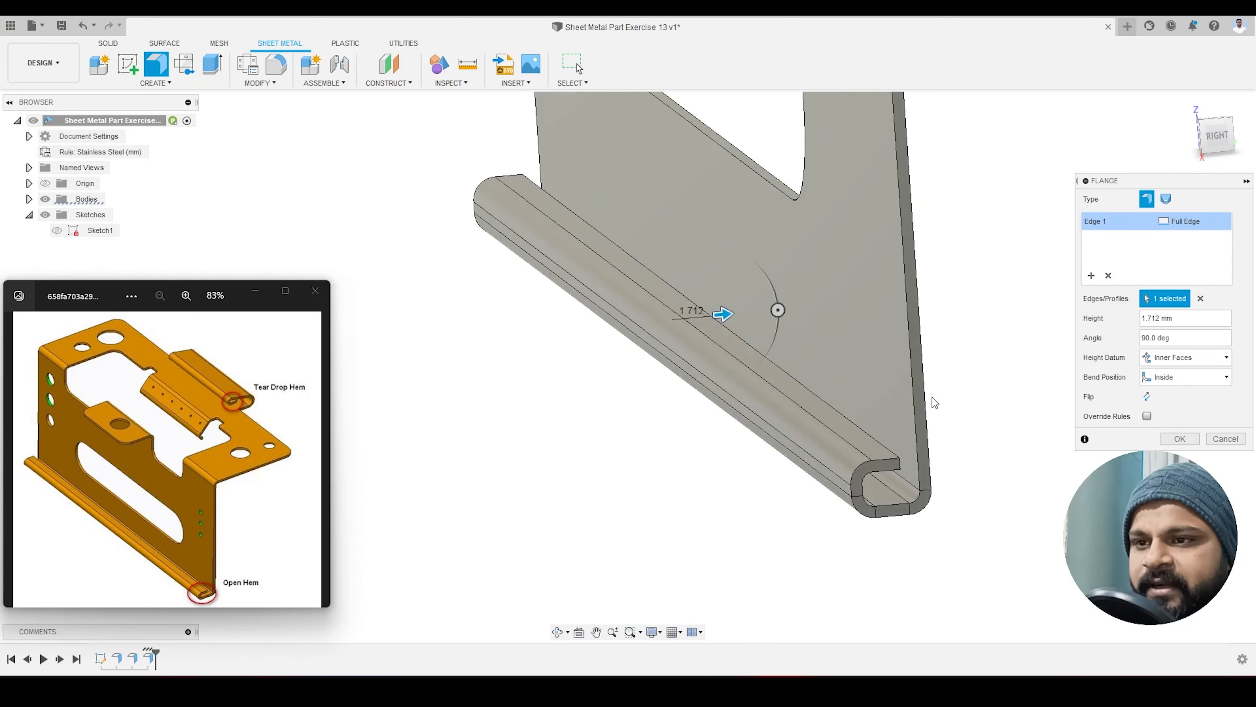
Step: Set the inward flange's height to 2 mm and create it to form the open hem
scroll(941, 431, up, 2)
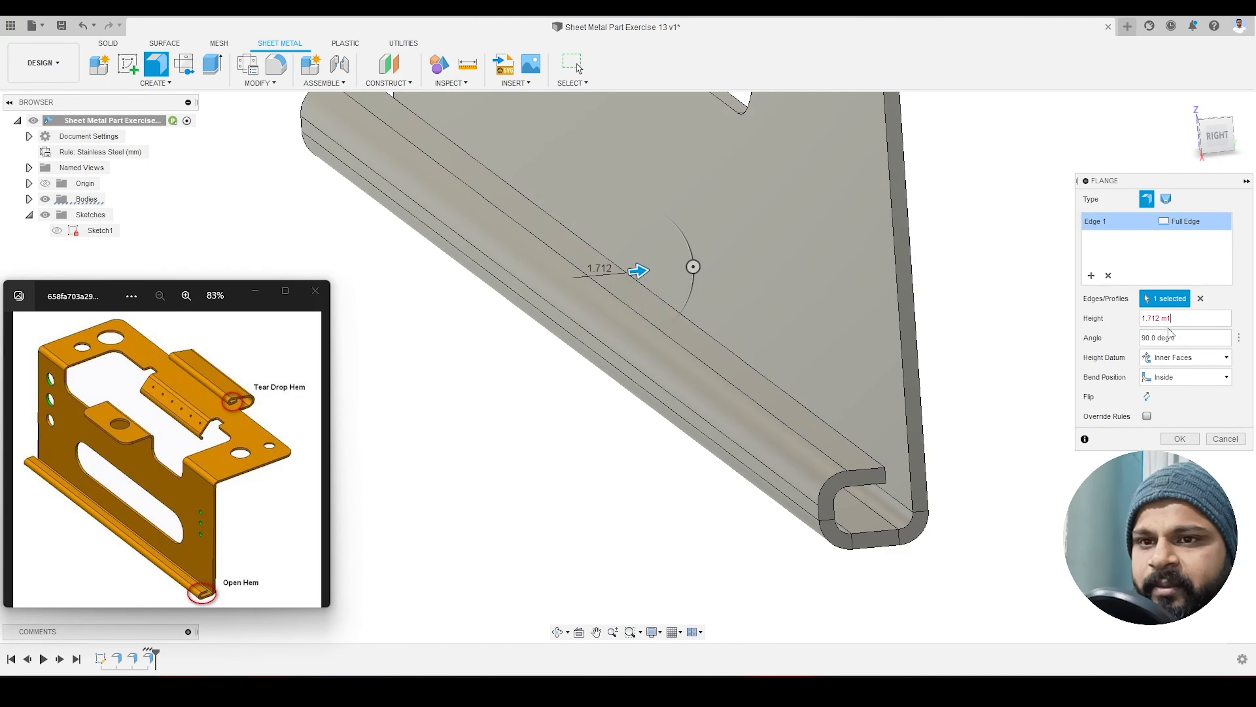
drag(1179, 320, 1114, 307)
text(2)
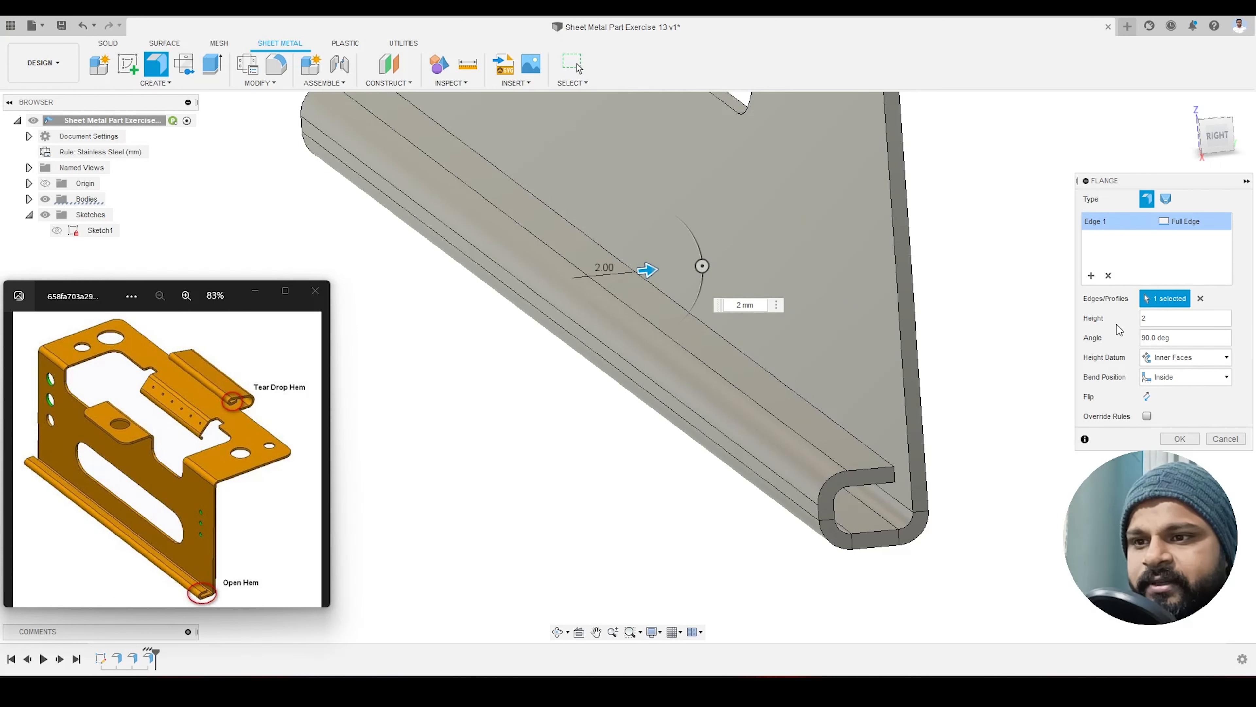
click(1179, 438)
Step: Edit the first flange on the plate's lower edge and set its height to 4 mm
shift+middle_drag(843, 546, 884, 543)
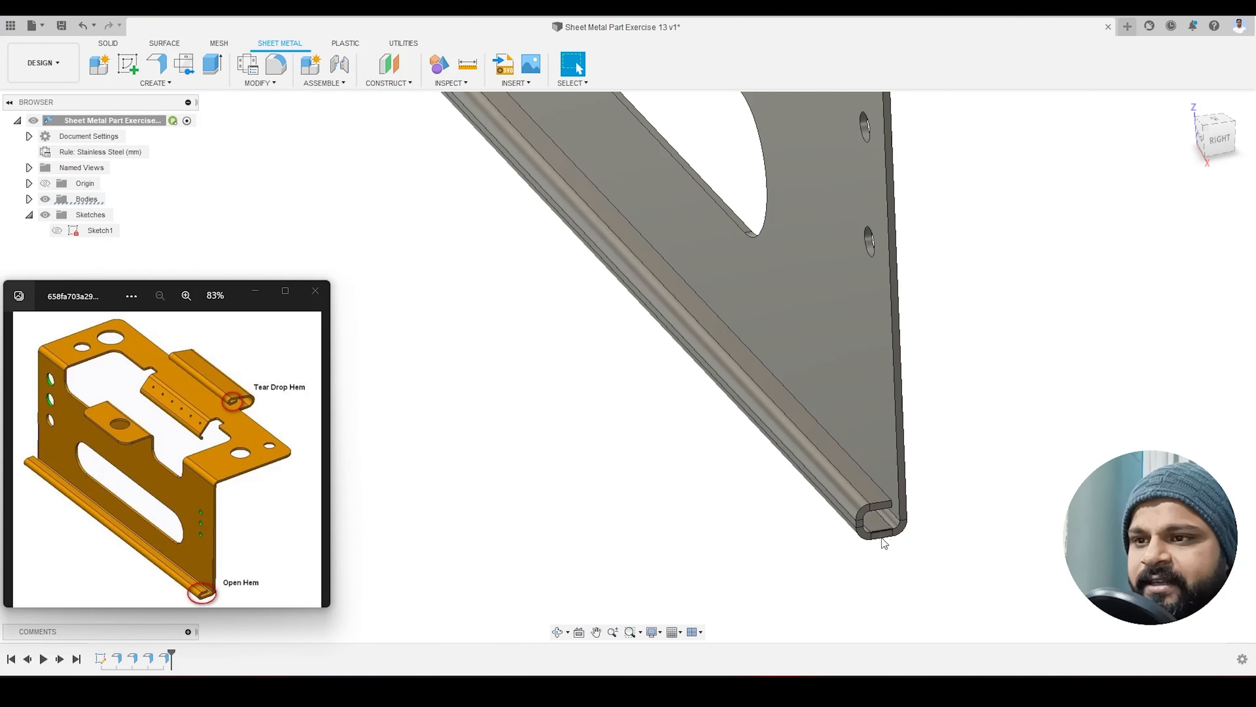
scroll(884, 542, up, 3)
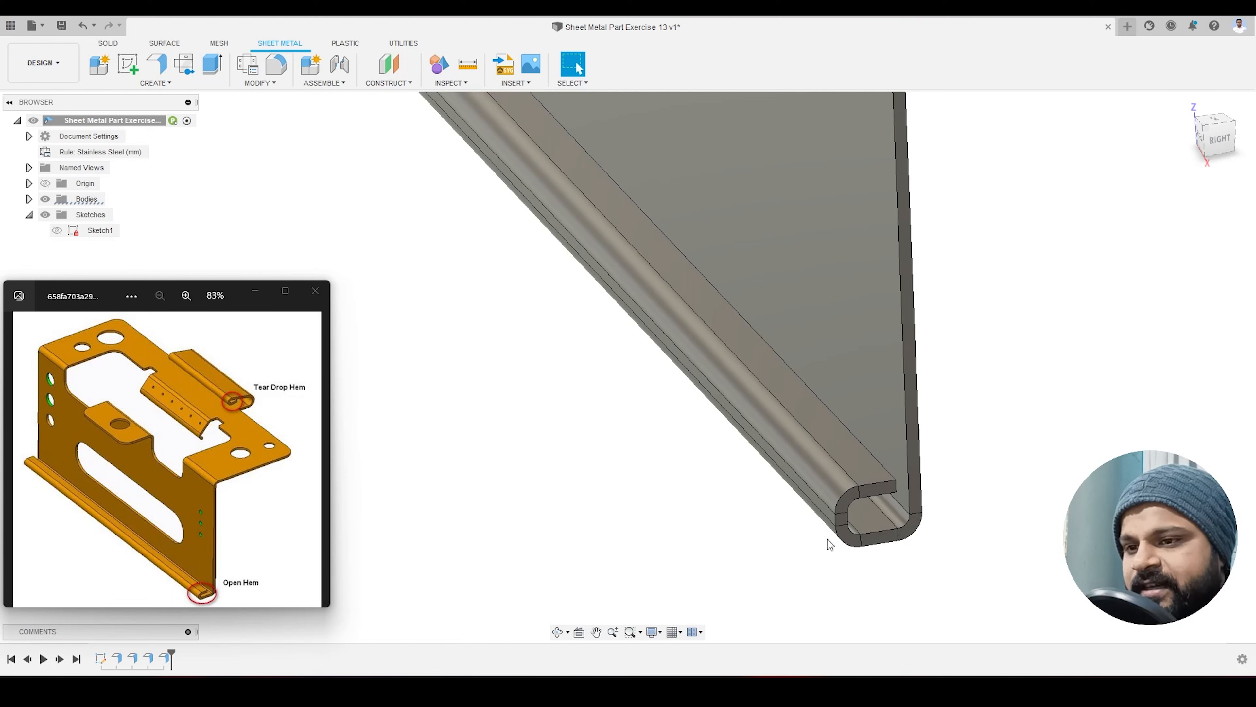
click(134, 661)
right_click(133, 660)
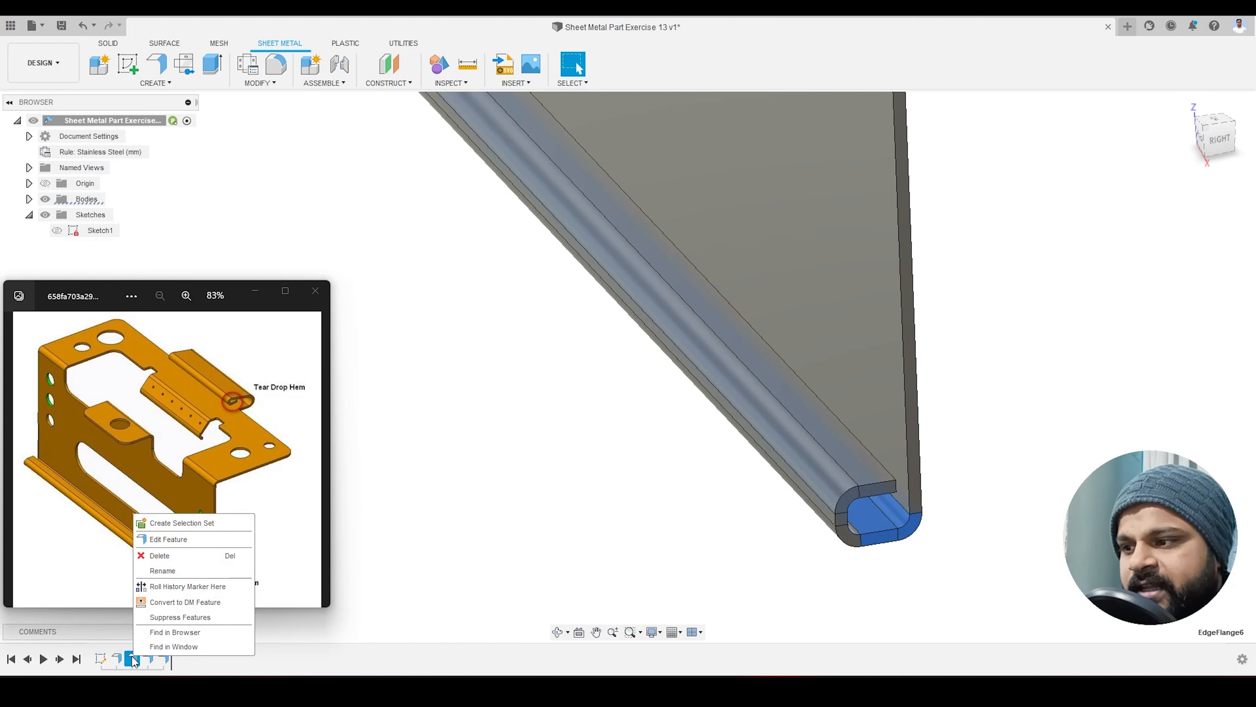
click(176, 543)
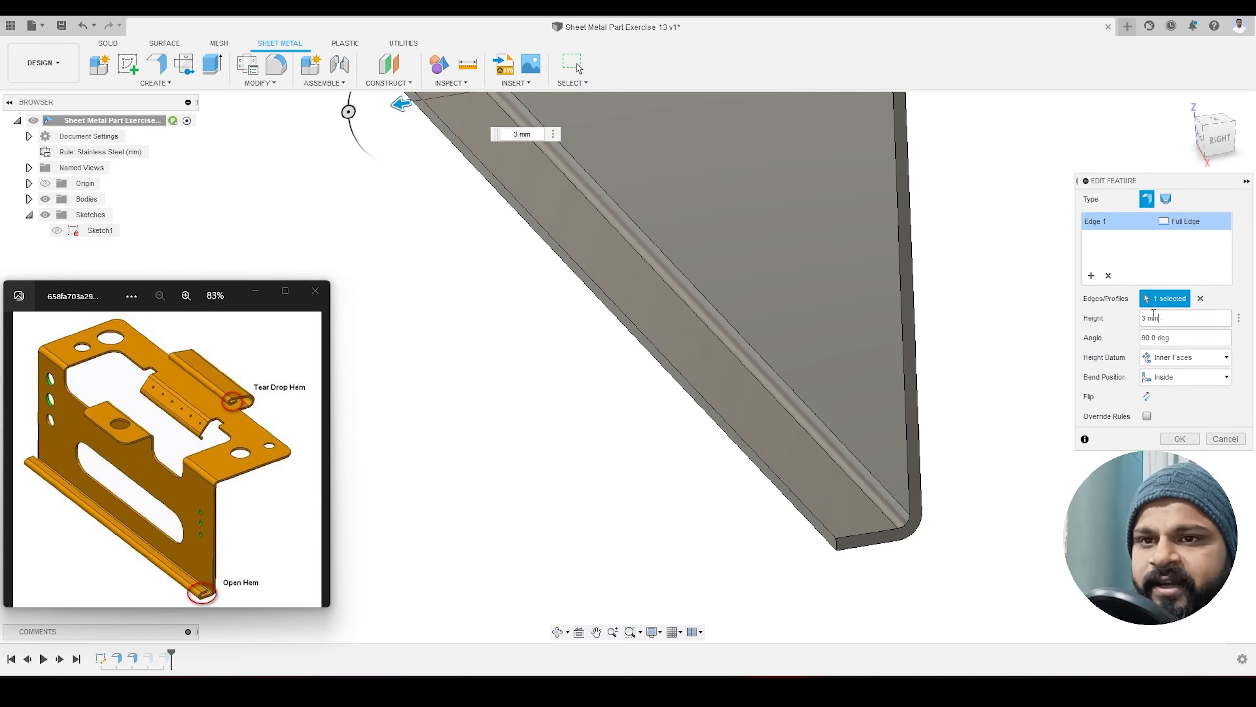
drag(1155, 317, 1127, 315)
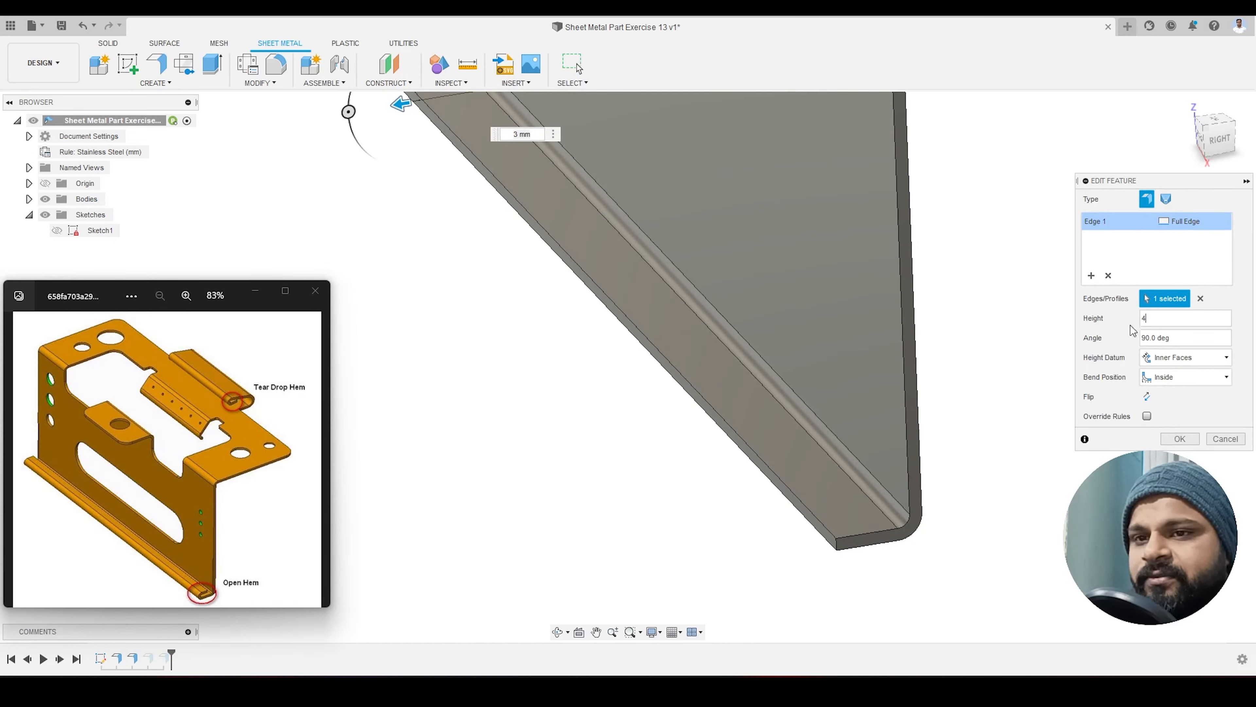
click(1180, 438)
Step: Examine the open hem's profile and gap along the plate's lower edge against the reference picture
shift+middle_drag(980, 476, 781, 514)
scroll(815, 577, down, 5)
scroll(853, 535, up, 5)
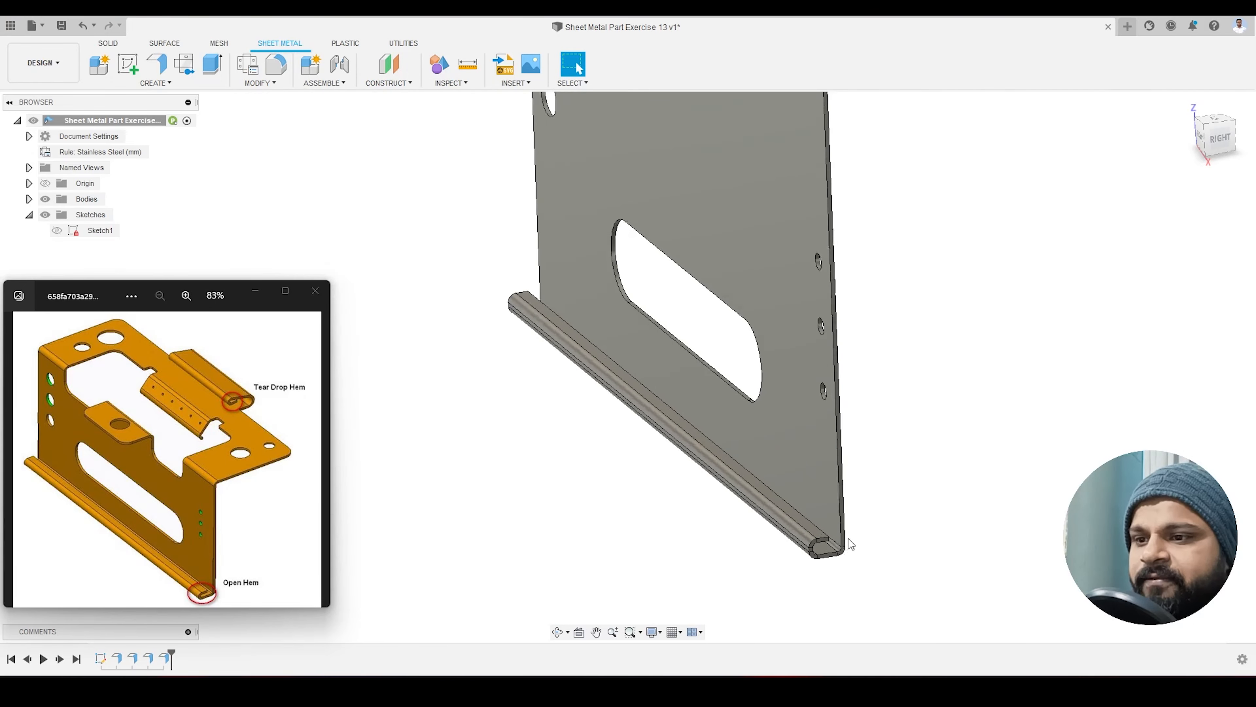
scroll(815, 530, up, 6)
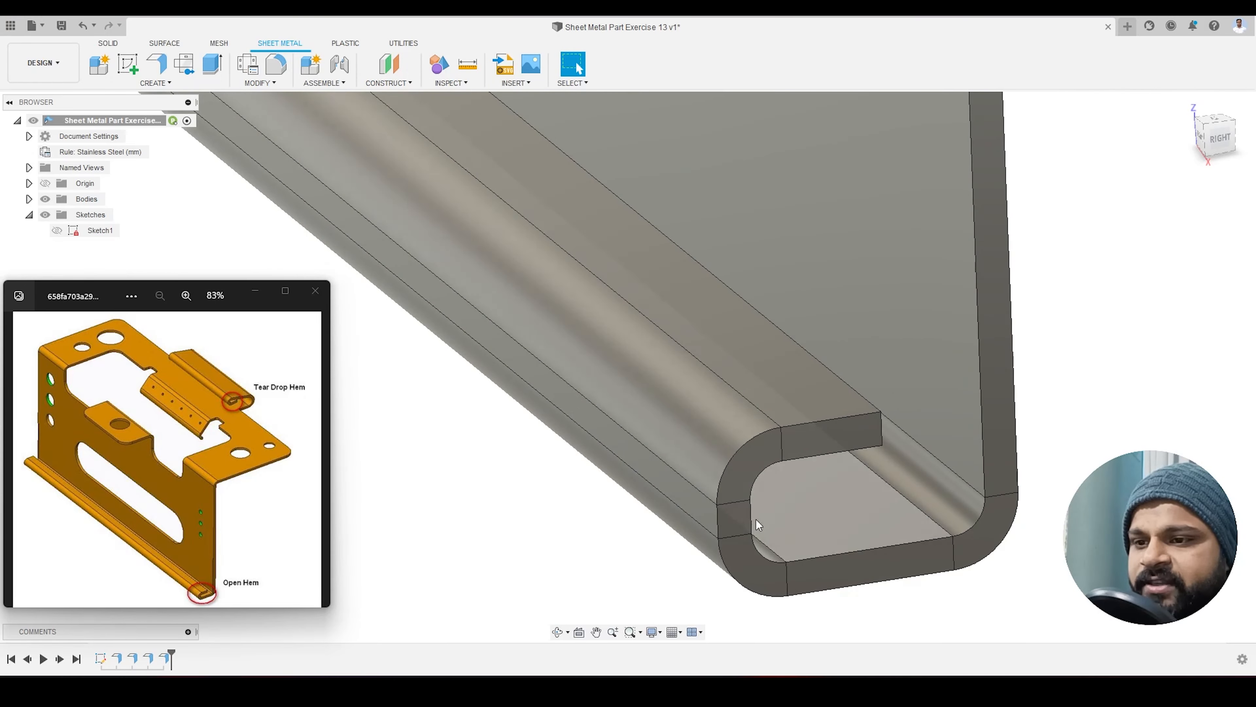
scroll(751, 513, down, 6)
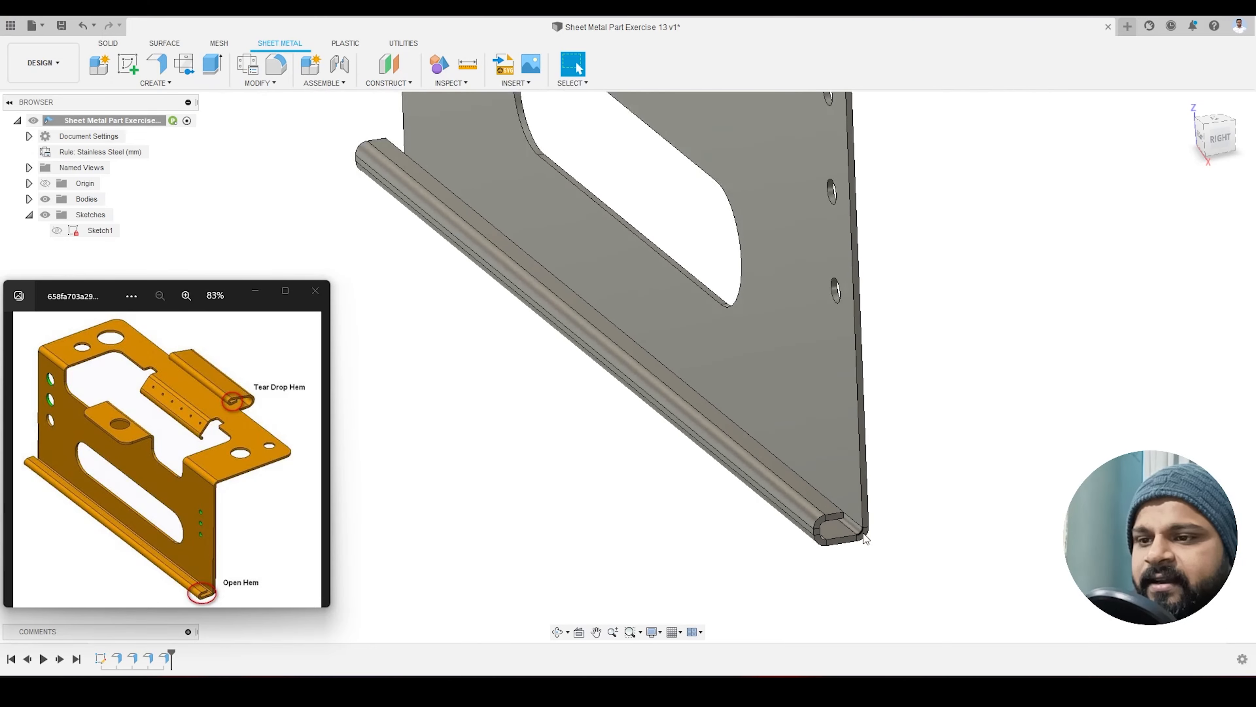
shift+middle_drag(831, 527, 790, 567)
scroll(791, 494, down, 5)
scroll(687, 547, up, 2)
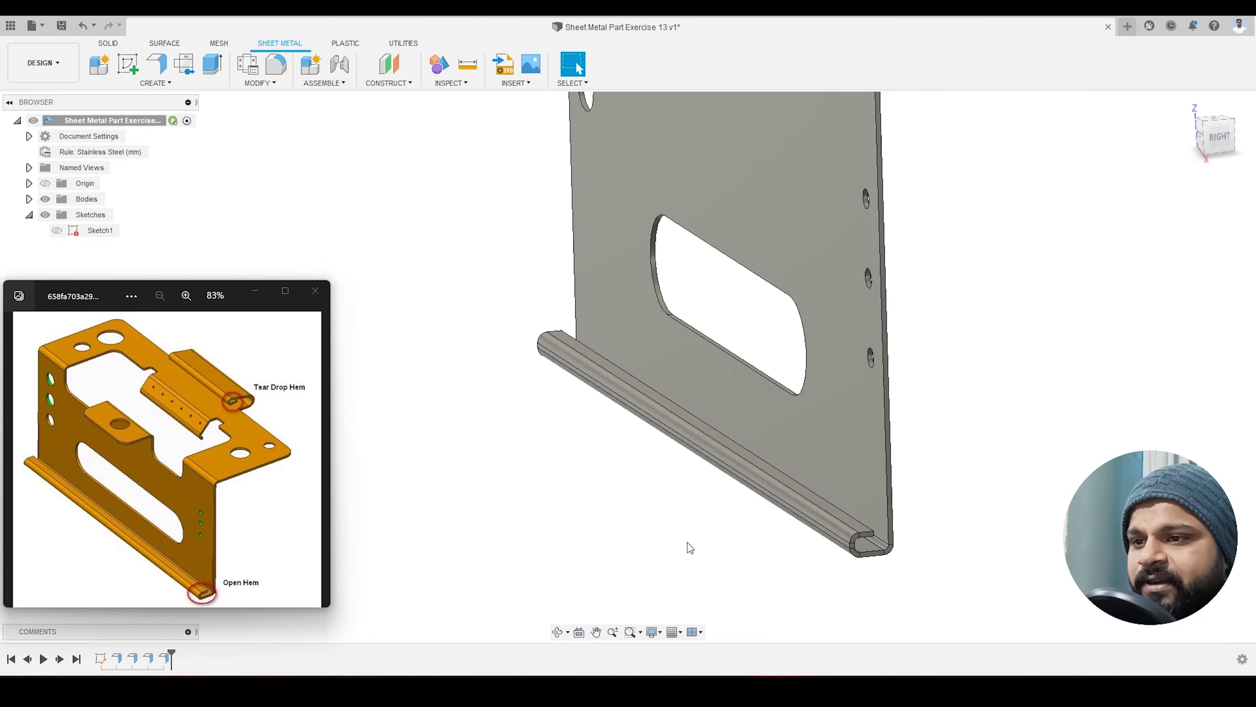
shift+middle_drag(687, 547, 701, 571)
scroll(702, 570, down, 3)
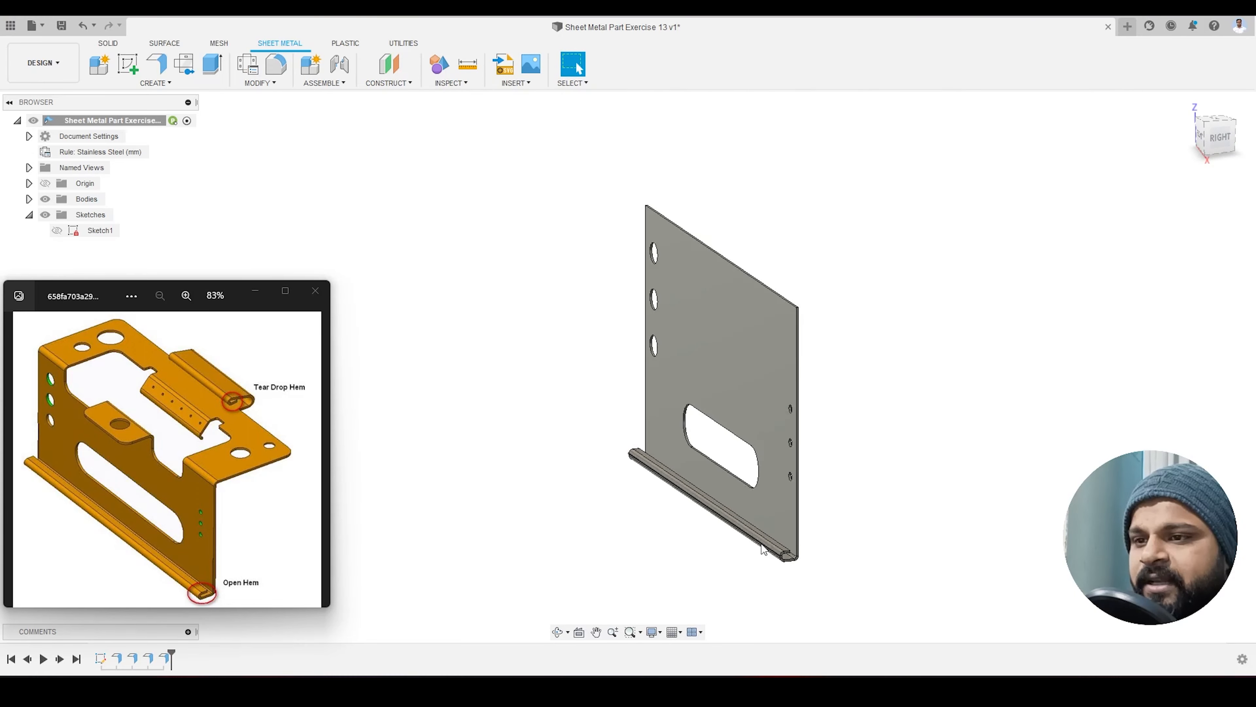
scroll(785, 553, up, 5)
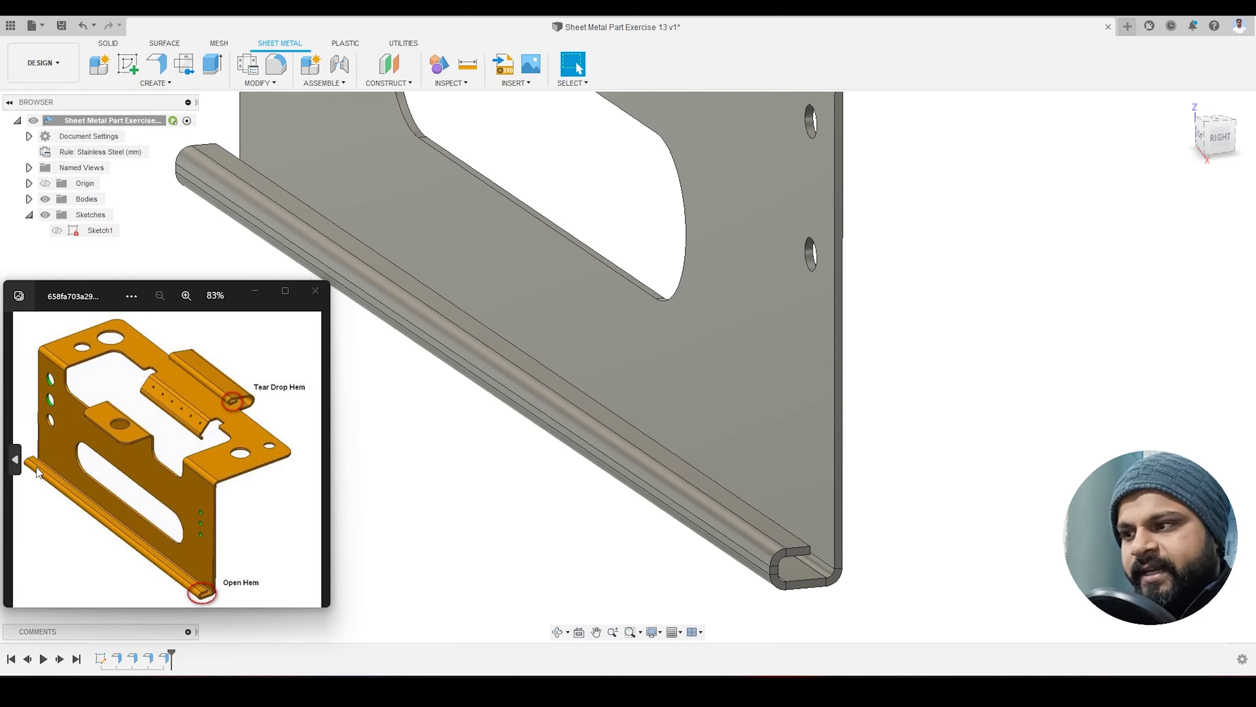
scroll(764, 508, down, 5)
scroll(774, 557, up, 3)
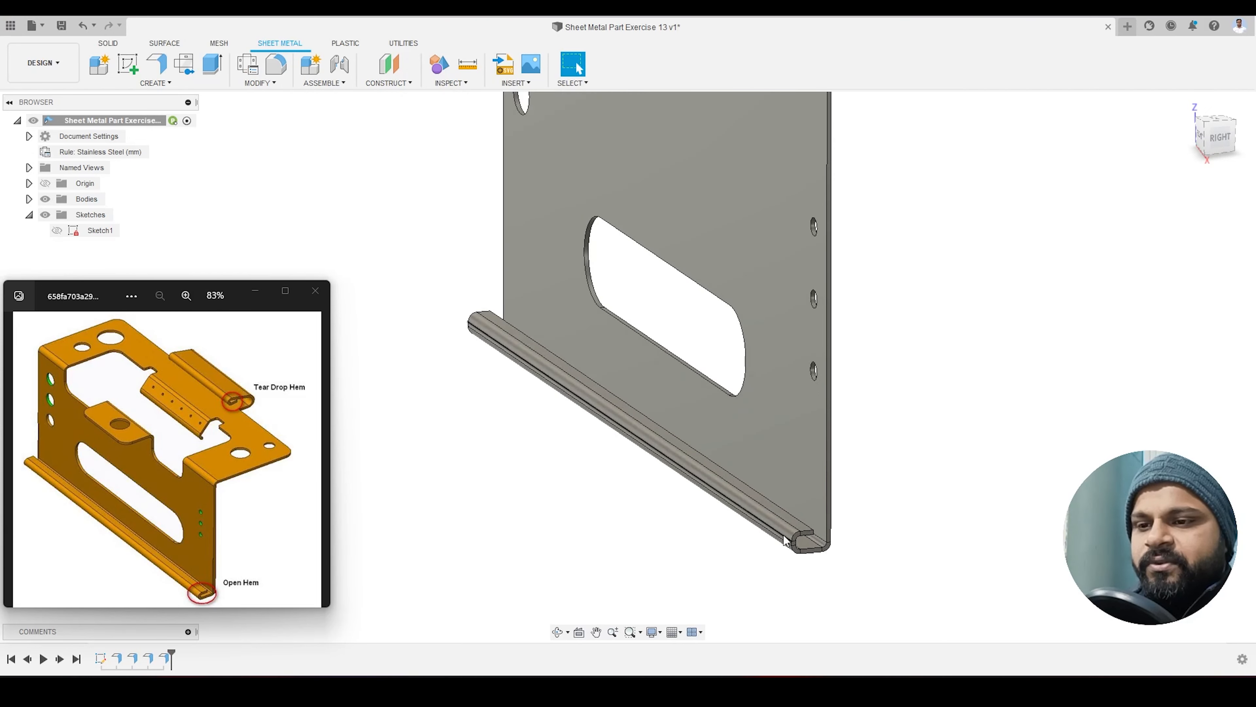
scroll(709, 521, down, 5)
scroll(752, 389, up, 3)
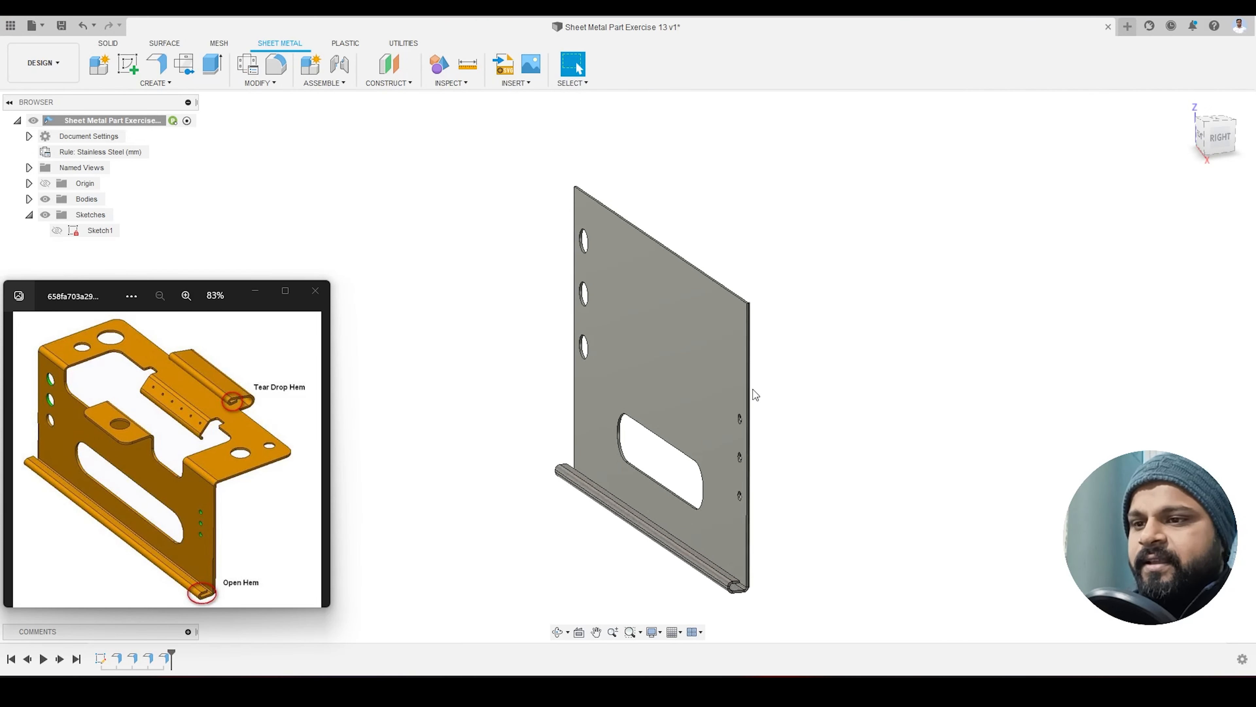
scroll(476, 425, down, 3)
scroll(369, 412, up, 4)
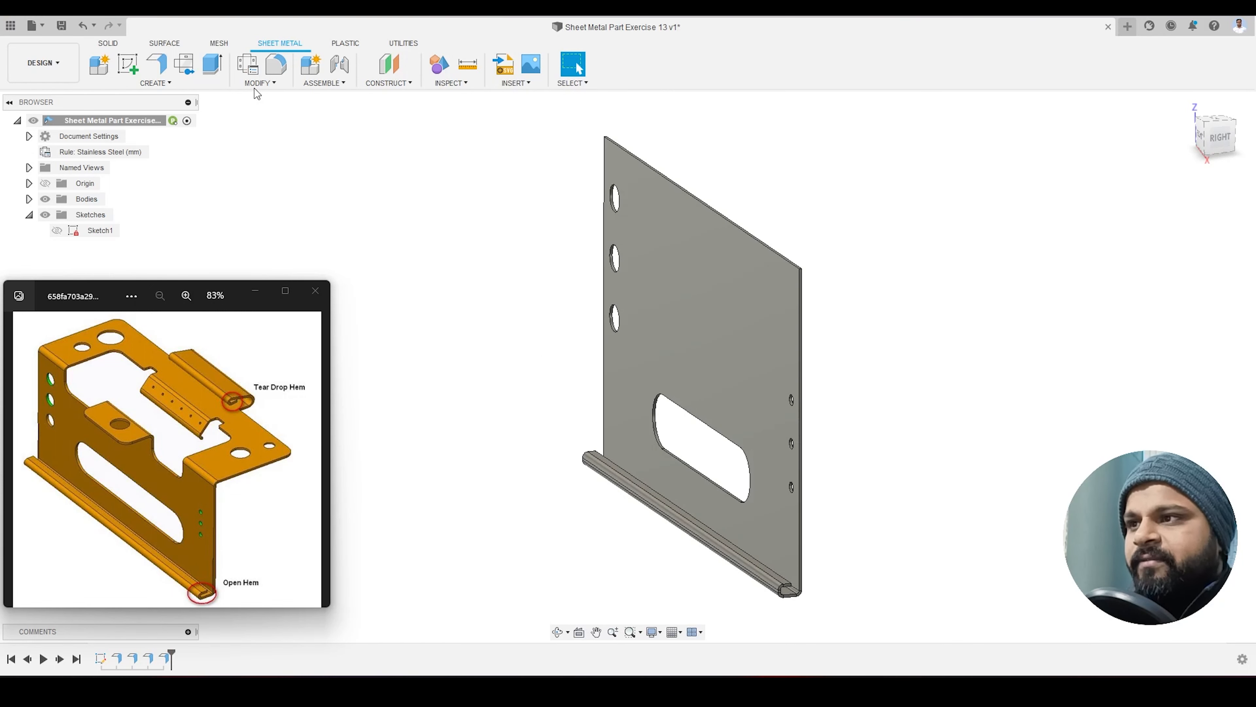
Step: Add a full-edge flange along the plate's upper edge with a height of 30 mm and a 90-degree angle
click(156, 64)
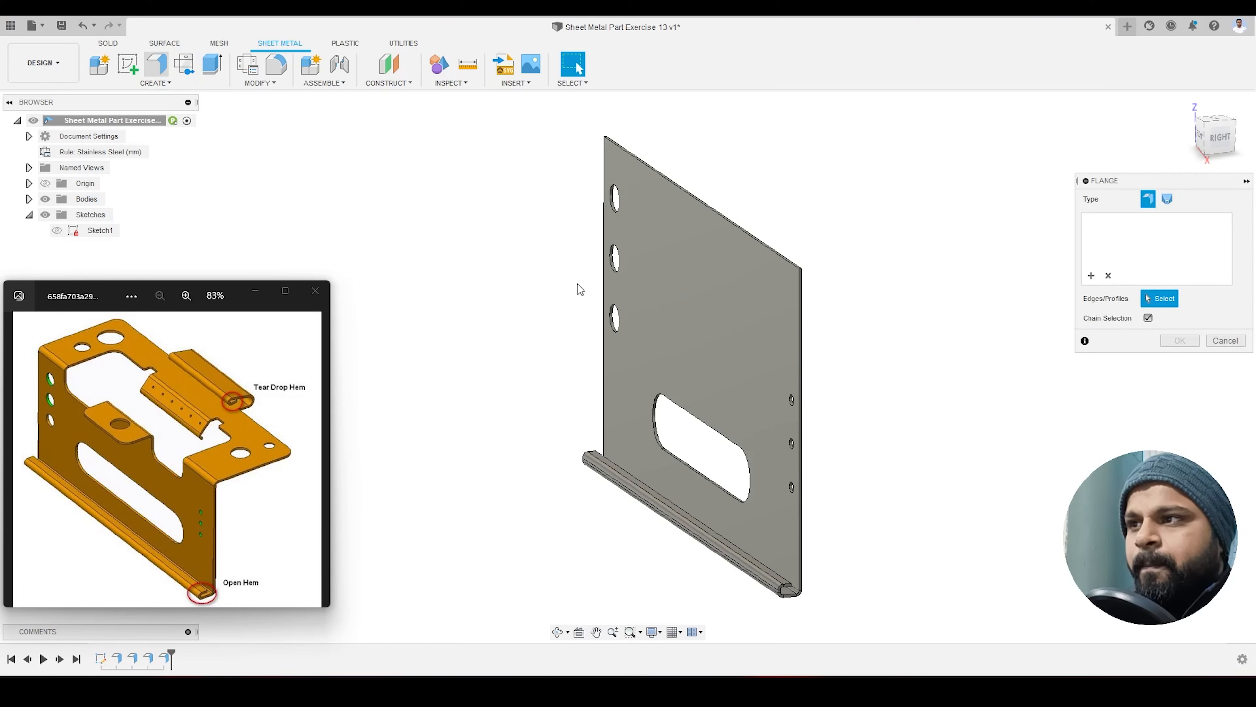
scroll(804, 262, up, 3)
scroll(798, 287, up, 2)
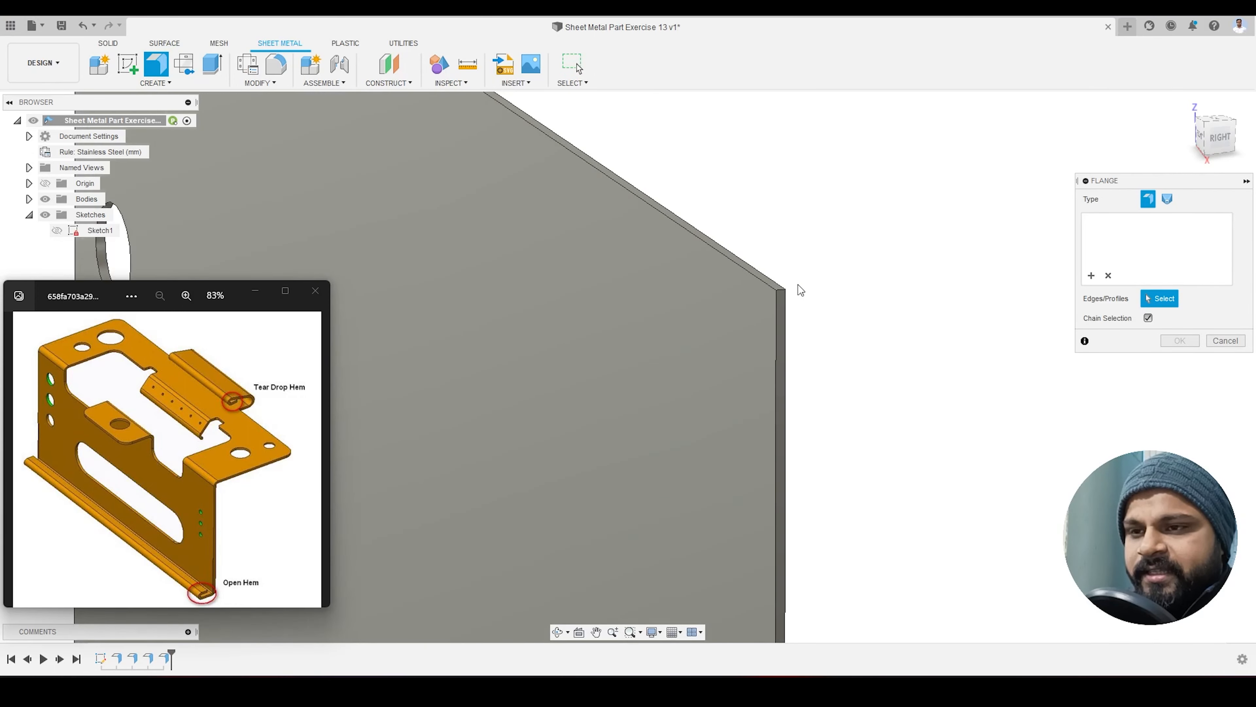
click(777, 288)
scroll(817, 312, down, 3)
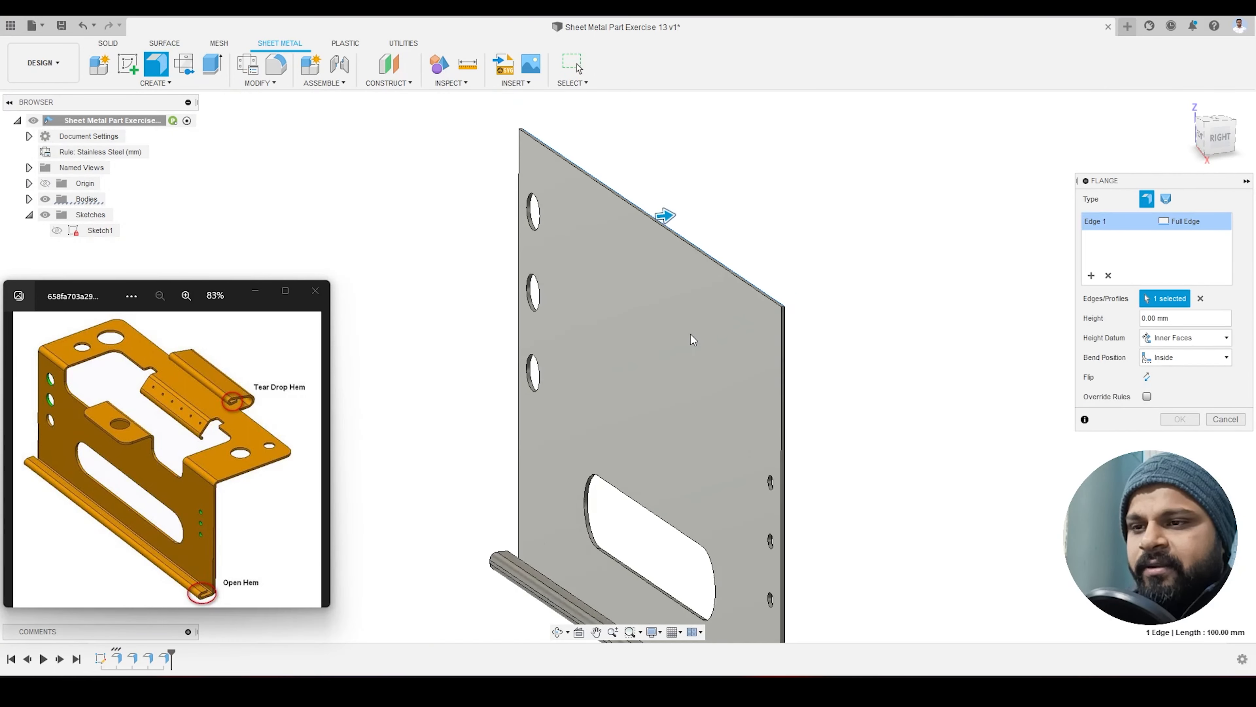
scroll(691, 337, down, 2)
drag(673, 247, 831, 236)
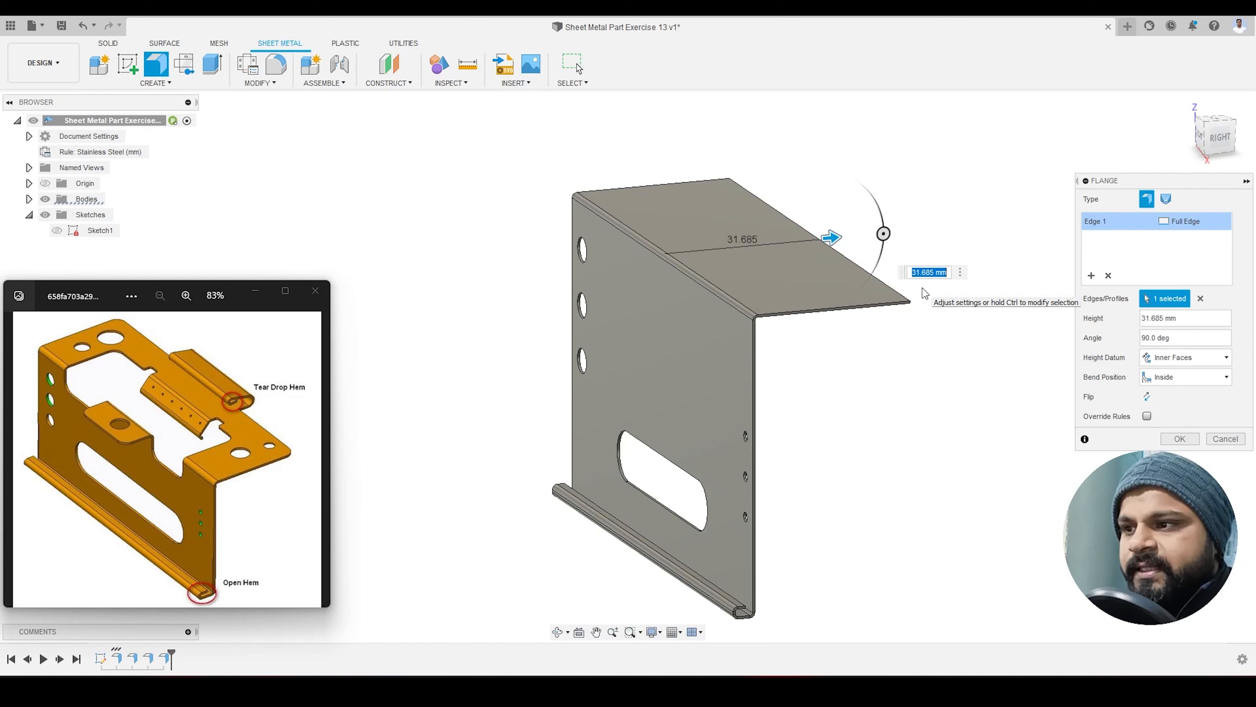
text(30)
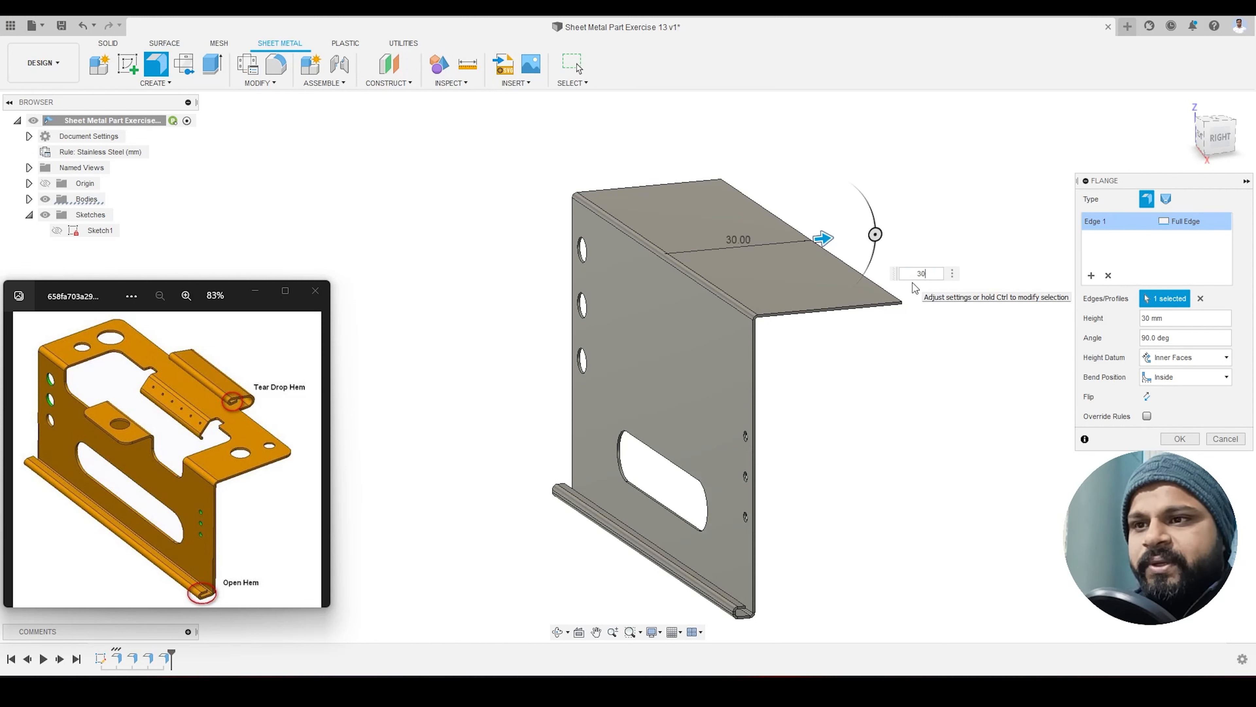
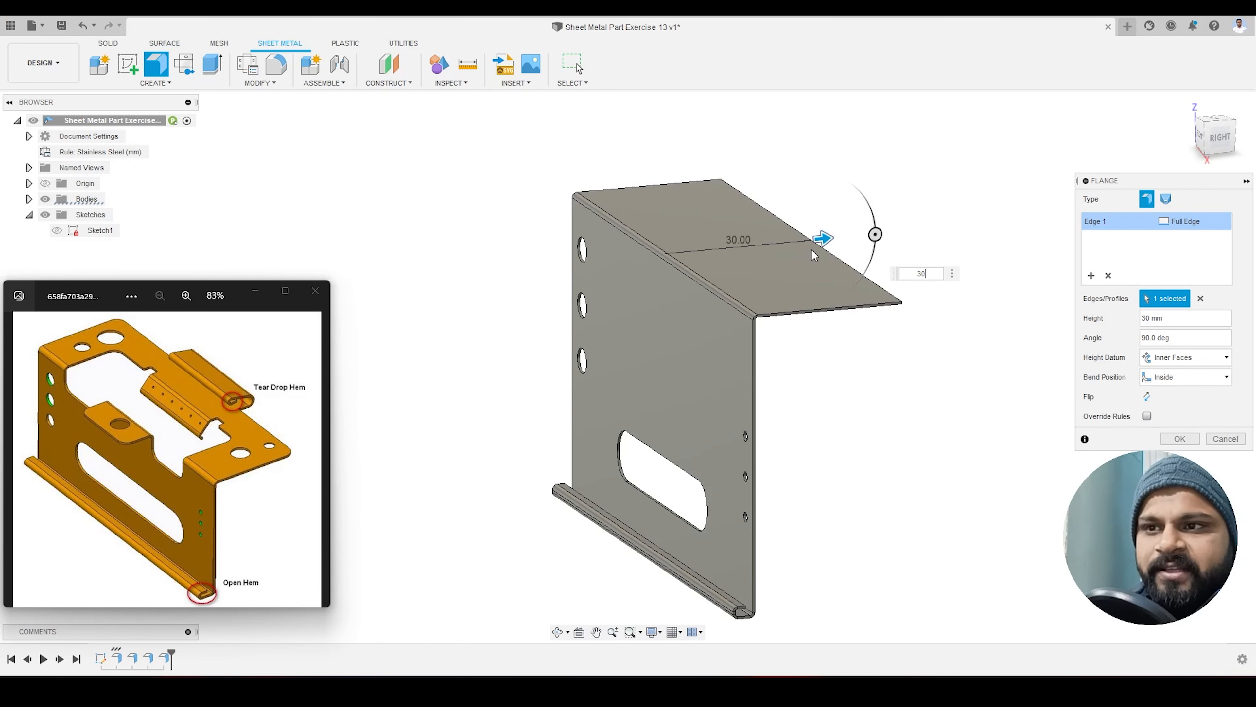
click(1176, 440)
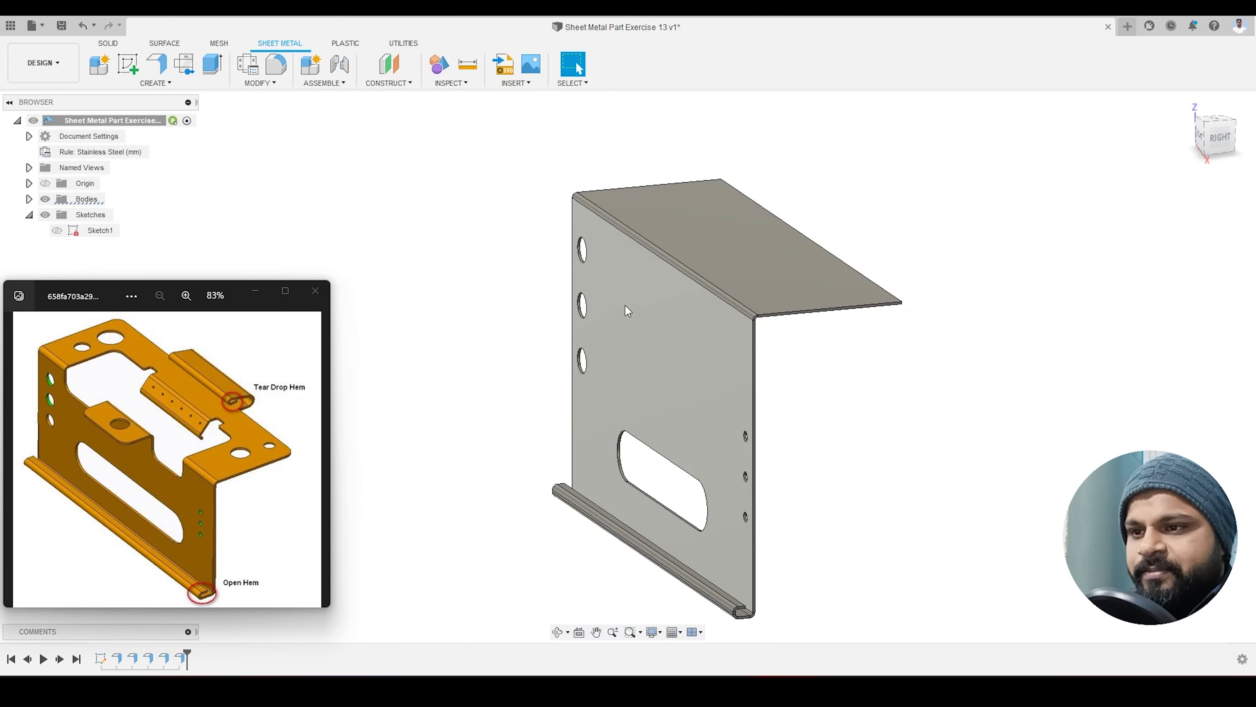
click(673, 389)
key(Escape)
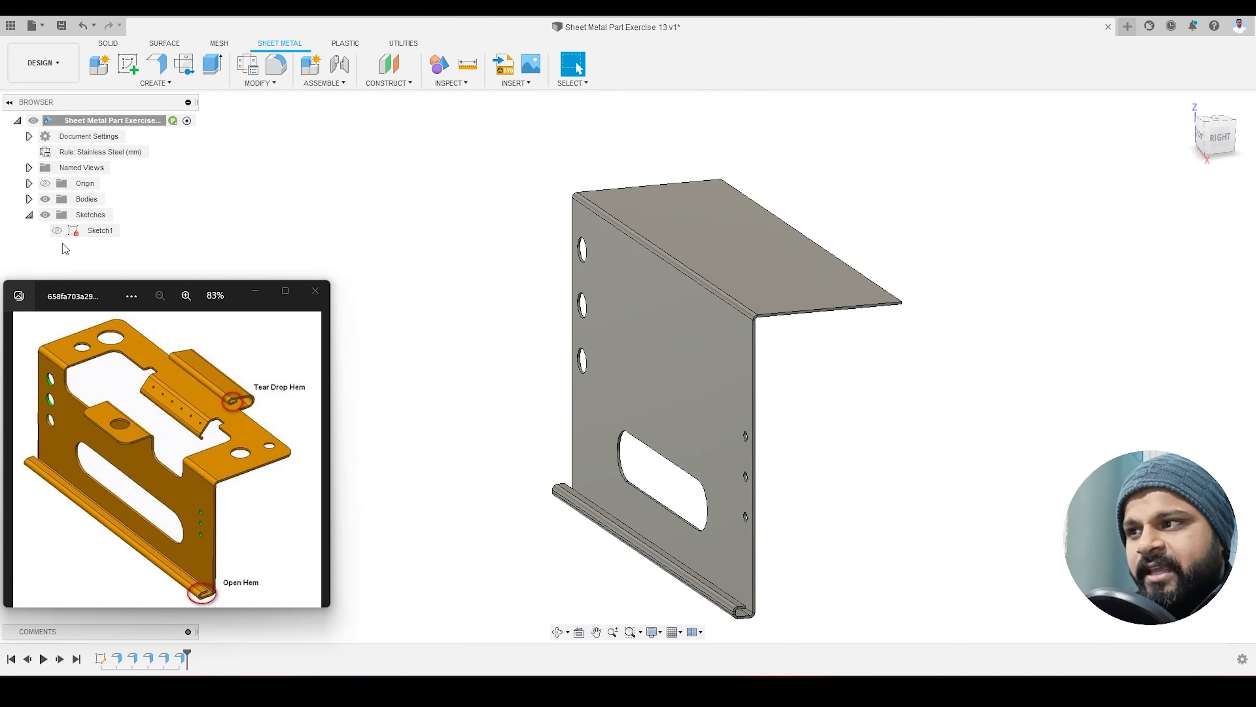
Step: Edit the base plate sketch and set the rectangle's overall height to 40 mm
click(100, 660)
right_click(100, 660)
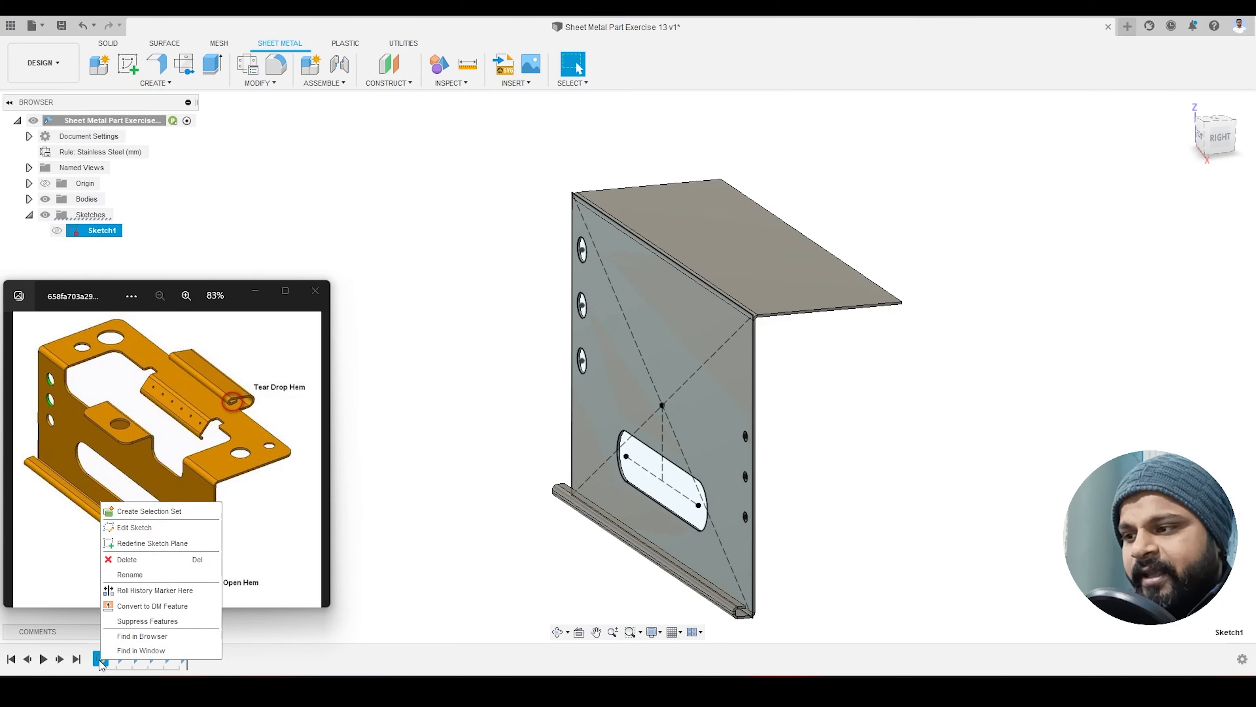
click(135, 527)
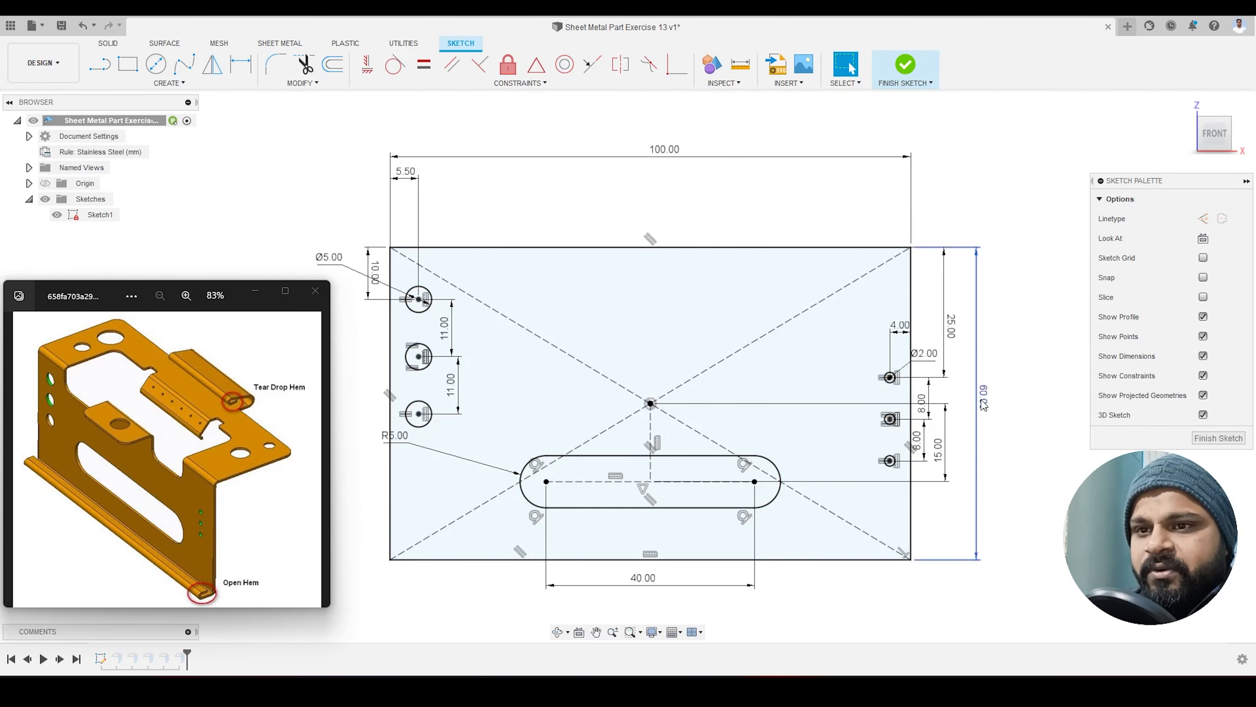
double_click(996, 397)
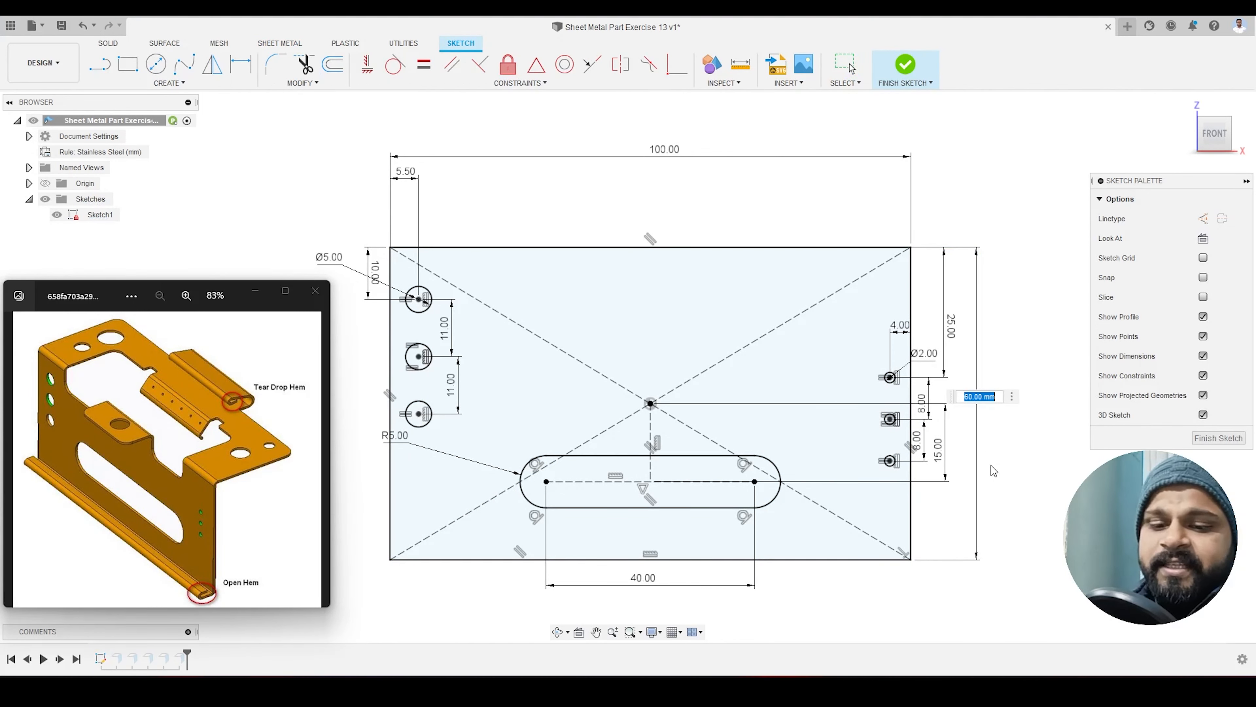
text(40)
key(Return)
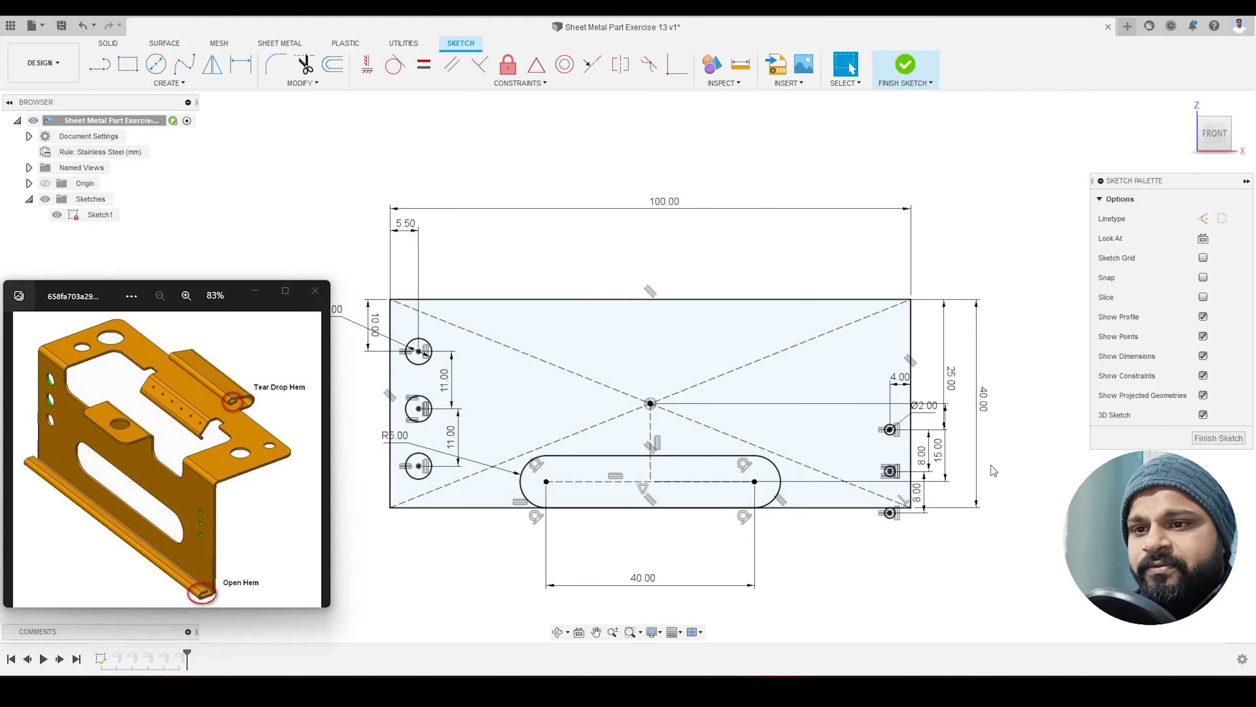
Step: Set the slot's vertical distance from the plate's center point to 10 mm
scroll(904, 439, up, 3)
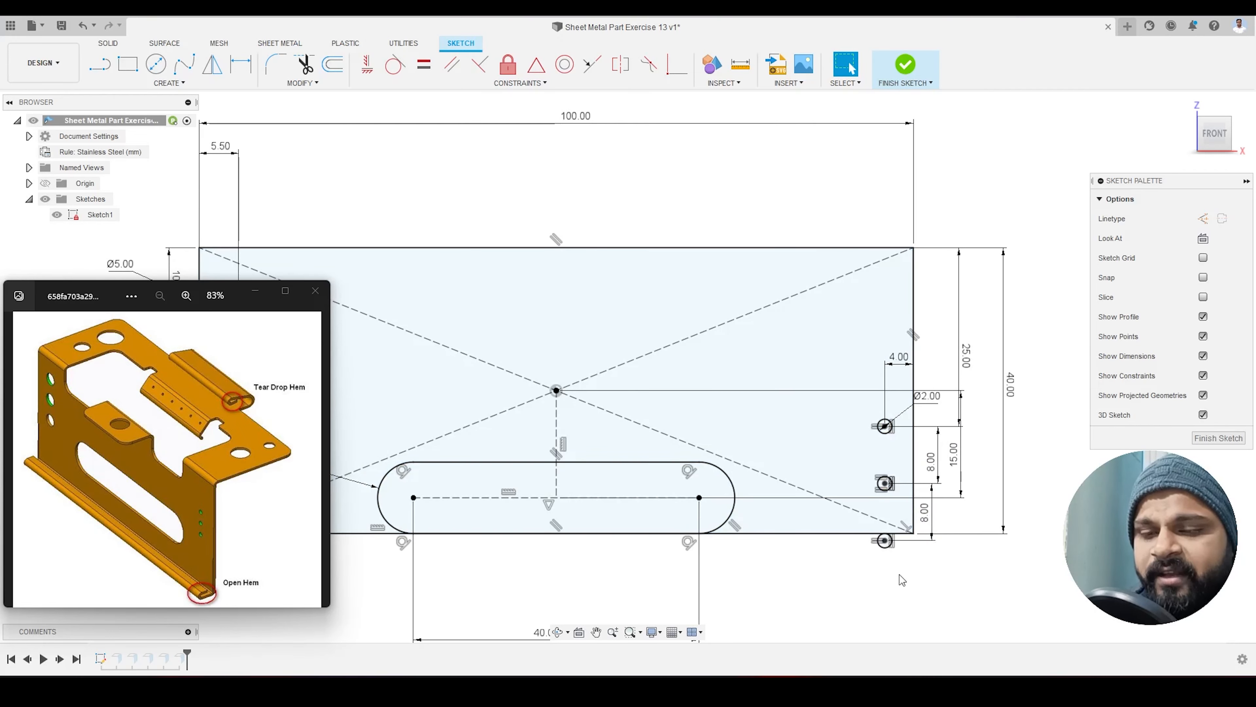
scroll(1022, 479, down, 4)
scroll(803, 493, up, 2)
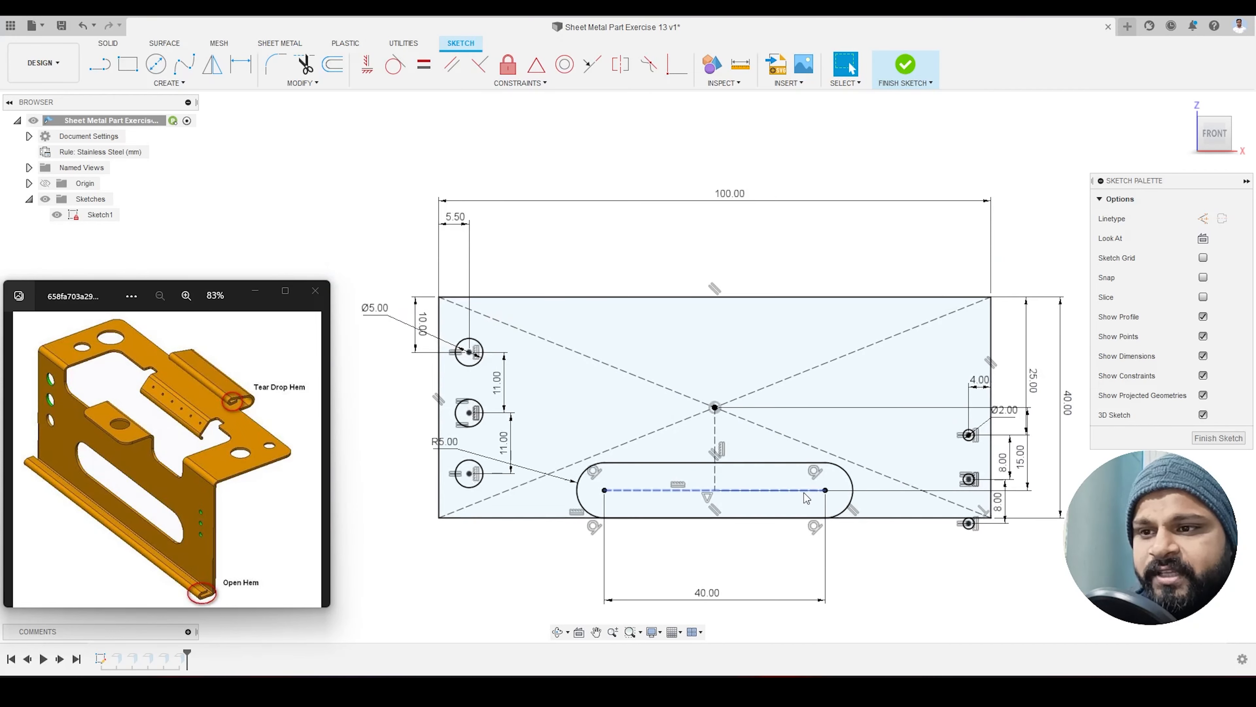
scroll(672, 475, down, 2)
scroll(874, 461, up, 3)
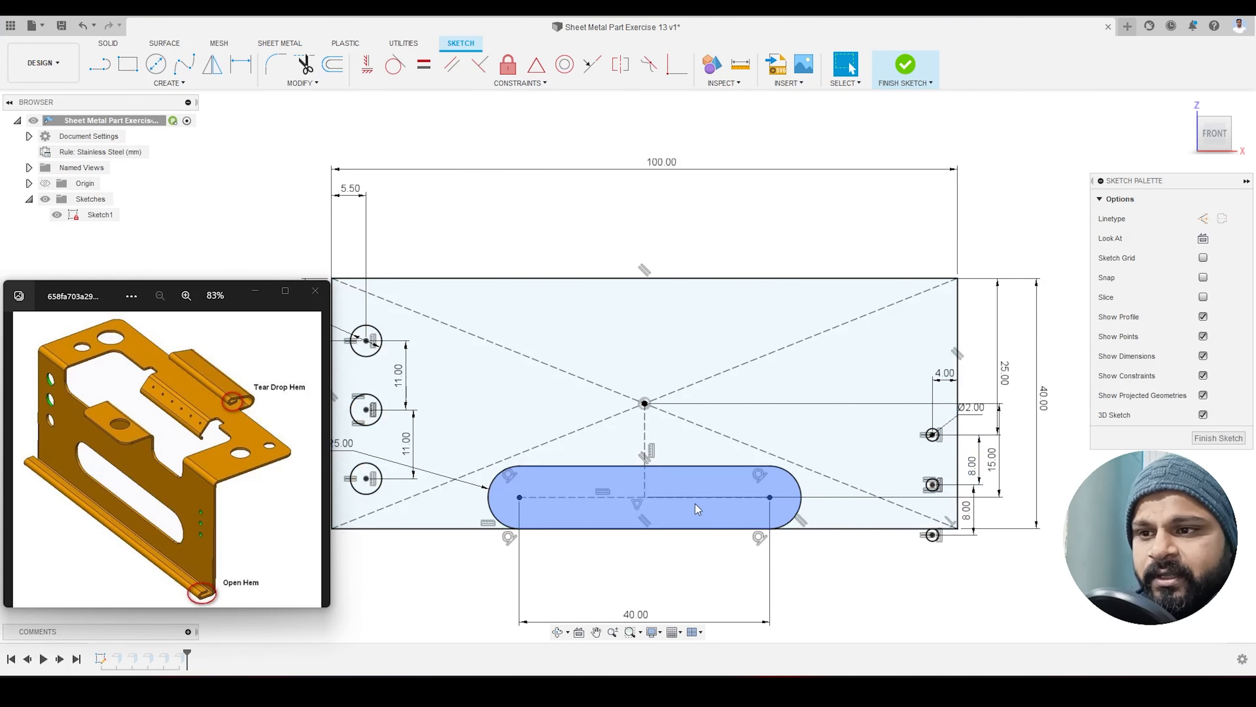
scroll(694, 503, up, 1)
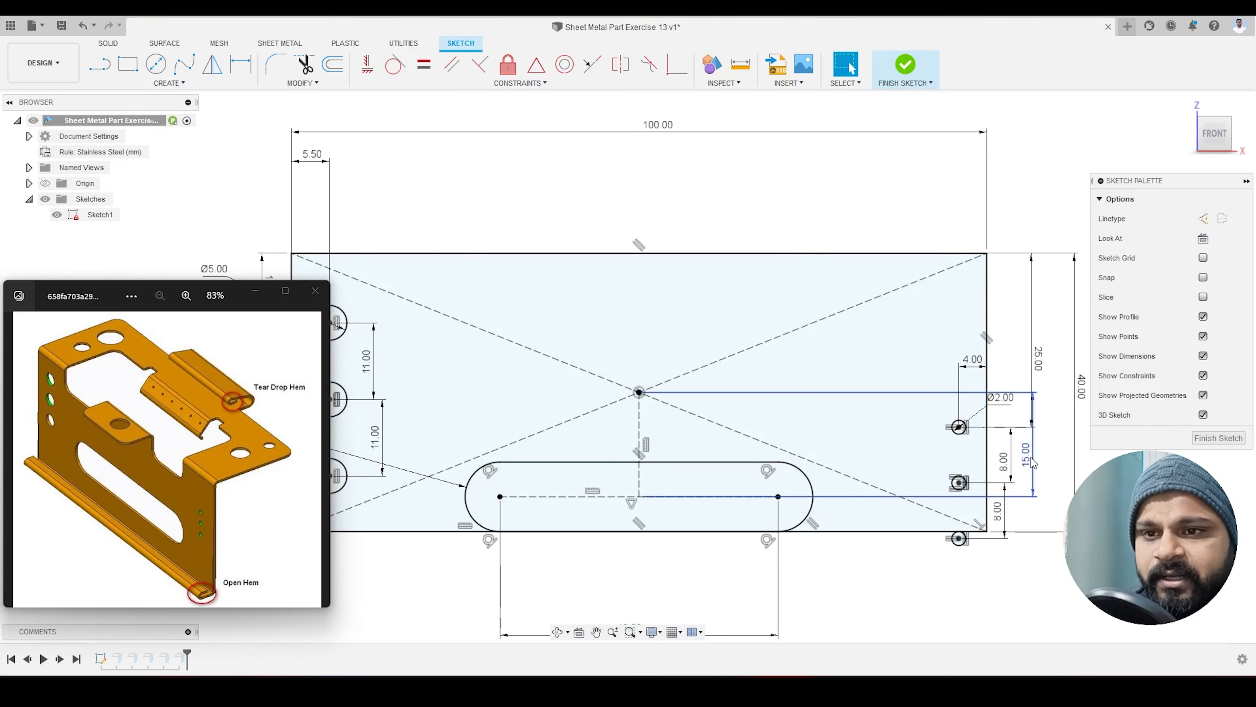
double_click(1028, 460)
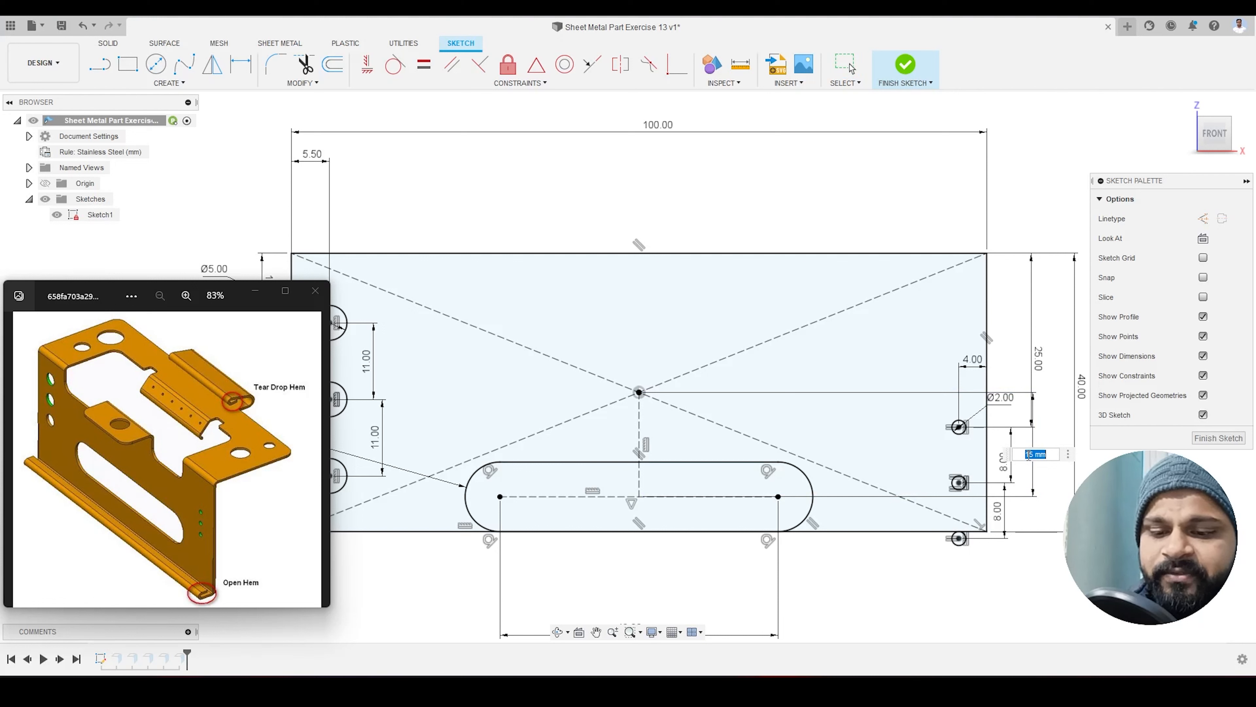
key(Return)
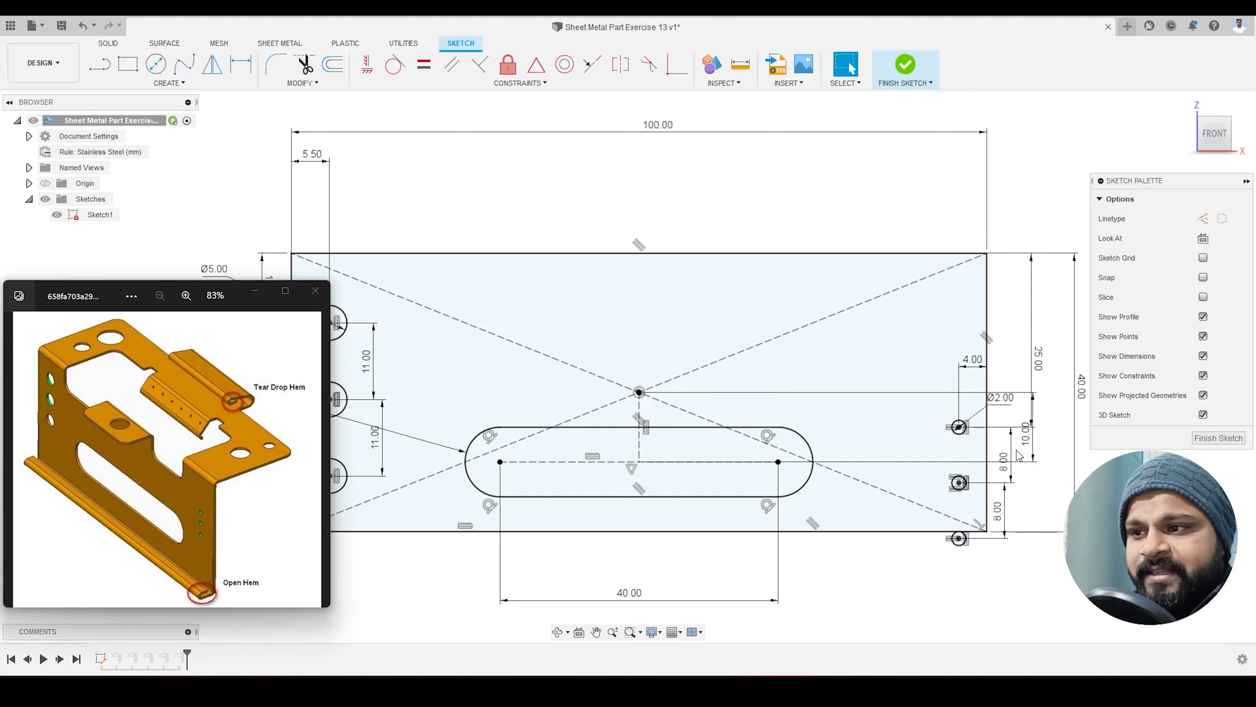
Step: Set the uppermost 2 mm hole's distance from the plate's upper edge to 15 mm
double_click(1038, 359)
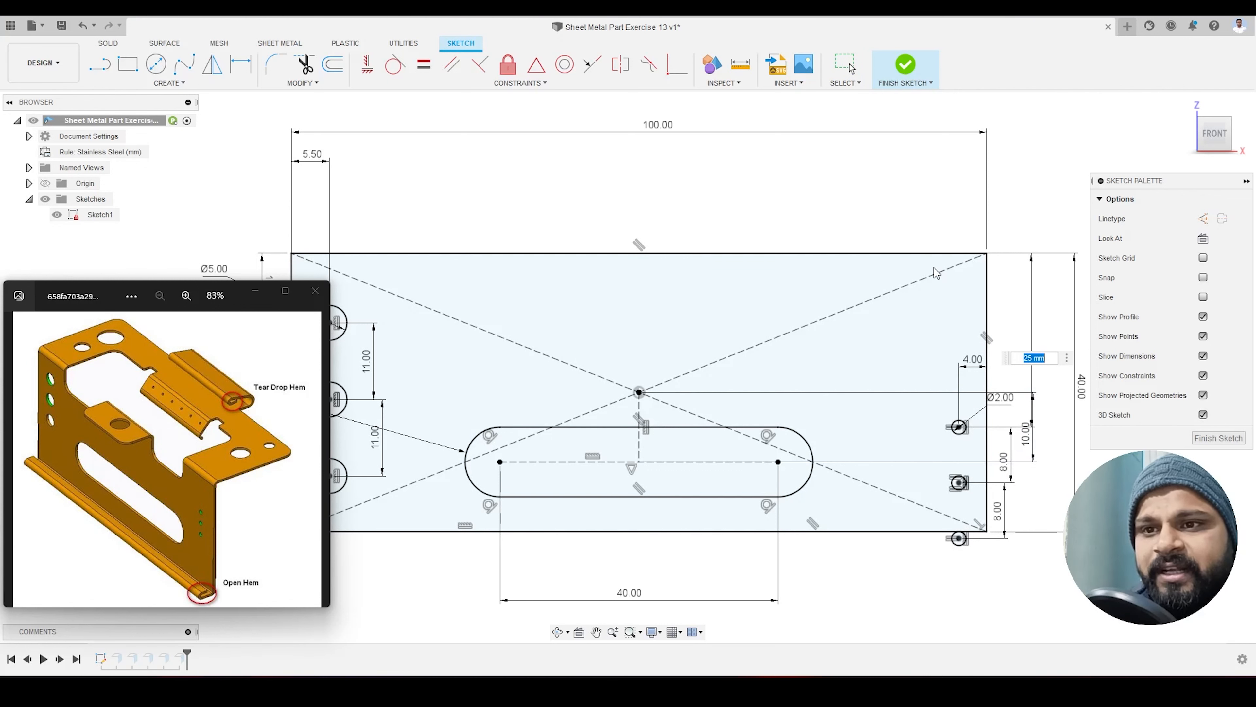
text(15)
key(Return)
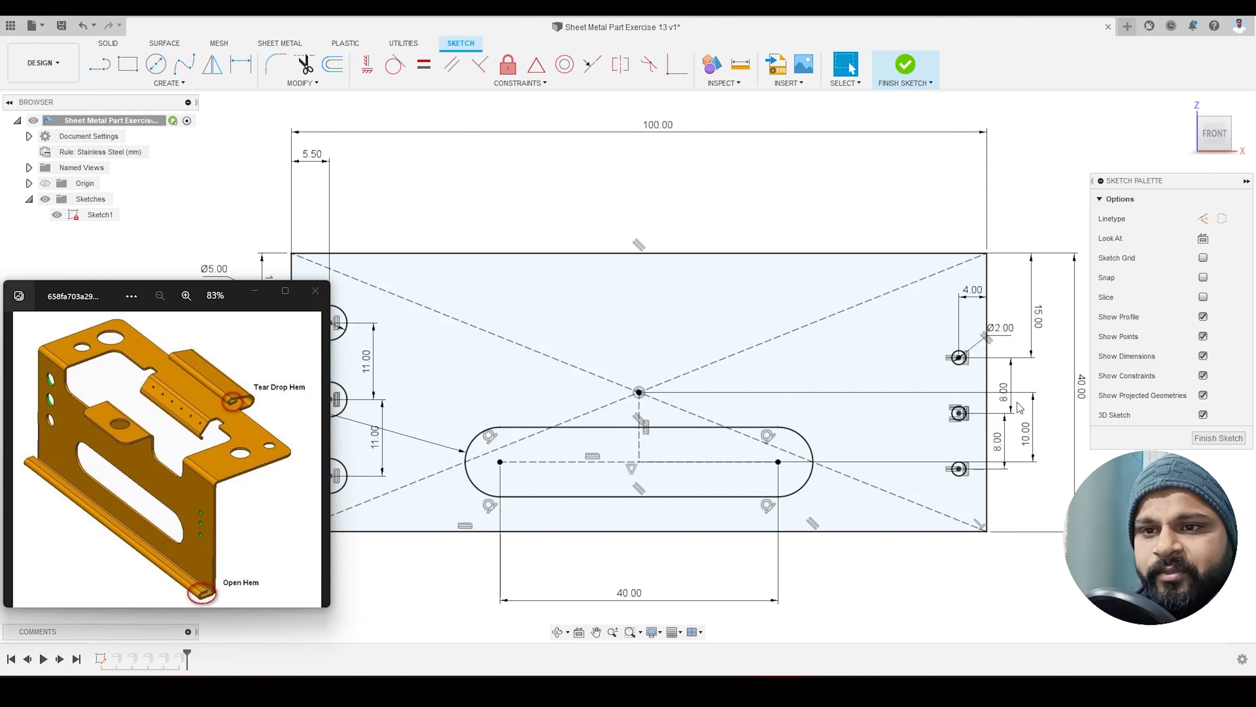
Step: Set the uppermost 2 mm hole's distance from the plate's upper edge to 12 mm and finish the sketch
double_click(1040, 320)
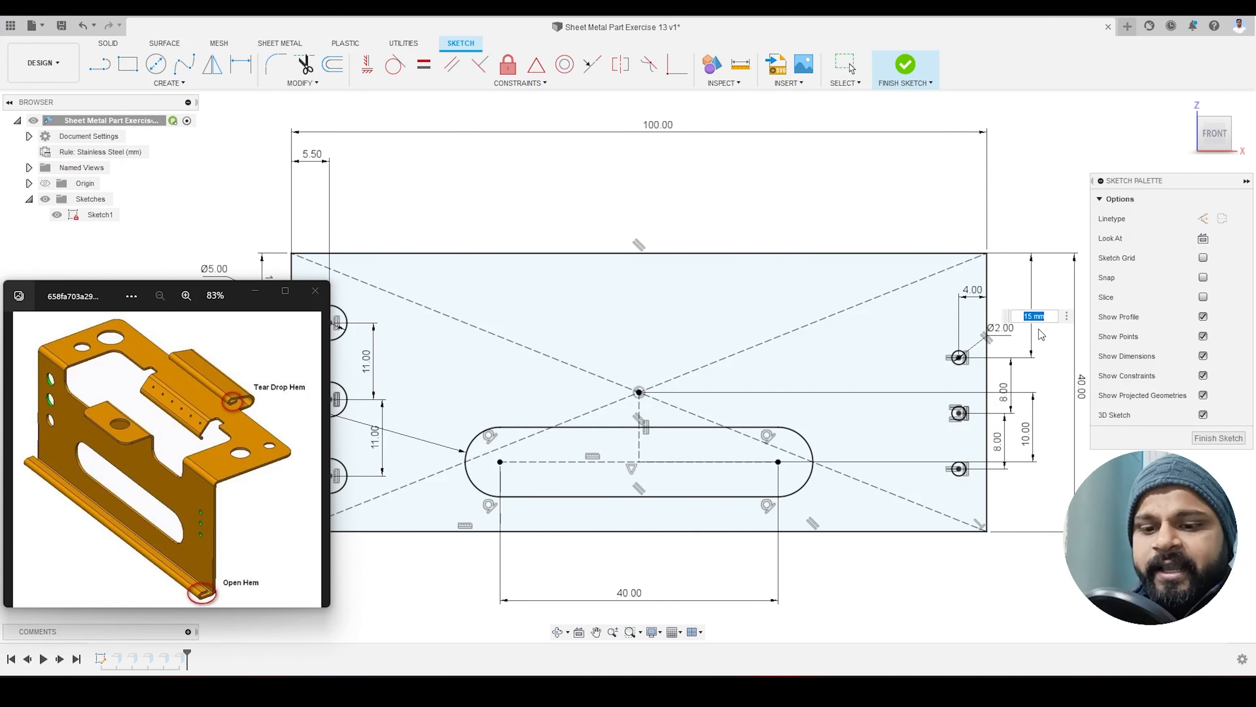
text(12)
key(Return)
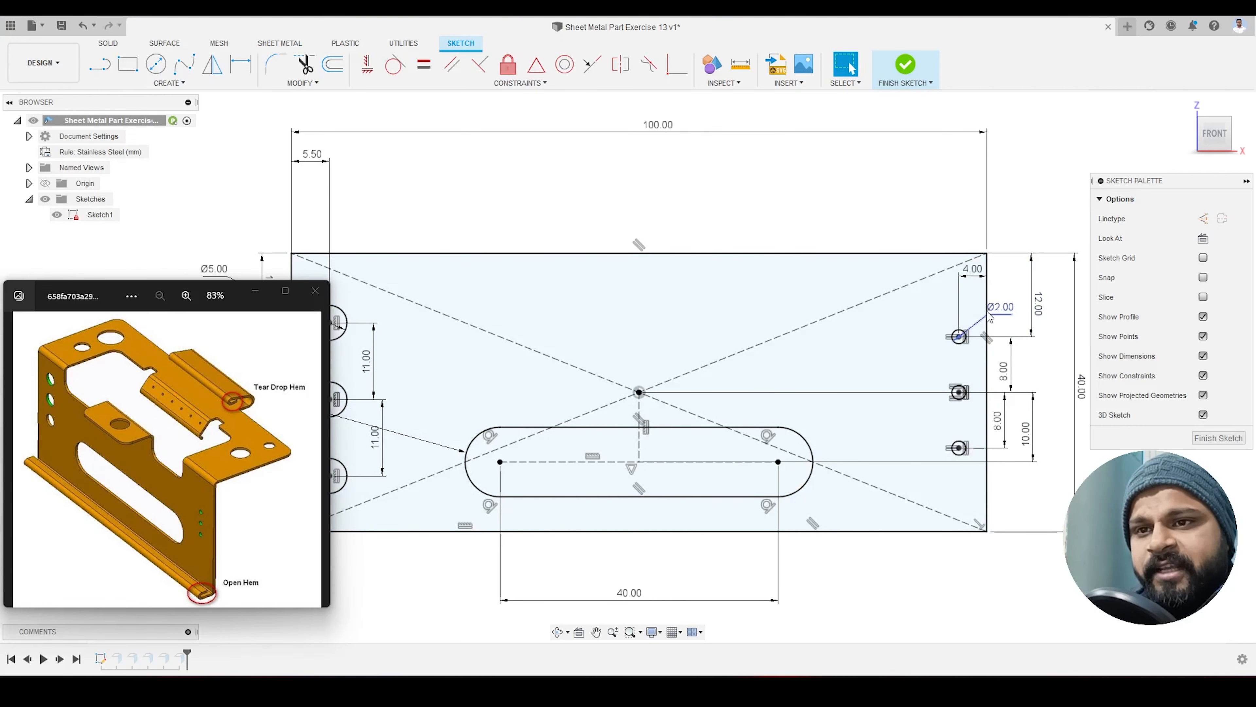
scroll(913, 280, down, 3)
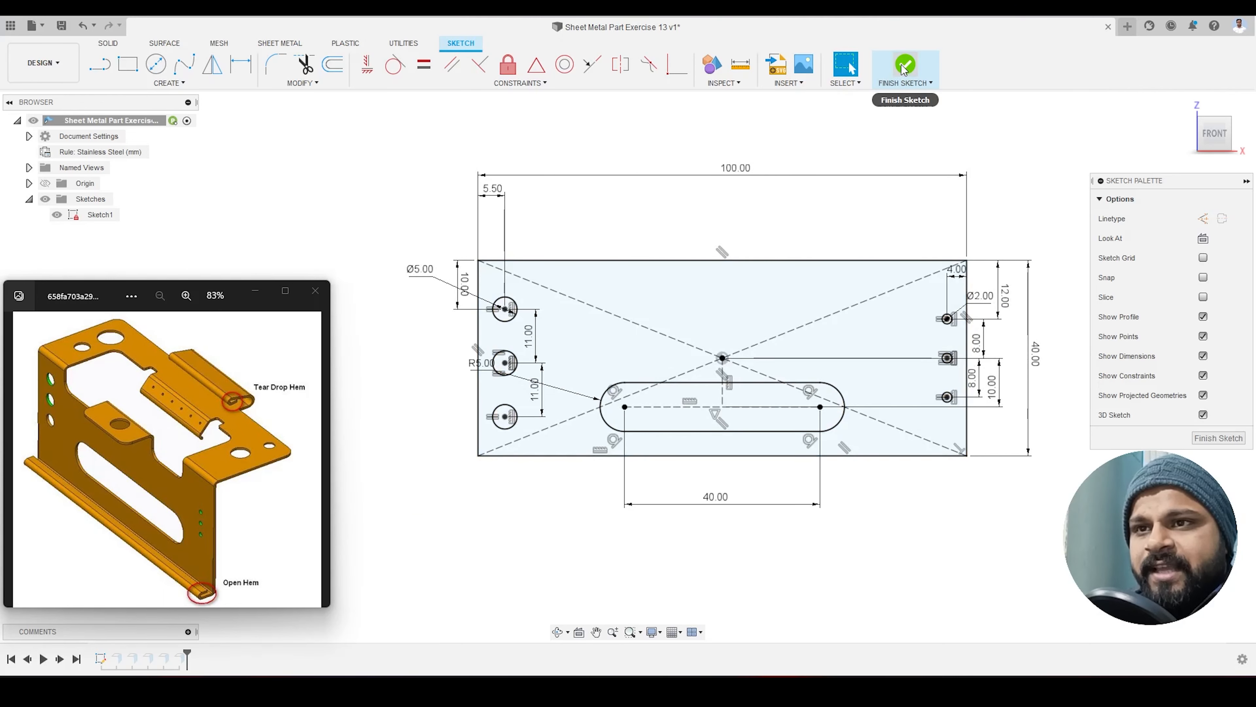
click(903, 70)
Step: Start a flange on the top flange's long outer edge with a symmetric extent and a distance of 15 mm
scroll(814, 300, down, 2)
mouse_move(814, 300)
shift+middle_down()
mouse_move(771, 310)
mouse_move(761, 334)
shift+middle_up()
scroll(762, 334, up, 2)
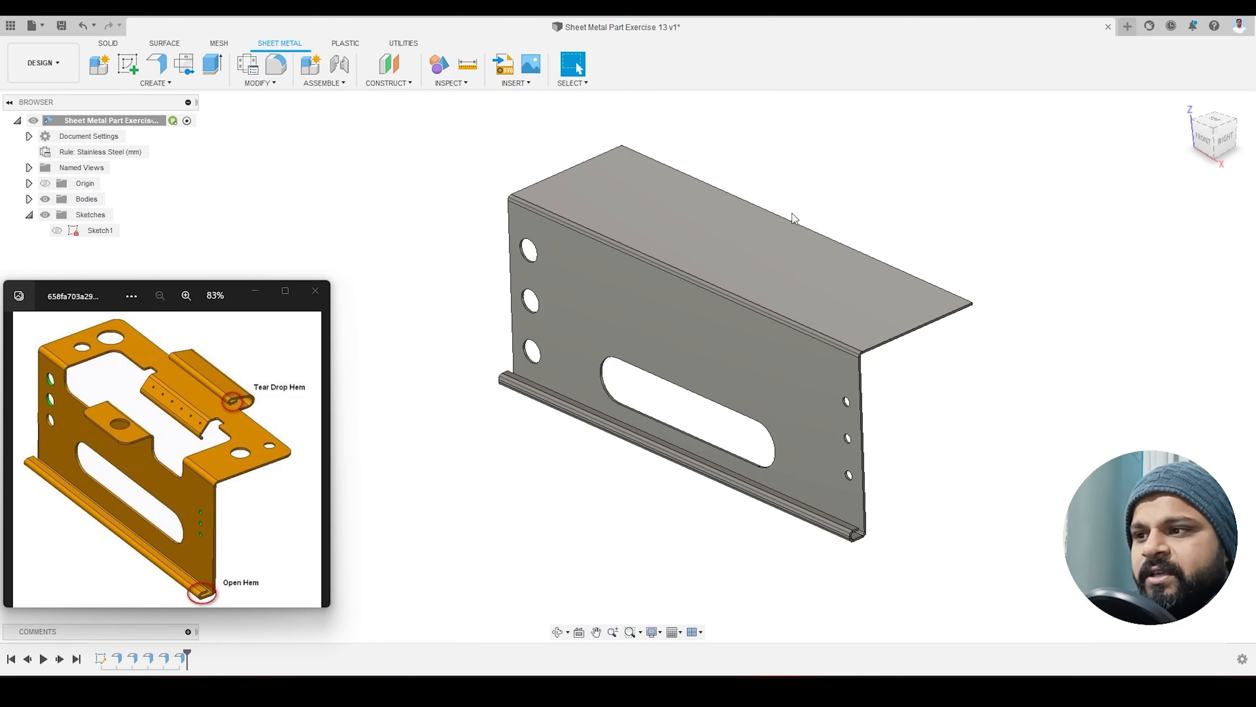
shift+middle_drag(830, 194, 658, 247)
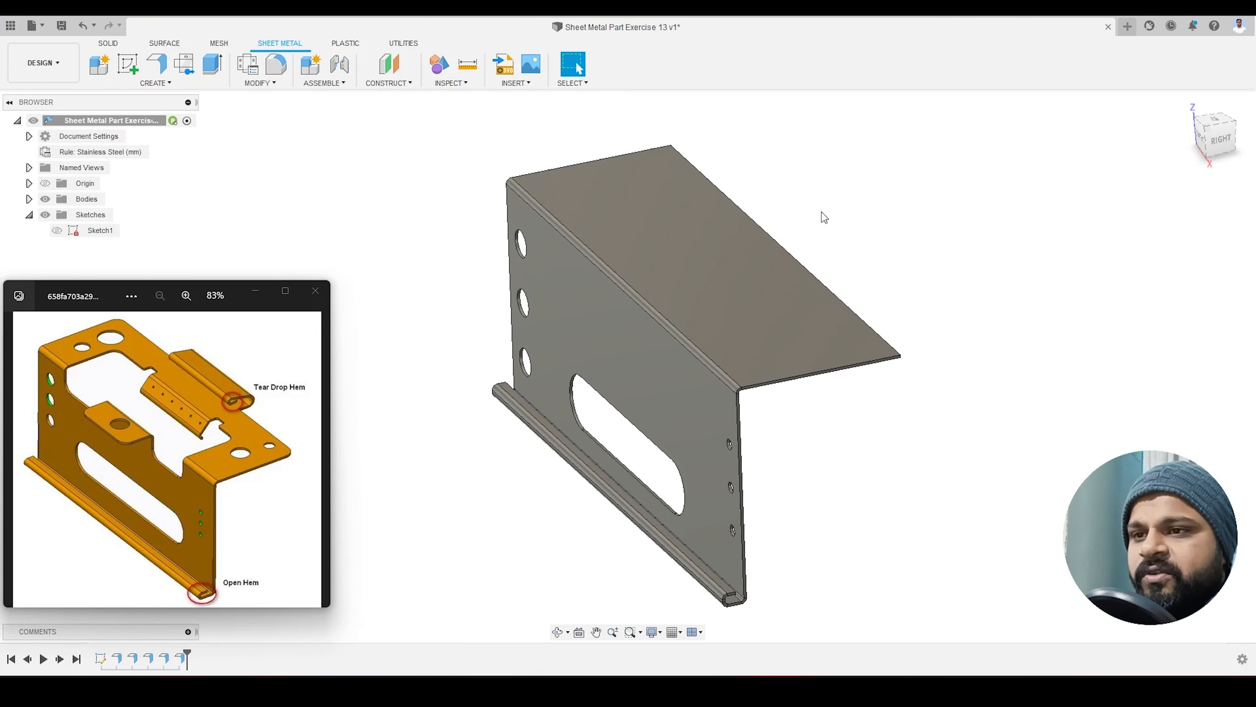
scroll(823, 212, up, 3)
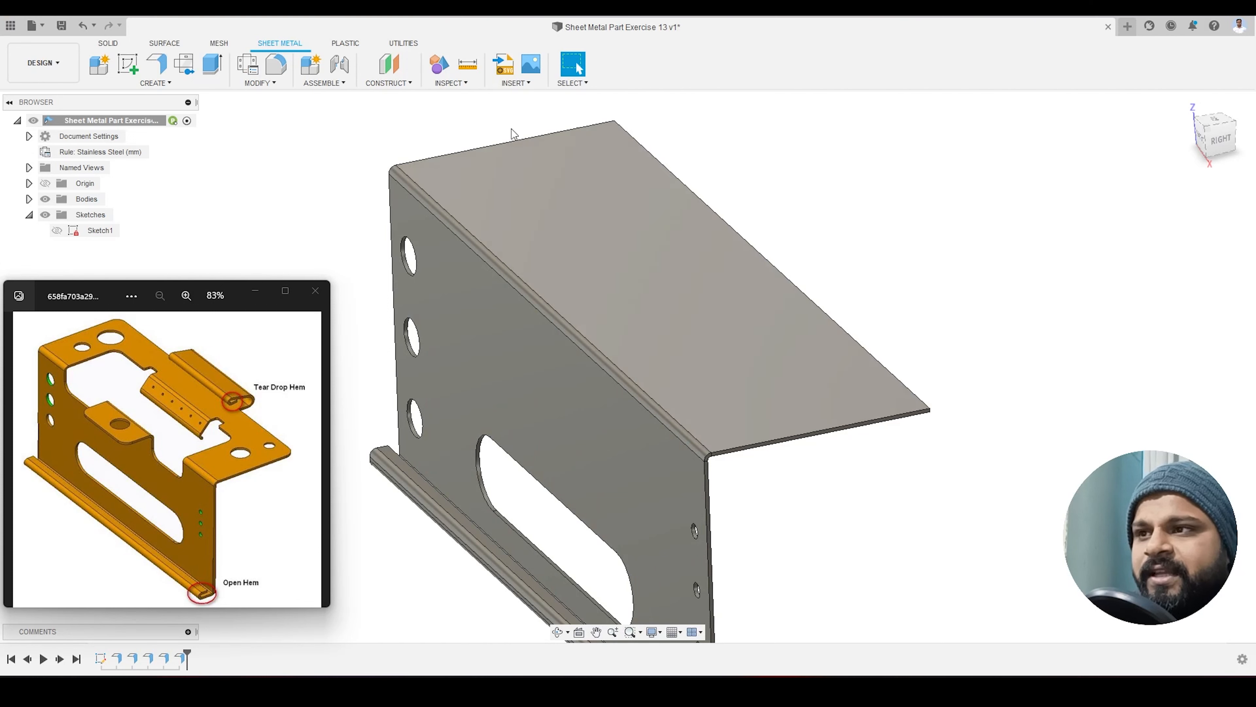
click(165, 64)
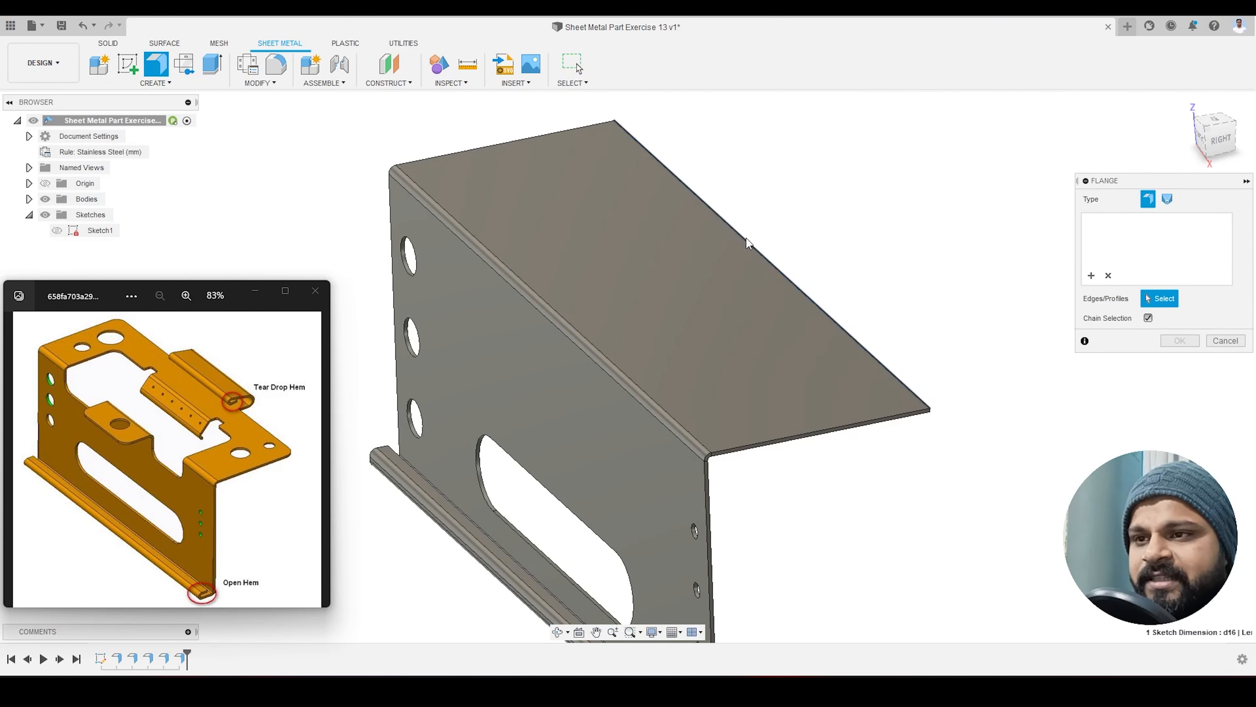
click(752, 246)
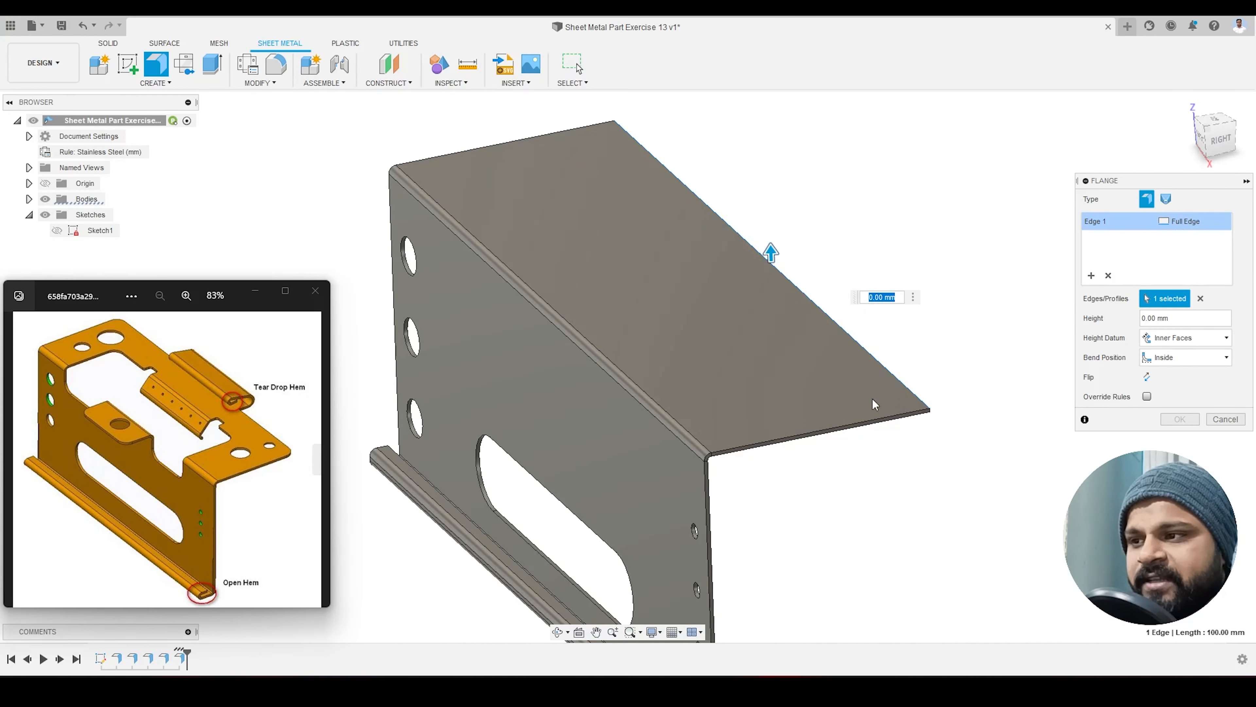
click(1189, 223)
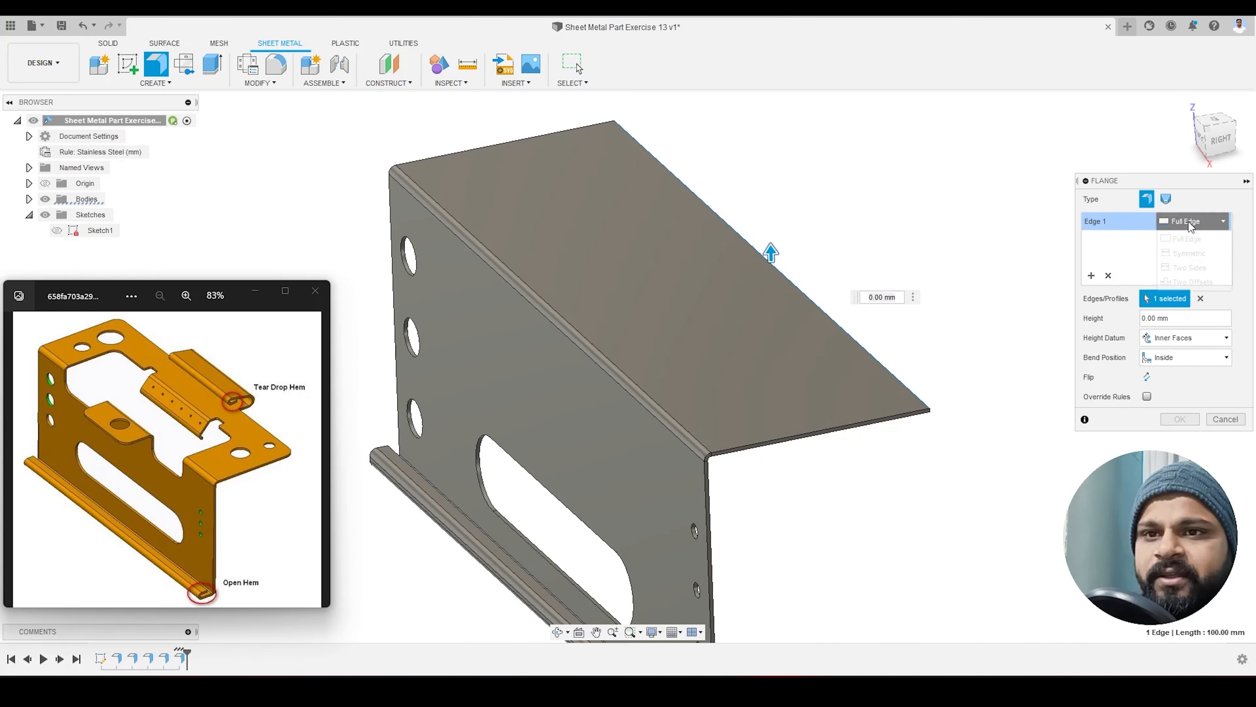
click(1189, 254)
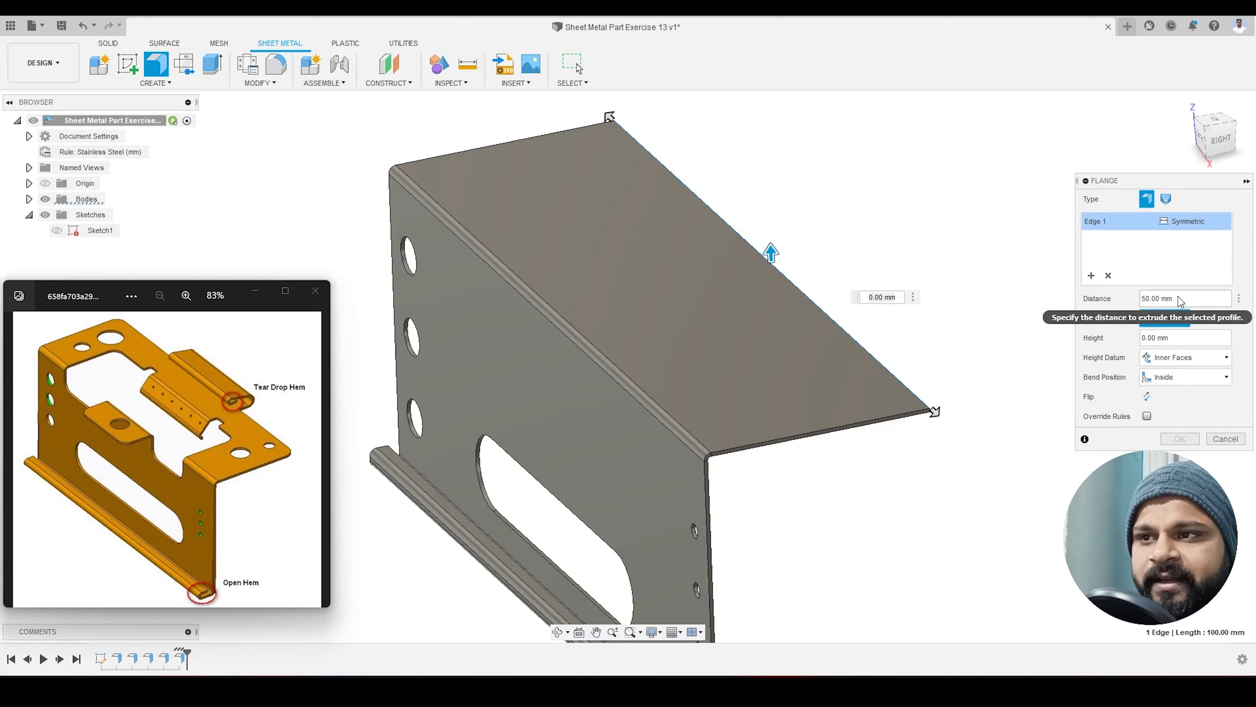
drag(1180, 300, 1134, 303)
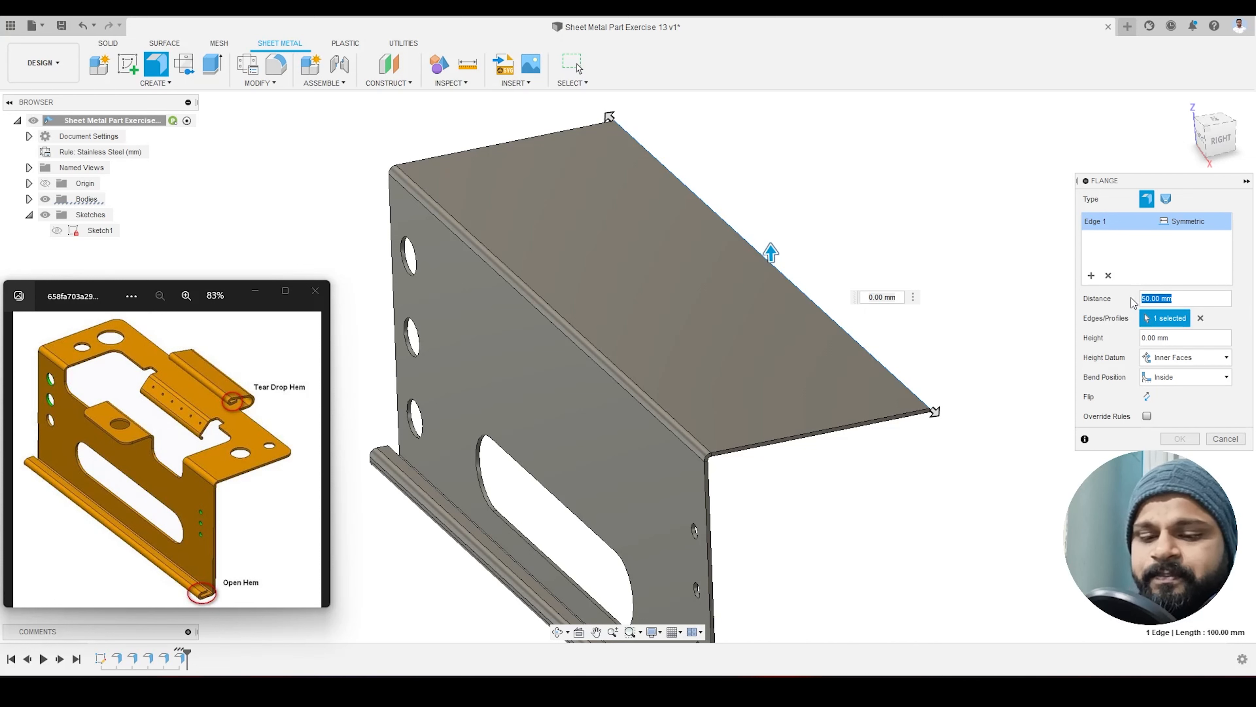
text(15)
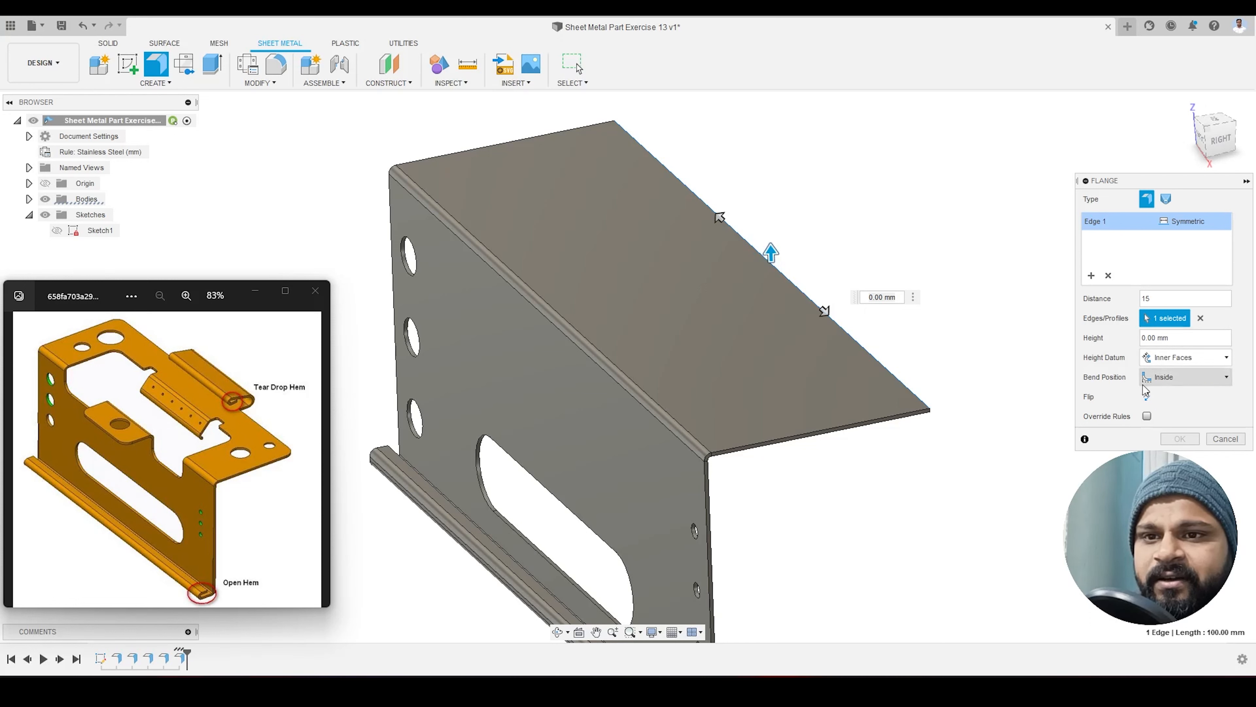
Step: Create the centered tab by setting the flange's angle to 0 degrees and its height to 4 mm
drag(771, 247, 770, 222)
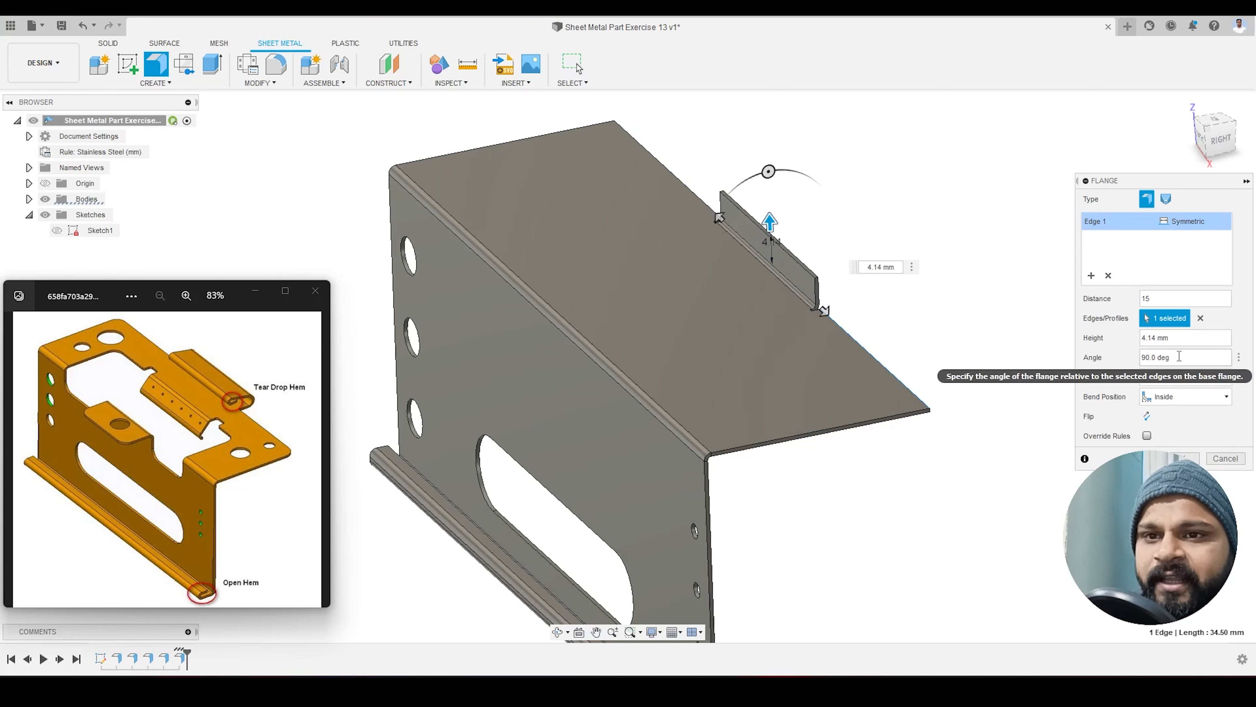
click(1155, 357)
text(0)
key(Return)
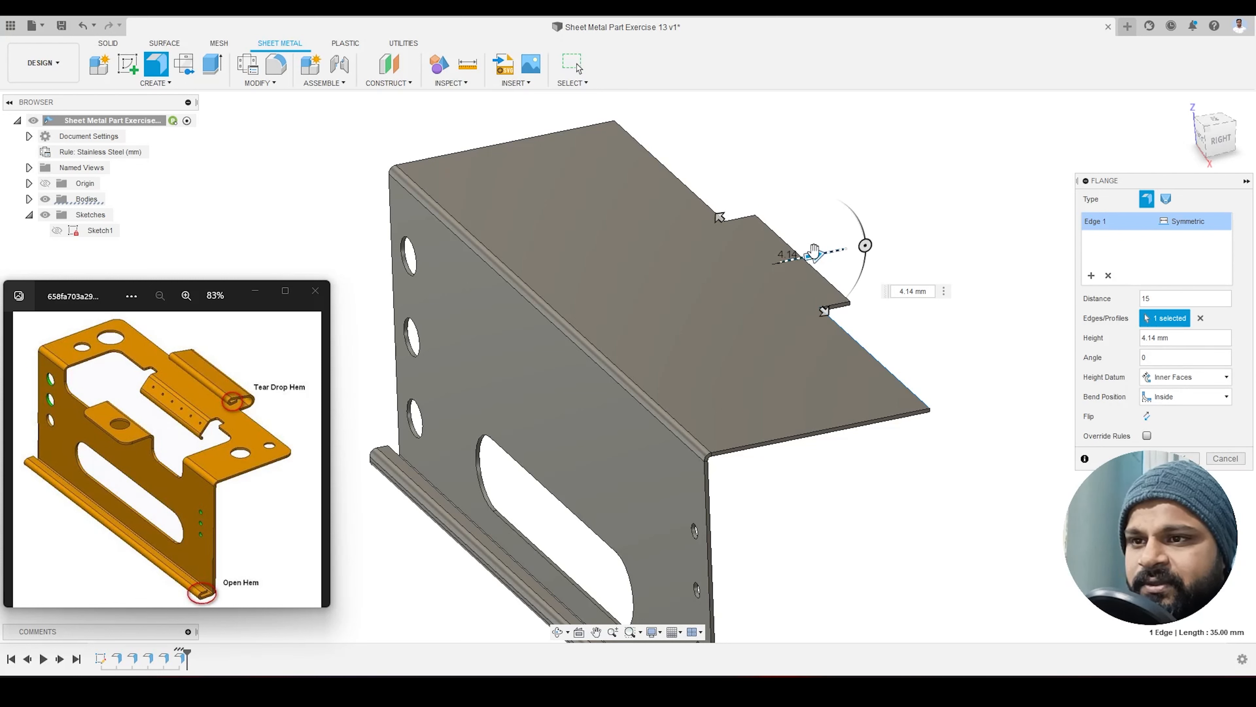
drag(814, 254, 809, 255)
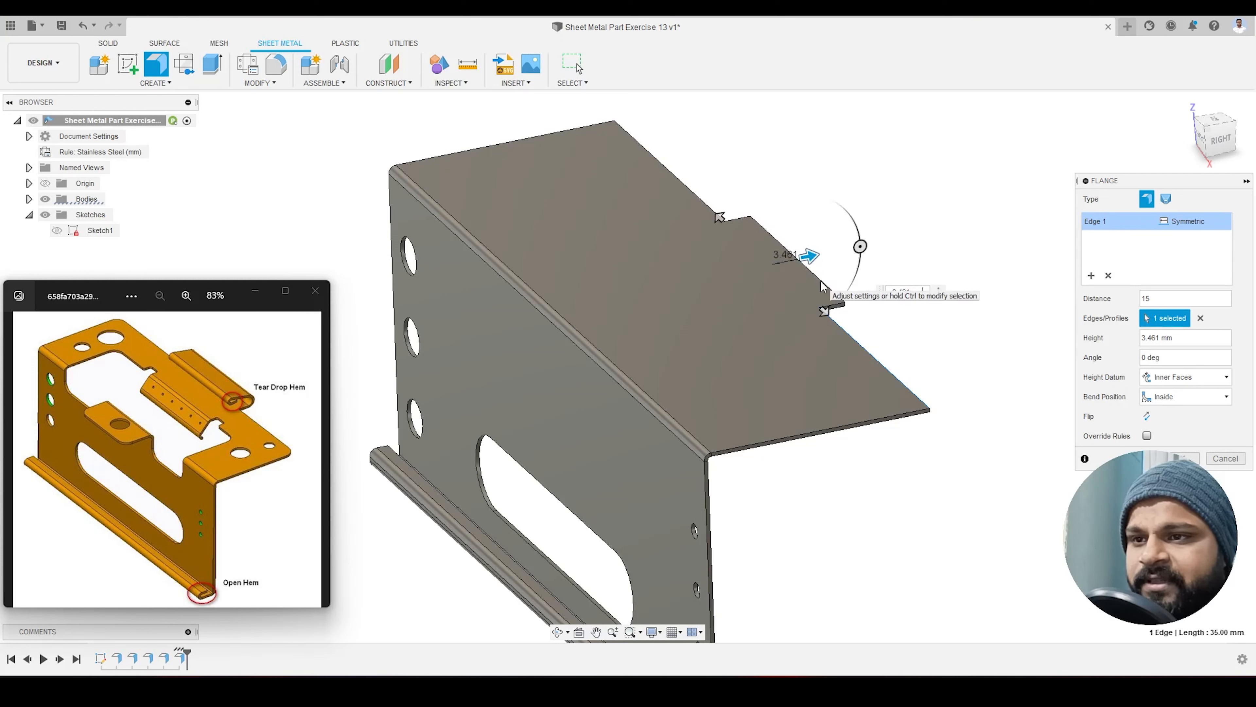
click(1153, 338)
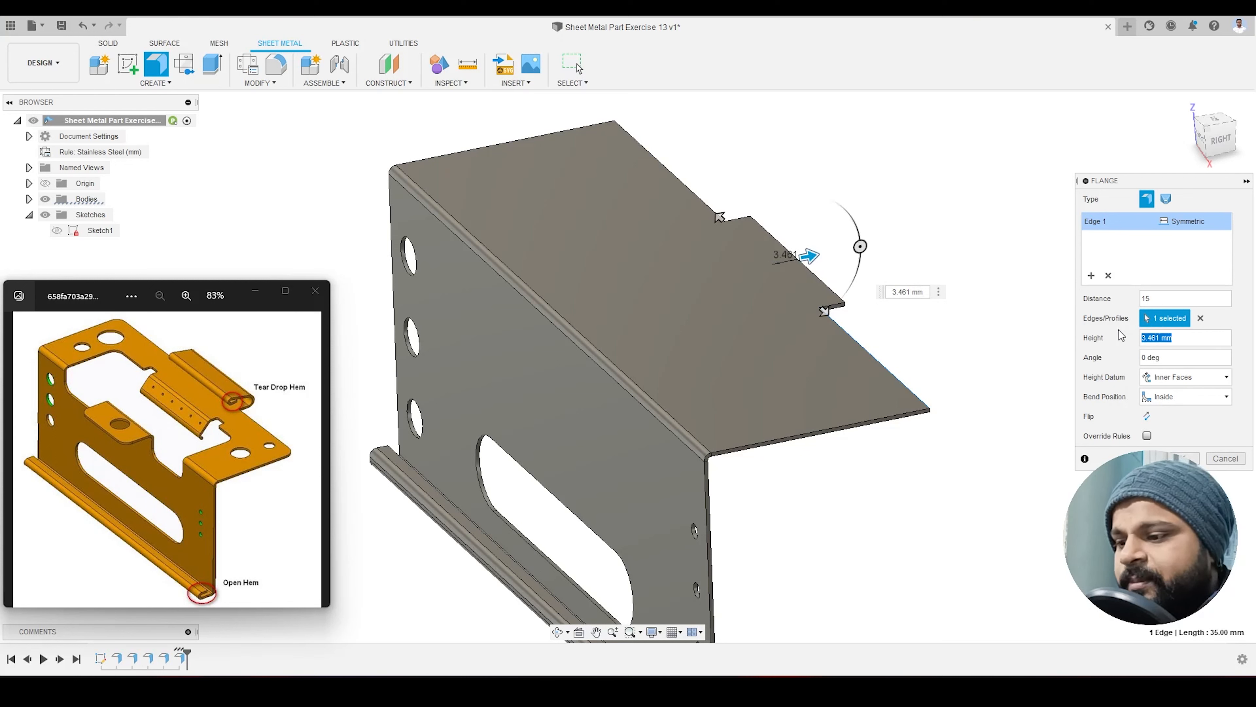
text(3)
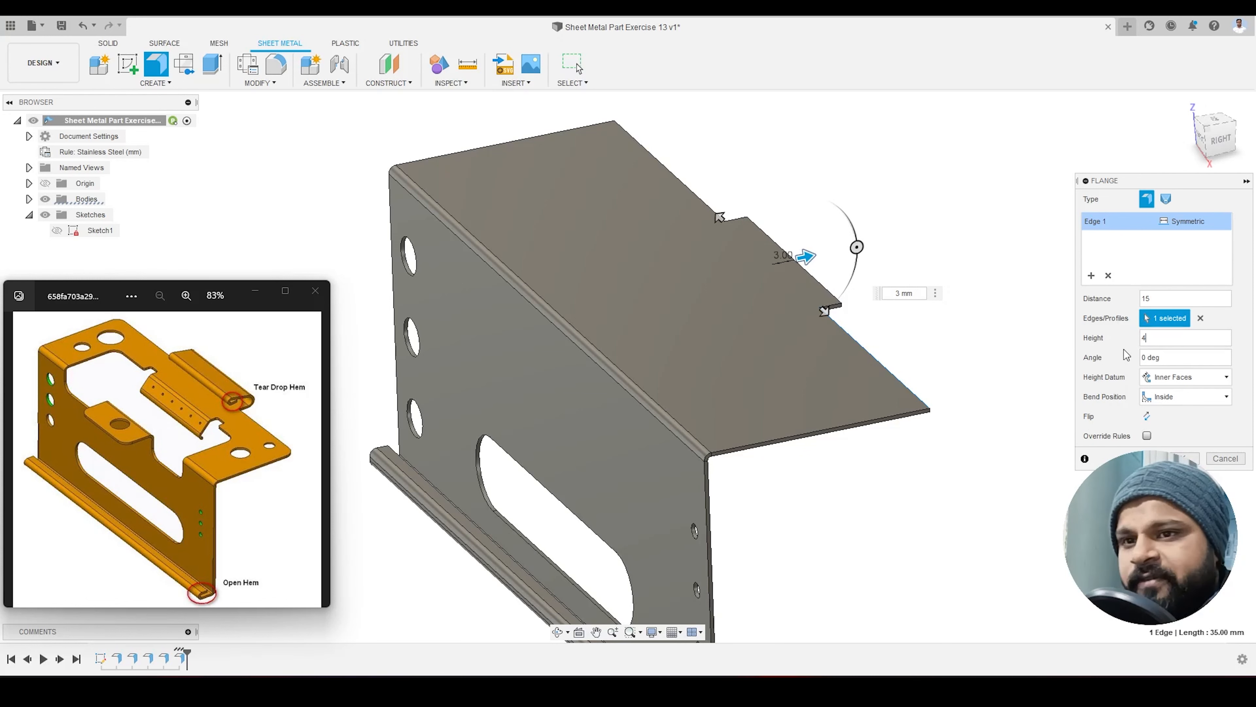
key(Return)
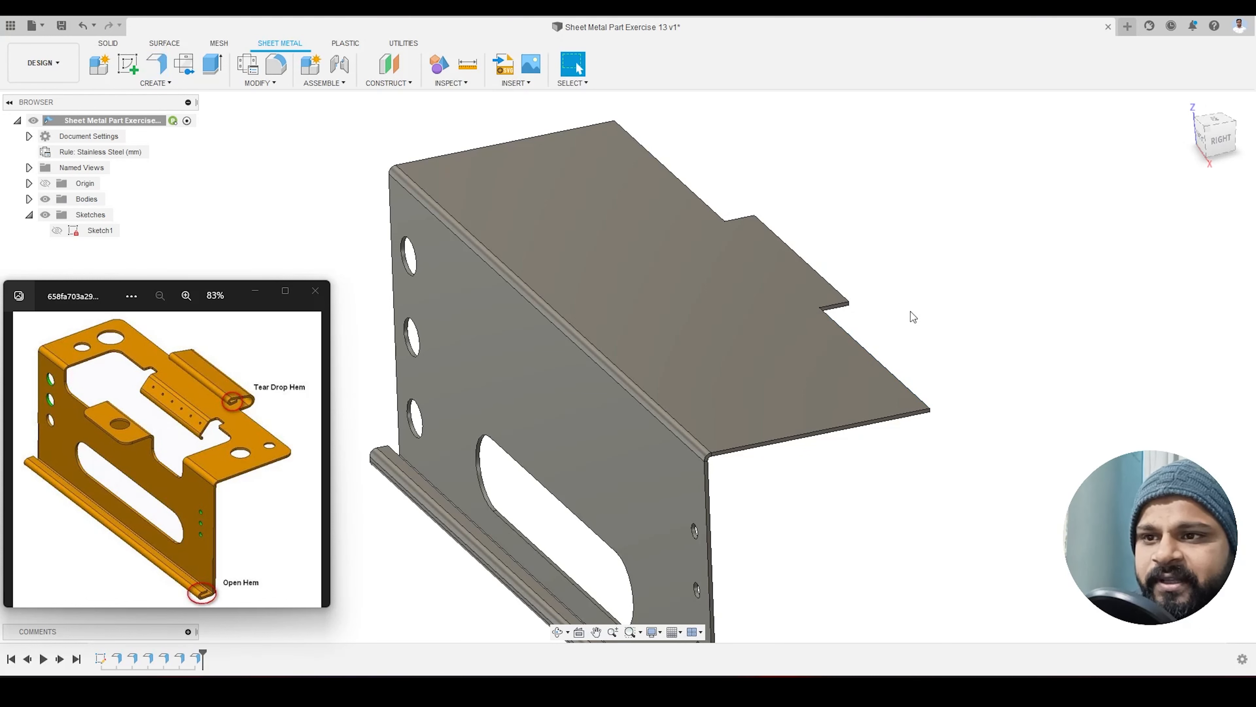
Step: Start a full-edge flange on the tab's outer edge and pull it upward to a height of about 1.9 mm
scroll(813, 273, up, 4)
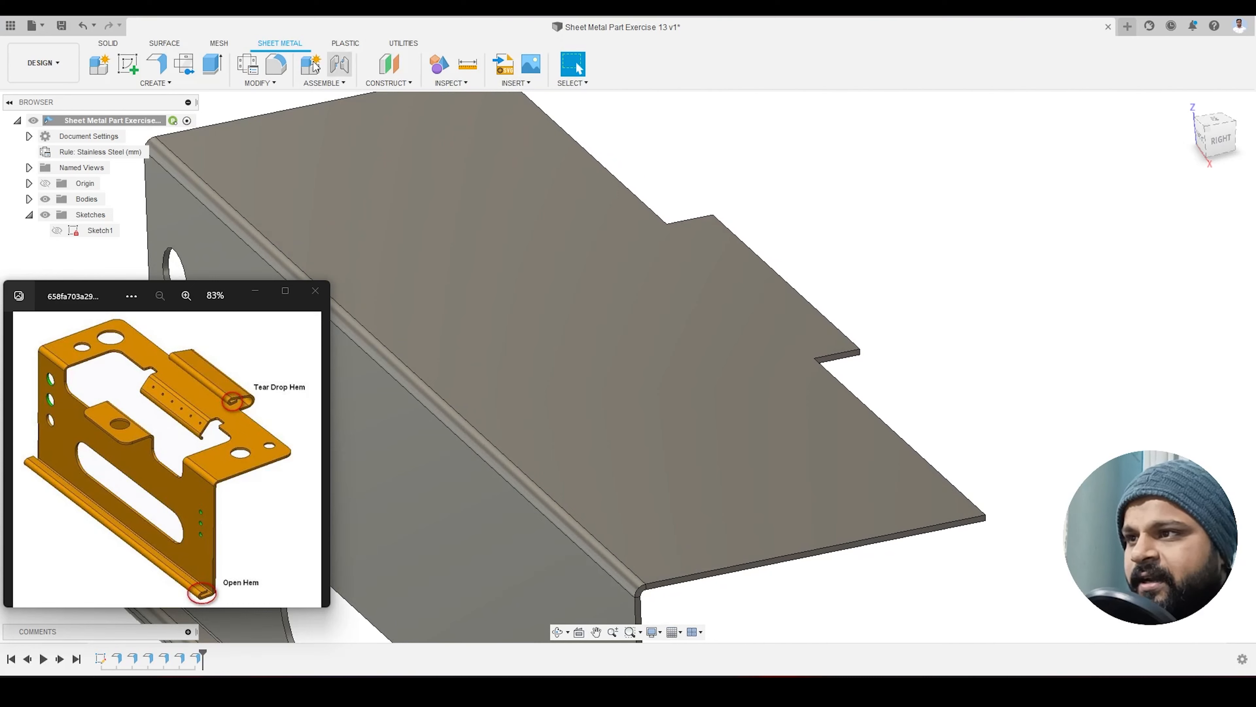
click(156, 64)
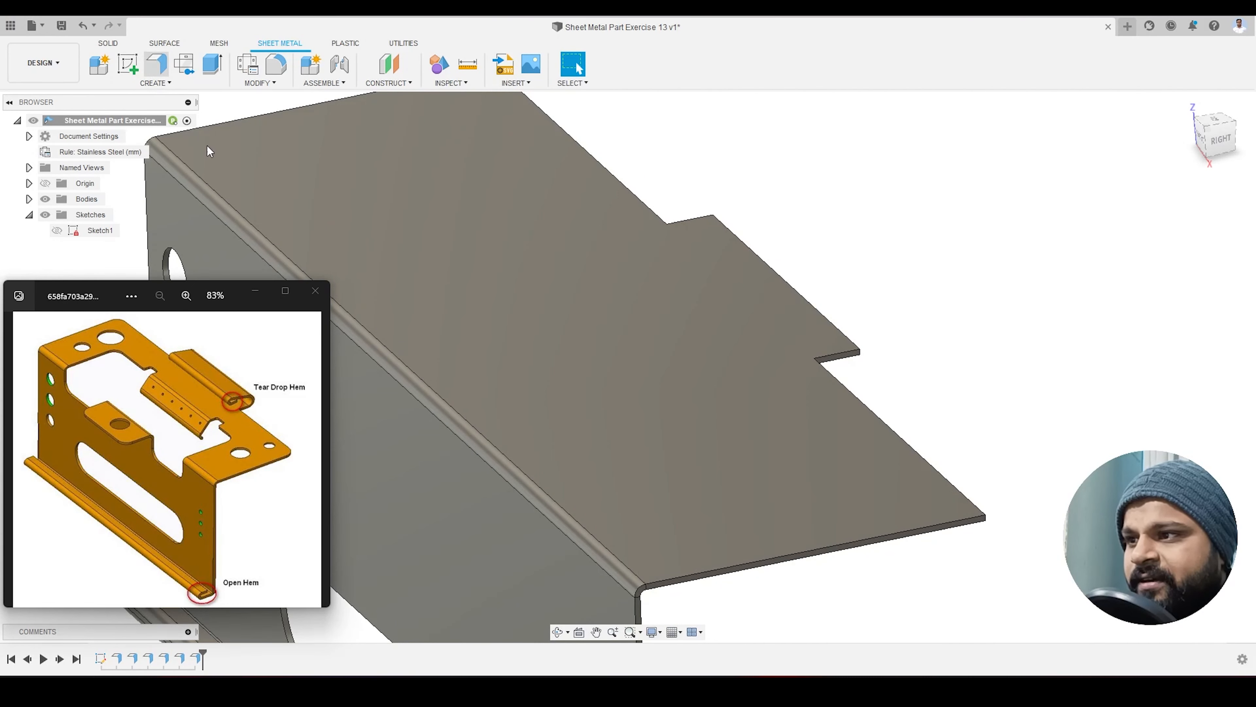
click(807, 299)
drag(787, 271, 783, 245)
scroll(789, 323, up, 2)
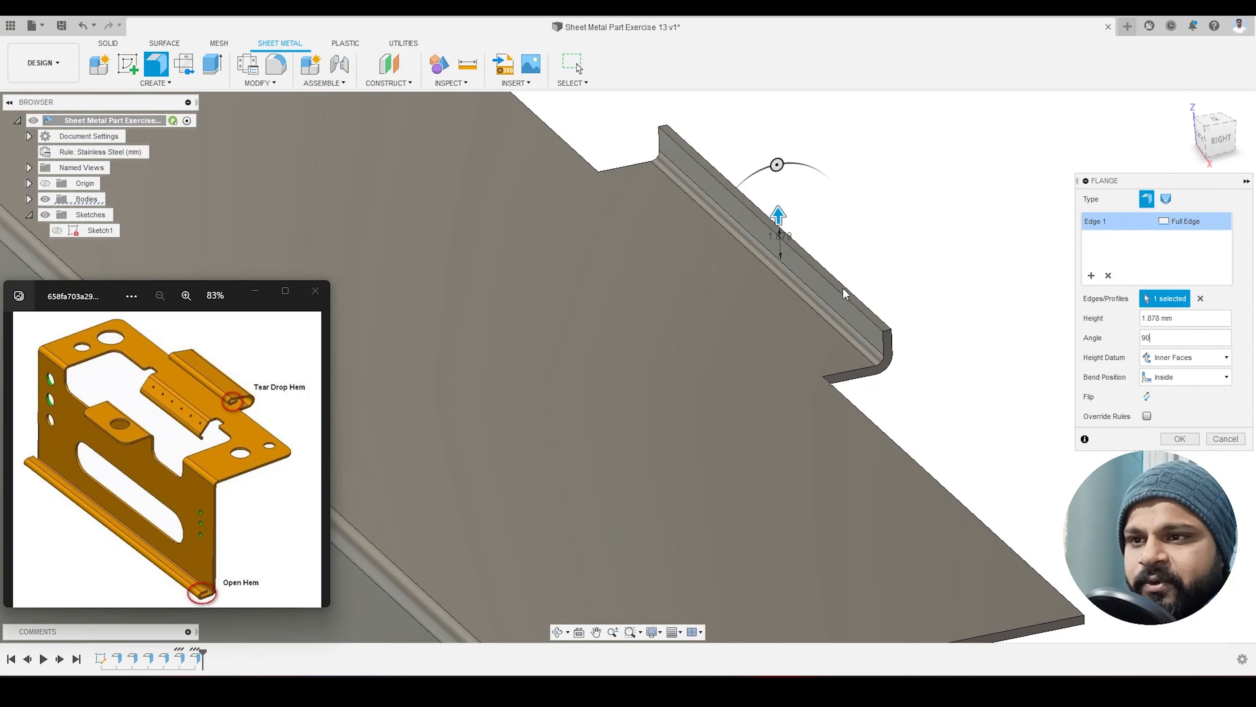
Step: Set the height of the upright flange on the top plate's tab edge to 2 mm and create it
drag(1172, 318, 1151, 312)
text(2)
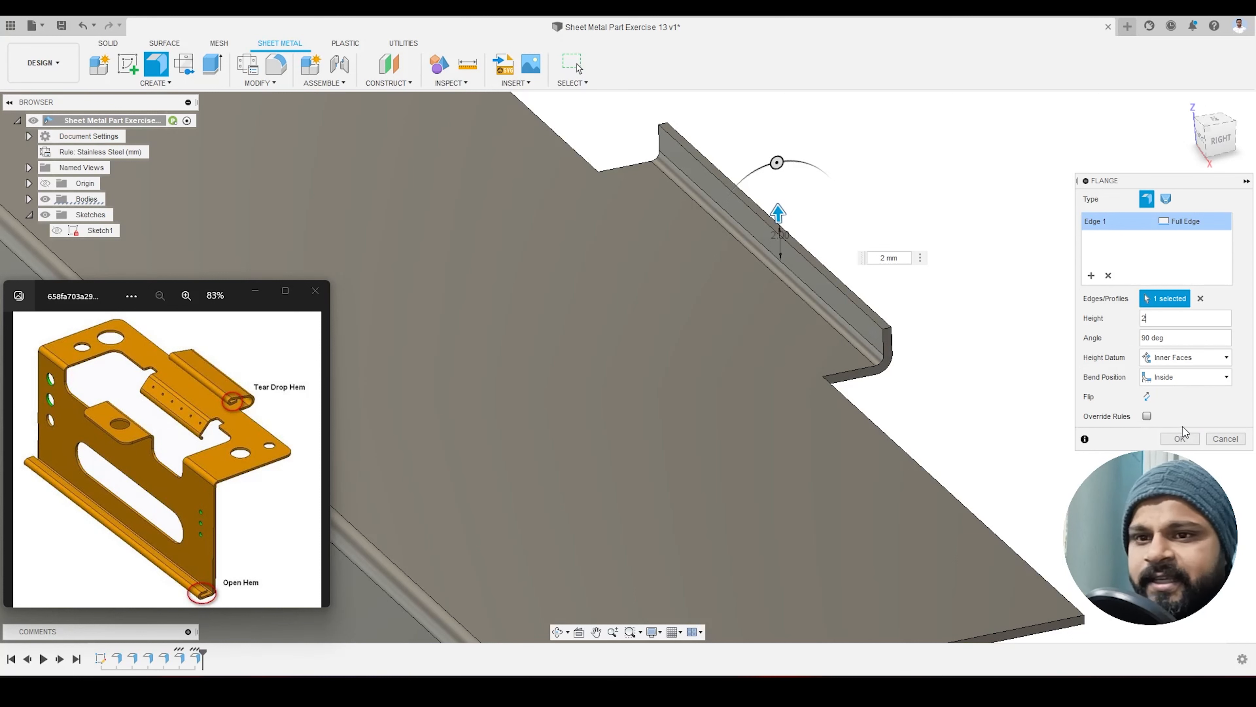
click(1180, 439)
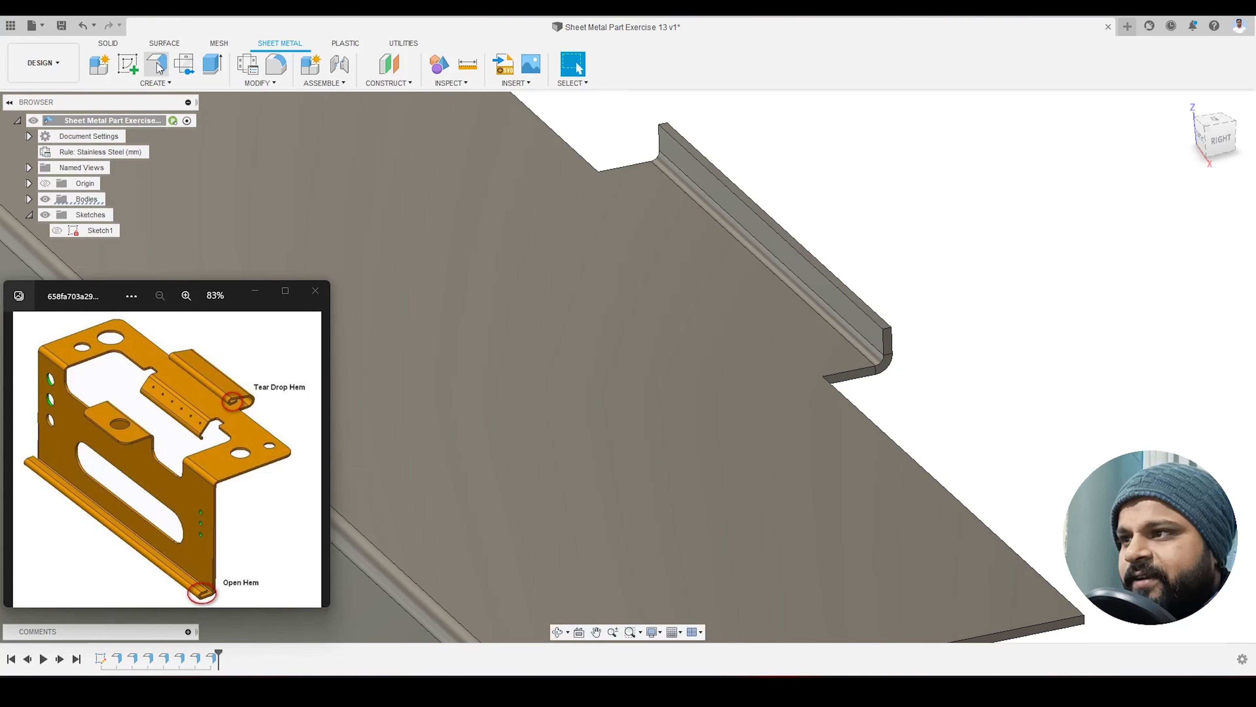
Step: Add a 5 mm flange at 90 degrees from the upright flange's top edge, folding back over the plate
click(156, 63)
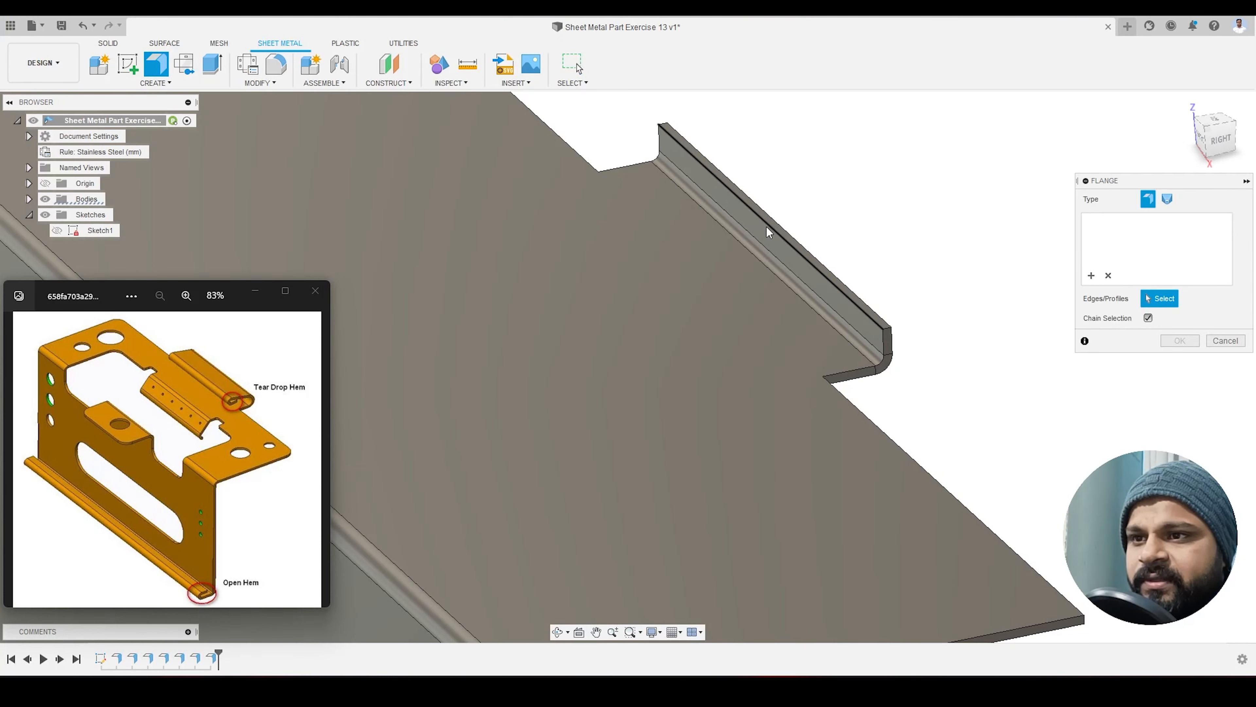
click(768, 231)
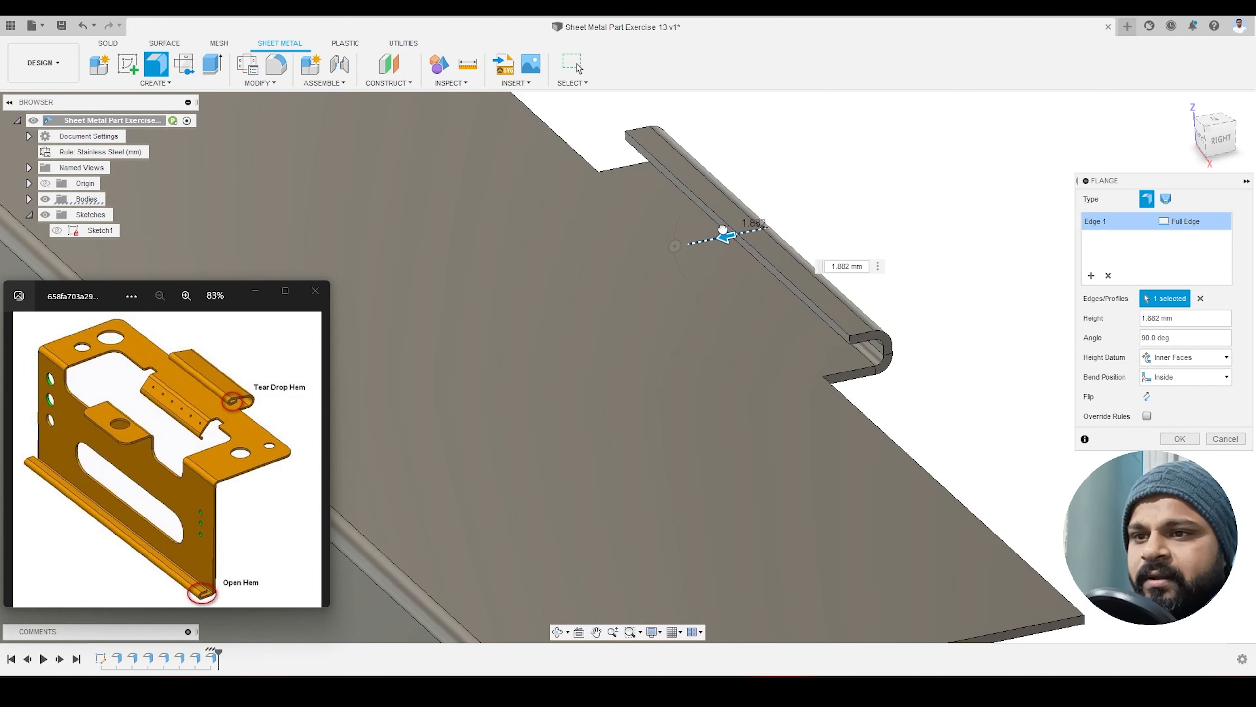
drag(723, 229, 667, 238)
text(5)
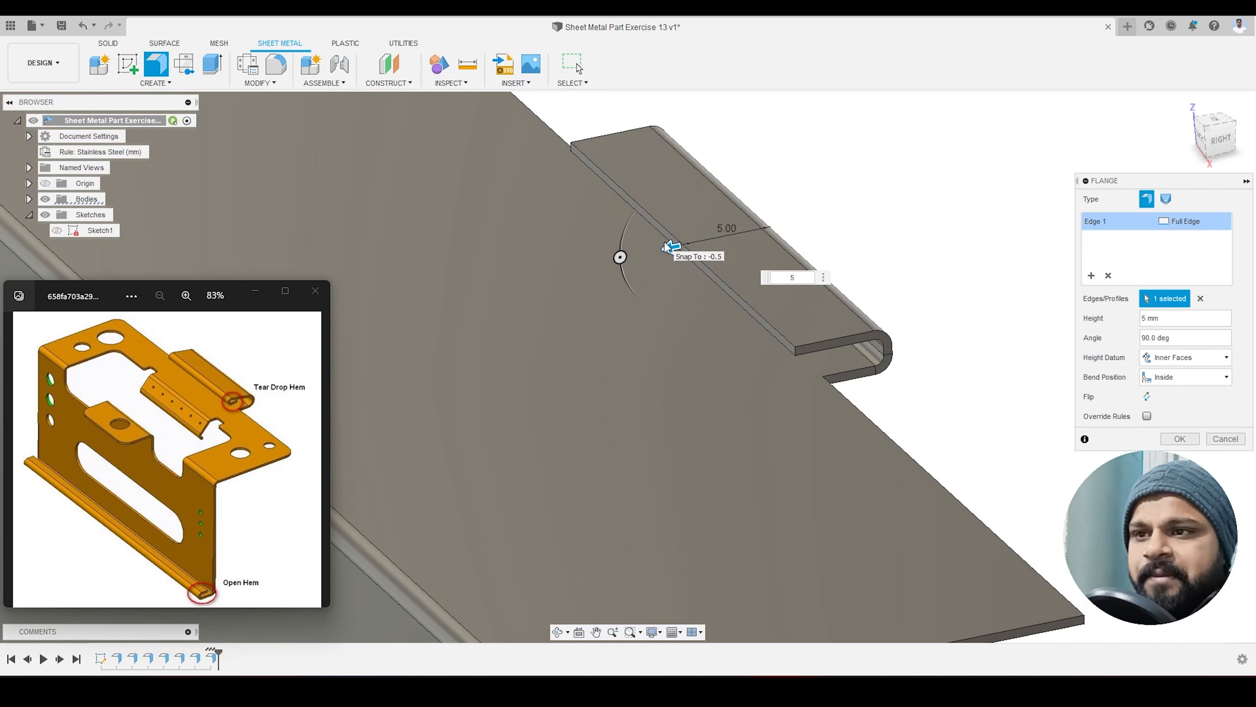
click(1180, 440)
Step: Set up a downward 2 mm flange on the lower edge of the folded-back flange's free end
shift+middle_drag(779, 259, 796, 318)
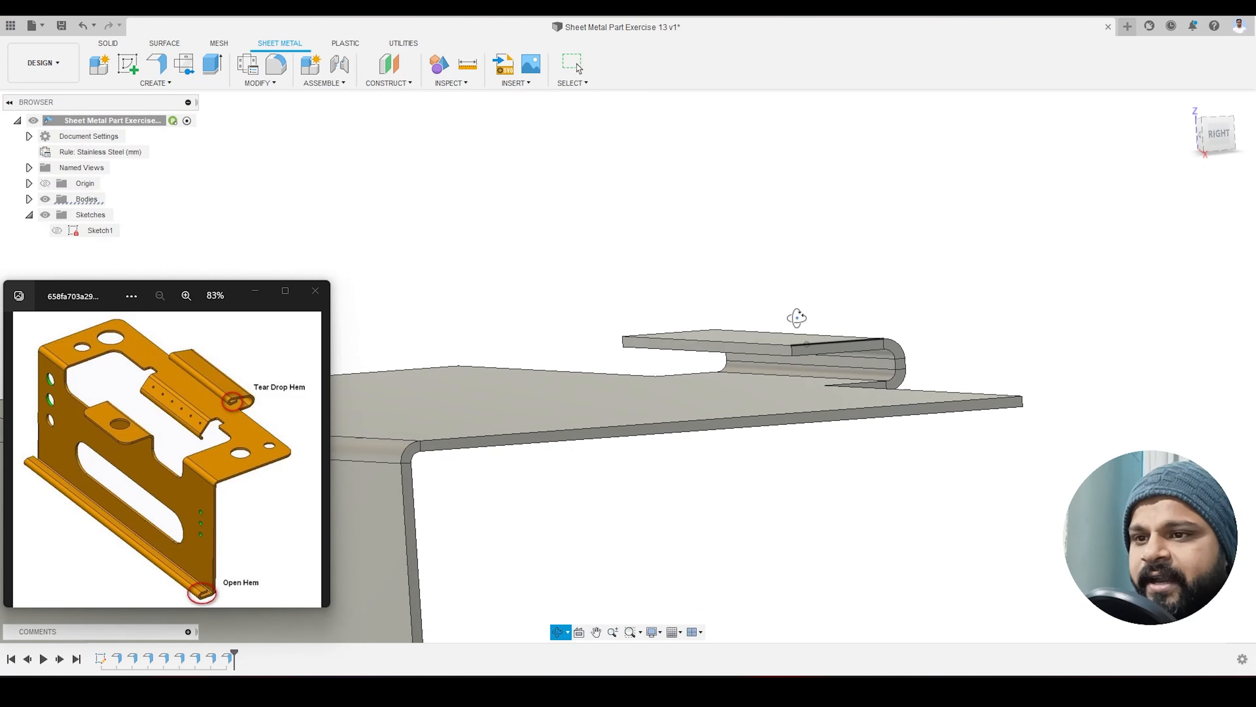
key(Escape)
scroll(828, 373, up, 3)
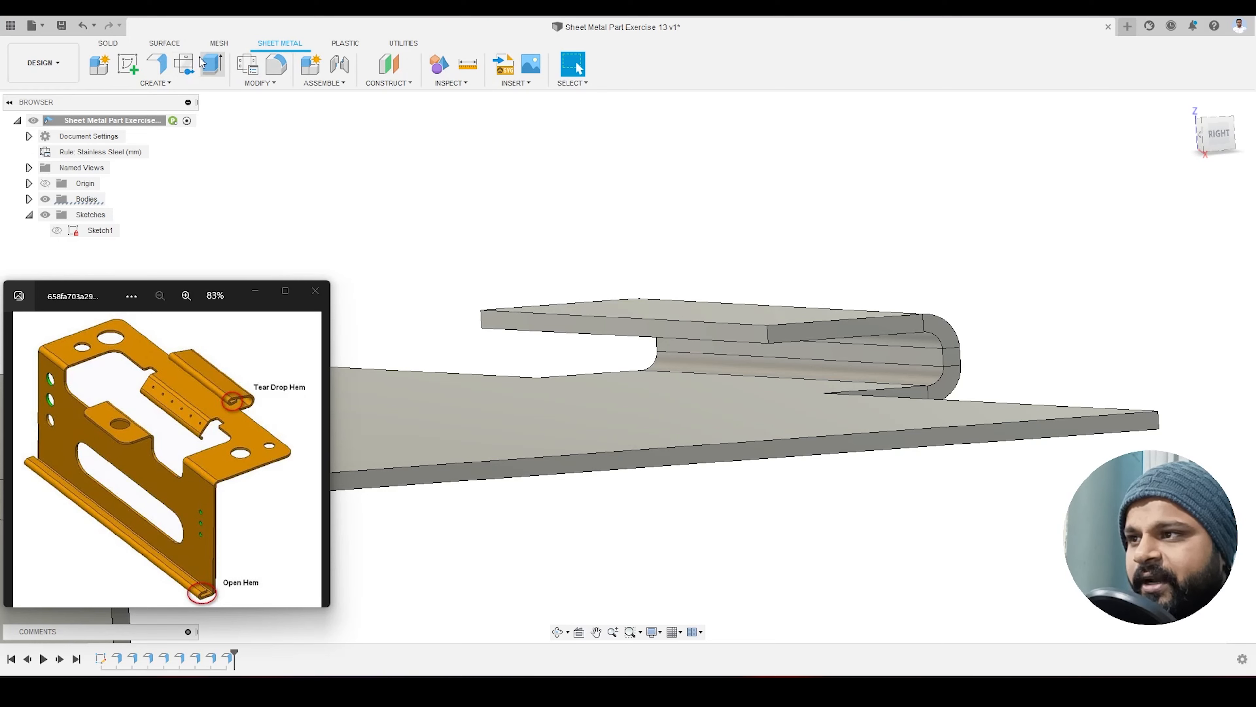
click(156, 64)
click(747, 341)
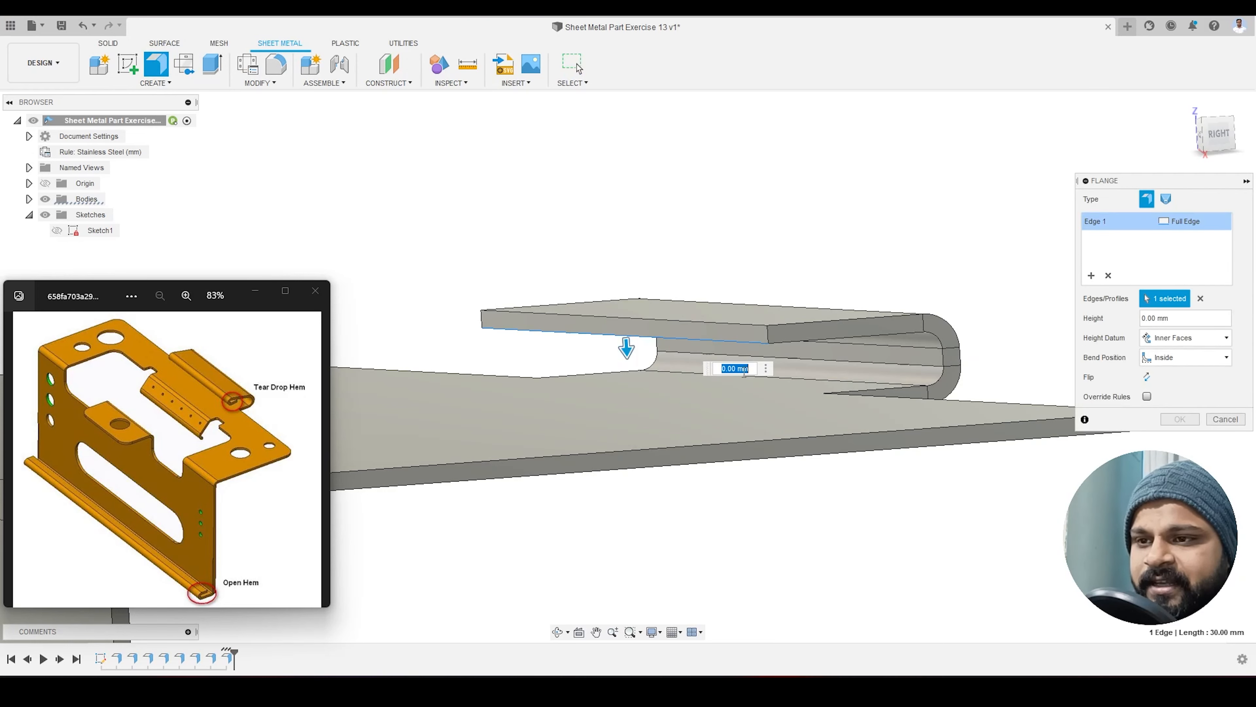
drag(626, 348, 637, 419)
text(2)
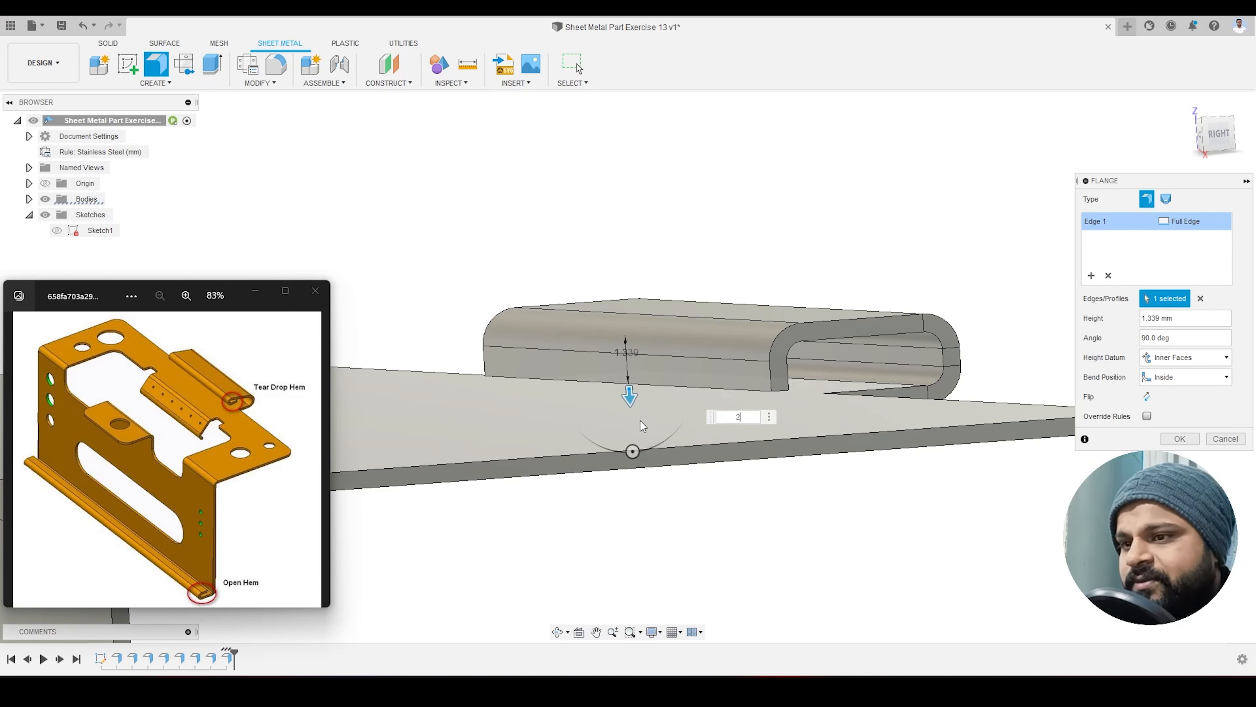
Step: Compare the downward lip with the plate in the right view, set its height to 1.5 mm and create it
click(1218, 134)
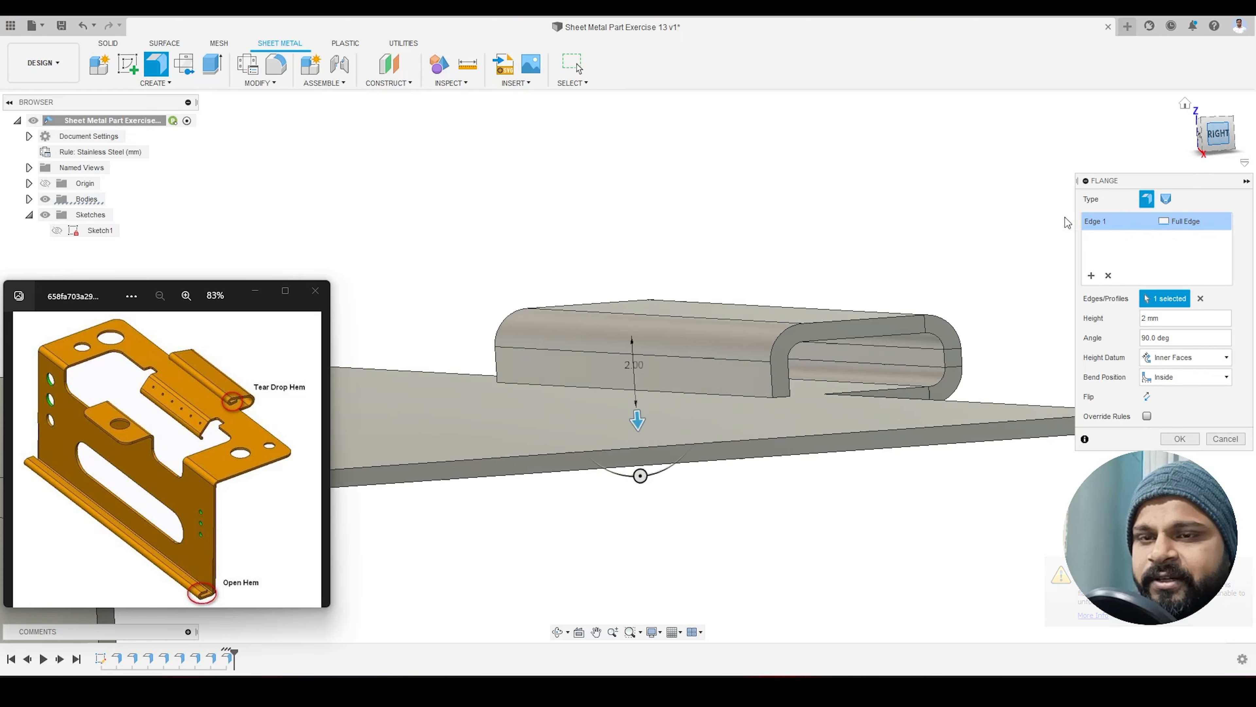
scroll(805, 421, up, 2)
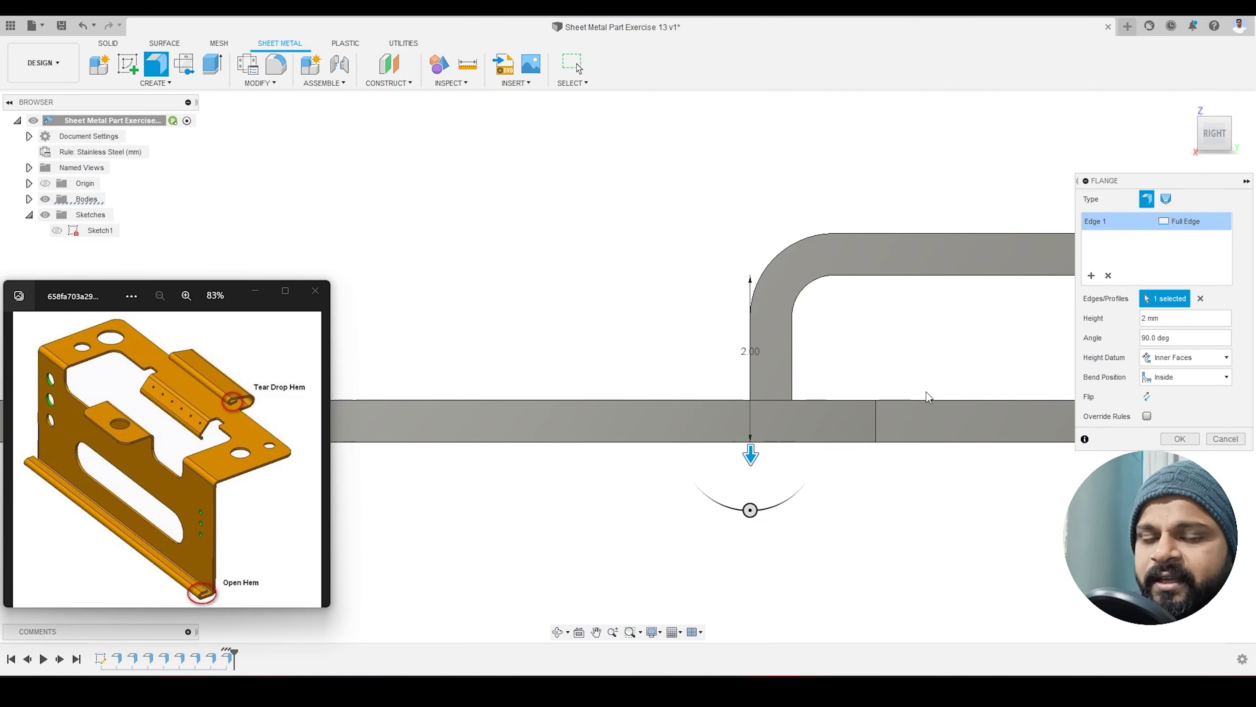
scroll(795, 341, down, 2)
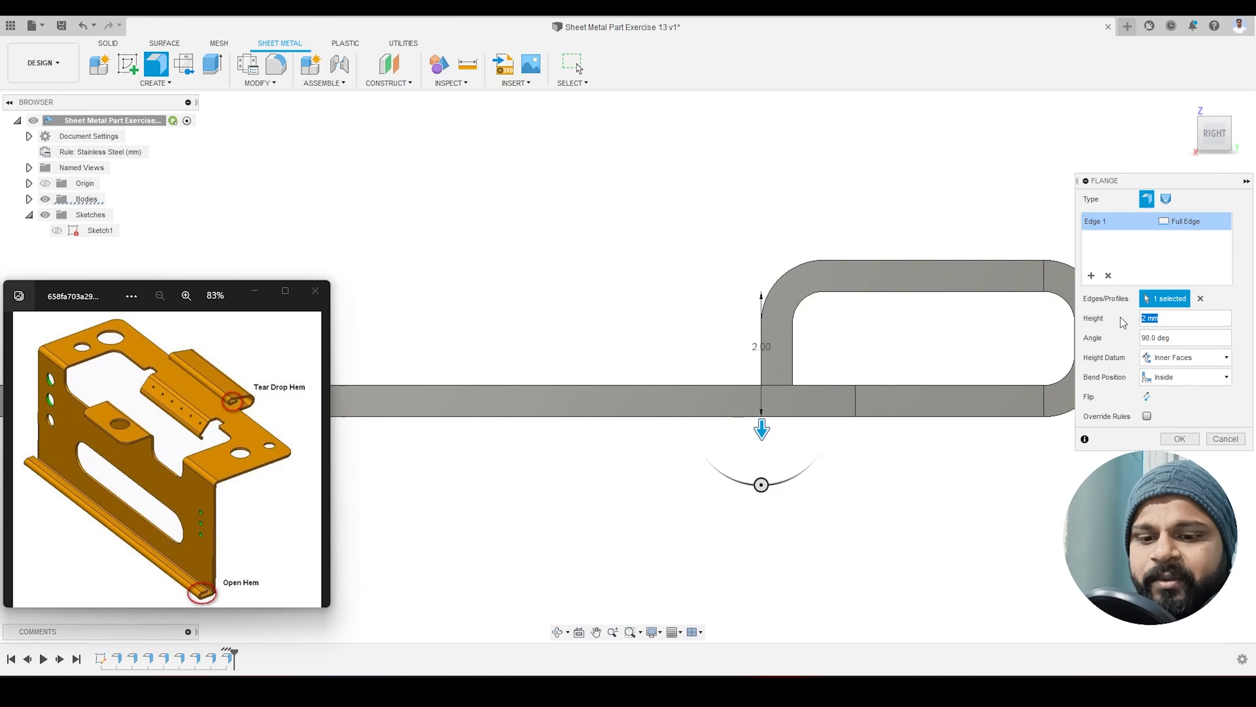
text(1.5)
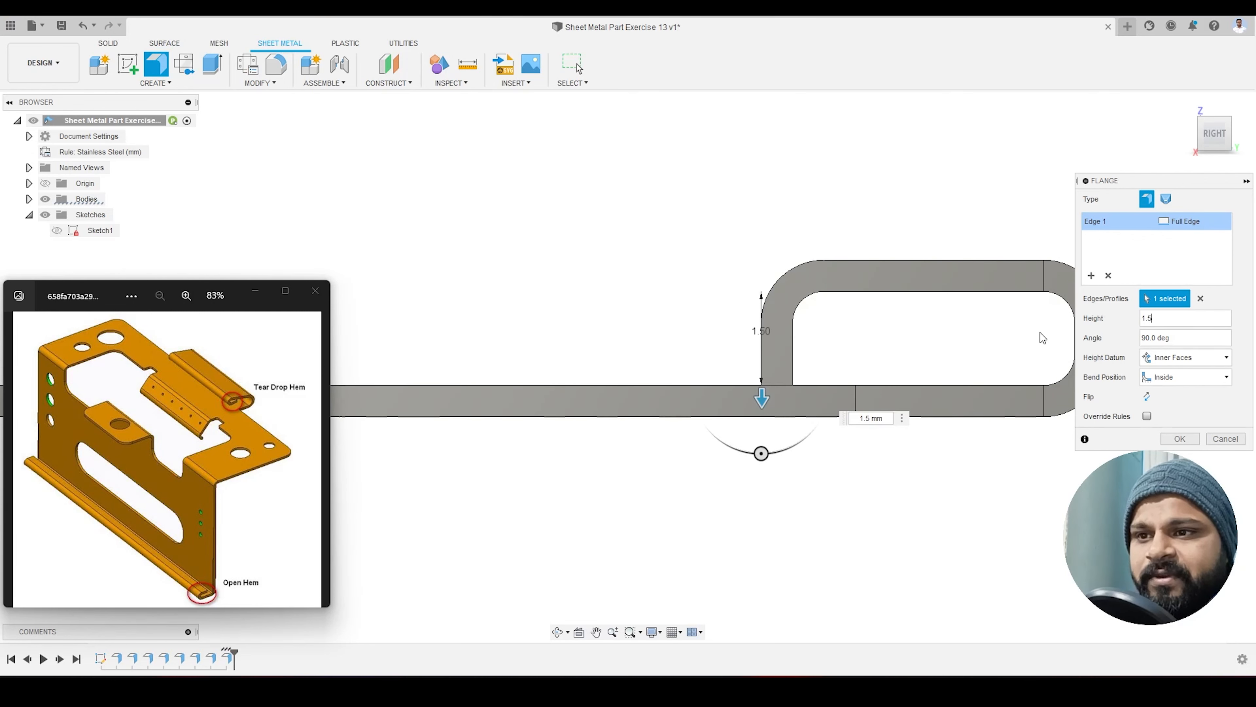
drag(1159, 320, 1127, 322)
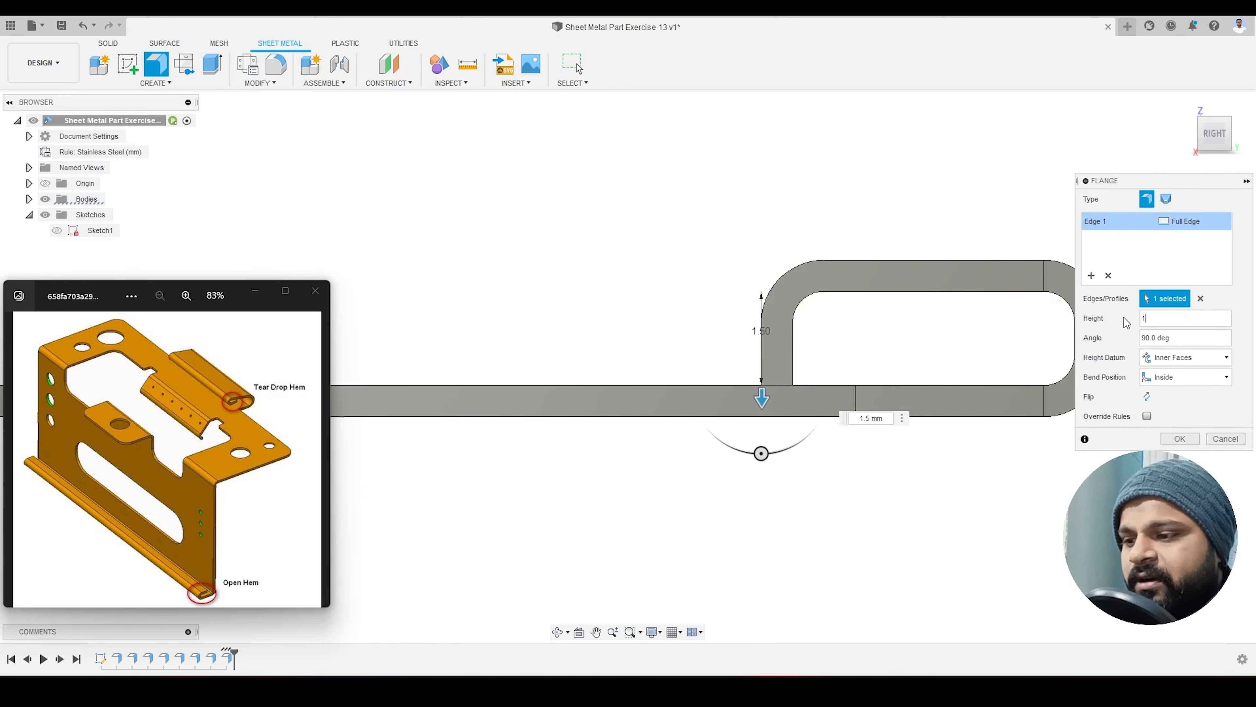
text(1)
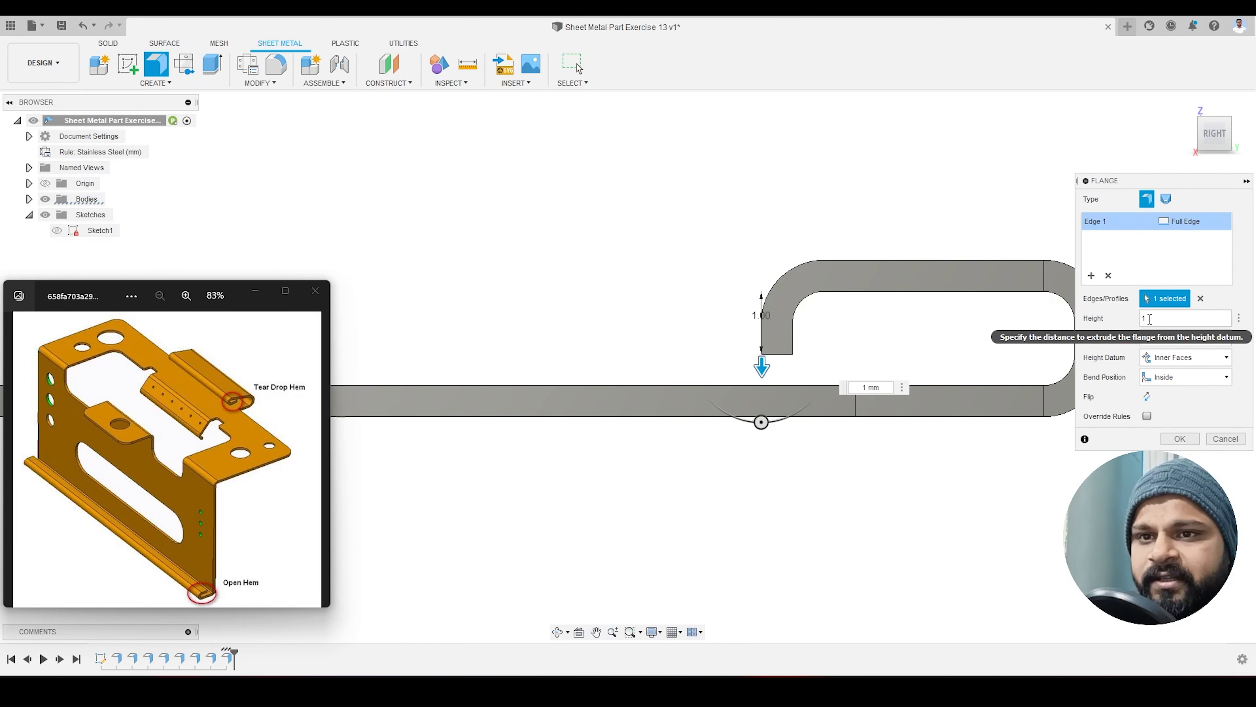
text(.5)
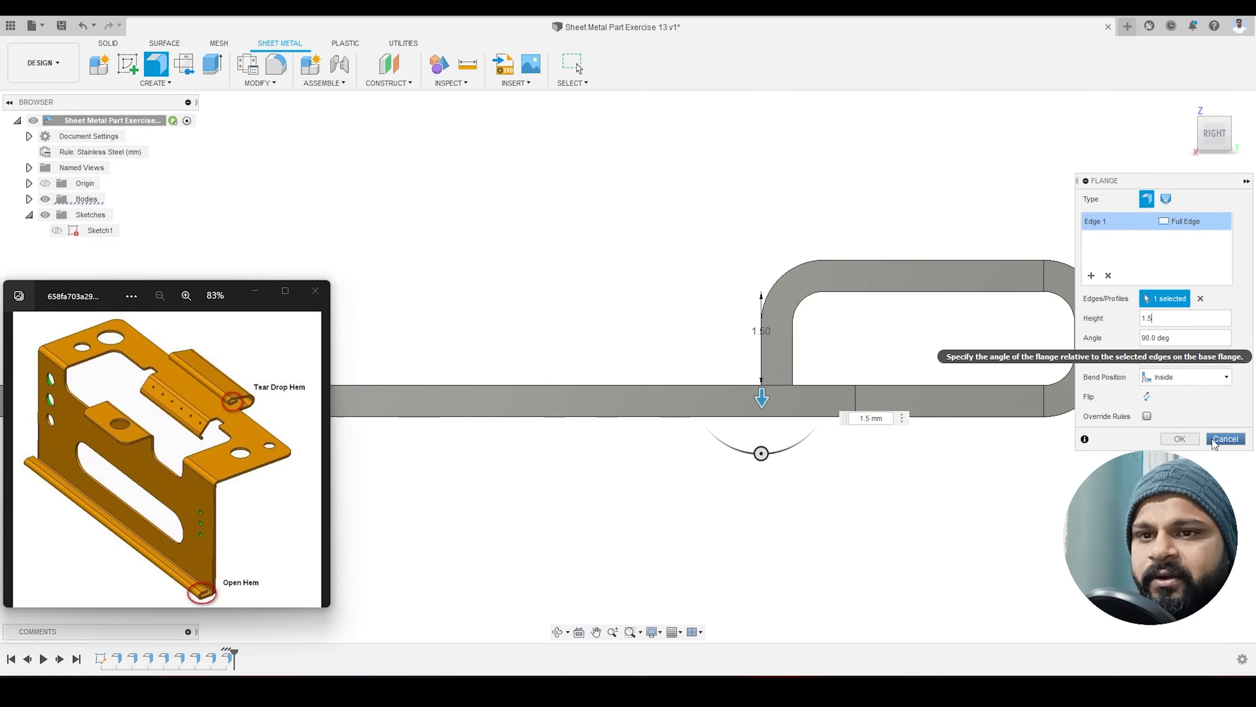
click(1224, 439)
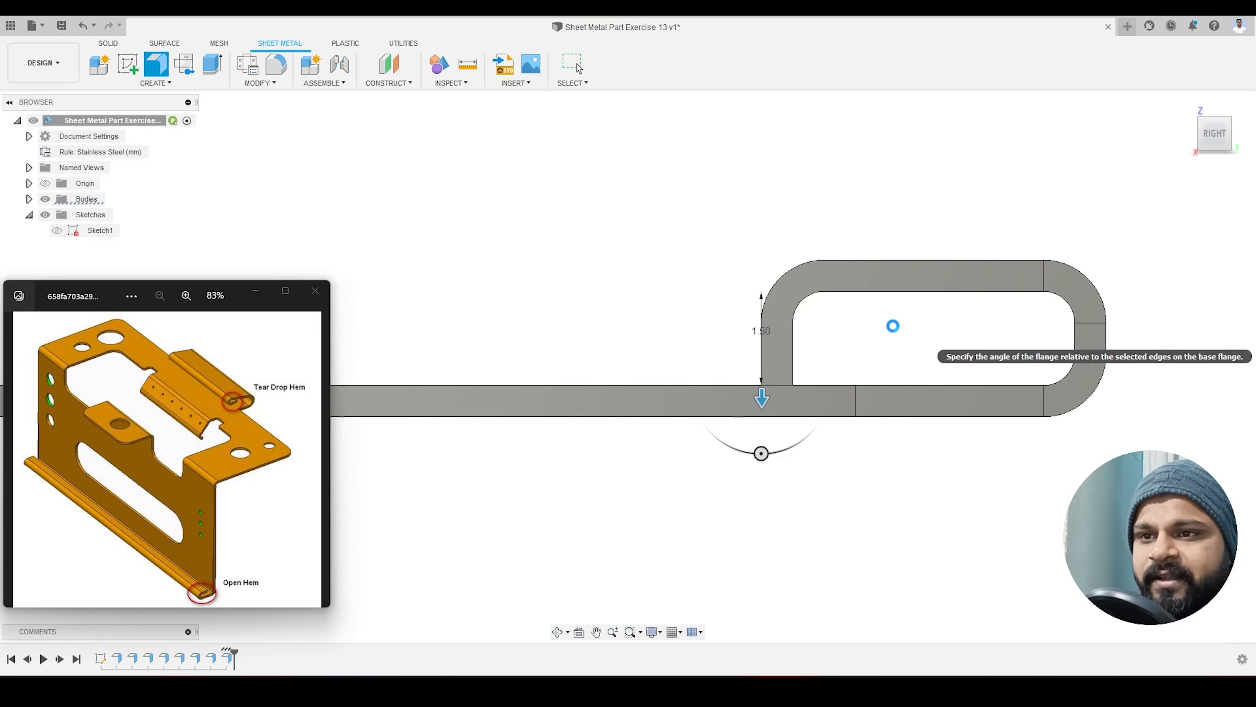
Step: Edit the first upright flange of the hook profile and set its height to 3 mm
shift+middle_drag(893, 326, 781, 364)
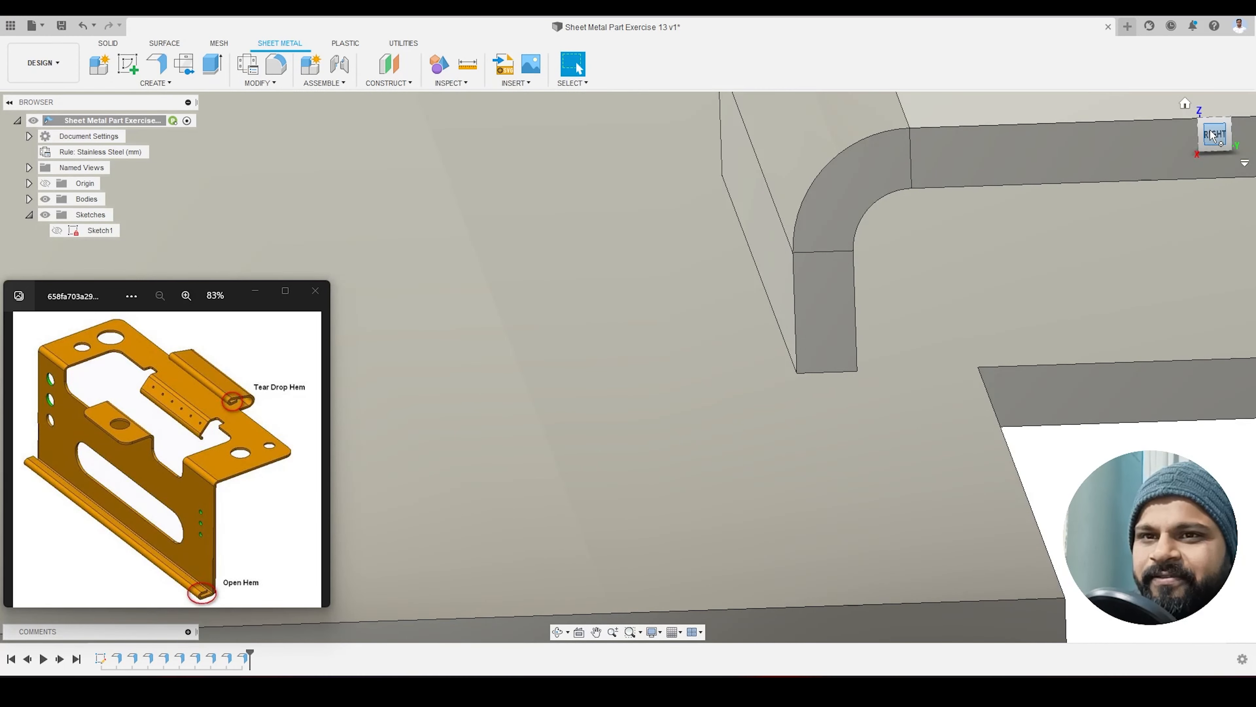
click(1215, 134)
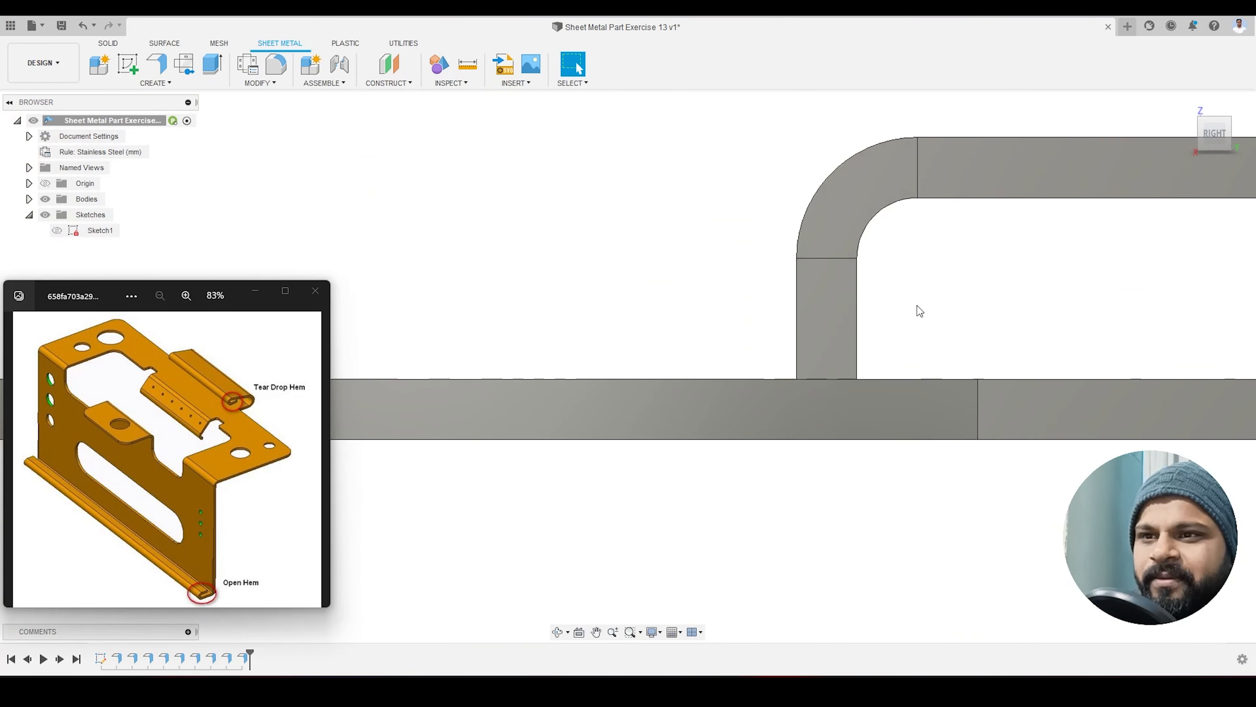
scroll(758, 279, down, 3)
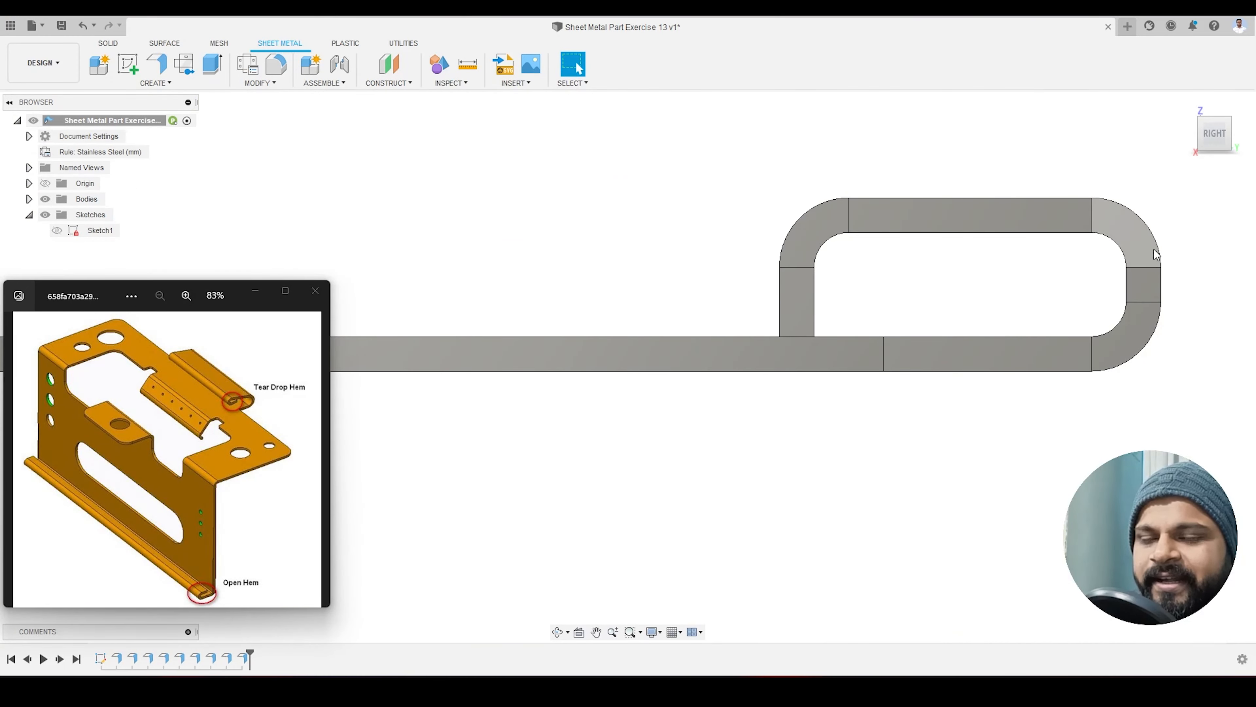
scroll(927, 247, down, 3)
shift+middle_drag(934, 248, 955, 272)
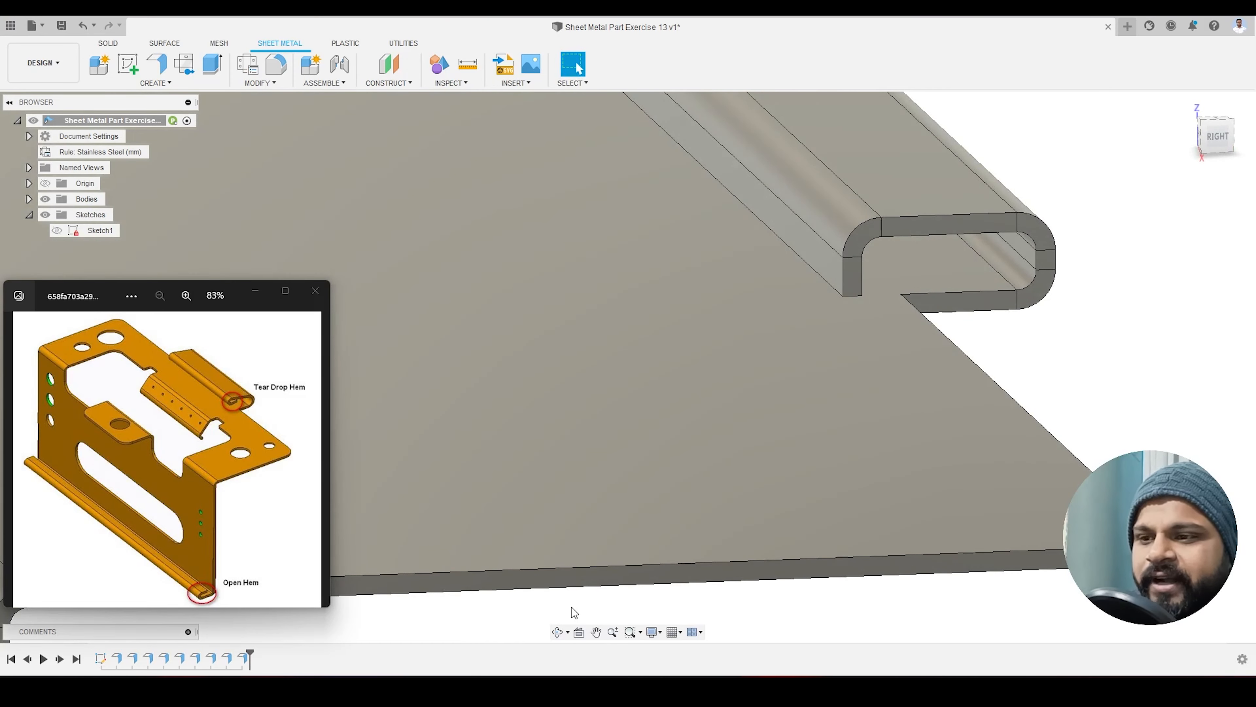
double_click(227, 658)
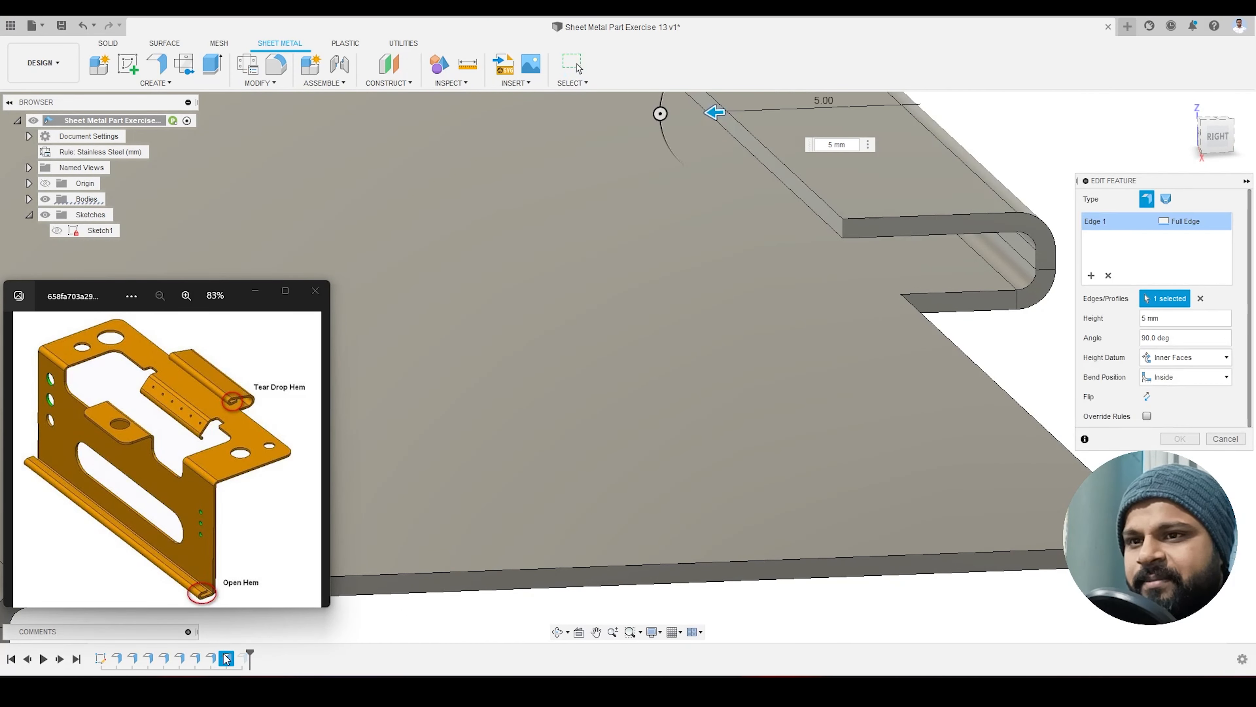
double_click(211, 659)
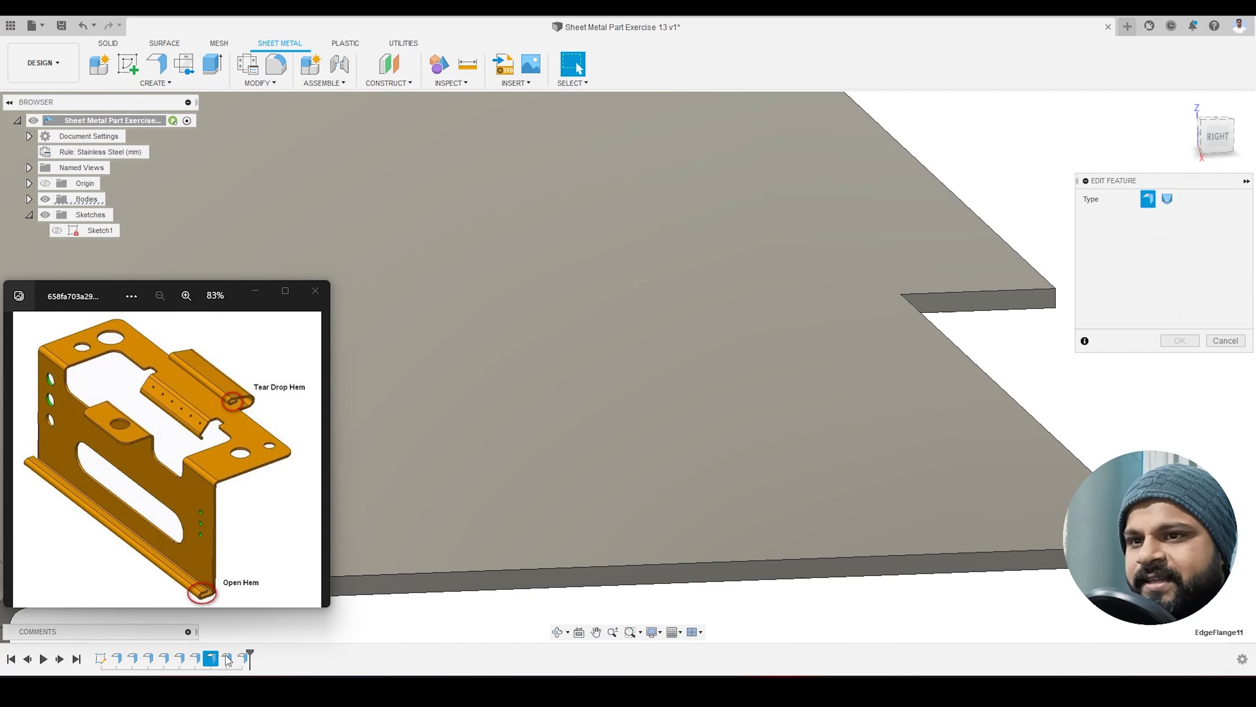
scroll(1037, 207, down, 3)
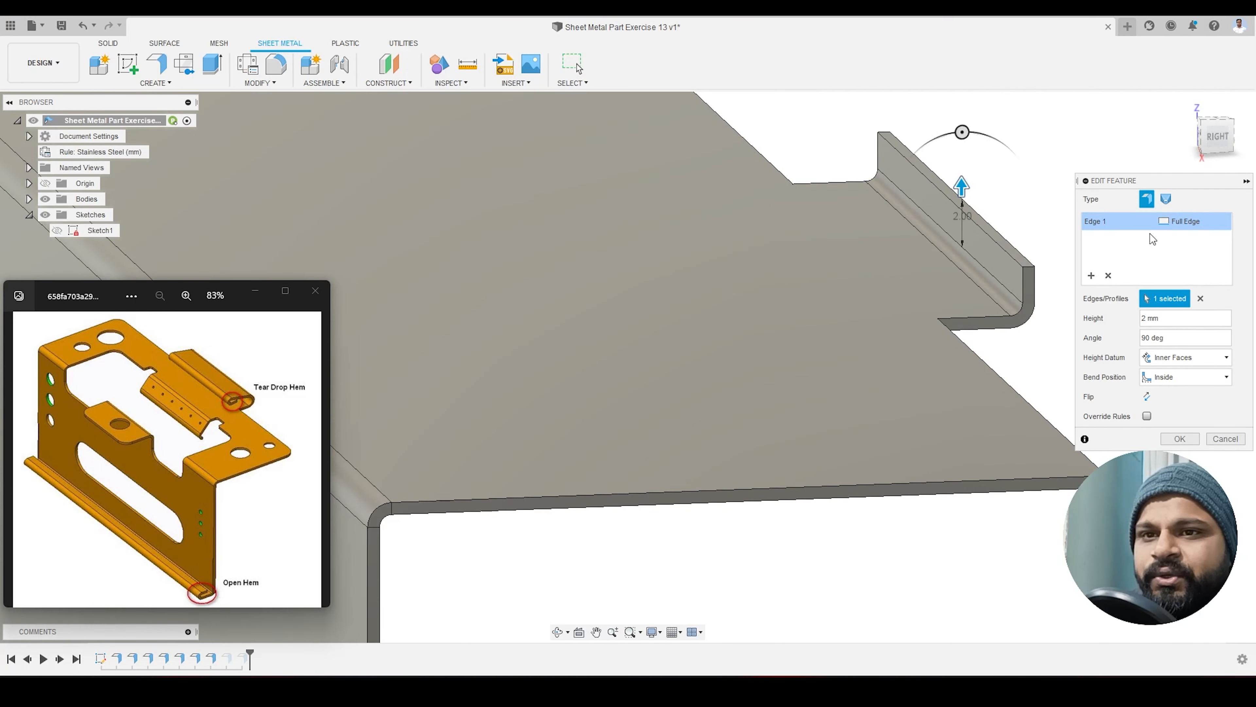
key(ctrl+a)
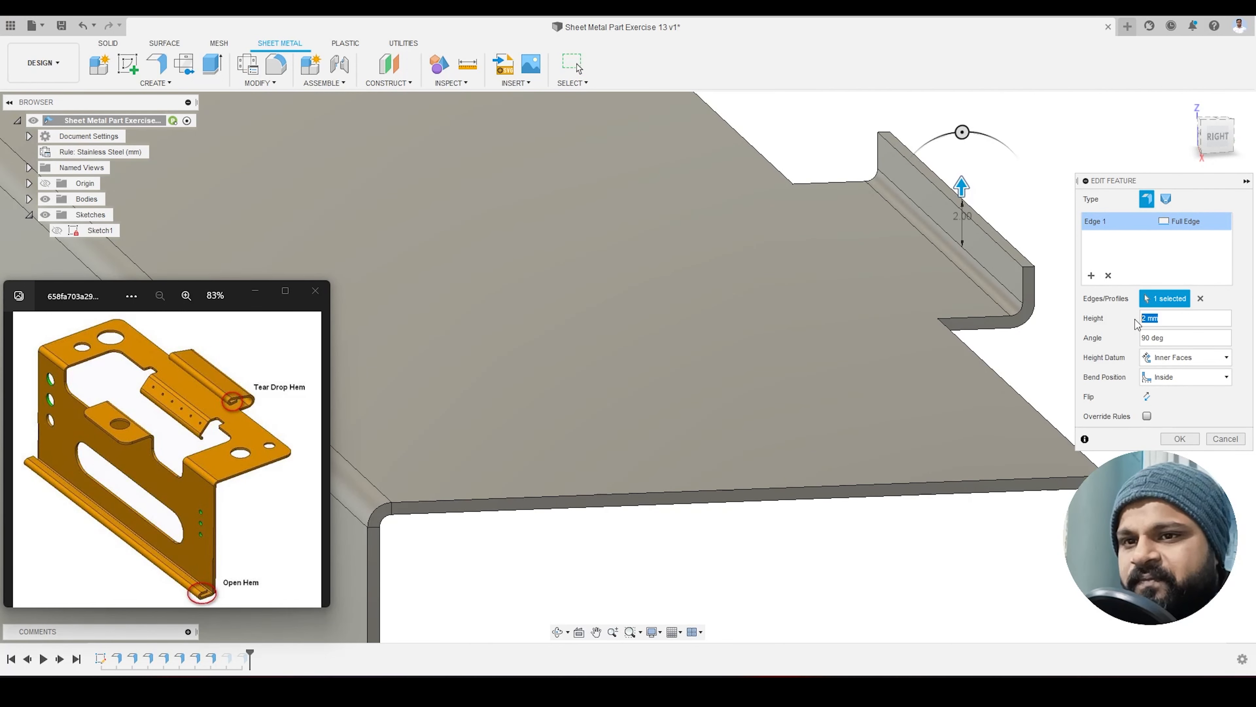
text(3)
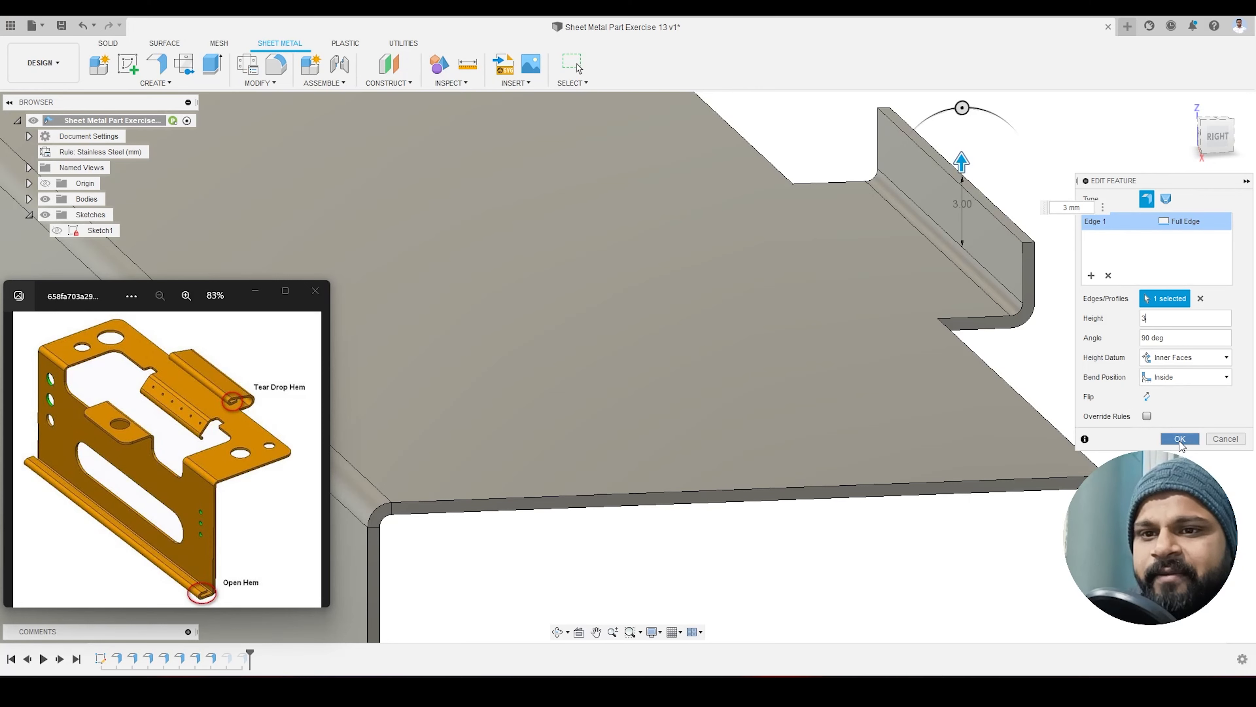
click(1179, 439)
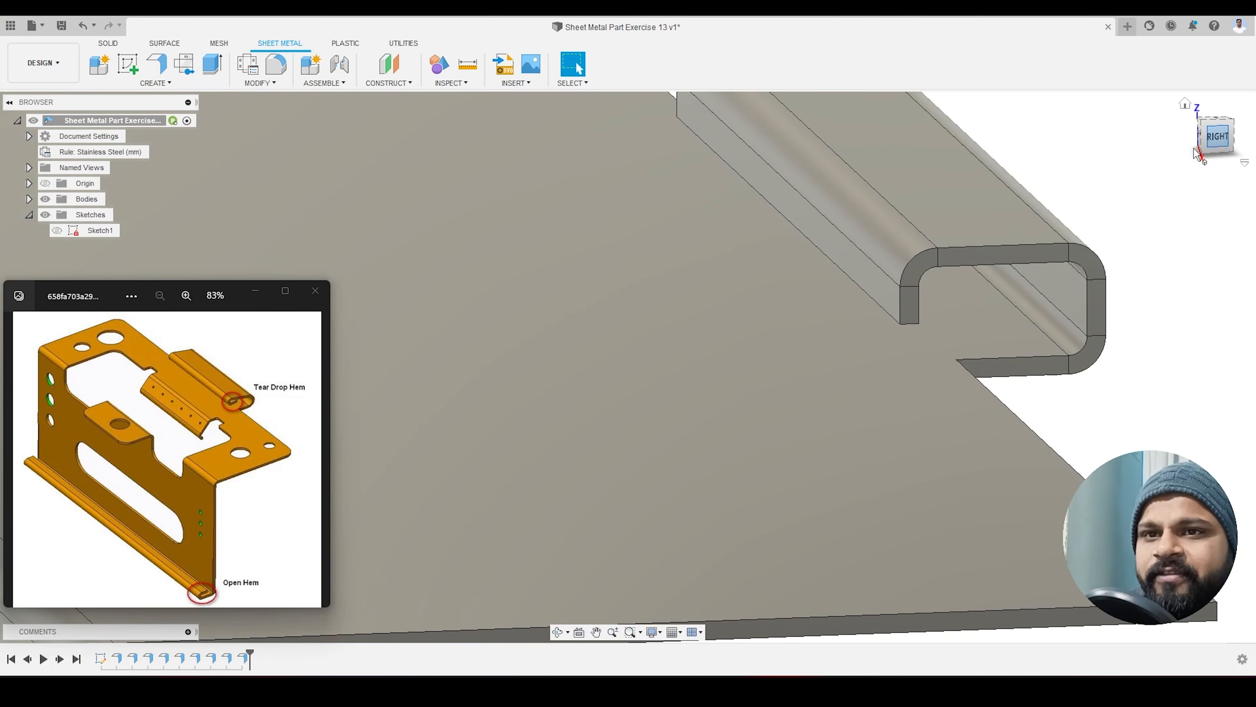
Step: Try to add an inward flange about 1.5 mm long on the lower inner edge of the hook's downward lip
click(1216, 136)
scroll(899, 319, down, 4)
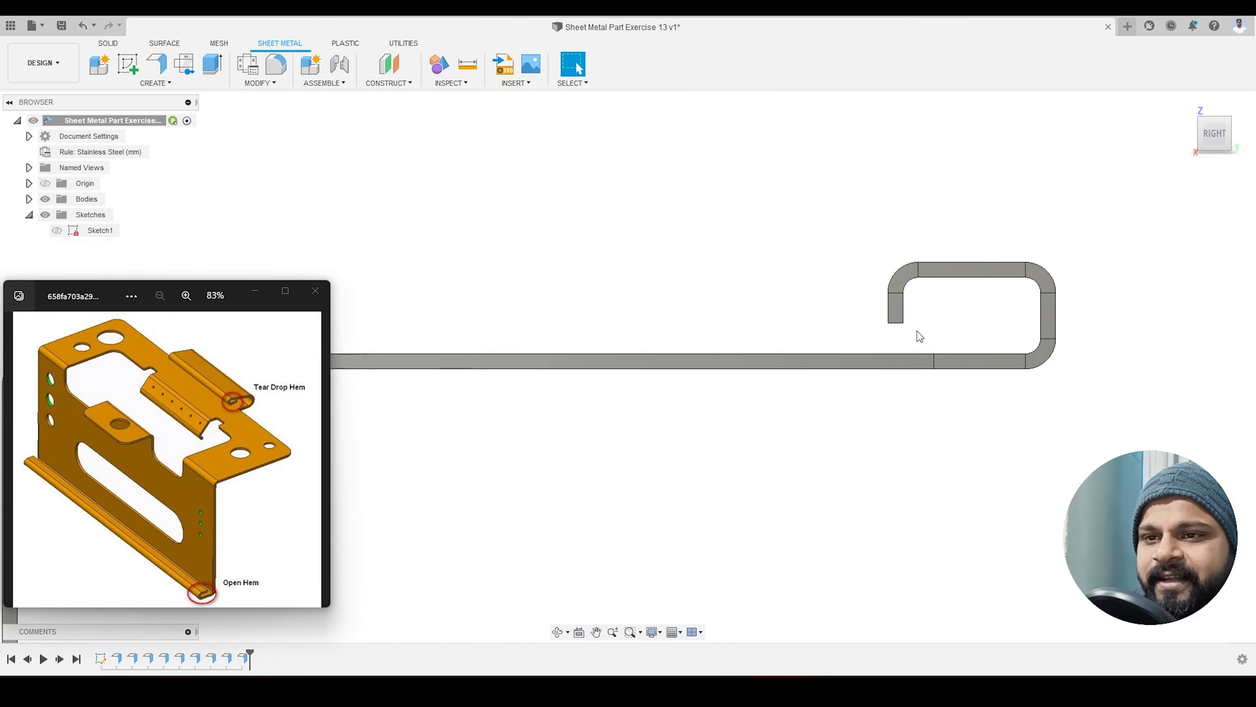
shift+middle_drag(916, 331, 1037, 186)
scroll(911, 339, down, 3)
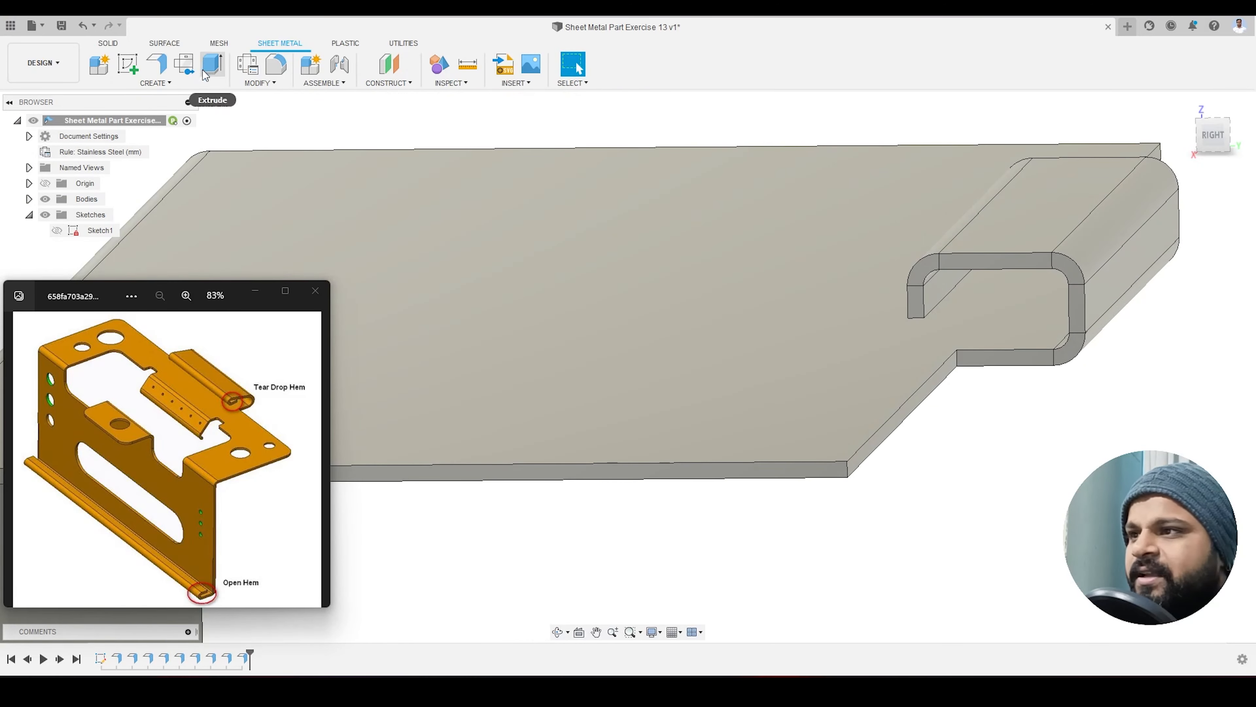
click(157, 64)
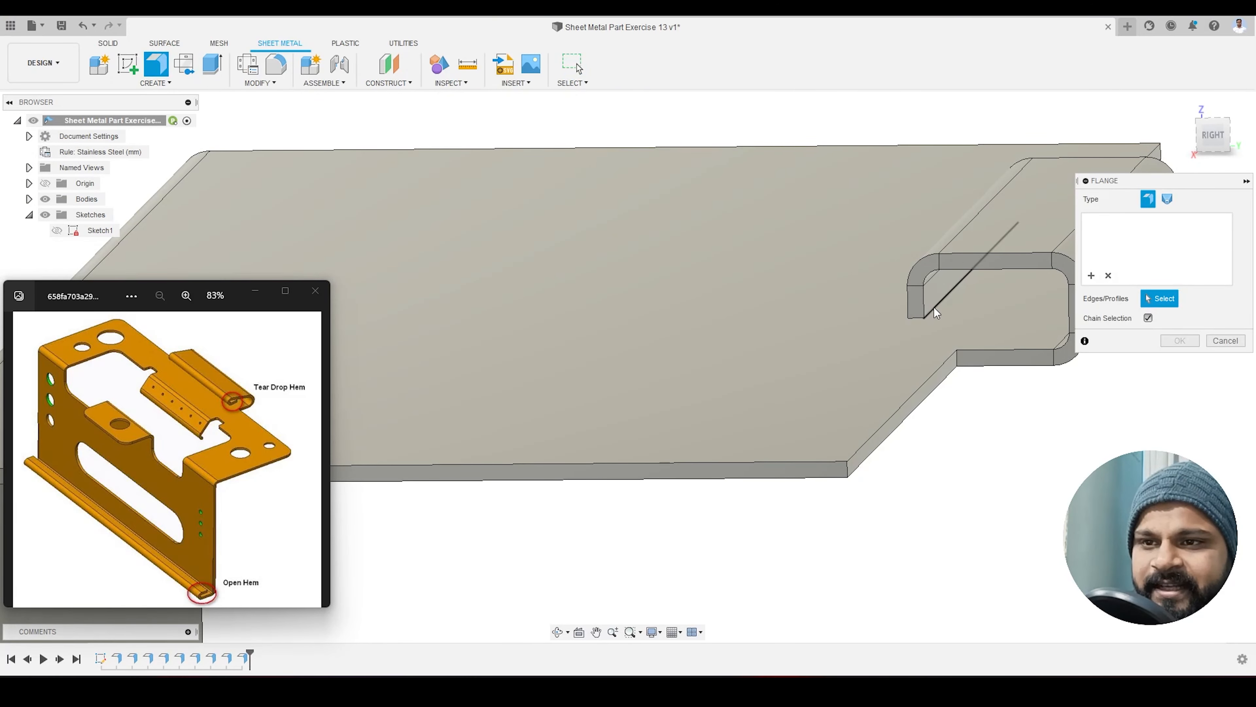
click(982, 270)
drag(986, 271, 1042, 292)
scroll(952, 318, down, 2)
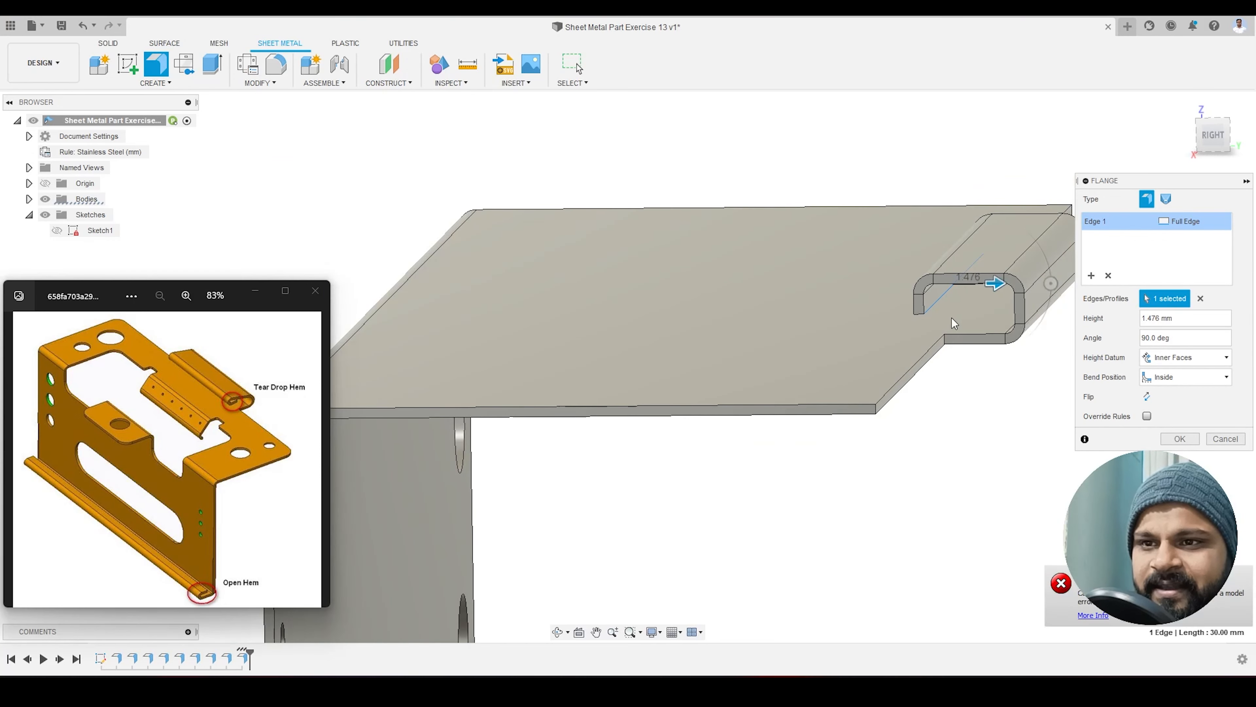
shift+middle_drag(955, 316, 970, 313)
key(Return)
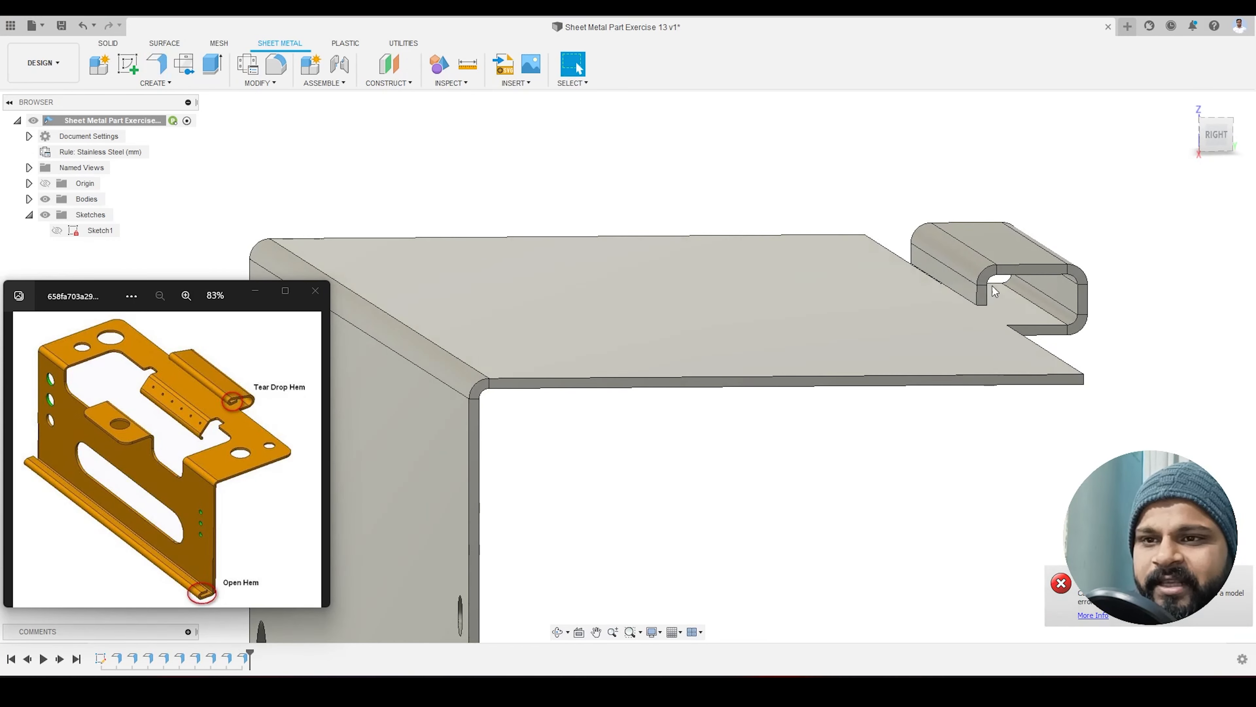
Step: Edit the hook's downward lip flange and set its height to 2 mm
double_click(242, 659)
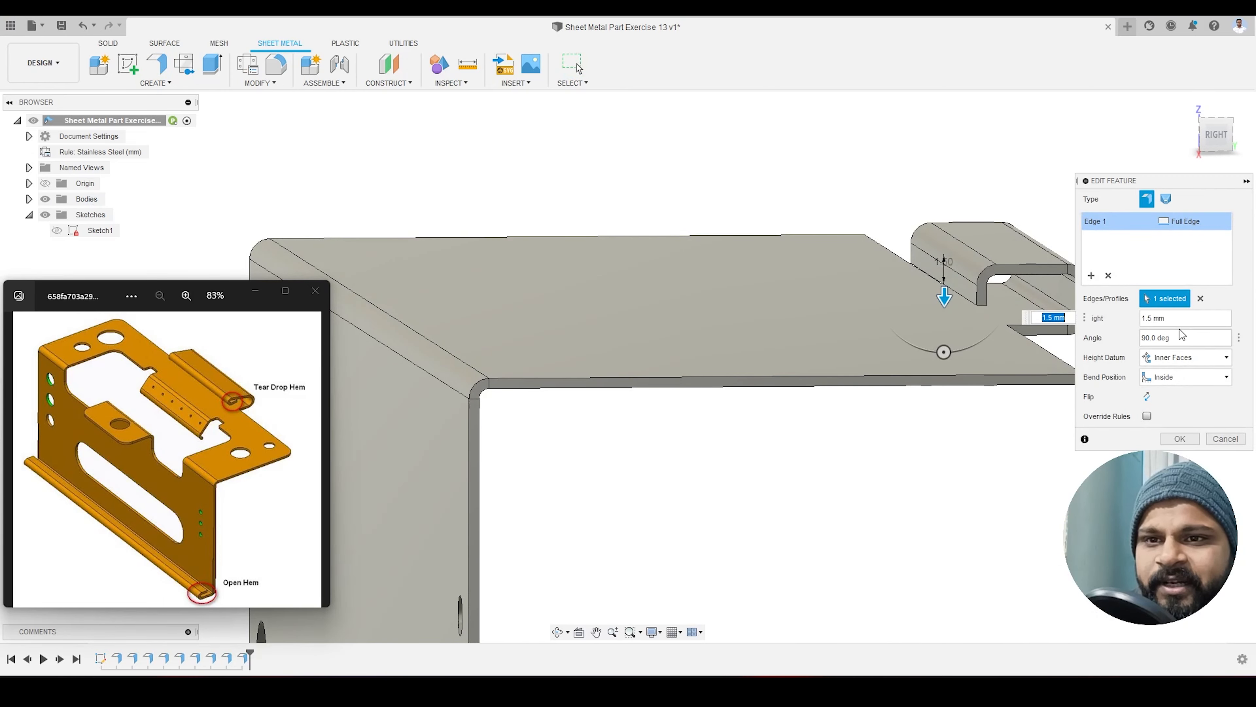
click(1180, 318)
text(2)
click(1180, 439)
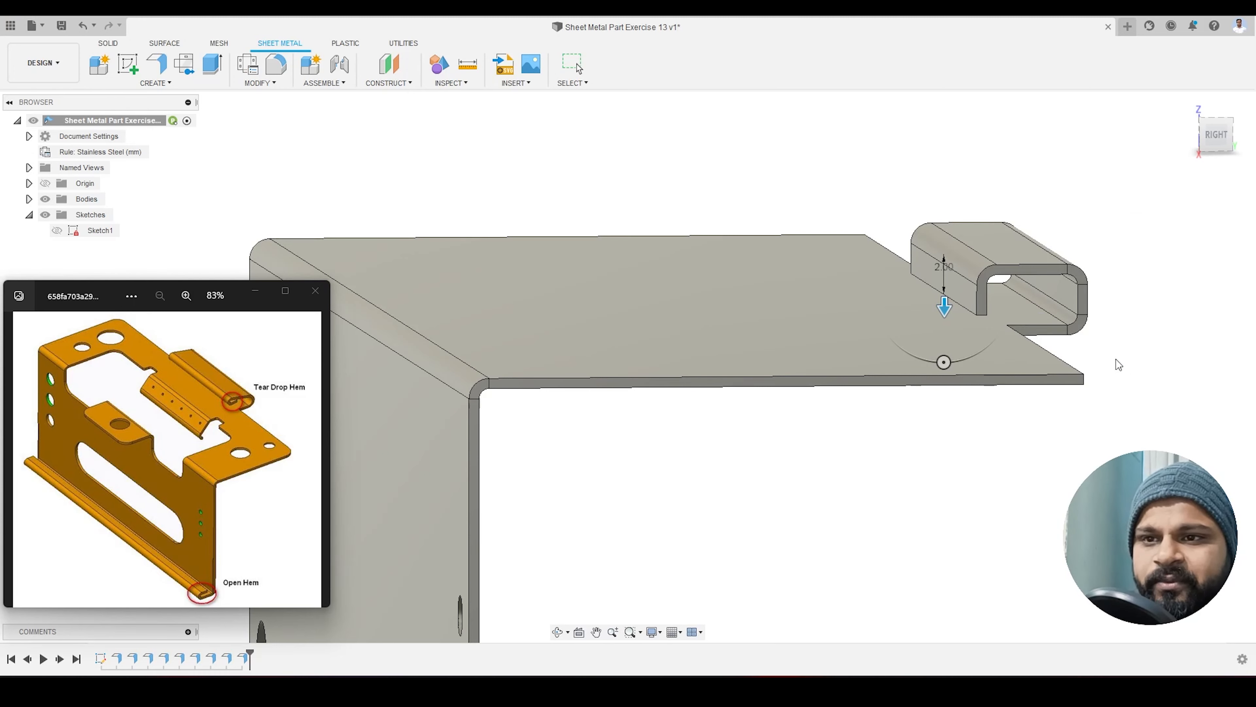
Step: Add an inward flange on the lower inner edge of the hook's downward lip and set its height to 2 mm
scroll(1095, 307, up, 3)
click(162, 65)
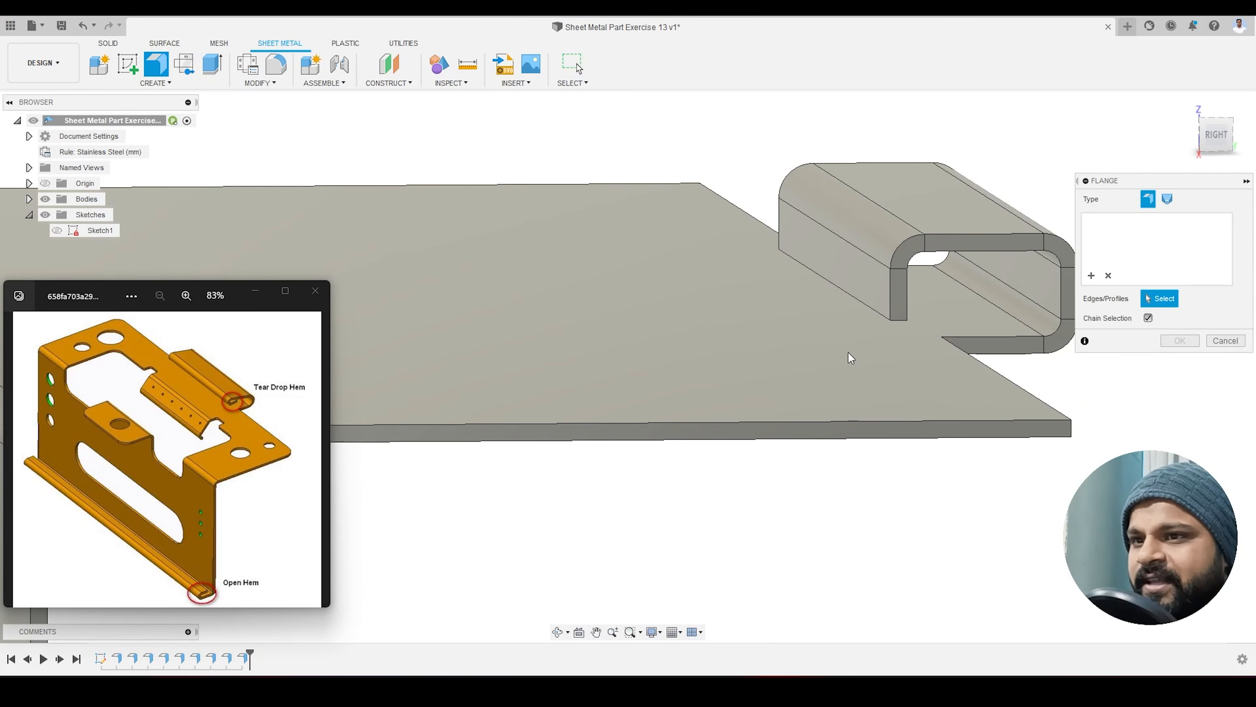
shift+middle_drag(849, 355, 897, 368)
click(986, 333)
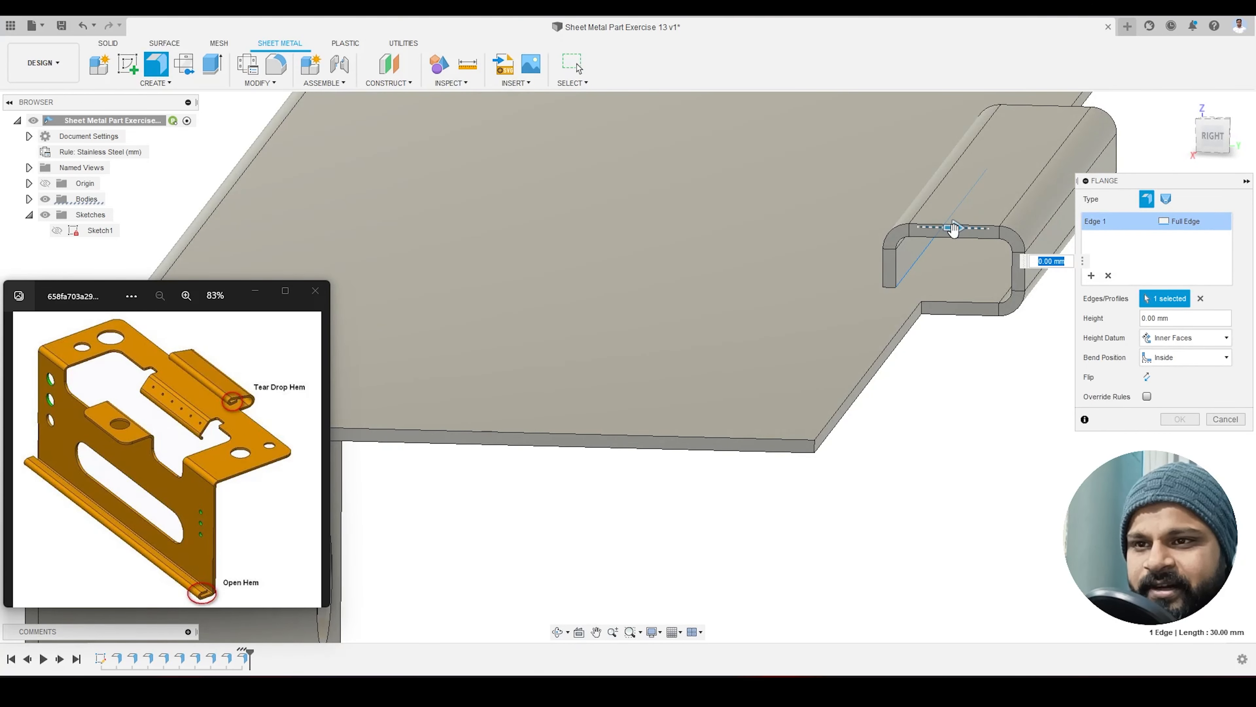
drag(953, 229, 1004, 233)
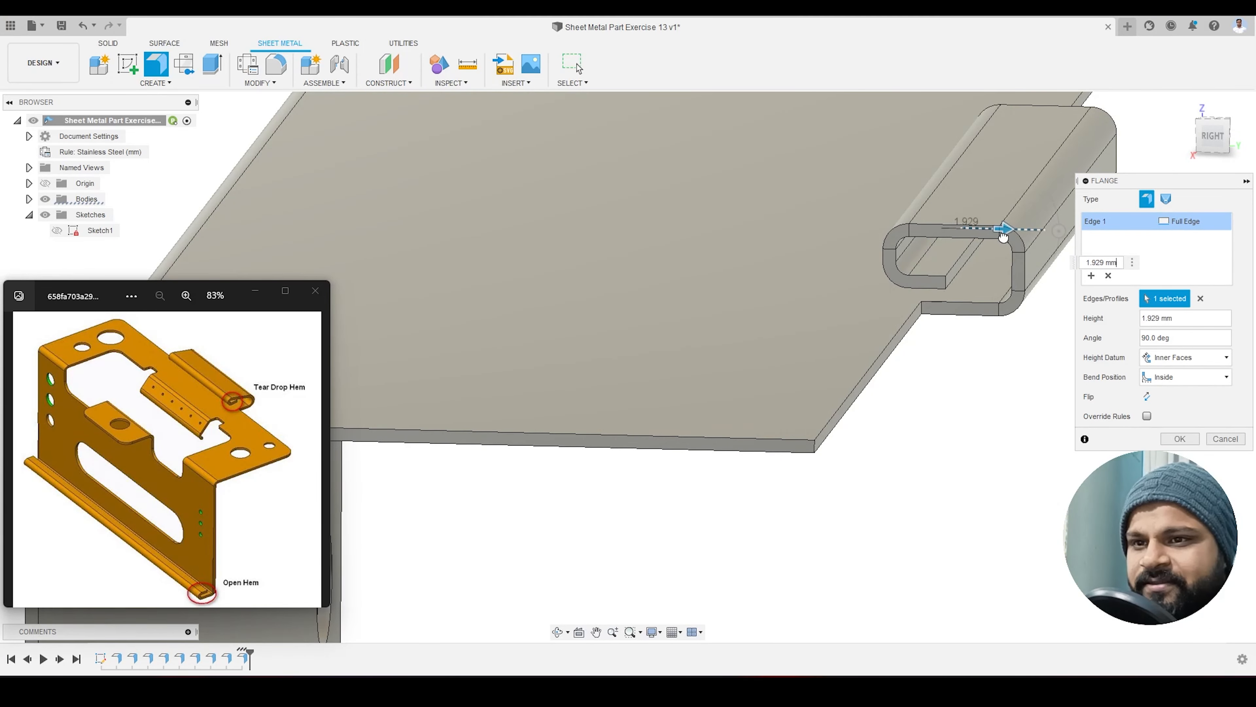
shift+middle_drag(954, 278, 923, 313)
click(1178, 317)
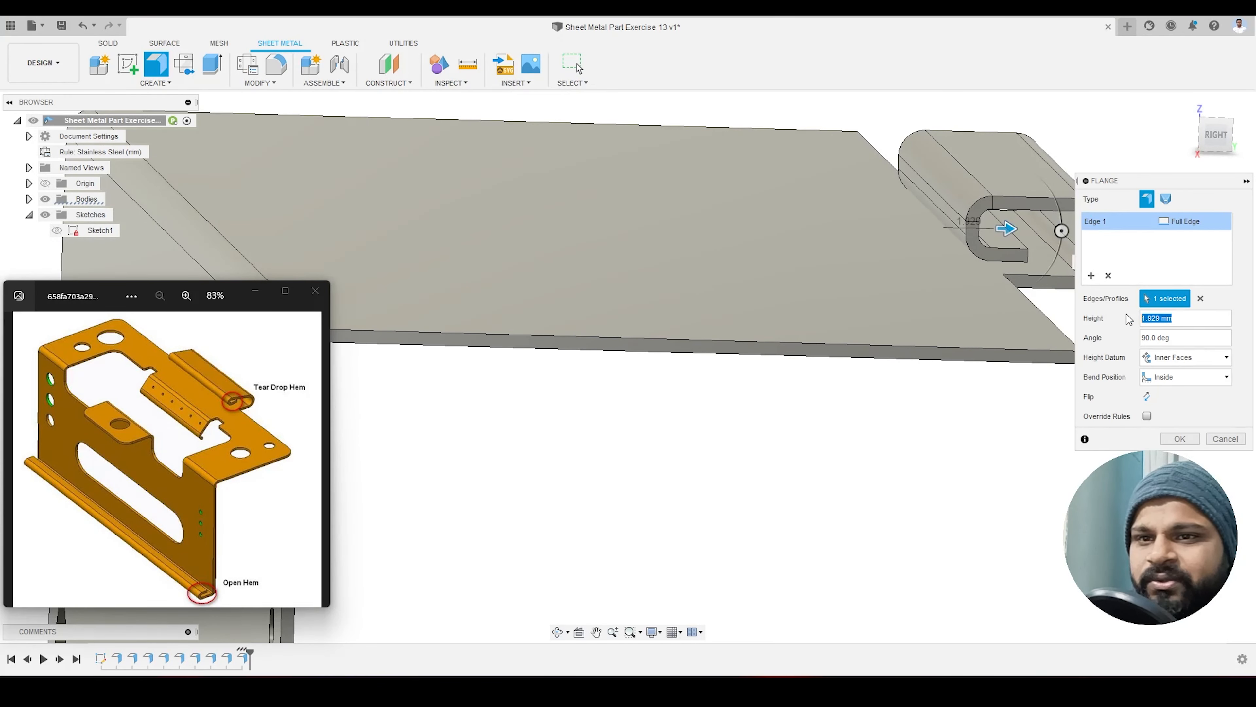
text(2)
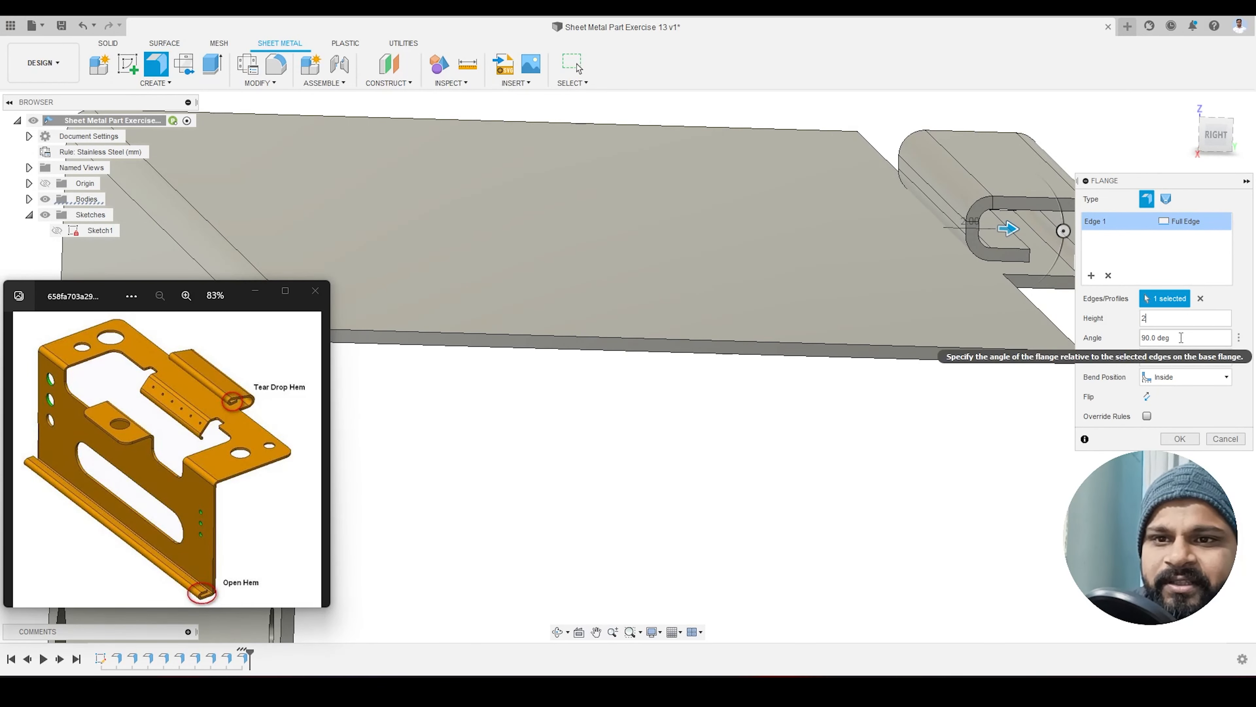
Step: Try an angle of 100 degrees on the inward flange and examine its profile in the right view
click(1141, 340)
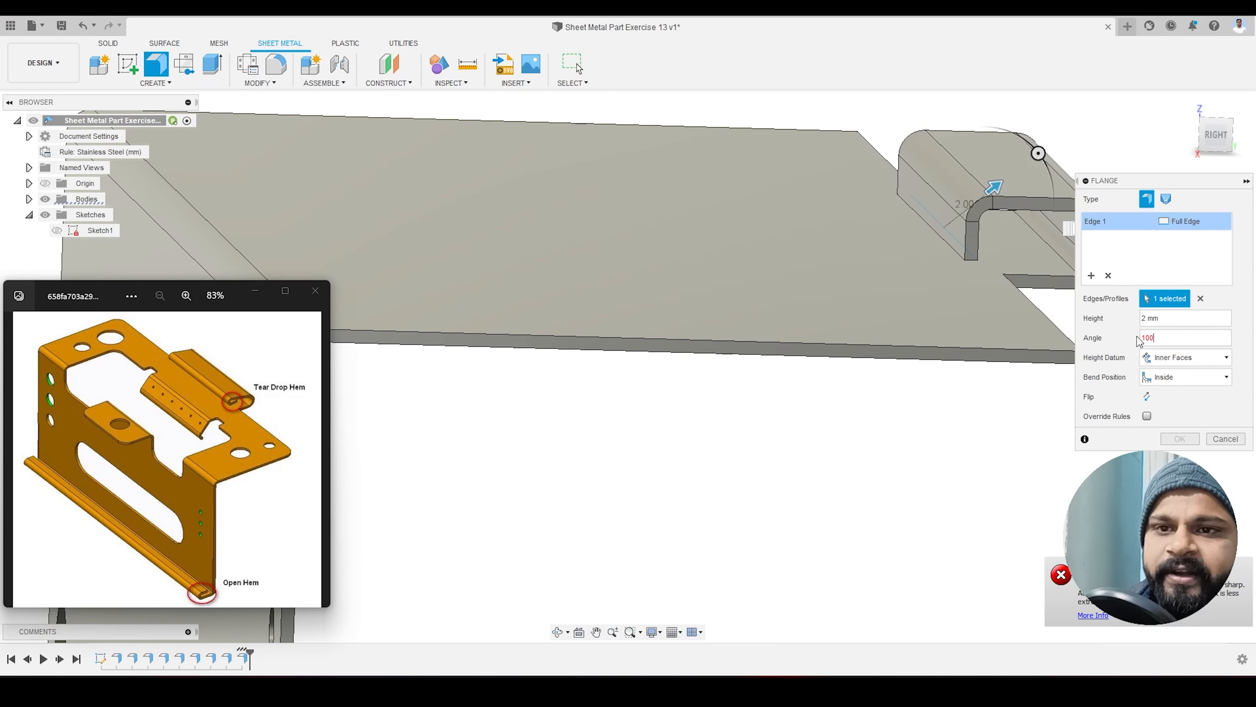
click(1216, 139)
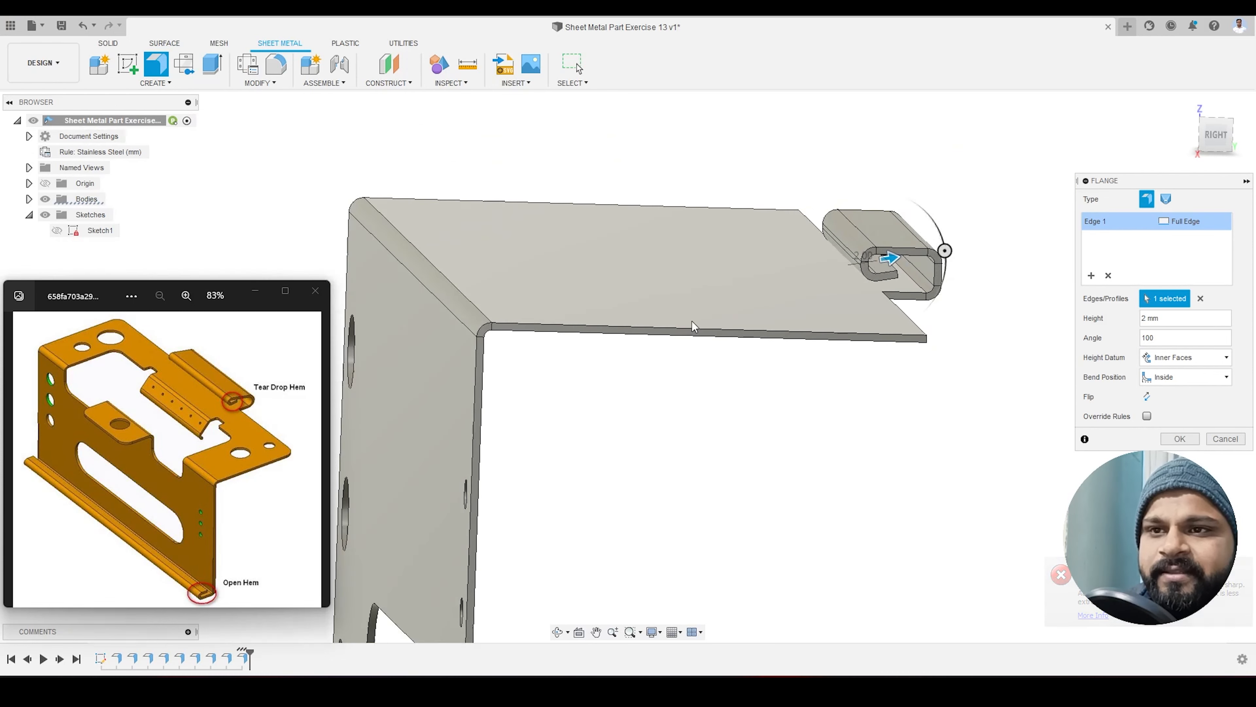
scroll(828, 256, up, 5)
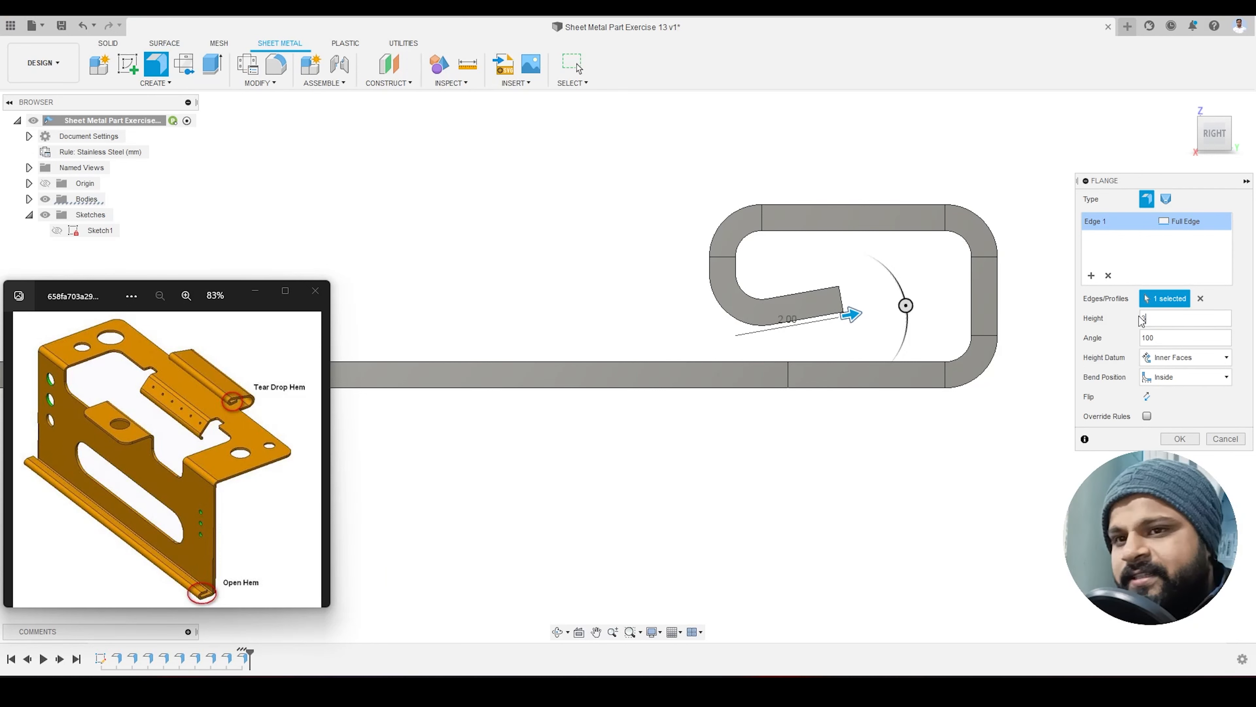
Step: Set the inward flange's height to 3 mm, try an angle of 120 degrees, settle on 110 degrees and create the flange
click(1153, 340)
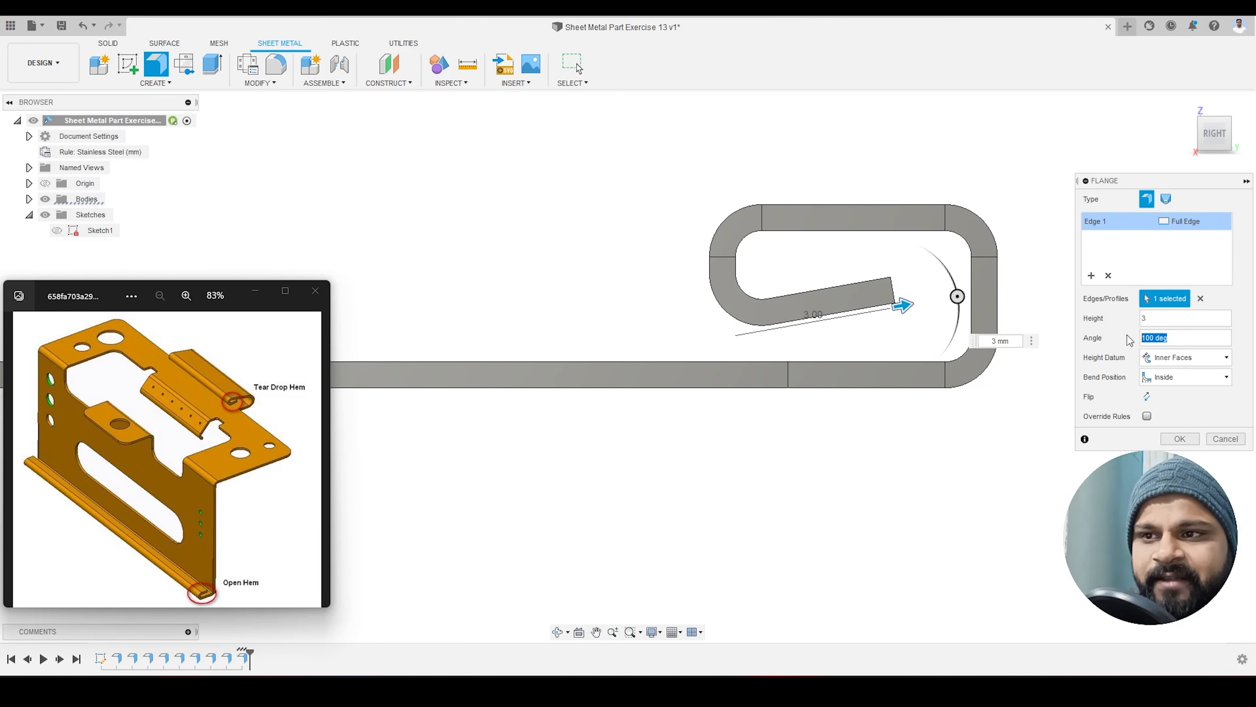
text(120)
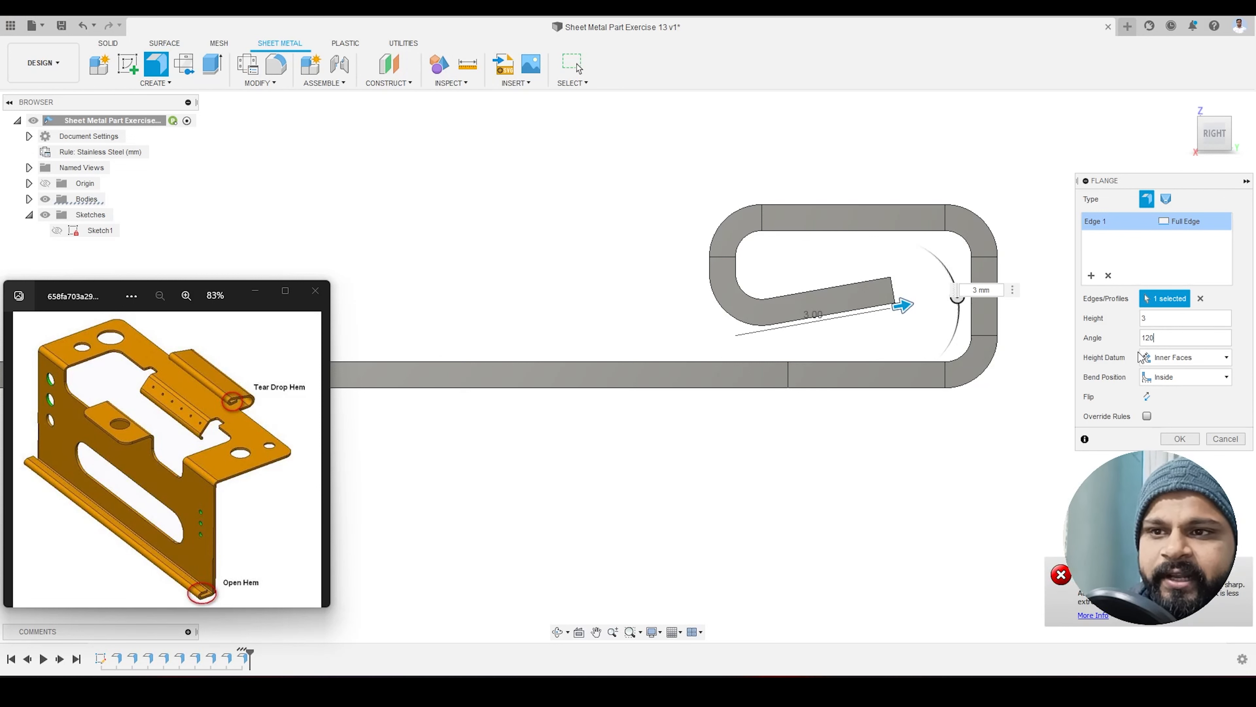
text(1)
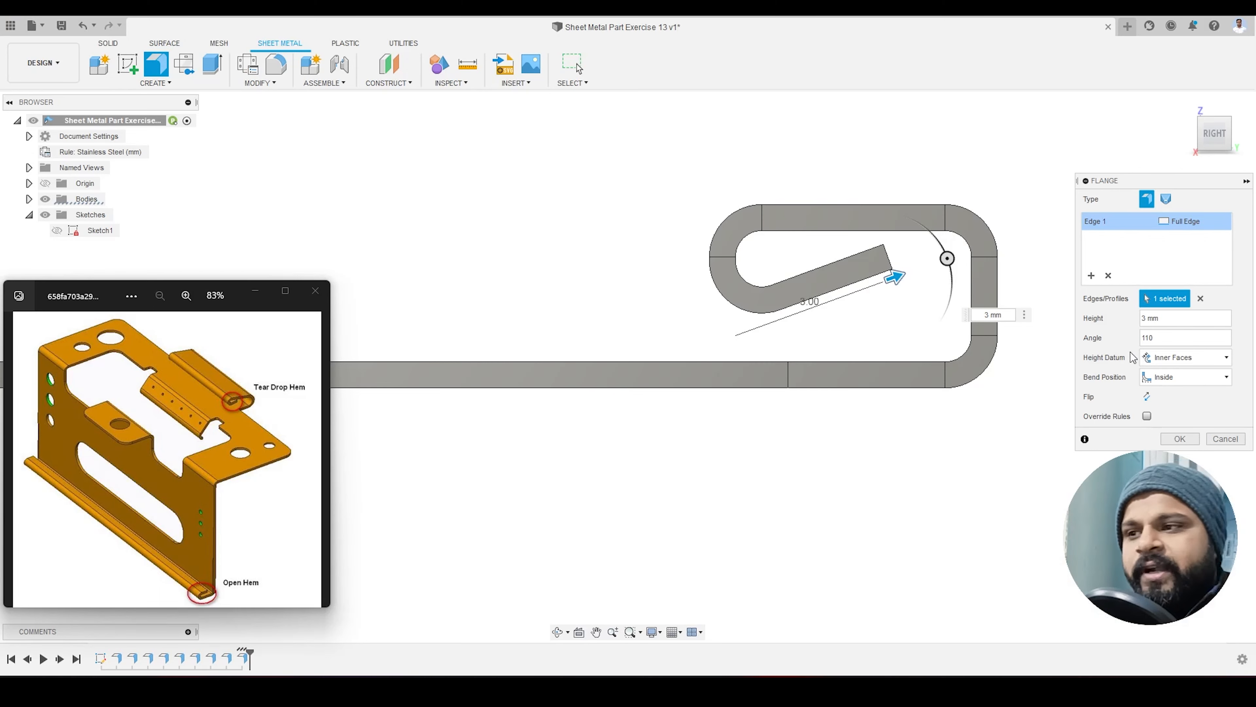
scroll(876, 288, down, 5)
shift+middle_drag(843, 317, 885, 350)
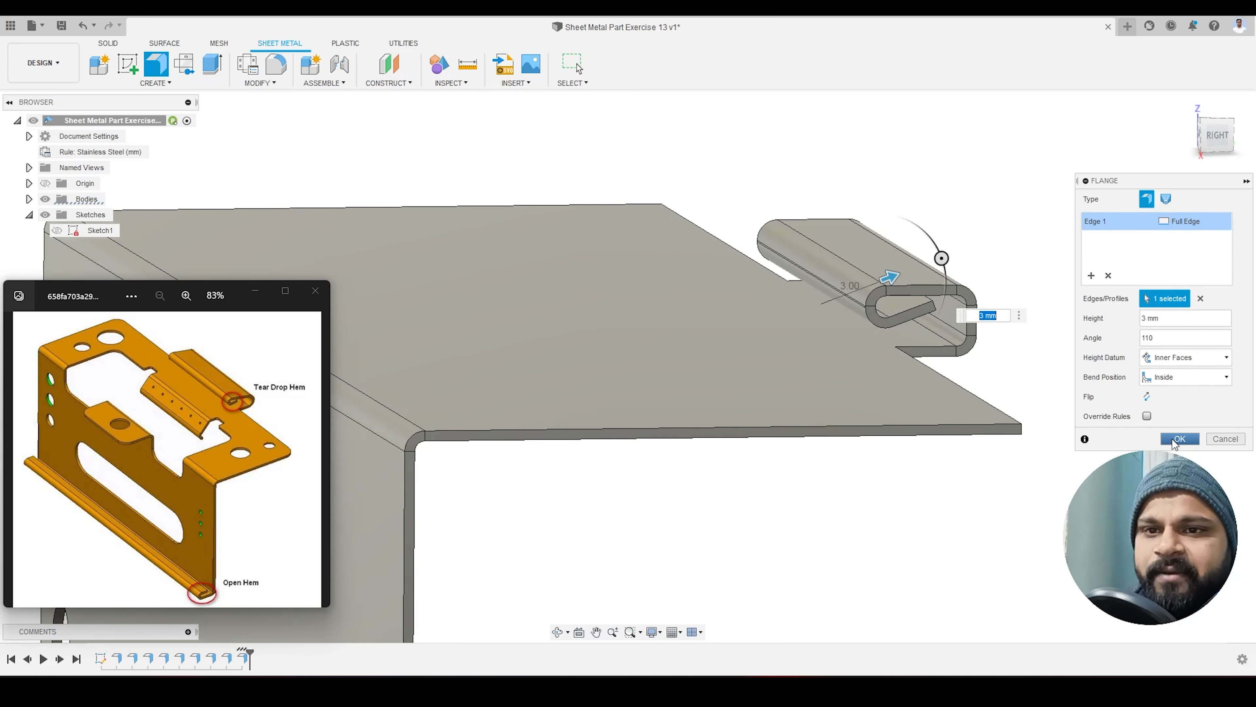
click(1180, 438)
Step: Examine the hems on the top tab and the wall's lower edge, and compare the whole bracket with the reference image
scroll(990, 279, down, 3)
scroll(888, 292, up, 4)
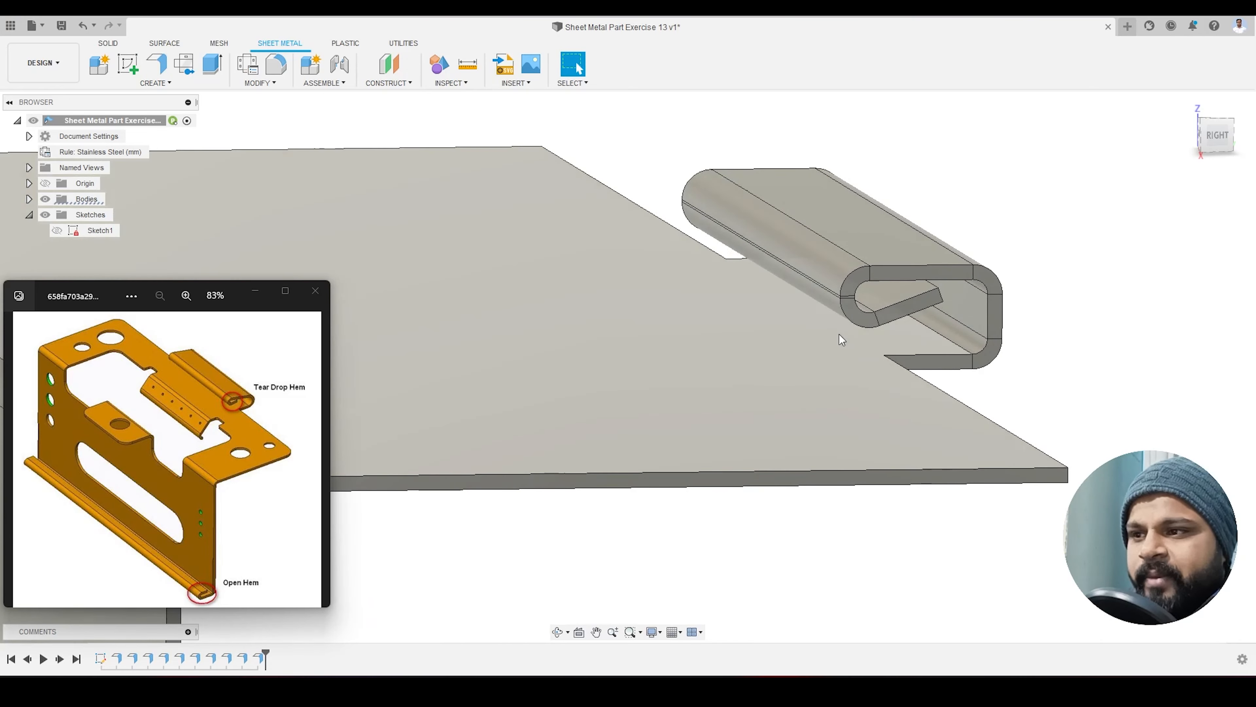
scroll(989, 282, down, 3)
scroll(915, 276, down, 2)
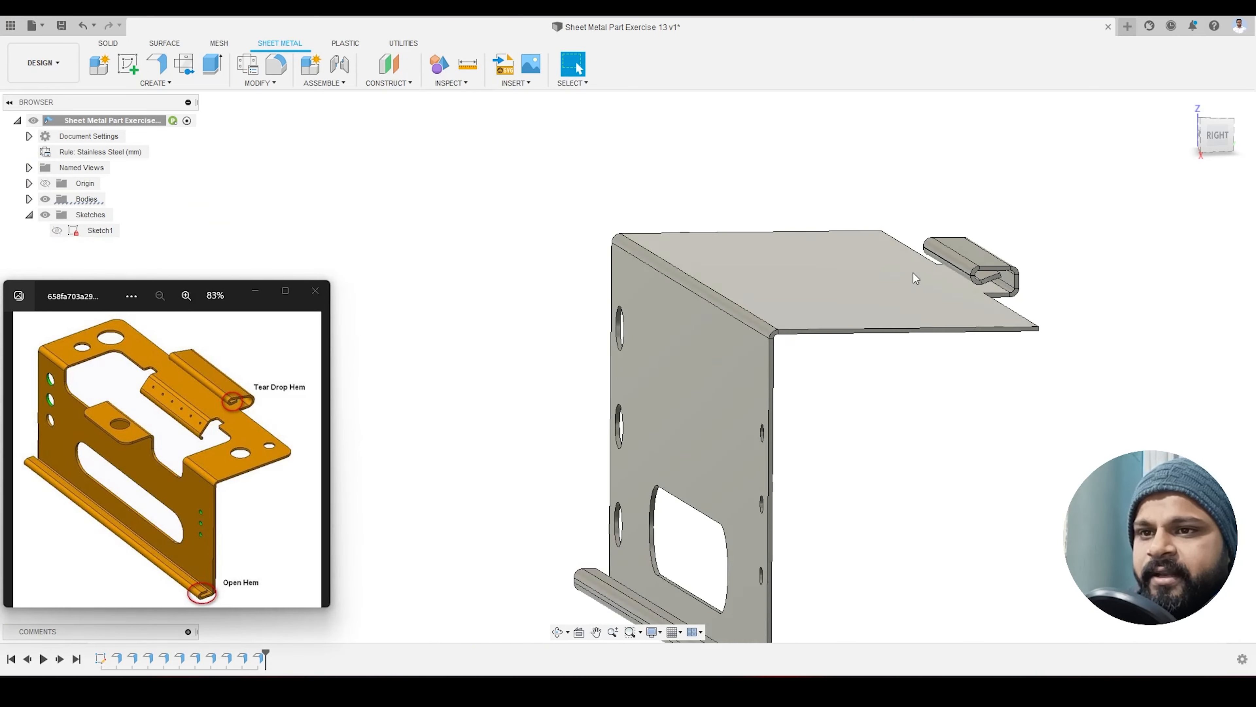
scroll(912, 273, down, 1)
scroll(816, 495, up, 5)
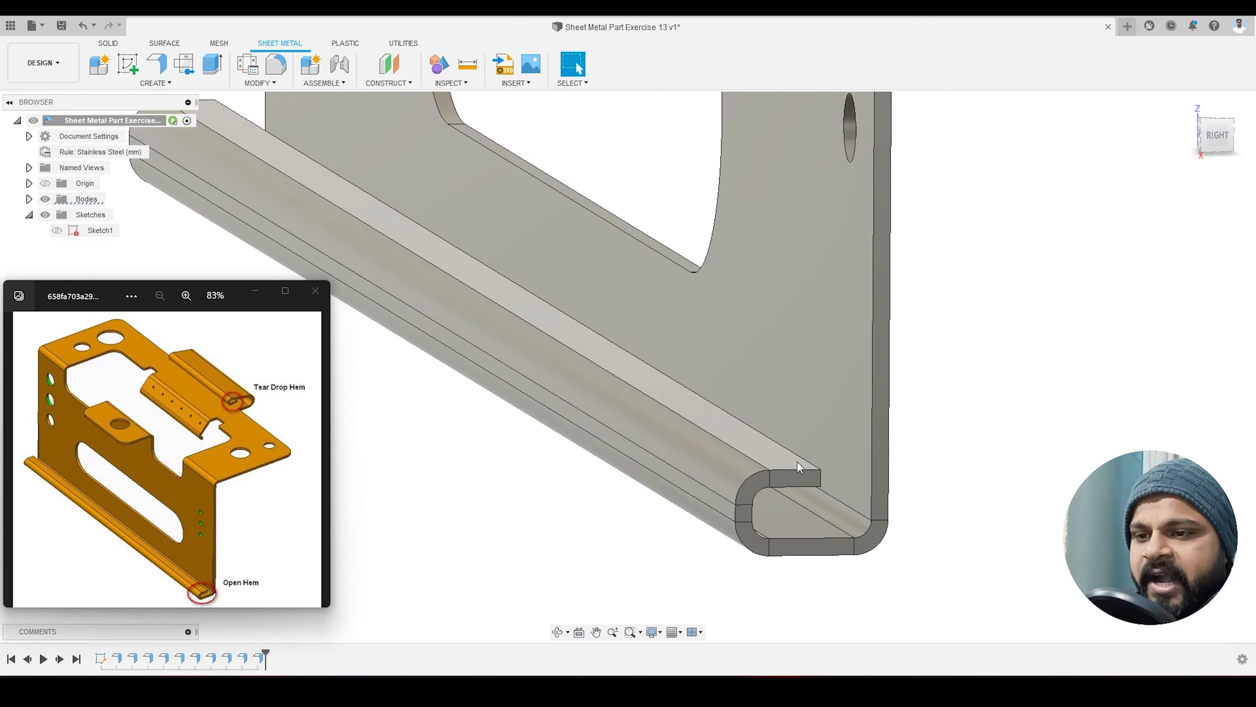
scroll(757, 495, down, 5)
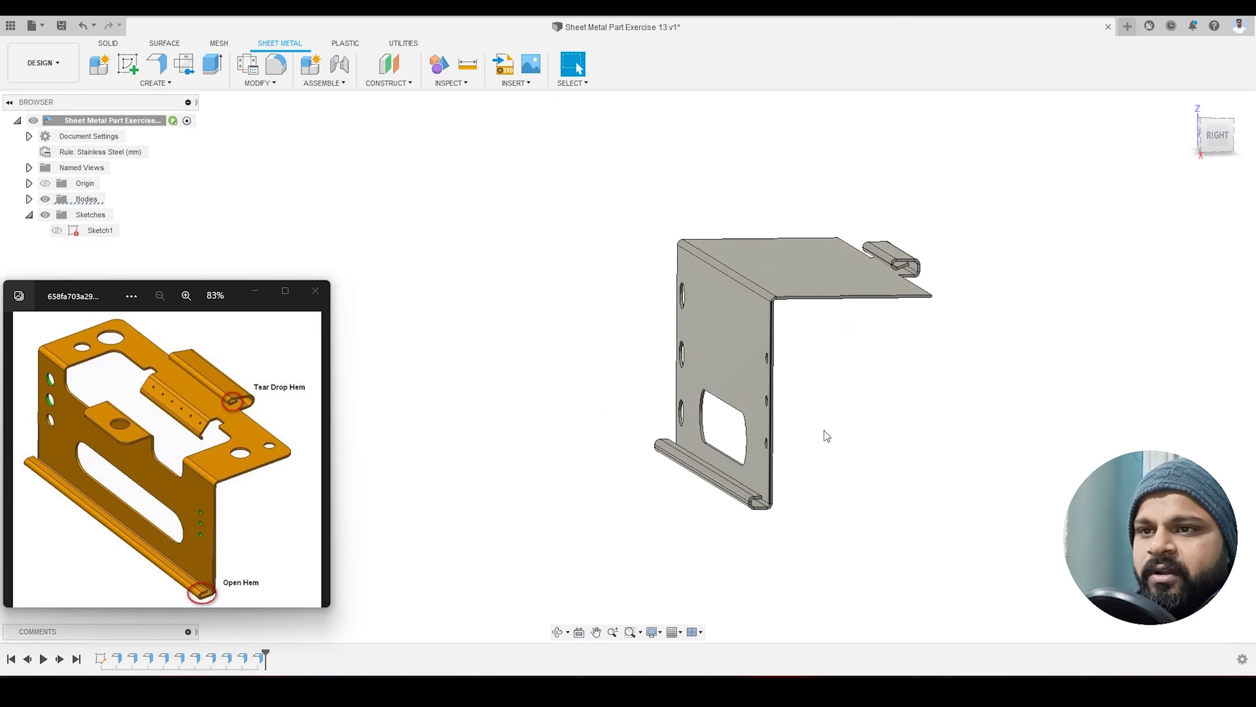
scroll(901, 266, up, 3)
scroll(899, 253, down, 5)
shift+middle_drag(842, 273, 899, 293)
scroll(911, 266, up, 3)
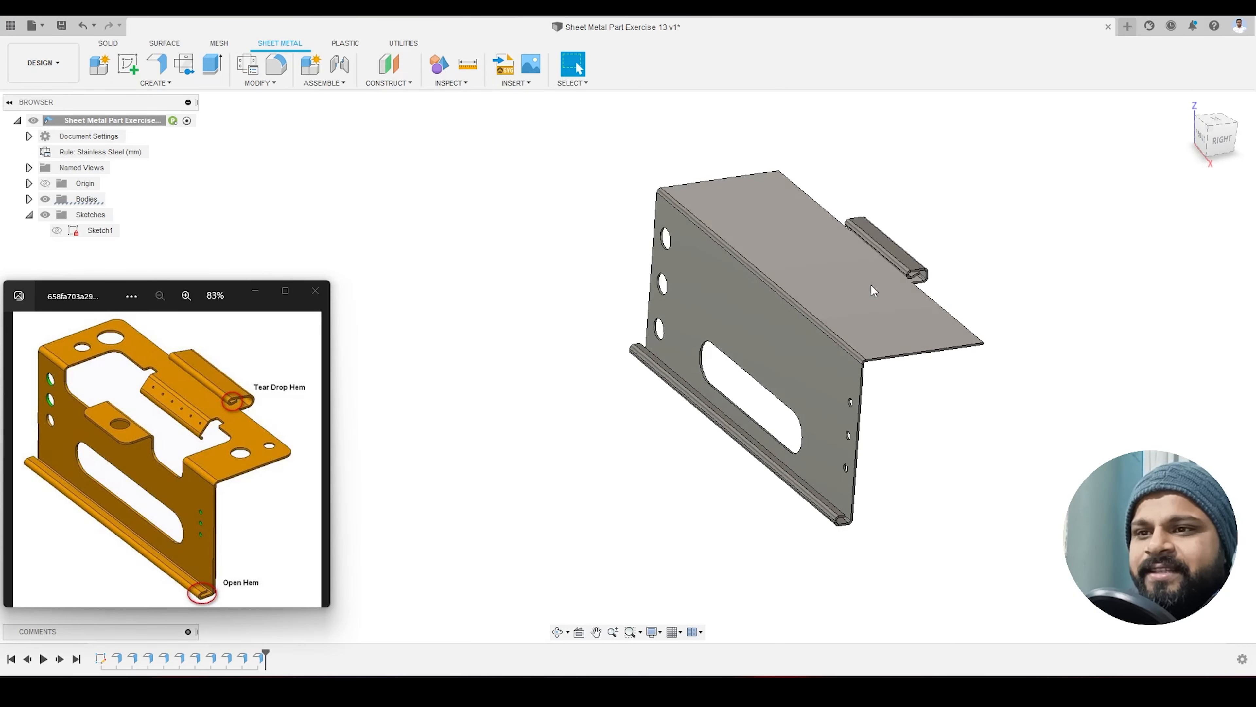
scroll(863, 294, down, 2)
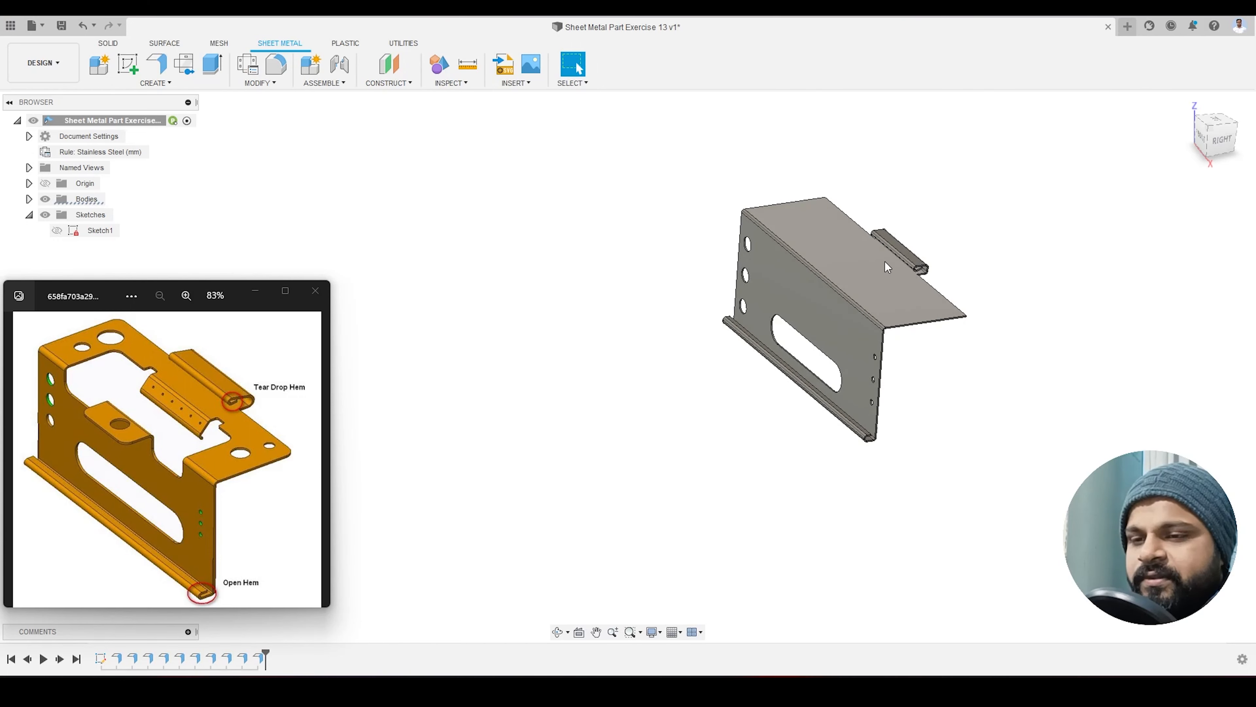
scroll(789, 317, up, 3)
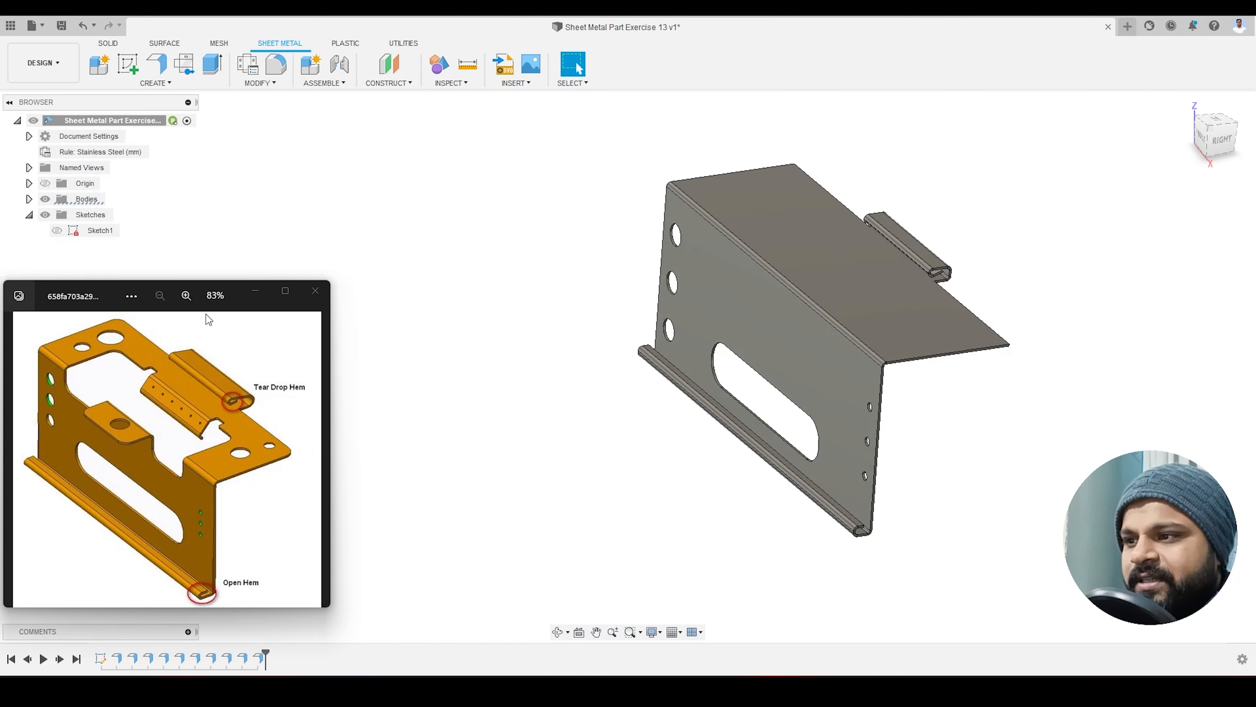
scroll(663, 358, down, 2)
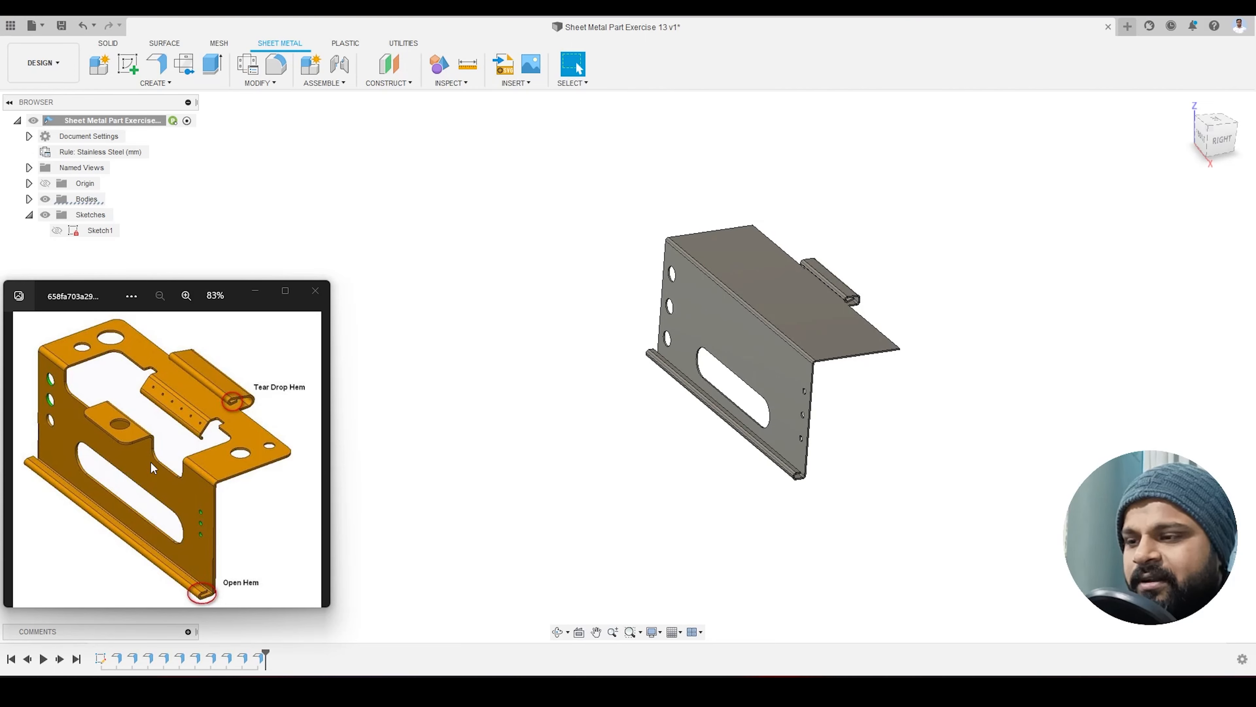
Step: Start a sketch on the top plate's upper face and draw a center rectangle from the origin, about 51 mm wide and 43 mm high
shift+middle_drag(672, 390, 728, 328)
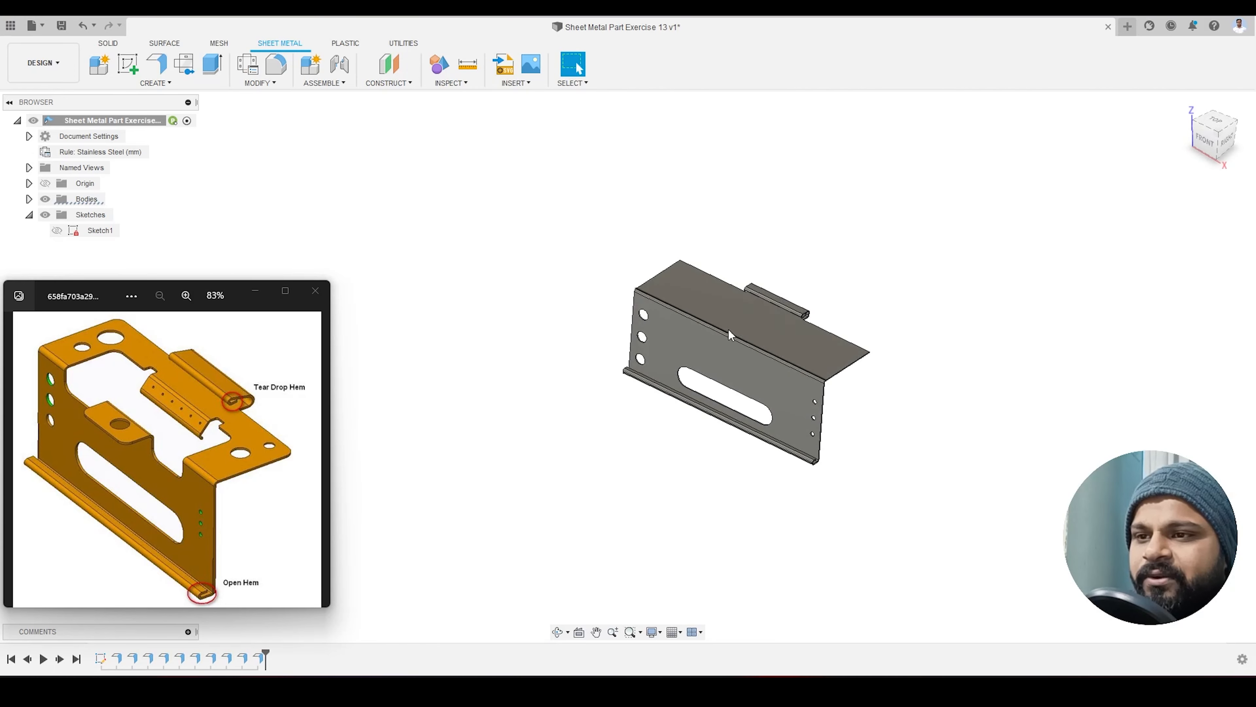
click(726, 315)
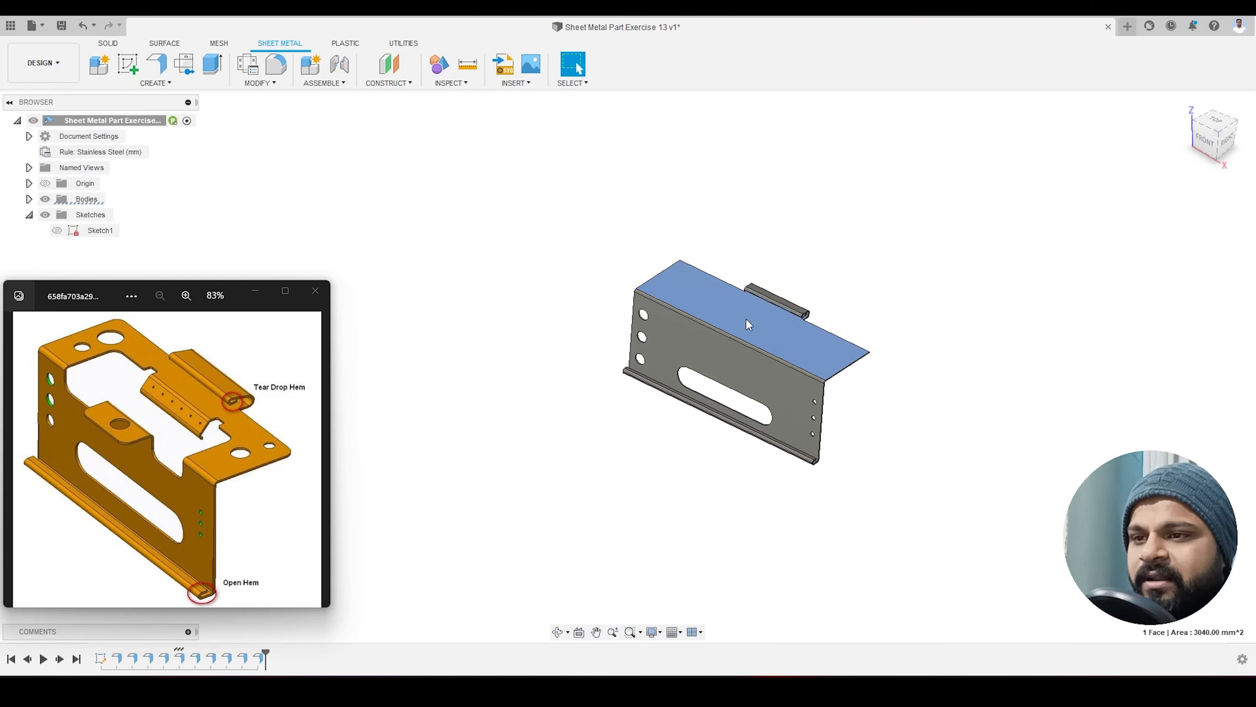
click(128, 64)
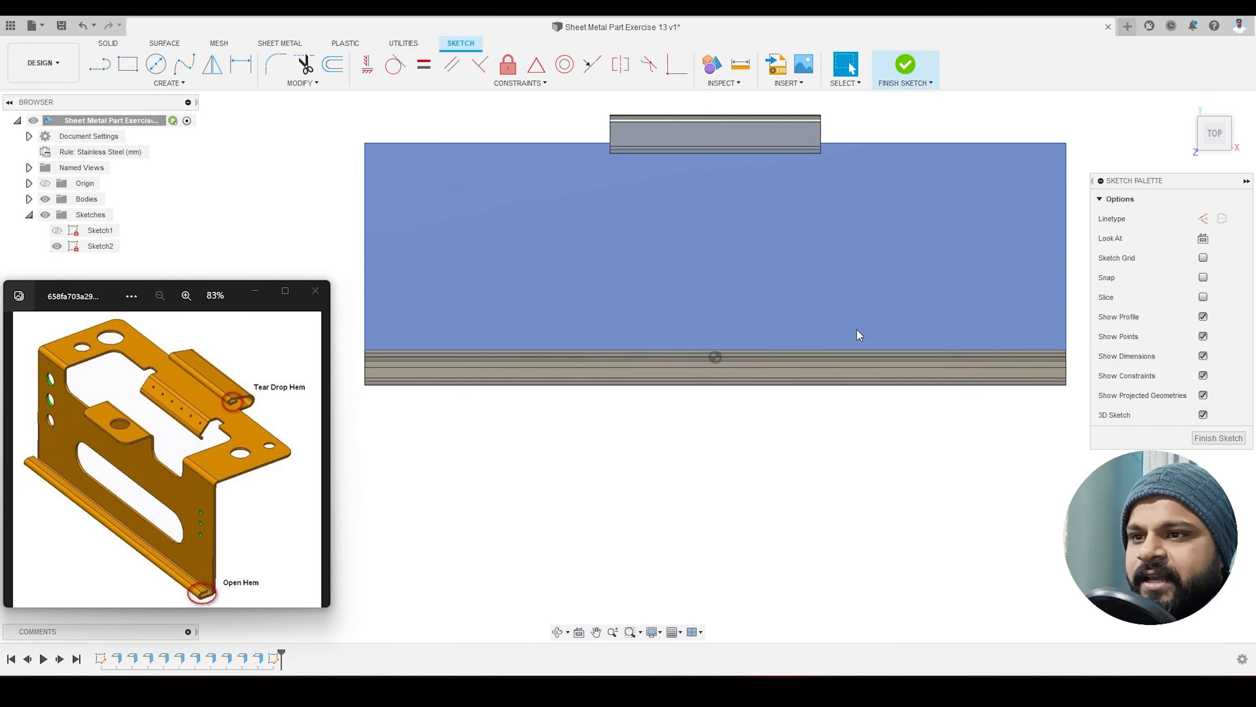
click(159, 87)
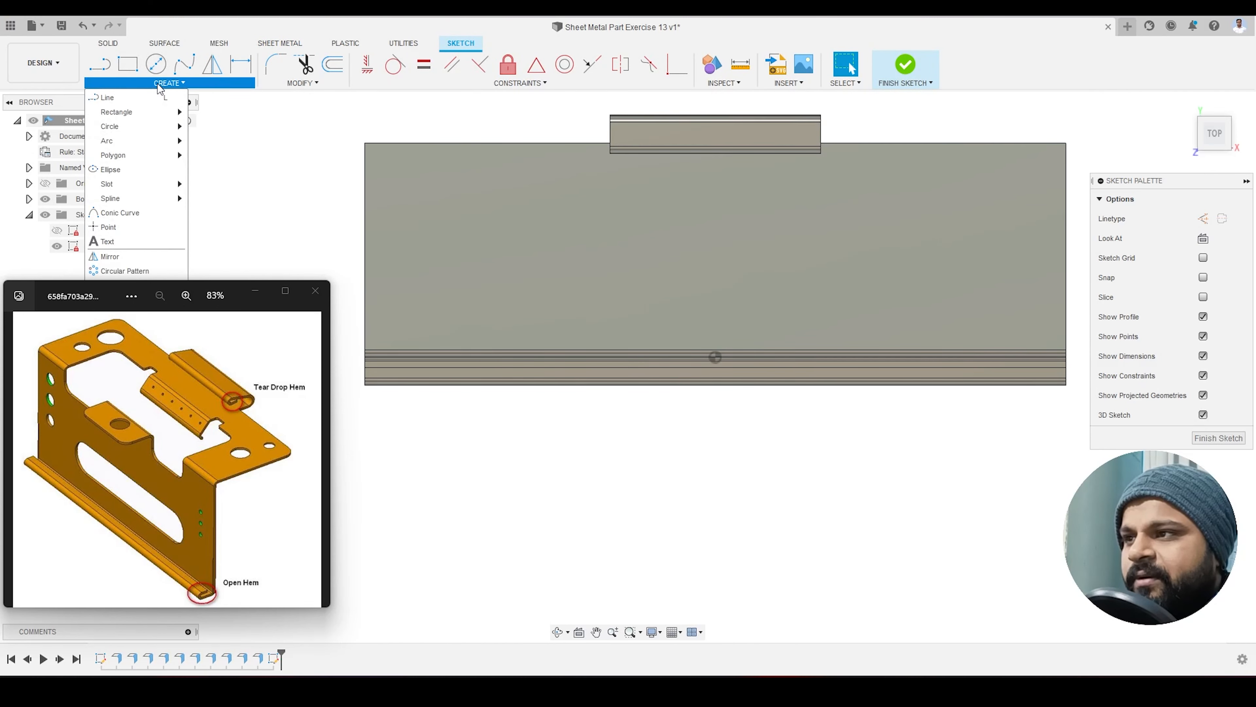
mouse_move(153, 112)
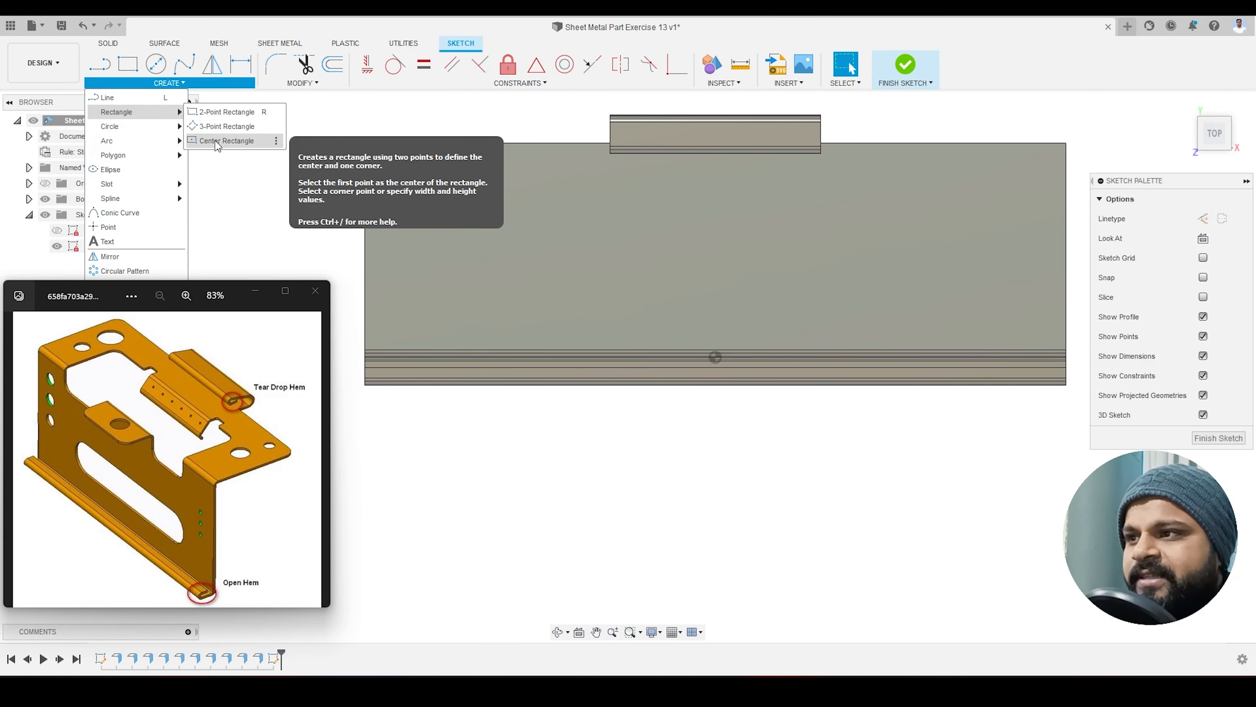
click(233, 142)
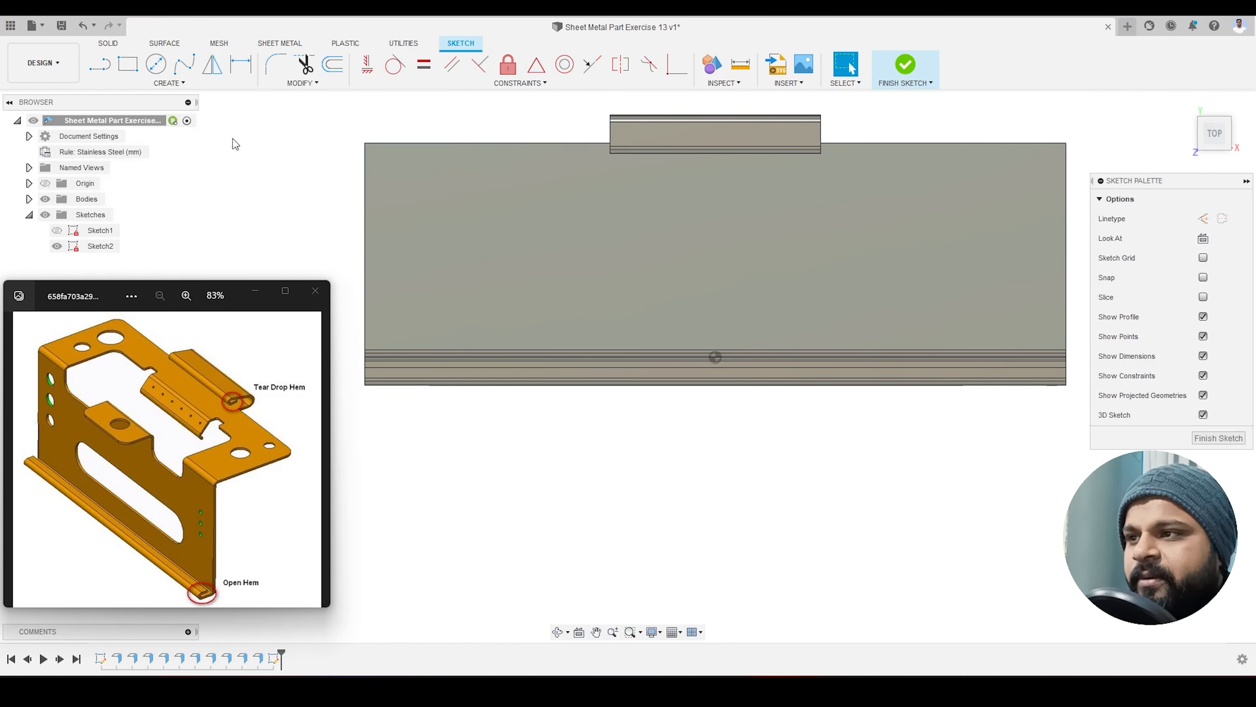
click(715, 357)
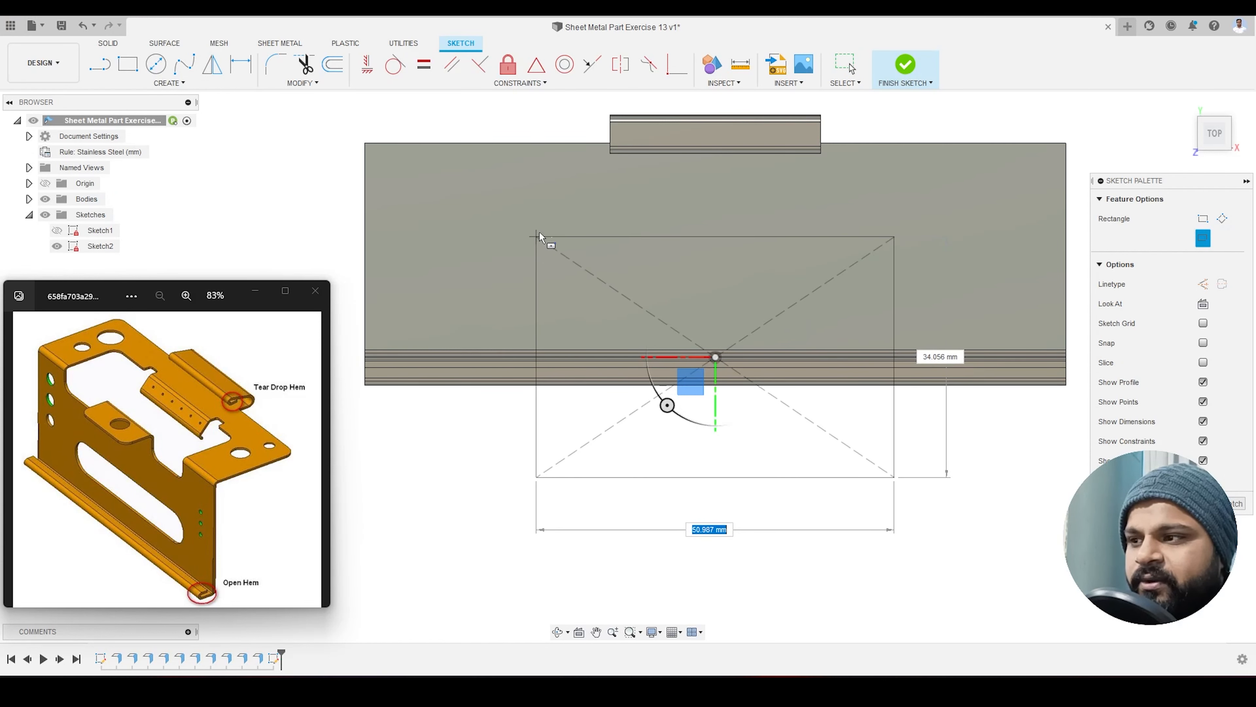
click(536, 208)
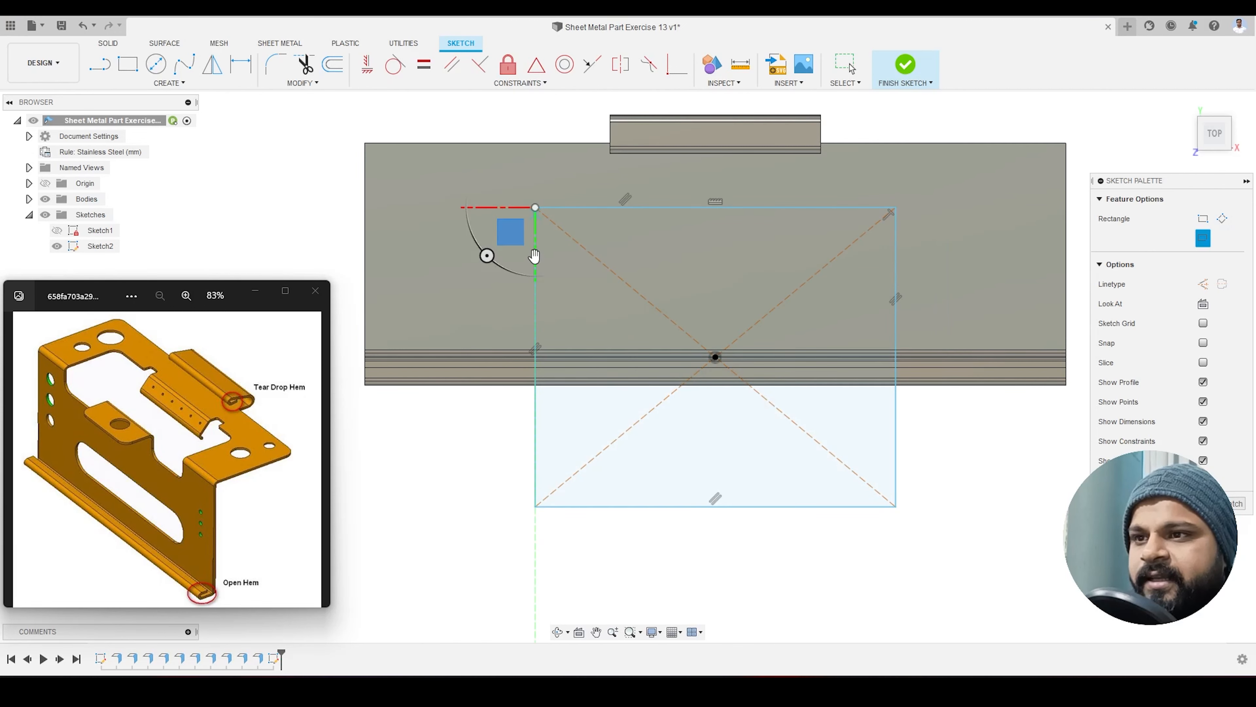
key(Escape)
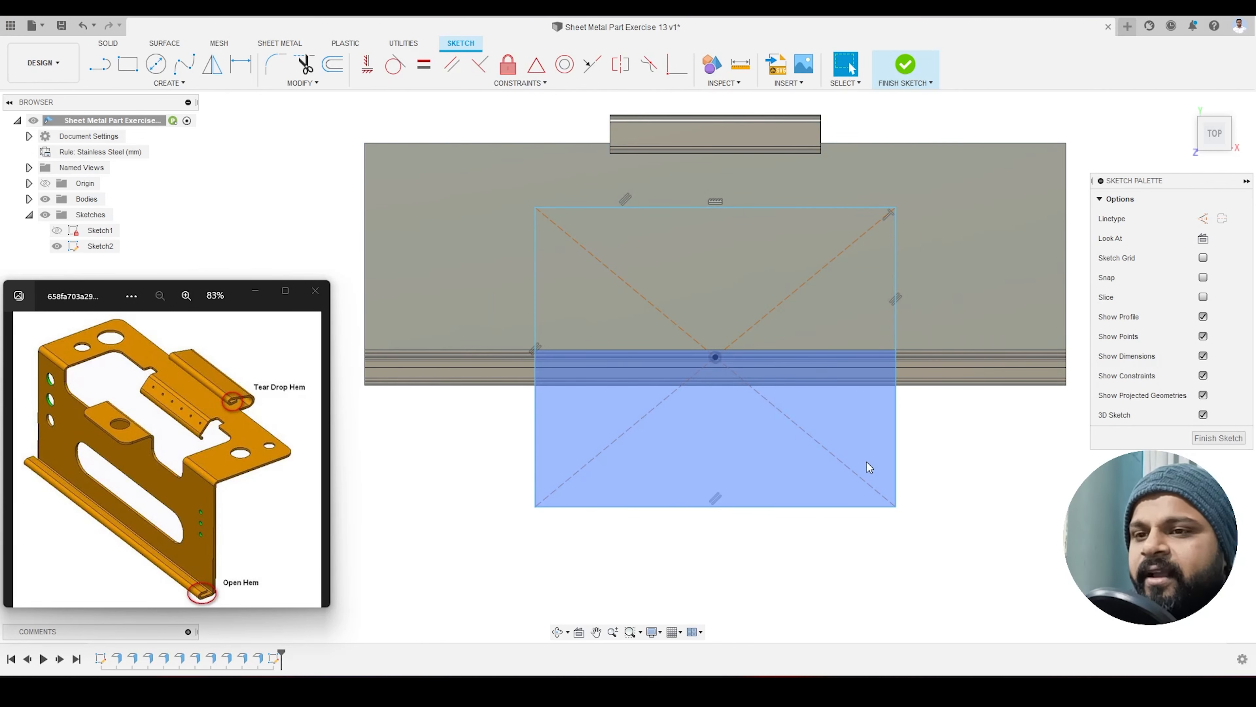
Step: Dimension the distance from the rectangle's center point to its upper edge as 20 mm
click(241, 64)
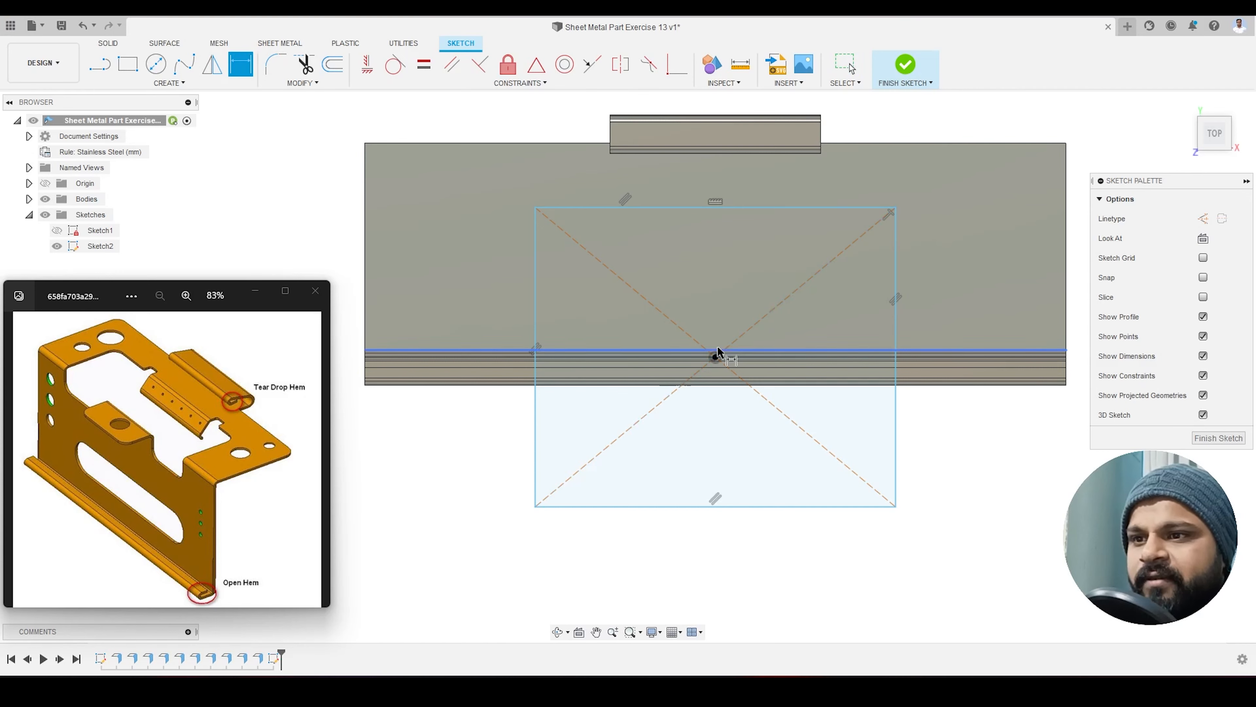
click(716, 357)
click(758, 208)
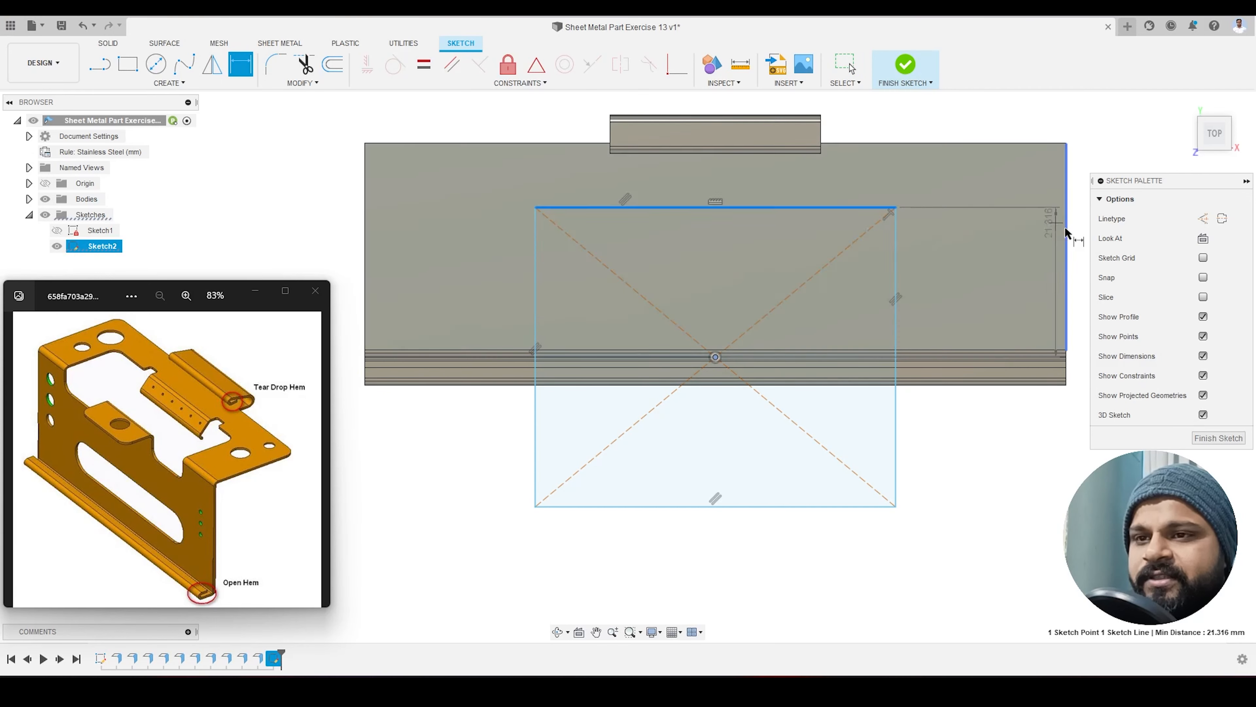
scroll(979, 267, down, 2)
scroll(1004, 255, up, 3)
click(1005, 259)
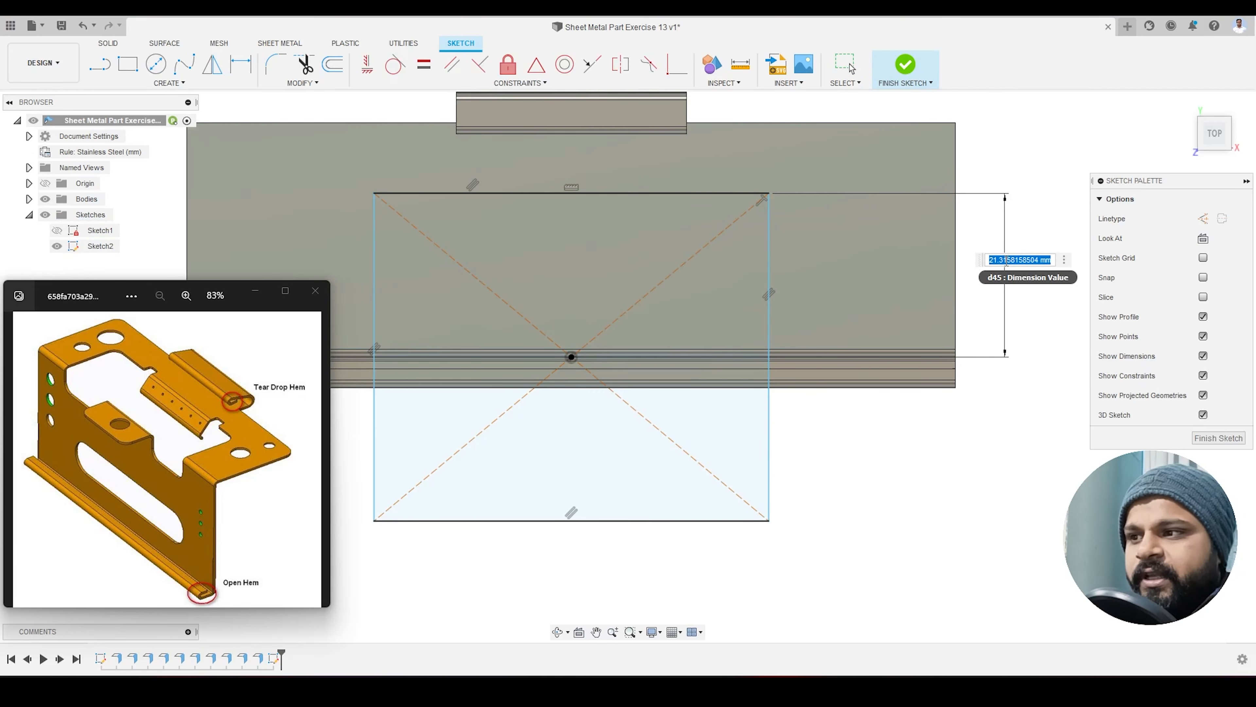
text(20)
key(Return)
key(Escape)
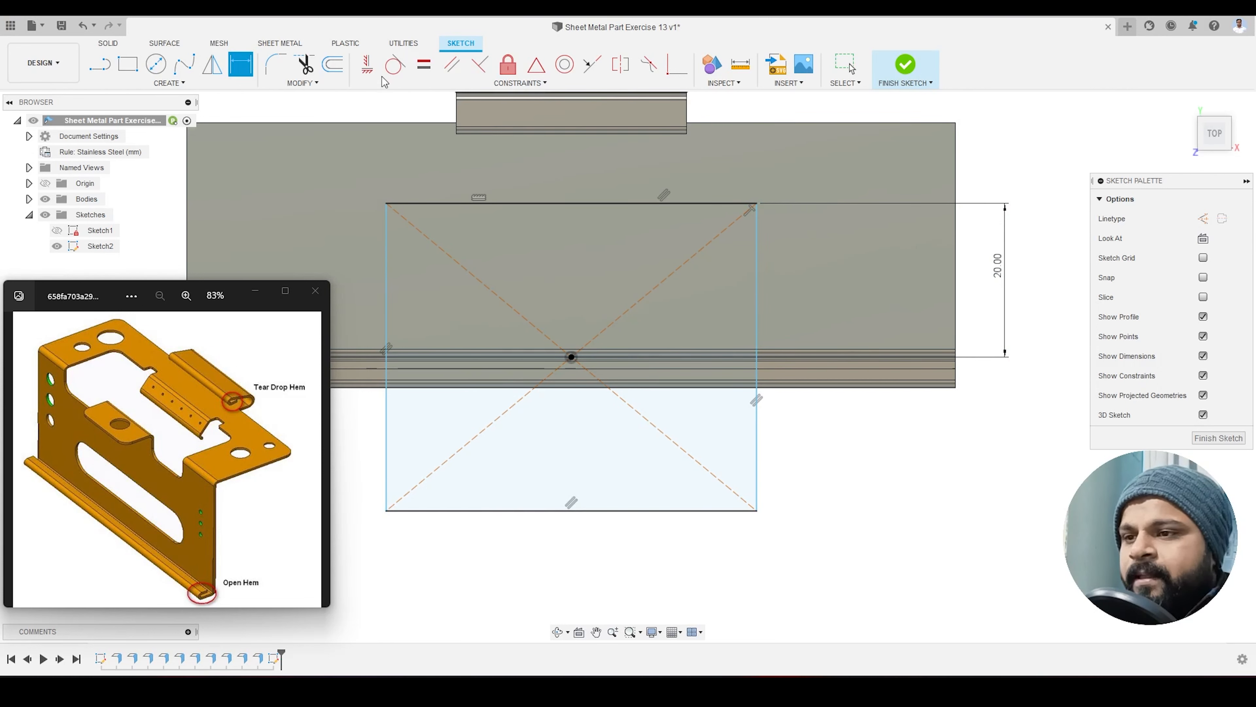
Step: Dimension the width of the center rectangle along its lower edge as 60 mm
click(241, 64)
click(574, 511)
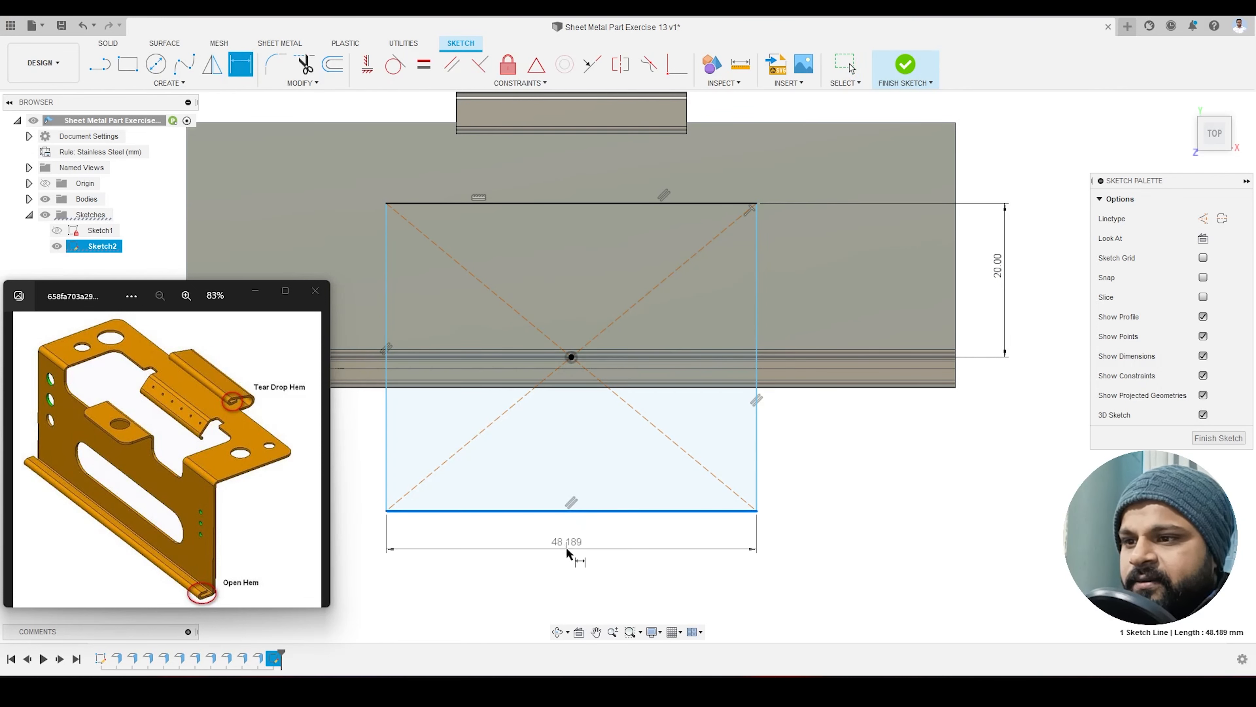
click(568, 549)
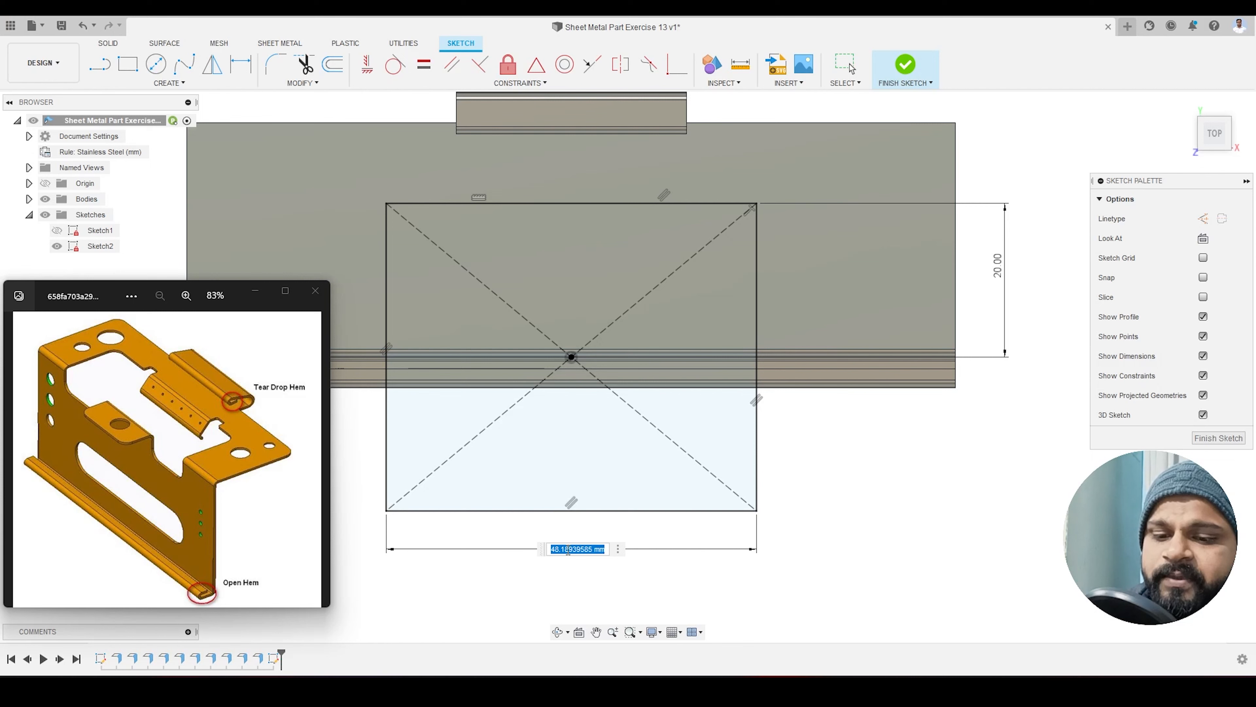
text(60)
key(Return)
key(F6)
key(Escape)
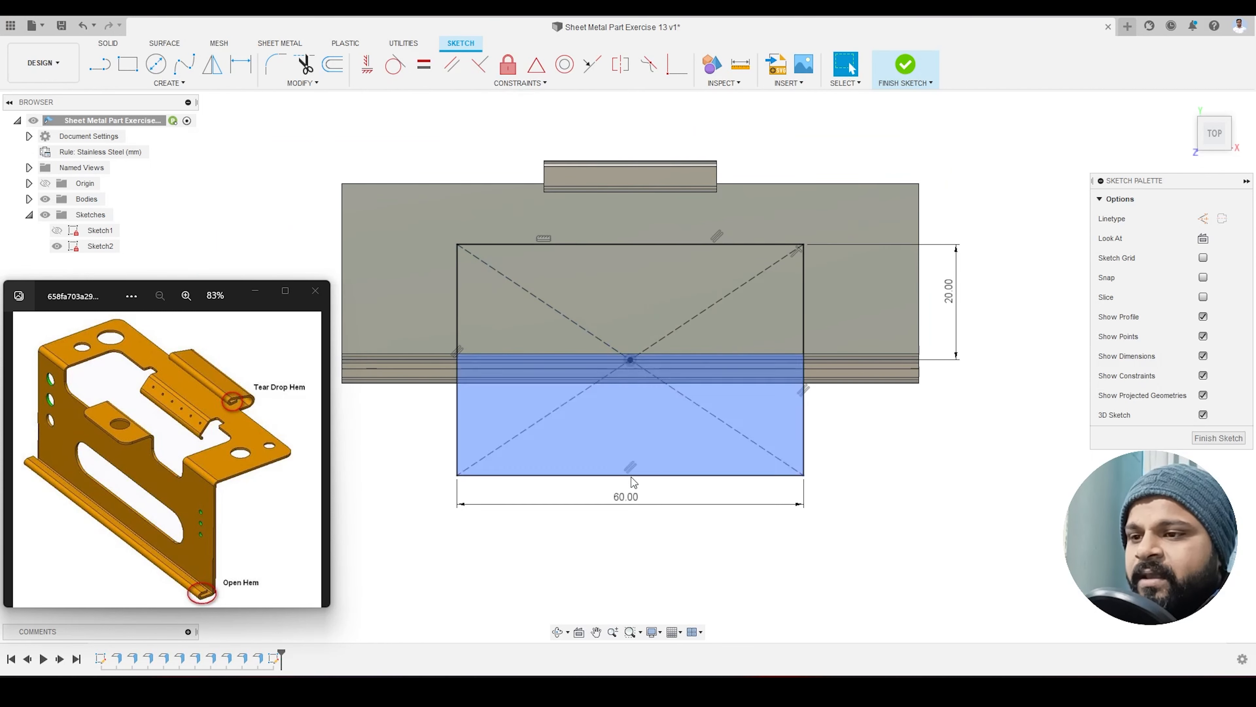
Step: Change the rectangle's width dimension to 70 mm and finish the sketch
double_click(627, 498)
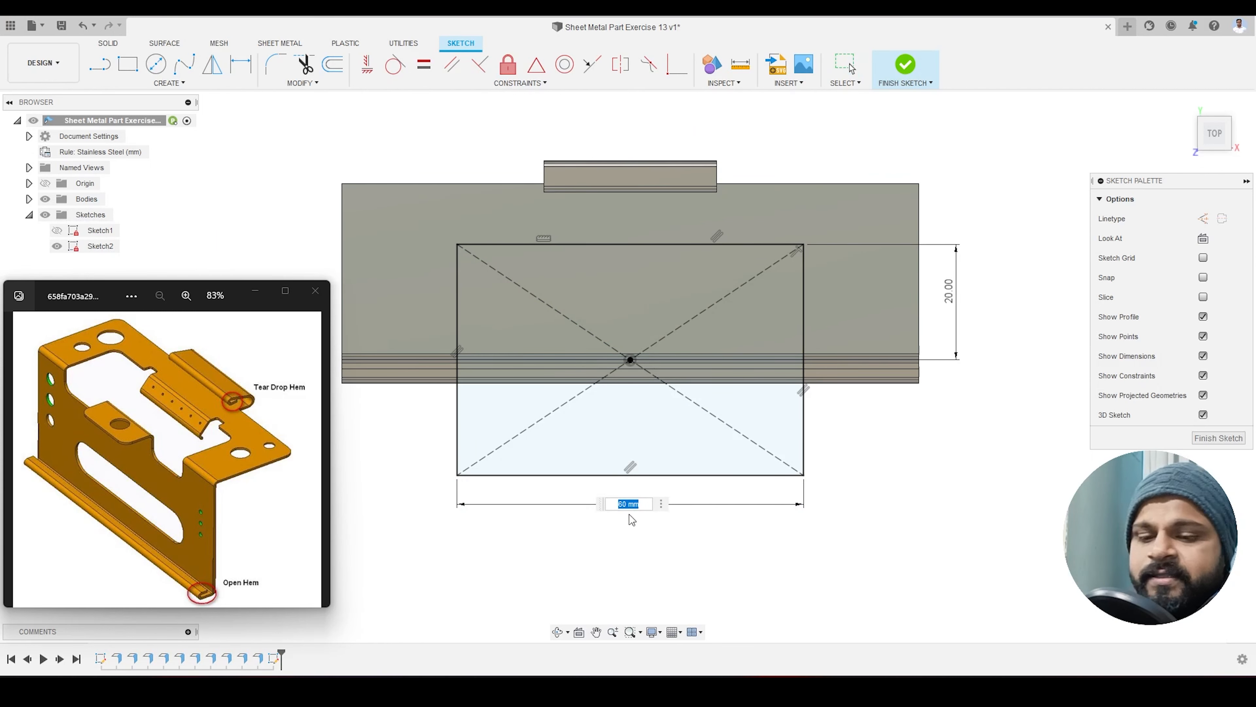
text(70)
key(Return)
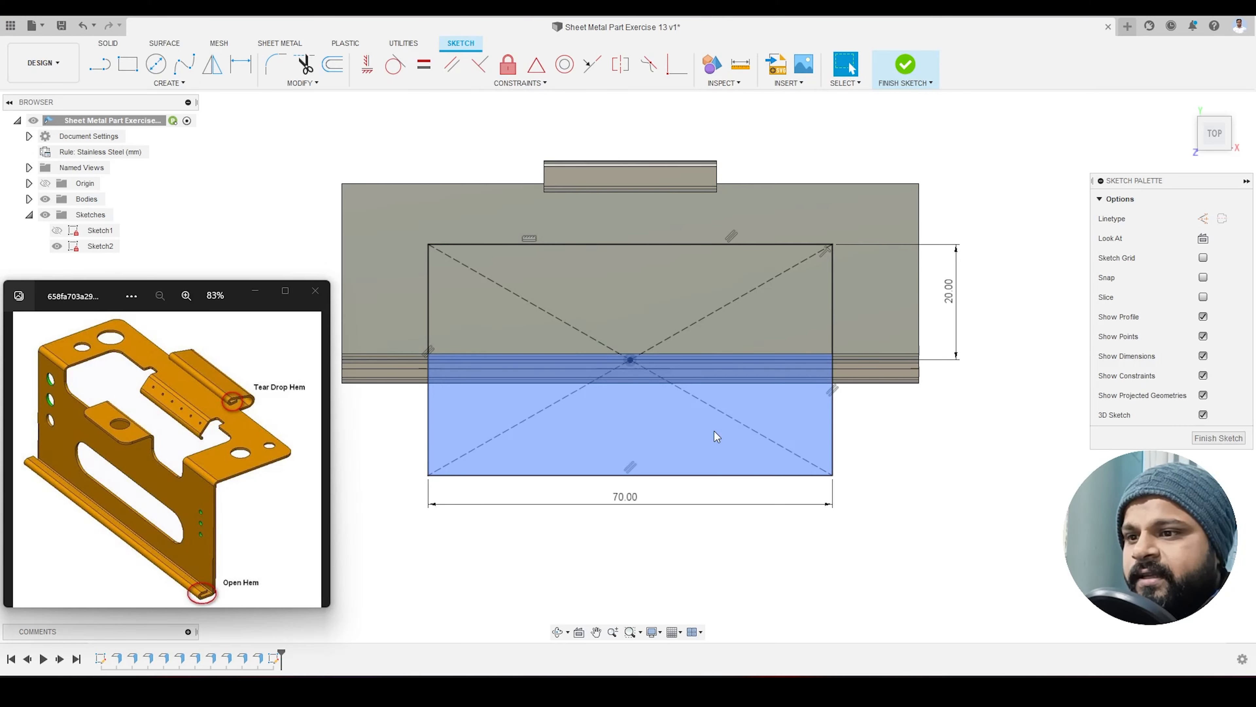
scroll(726, 379, down, 3)
click(907, 78)
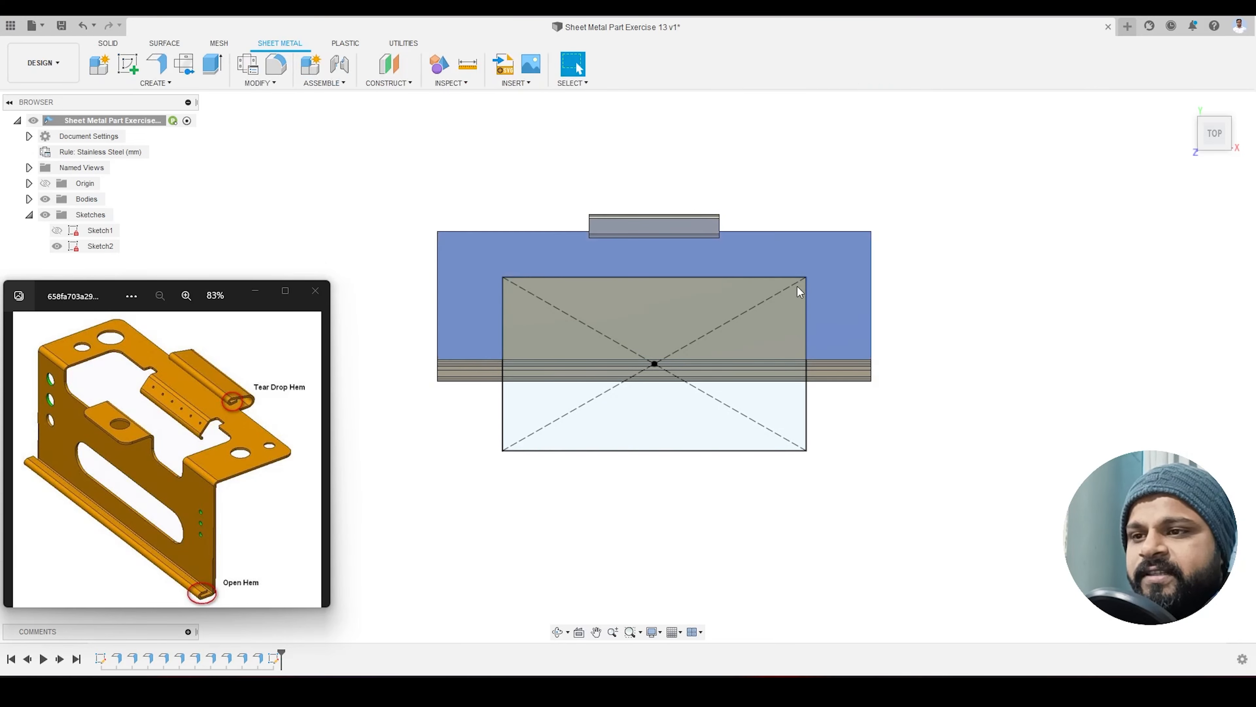
Step: Extrude both parts of the rectangle profile by -8 mm as a cut through the top plate and the front wall's upper part
scroll(596, 259, up, 3)
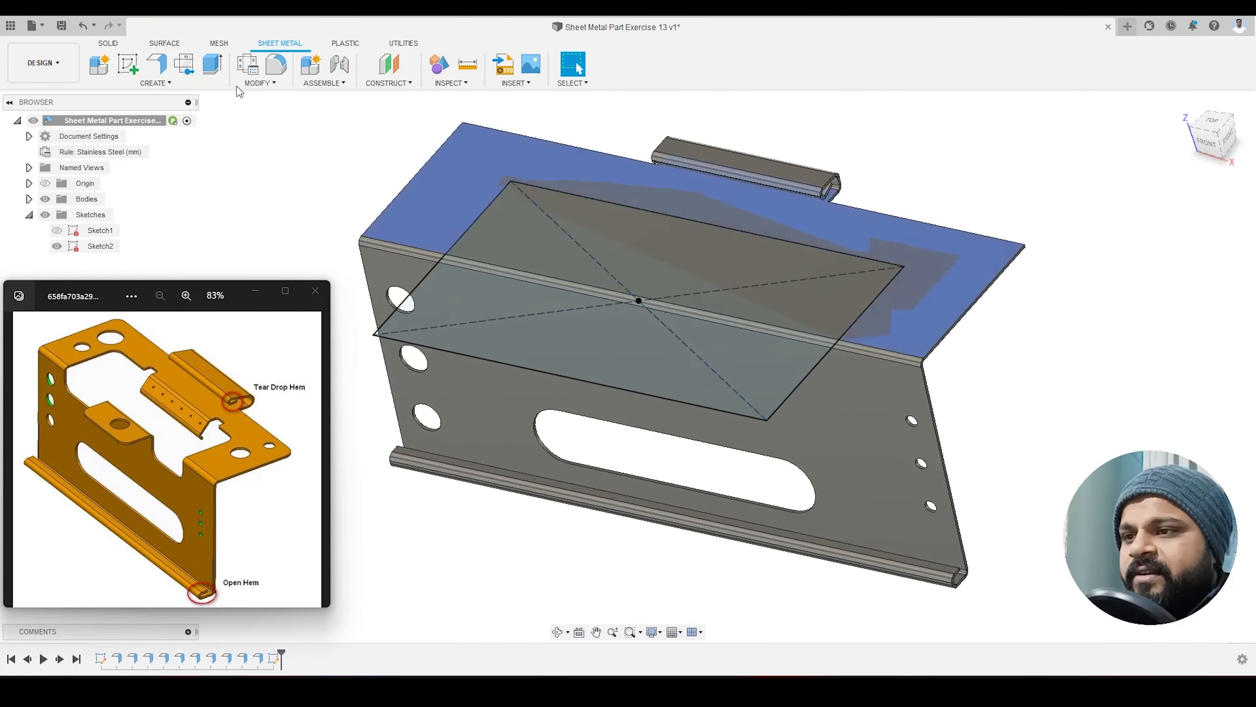
click(213, 64)
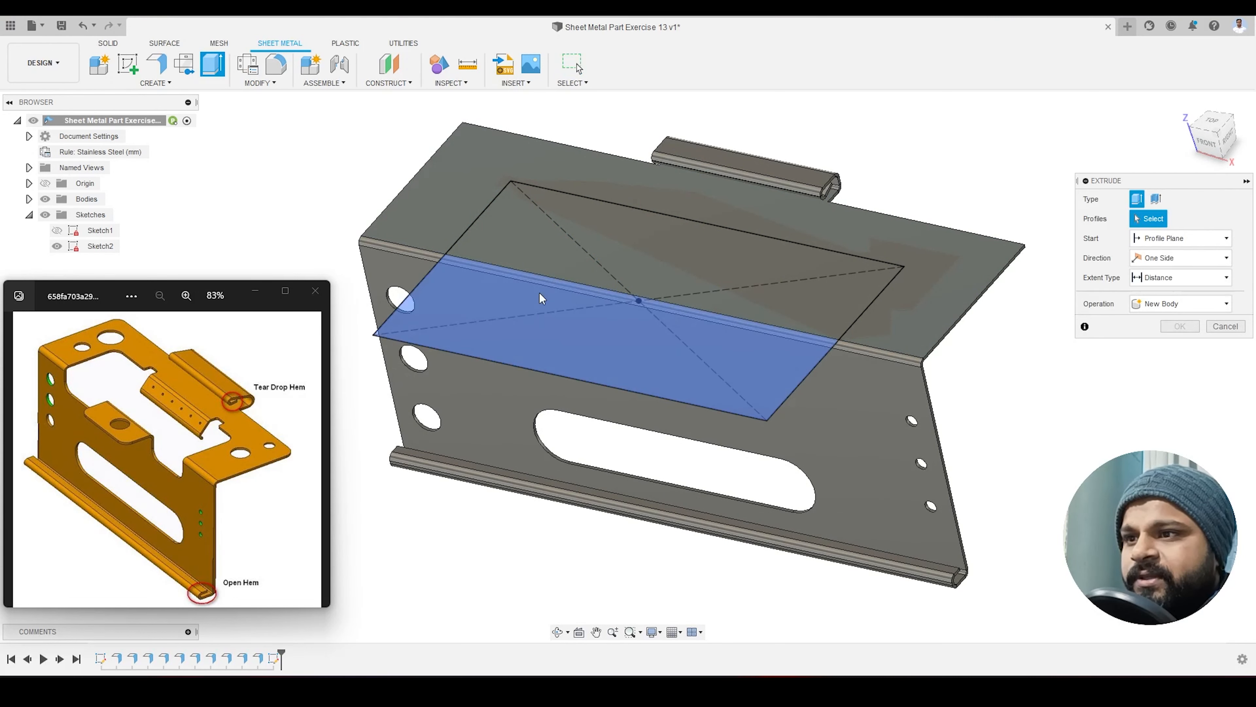
click(515, 291)
click(597, 325)
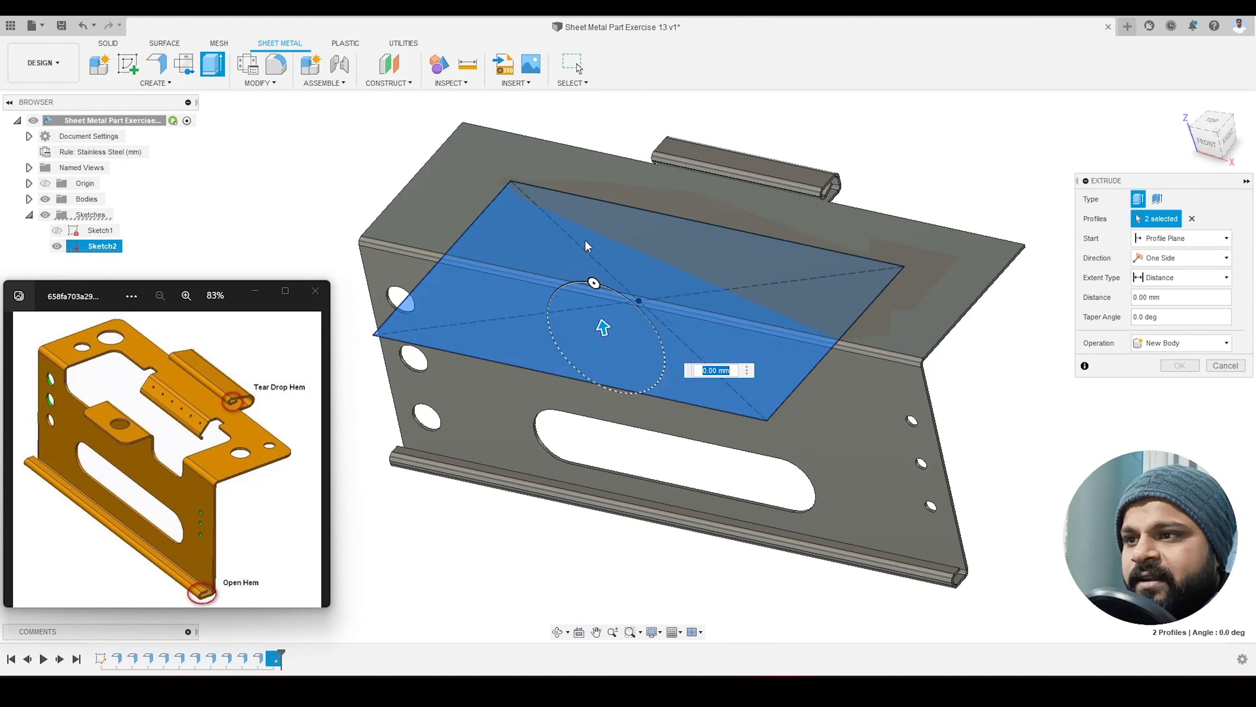
drag(602, 327, 613, 387)
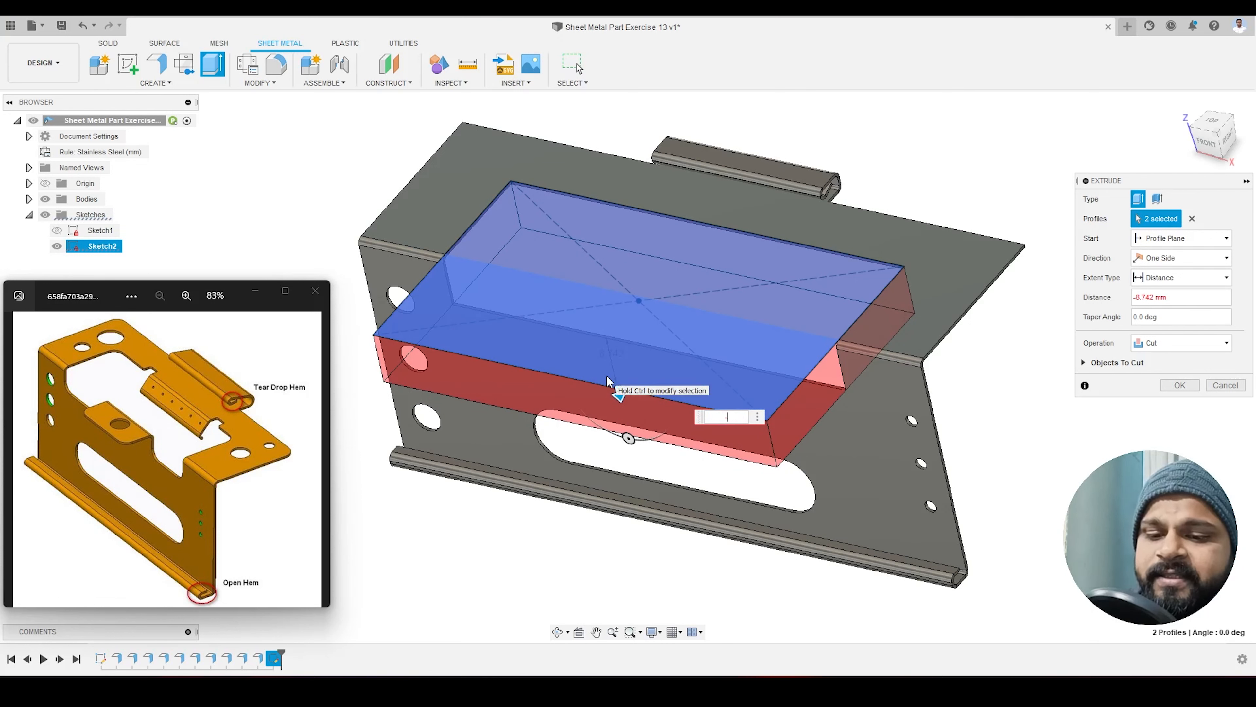
text(-8)
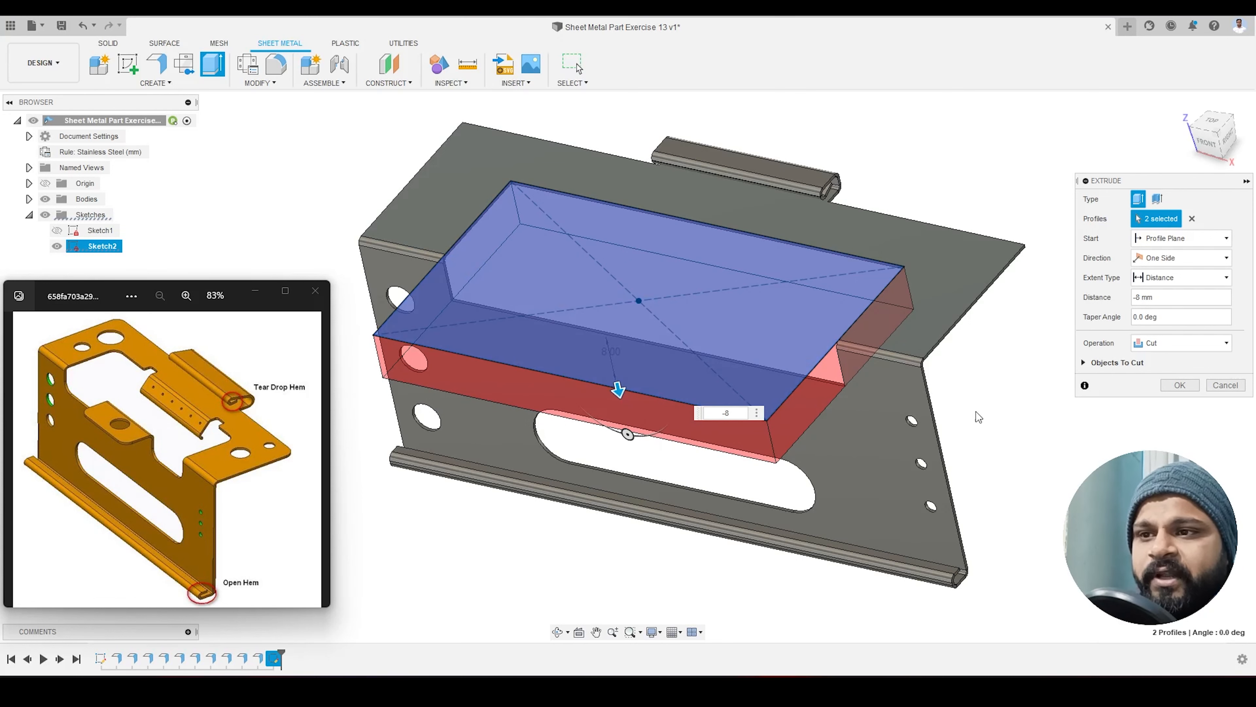
click(1180, 386)
Step: Start a flange on the front wall's edge along the cutout and set its width extent to symmetric
scroll(824, 359, down, 3)
shift+middle_drag(618, 436, 625, 396)
scroll(569, 310, up, 2)
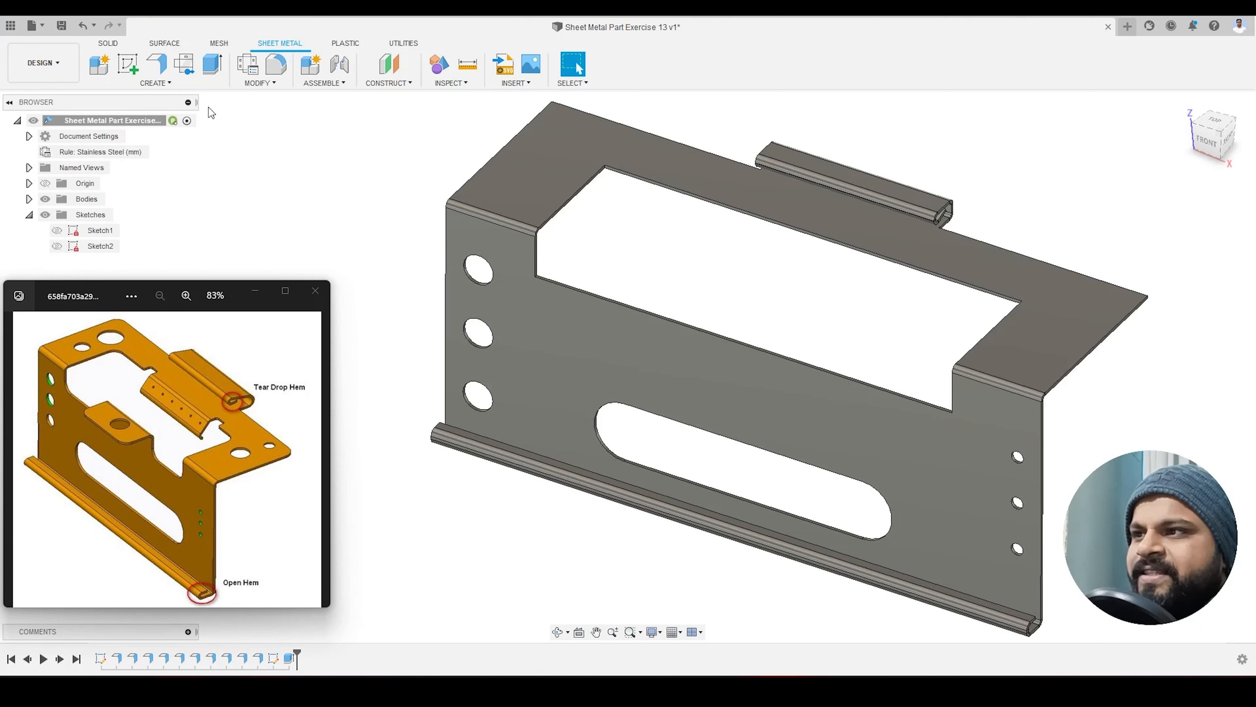
click(157, 64)
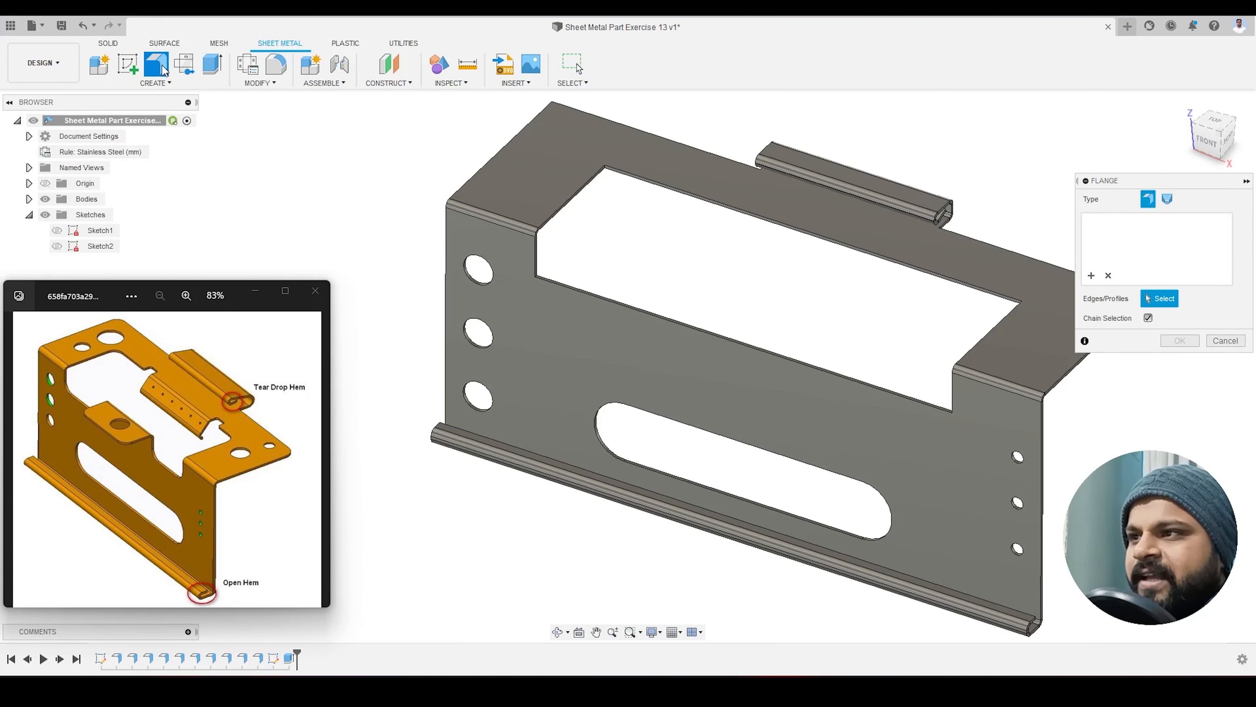
click(750, 350)
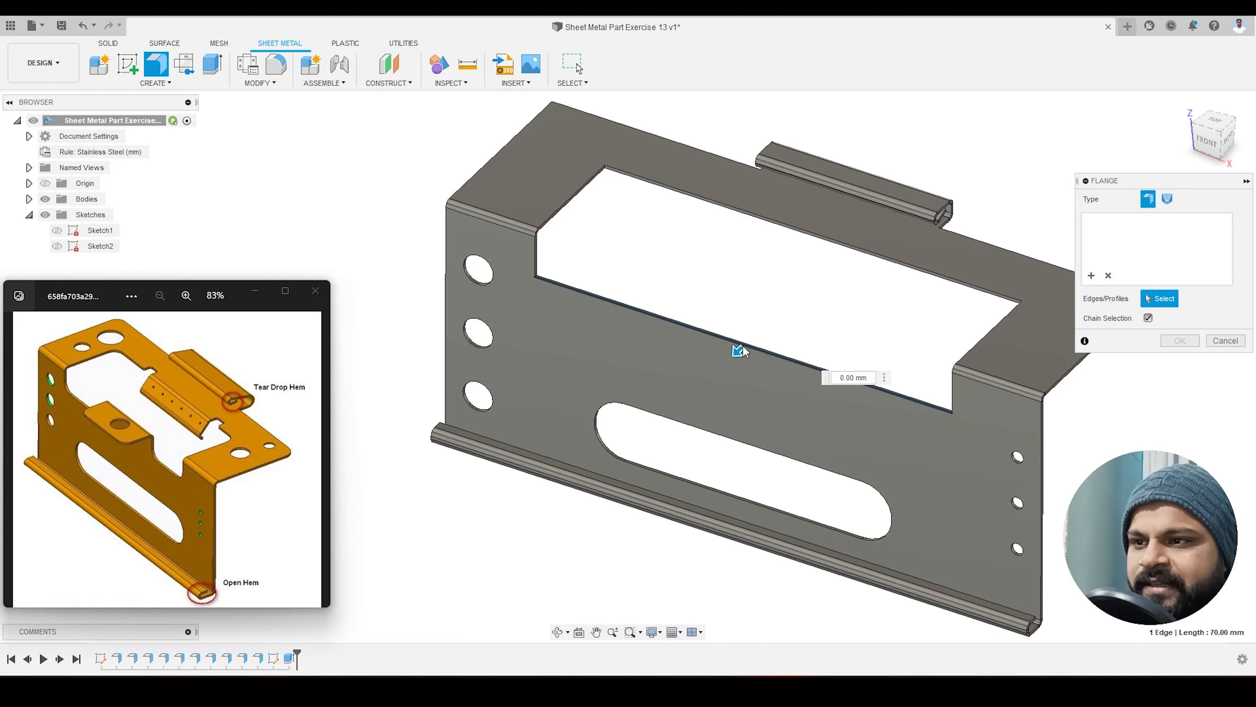
scroll(751, 352, up, 5)
scroll(725, 342, down, 4)
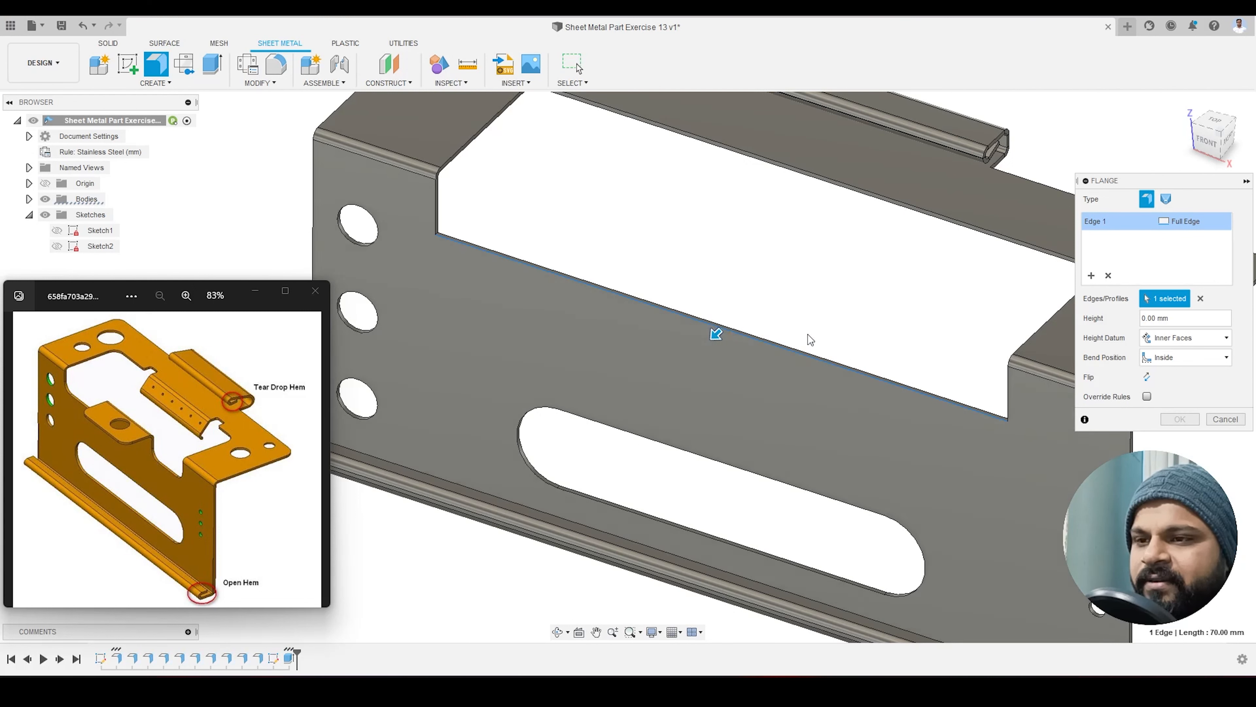
click(1187, 222)
click(1097, 247)
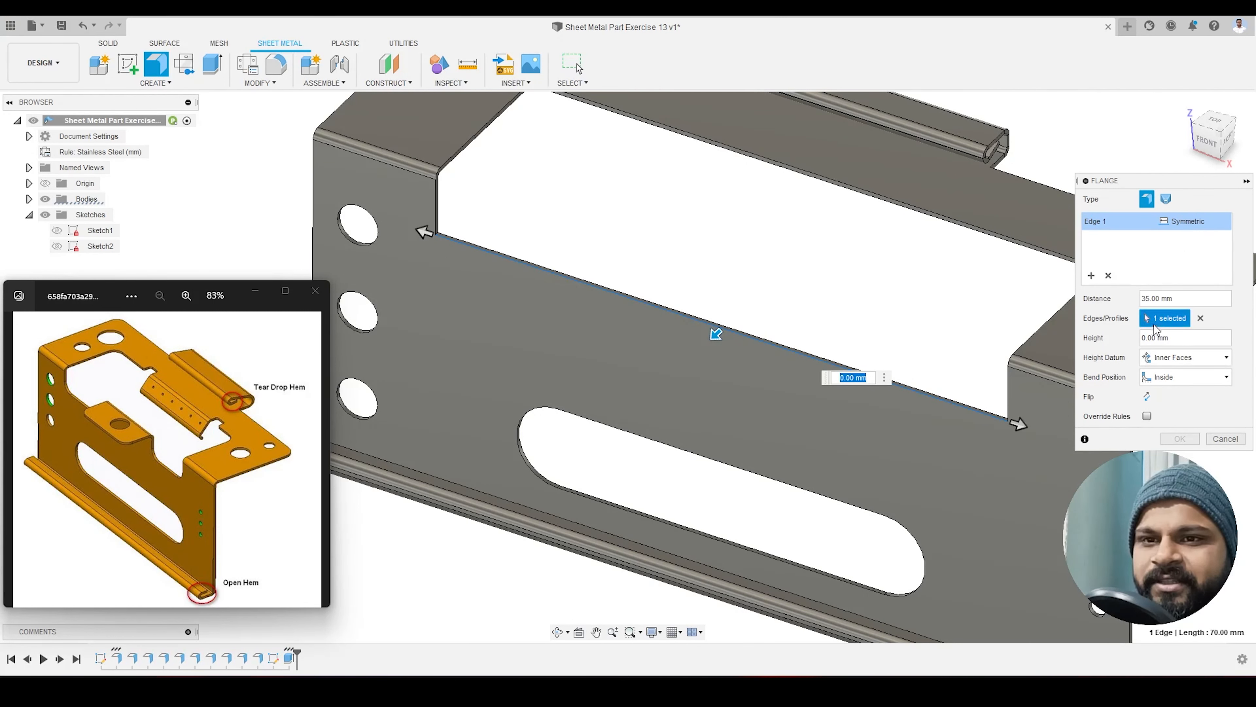
Step: Set the flange's angle to 0 degrees, symmetric distance to 15 mm and height to 5 mm, and create it
drag(702, 341, 686, 363)
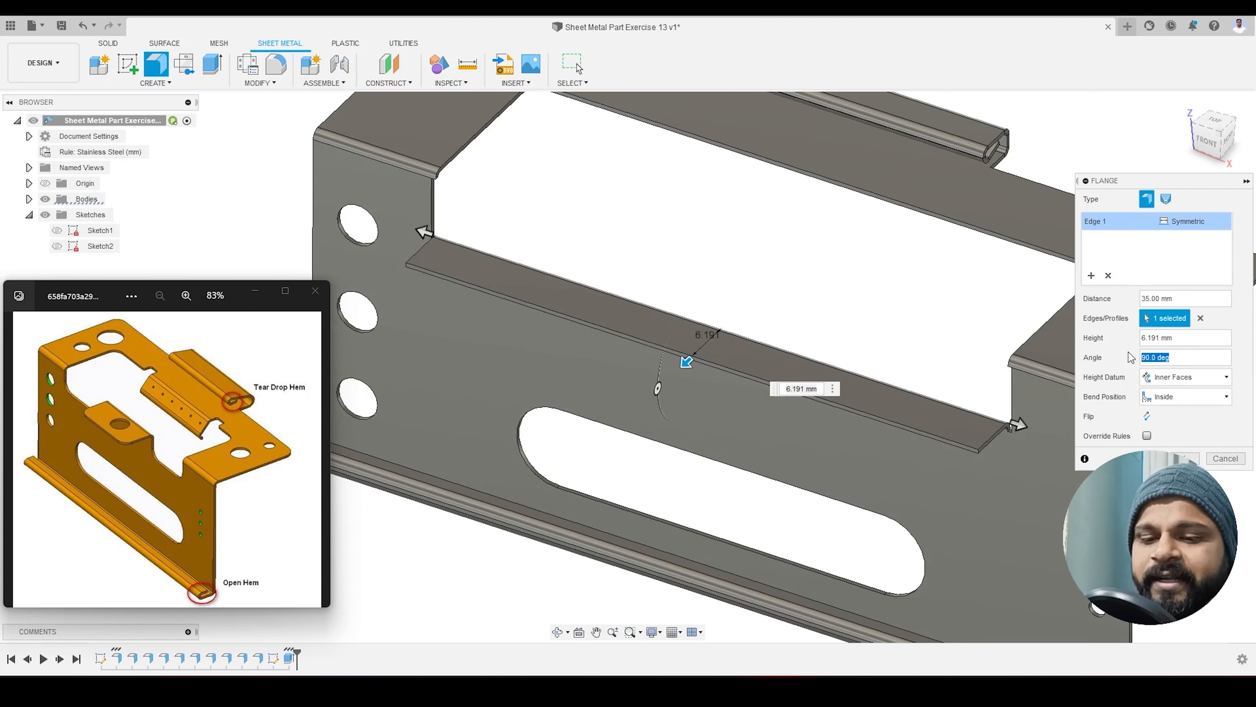
text(0)
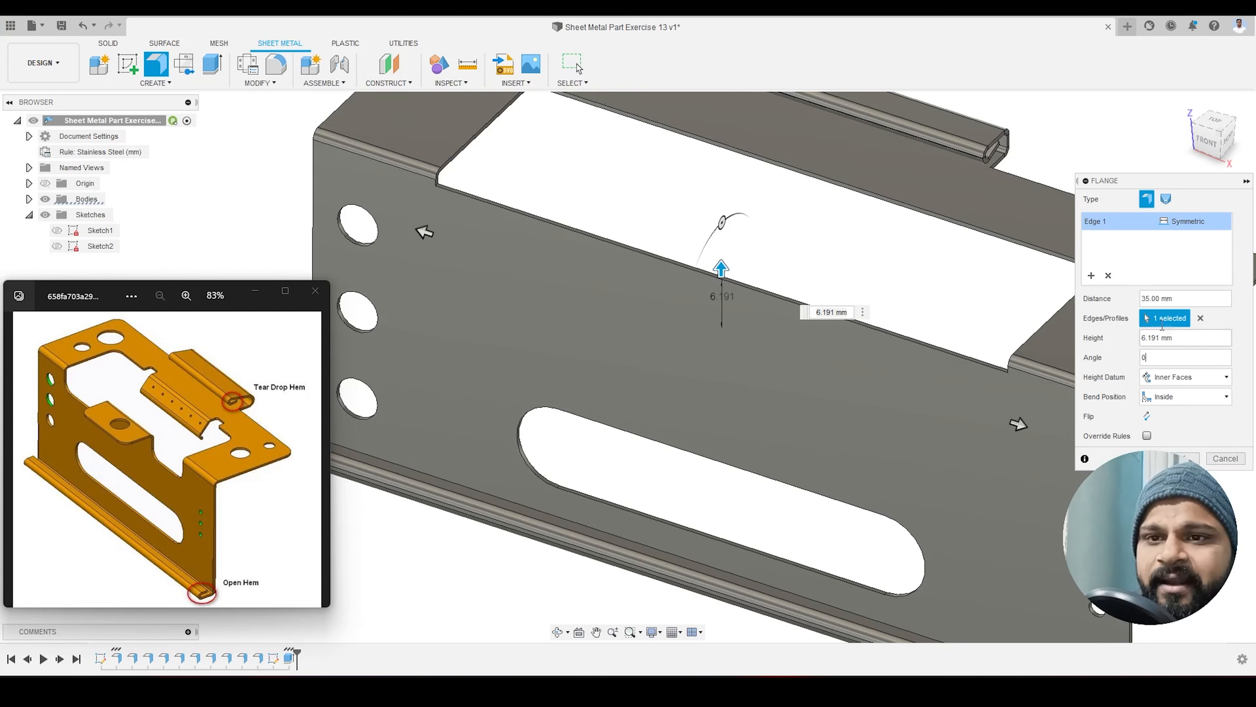
click(1189, 298)
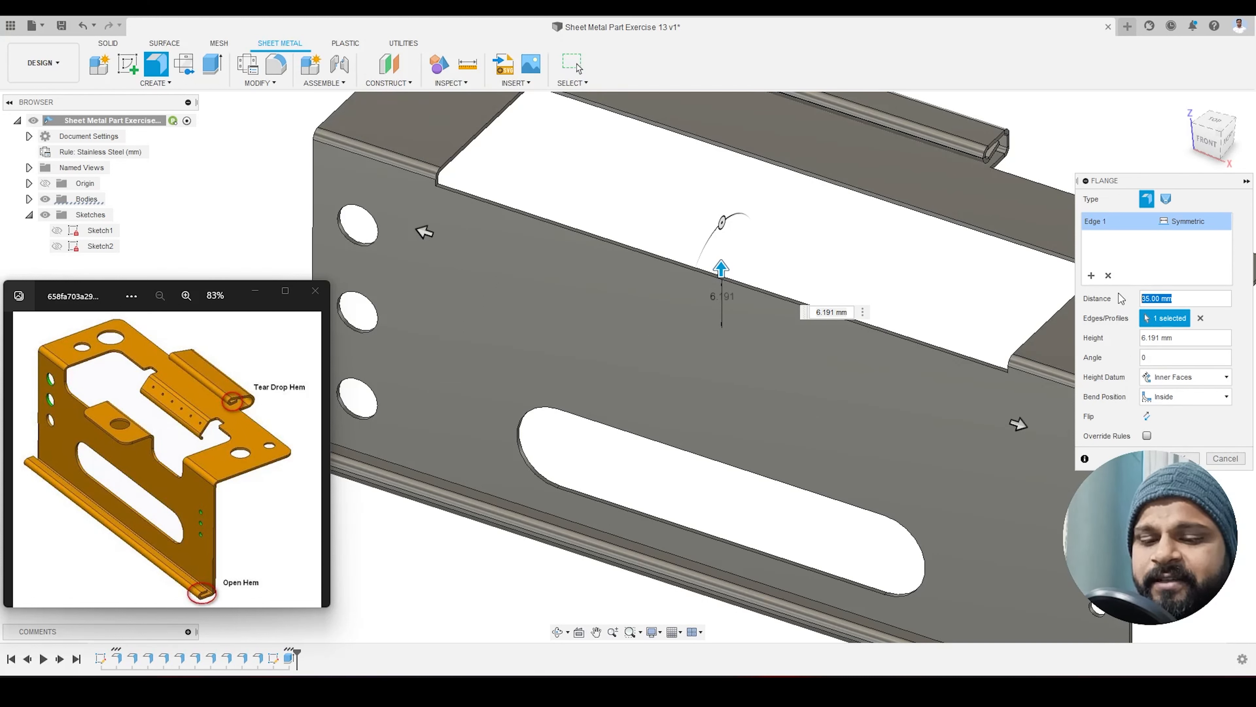
text(15)
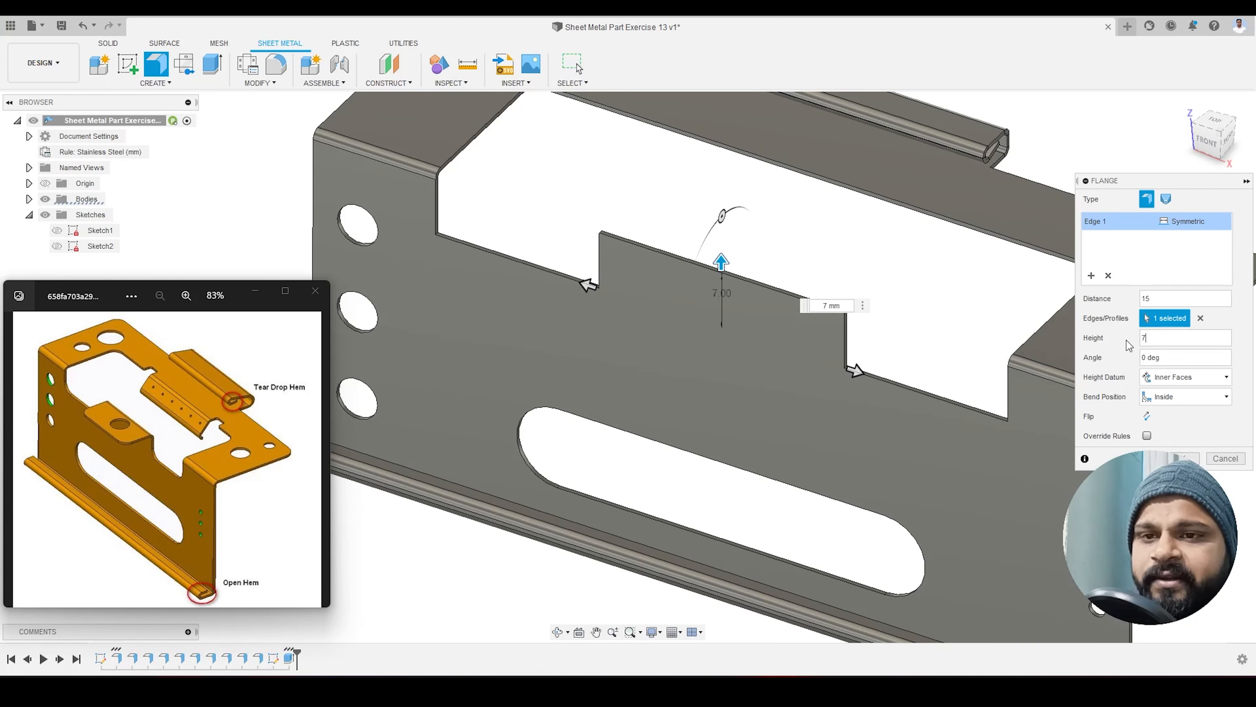
text(5)
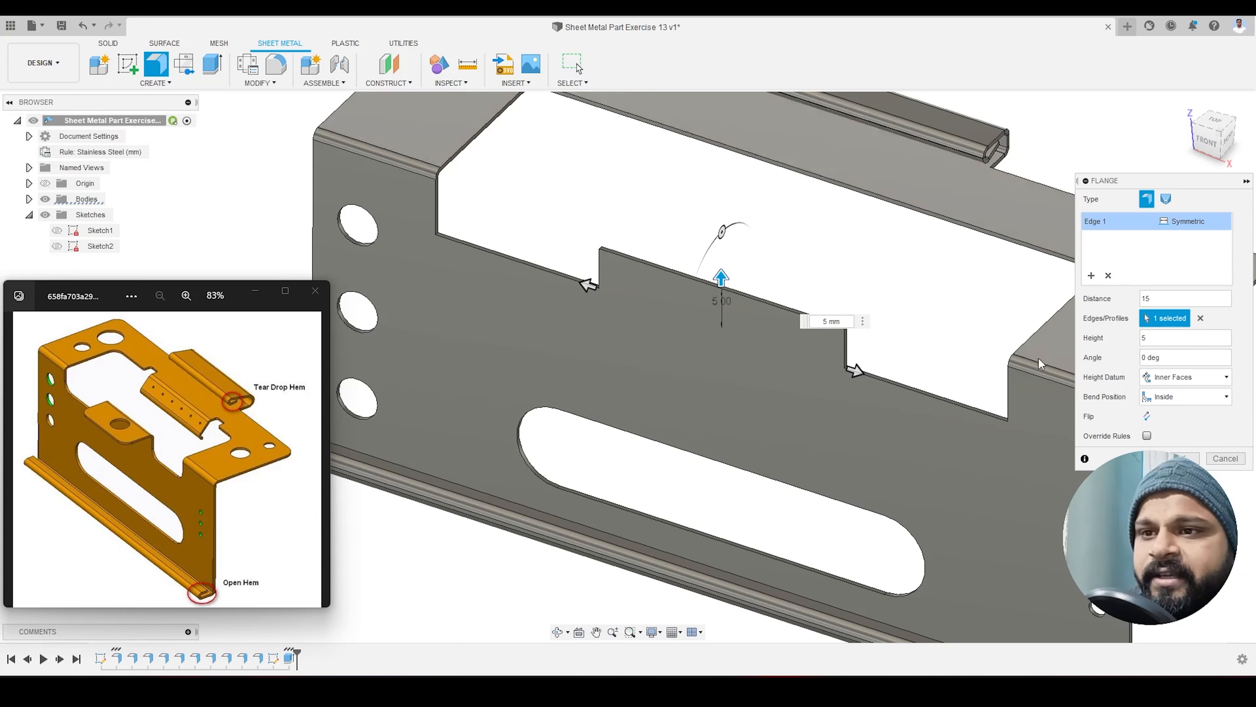
key(Return)
Step: Add a full-edge flange on the raised tab's upper edge, bent outward at 90 degrees with a height of 8 mm
scroll(722, 279, down, 4)
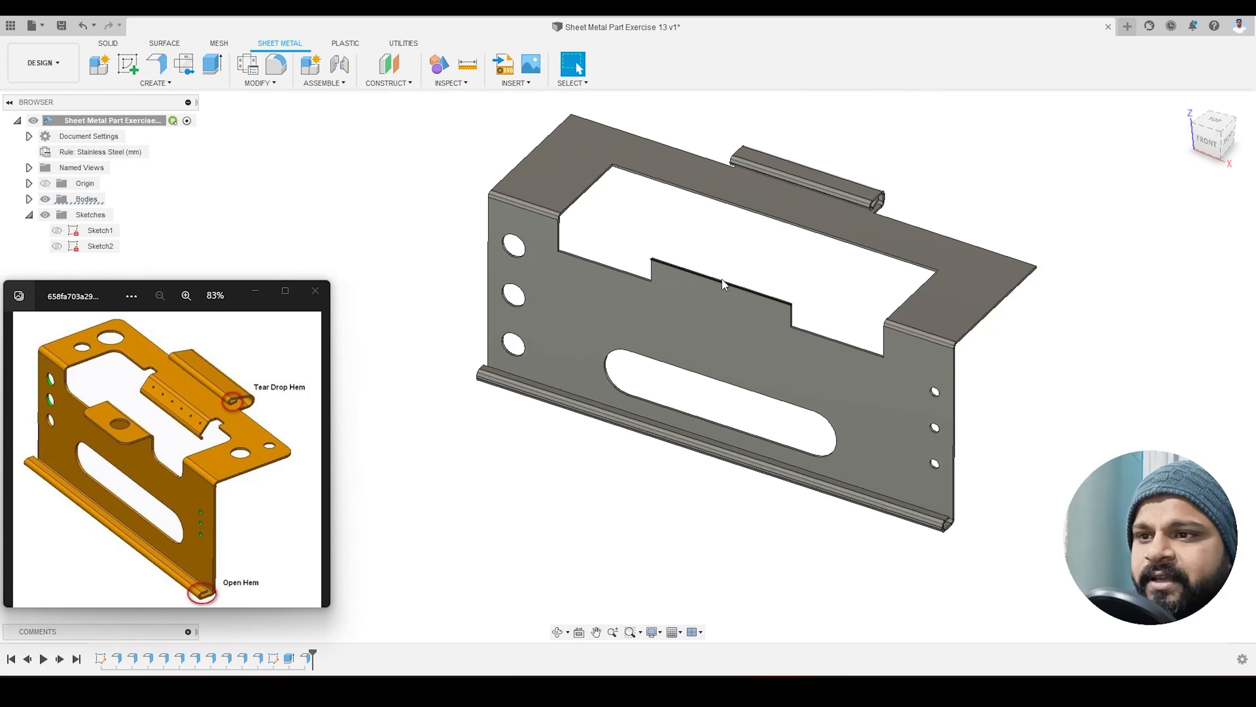
shift+middle_drag(721, 279, 614, 295)
scroll(613, 294, up, 5)
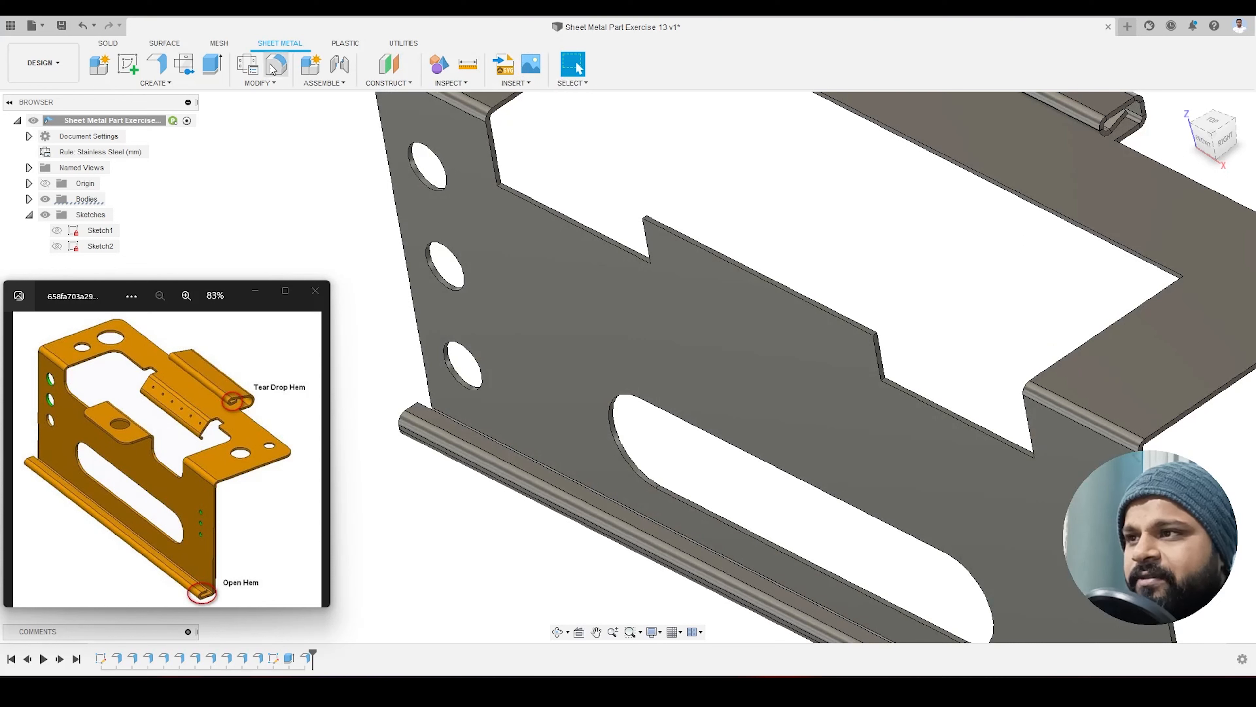
click(729, 263)
drag(740, 283, 689, 342)
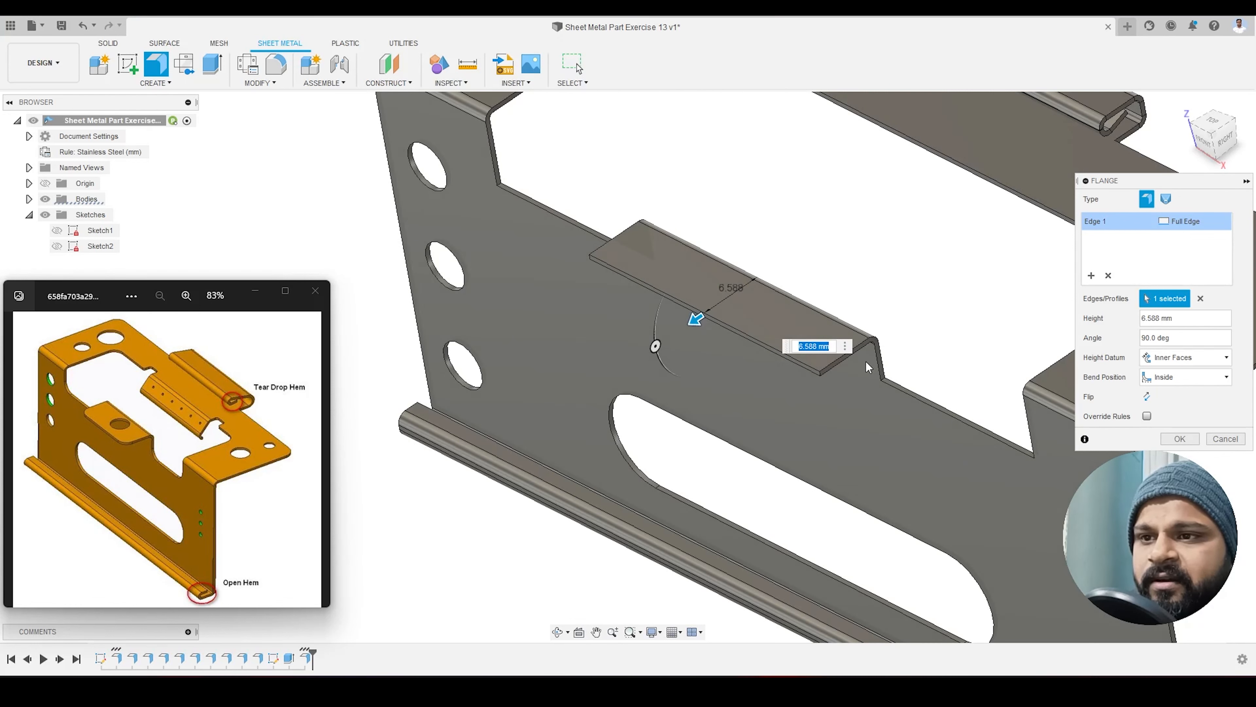
text(8)
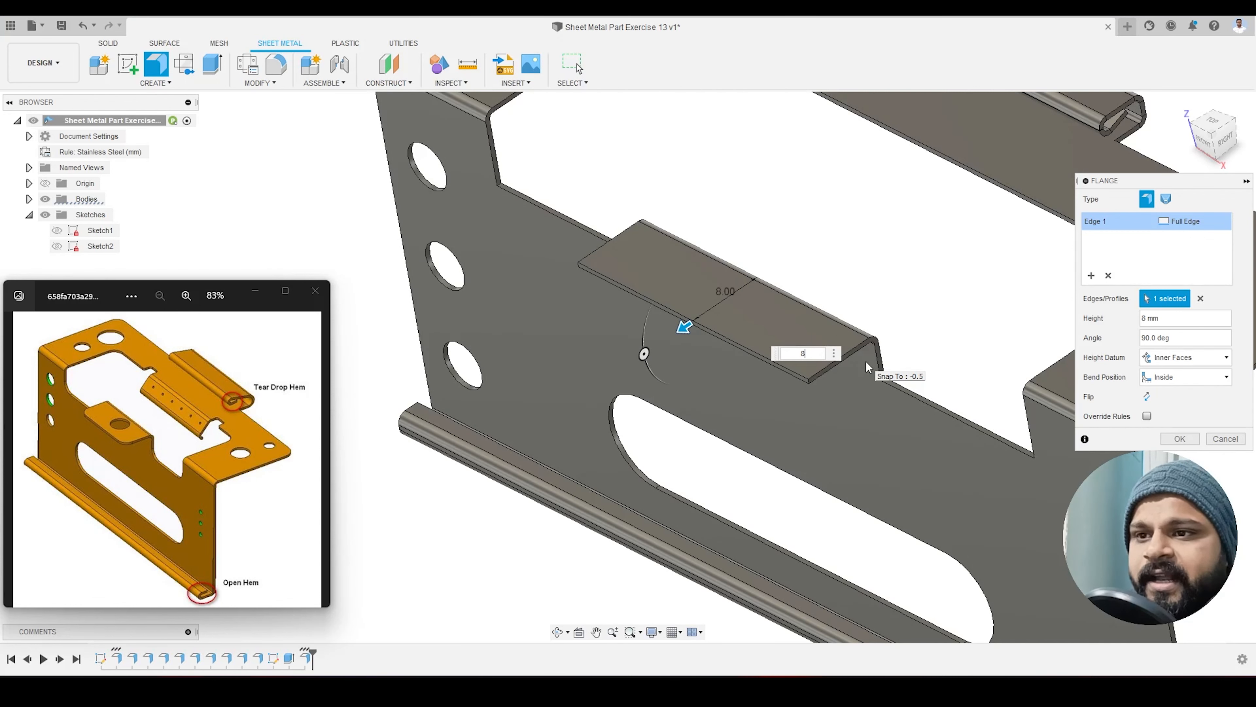
click(1180, 439)
Step: Start a fillet and select the vertical edge at the rear left corner of the top plate's cutout
scroll(742, 315, down, 5)
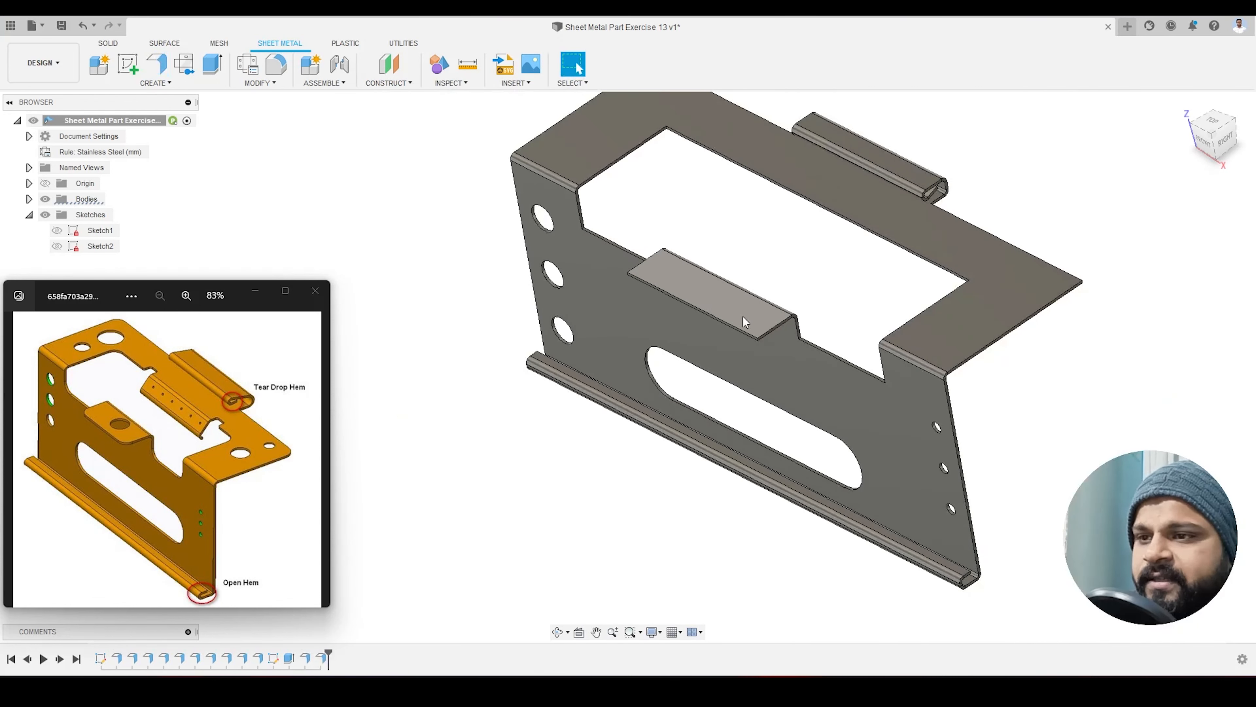
shift+middle_drag(742, 316, 769, 313)
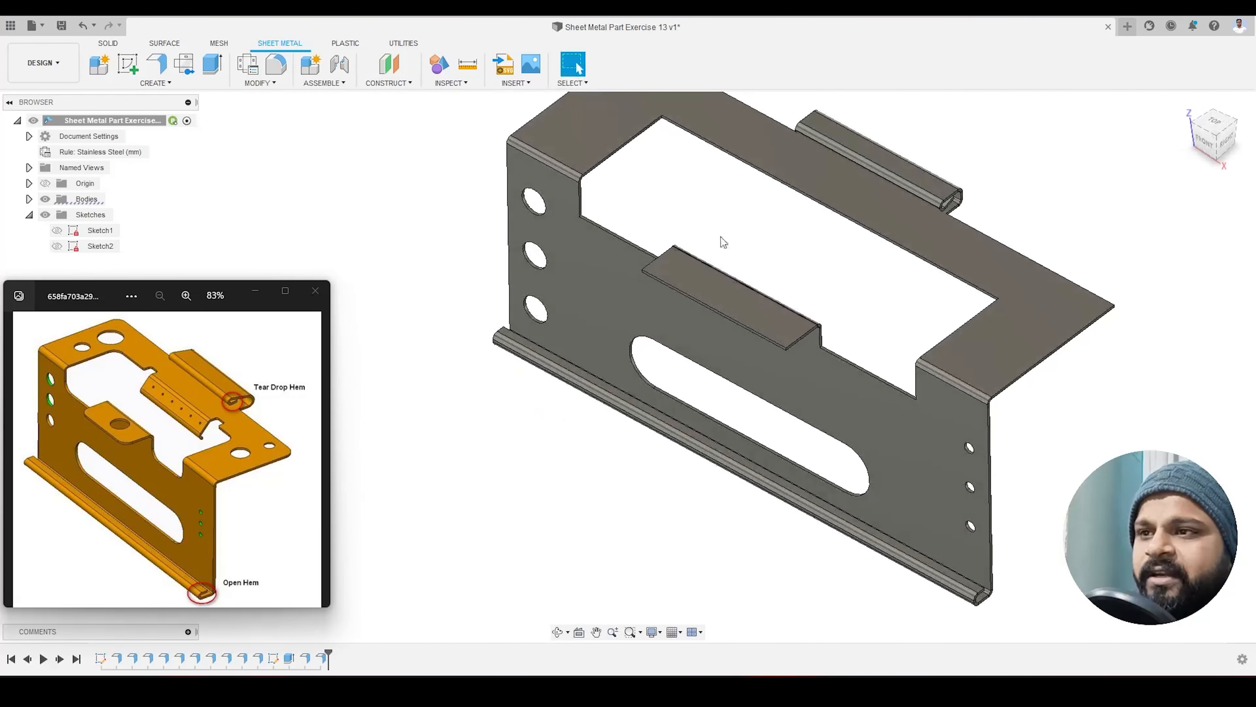
scroll(406, 277, down, 3)
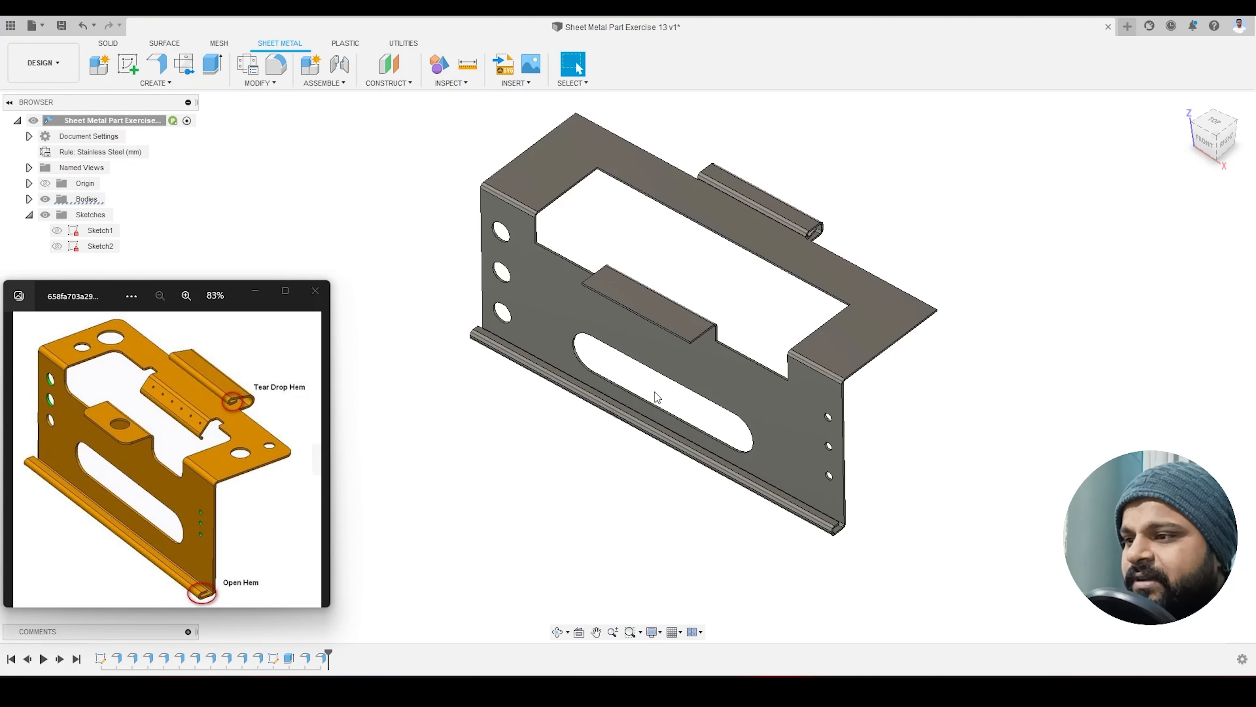
scroll(595, 205, up, 1)
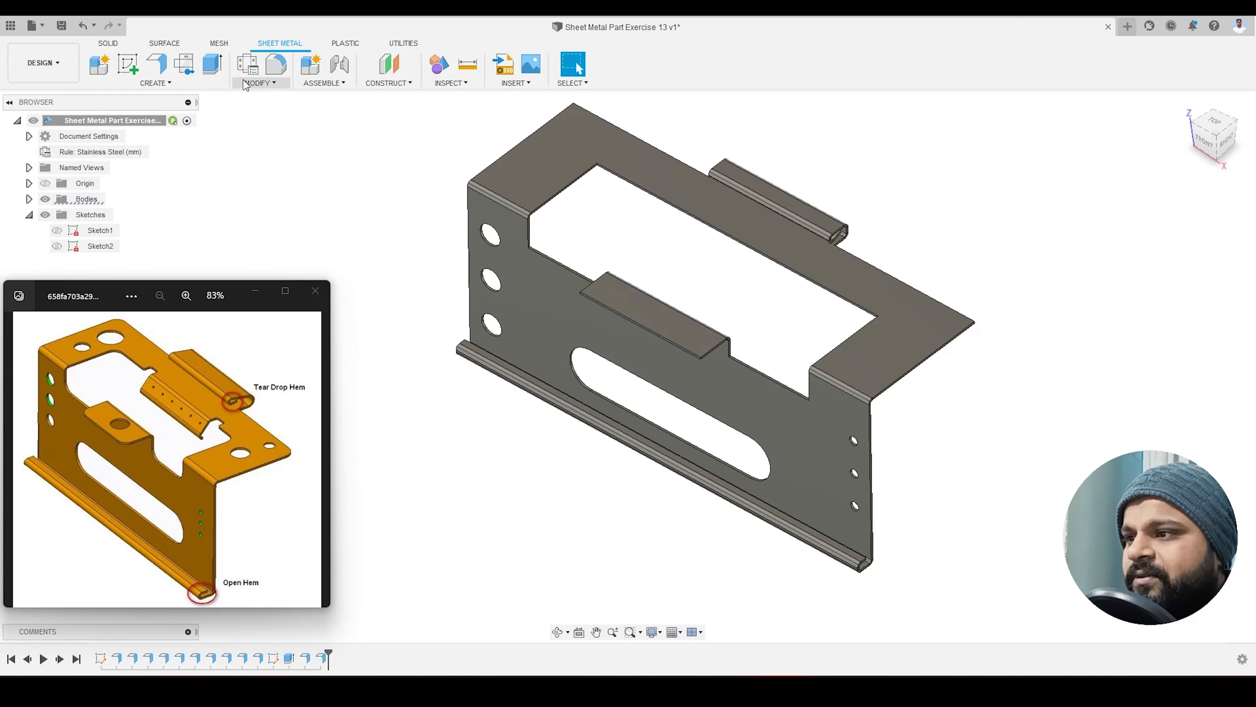
click(276, 64)
scroll(599, 176, up, 3)
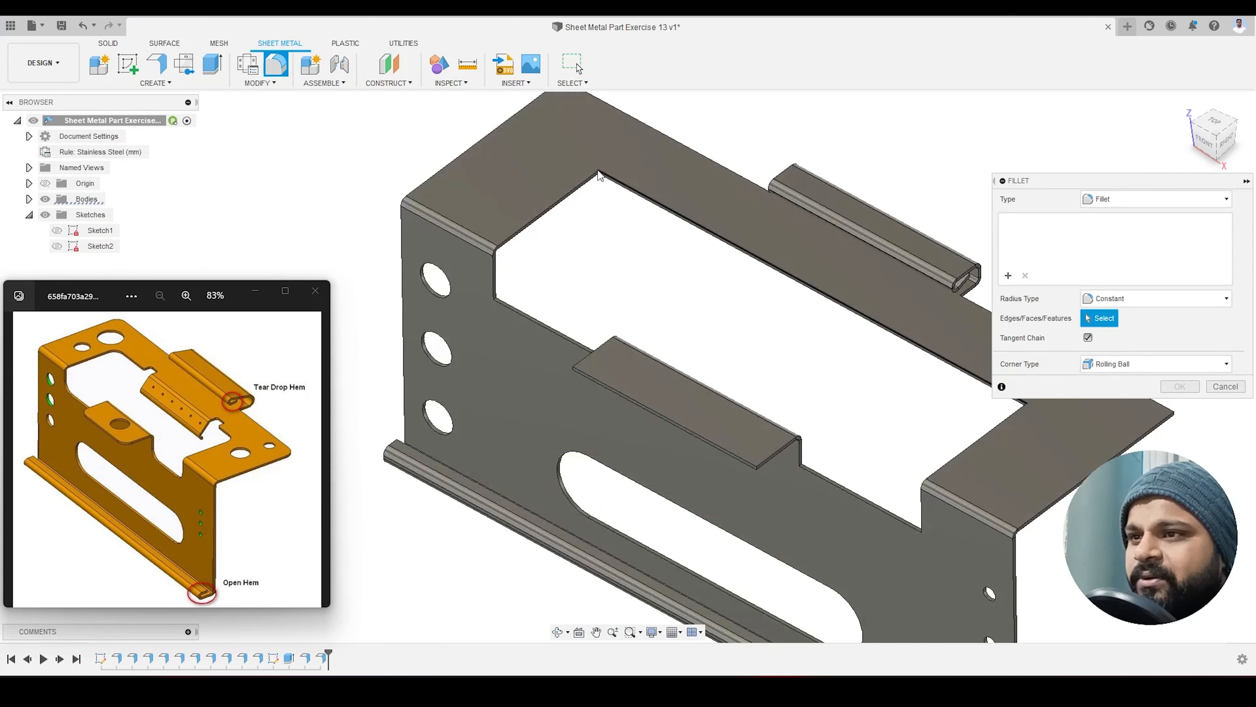
scroll(598, 174, up, 4)
click(598, 184)
scroll(583, 208, down, 6)
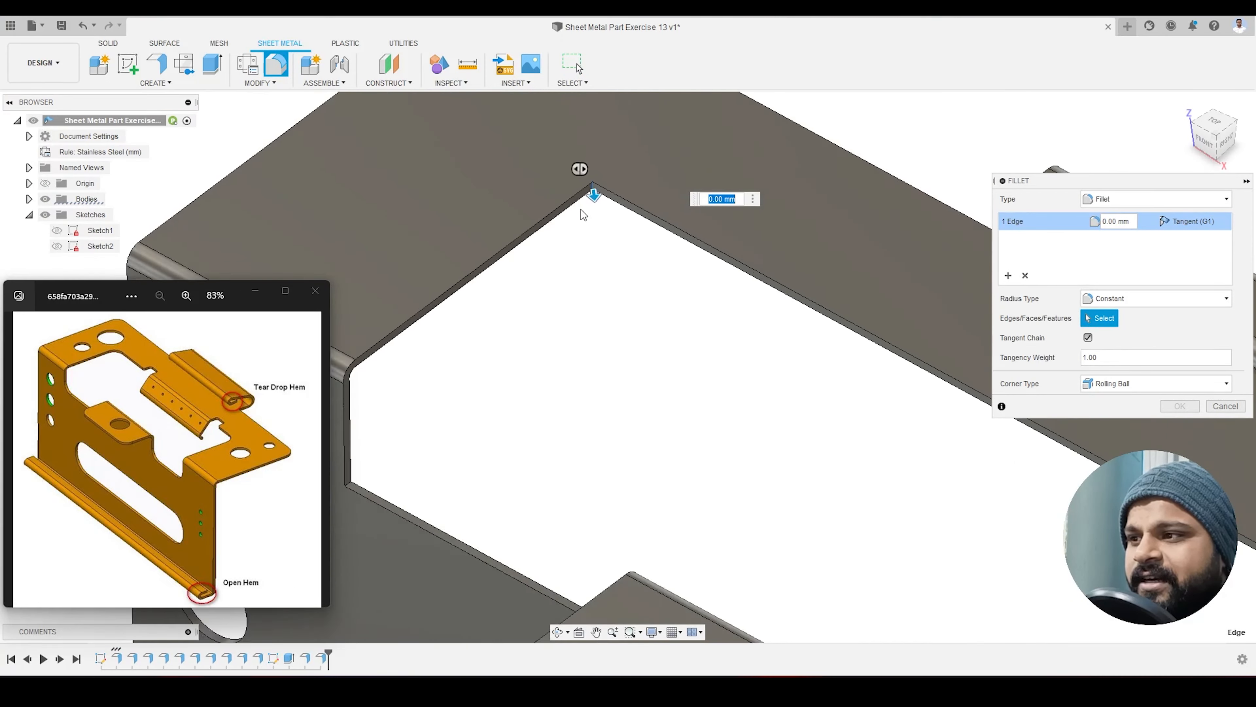
Step: Add the cutout's rear right corner edge and its lower right corner edge in the front wall to the fillet selection
shift+middle_drag(614, 241, 784, 345)
scroll(792, 348, down, 3)
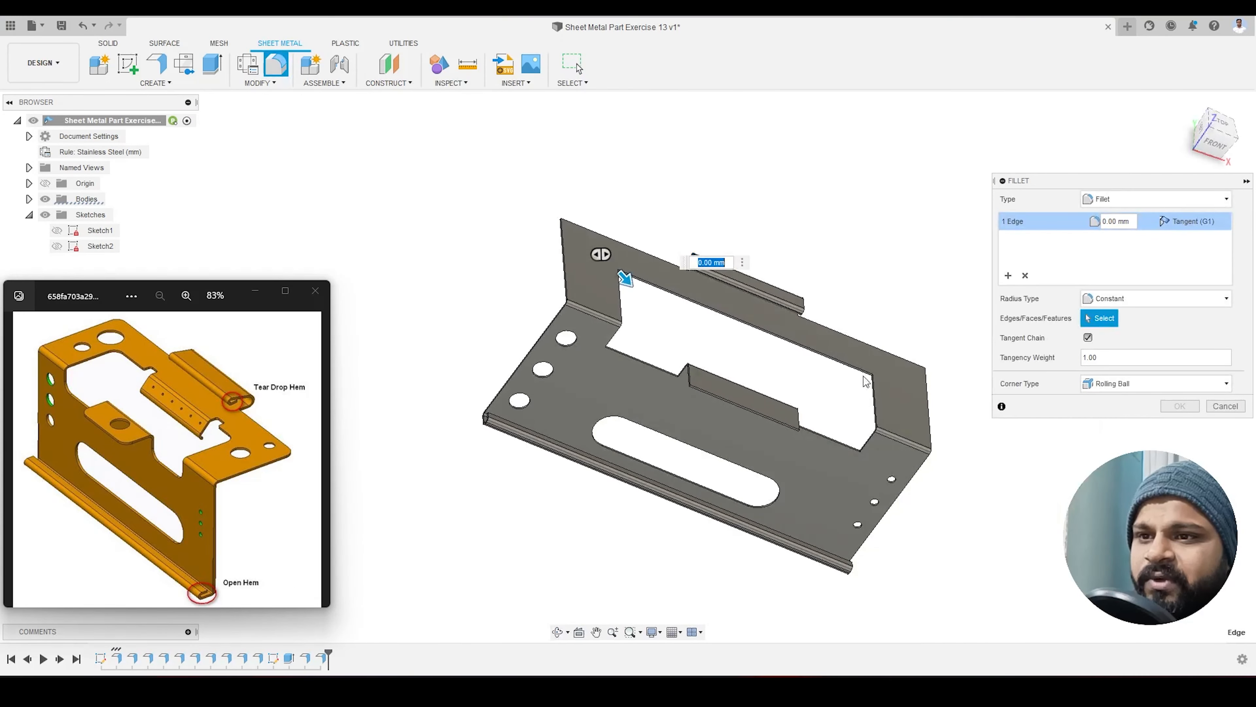
scroll(858, 383, up, 8)
click(832, 354)
scroll(809, 254, down, 5)
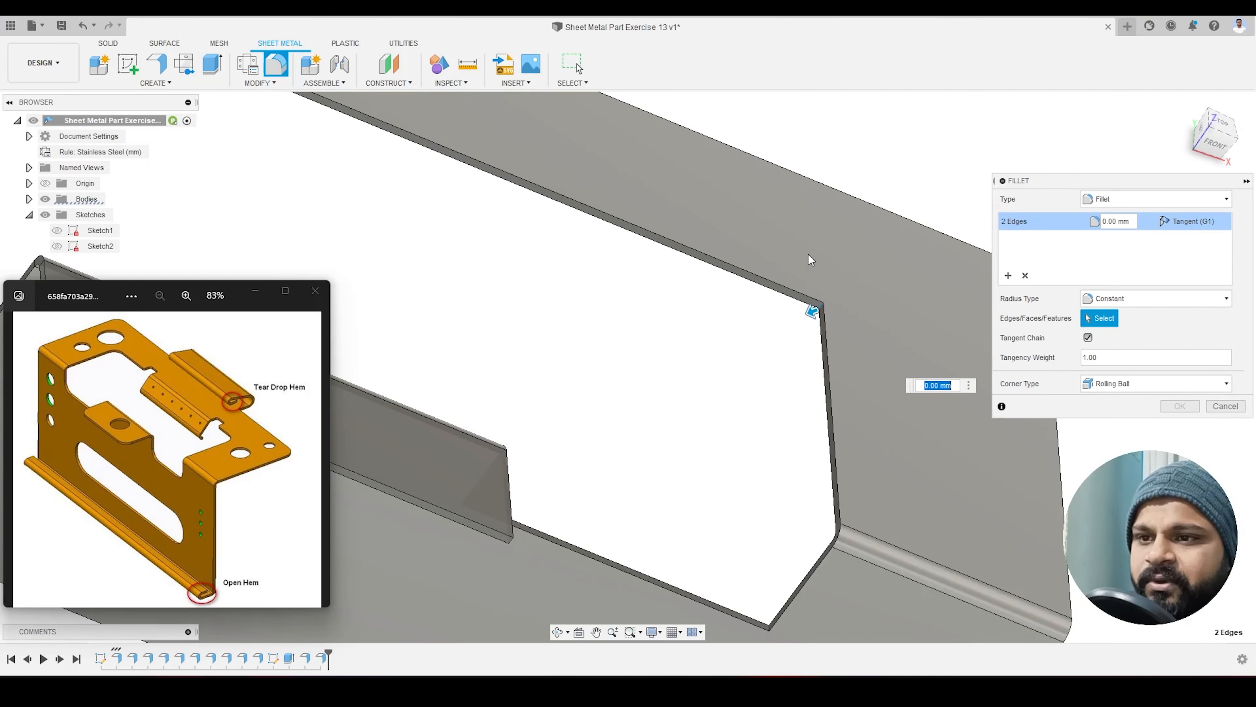
scroll(782, 469, up, 6)
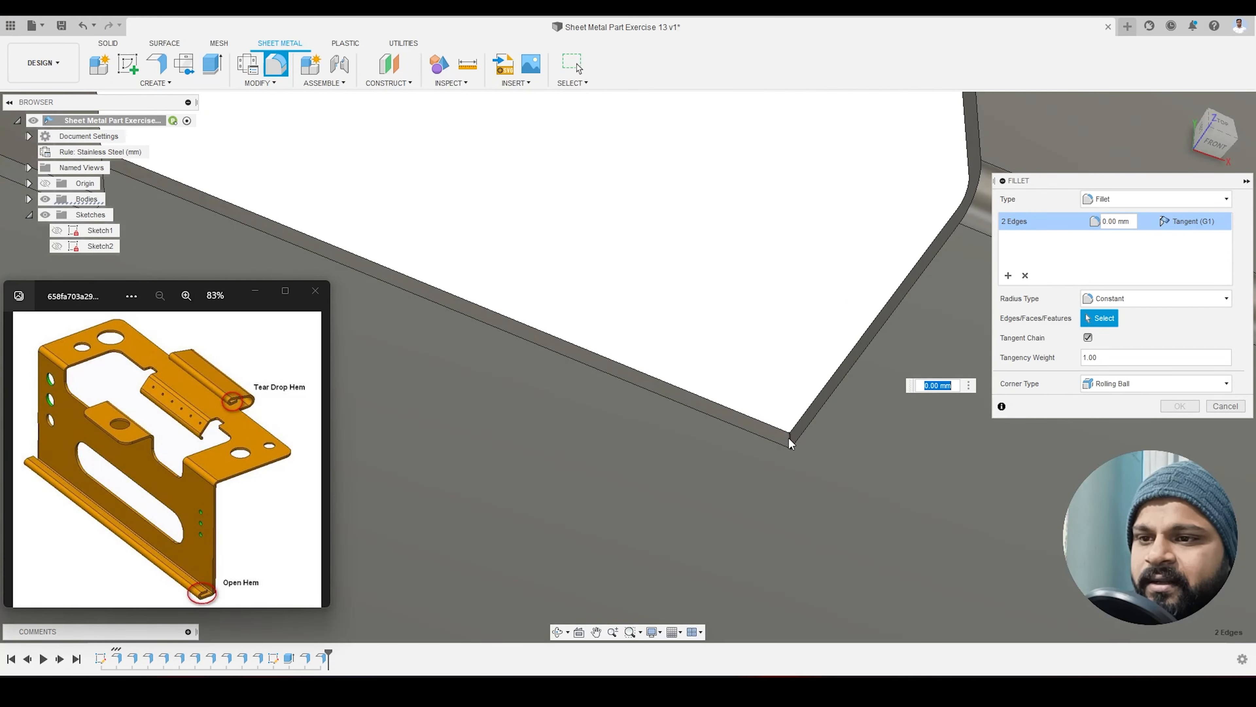
click(788, 438)
scroll(831, 432, down, 5)
scroll(742, 376, down, 4)
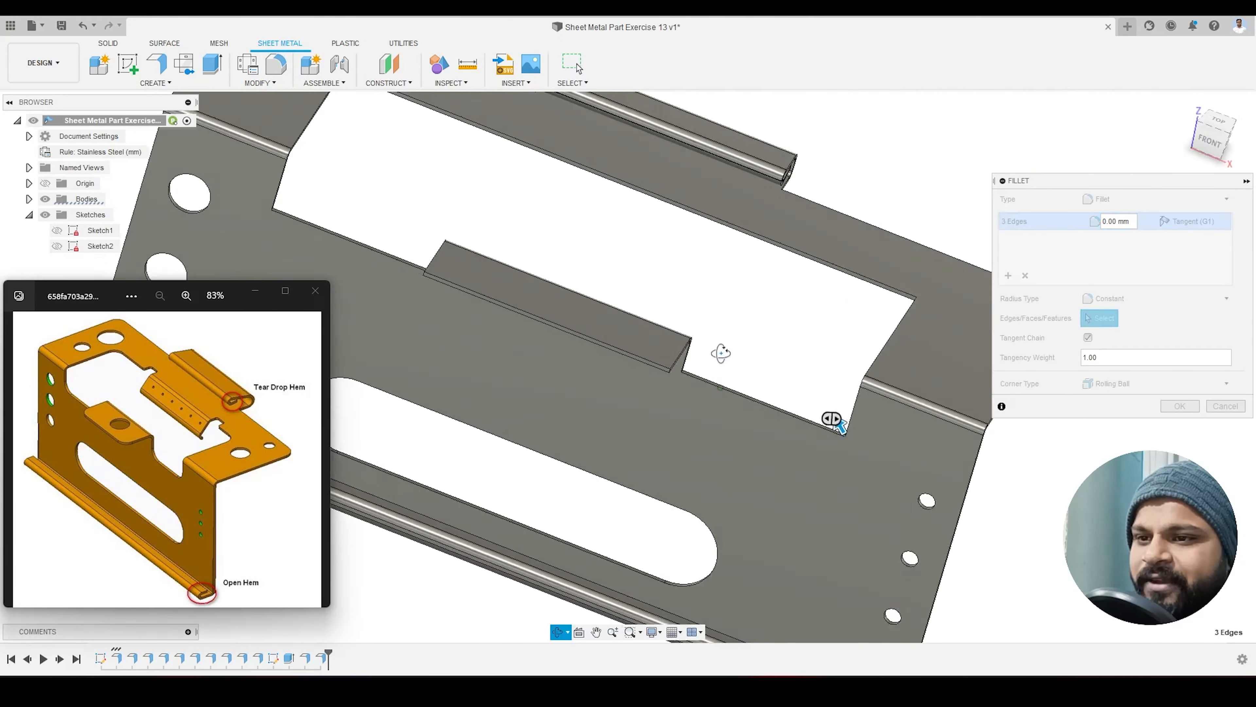
Step: Add the inner corner edge at the right base of the front tab and the front wall cutout's lower left corner edge to the fillet
scroll(693, 363, up, 8)
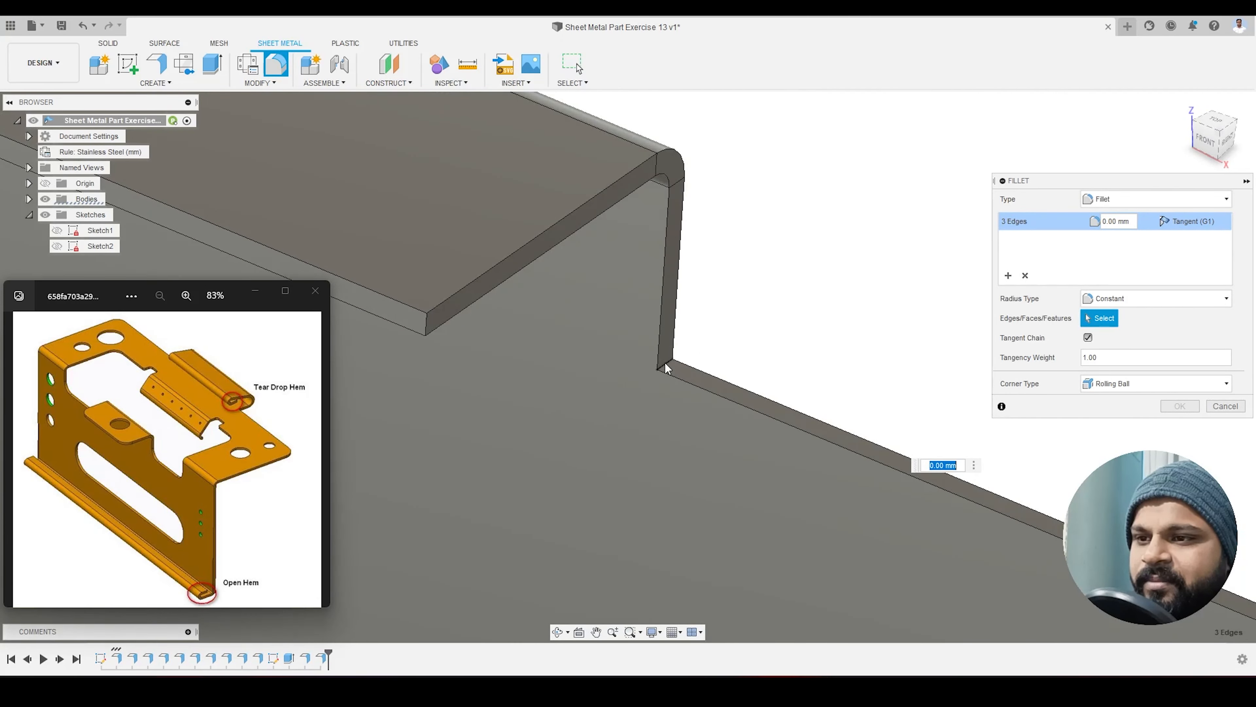
click(675, 369)
scroll(799, 382, down, 5)
scroll(638, 317, down, 4)
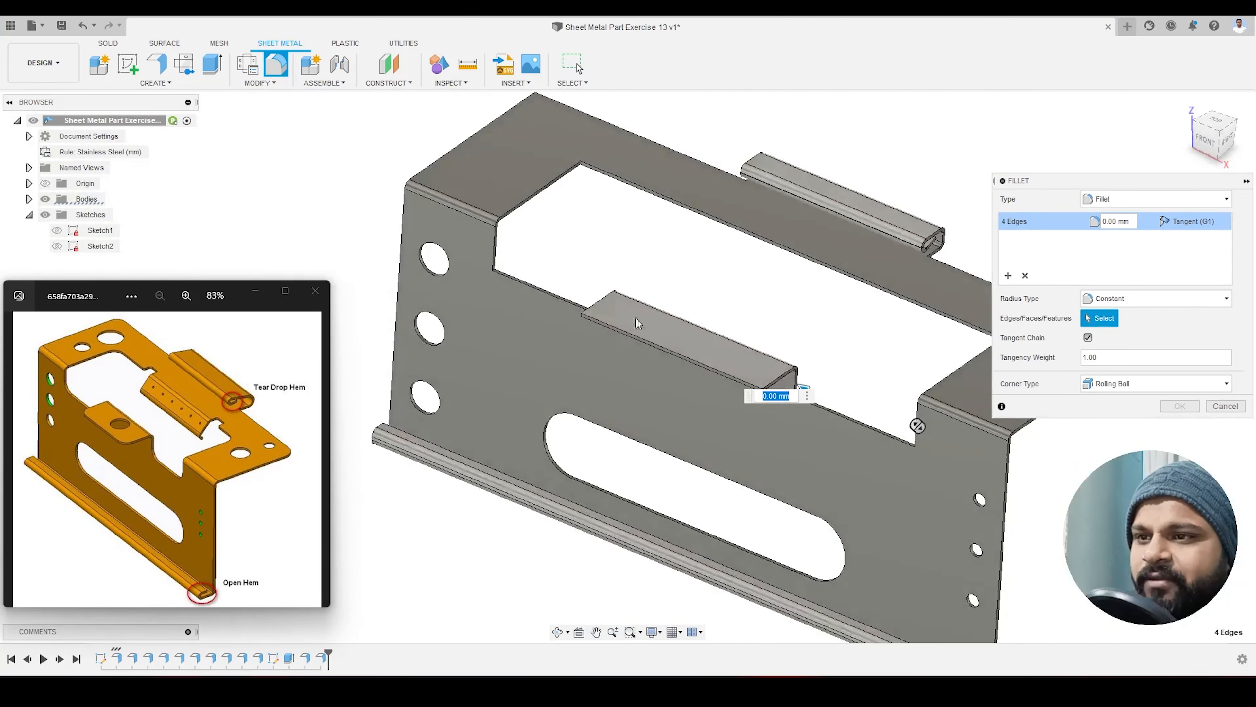
scroll(490, 214, up, 8)
click(479, 292)
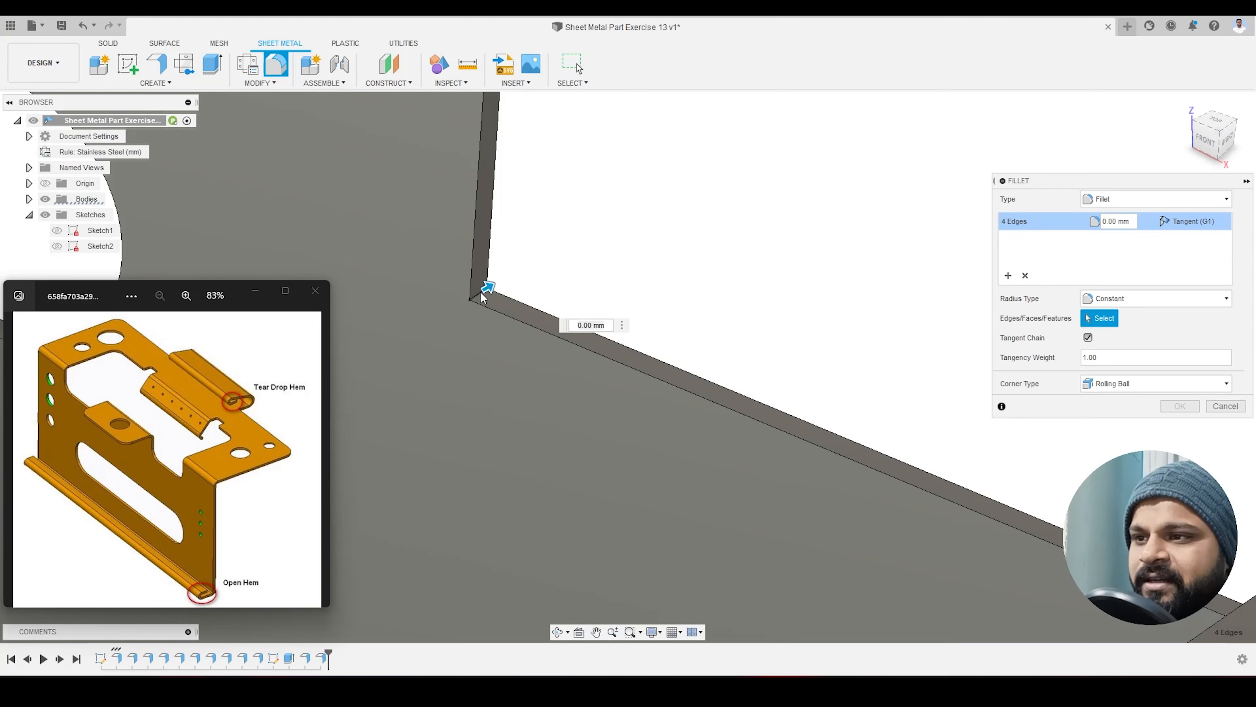
scroll(565, 387, down, 5)
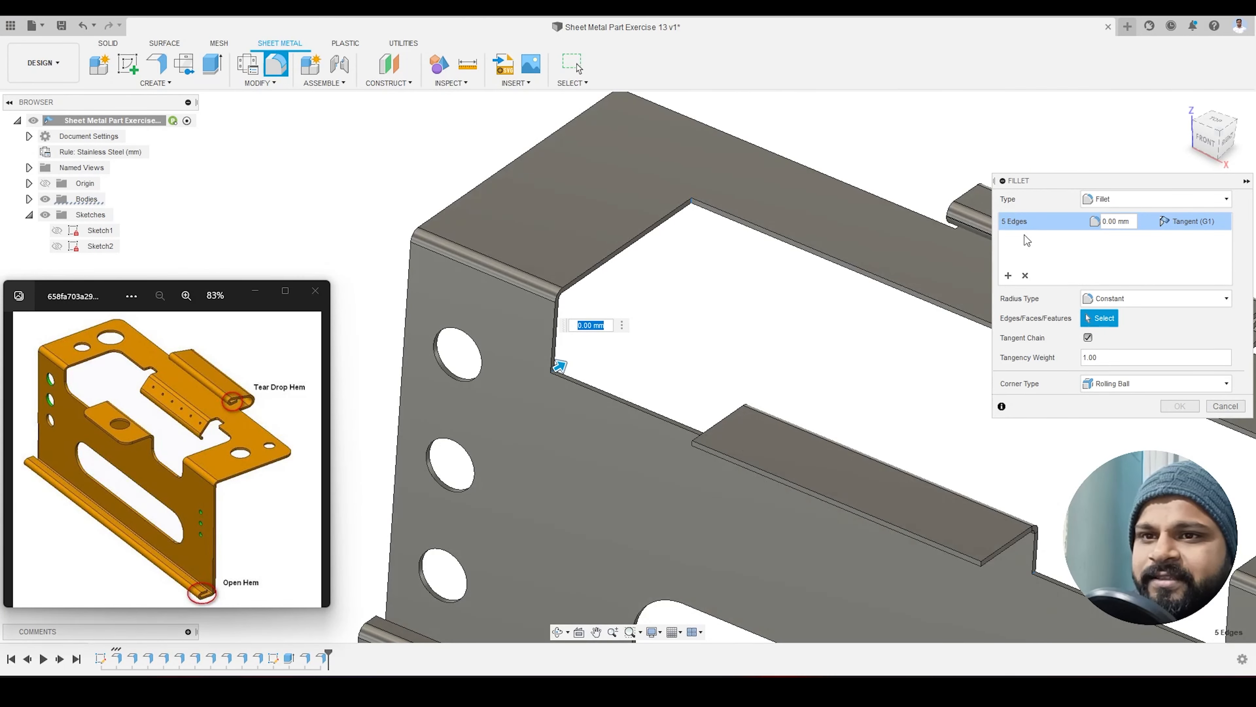
scroll(514, 287, down, 3)
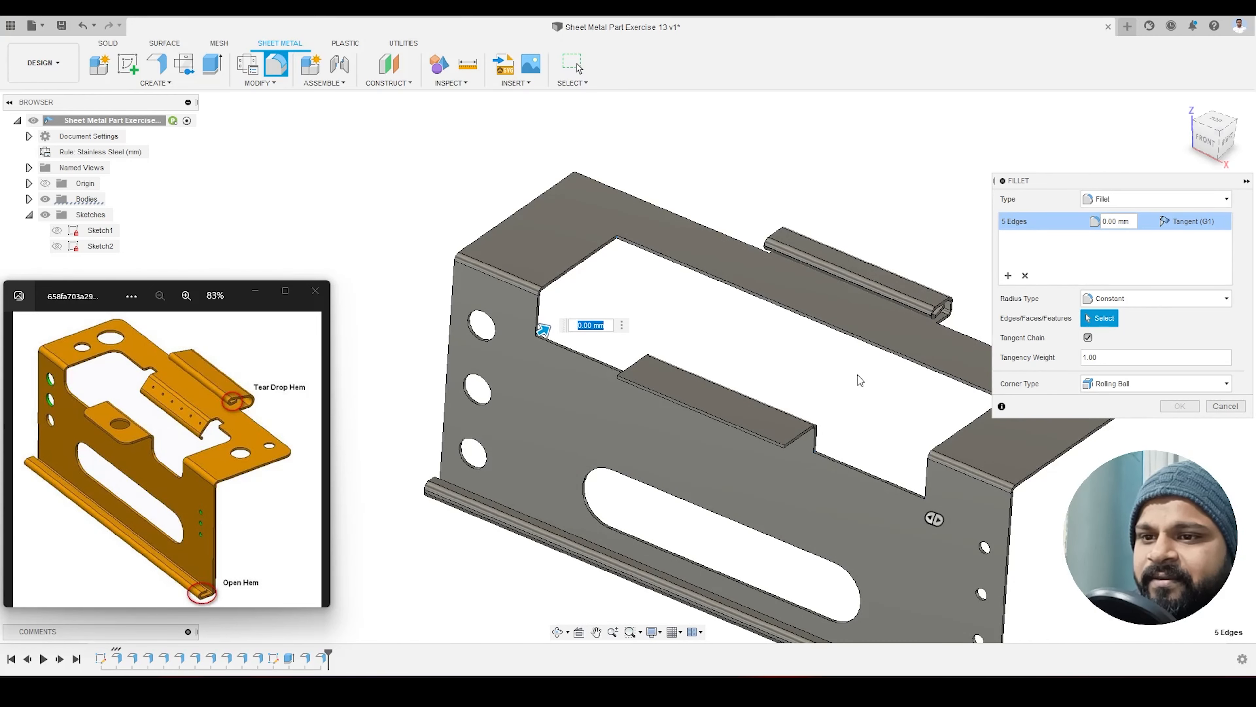
Step: Add the inner corner edge at the left base of the front tab to the fillet selection
shift+middle_drag(823, 379, 895, 402)
scroll(760, 434, up, 6)
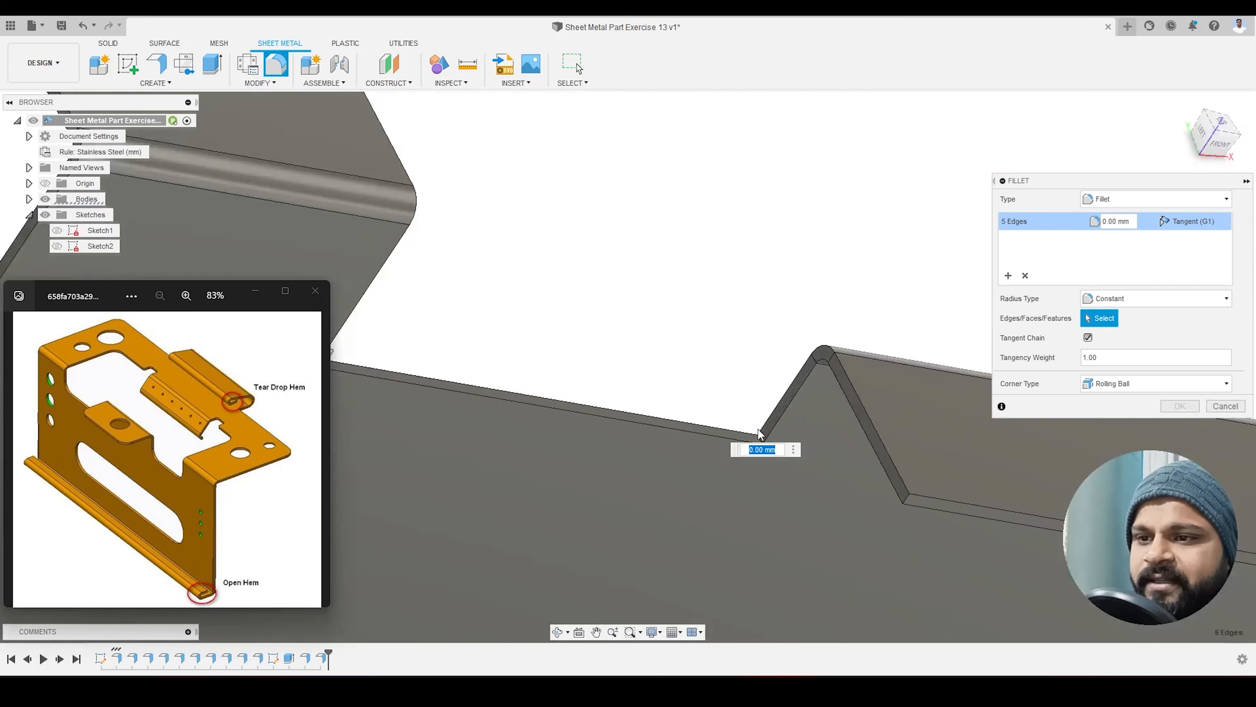
scroll(760, 435, up, 3)
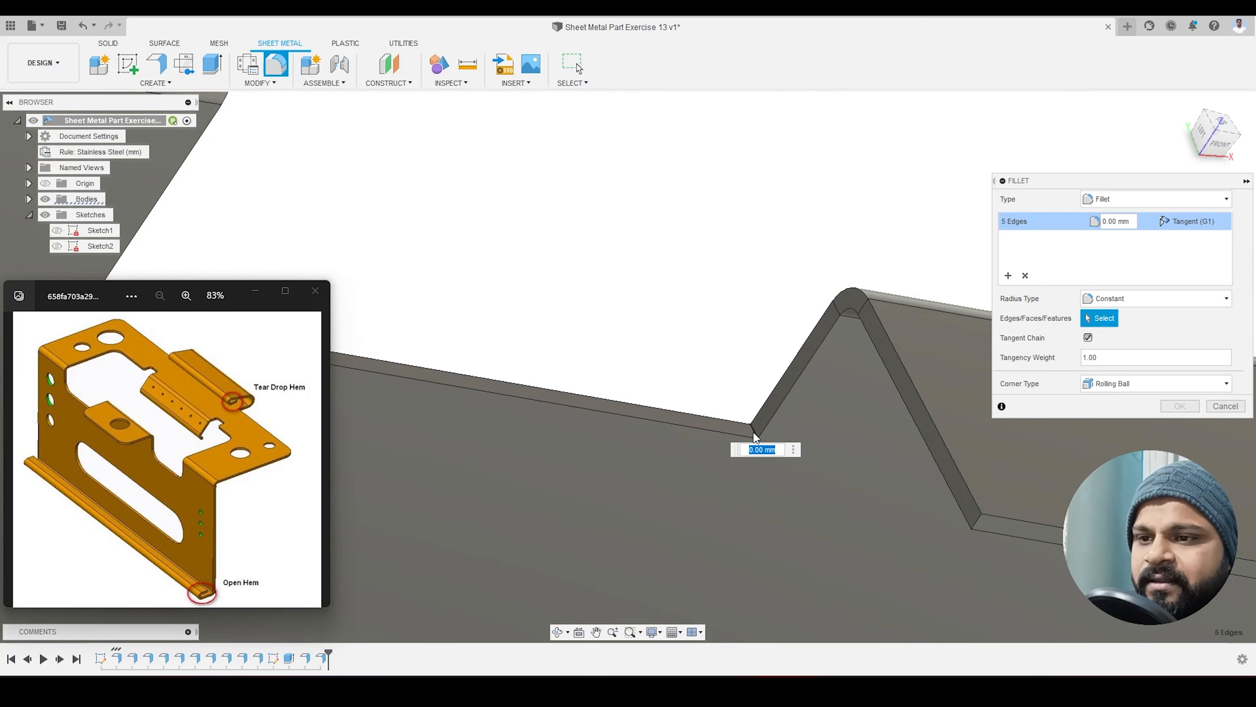
click(754, 431)
scroll(753, 435, down, 8)
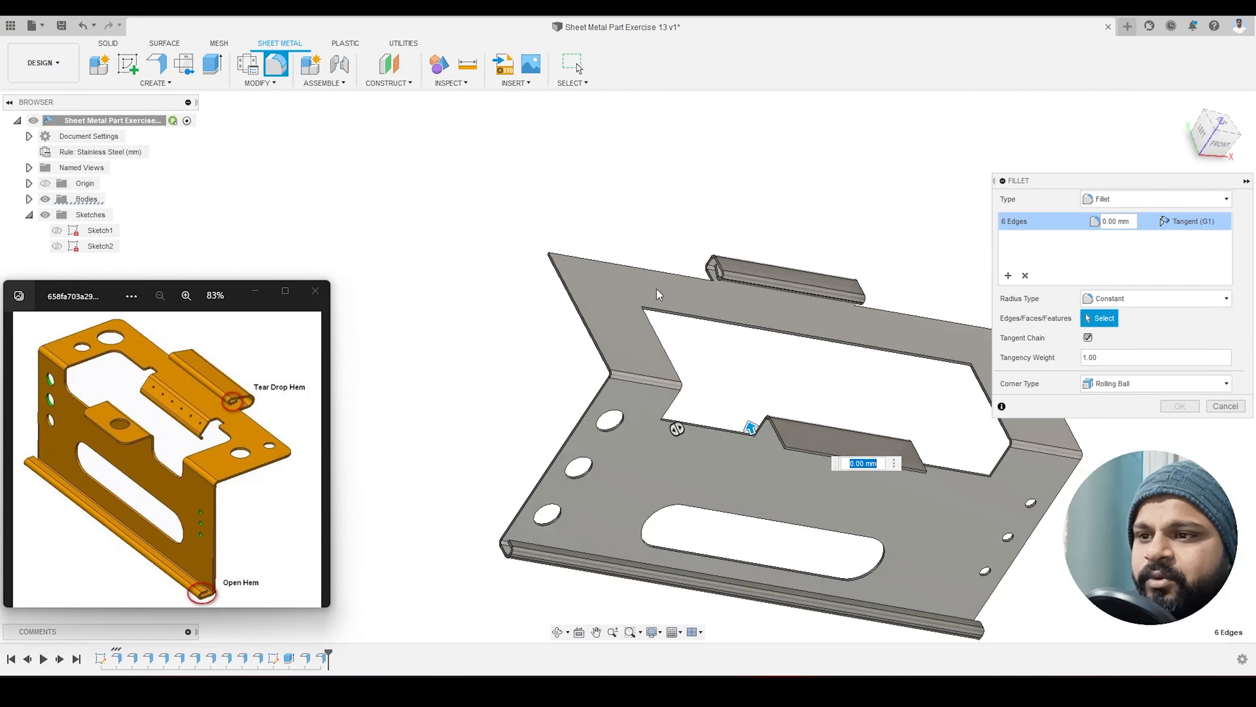
Step: Add the top plate's two outer rear corner edges, left and right, to the fillet selection
shift+middle_drag(656, 290, 693, 341)
scroll(701, 436, up, 8)
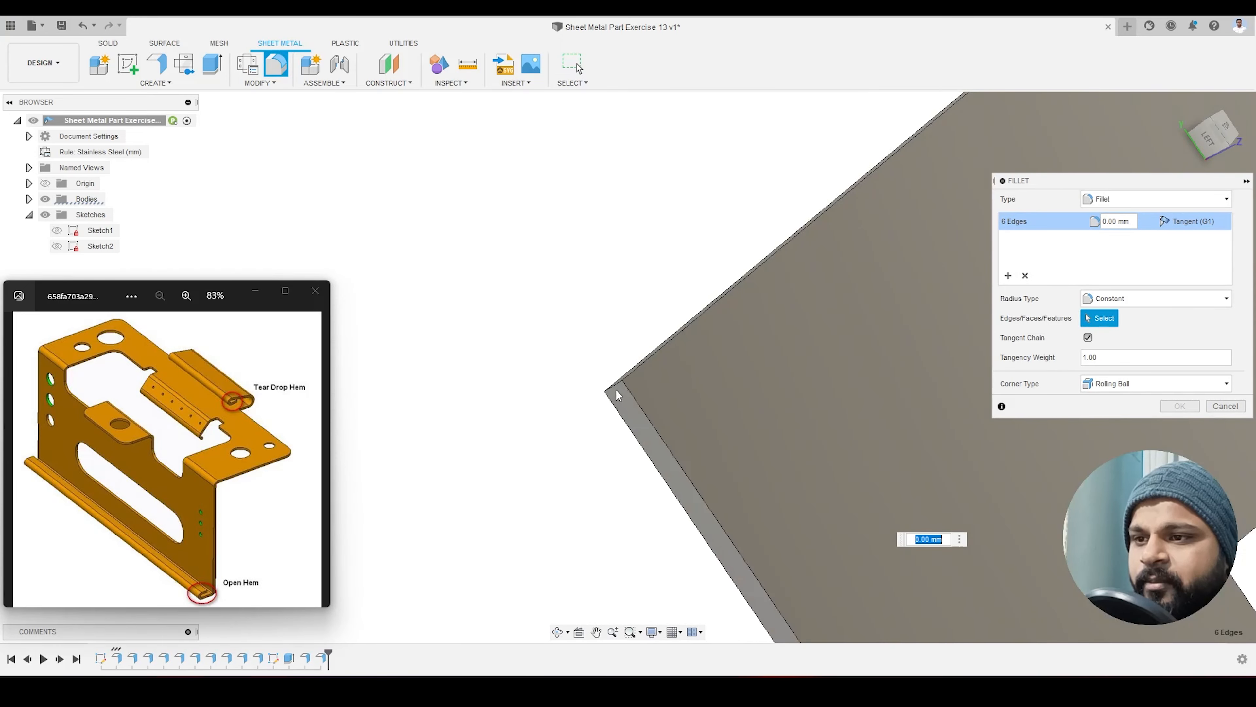
click(615, 390)
scroll(559, 395, down, 6)
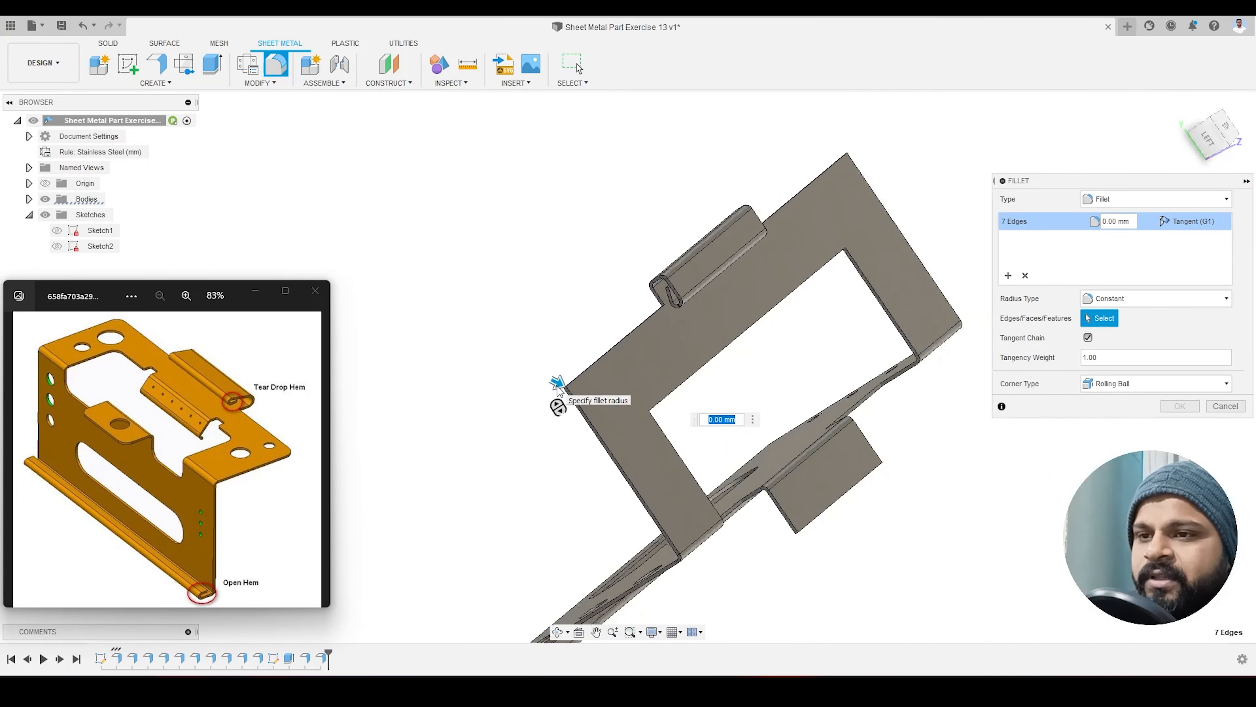
scroll(557, 386, down, 3)
shift+middle_drag(647, 418, 529, 336)
scroll(803, 371, up, 4)
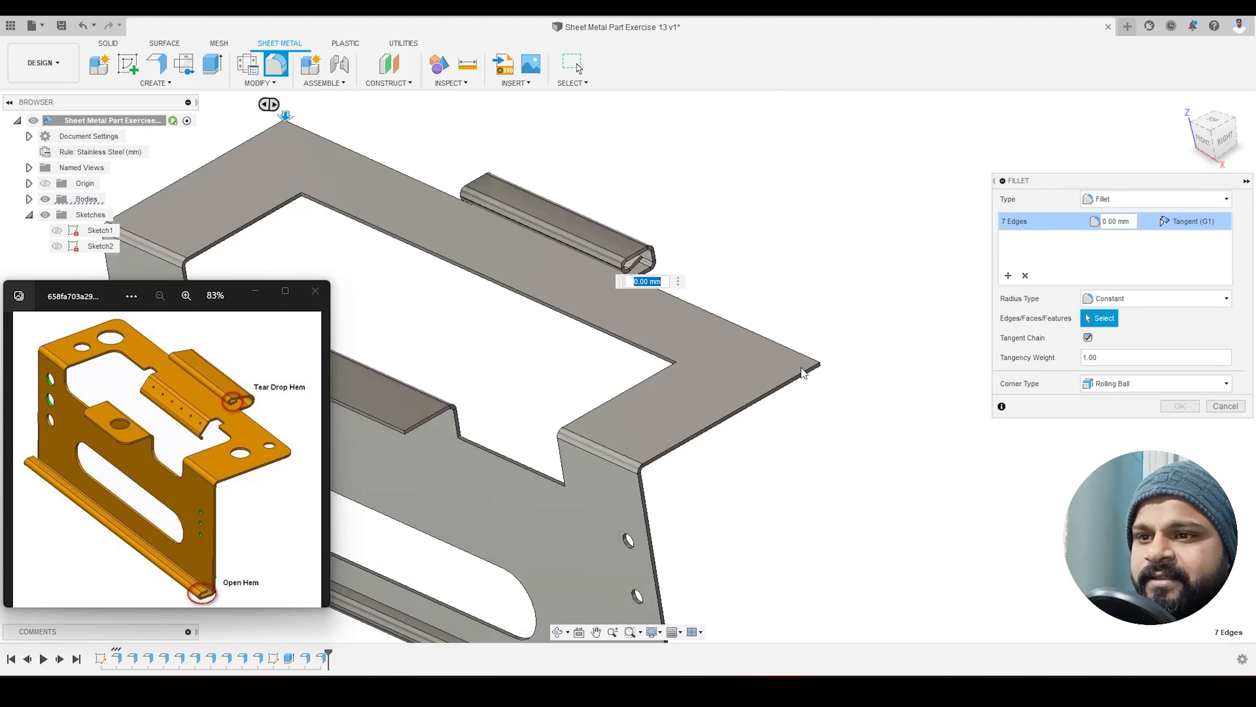
scroll(803, 372, up, 5)
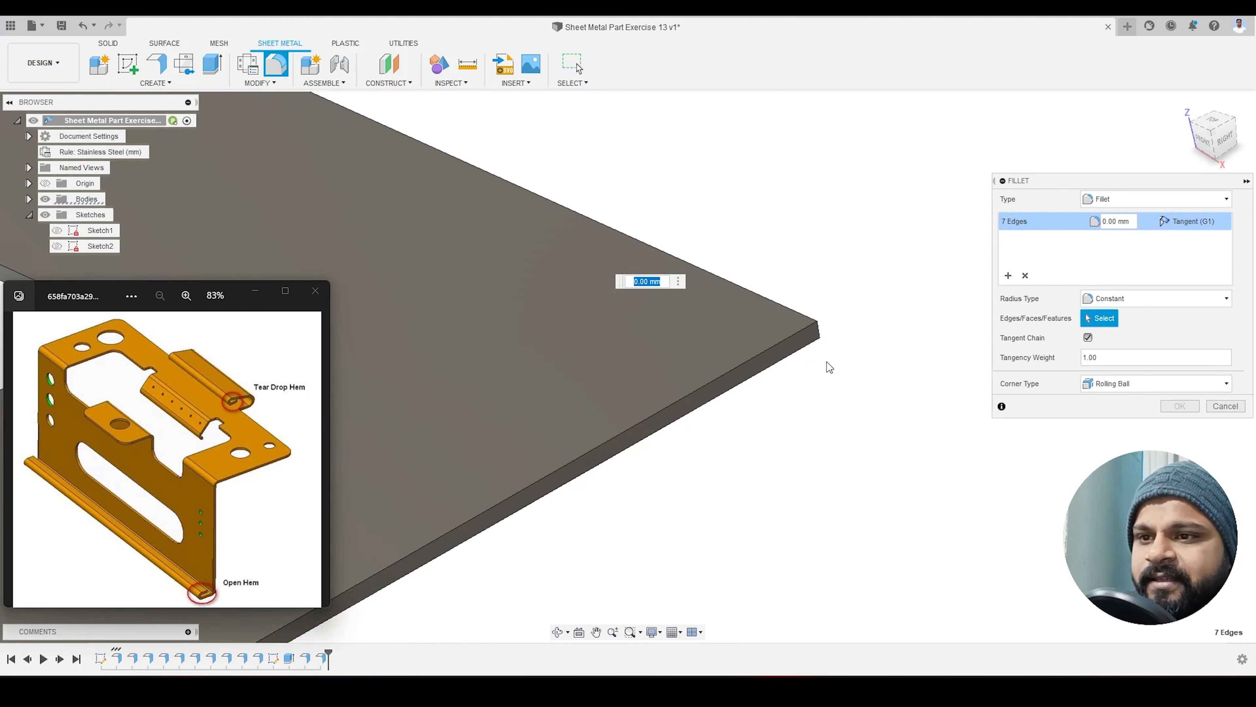
click(819, 336)
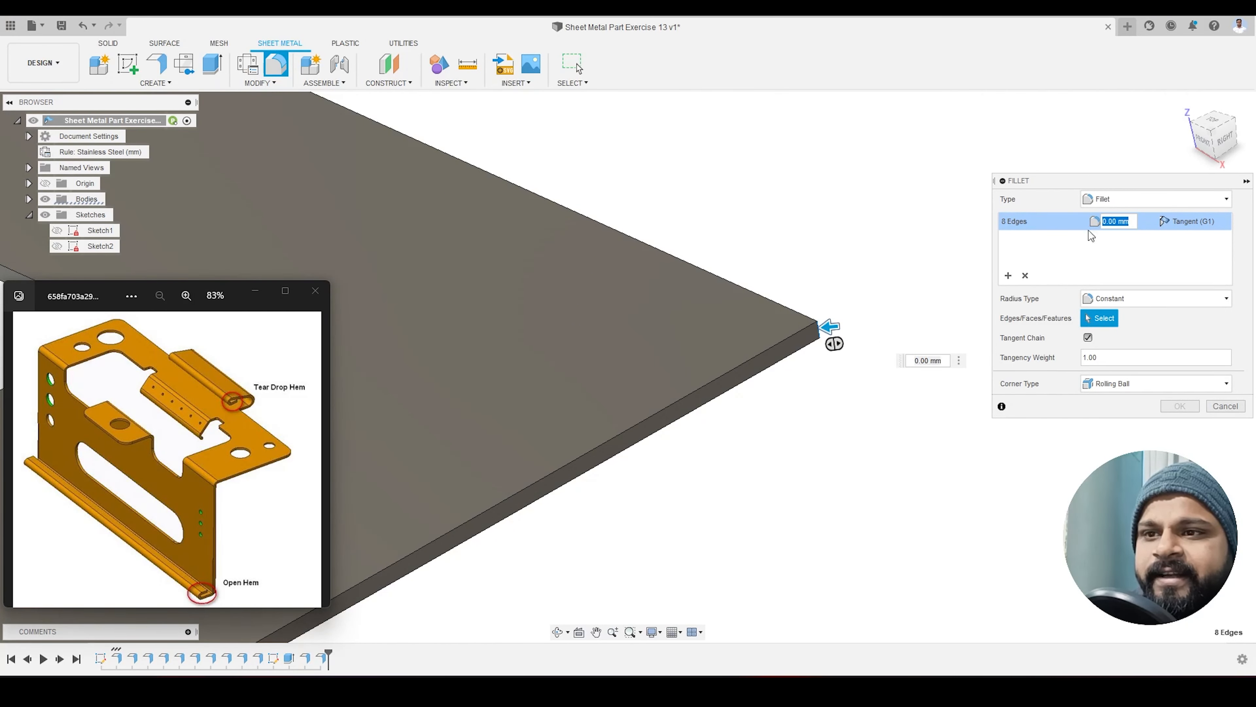
Step: Try fillet radii of 5 mm, 4 mm and 3 mm on the selected corner edges
text(5)
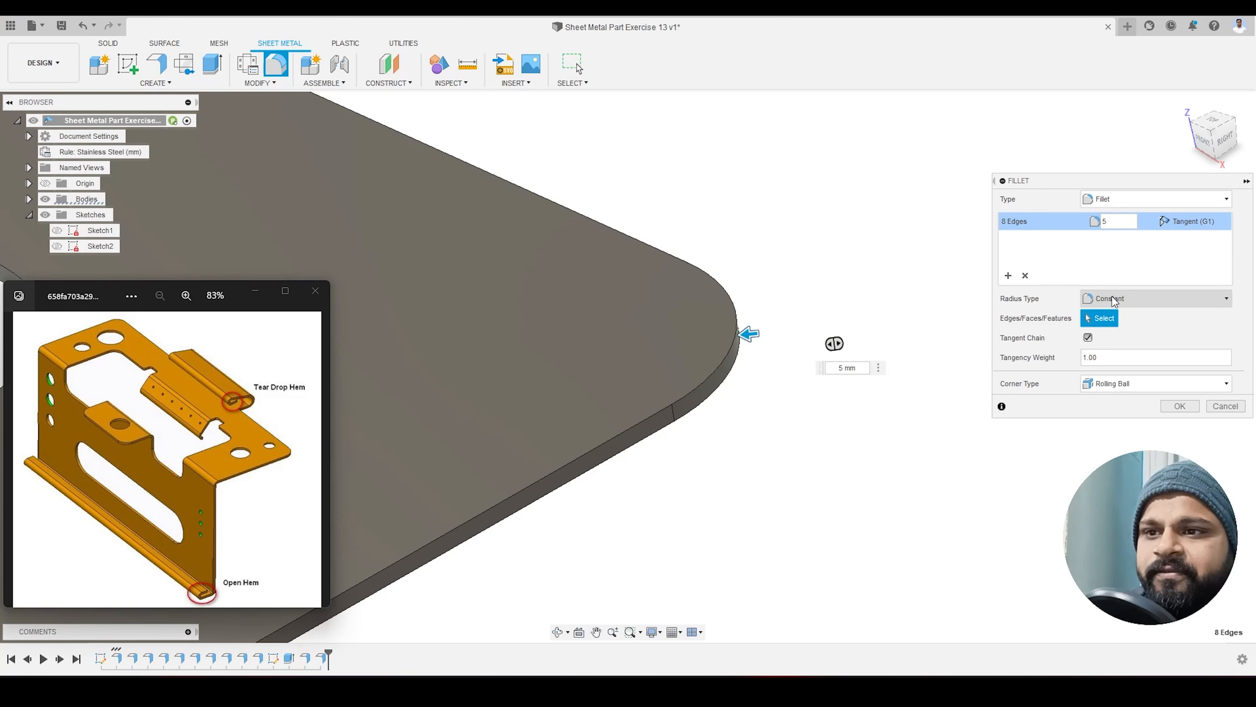
scroll(821, 352, down, 8)
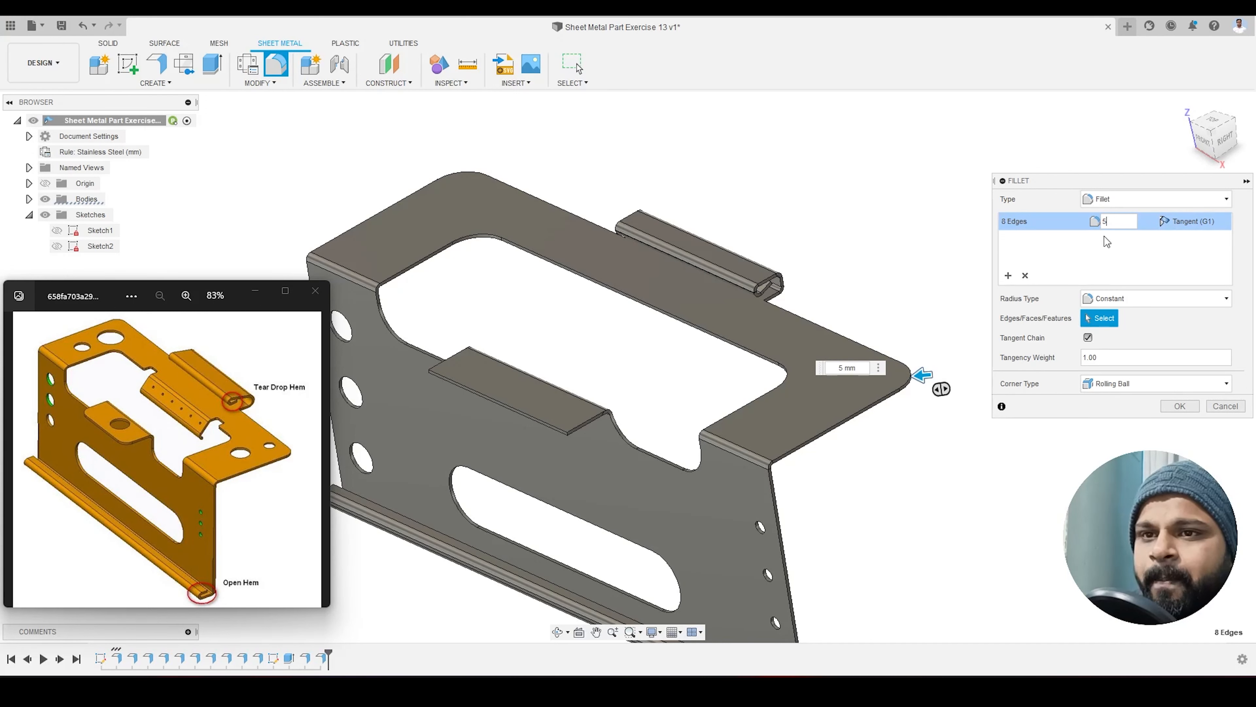
text(4)
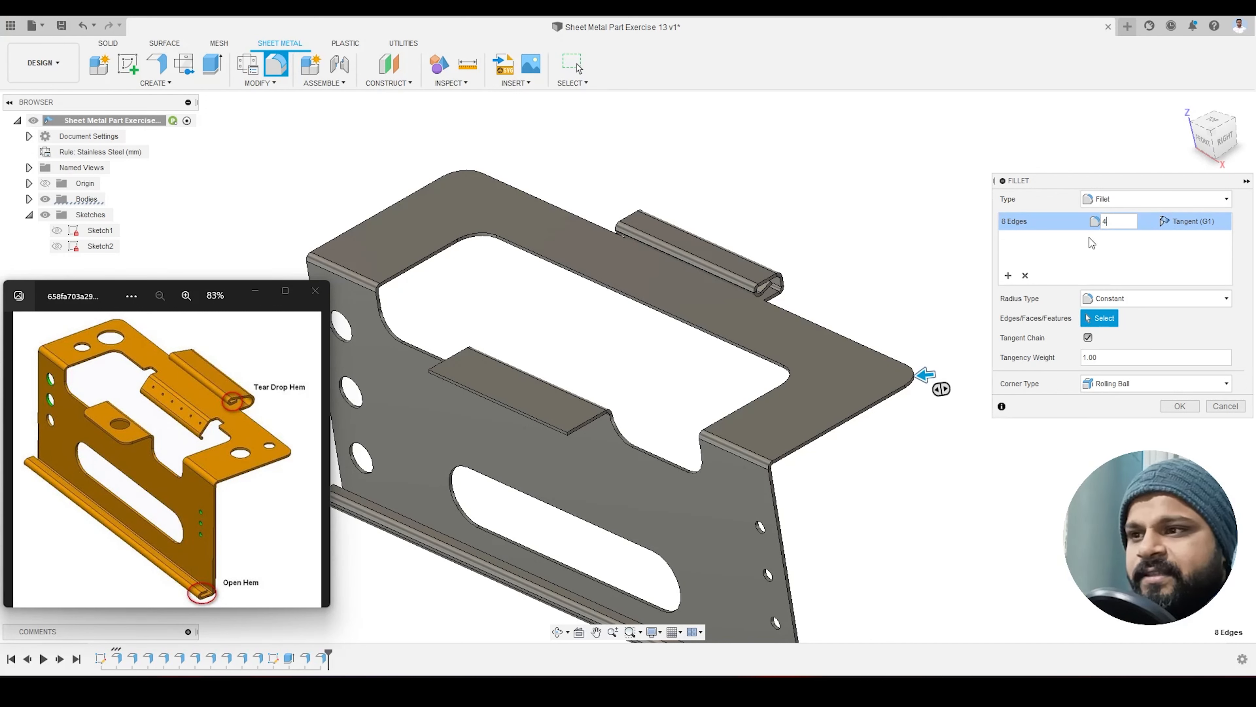
key(BackSpace)
text(3)
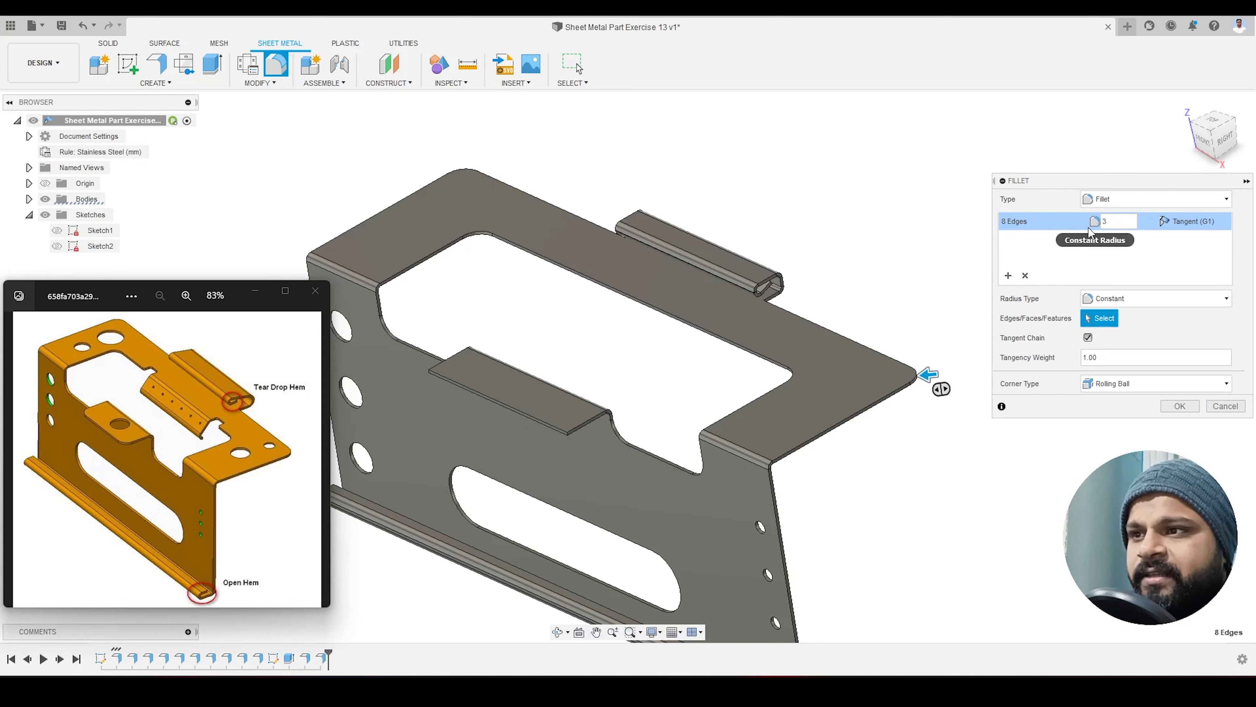
Step: Set the fillet radius to 2 mm for all selected corner edges and create the fillet
drag(1116, 225, 1086, 223)
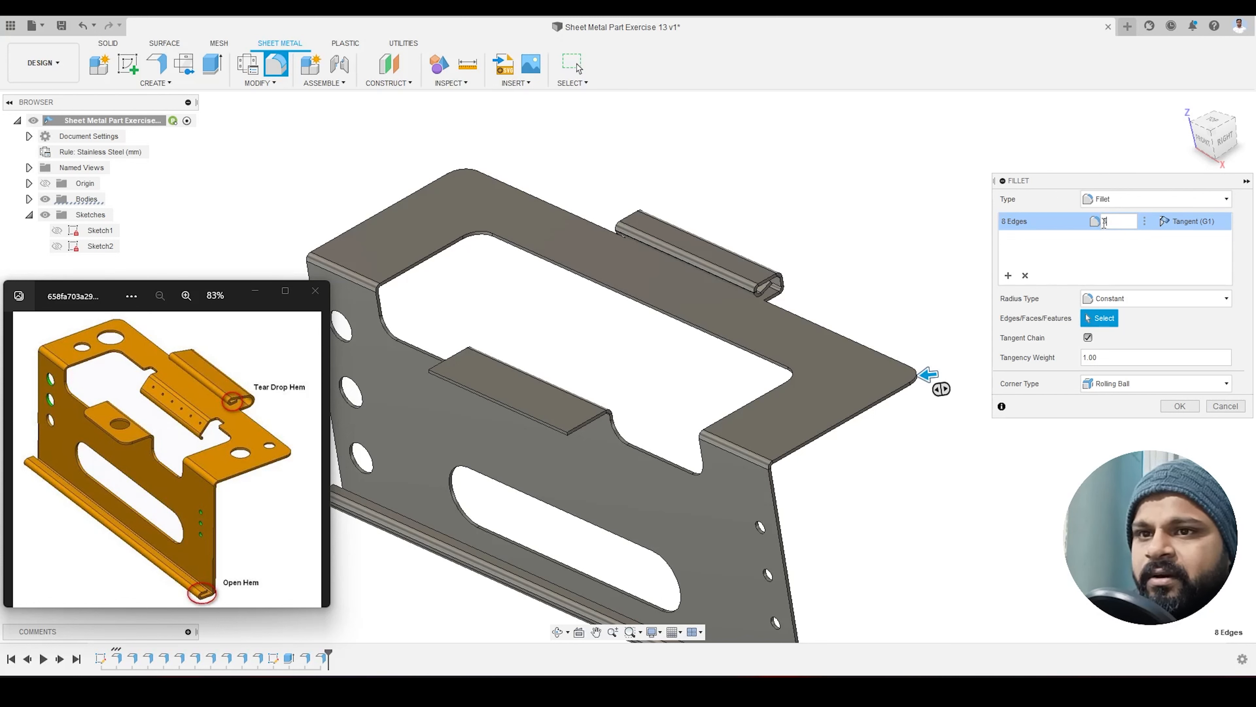
text(2)
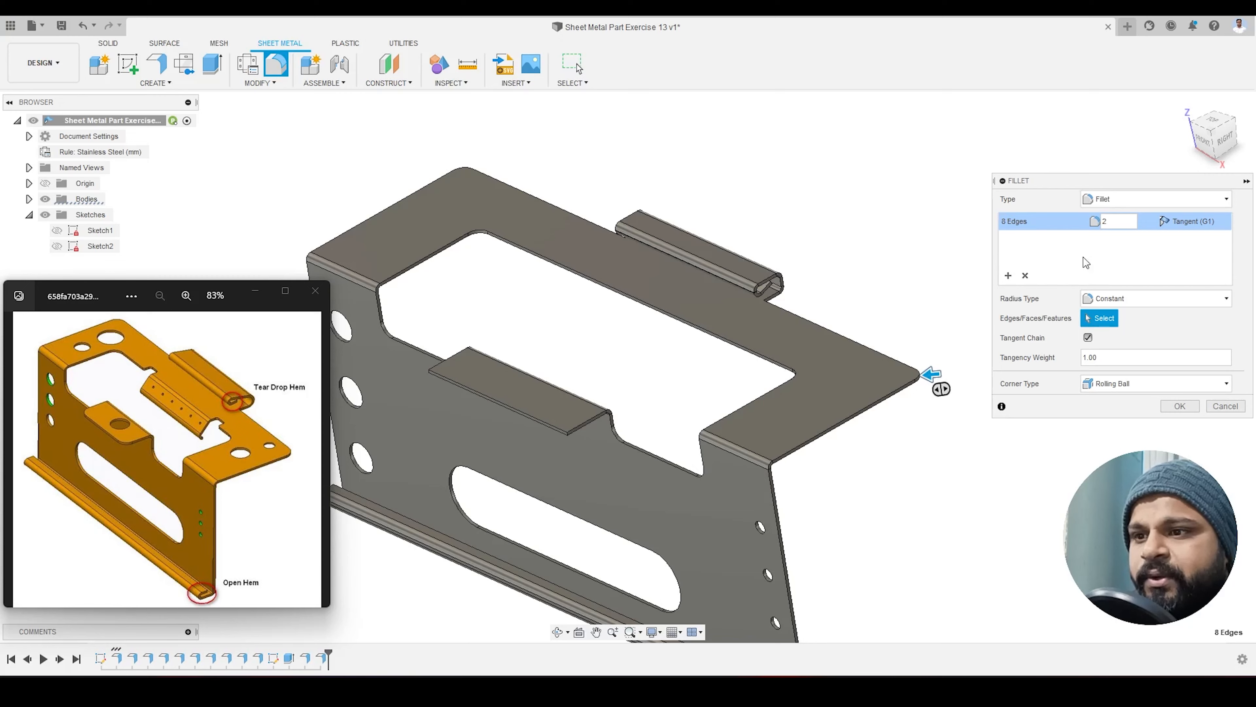
shift+middle_drag(723, 393, 757, 379)
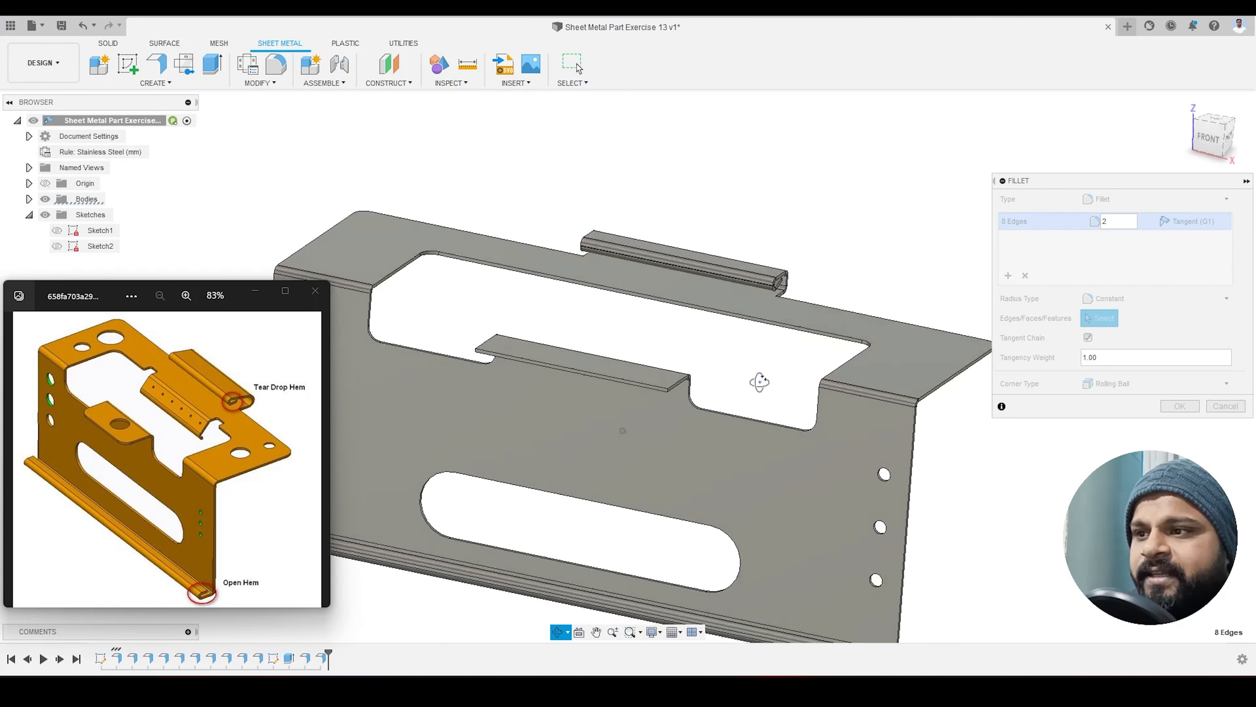
click(1179, 406)
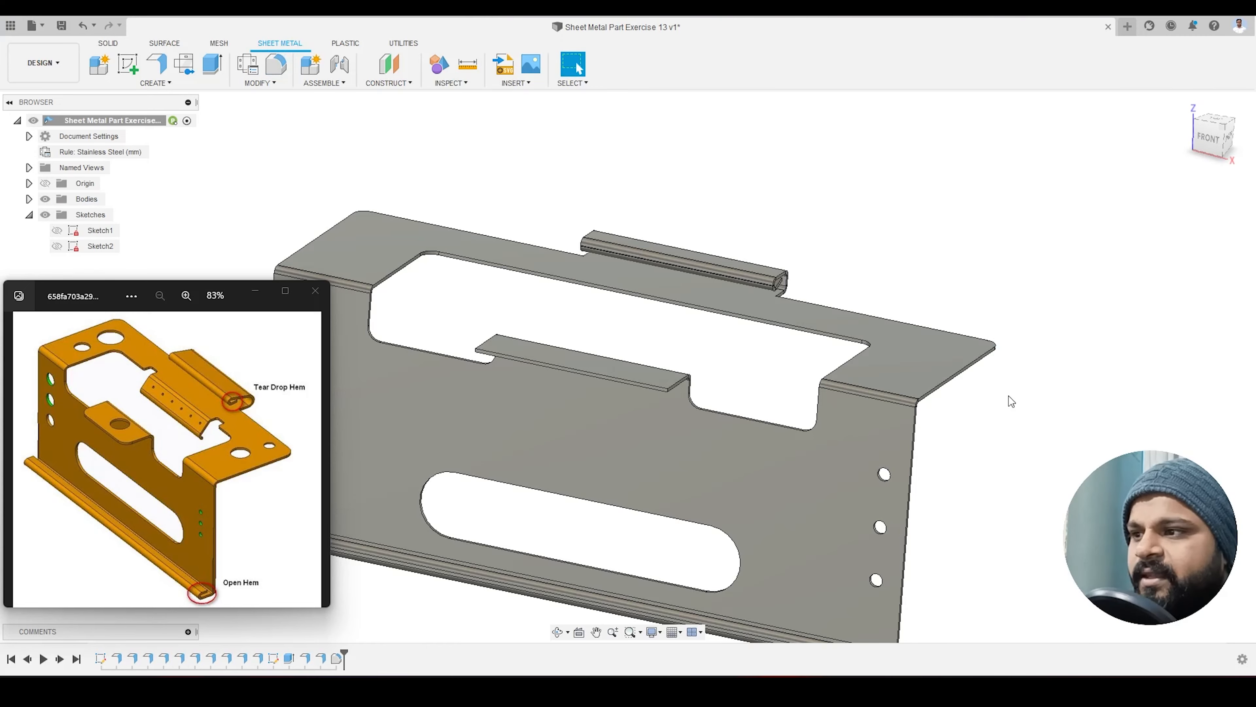
Step: Start a flange on the rear edge of the top plate's cutout with a symmetric width extent and a distance of 20 mm
scroll(954, 398, down, 3)
shift+middle_drag(950, 397, 827, 333)
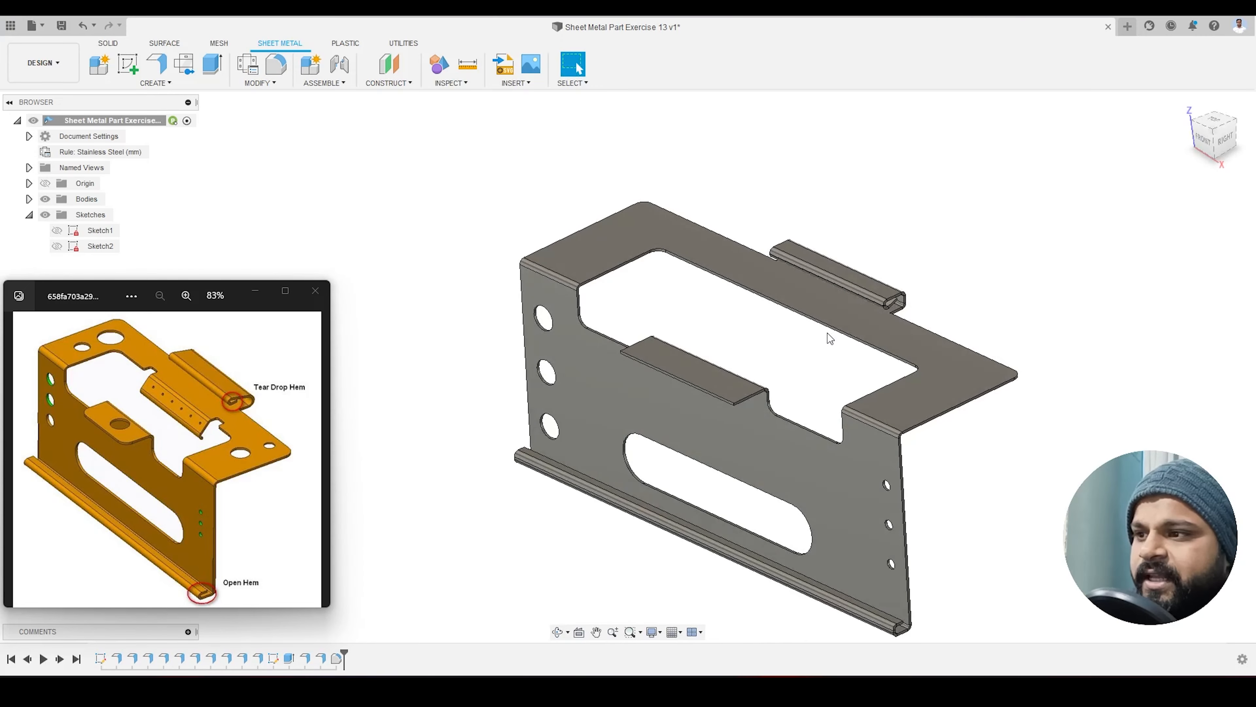
scroll(827, 333, up, 4)
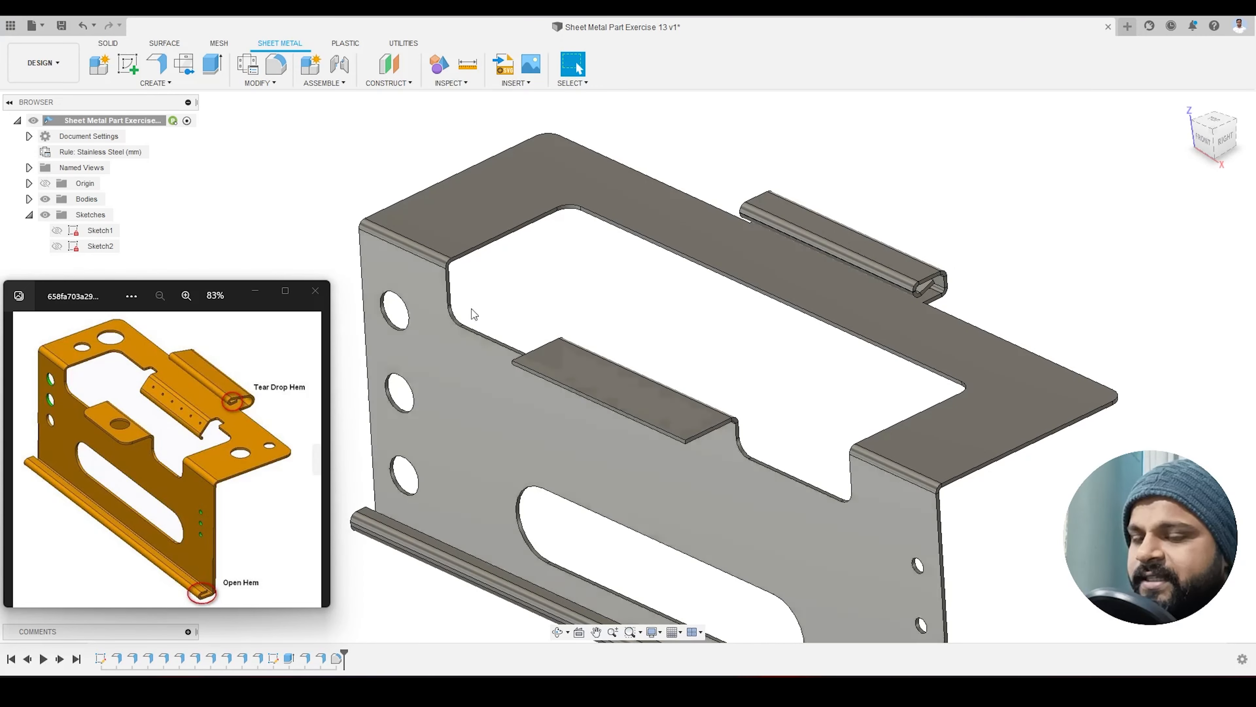
click(156, 63)
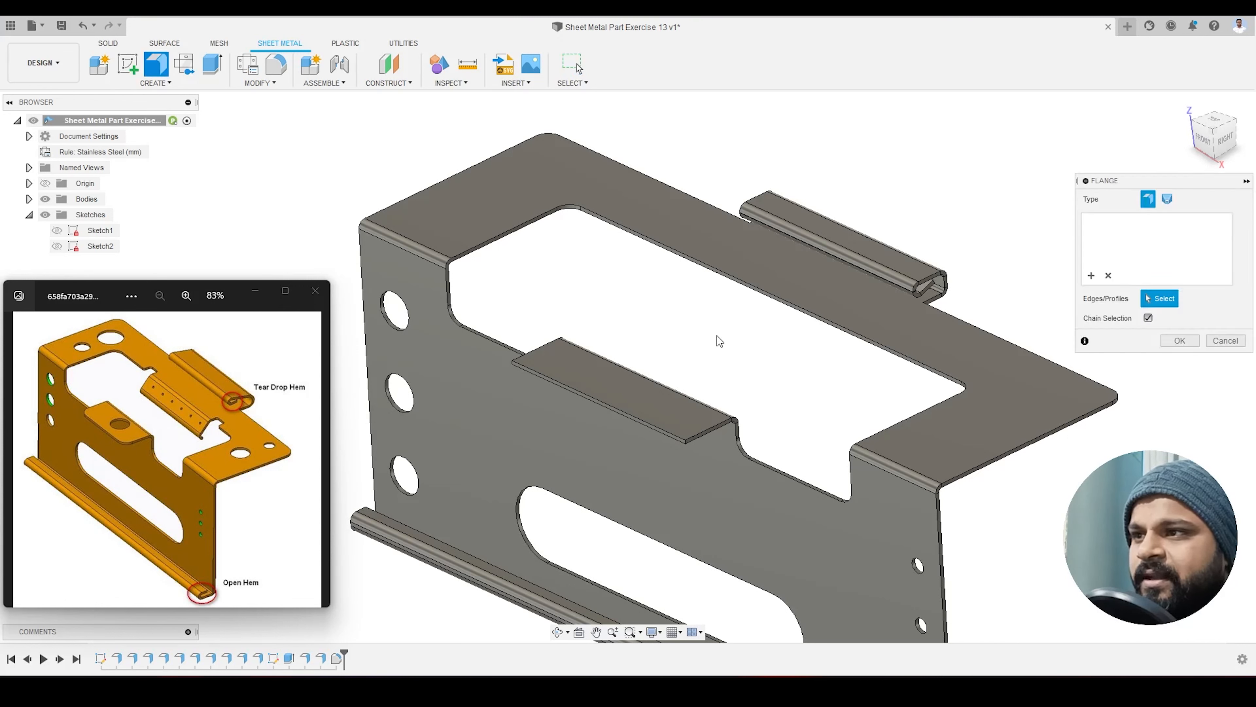
click(752, 292)
click(1197, 222)
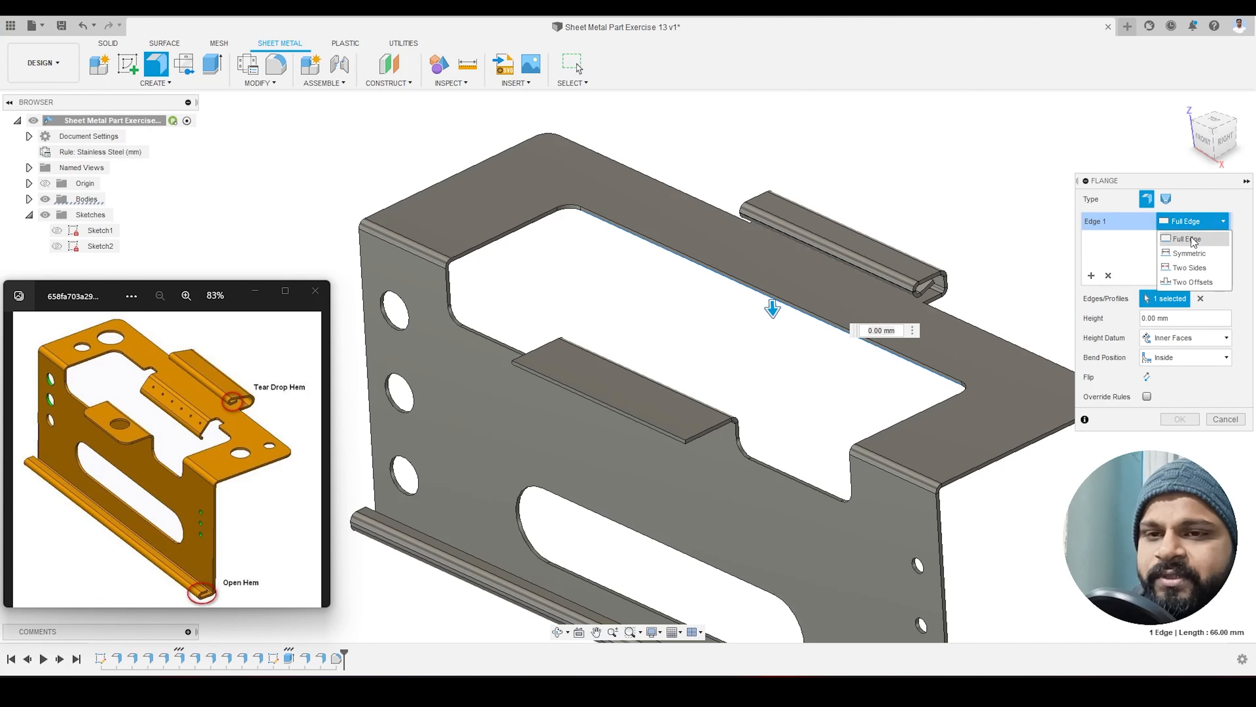
click(1197, 261)
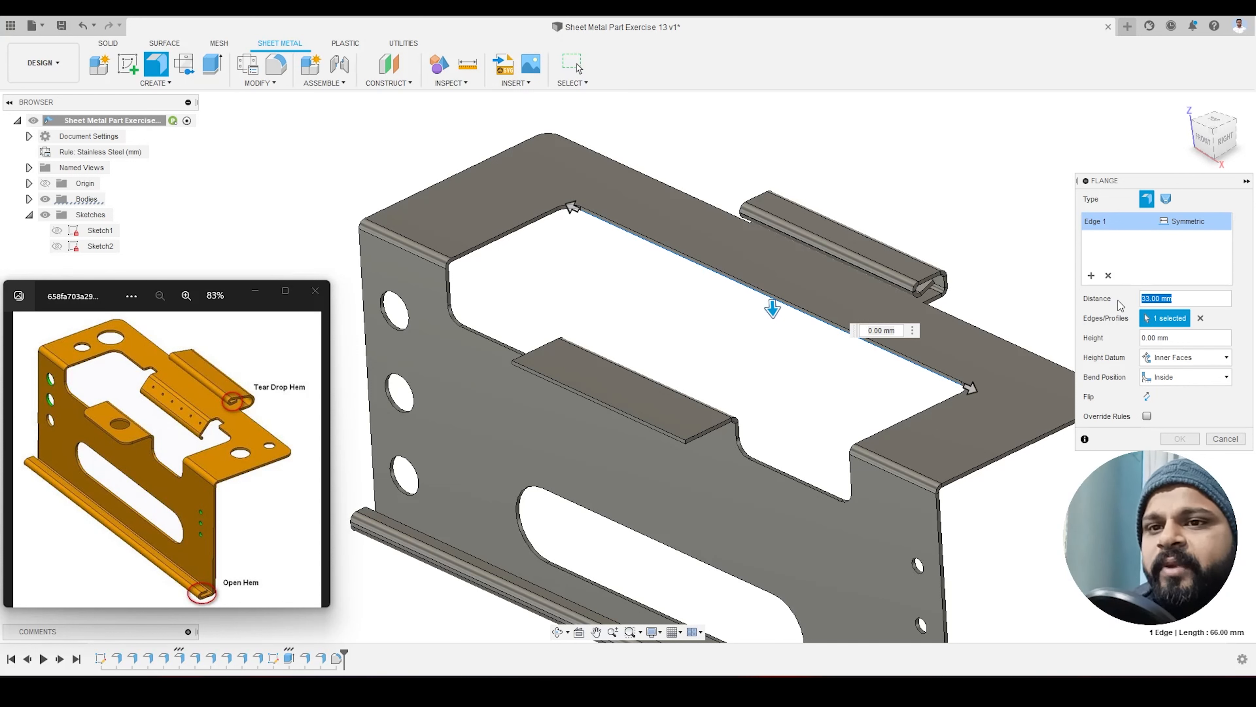
text(10)
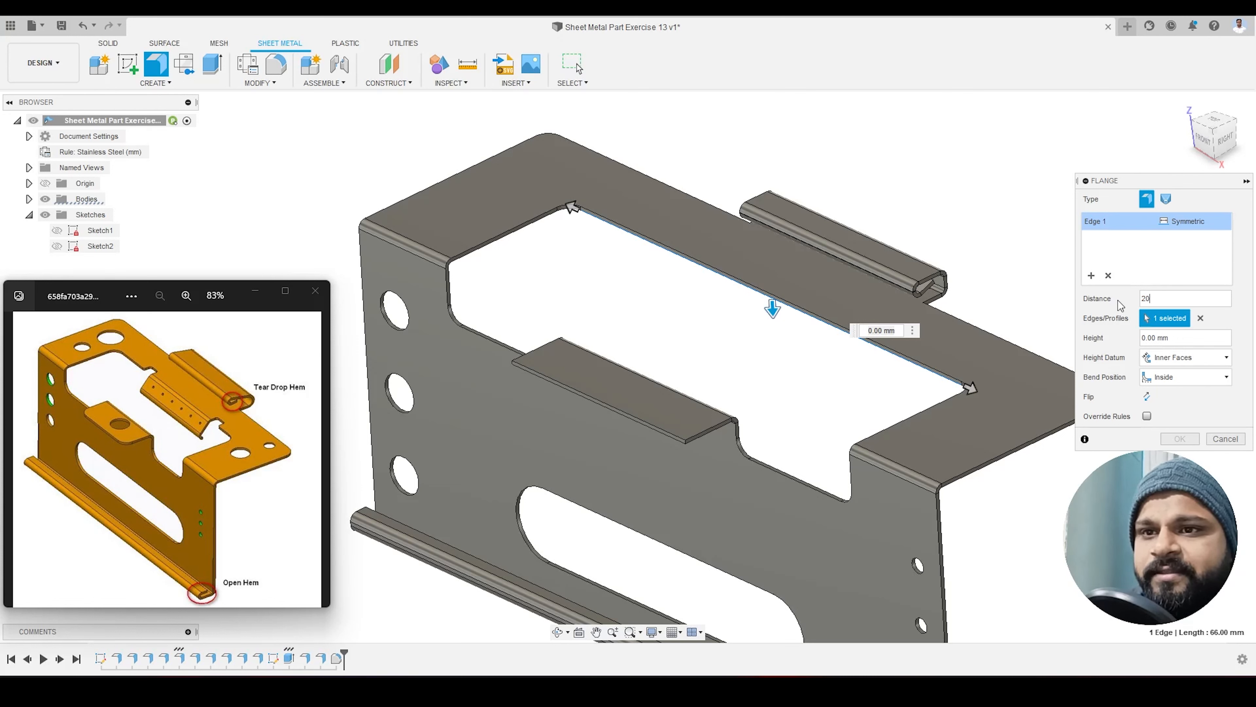
Step: Set the cutout rear edge flange's angle to 0 degrees and its height to 2 mm, and create it
drag(773, 307, 755, 336)
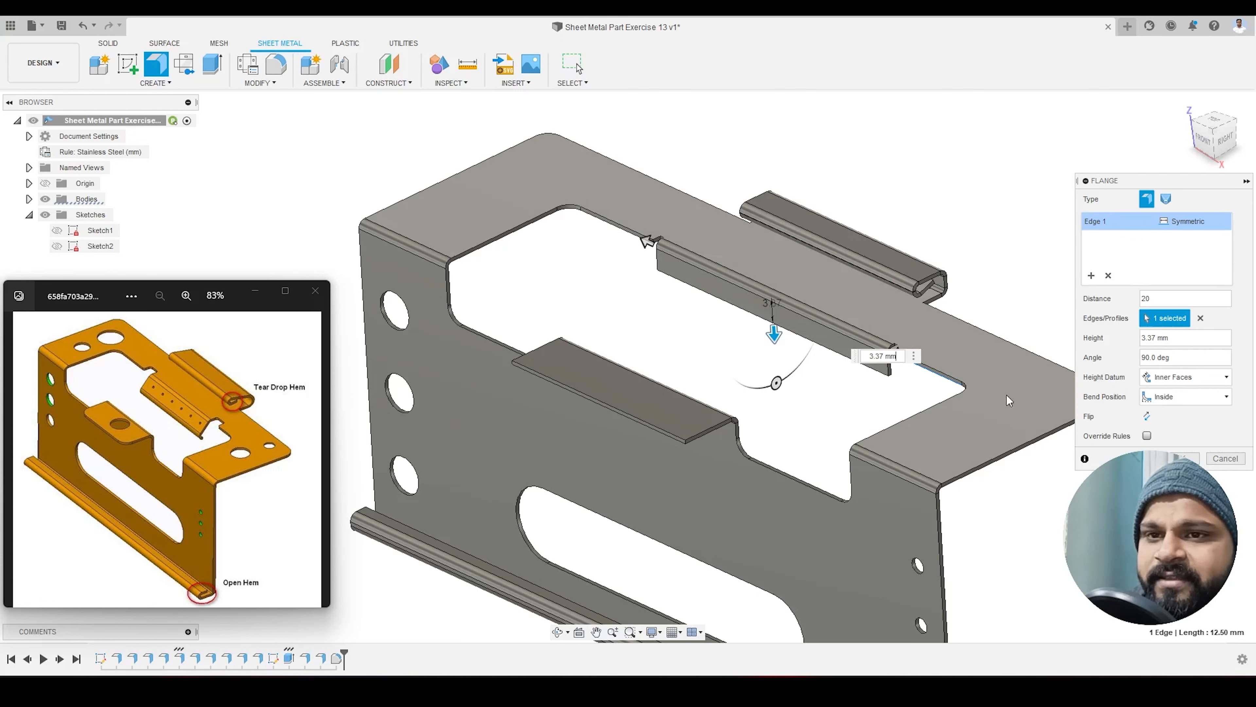
click(1168, 359)
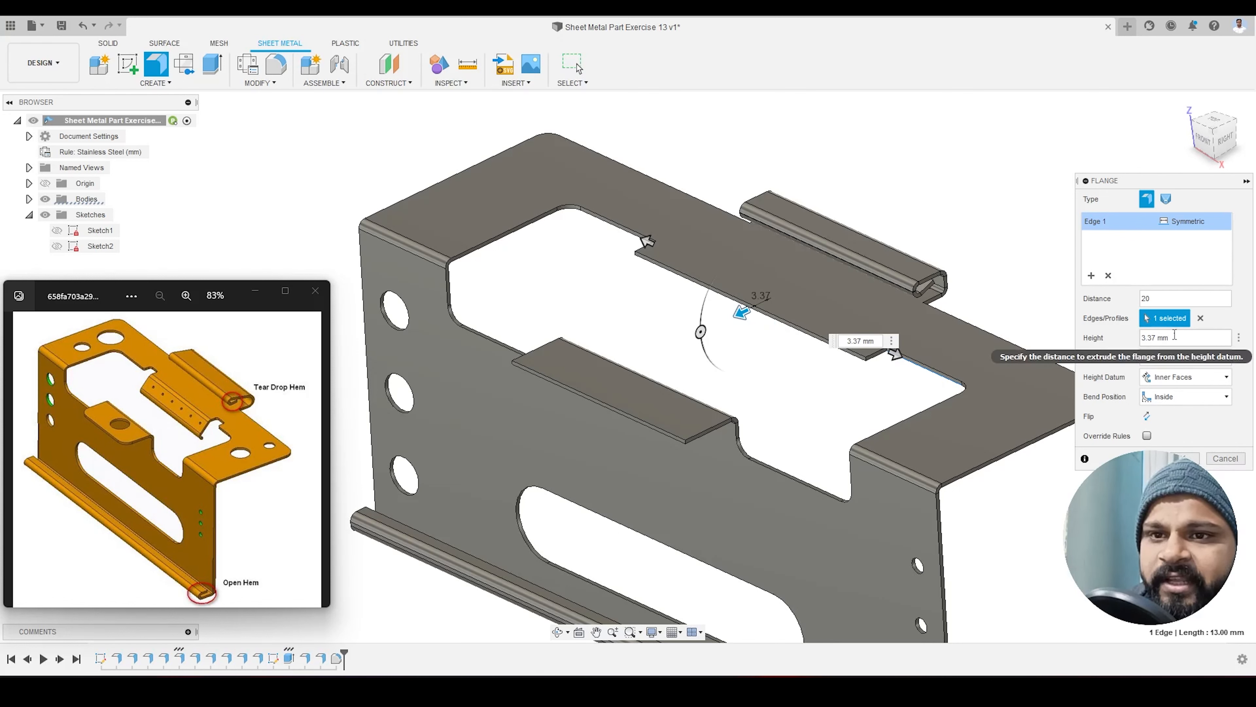
drag(1179, 339, 1124, 337)
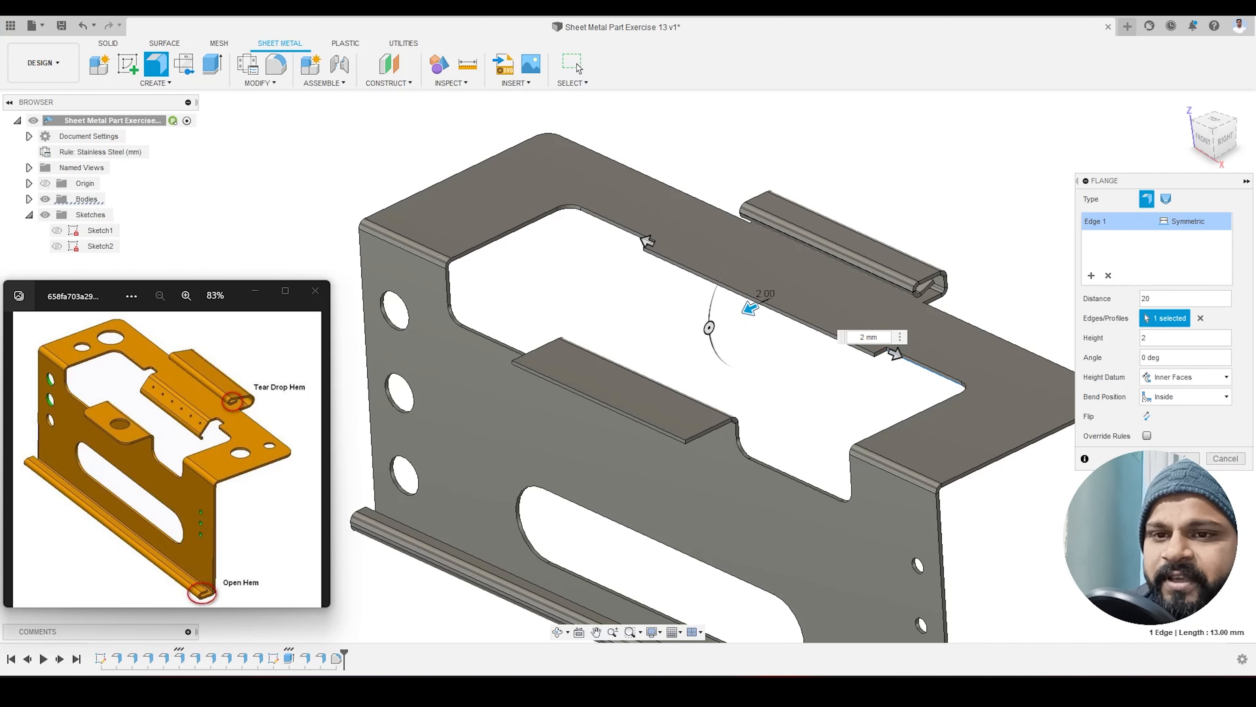
key(Return)
scroll(811, 322, up, 3)
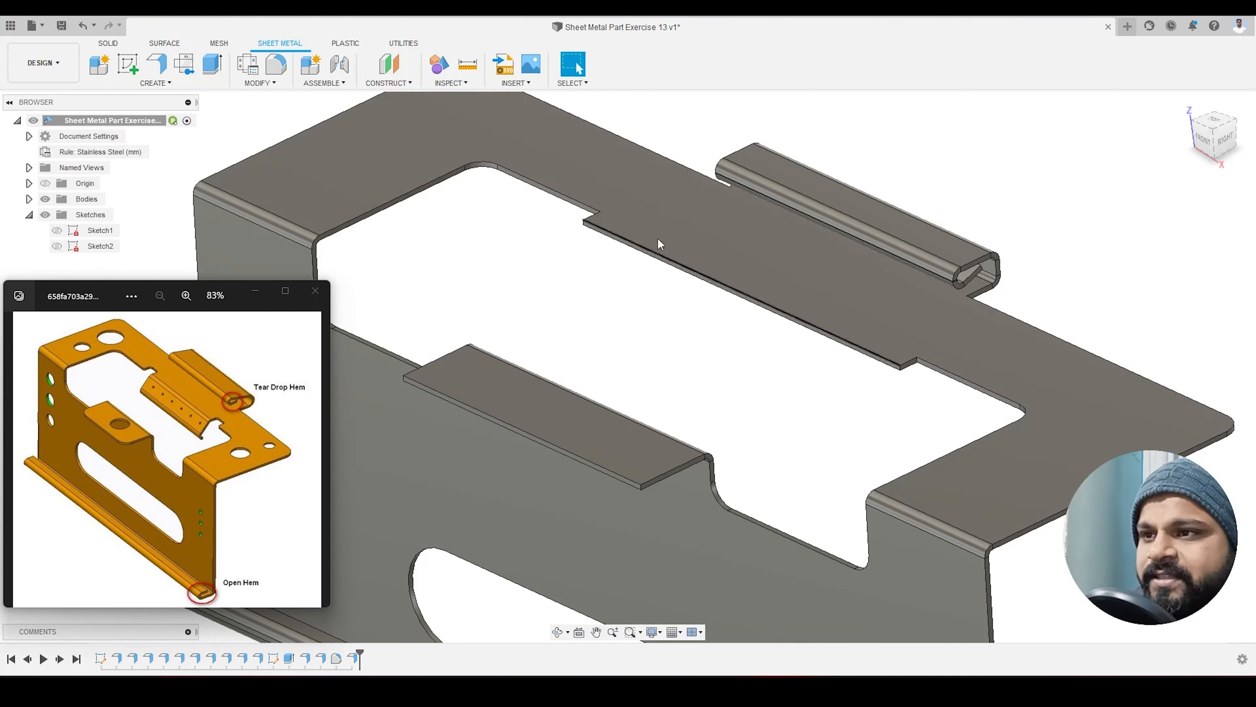
Step: Create a flange on the front edge of the cutout's rear tab at a 45-degree angle with a 3 mm height
click(159, 64)
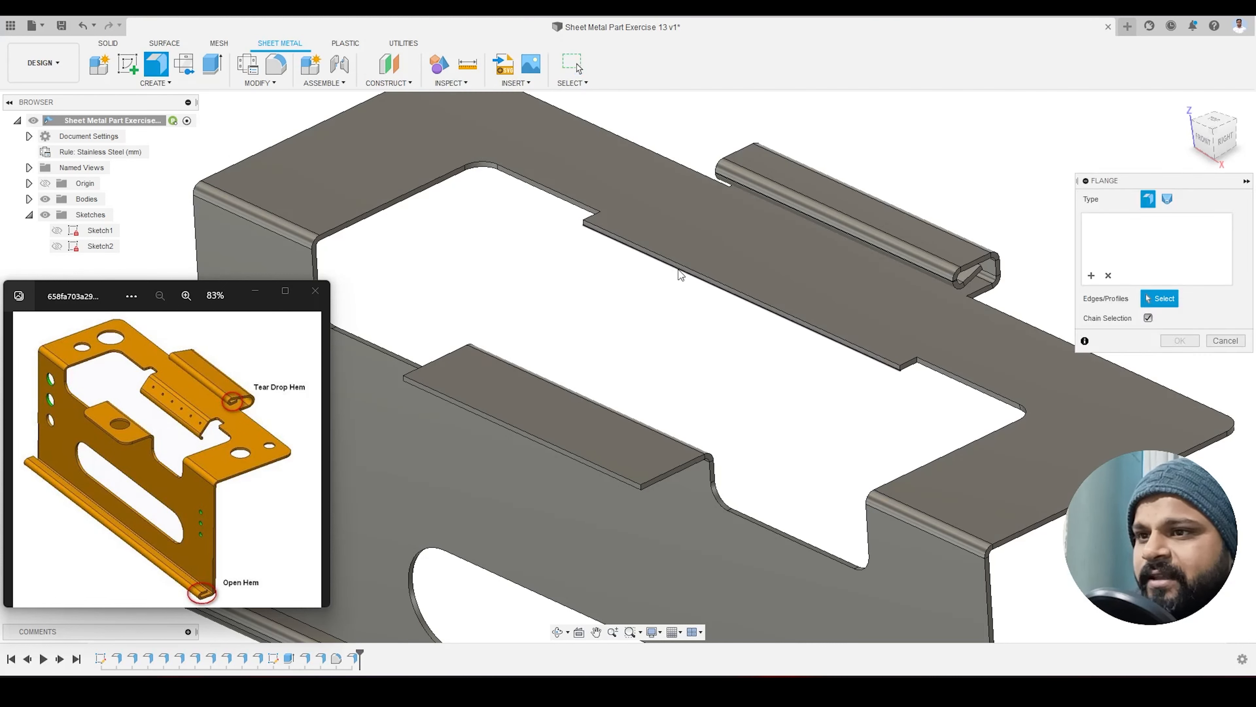
click(694, 281)
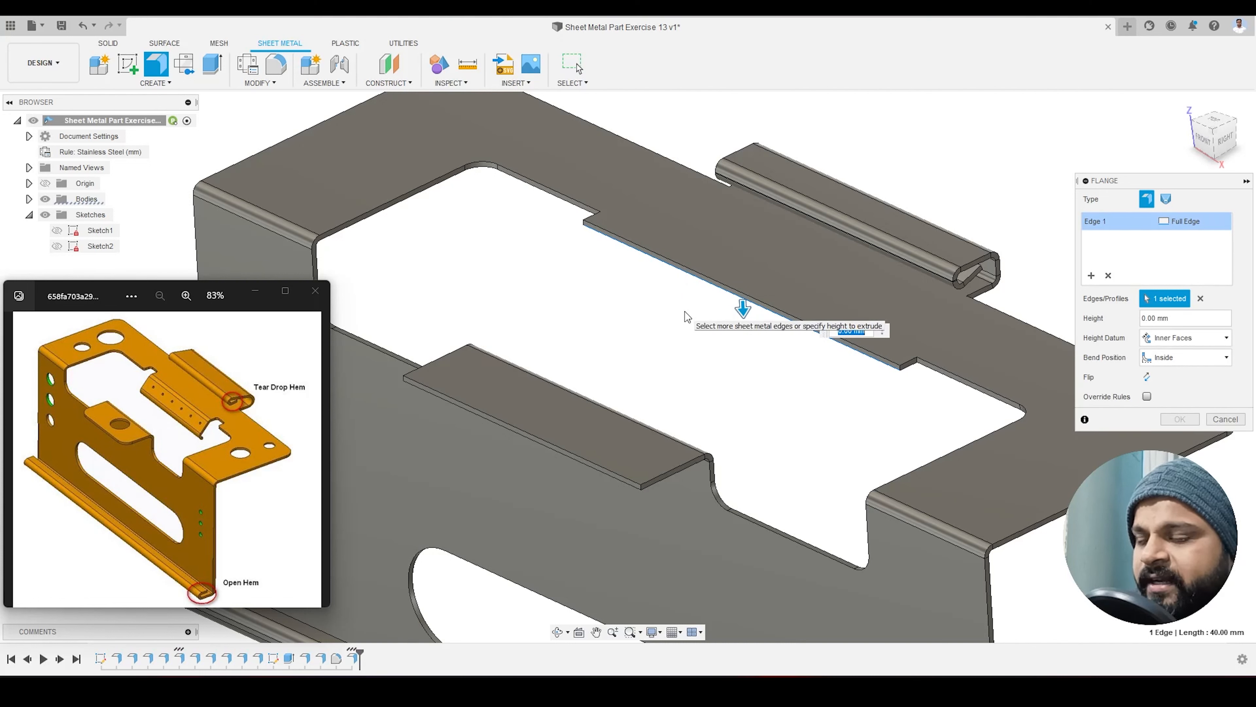
drag(744, 308, 745, 351)
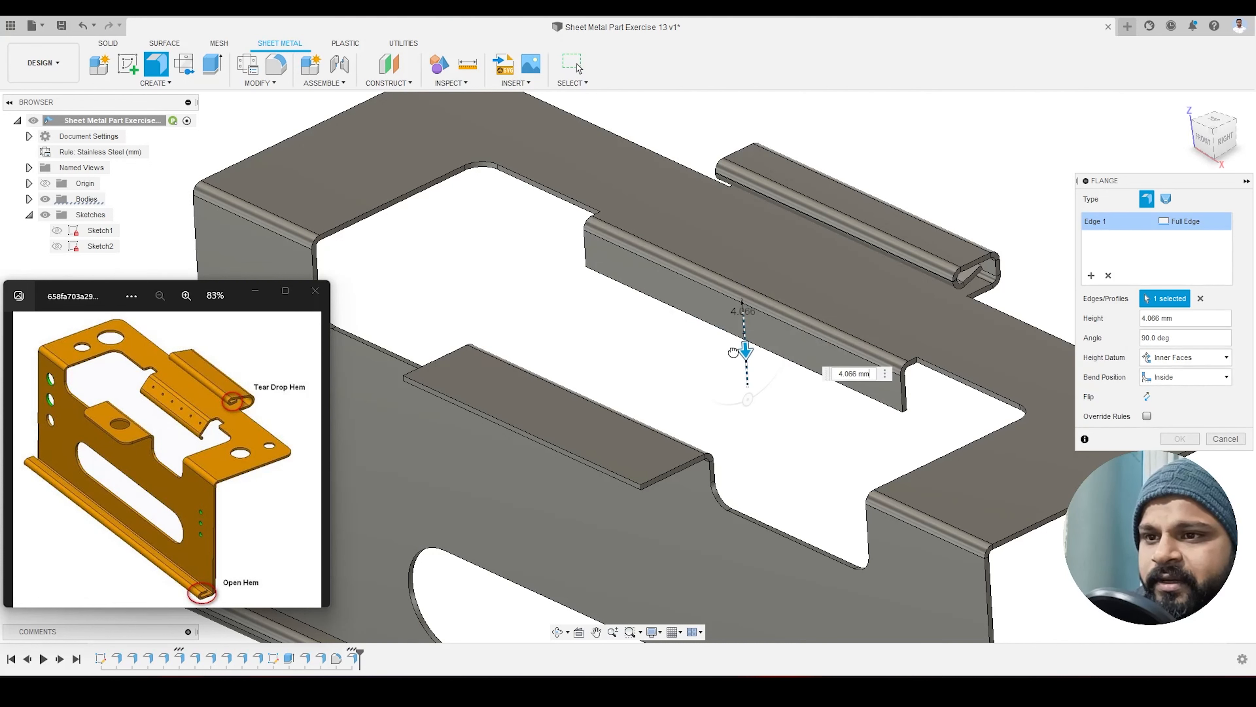
key(Tab)
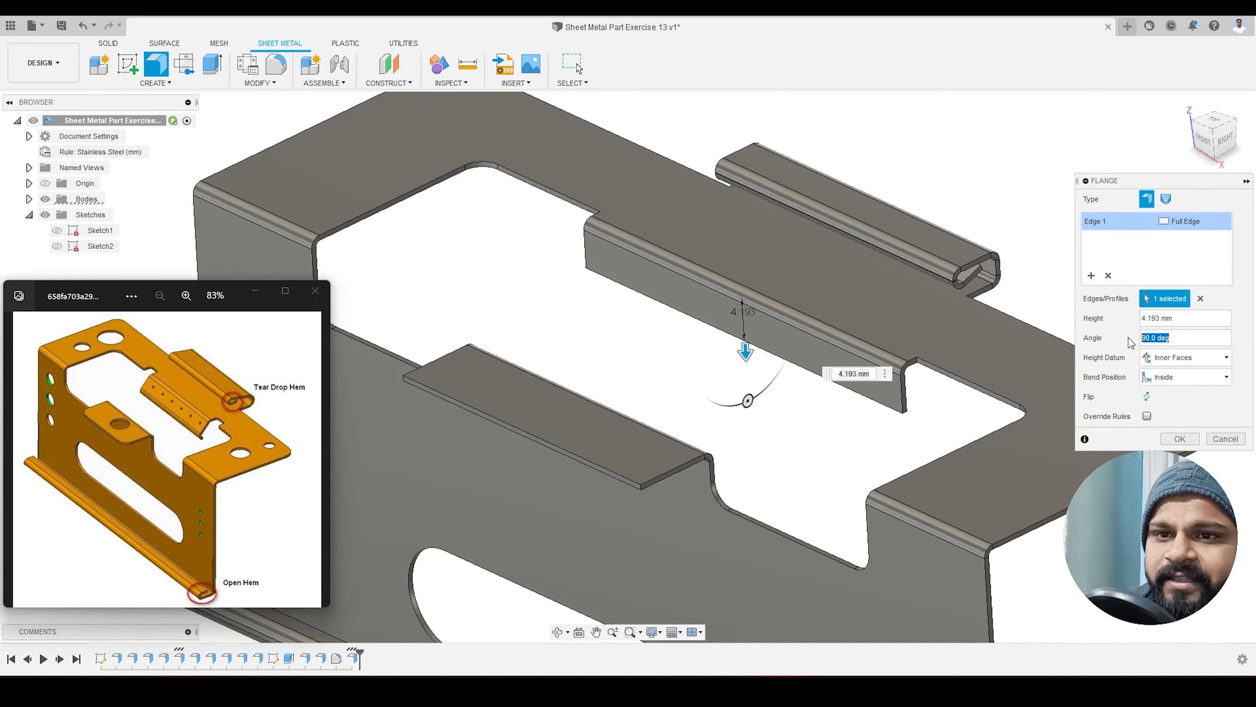
text(45)
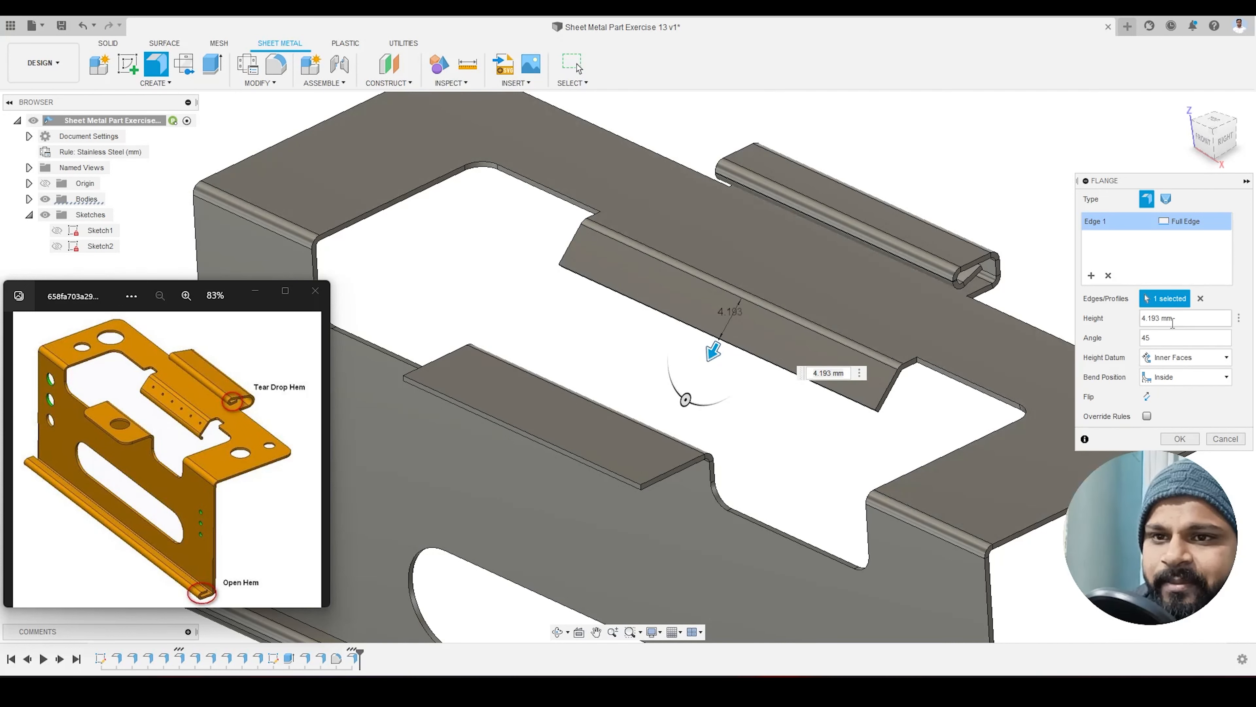
drag(1172, 322, 1152, 319)
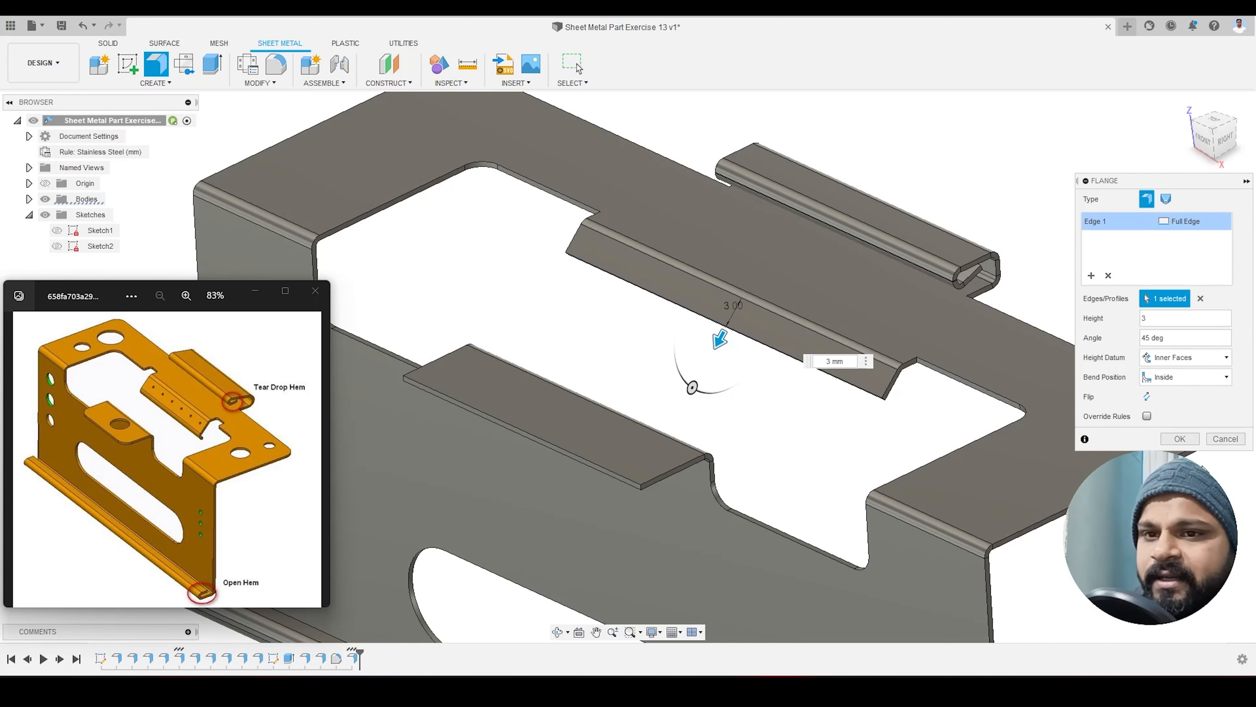
click(1180, 439)
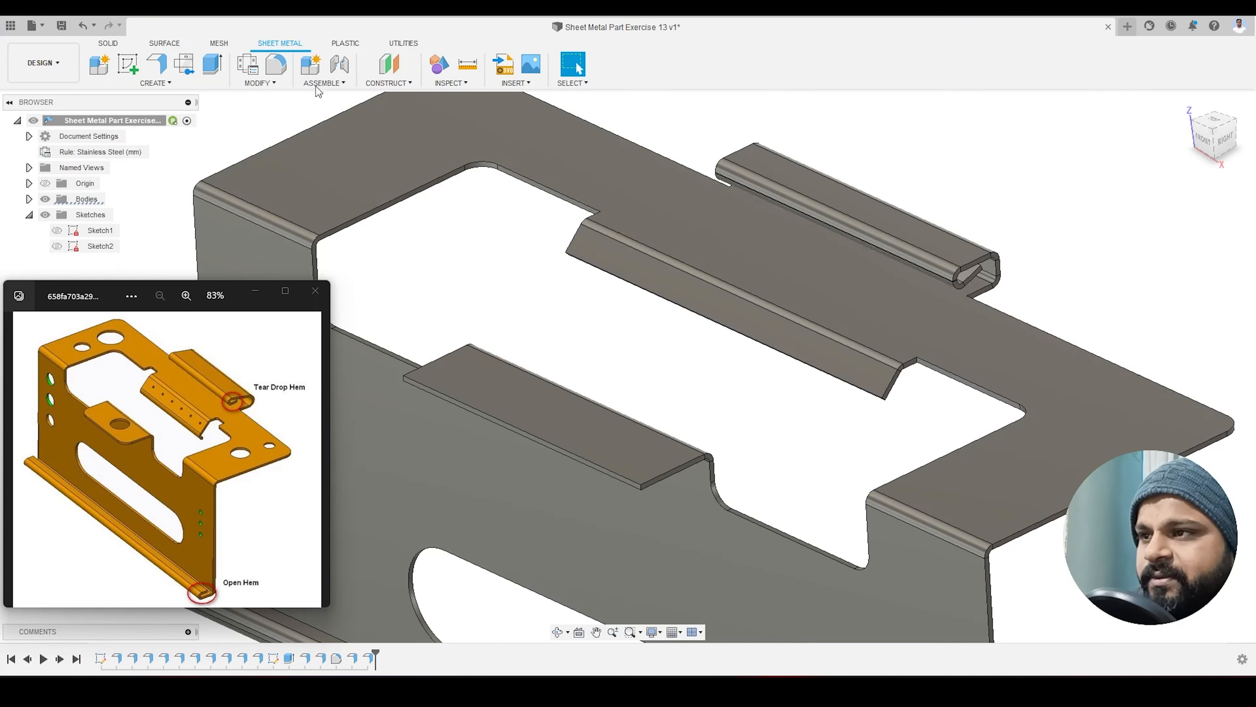
Step: Add a 90-degree flange of 1.5 mm height along the lower edge of the angled flange in the cutout
click(156, 64)
scroll(885, 395, up, 6)
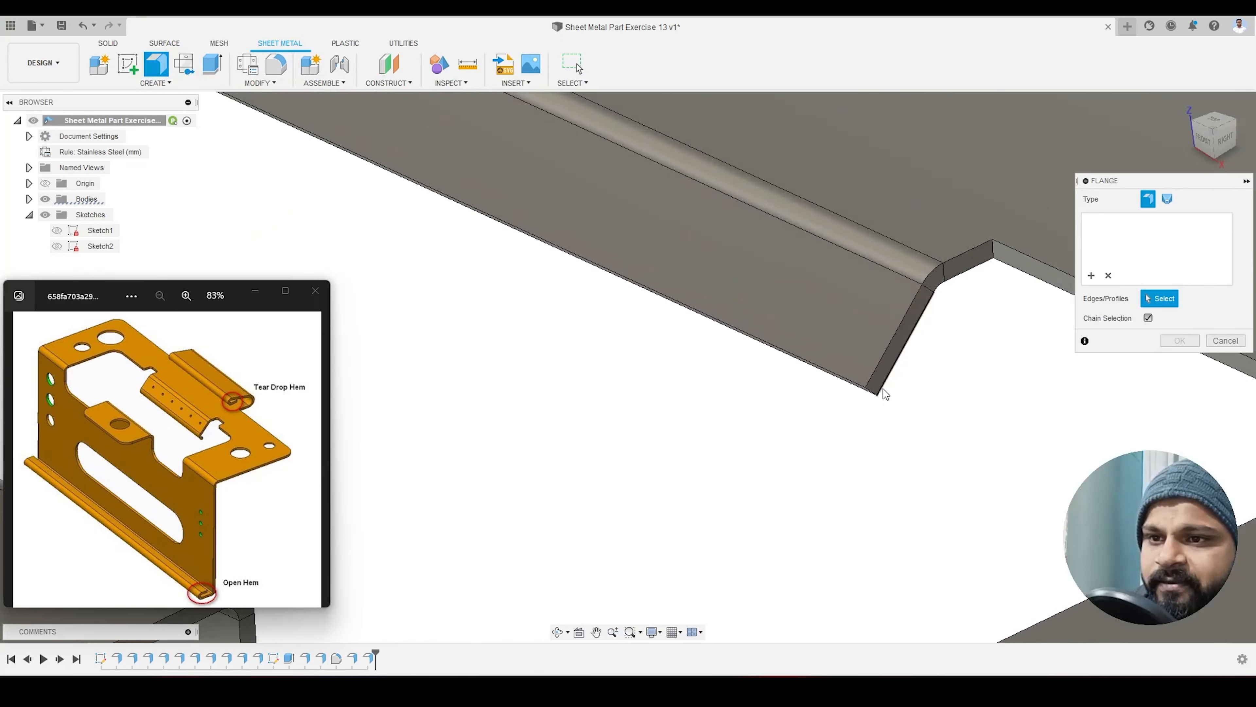
shift+middle_drag(848, 415, 837, 397)
click(835, 394)
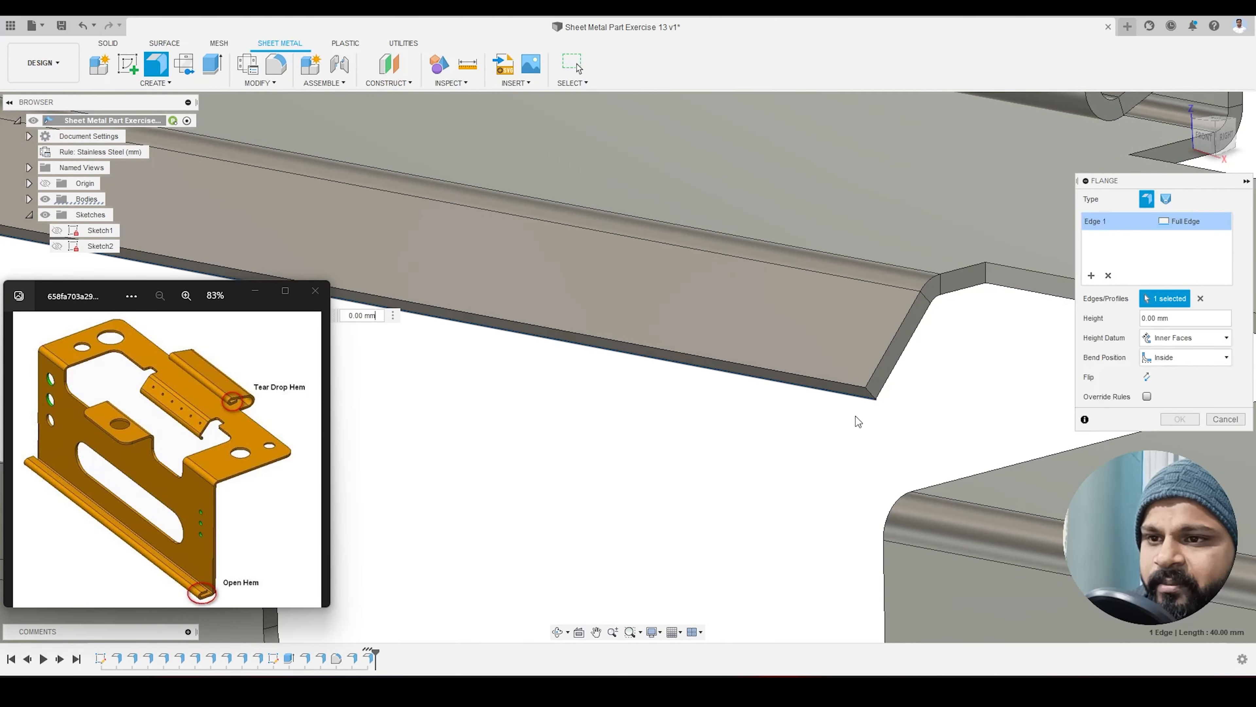
scroll(879, 418, down, 4)
drag(627, 366, 637, 377)
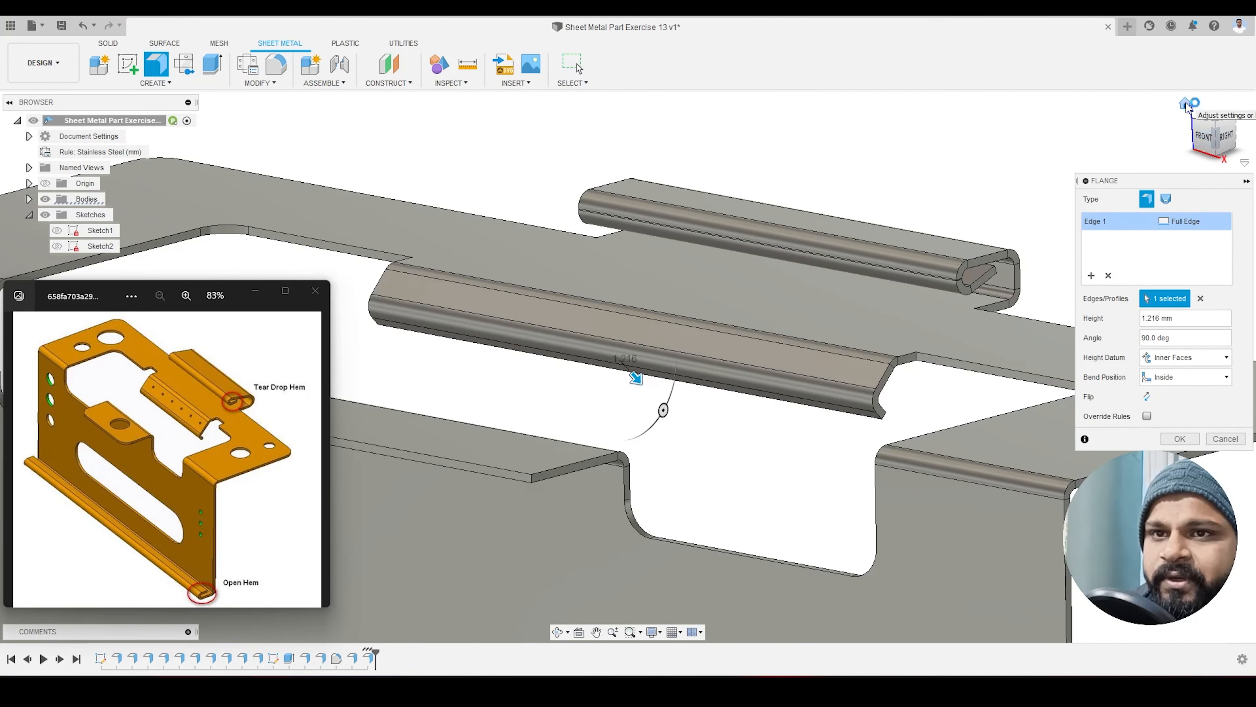
click(1182, 106)
scroll(647, 282, up, 6)
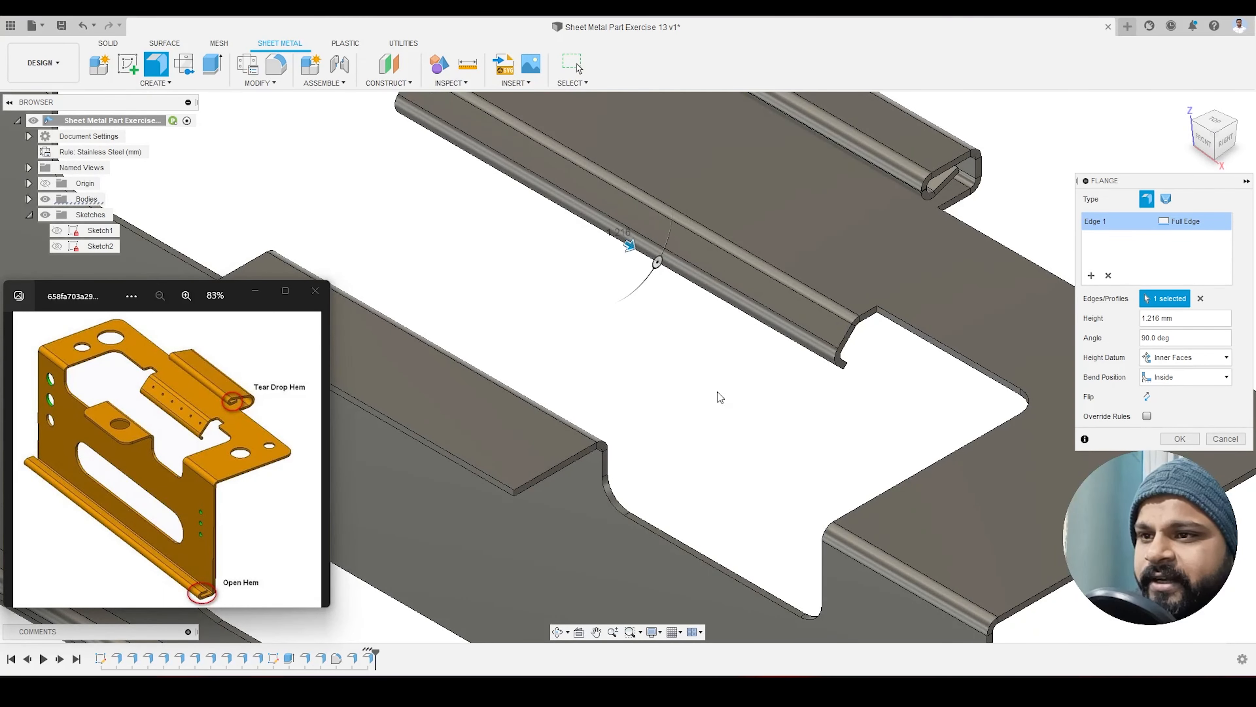
click(1175, 317)
key(shift+Left)
key(shift+Left)
key(shift+Left)
key(shift+Left)
key(shift+Left)
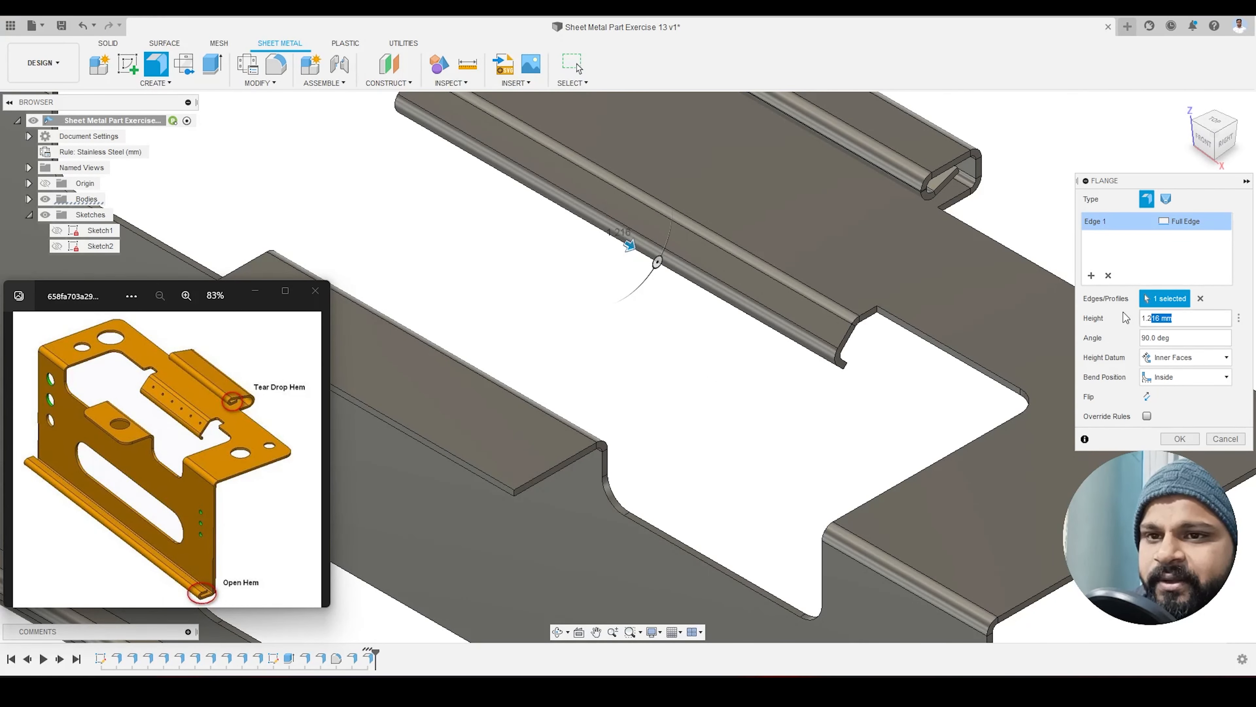
text(1.5)
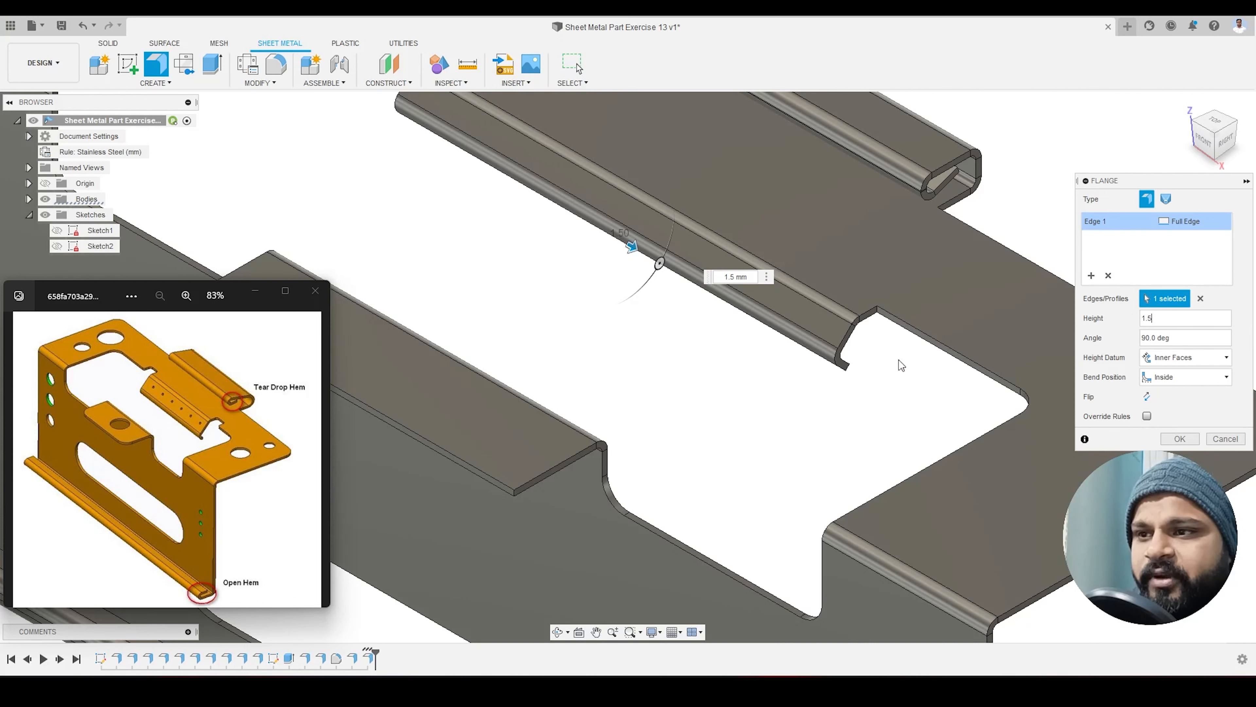
click(1163, 438)
Step: Edit the 45-degree flange in the cutout and set its height to 4 mm
scroll(692, 346, down, 5)
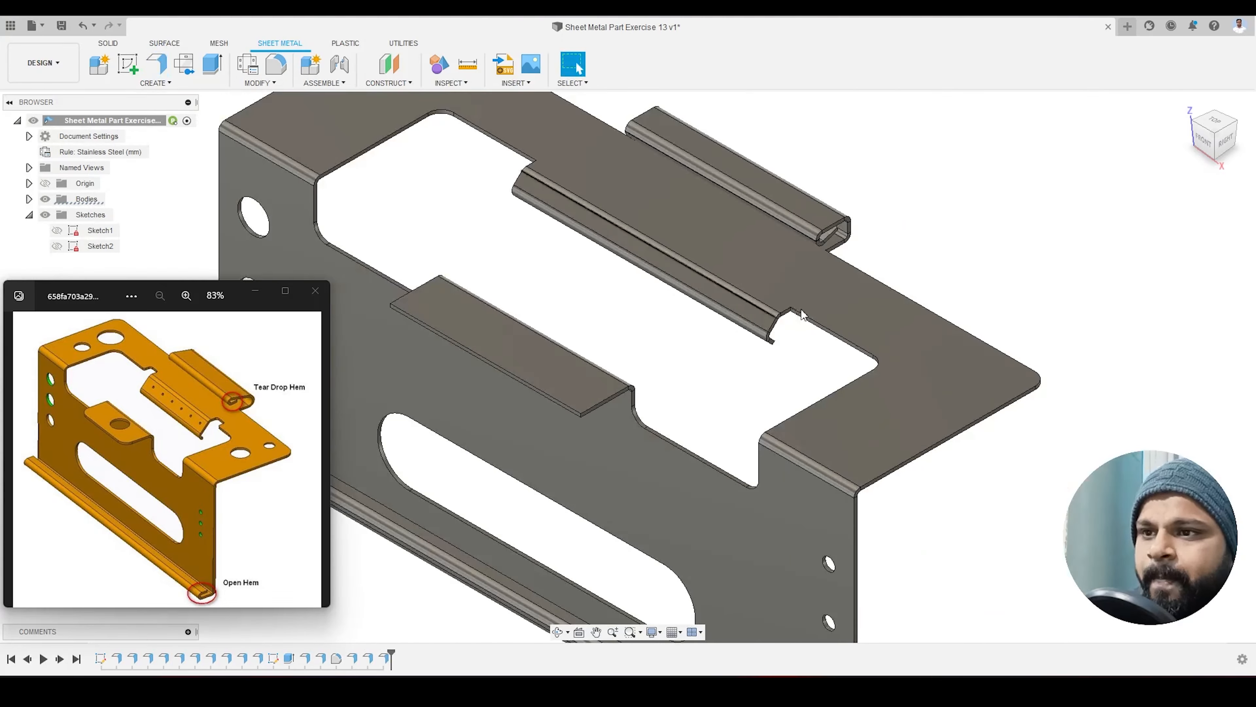
shift+middle_drag(692, 346, 749, 292)
scroll(728, 289, up, 4)
scroll(726, 289, up, 2)
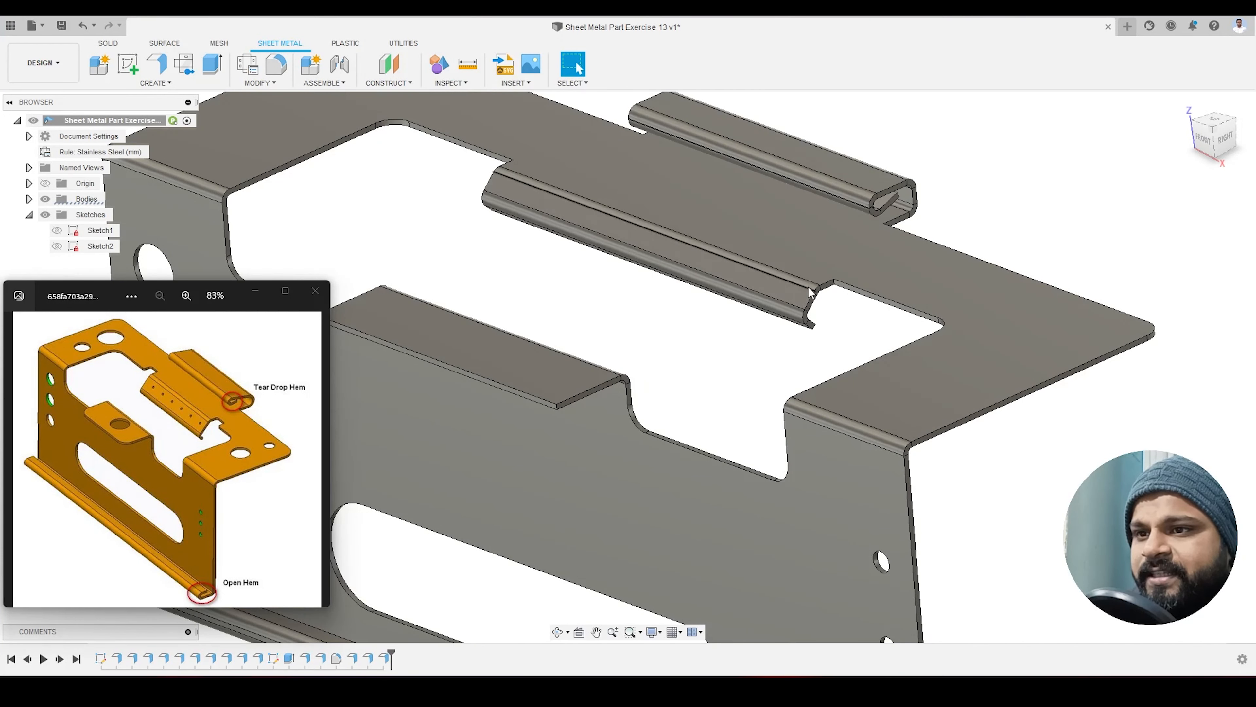
right_click(371, 658)
click(409, 538)
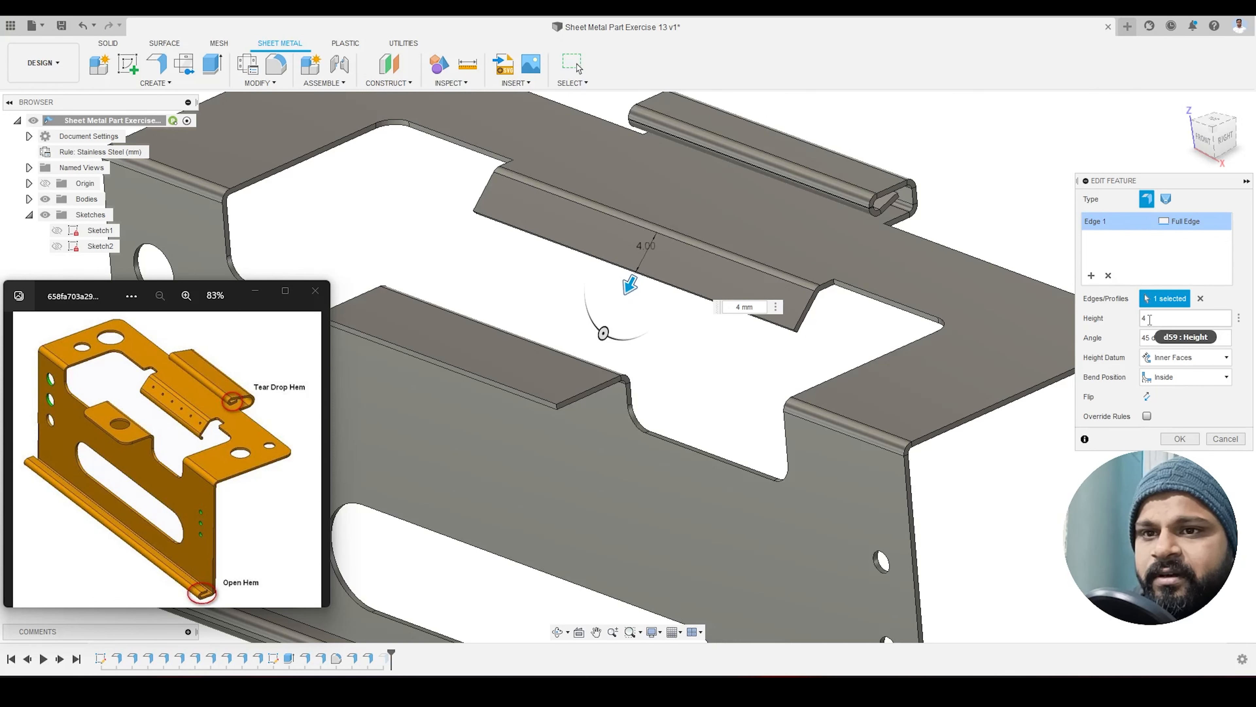
click(1185, 439)
Step: Start a new sketch on the upper face of the bracket's top plate
scroll(846, 301, down, 4)
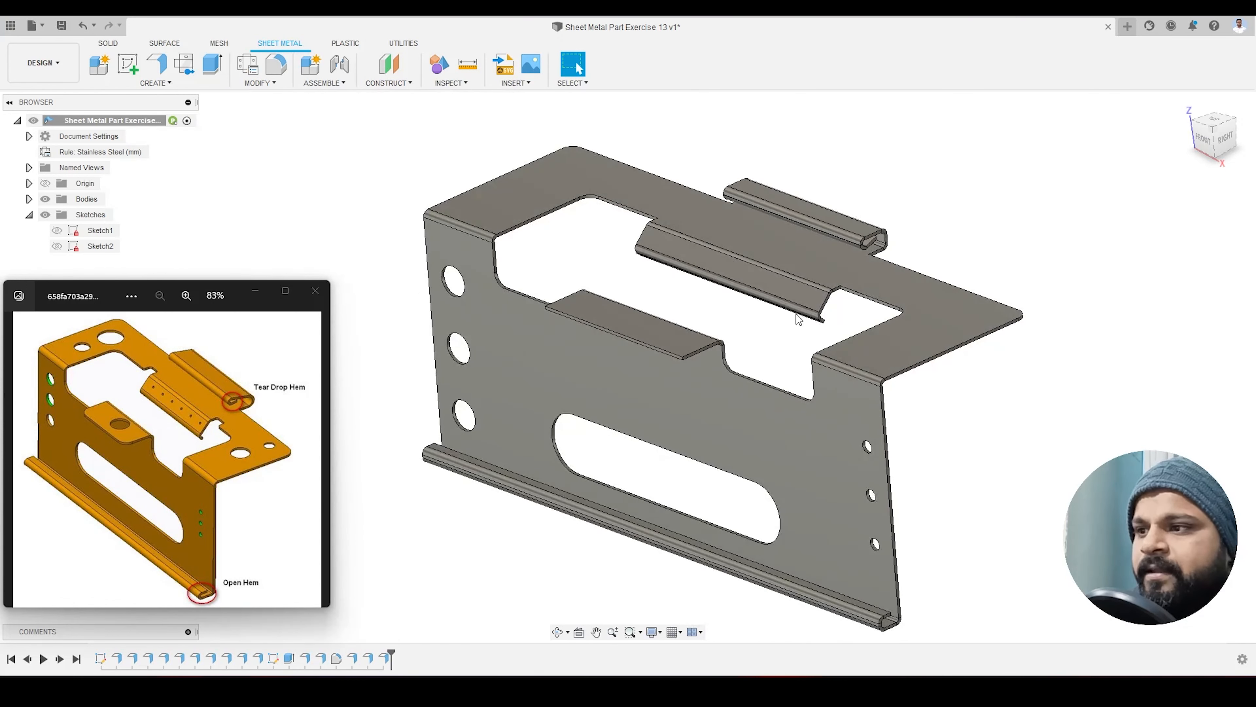
mouse_move(766, 325)
shift+middle_down()
mouse_move(796, 316)
mouse_move(782, 330)
shift+middle_up()
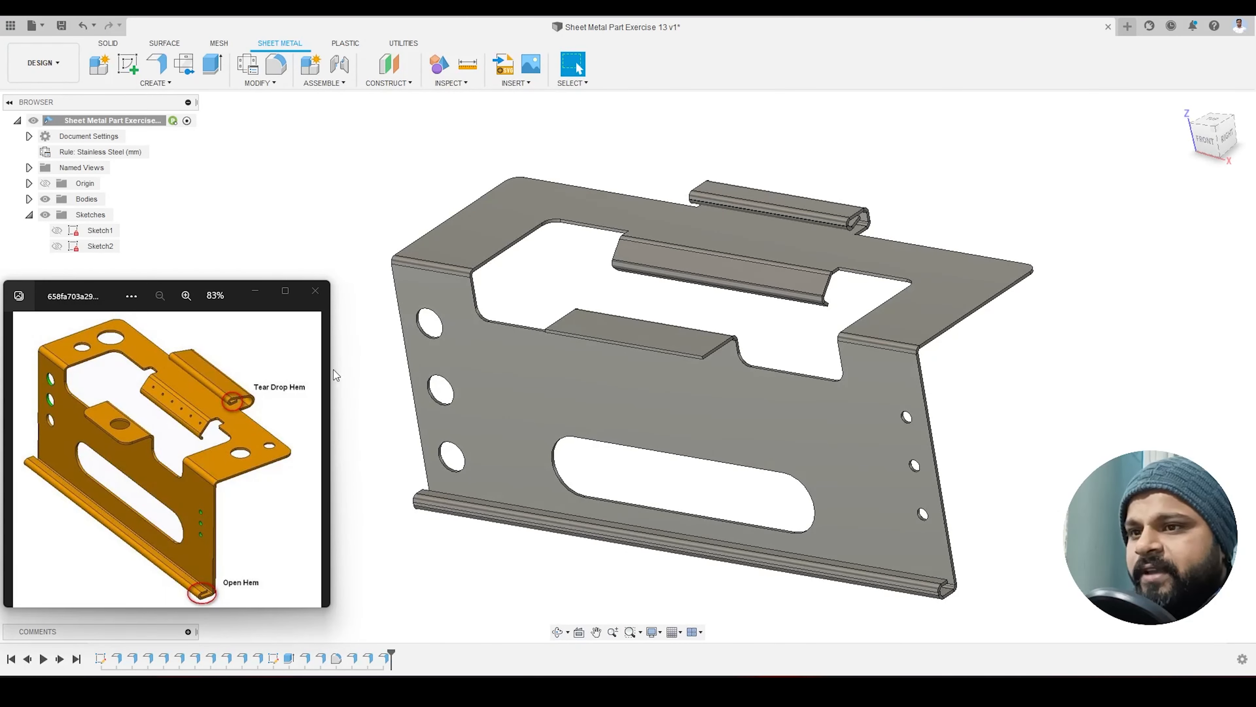
scroll(985, 339, down, 2)
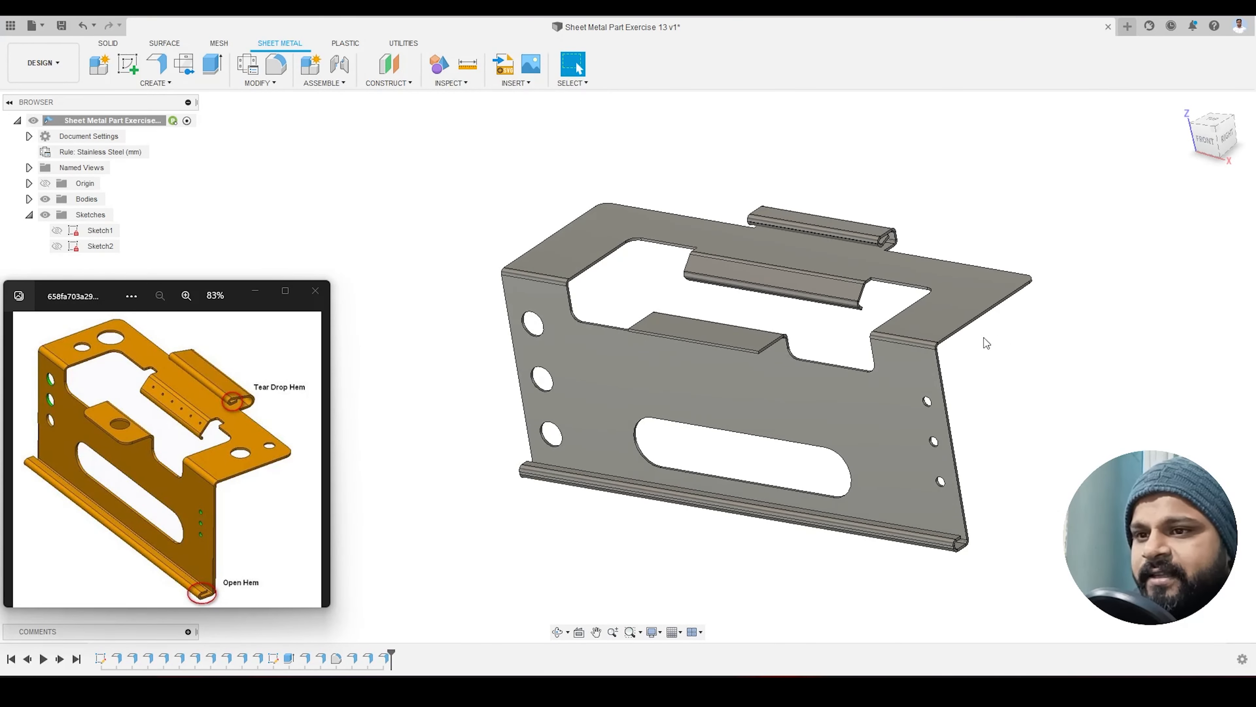
scroll(711, 357, up, 2)
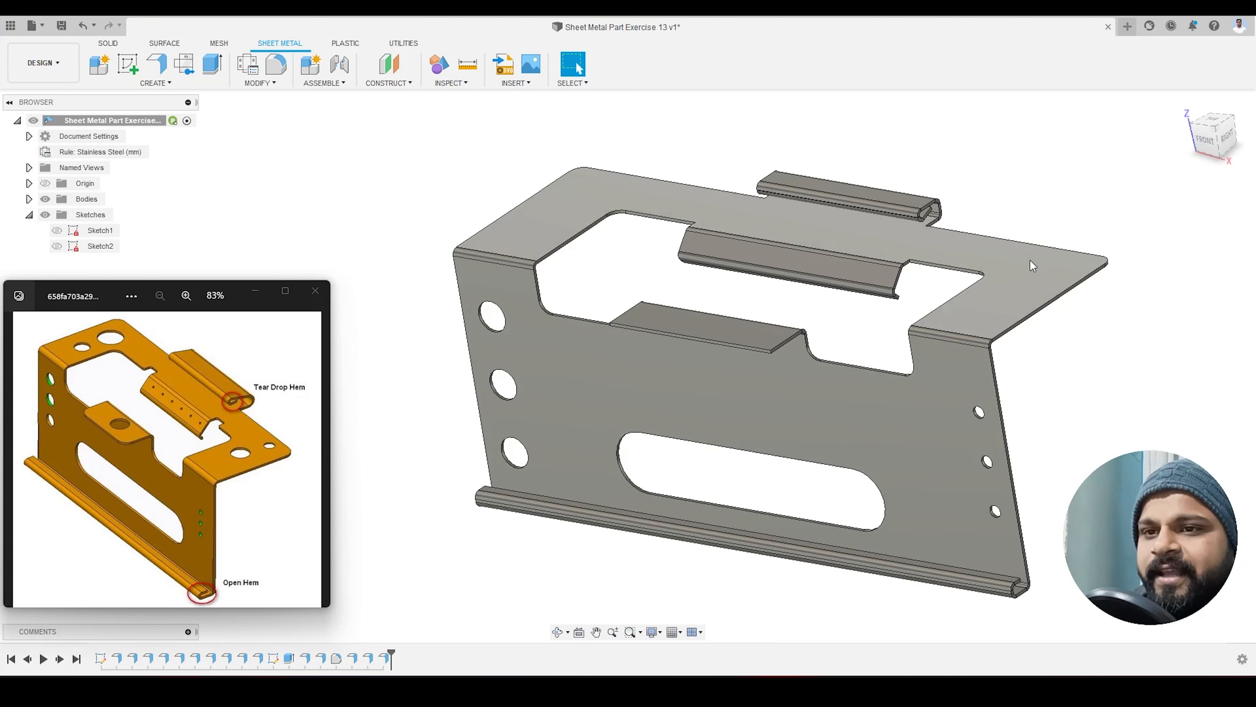
click(1022, 287)
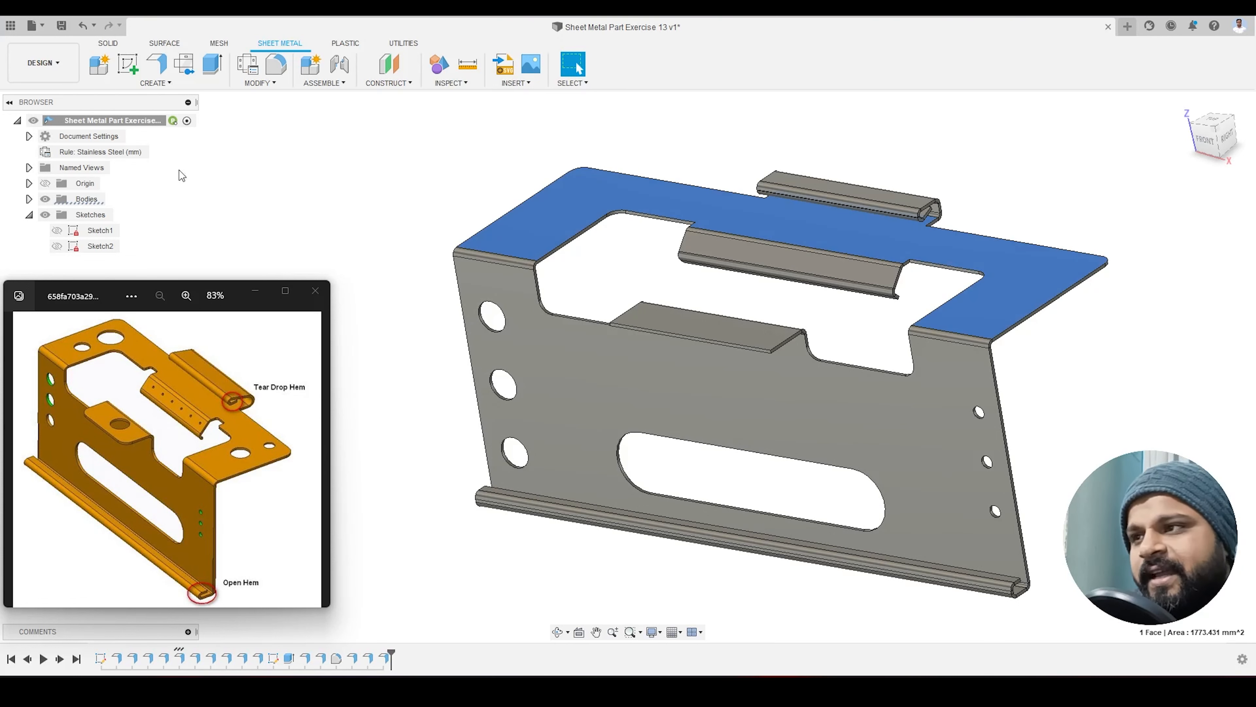
click(128, 65)
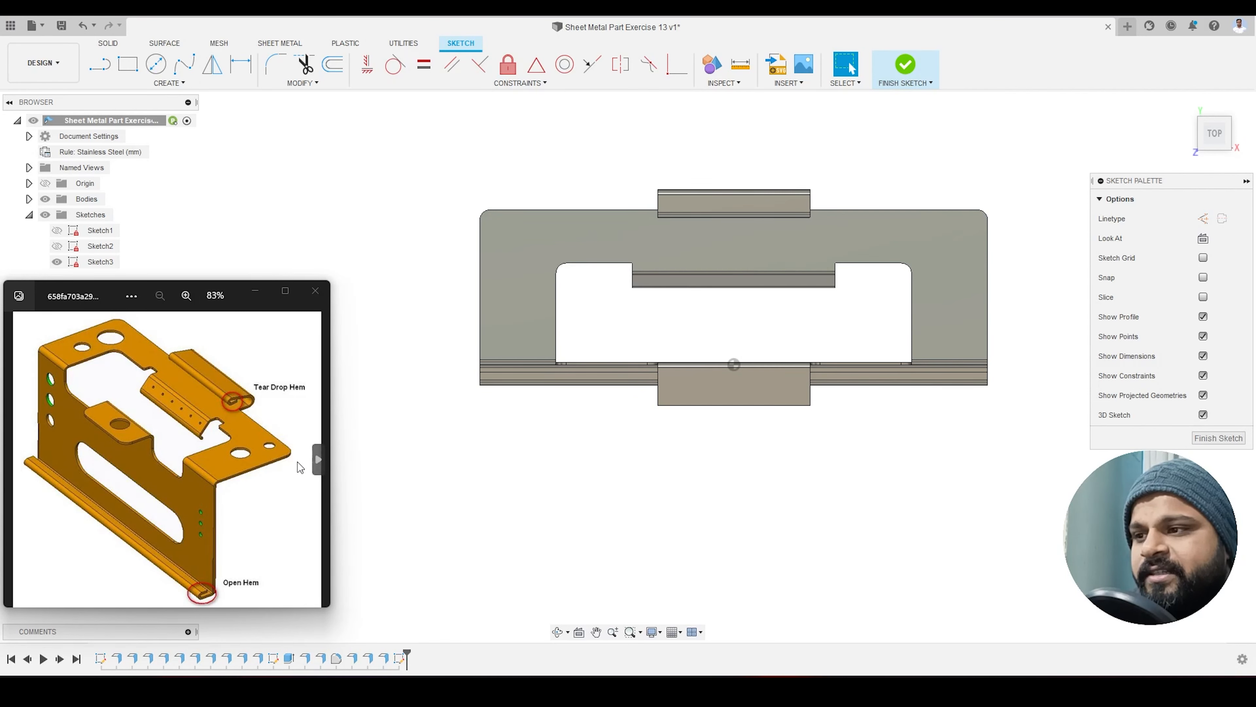
Step: Sketch four circles on the top plate, larger ones at the rear-left and front-right, smaller ones at the front-left and rear-right
click(156, 65)
scroll(520, 230, up, 2)
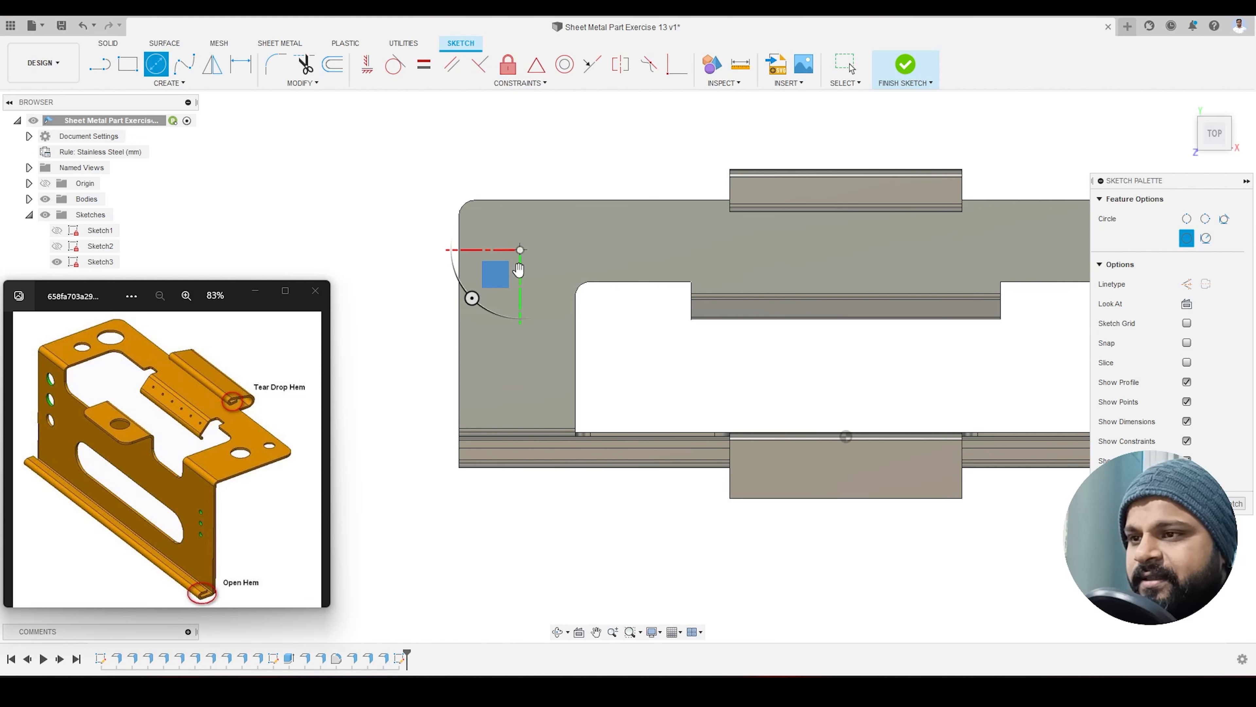
click(520, 249)
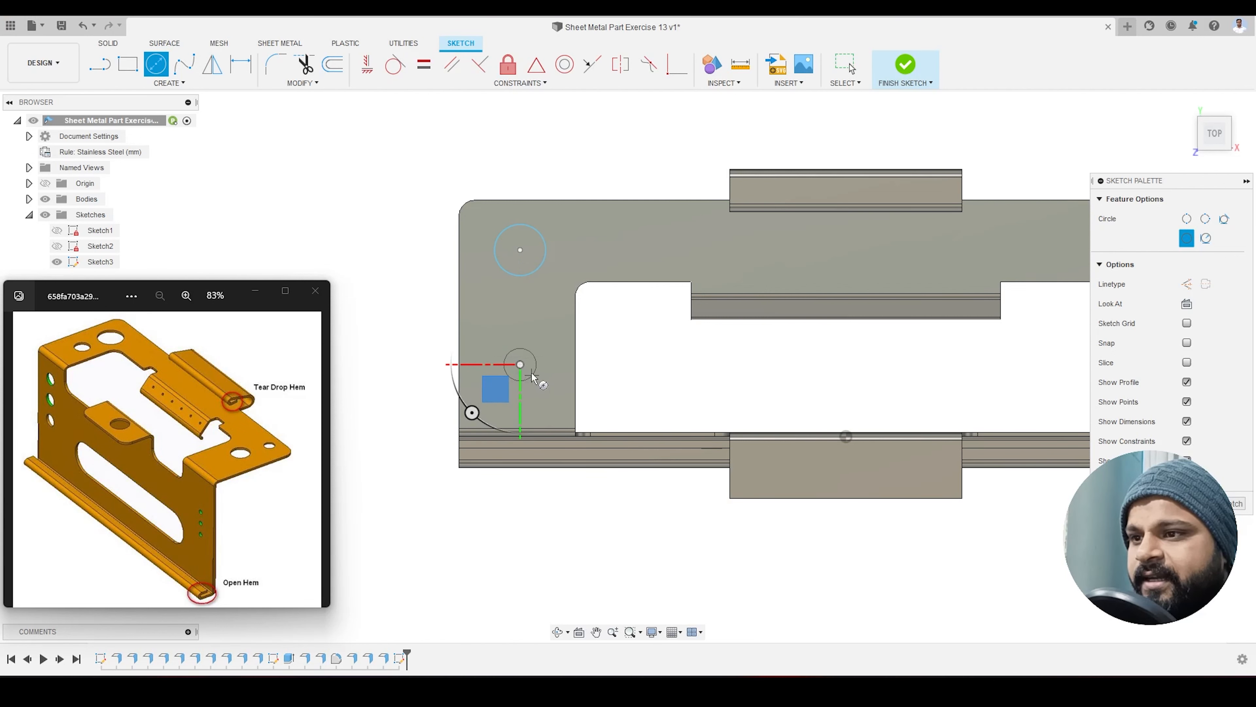
scroll(499, 334, down, 3)
scroll(794, 324, up, 2)
click(883, 369)
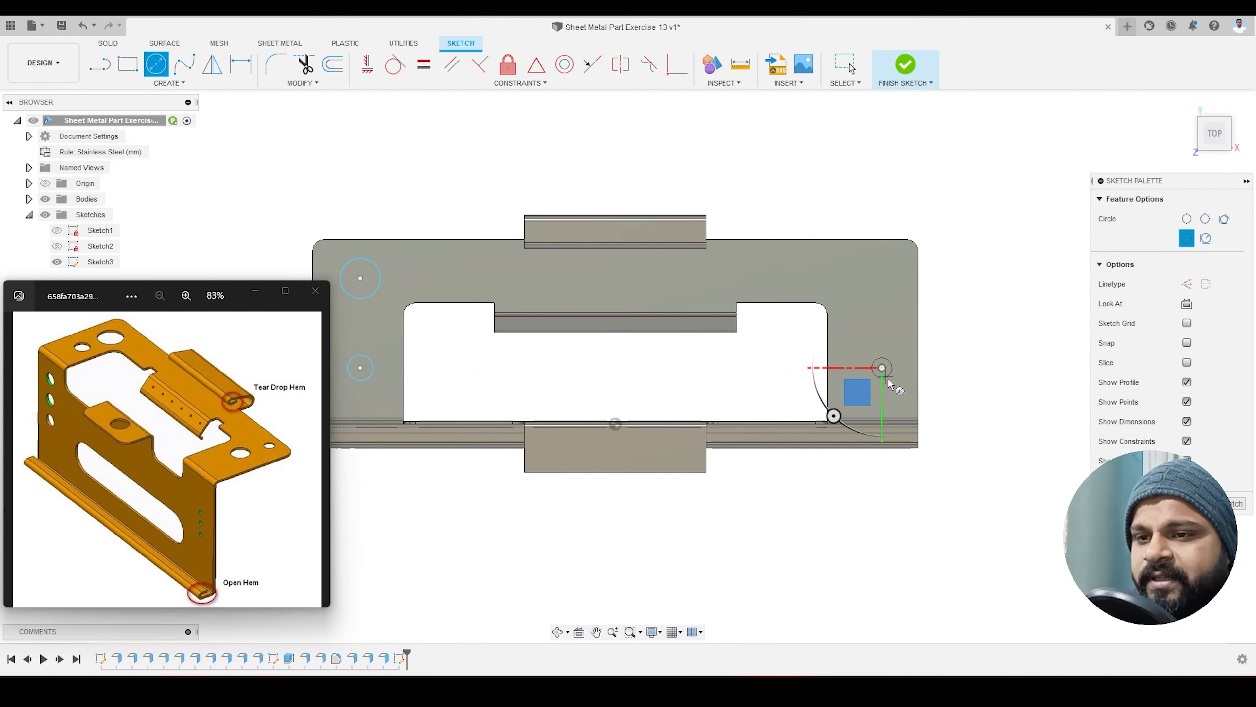
click(896, 391)
click(883, 276)
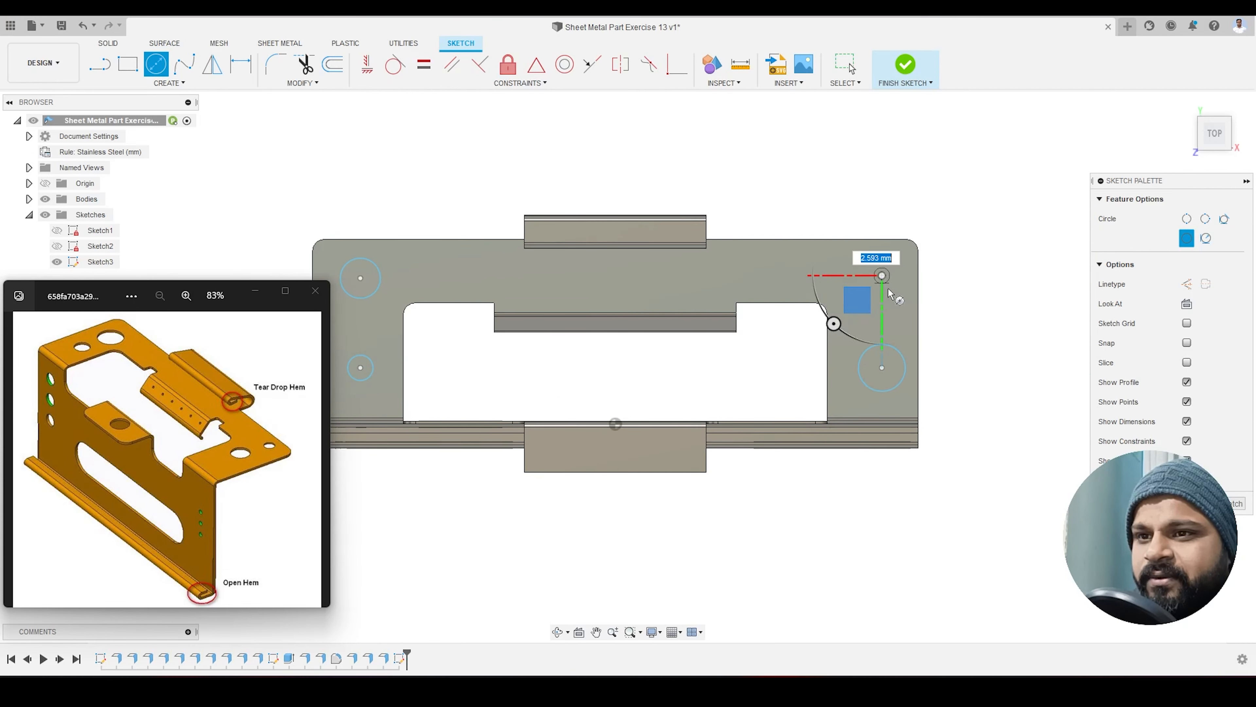
click(890, 291)
key(Escape)
scroll(938, 247, down, 3)
scroll(867, 277, up, 2)
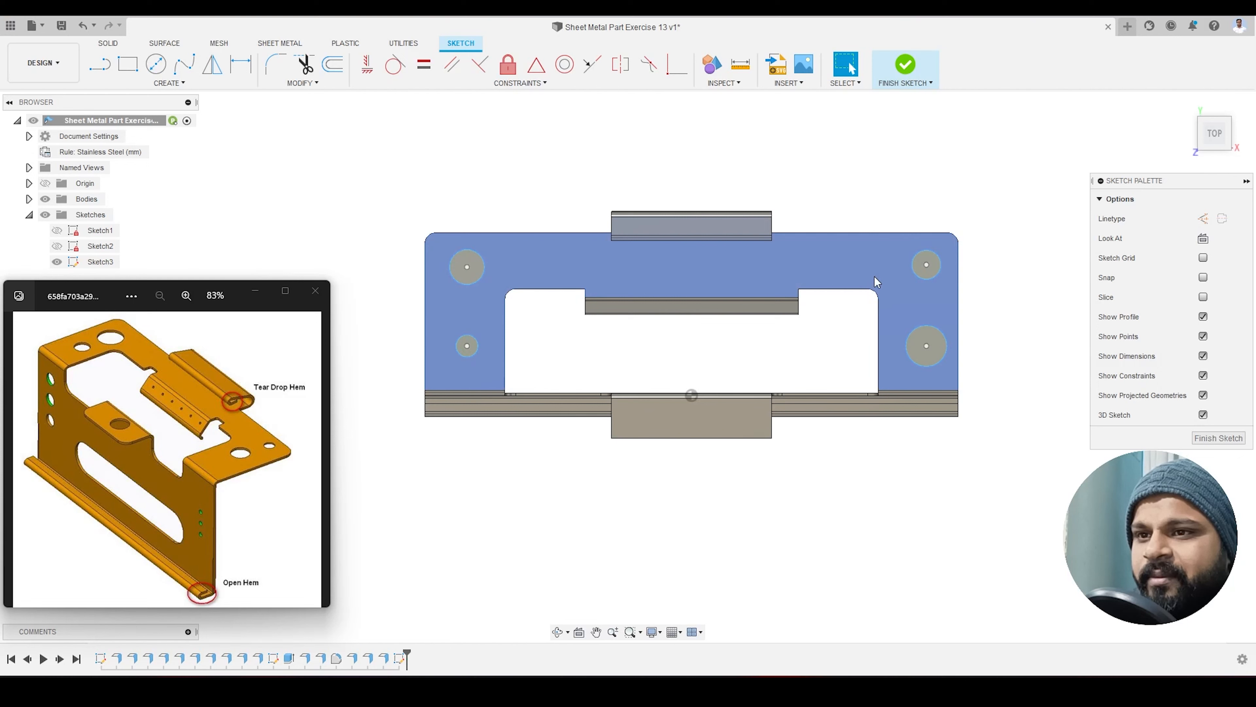
Step: Sketch a small circle on the front tab, with its center aligned to the sketch origin
click(155, 63)
click(675, 410)
scroll(673, 405, up, 4)
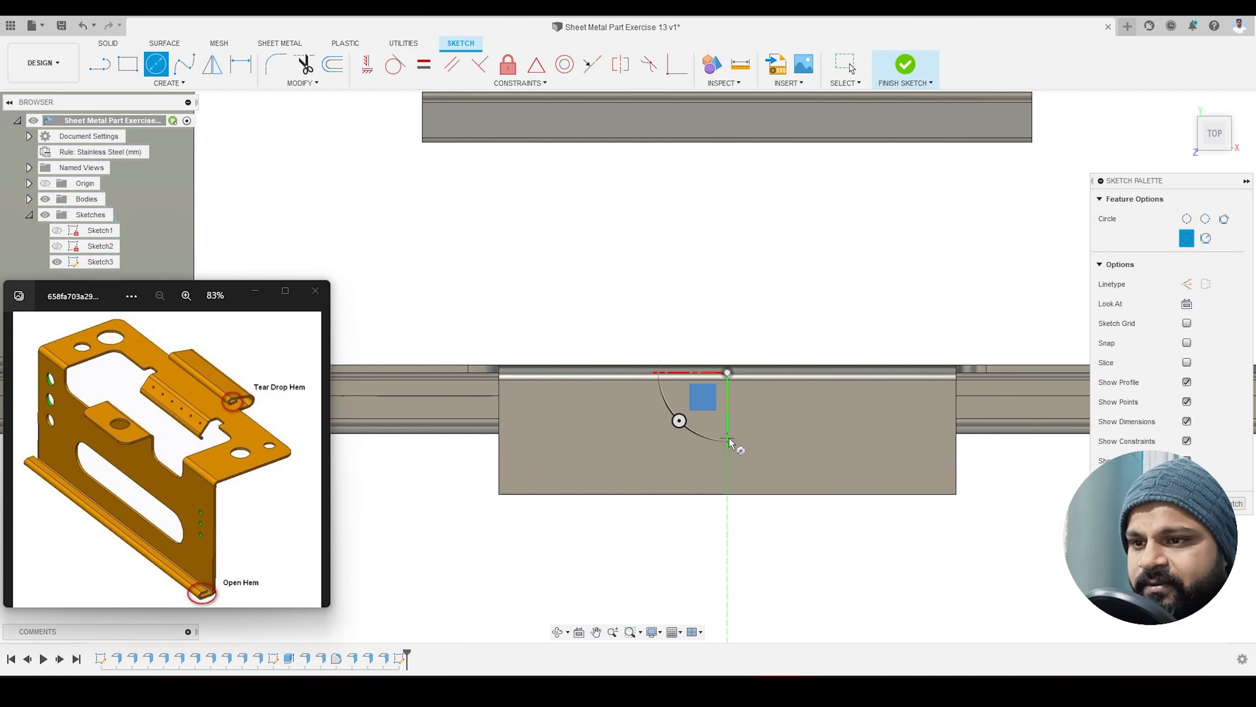
click(728, 439)
click(748, 438)
key(Escape)
scroll(712, 426, down, 3)
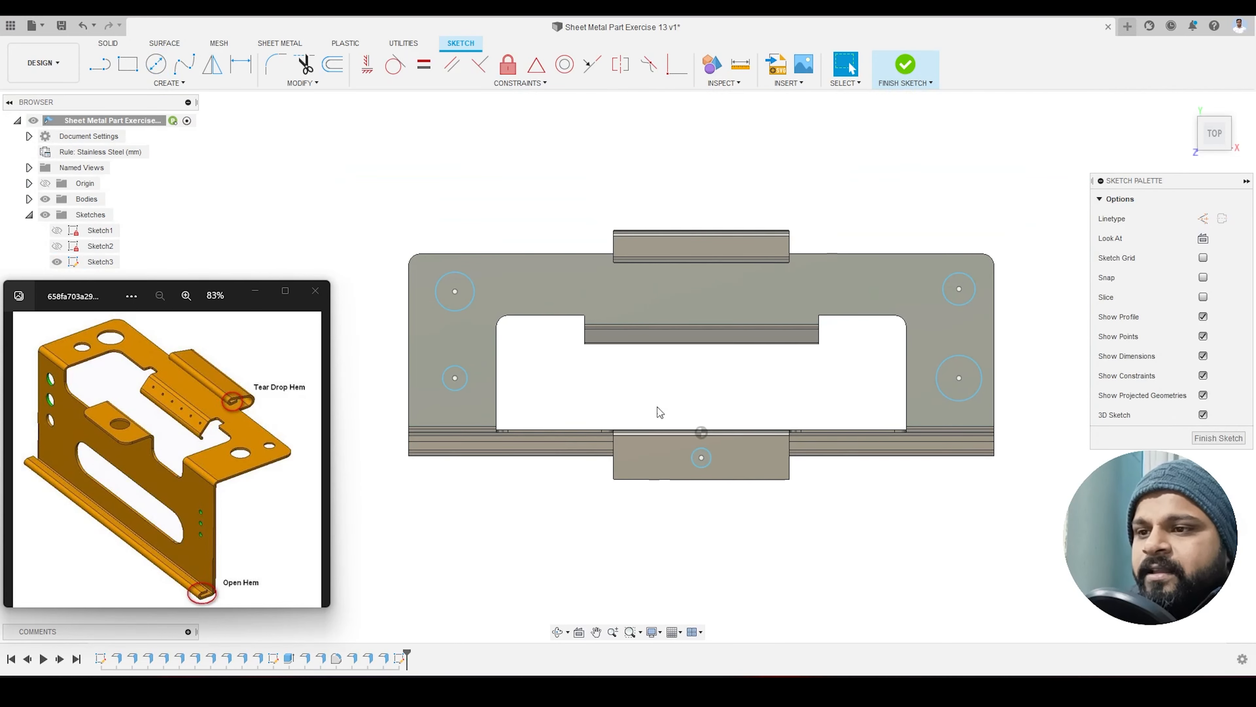
Step: Make the front tab circle and the two smaller top plate circles equal in size
click(460, 391)
ctrl+click(711, 465)
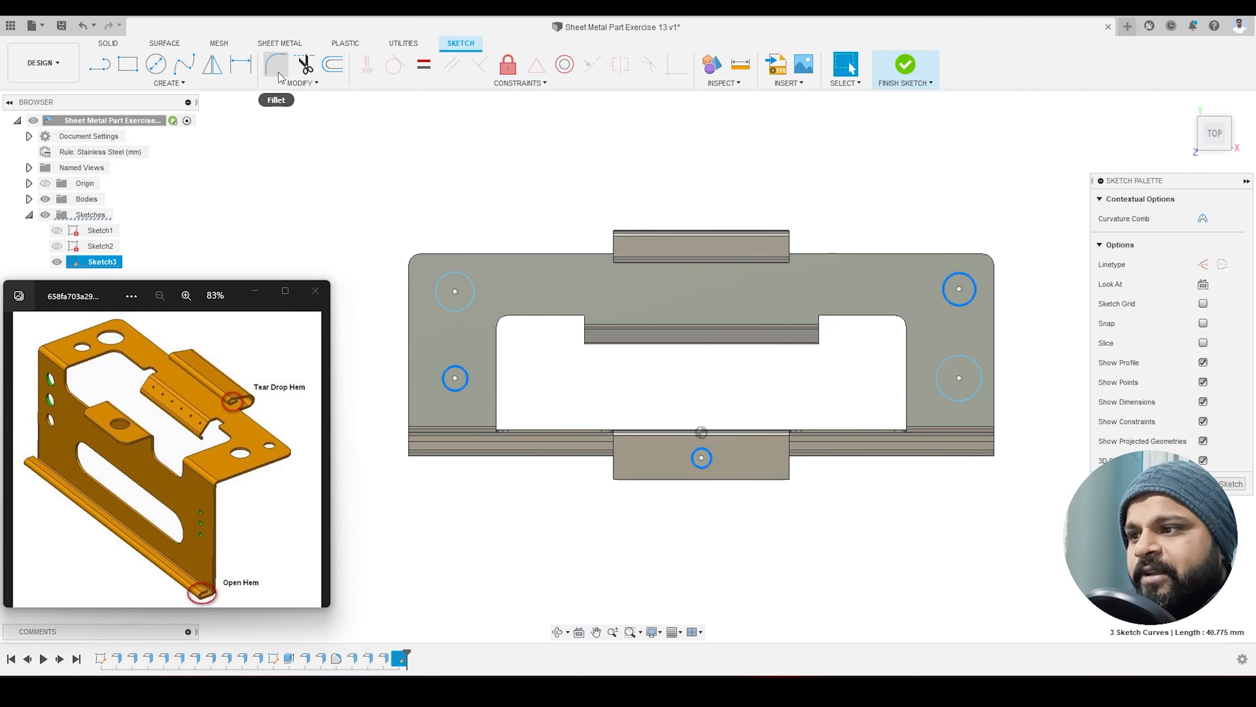
click(425, 74)
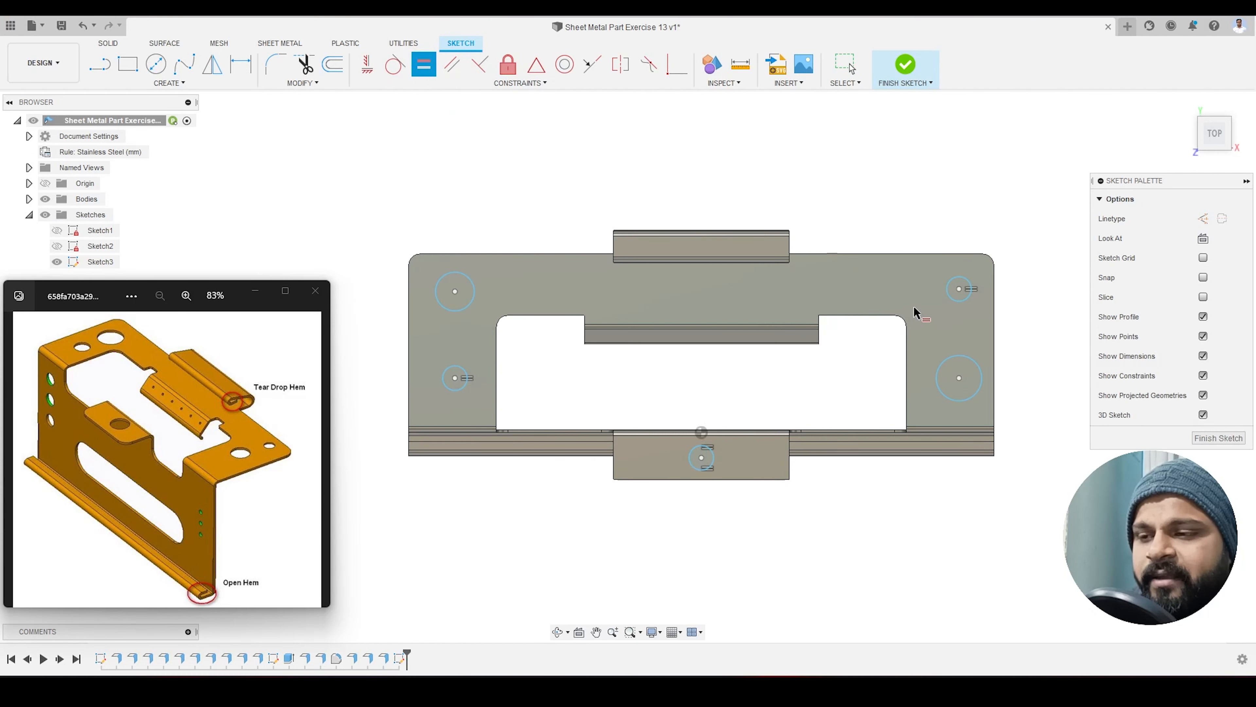
key(Escape)
Step: Apply an equal constraint to the two larger circles on the top plate
click(471, 309)
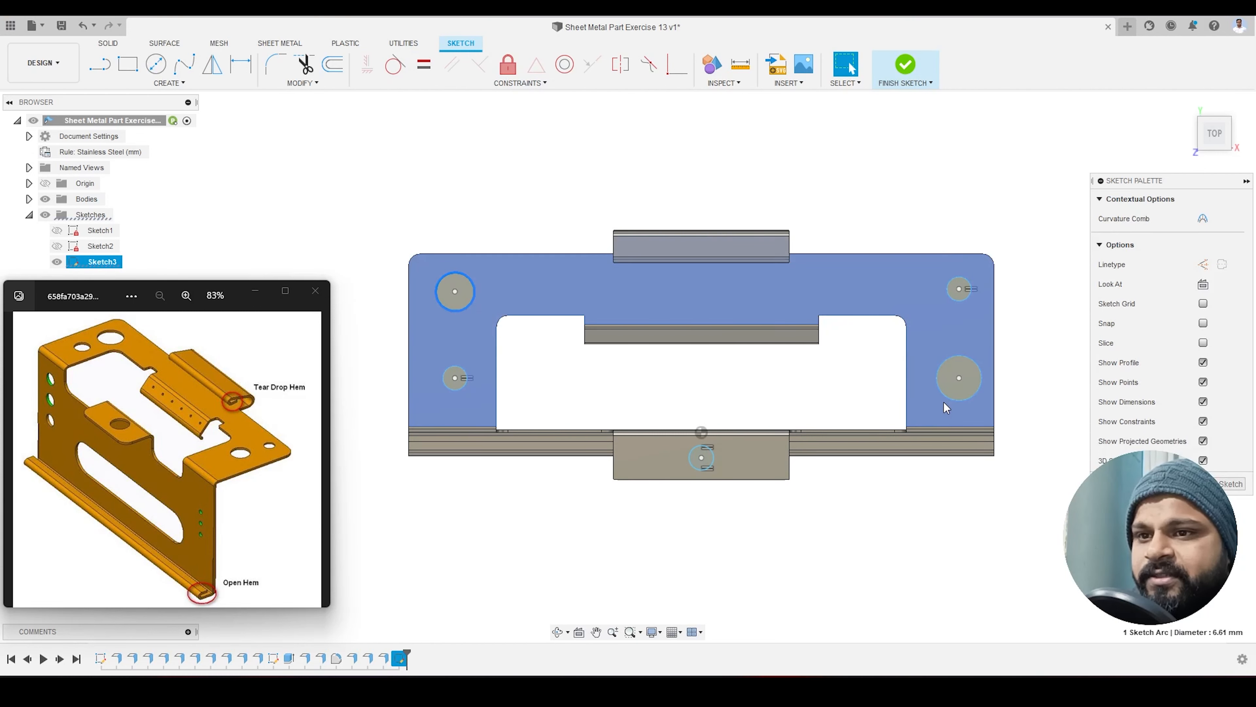
click(424, 63)
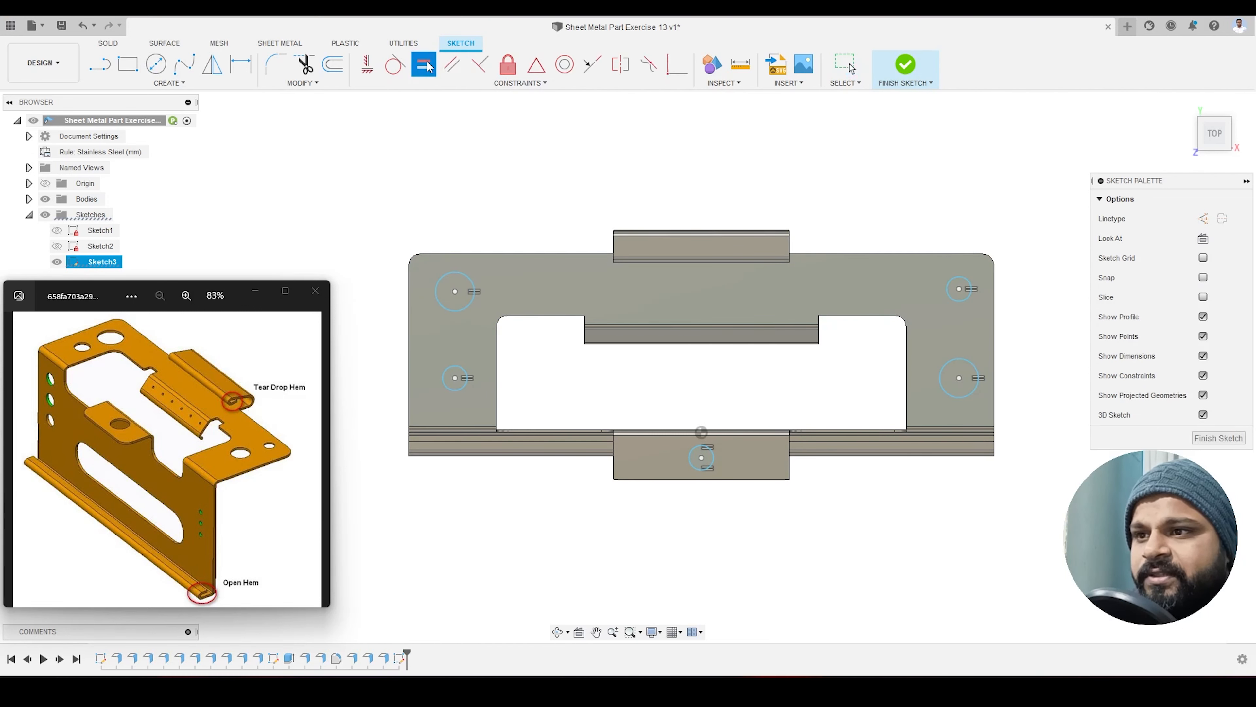
key(Escape)
Step: Vertically align the centers of the two right-side circles on the top plate, and likewise the two left-side circles
click(959, 288)
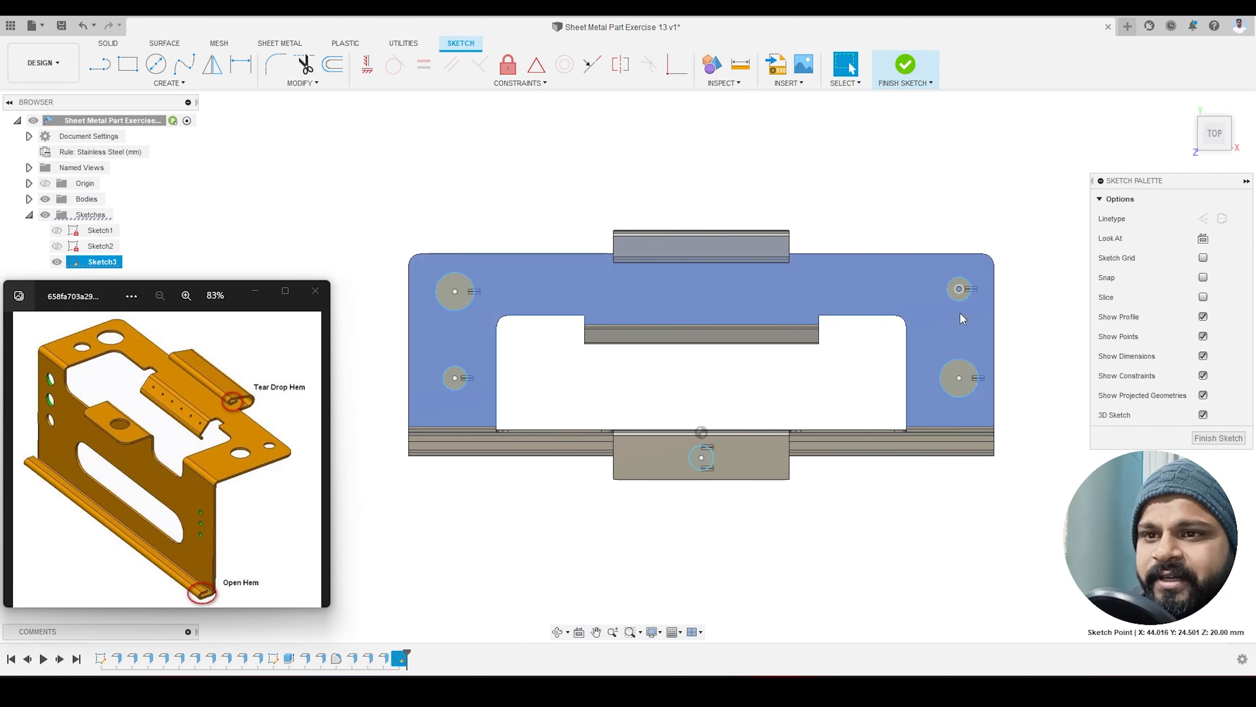
click(960, 378)
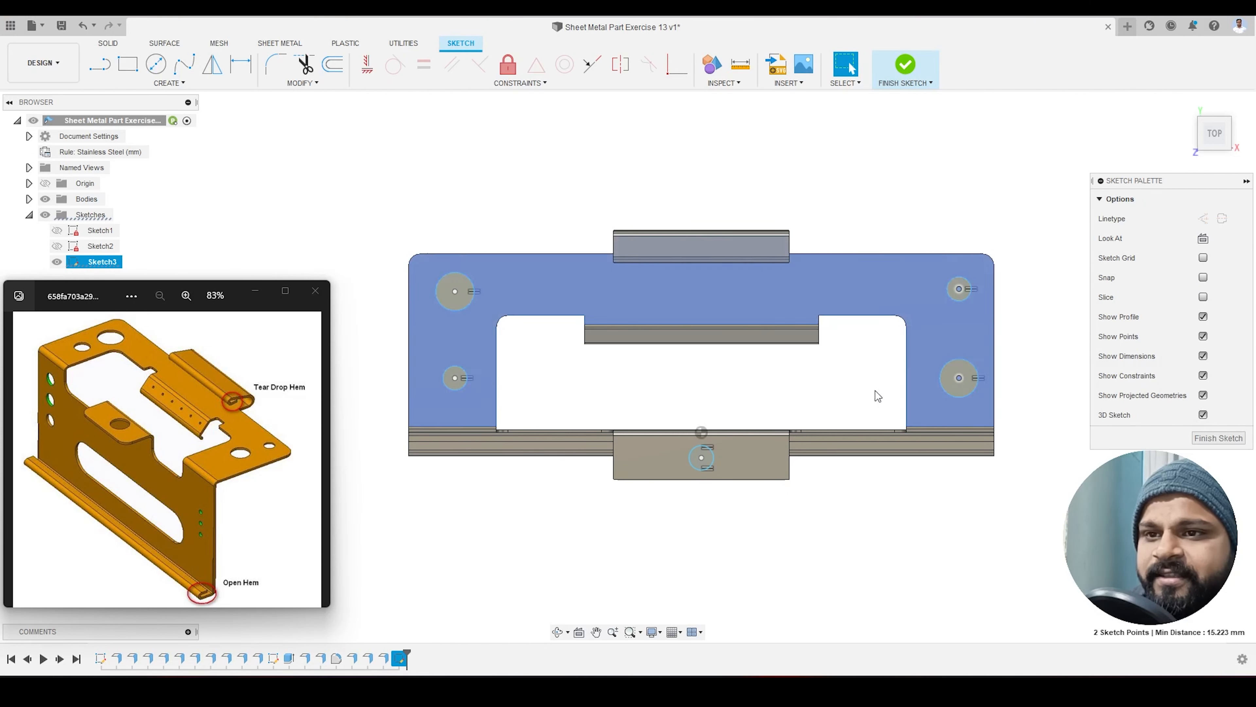
click(366, 69)
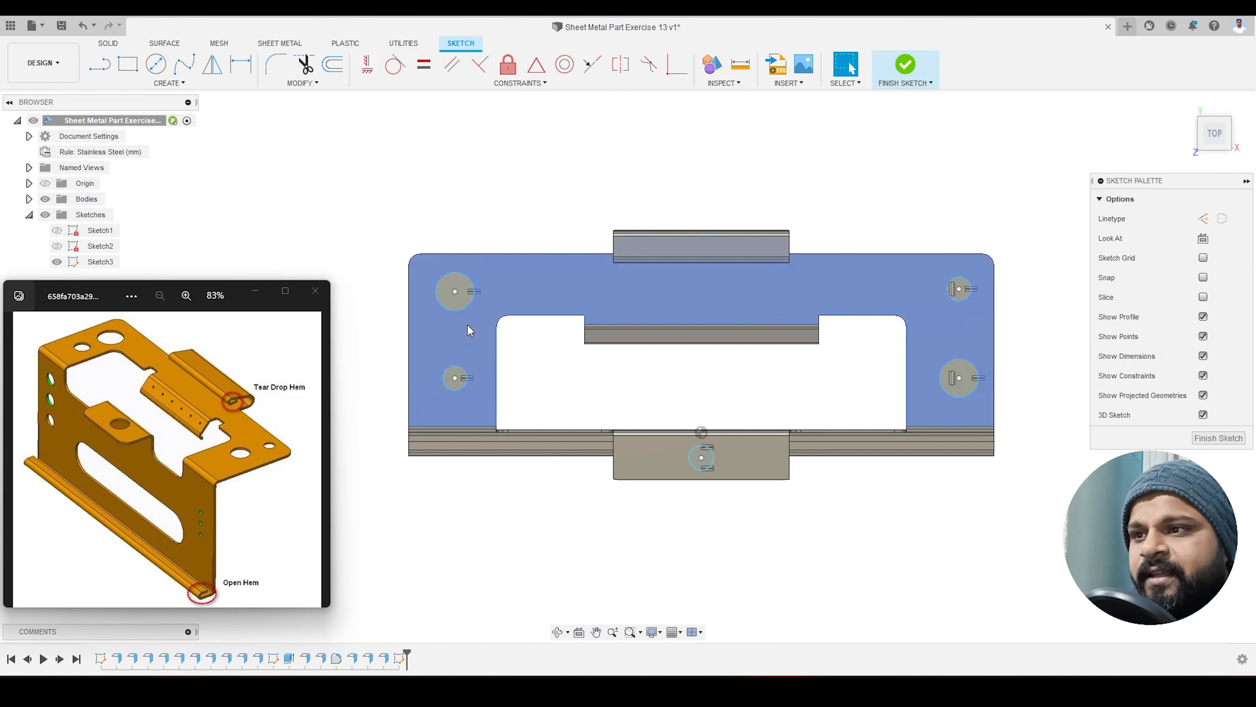
click(456, 378)
click(367, 64)
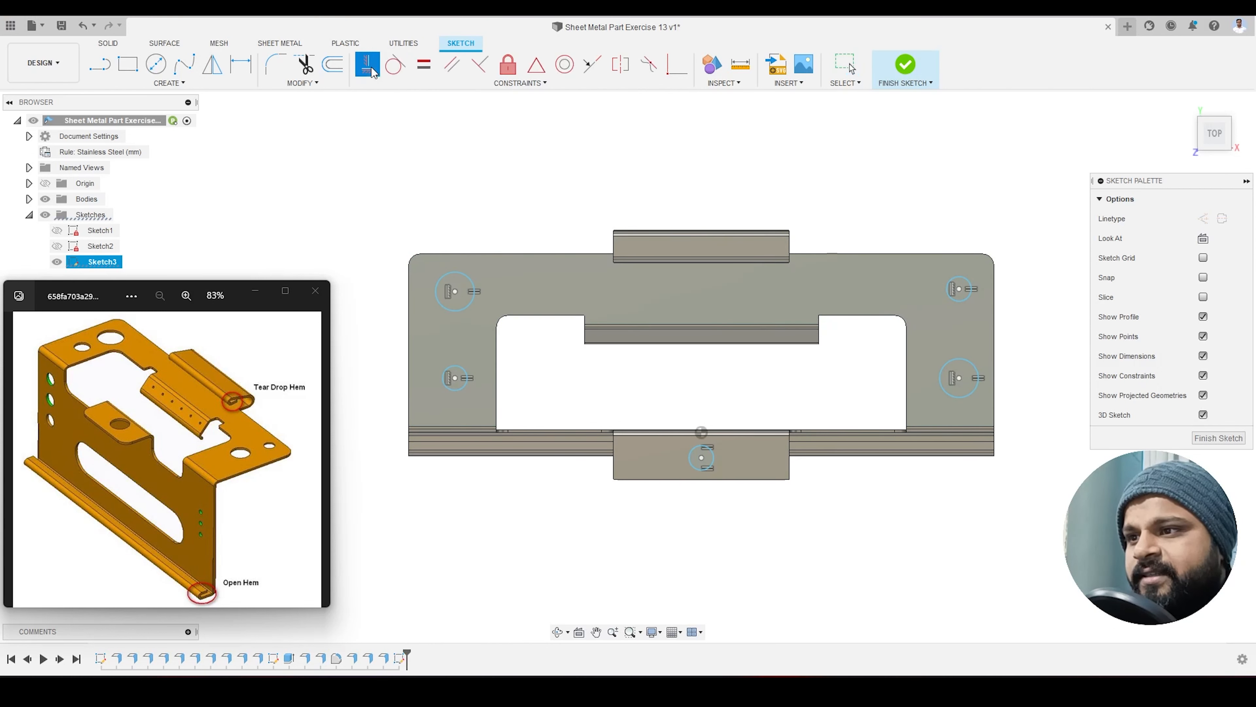
Step: Horizontally align the centers of the two rear circles on the top plate, and likewise the two front circles
scroll(442, 377, up, 3)
scroll(441, 376, down, 3)
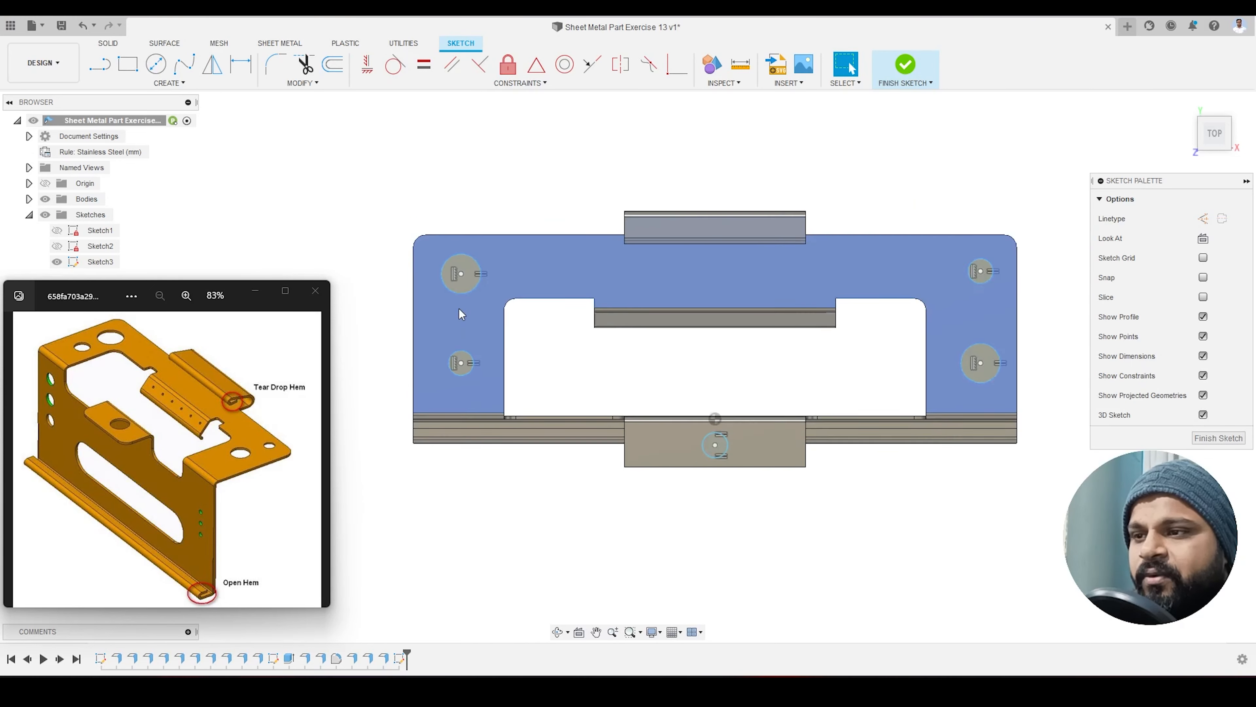
click(439, 272)
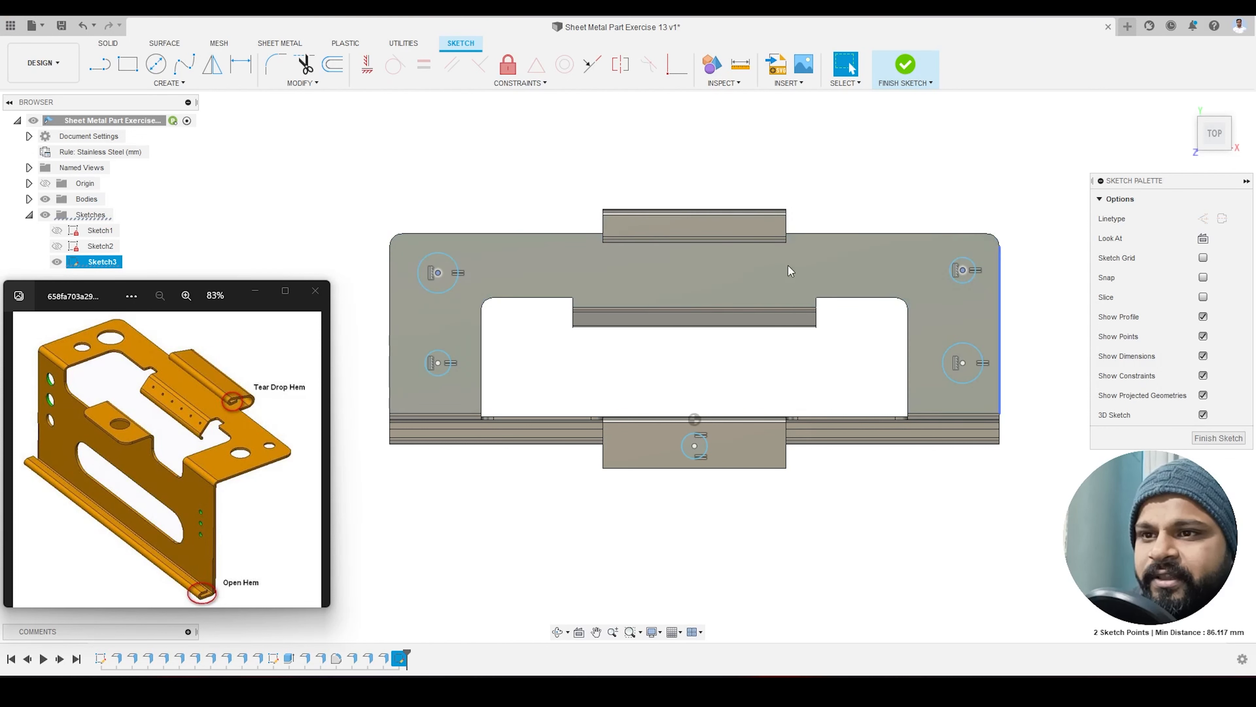
click(370, 72)
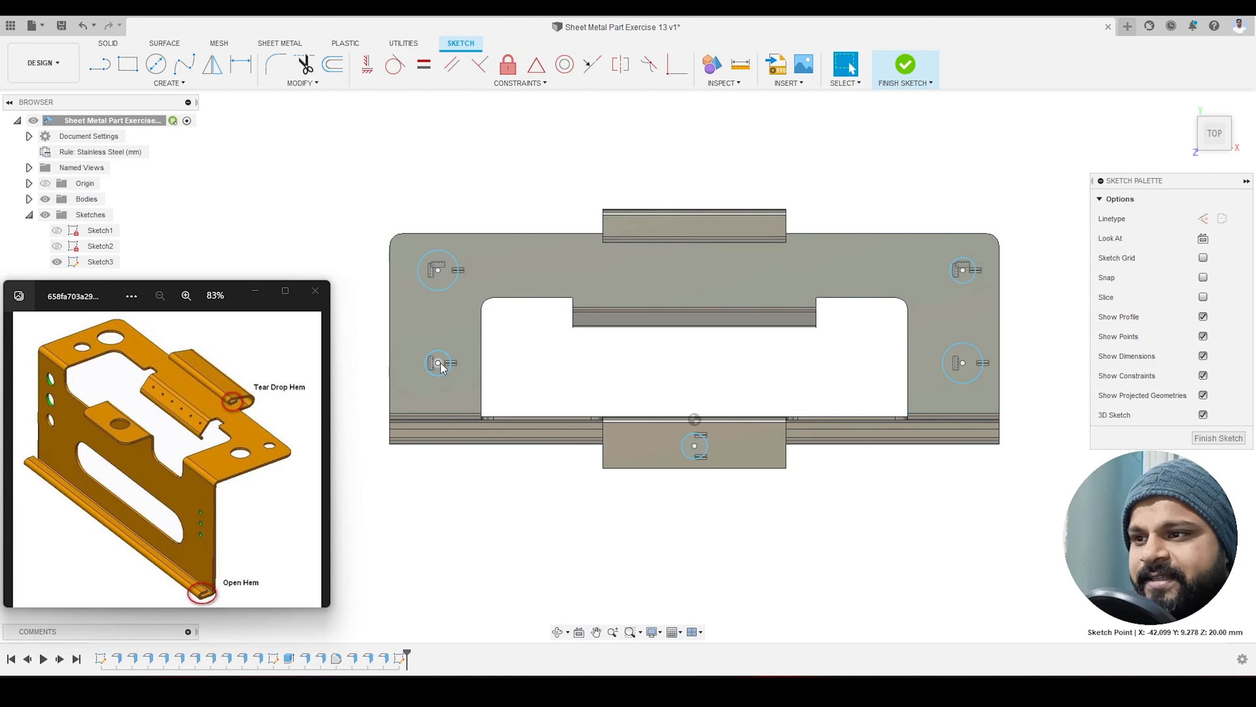
click(438, 363)
click(963, 363)
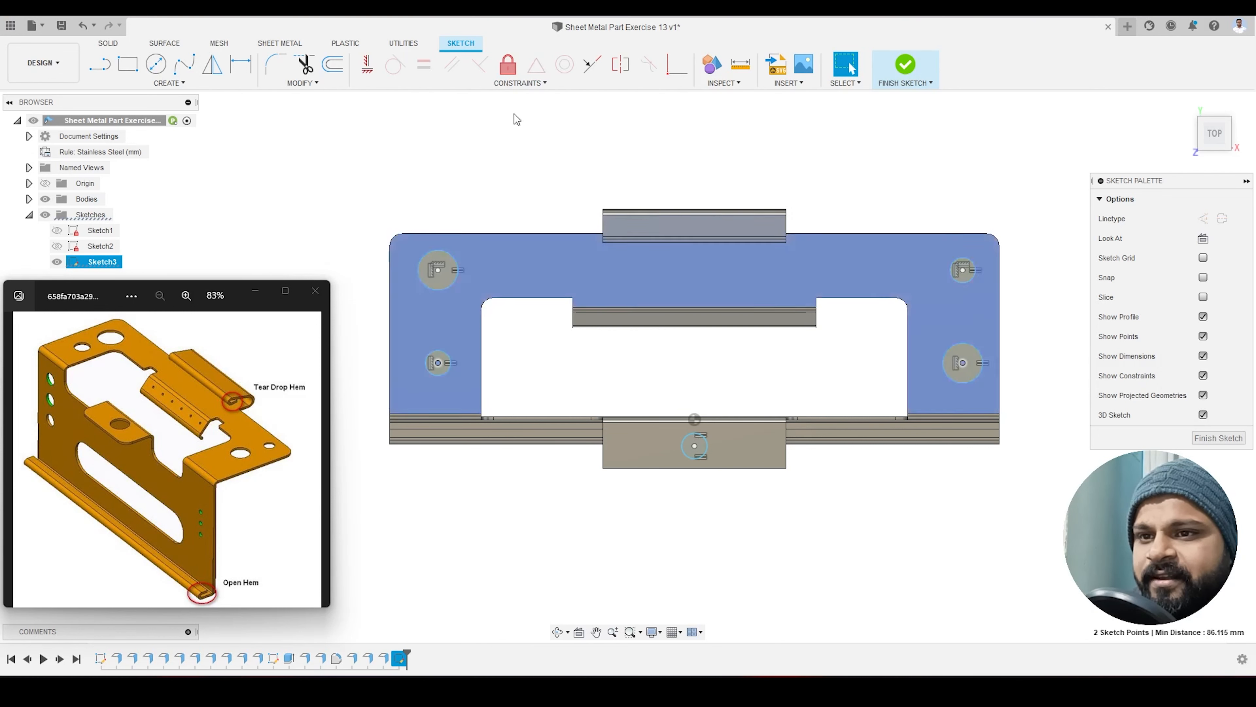
click(367, 64)
key(Escape)
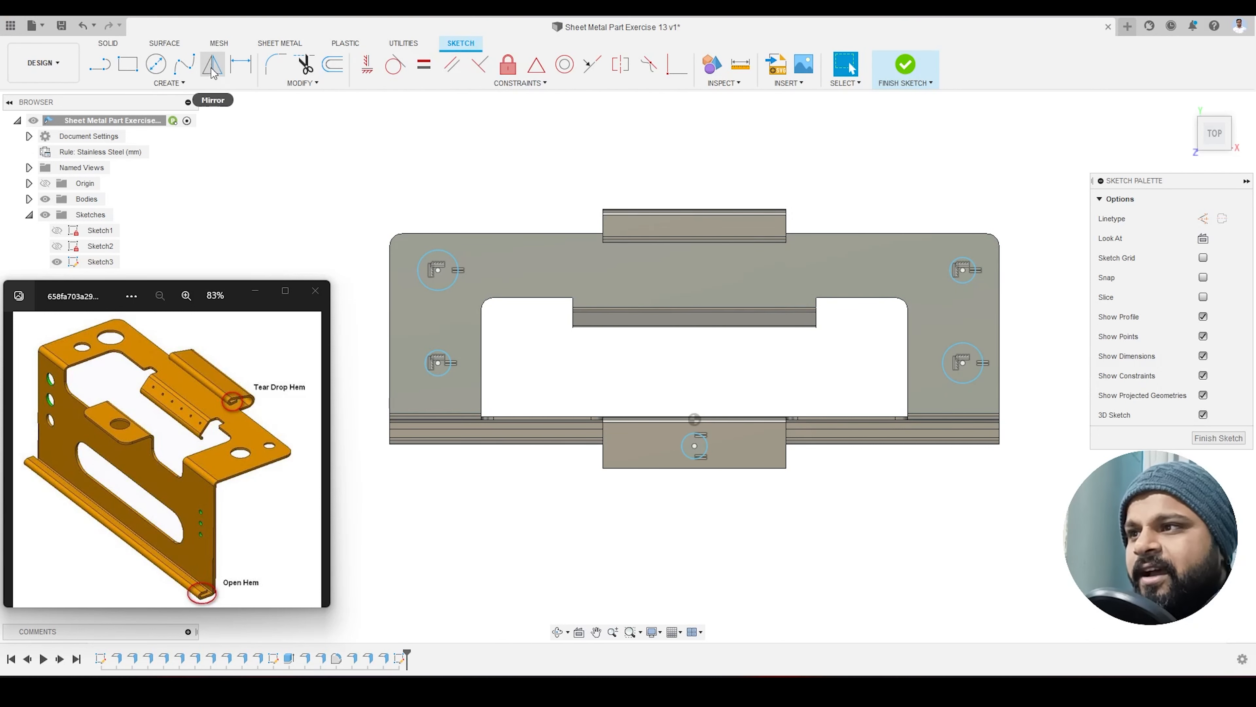
Step: Dimension the rear-right circle's center 6 mm from the top plate's right edge
click(1000, 288)
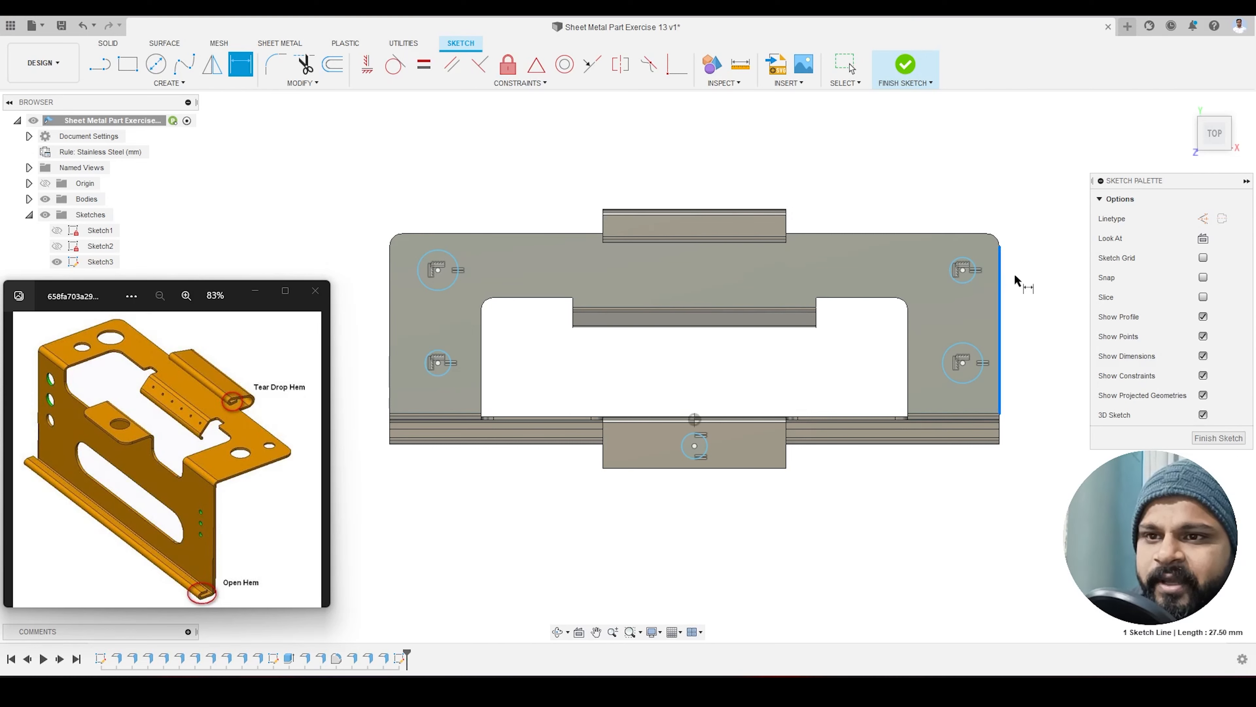
scroll(1012, 277, up, 3)
click(922, 272)
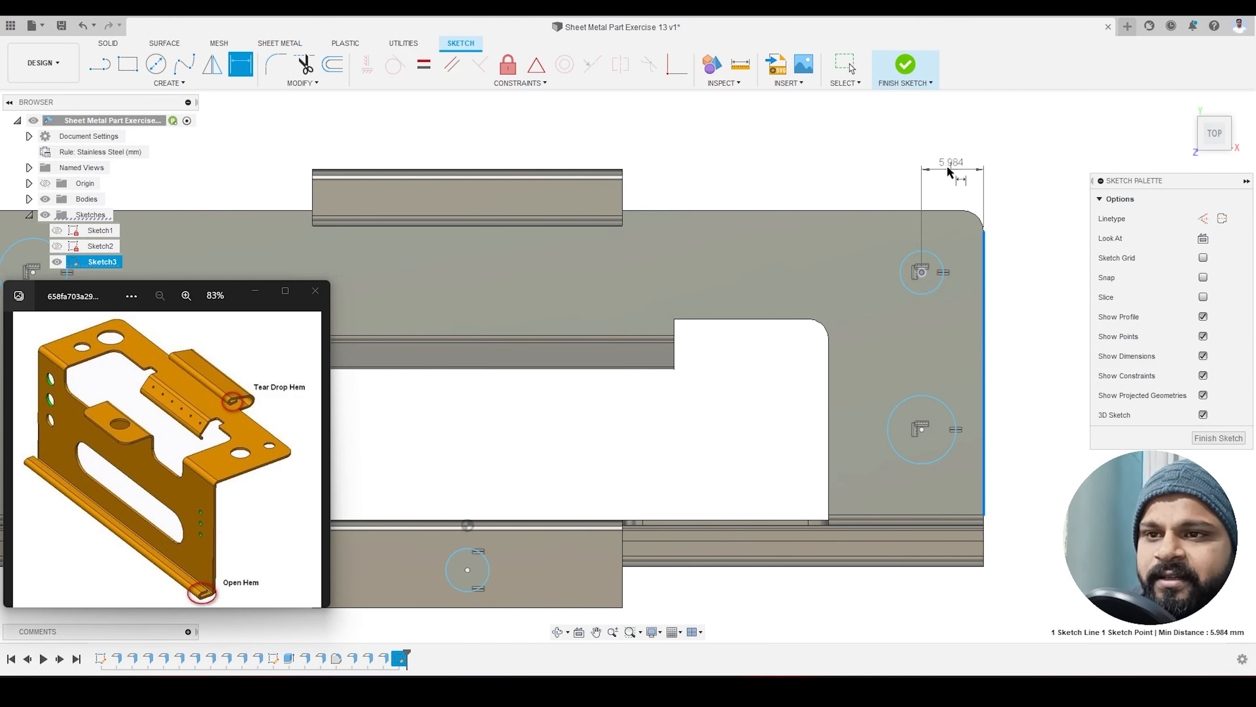
click(946, 168)
text(6)
key(Return)
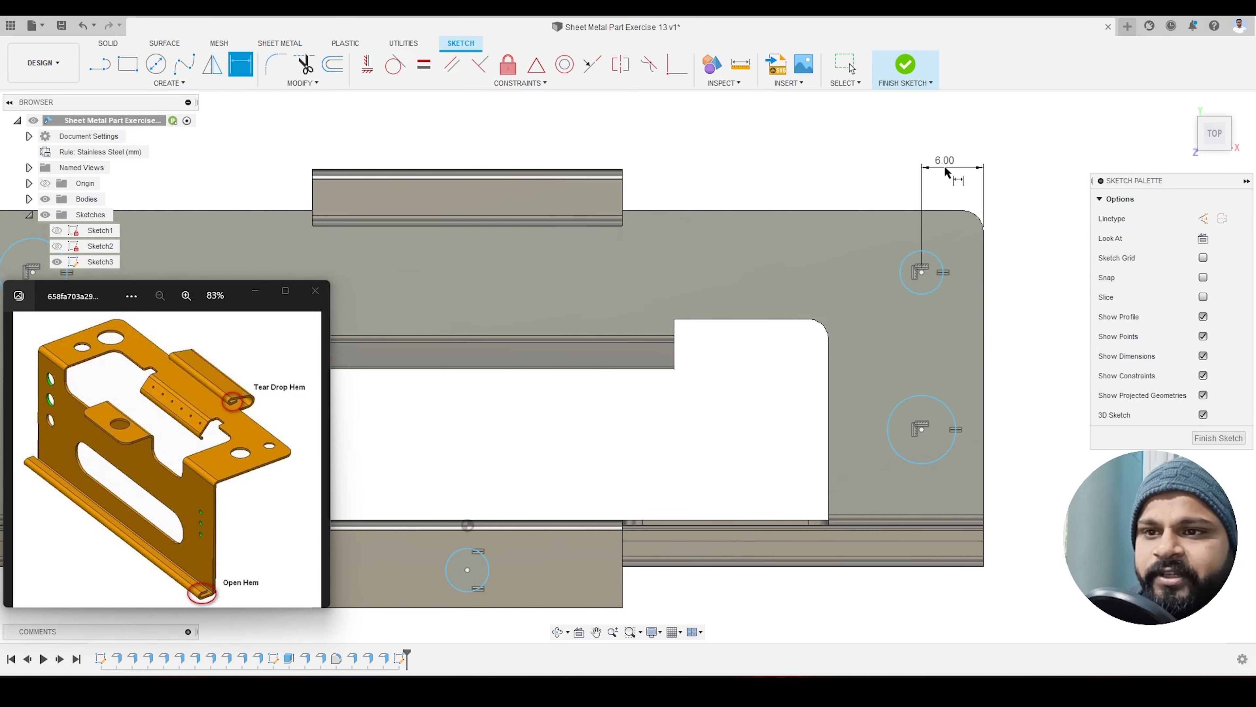
key(Escape)
Step: Set the rear-right circle's offset from the plate's right edge to 7 mm
double_click(953, 162)
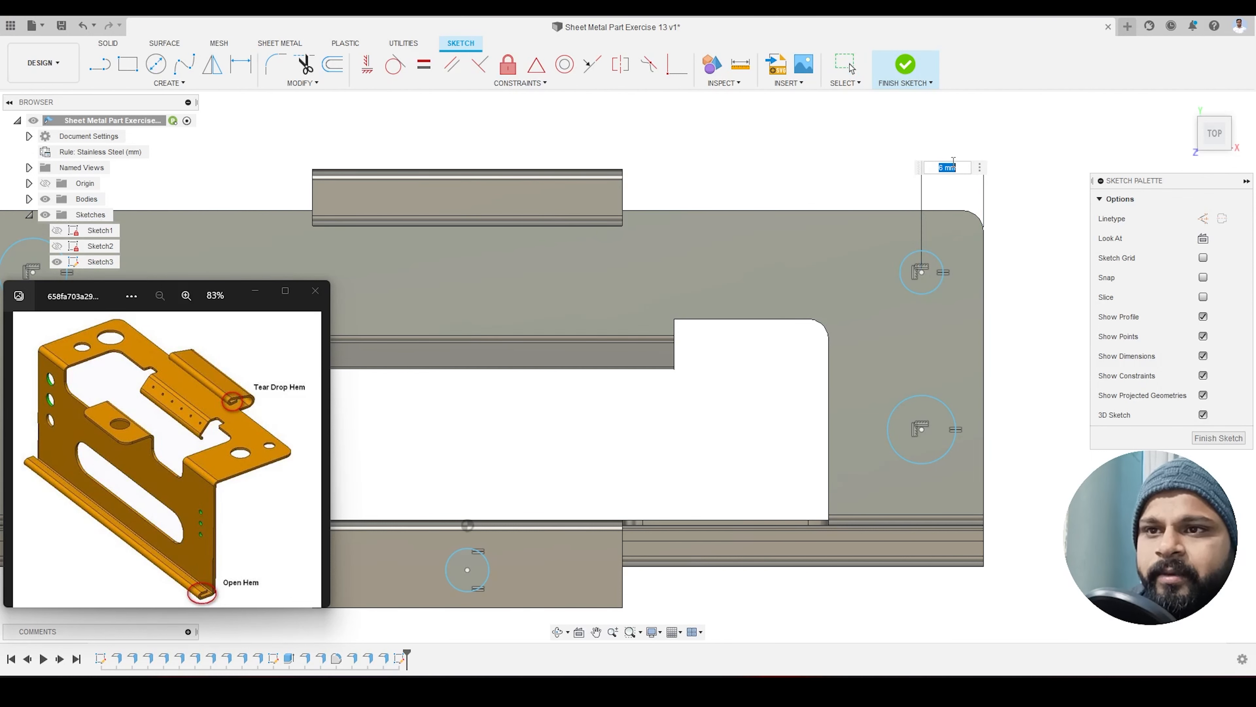
text(7)
key(Return)
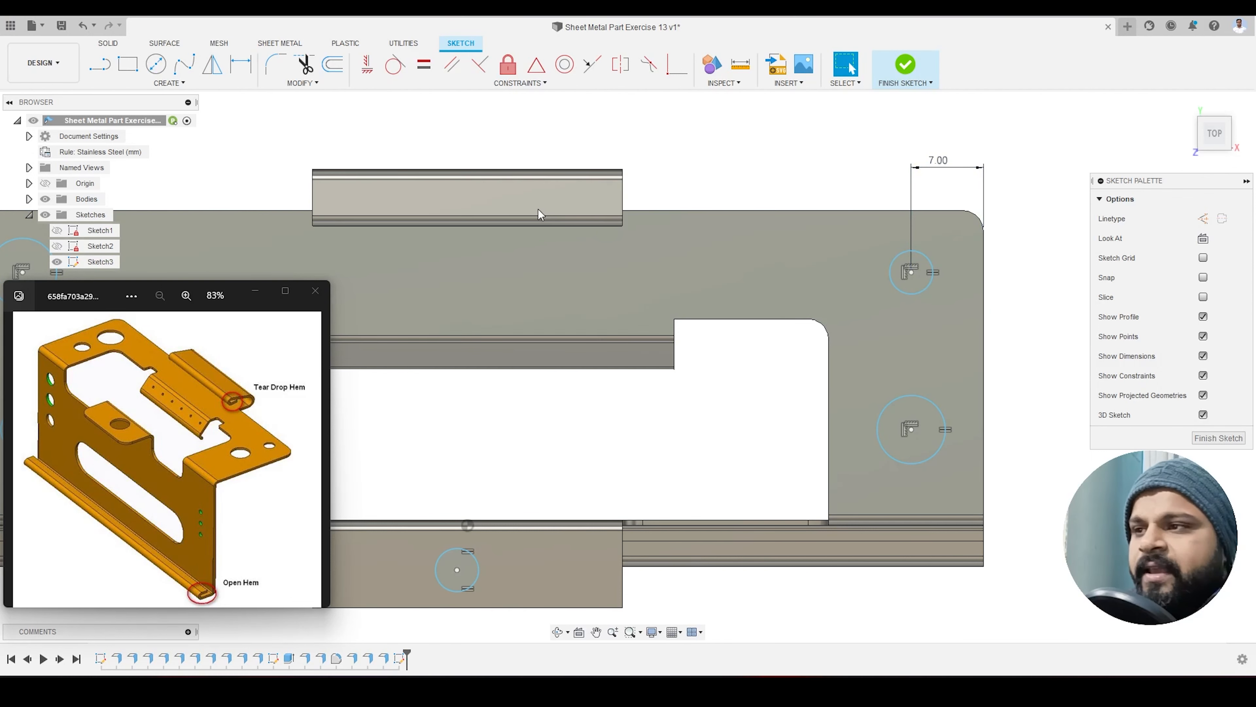
Step: Dimension the rear-right circle's center 6 mm from the top plate's rear edge
click(237, 60)
click(923, 212)
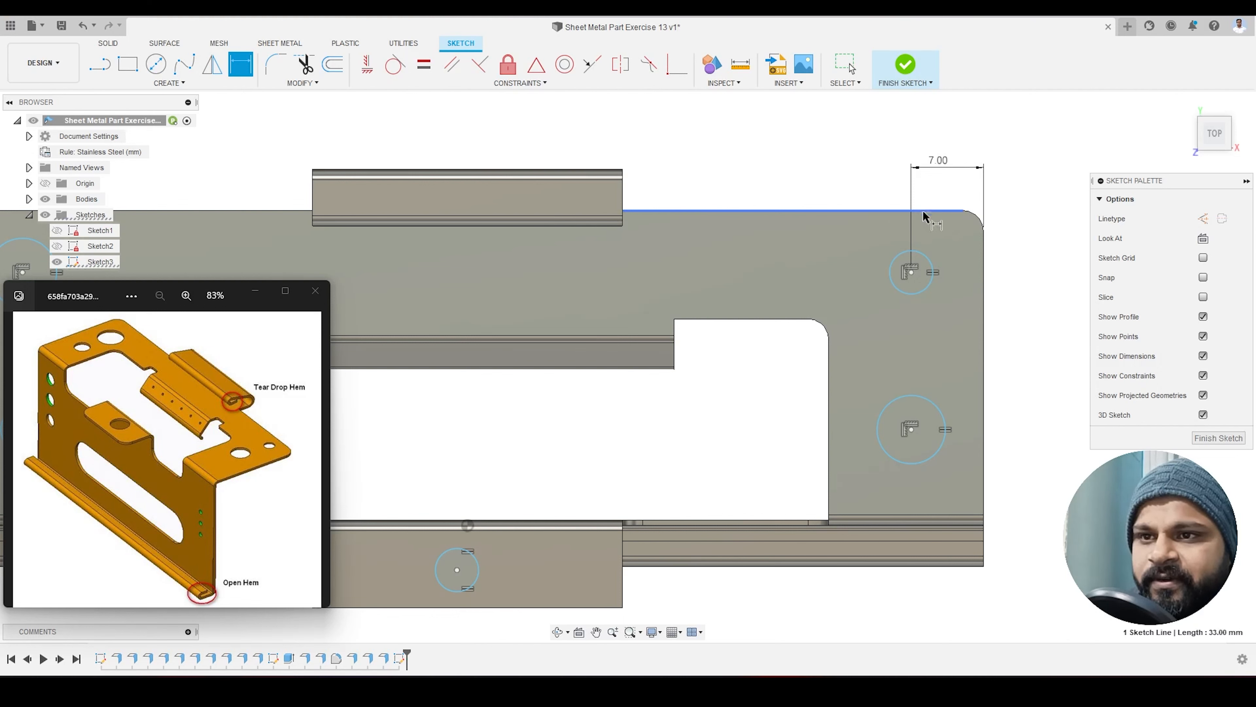
click(911, 272)
click(1035, 267)
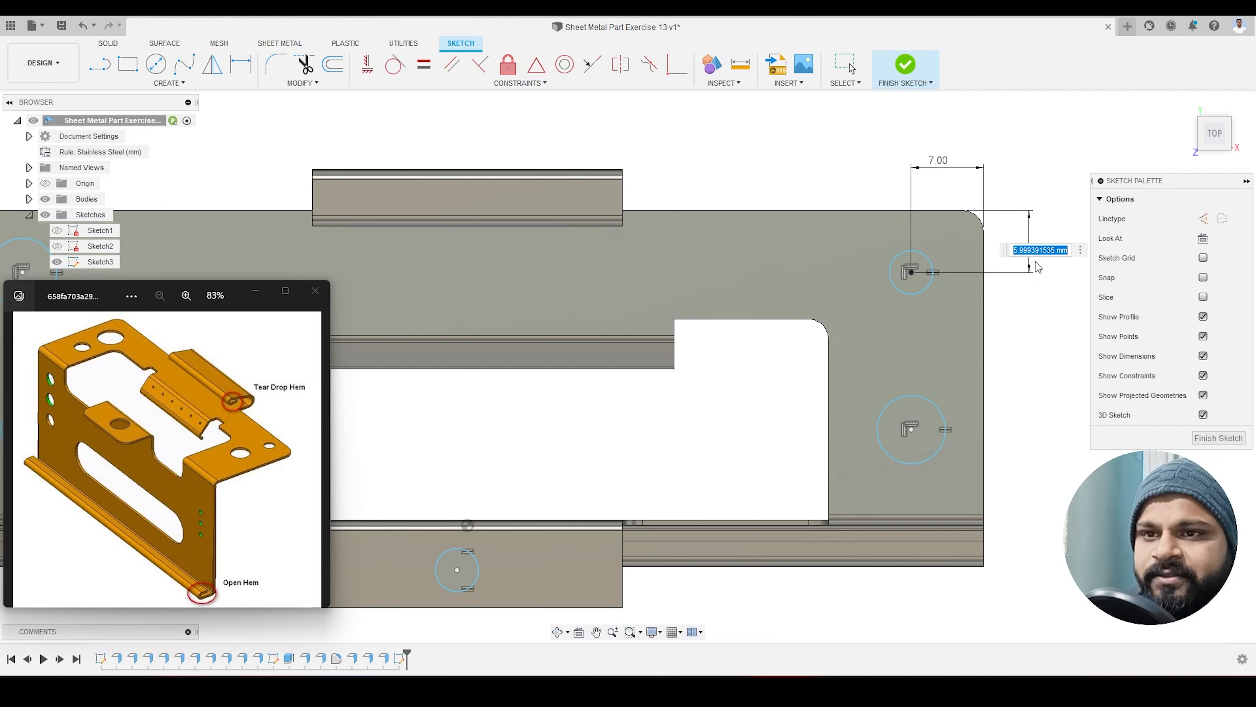
Step: Dimension the spacing between the centers of the two right-side circles as 15 mm
click(911, 272)
click(912, 430)
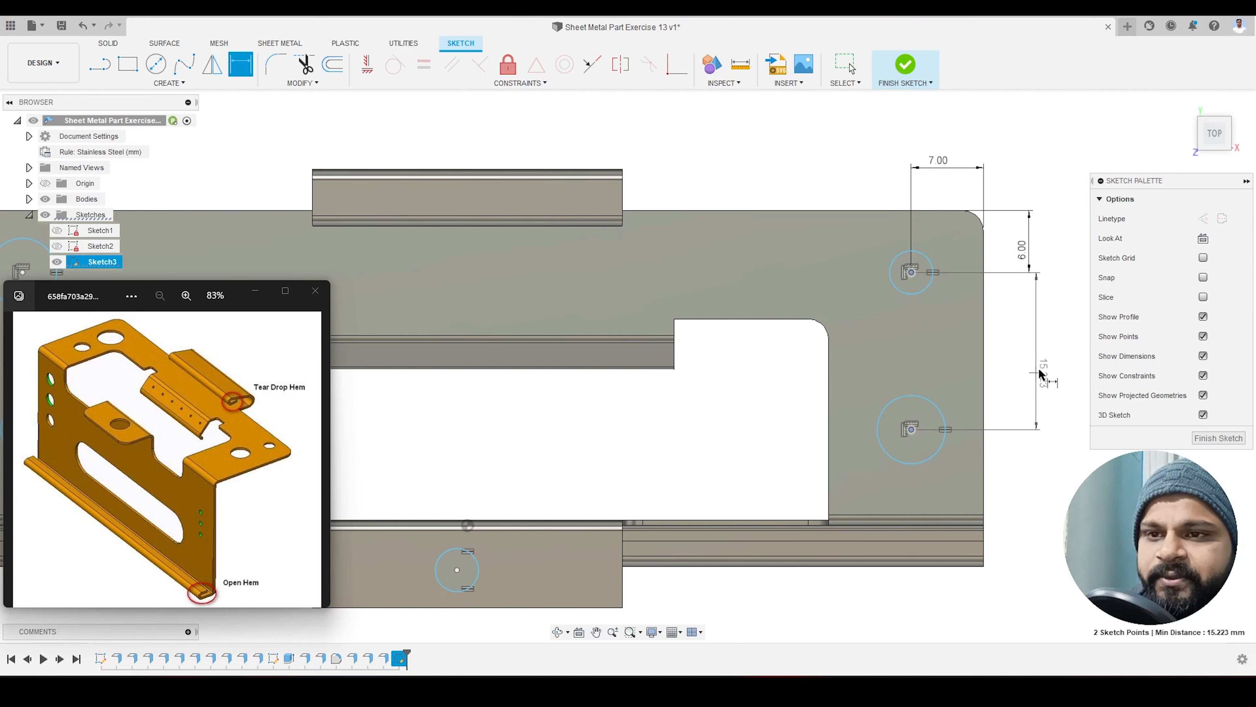
click(1042, 371)
text(15)
key(Return)
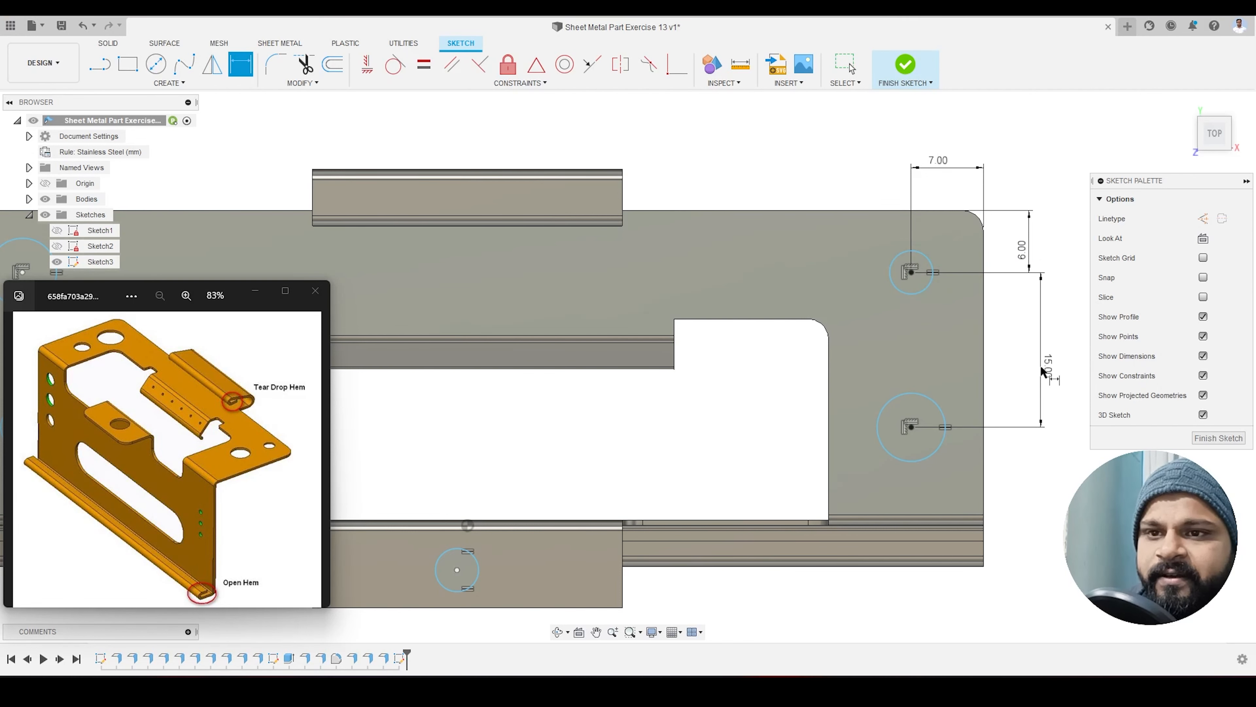
Step: Dimension the rear-left circle's center 7 mm from the top plate's left edge
scroll(1032, 312, down, 5)
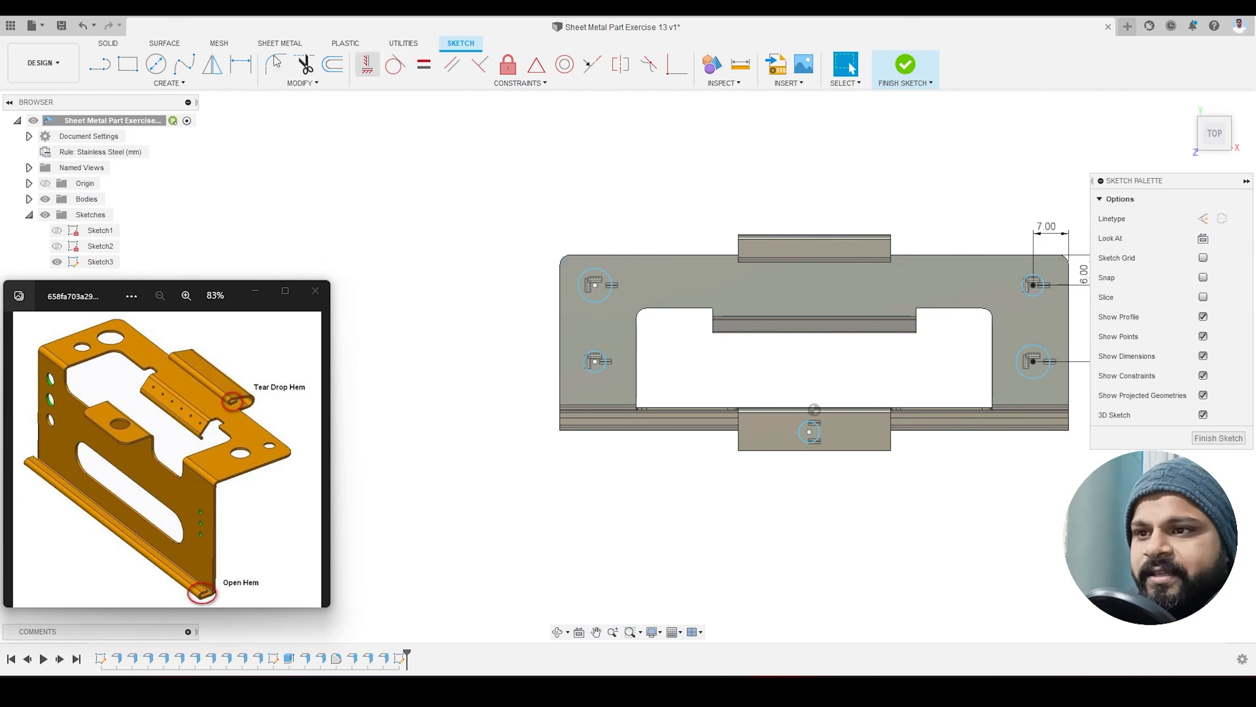
click(241, 64)
click(562, 287)
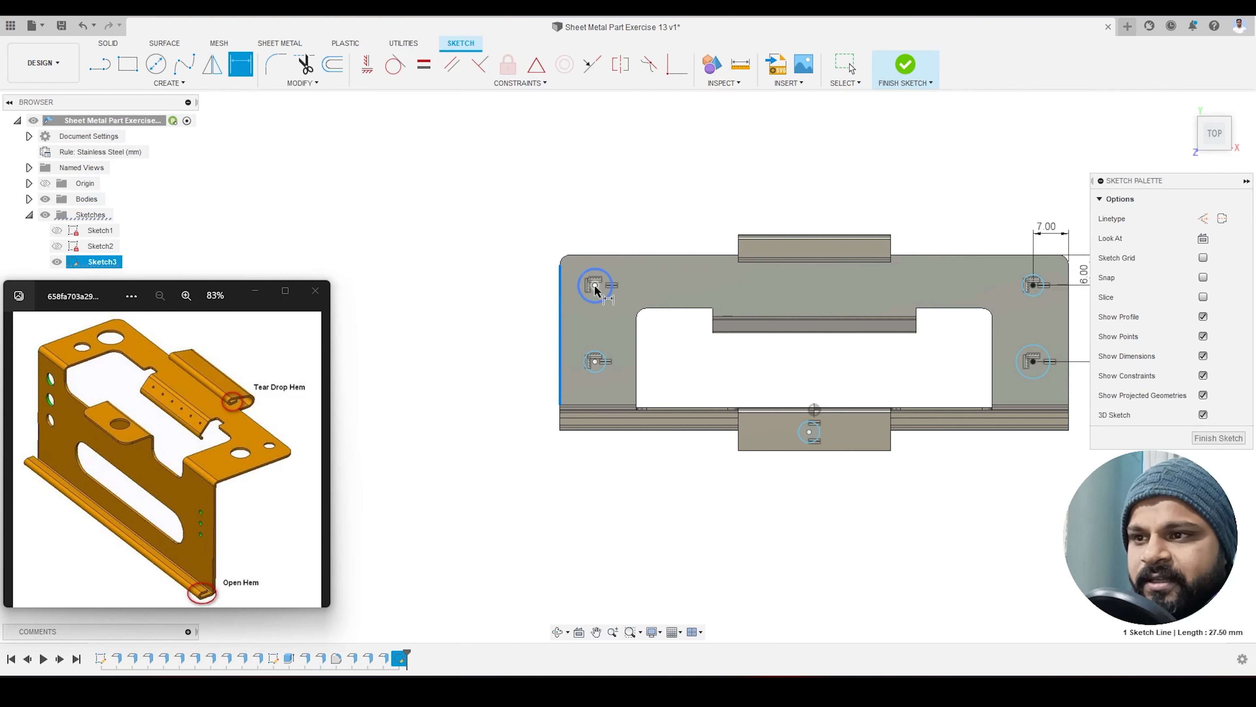
click(595, 284)
click(579, 229)
text(7)
key(Return)
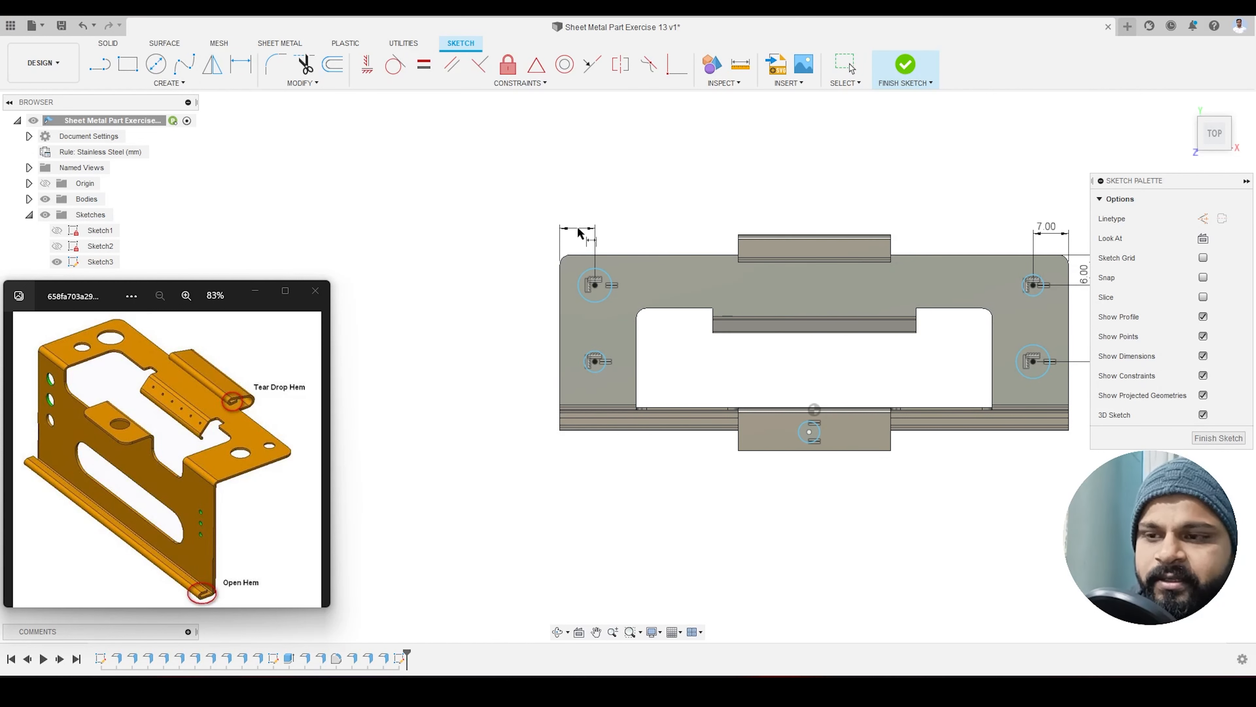
key(Escape)
scroll(447, 306, down, 1)
click(509, 349)
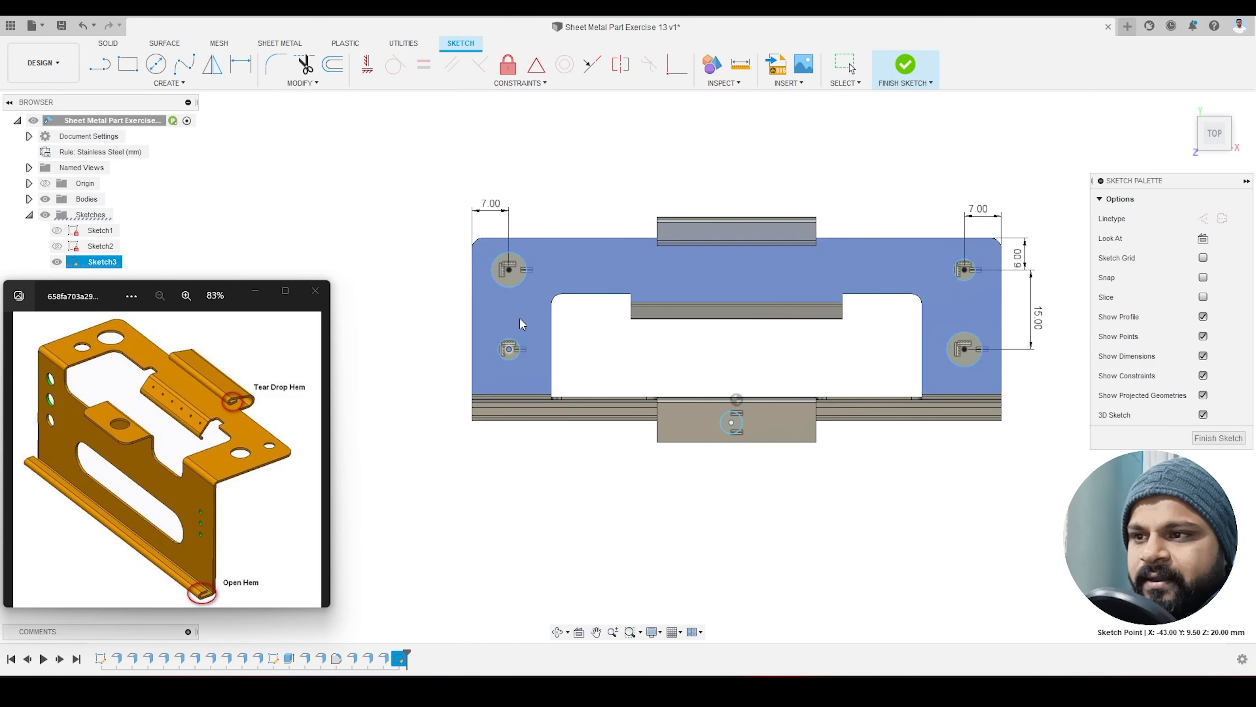
click(584, 317)
scroll(589, 317, down, 1)
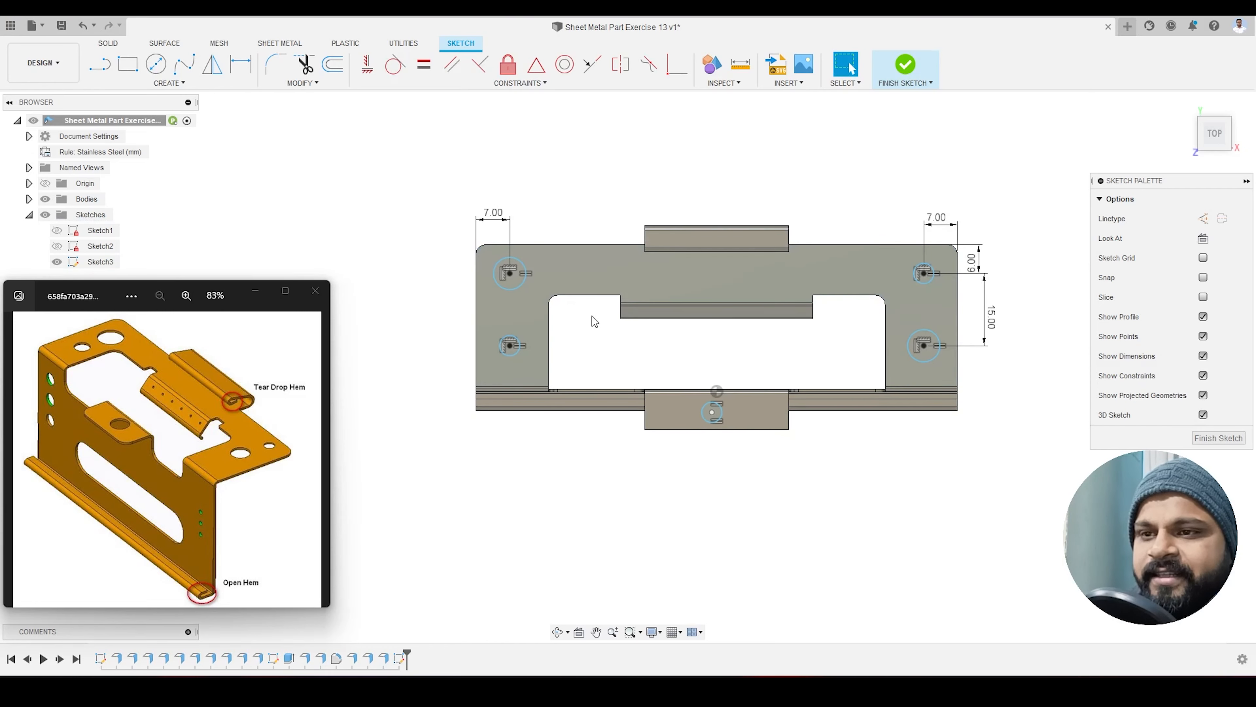
Step: Dimension the rear-left circle's diameter as 7 mm
scroll(592, 316, up, 2)
click(247, 68)
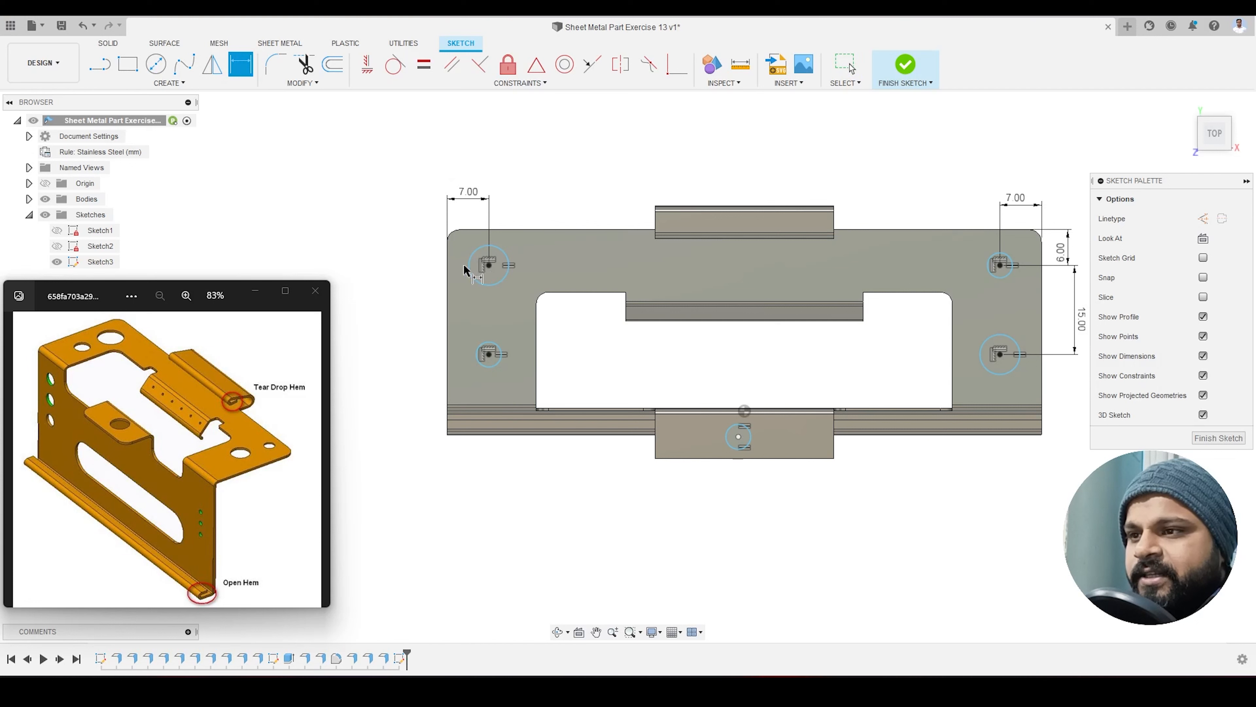
click(475, 252)
click(405, 227)
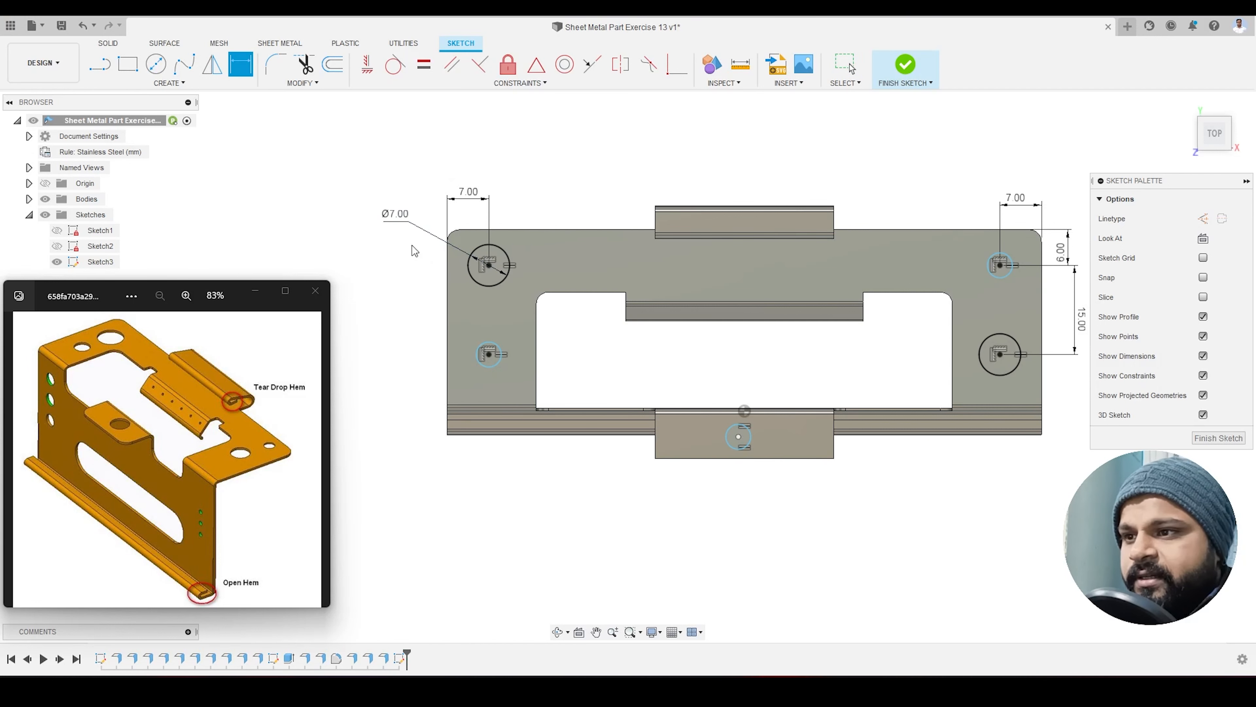
Step: Set the rear-left circle's diameter to 8 mm
click(403, 218)
key(Return)
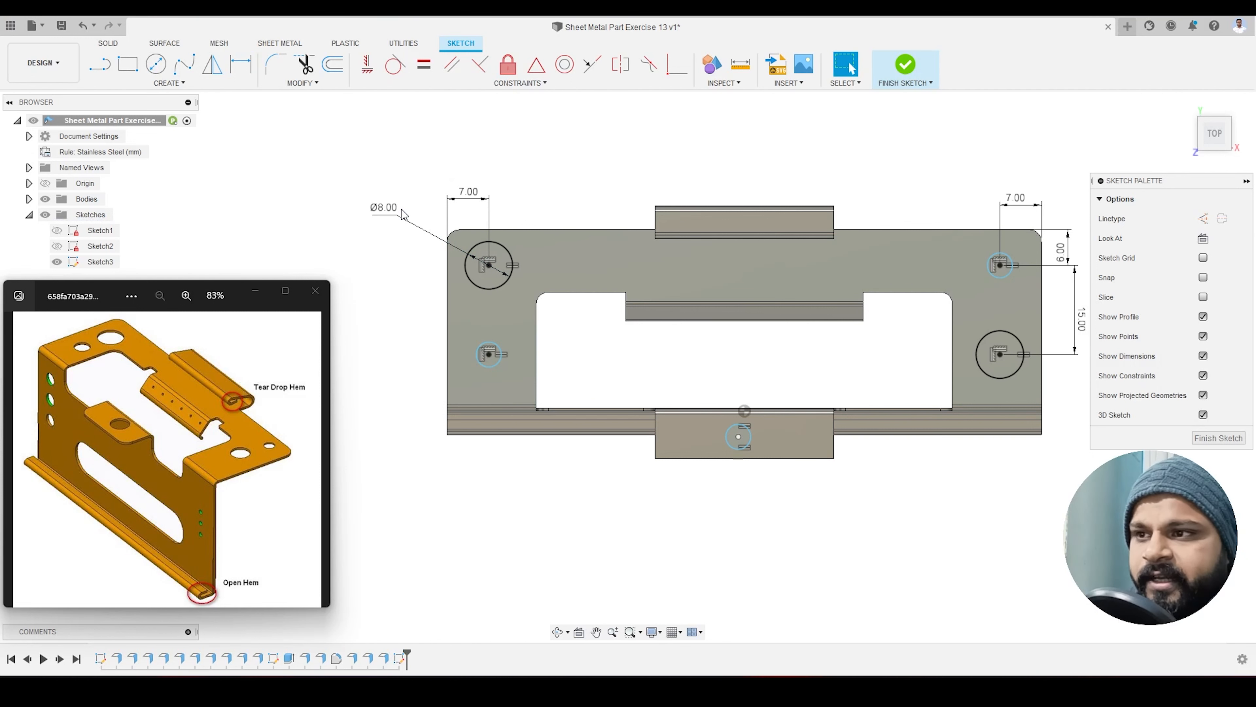
key(Escape)
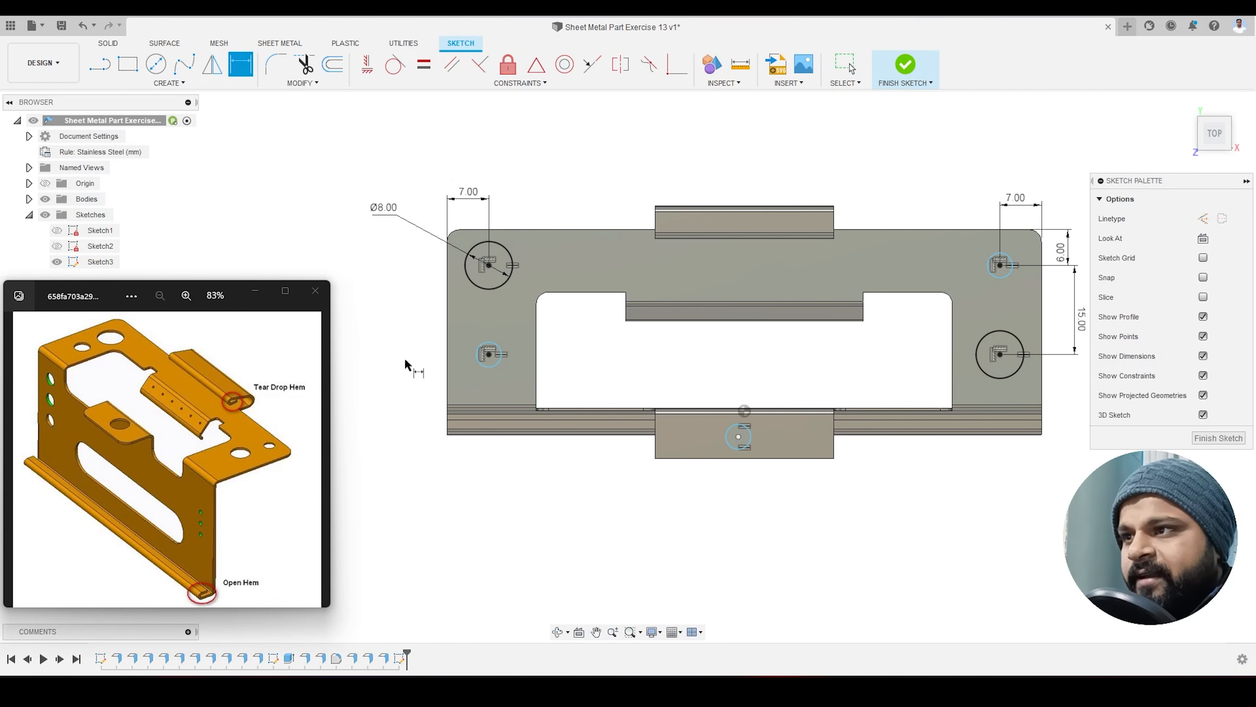
Step: Dimension the front-left circle on the top plate with a 5 mm diameter
click(487, 359)
click(407, 382)
text(5)
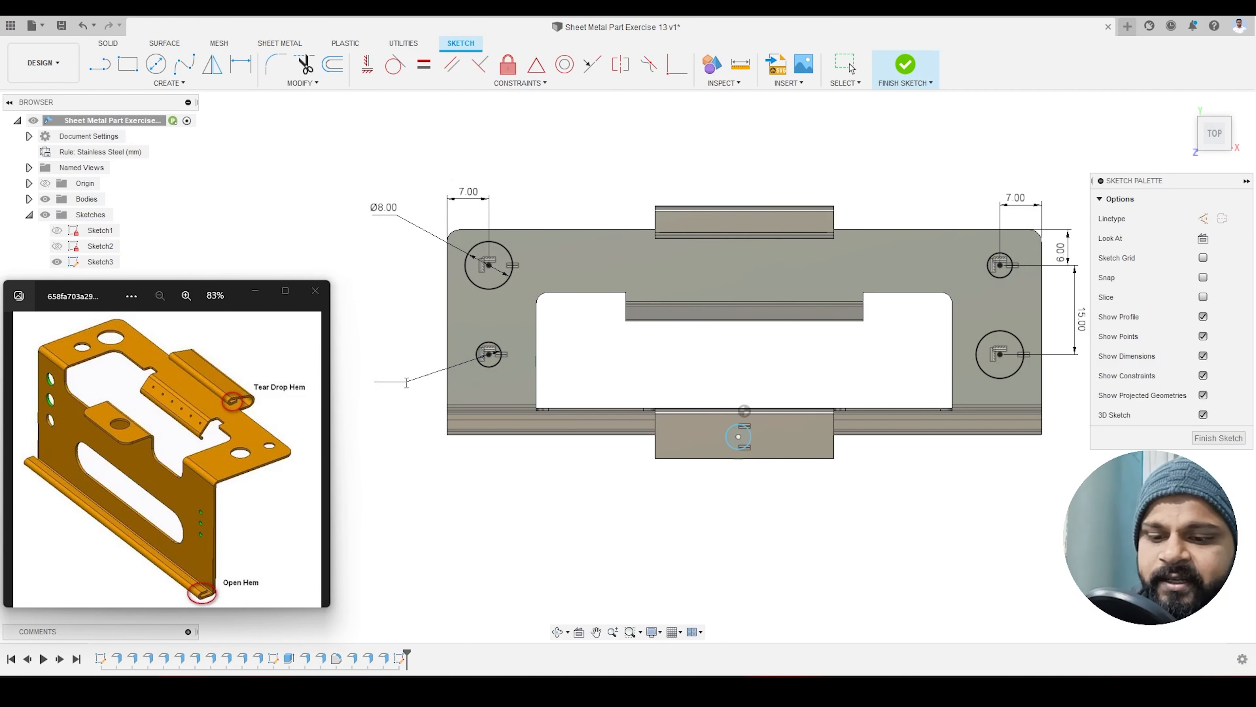
key(Return)
key(Escape)
Step: Vertically align the front tab circle's center with the sketch origin
scroll(824, 374, down, 3)
scroll(970, 338, up, 4)
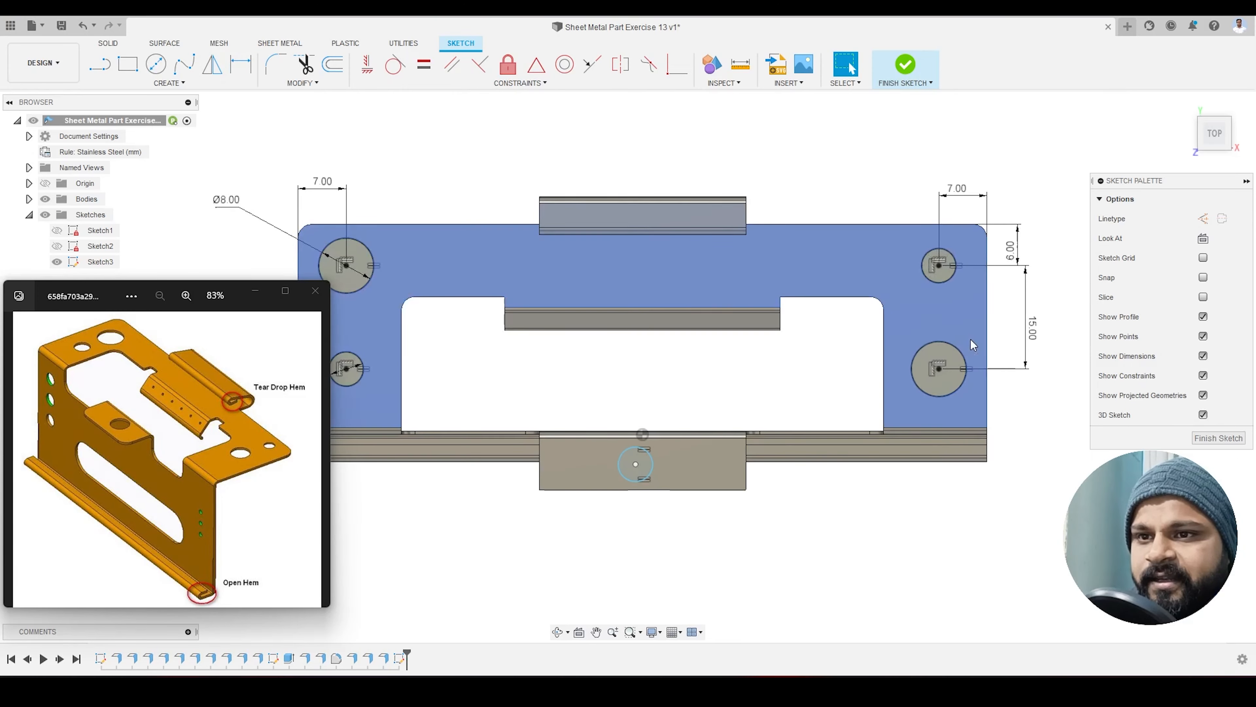
scroll(1019, 386, down, 3)
scroll(980, 352, up, 2)
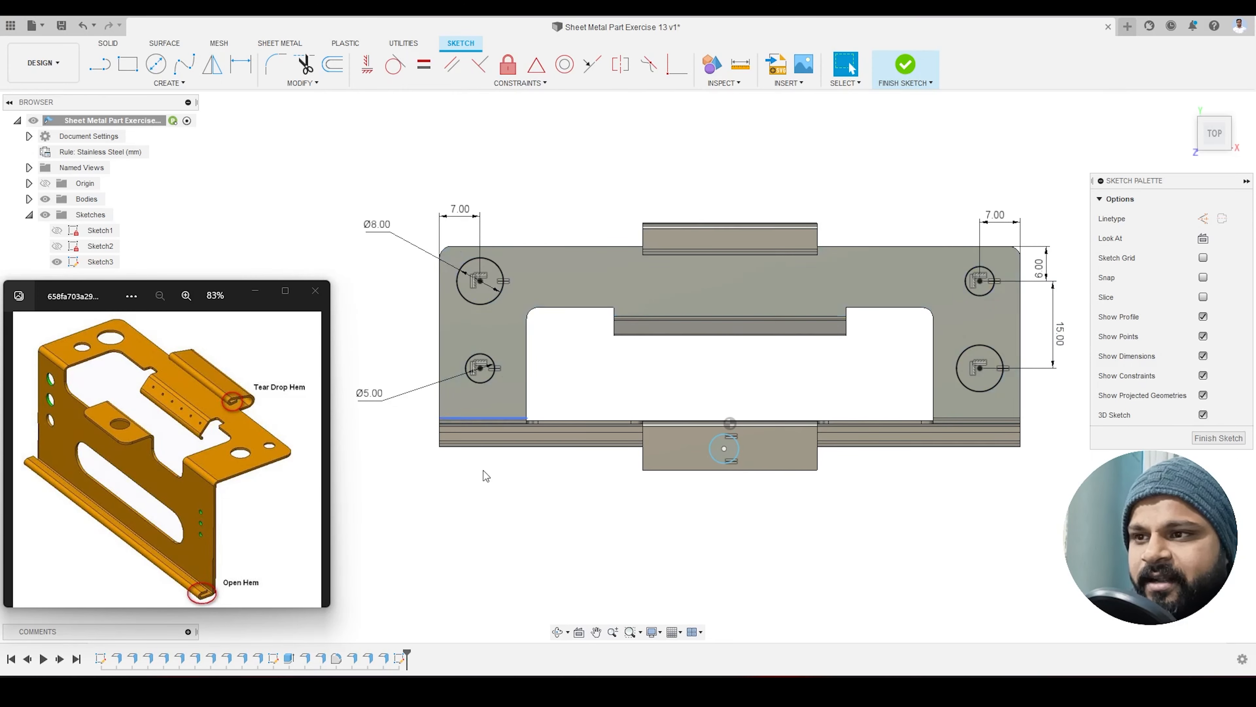
scroll(734, 427, up, 5)
click(727, 403)
ctrl+click(712, 462)
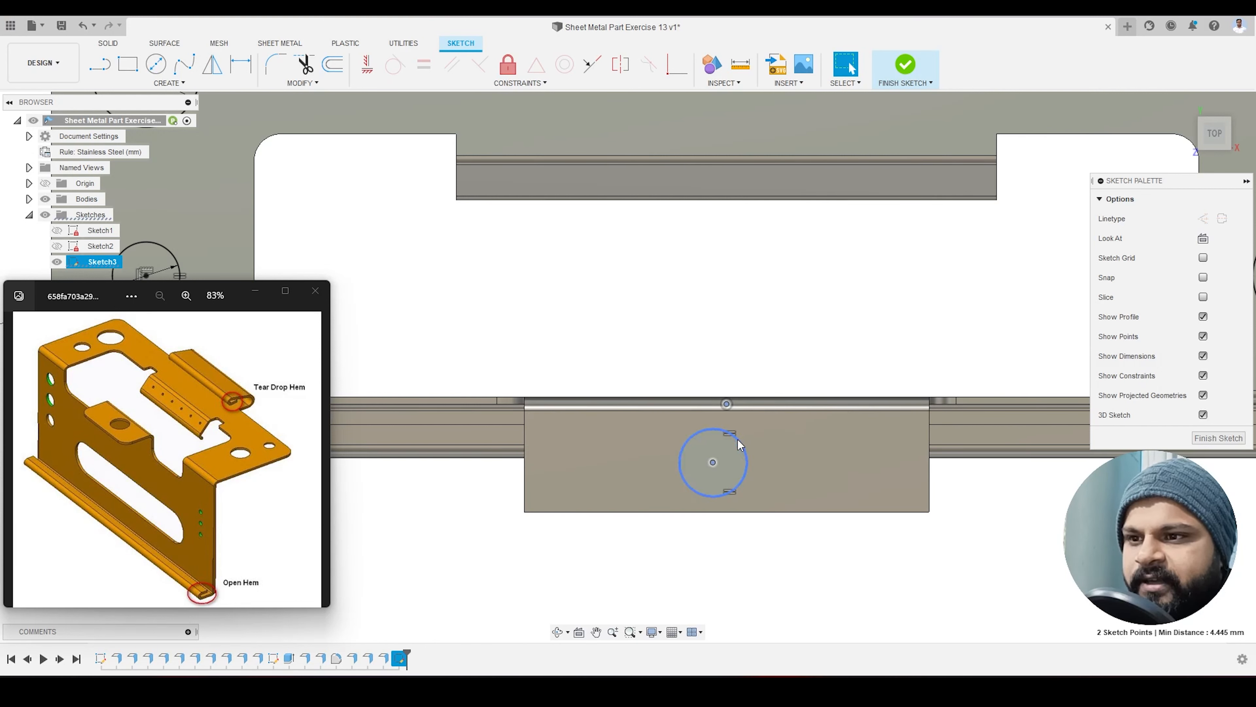
click(737, 520)
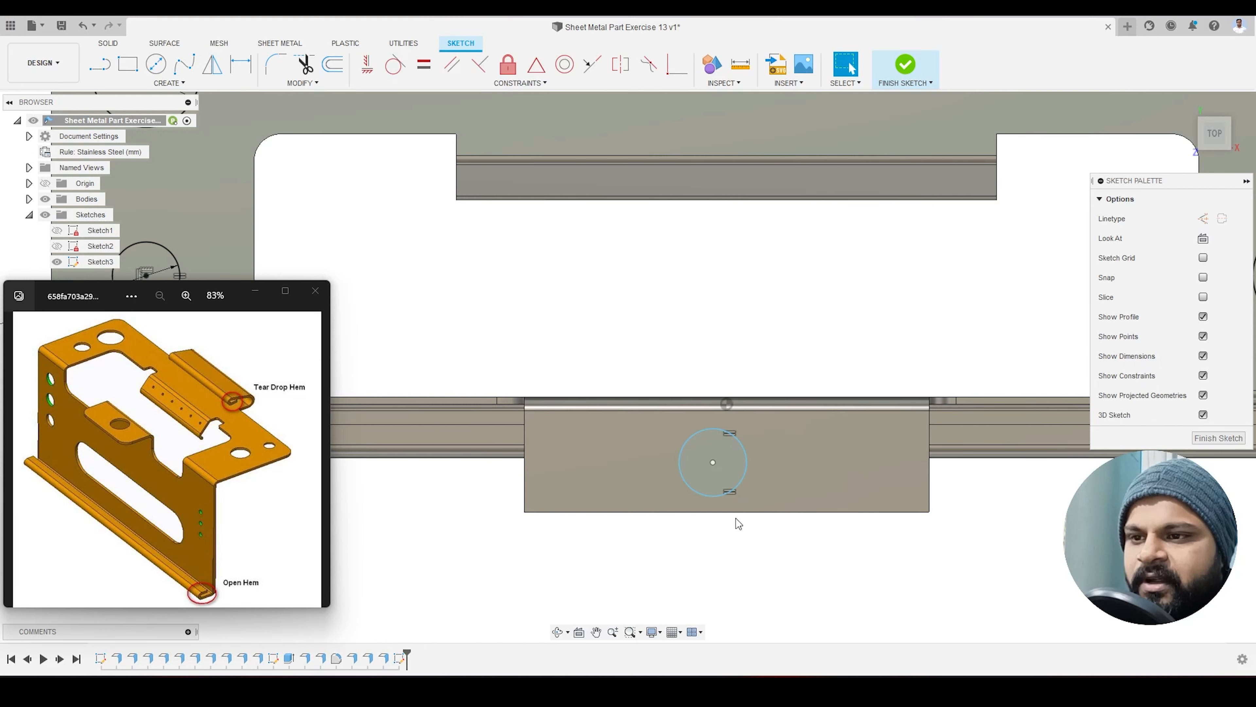
click(713, 462)
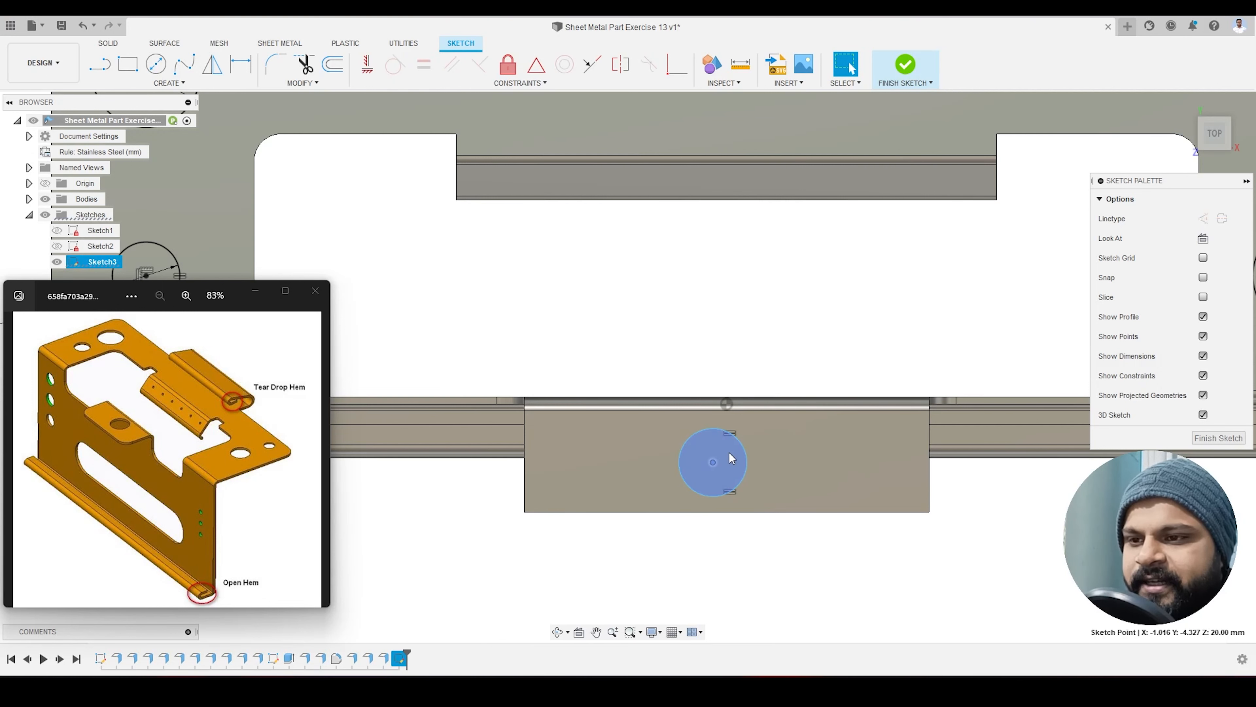
ctrl+click(726, 405)
scroll(737, 328, down, 3)
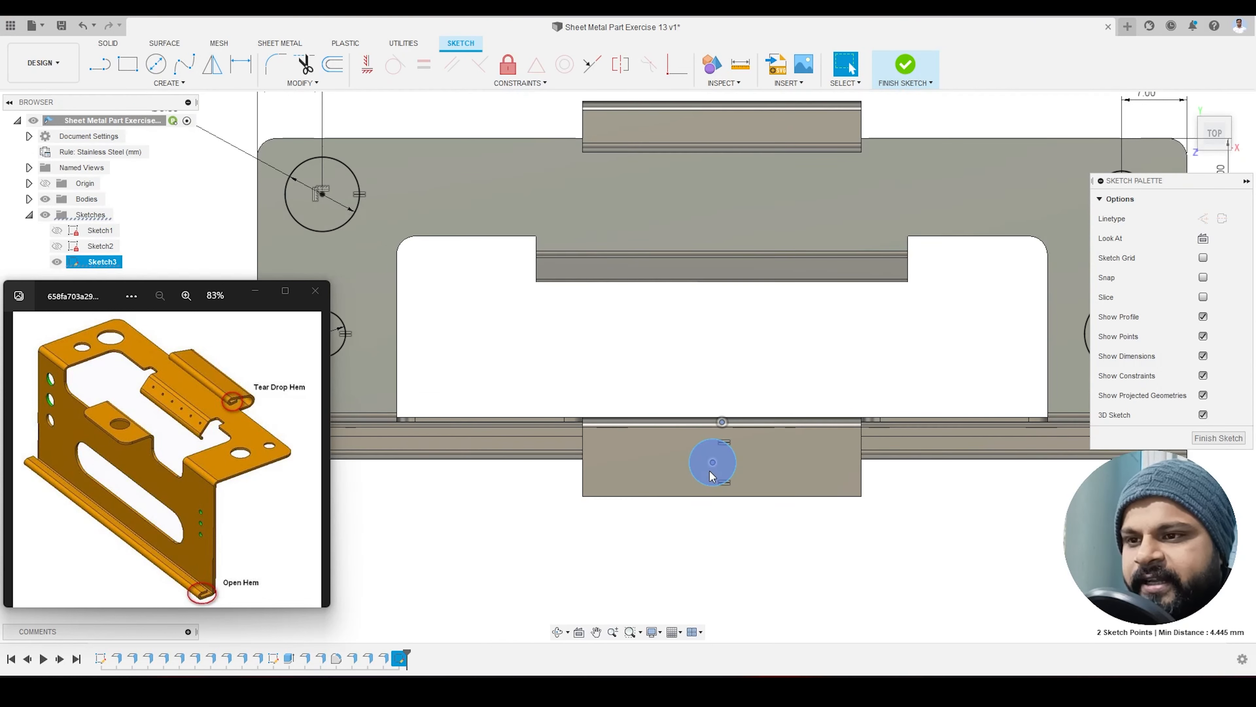
scroll(722, 409, up, 2)
click(368, 65)
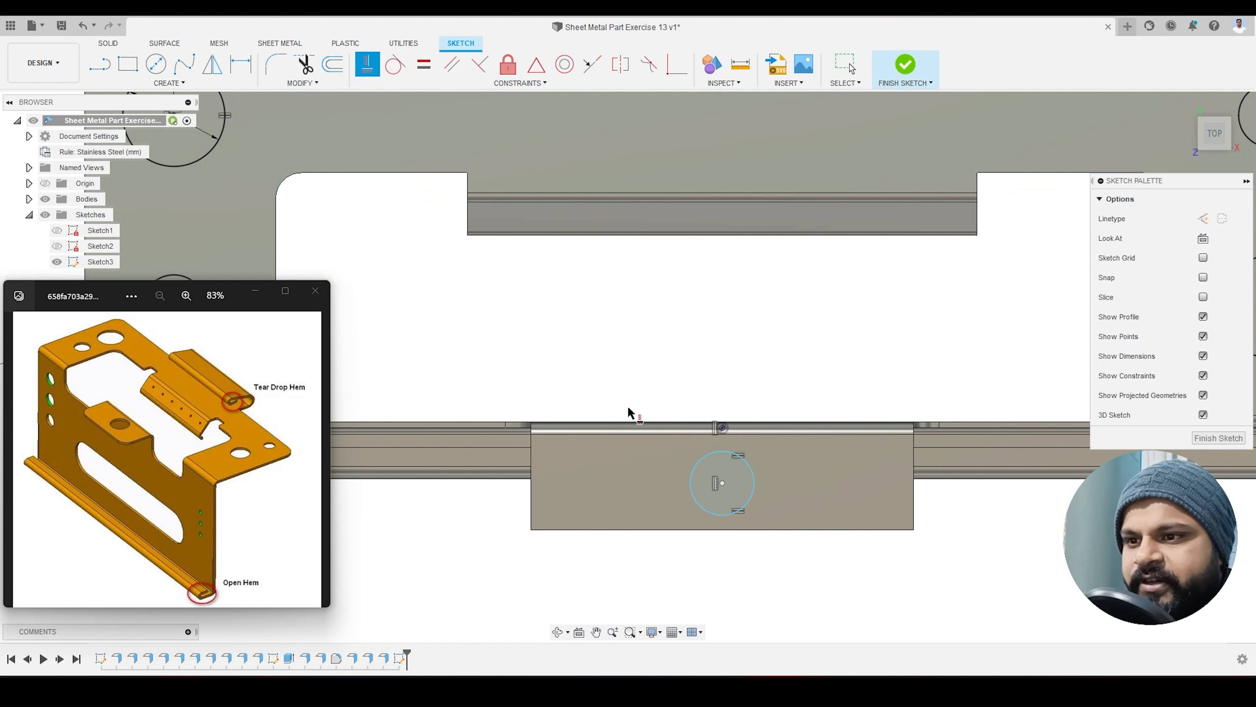
Step: Dimension the front tab circle's center 4 mm from the sketch origin point at the bend, and finish the sketch
click(248, 68)
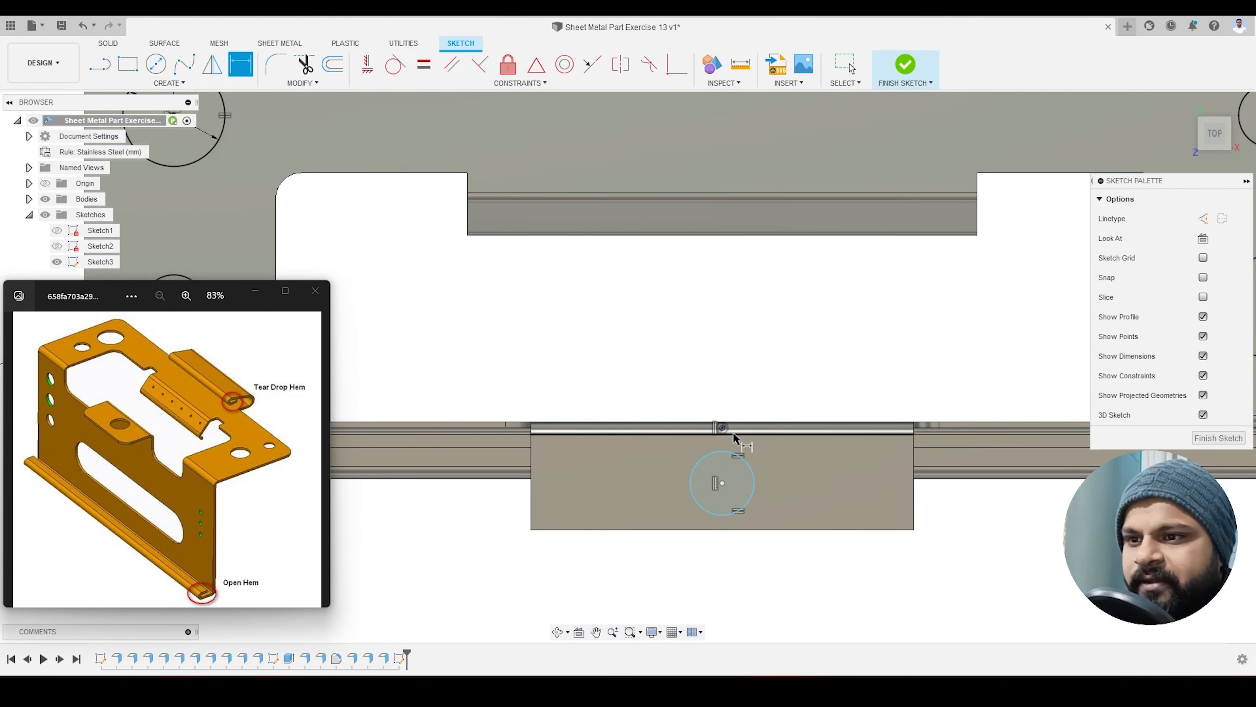
click(722, 483)
click(722, 428)
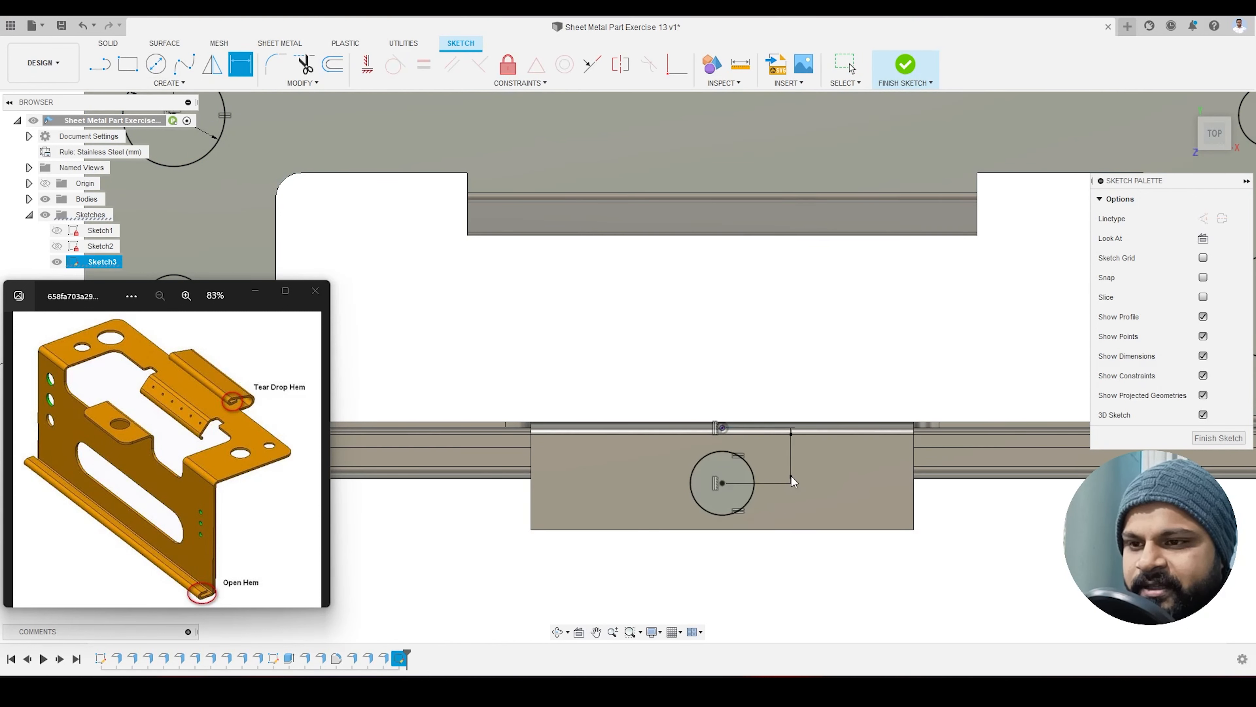
click(794, 477)
text(4)
key(Return)
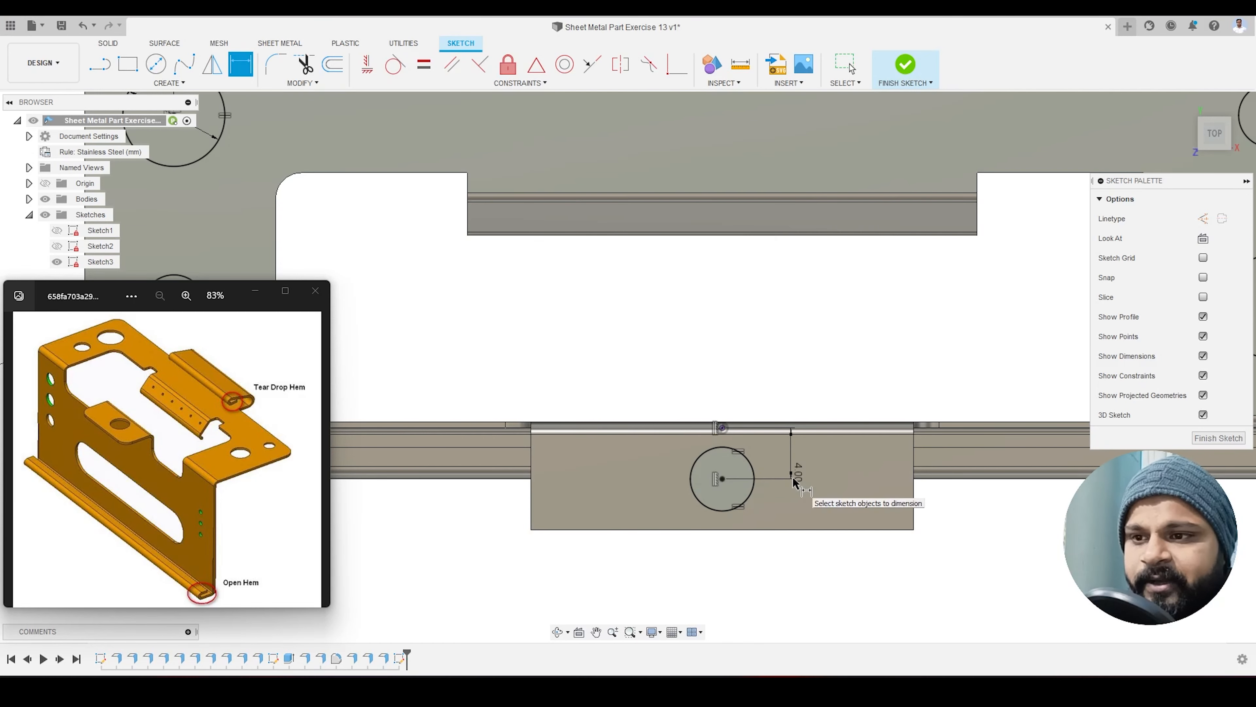
click(850, 64)
scroll(678, 424, down, 5)
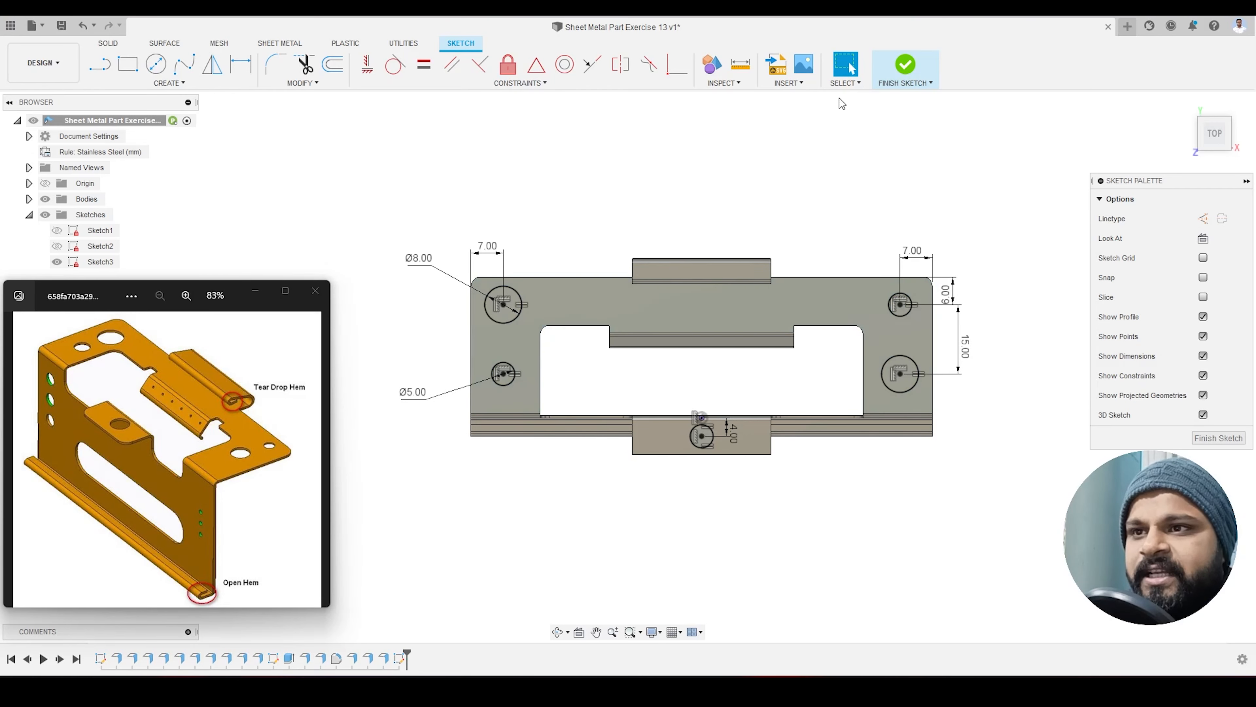
click(905, 67)
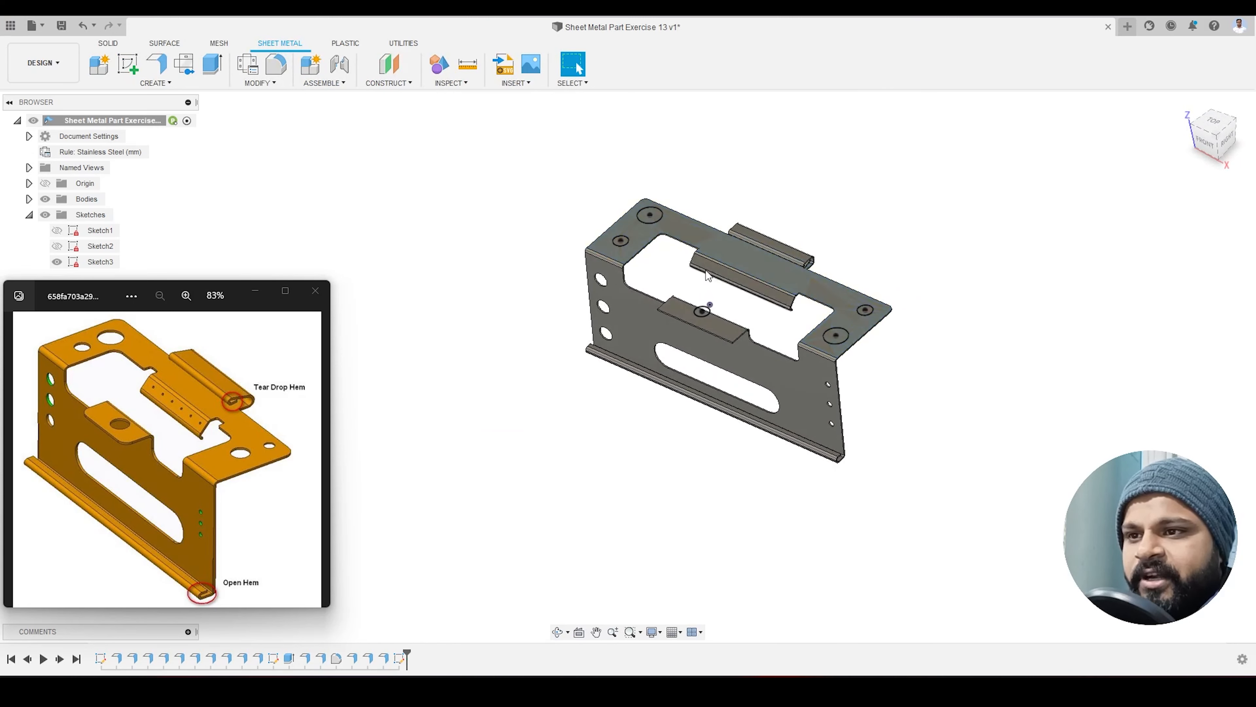
Step: Extrude the five sketched circles about 20 mm downward as a cut through the top plate and front tab
click(213, 65)
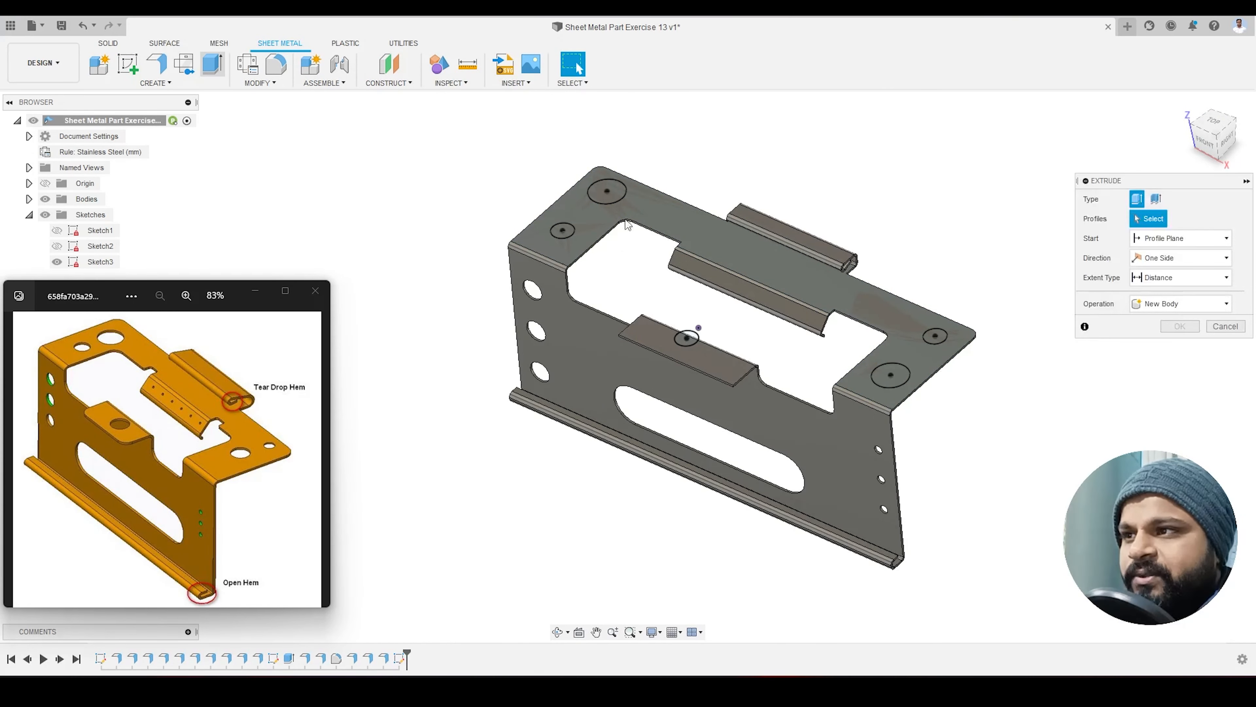
click(688, 339)
click(890, 375)
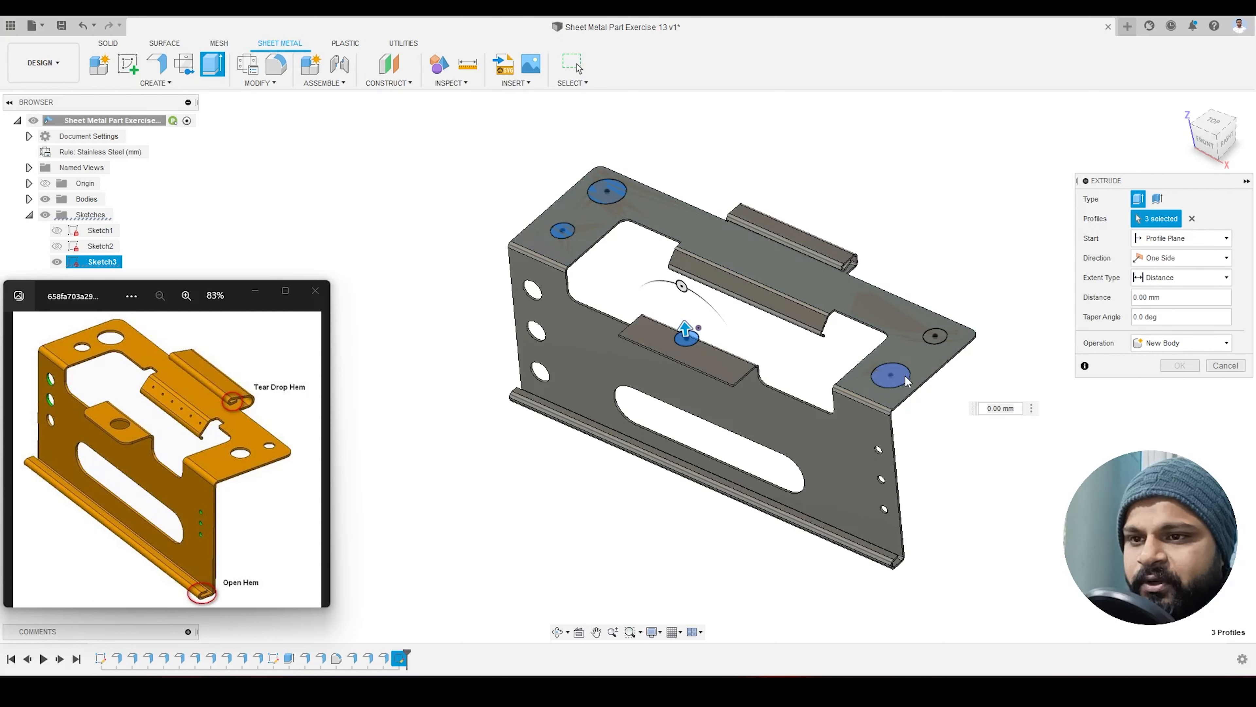
click(935, 337)
drag(934, 330, 936, 420)
shift+middle_drag(936, 420, 883, 392)
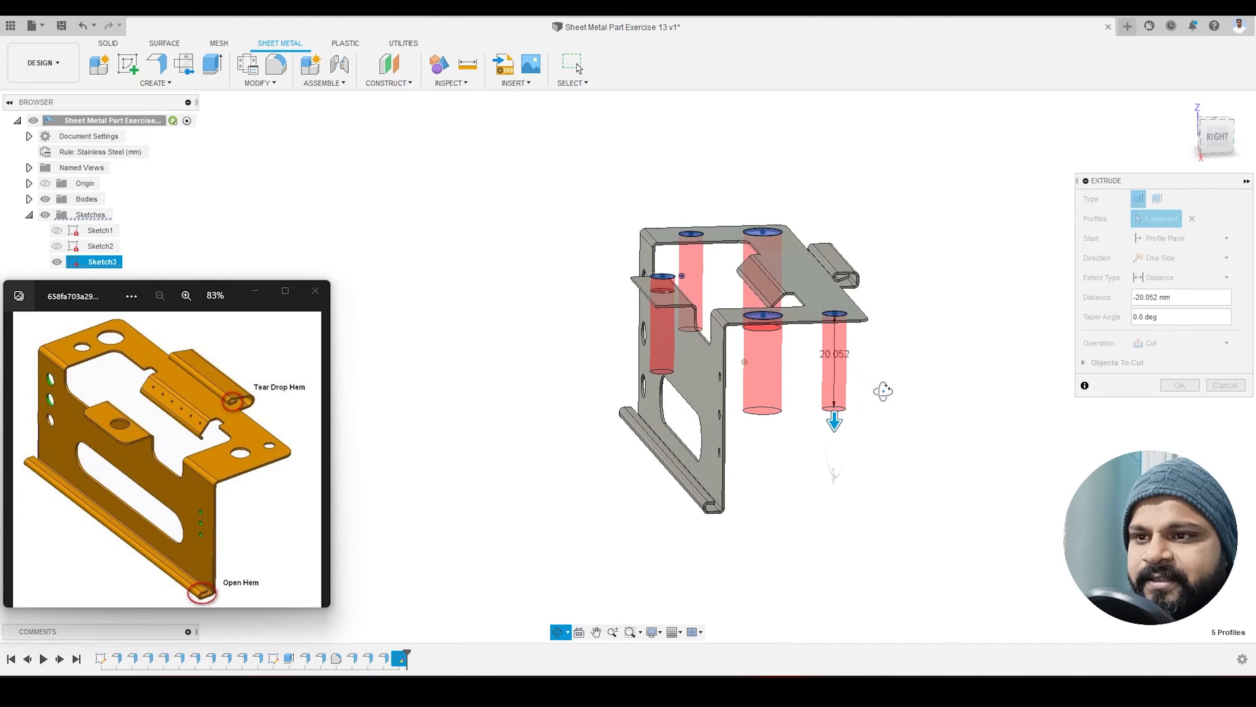
click(1180, 388)
shift+middle_drag(978, 384, 887, 416)
mouse_move(762, 364)
shift+middle_down()
mouse_move(783, 379)
mouse_move(744, 370)
shift+middle_up()
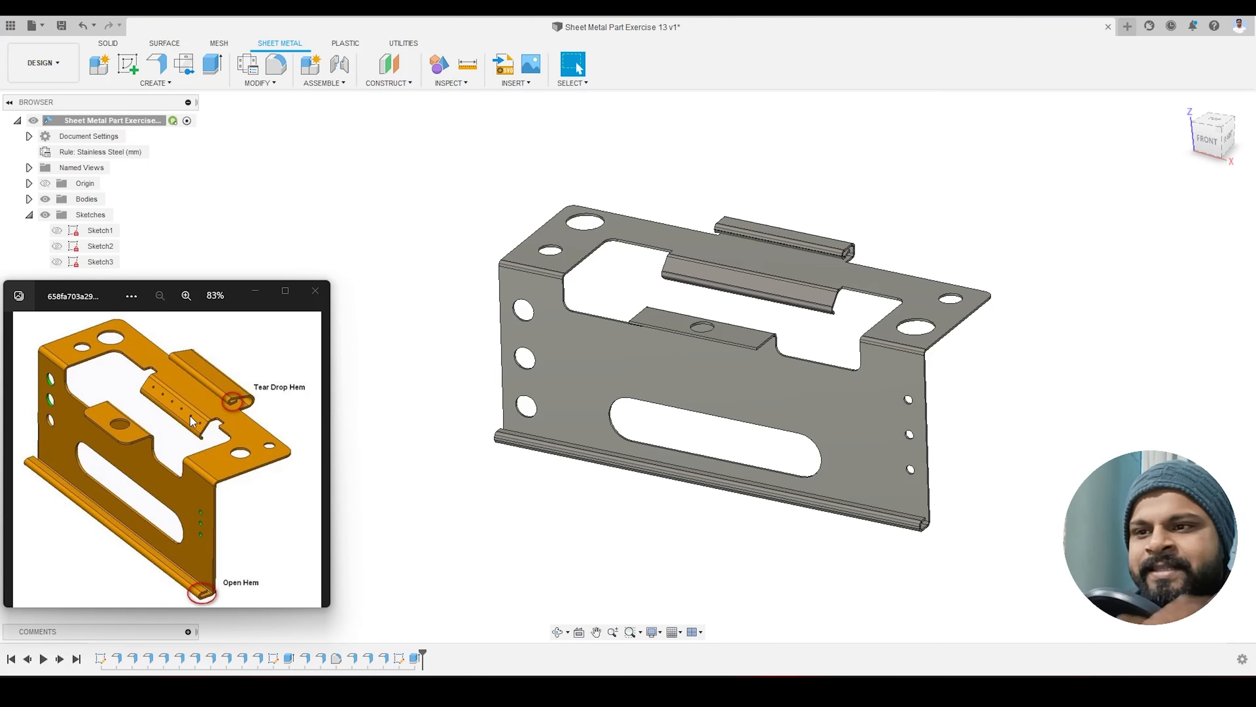
shift+middle_drag(707, 347, 741, 350)
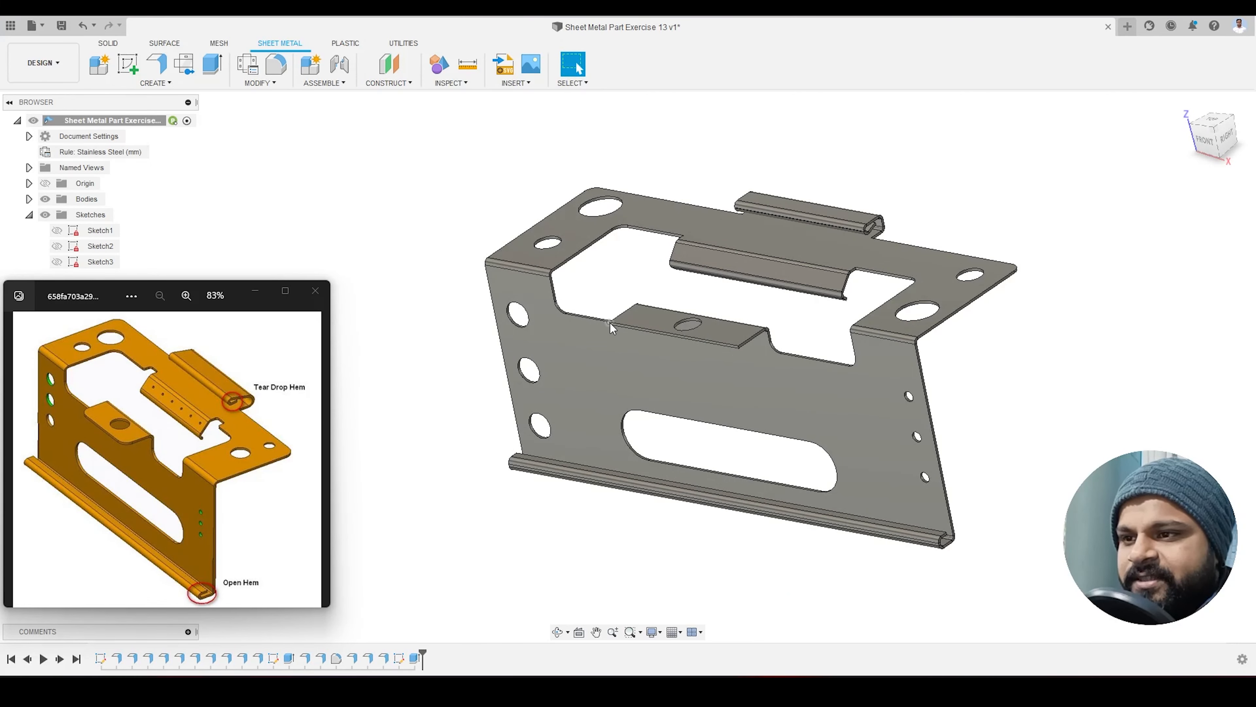
Step: Fillet the two outer corner edges of the front tab with a 1.5 mm radius
scroll(623, 329, up, 3)
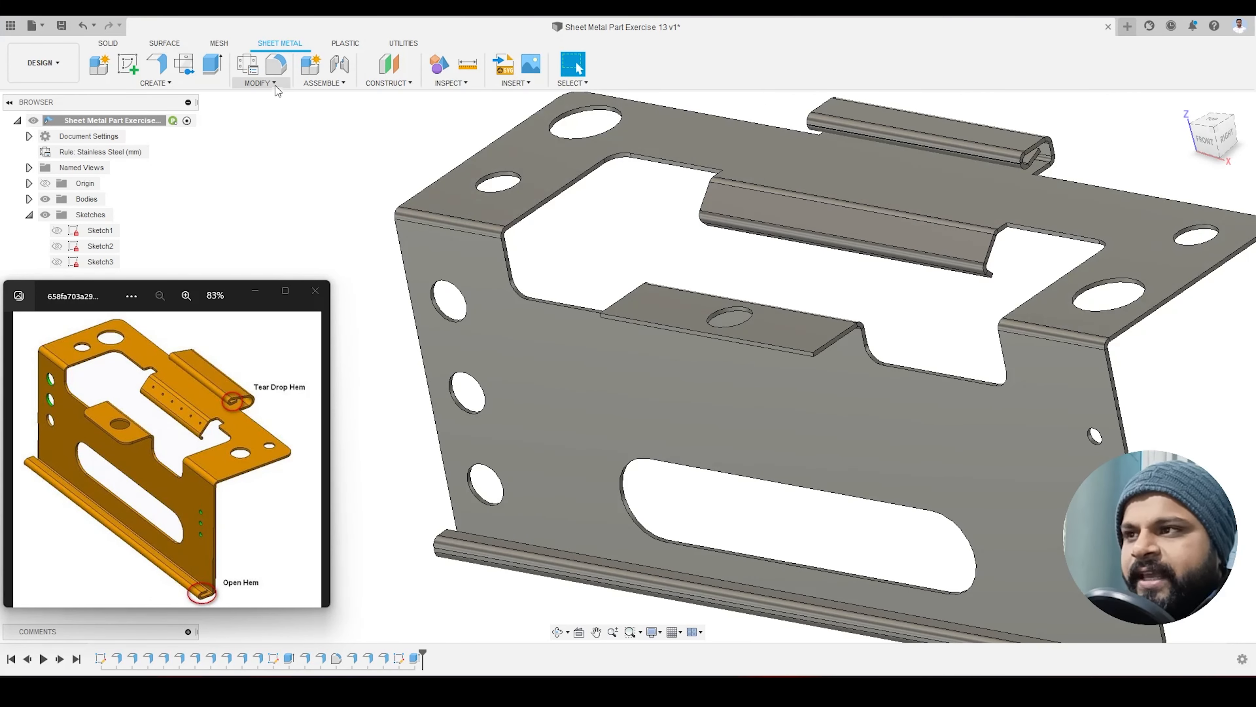
click(277, 63)
scroll(816, 359, up, 5)
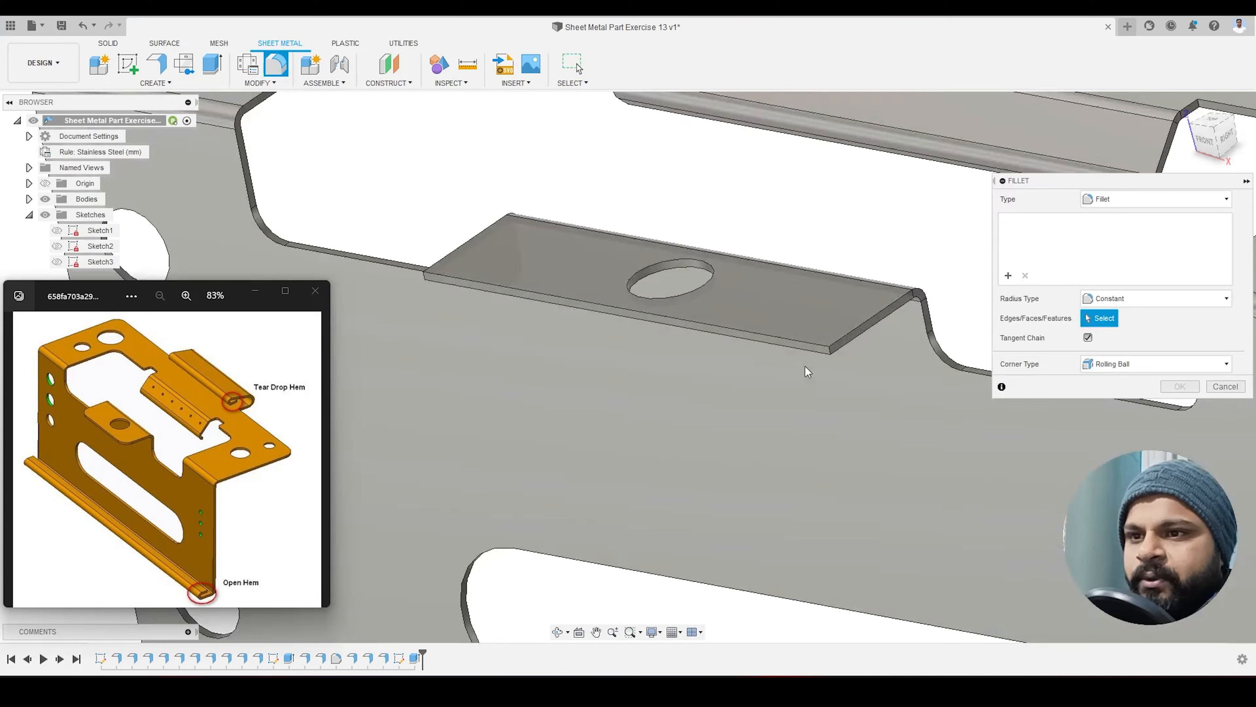
click(840, 353)
scroll(751, 329, down, 2)
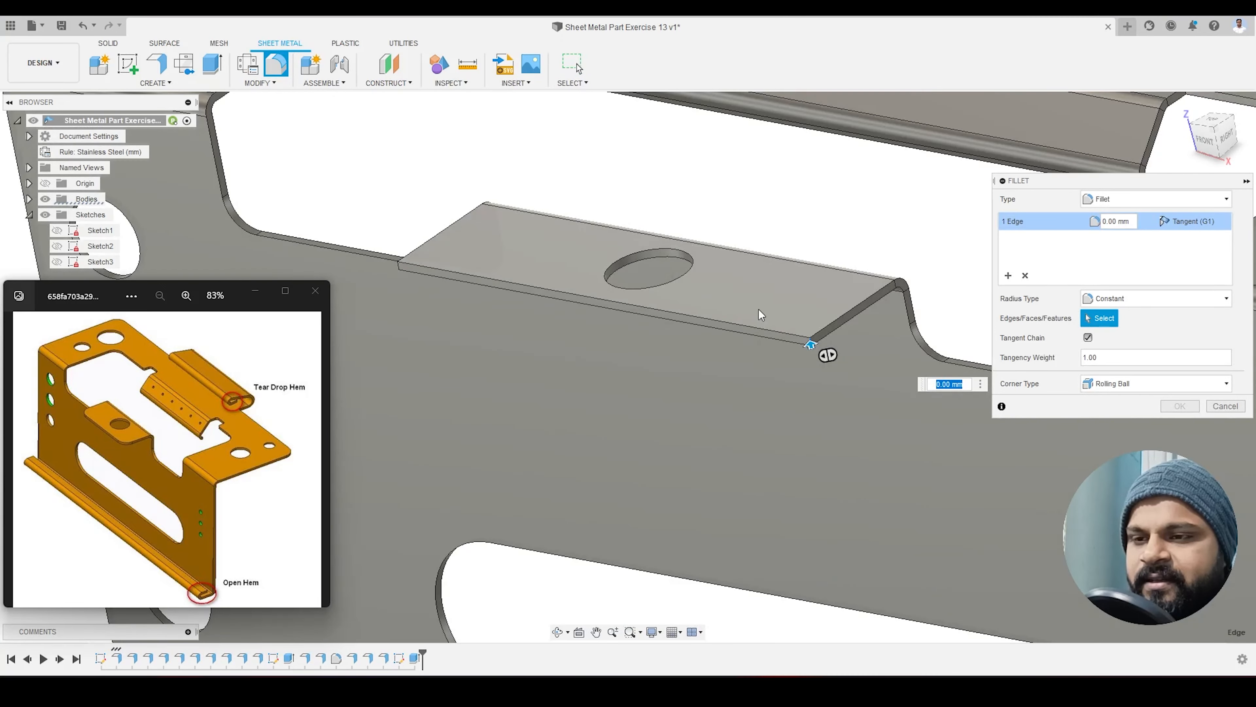
shift+middle_drag(761, 315, 426, 294)
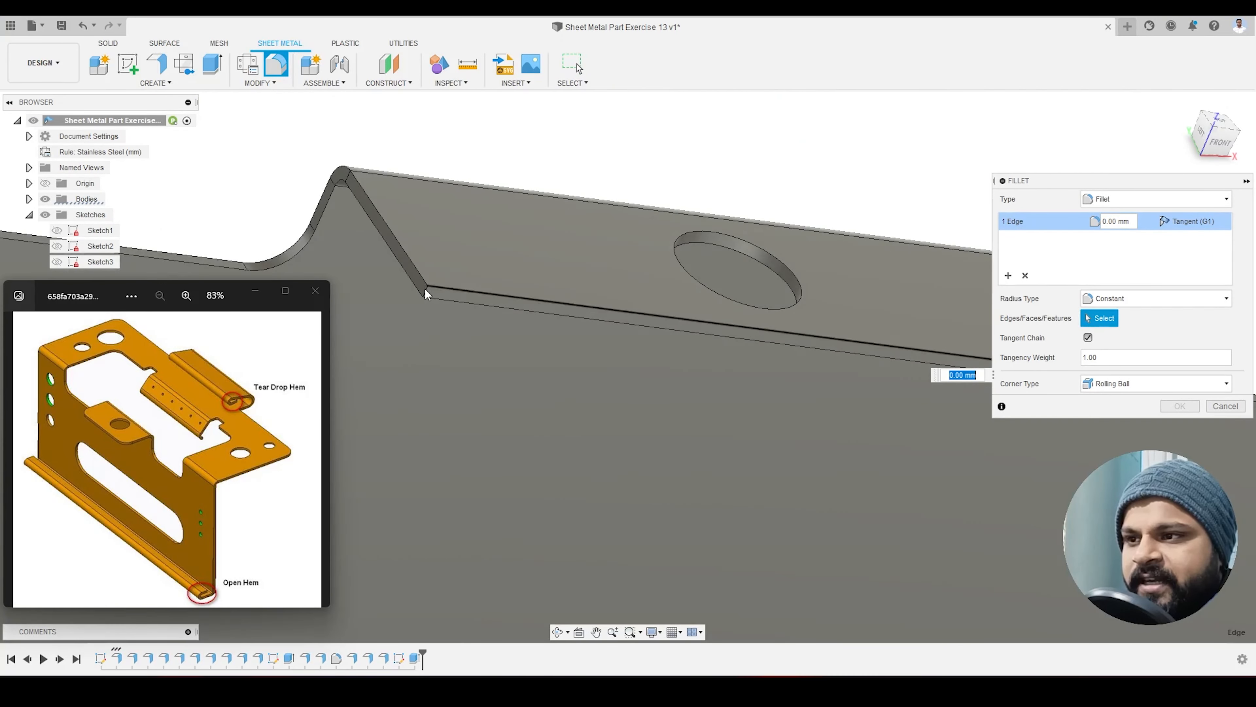
click(428, 298)
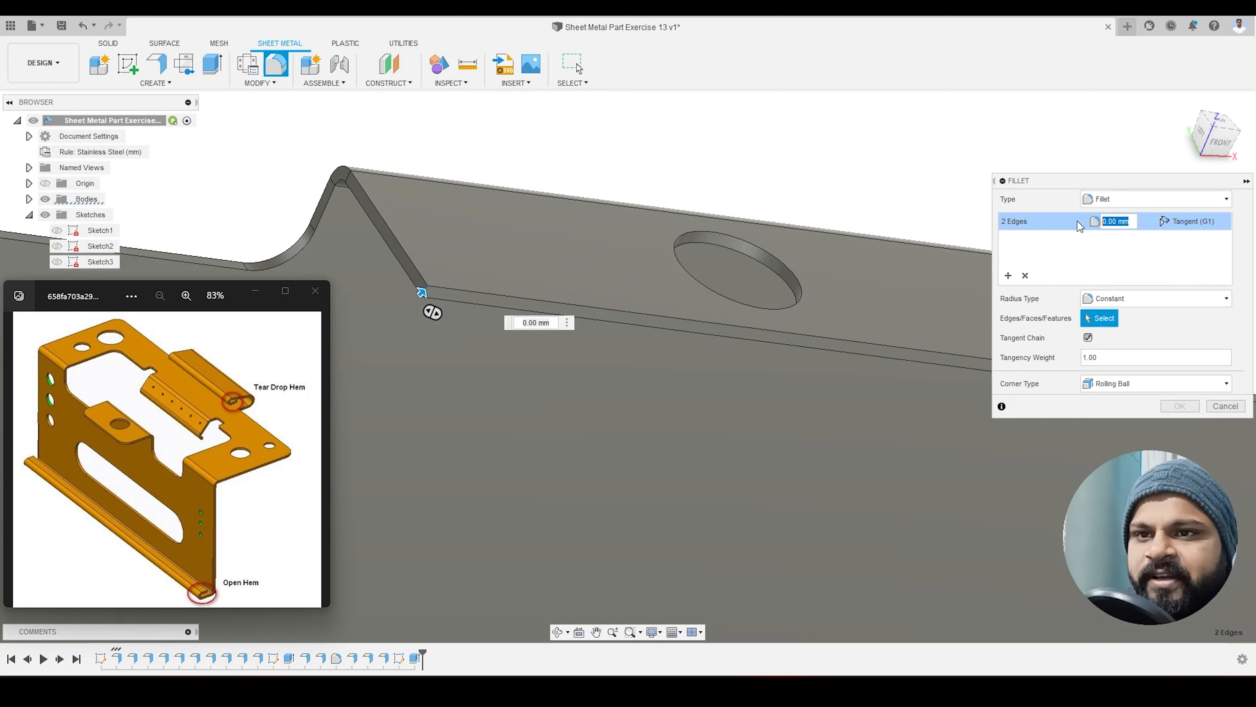
text(1.5)
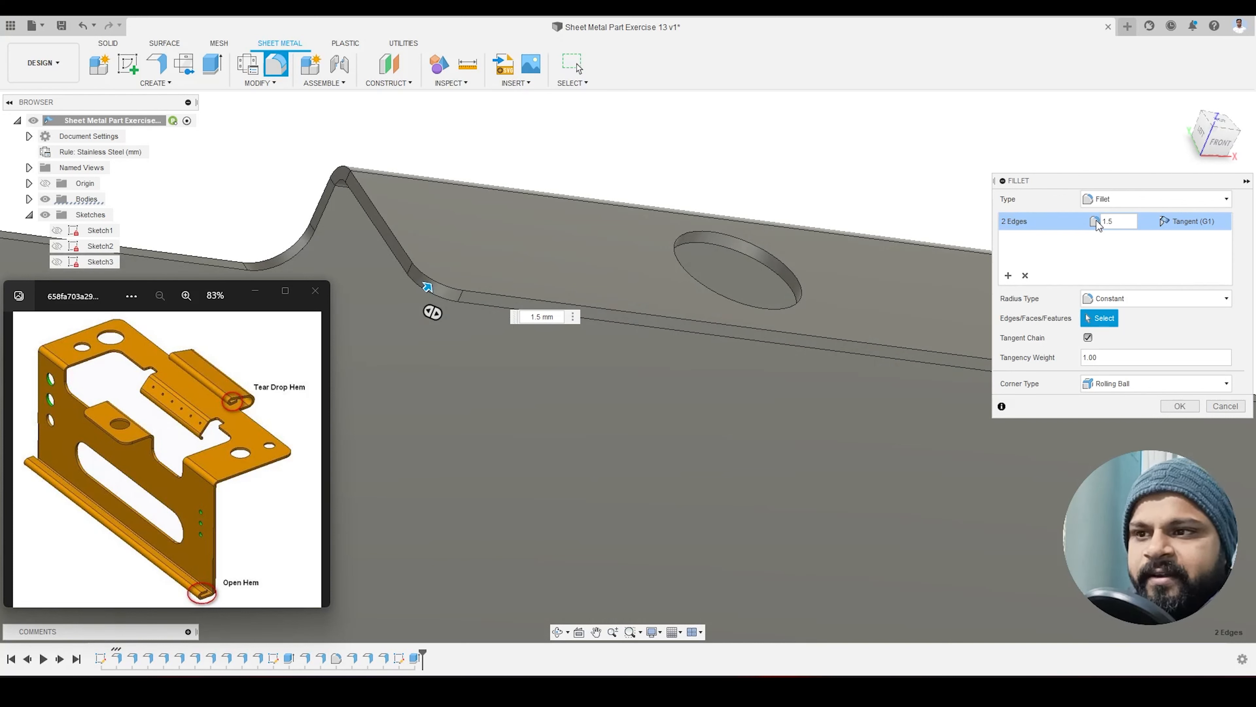
click(1177, 407)
scroll(741, 328, down, 6)
mouse_move(742, 327)
shift+middle_down()
mouse_move(712, 310)
mouse_move(724, 339)
shift+middle_up()
scroll(724, 339, down, 5)
scroll(660, 308, up, 4)
shift+middle_drag(660, 308, 650, 247)
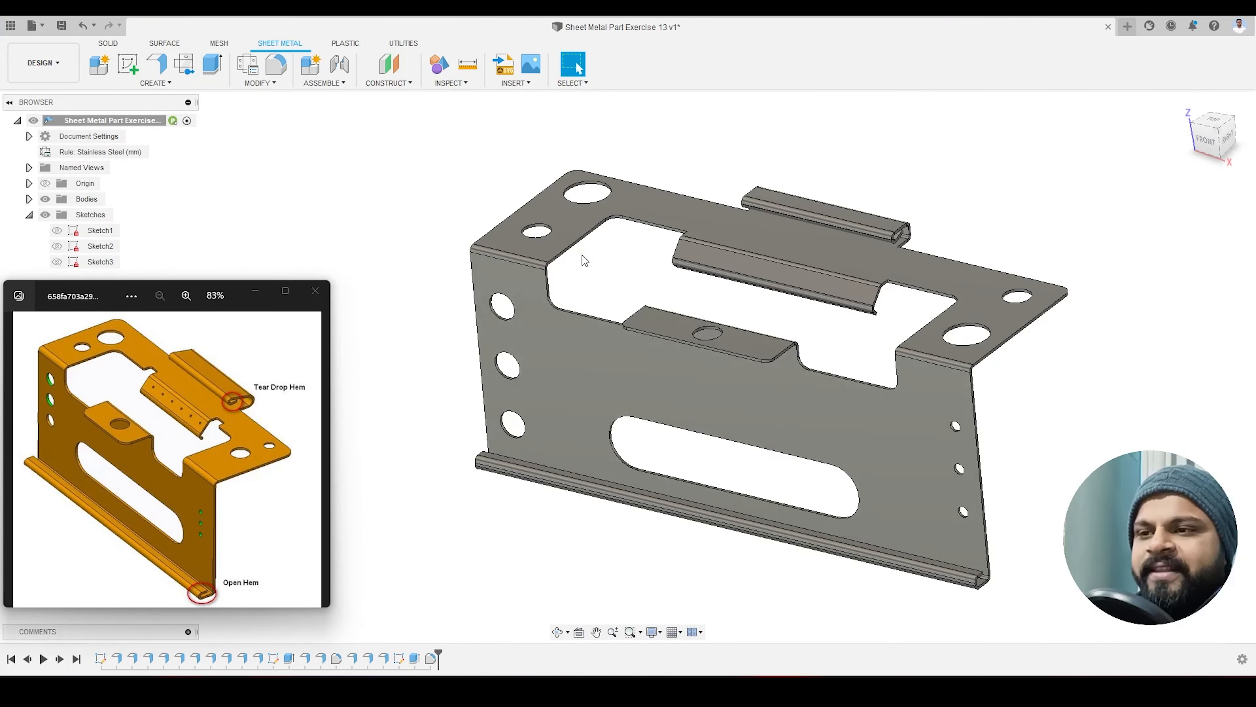
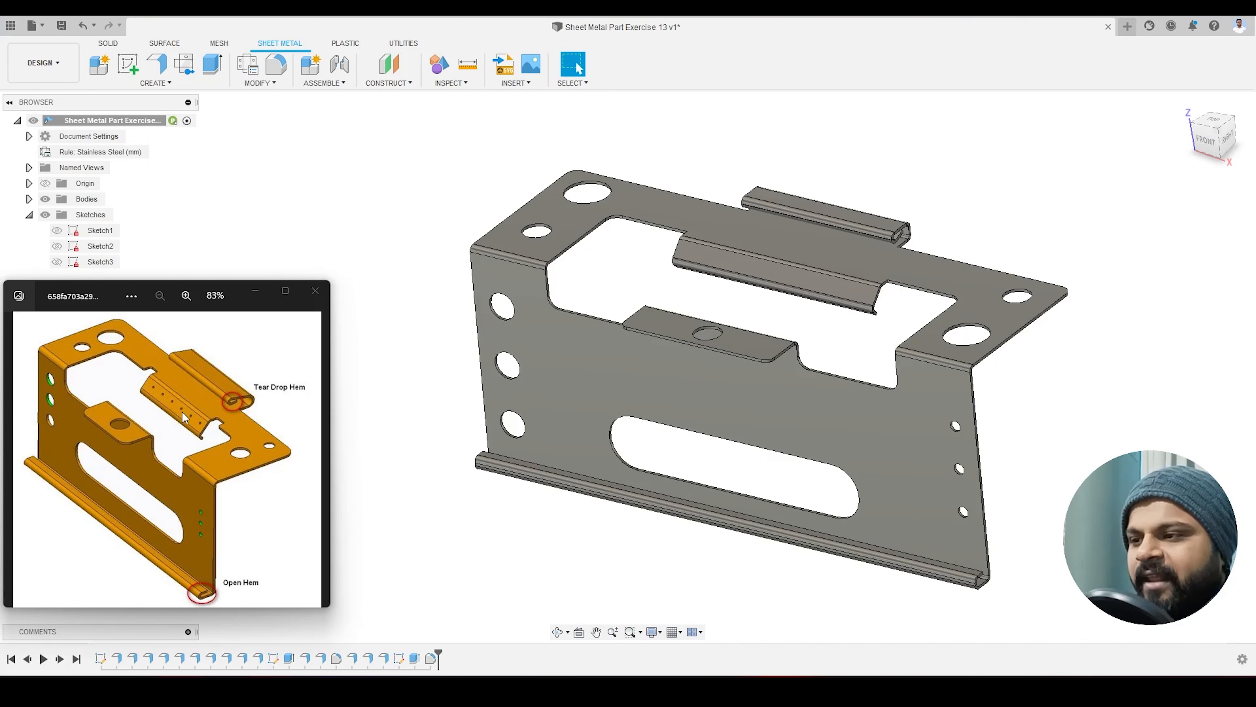
Step: Start a sketch on the slanted inner flange's face and draw a circle about 1.6 mm in diameter near its left end
scroll(1023, 208, up, 4)
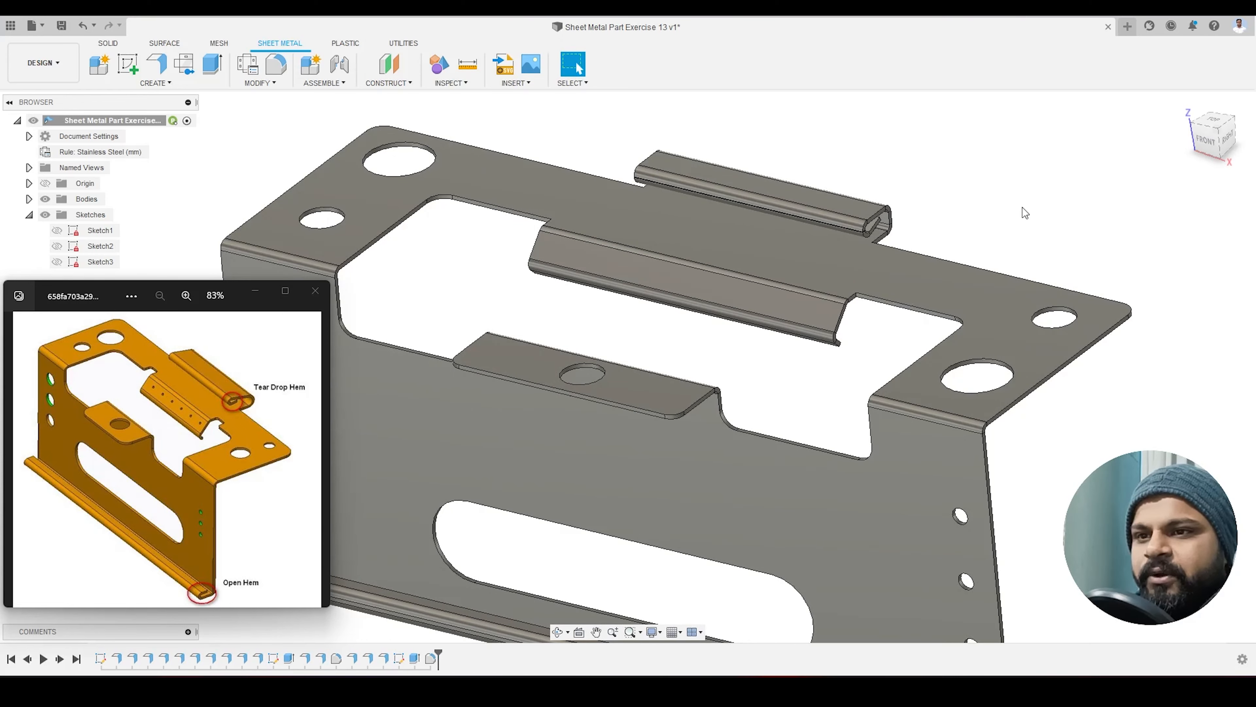
scroll(779, 289, up, 2)
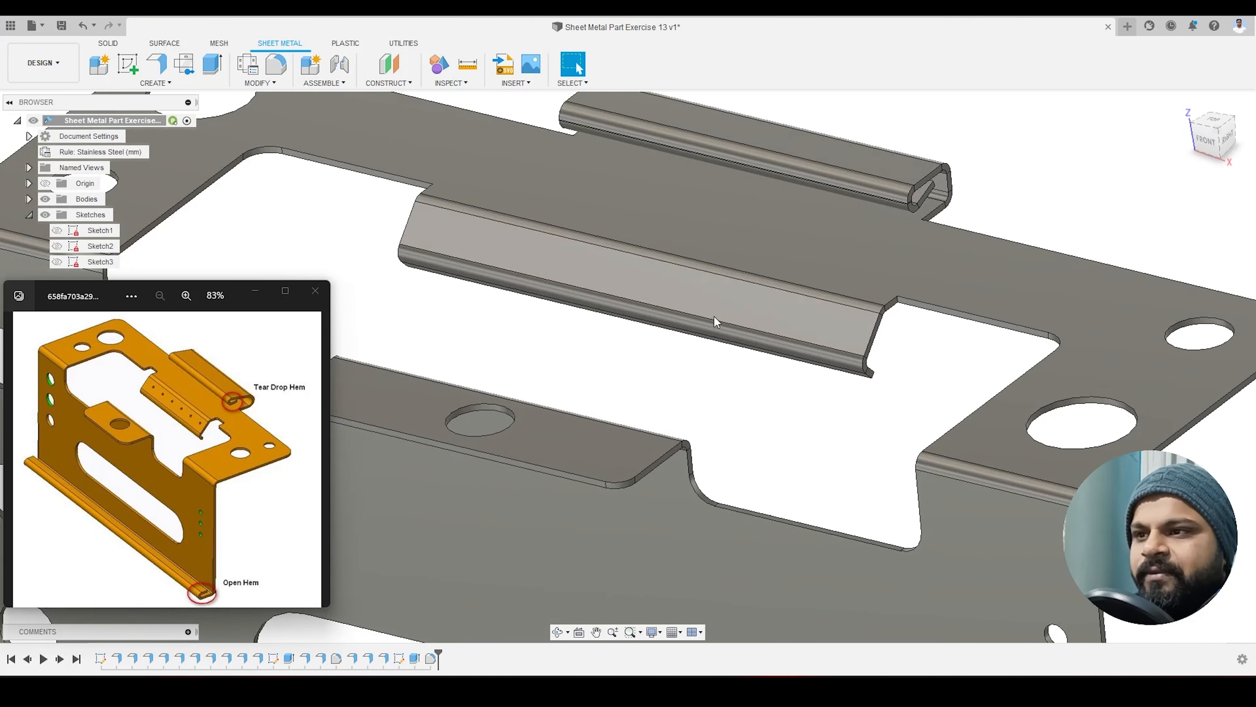
click(129, 64)
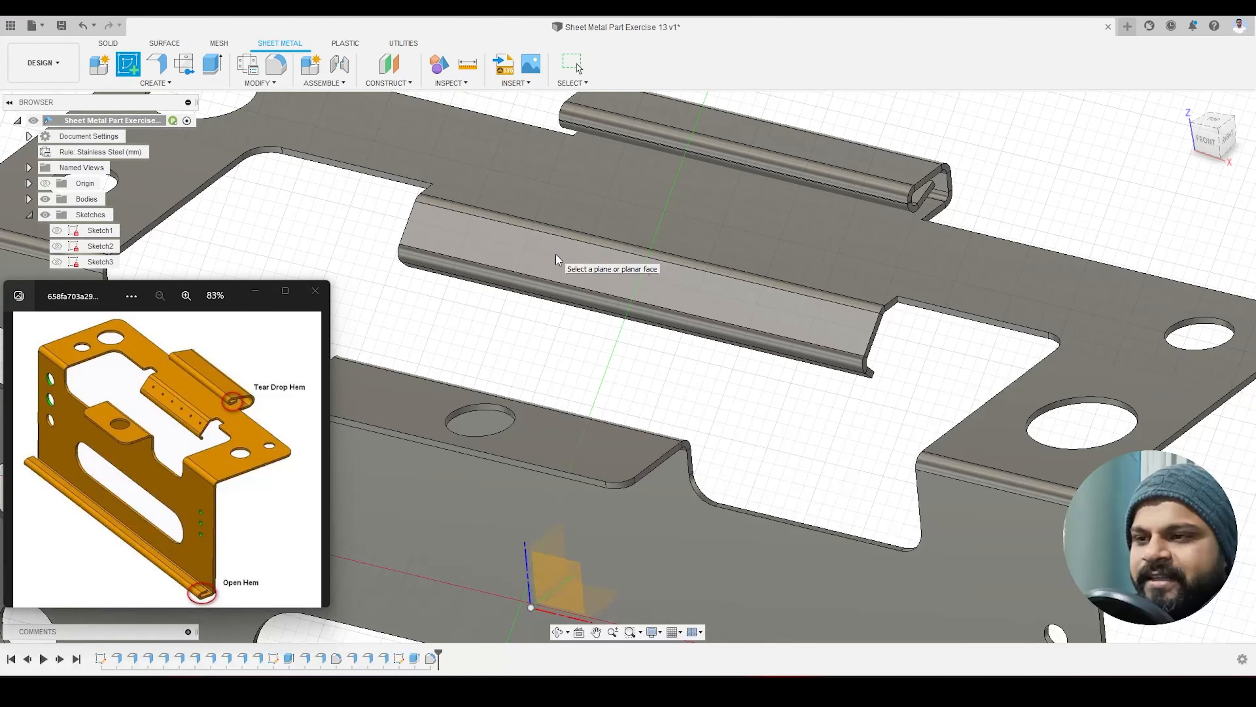
click(558, 259)
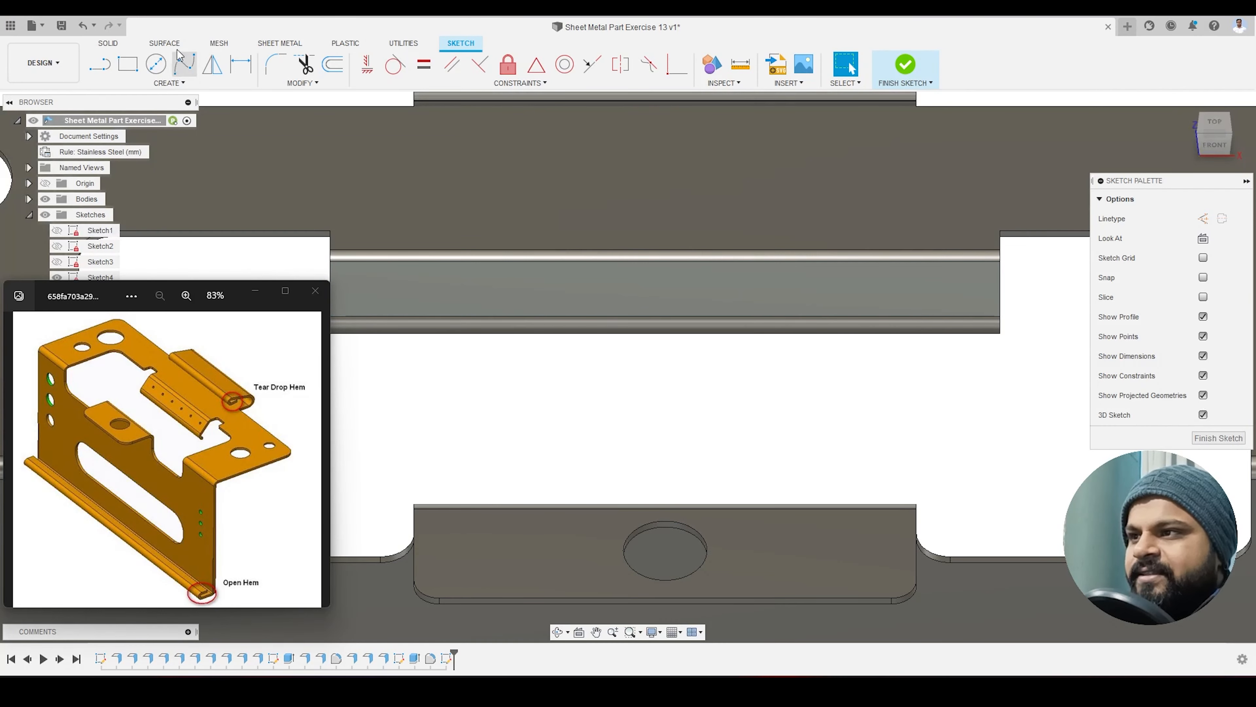
click(155, 64)
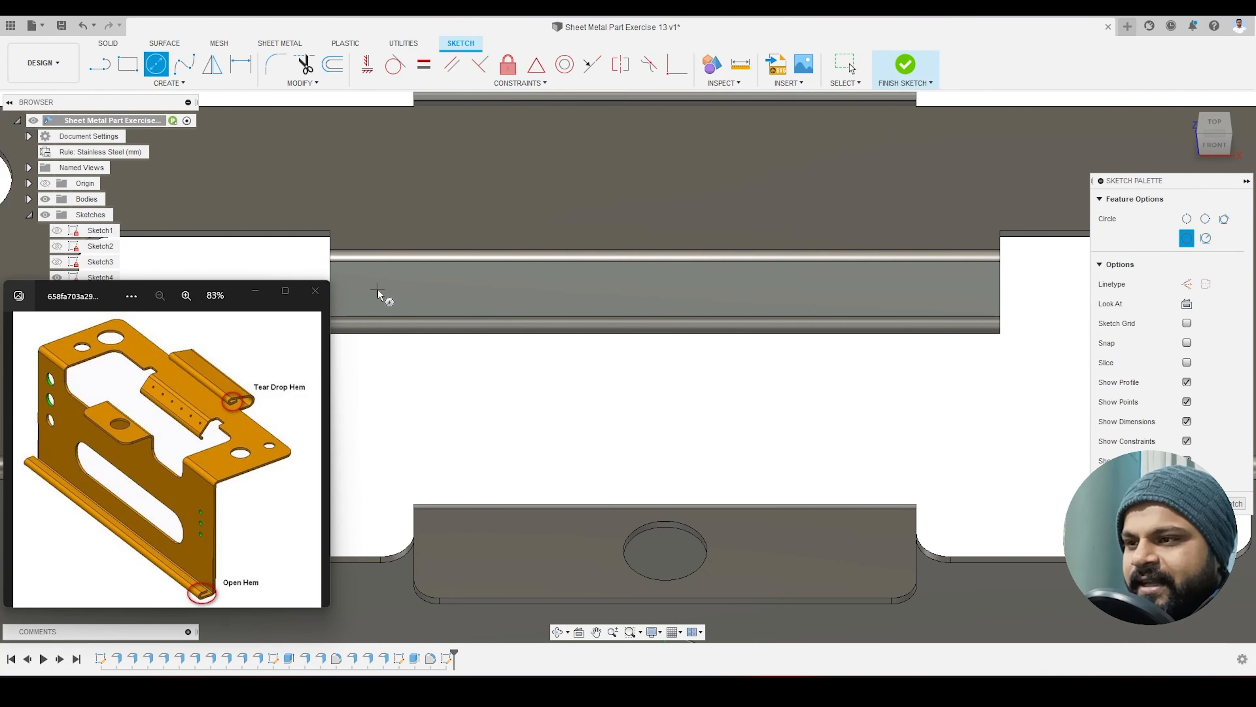
key(Escape)
scroll(695, 291, down, 3)
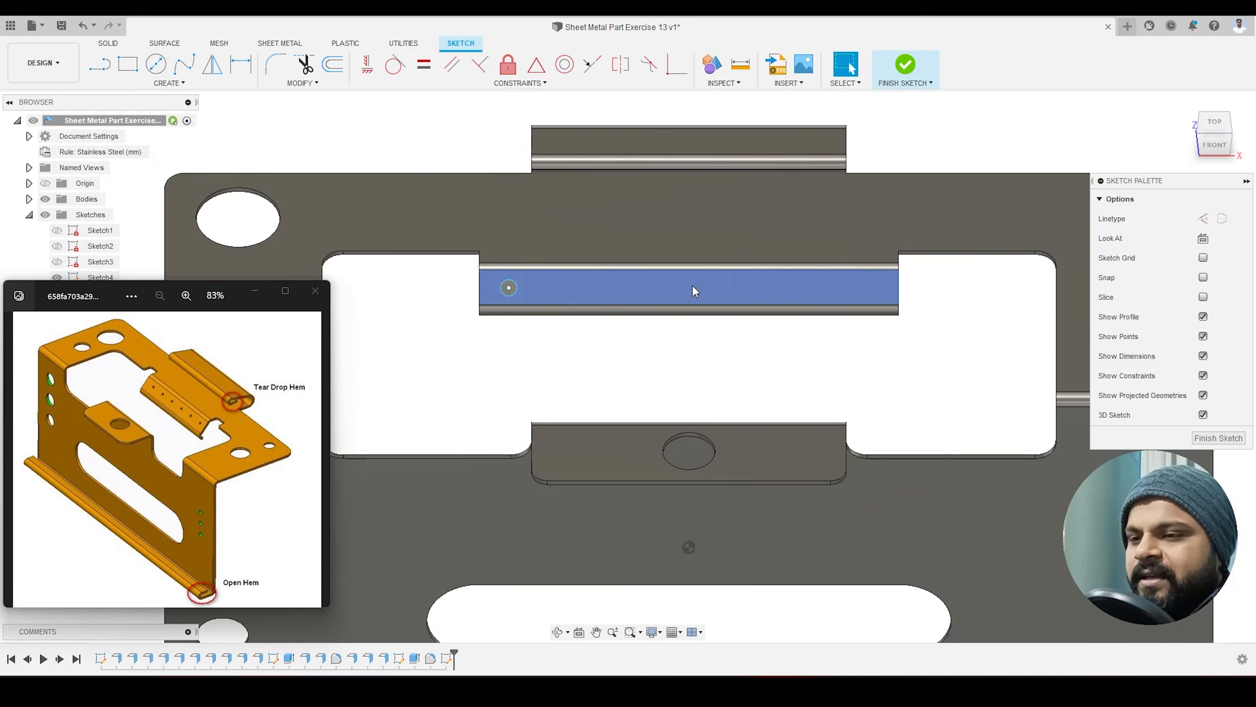
Step: Dimension the circle's center 3 mm from the slanted flange's left end edge
scroll(509, 286, up, 5)
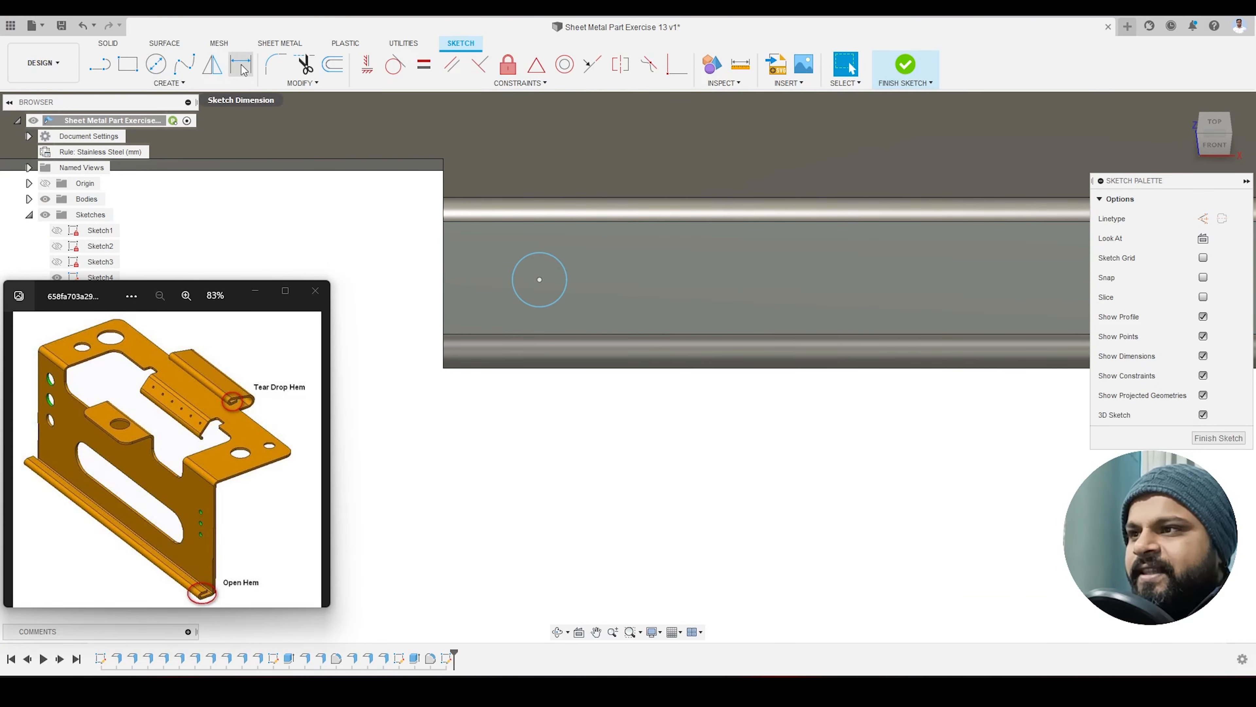
click(241, 65)
click(445, 286)
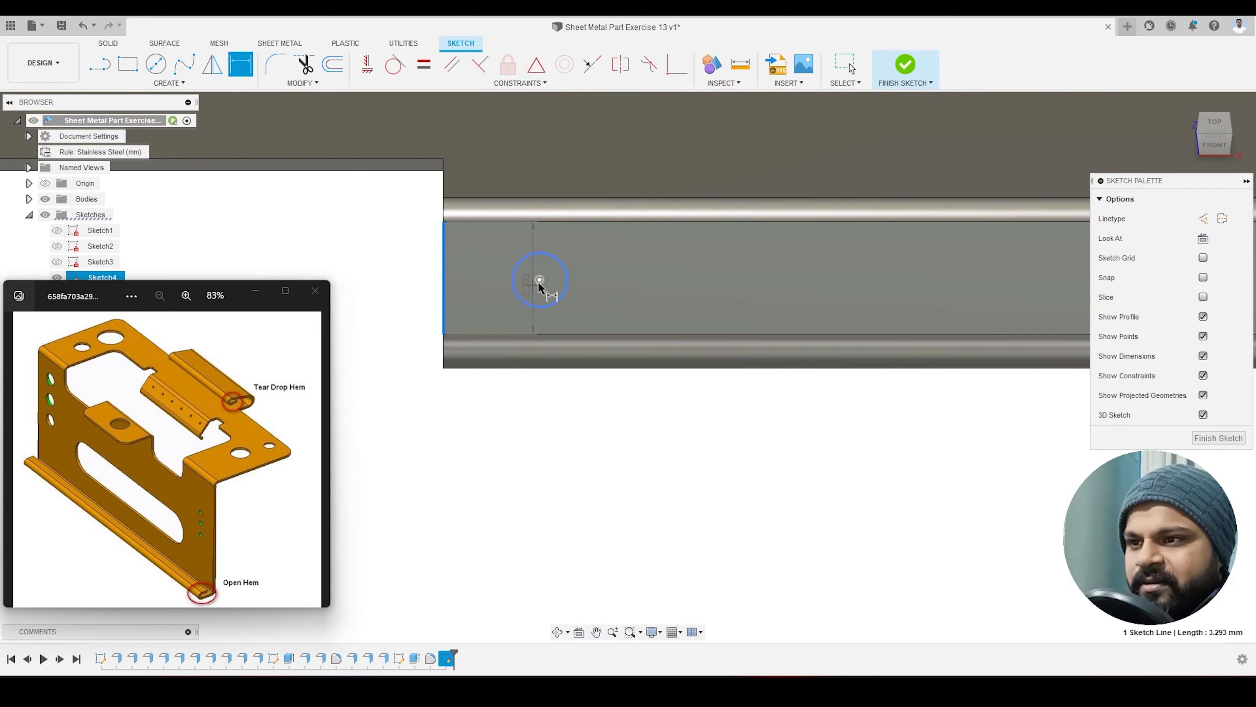
click(540, 280)
click(496, 399)
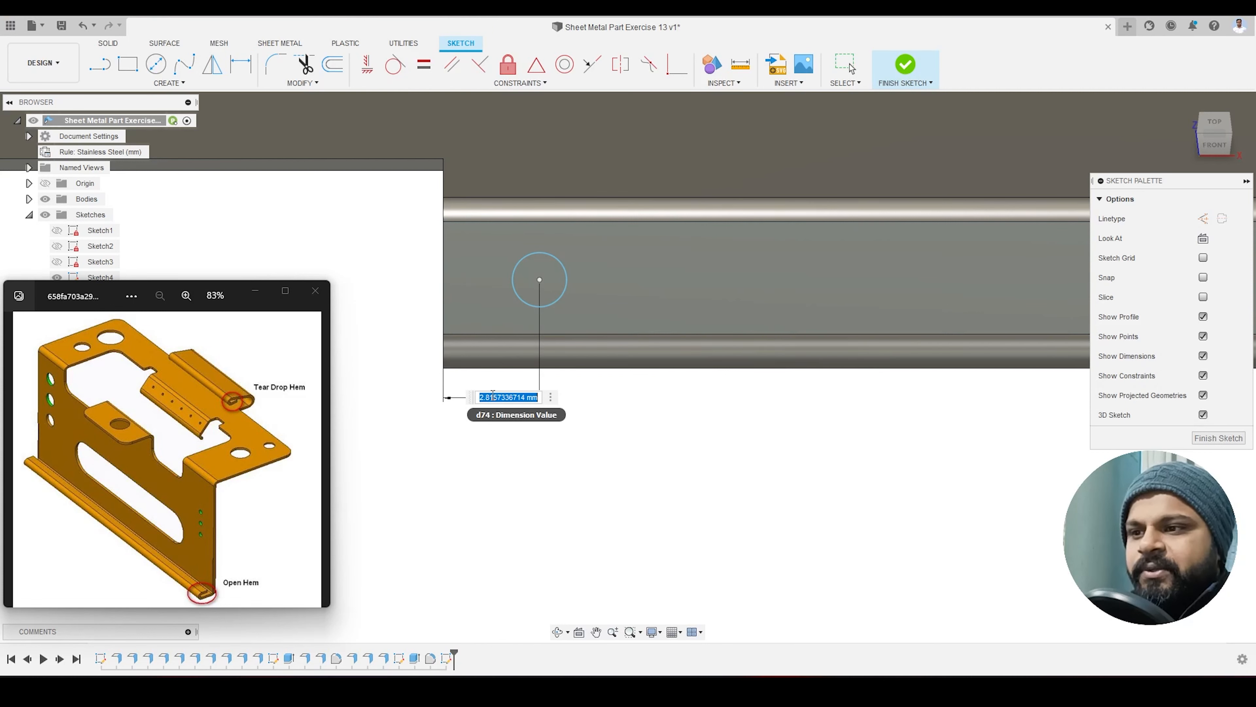
text(3)
key(Return)
key(Escape)
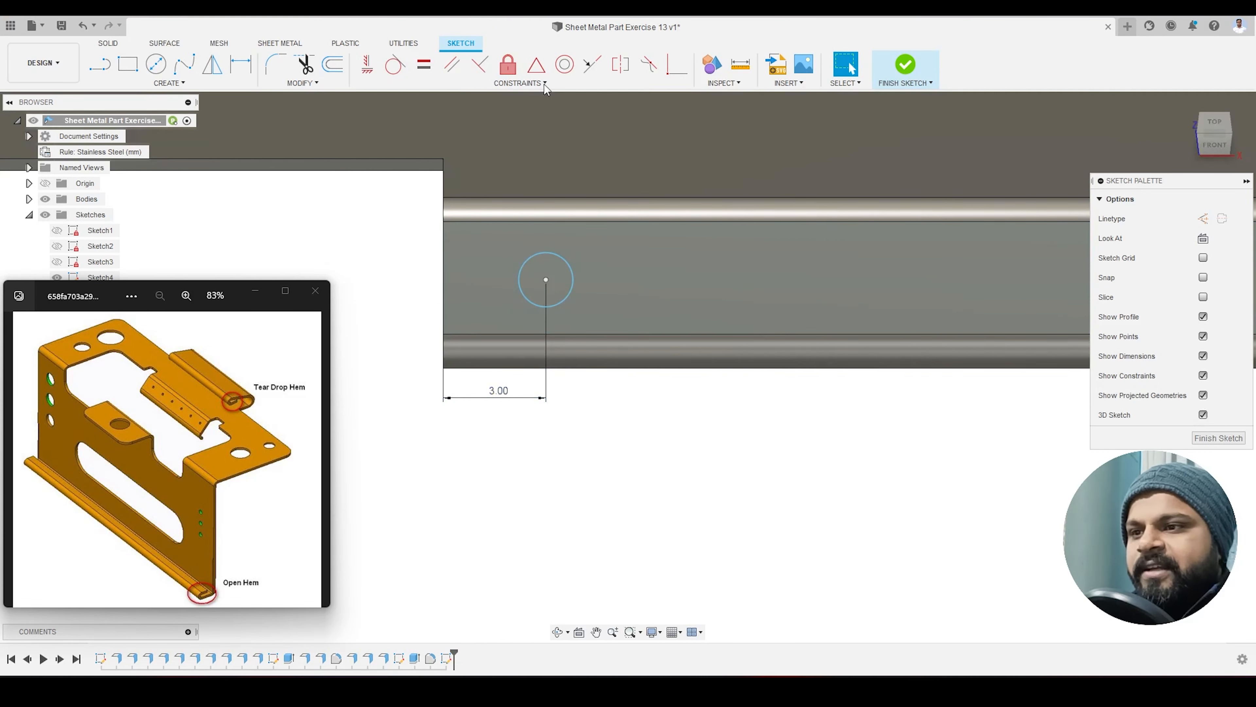
Step: Dimension the slanted flange circle with a 1 mm diameter
click(573, 300)
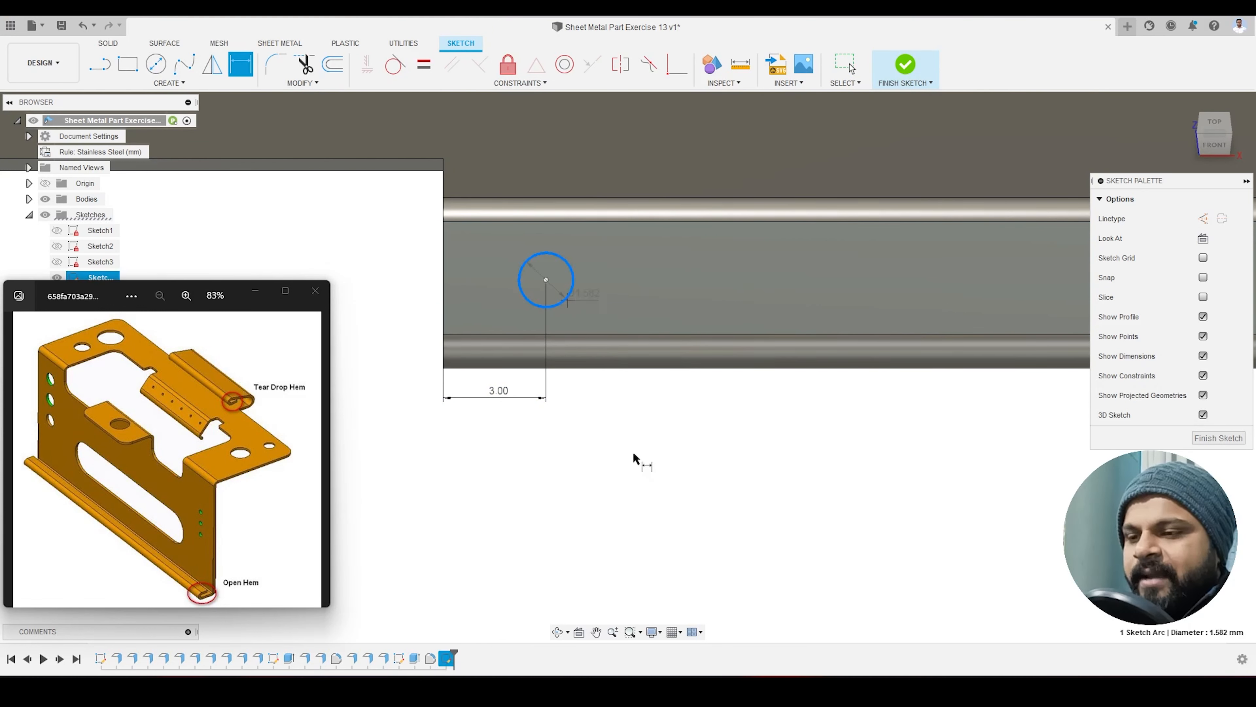
click(680, 435)
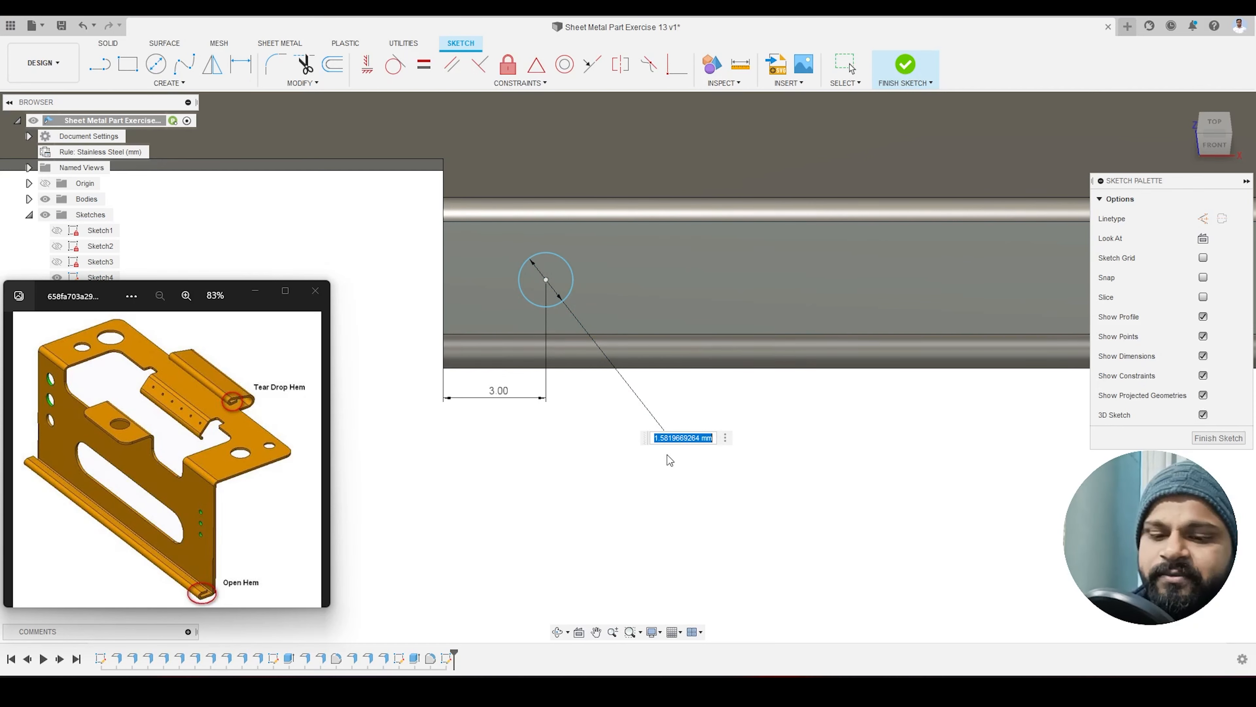
text(1)
key(Return)
scroll(535, 309, down, 3)
key(Escape)
scroll(525, 299, up, 4)
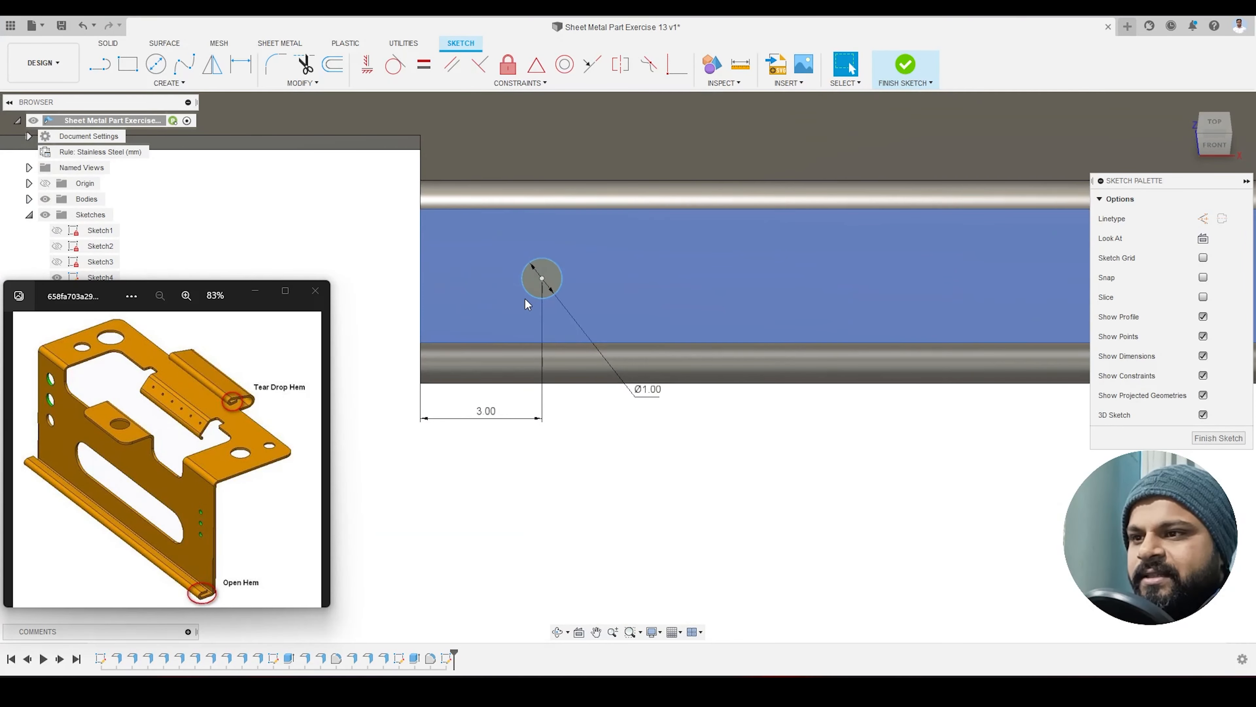
Step: Dimension the circle's center 1.5 mm above the lower edge of the slanted flange's flat face
mouse_move(542, 278)
mouse_down()
mouse_move(544, 248)
mouse_move(543, 318)
mouse_move(552, 263)
mouse_move(551, 288)
mouse_up()
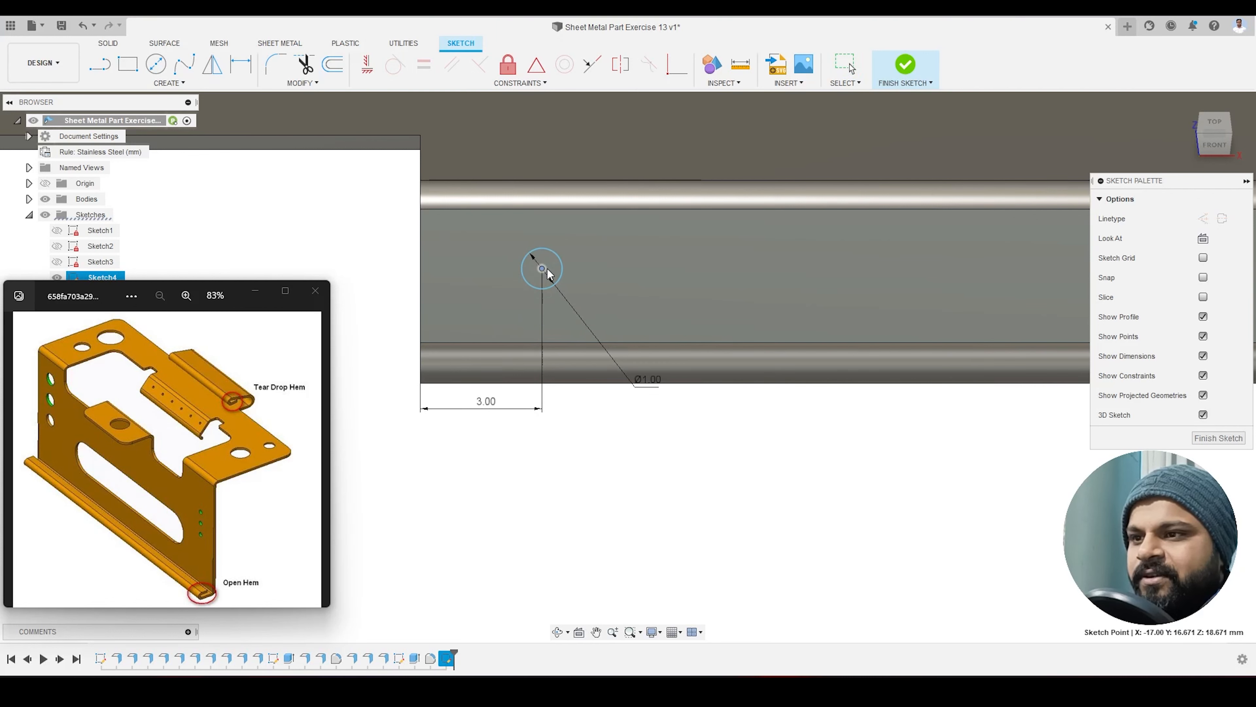
click(241, 70)
click(438, 343)
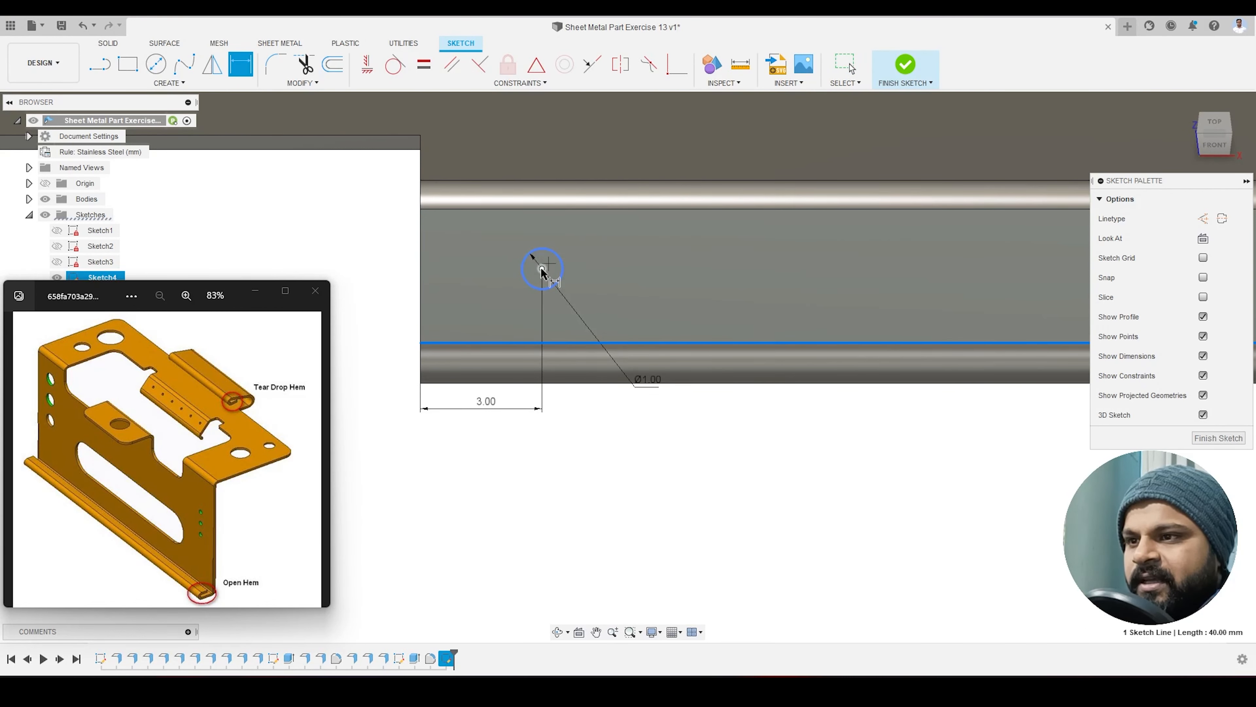
click(542, 269)
click(389, 301)
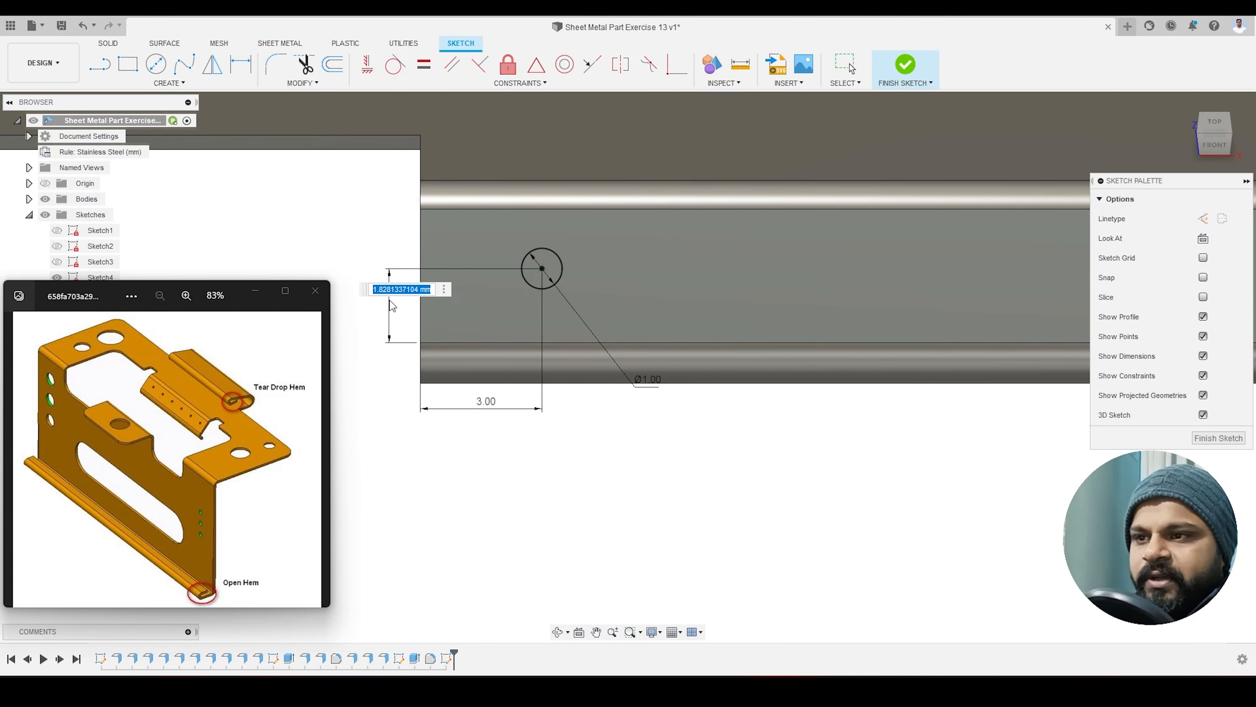
text(1.5)
key(Return)
key(Escape)
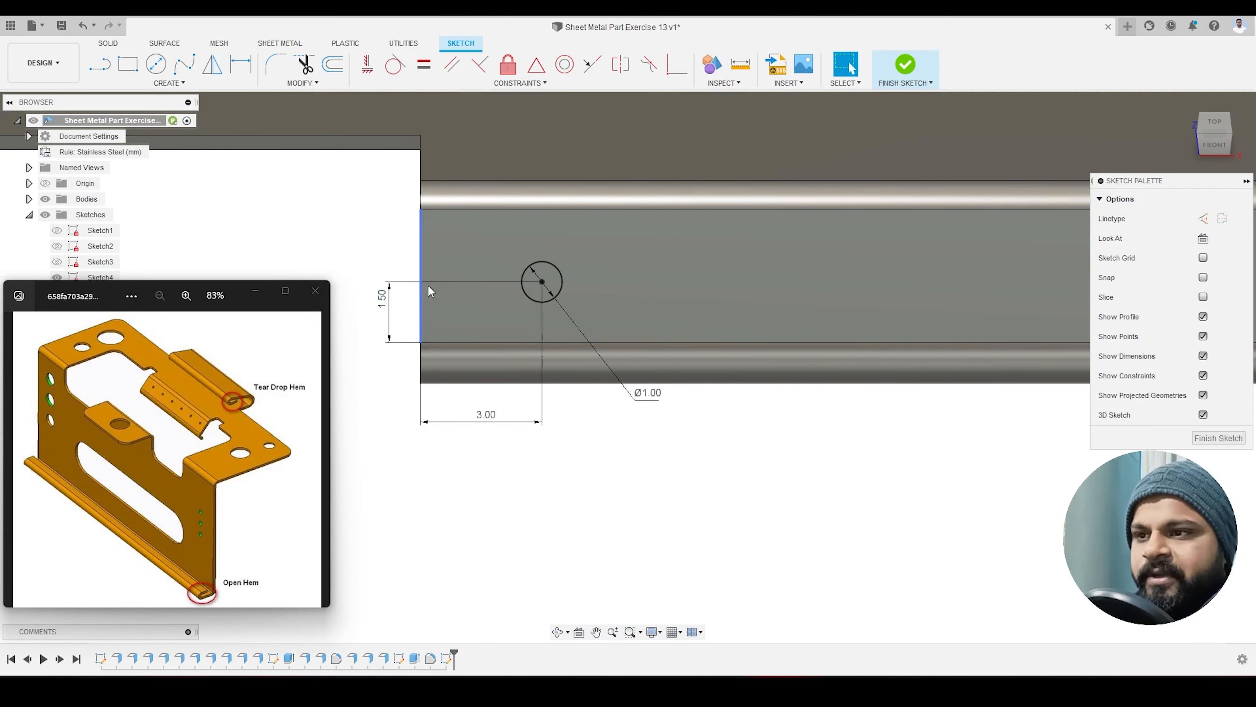
Step: Finish the circle sketch and extrude the 1 mm circle as a cut about 3.18 mm deep through the slanted flange
scroll(430, 290, down, 5)
click(905, 65)
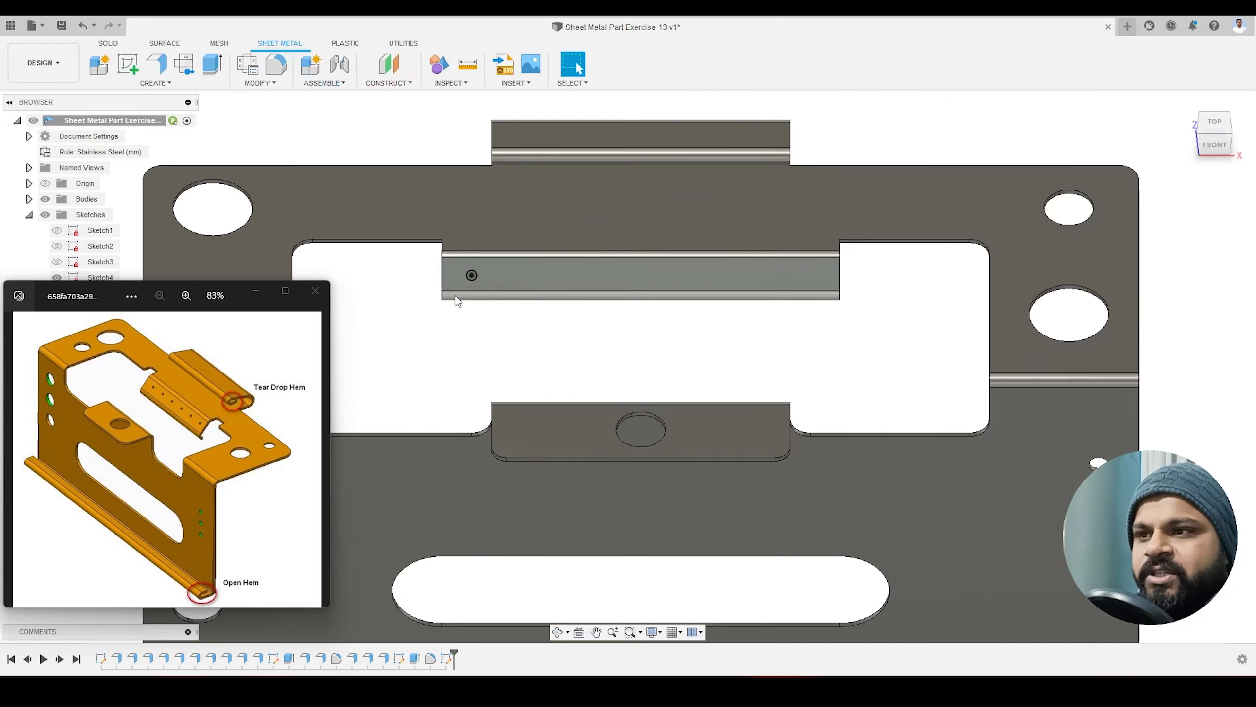
shift+middle_drag(456, 295, 476, 256)
scroll(477, 250, up, 5)
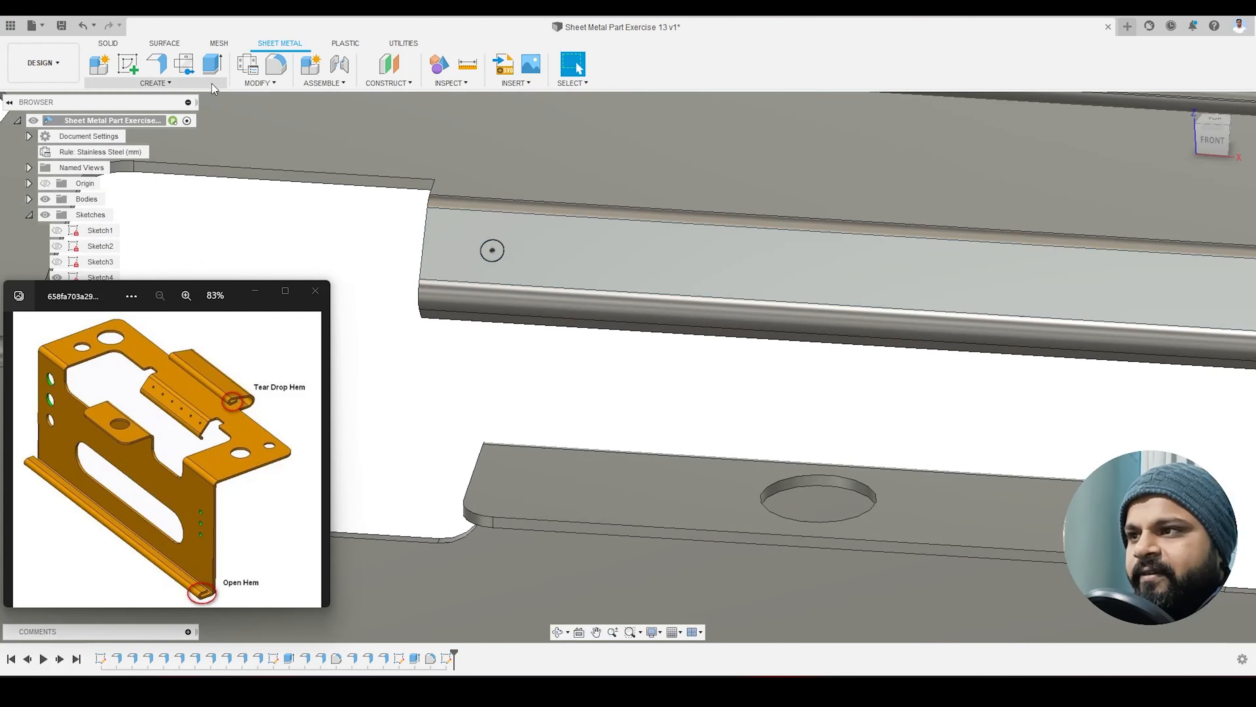
click(212, 64)
click(495, 262)
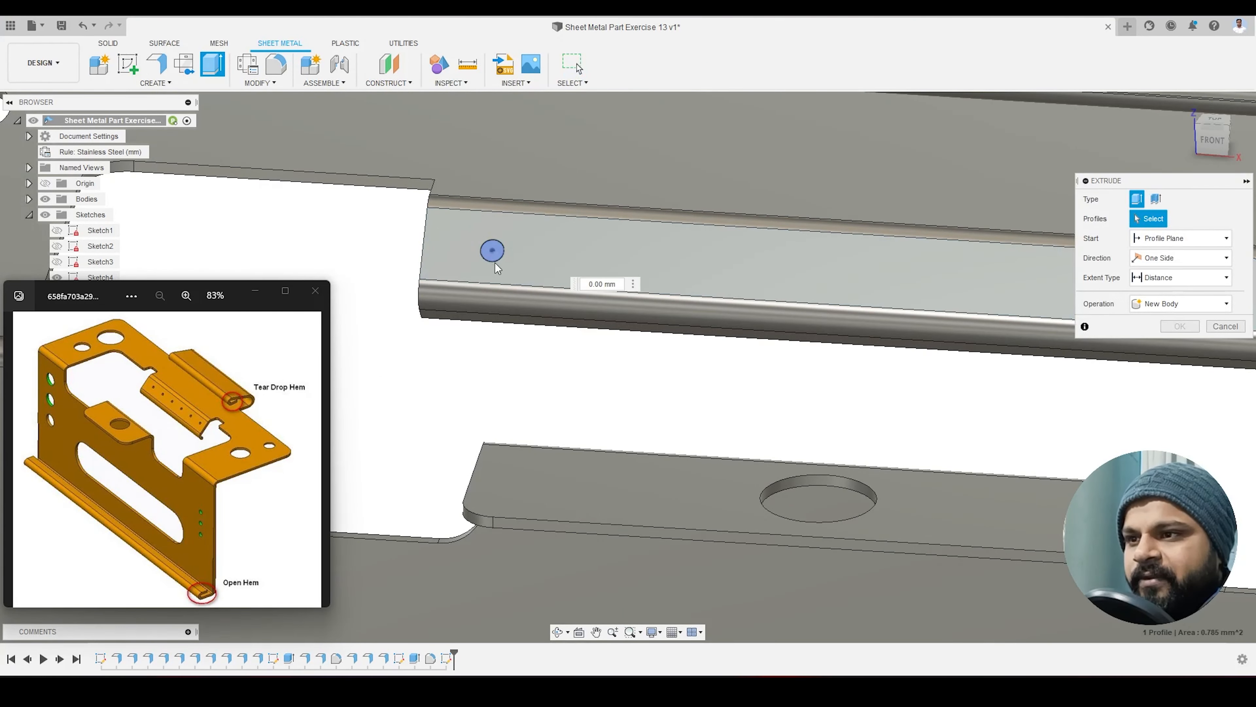
drag(495, 253, 507, 269)
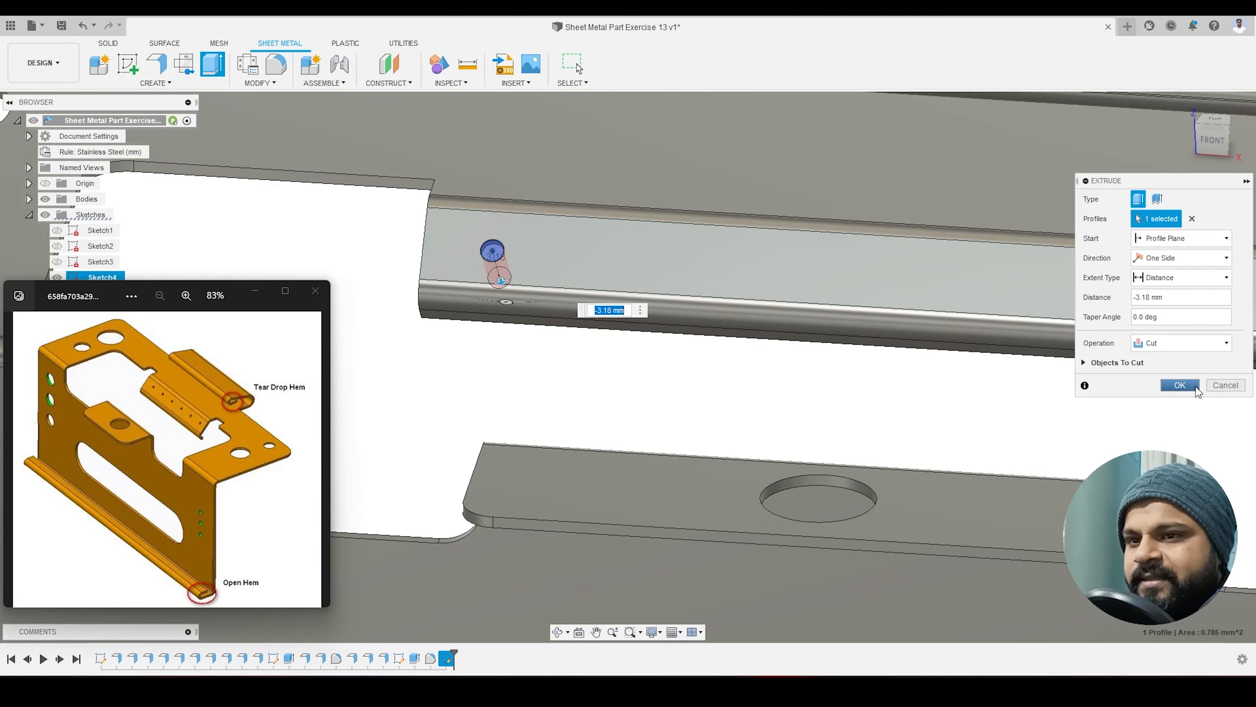
click(1181, 385)
Step: Start a rectangular pattern of the small hole cut along the slanted flange's lower edge with quantity 6 over about 27.9 mm
shift+middle_drag(687, 354, 466, 296)
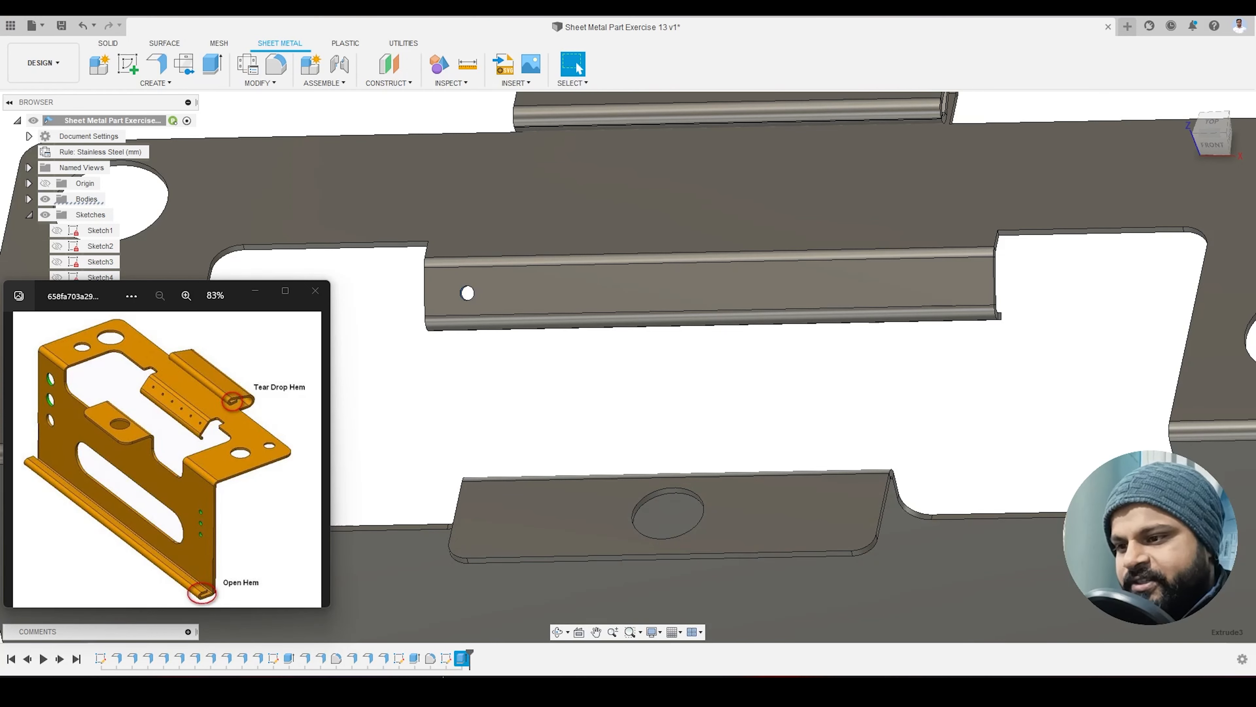
click(170, 81)
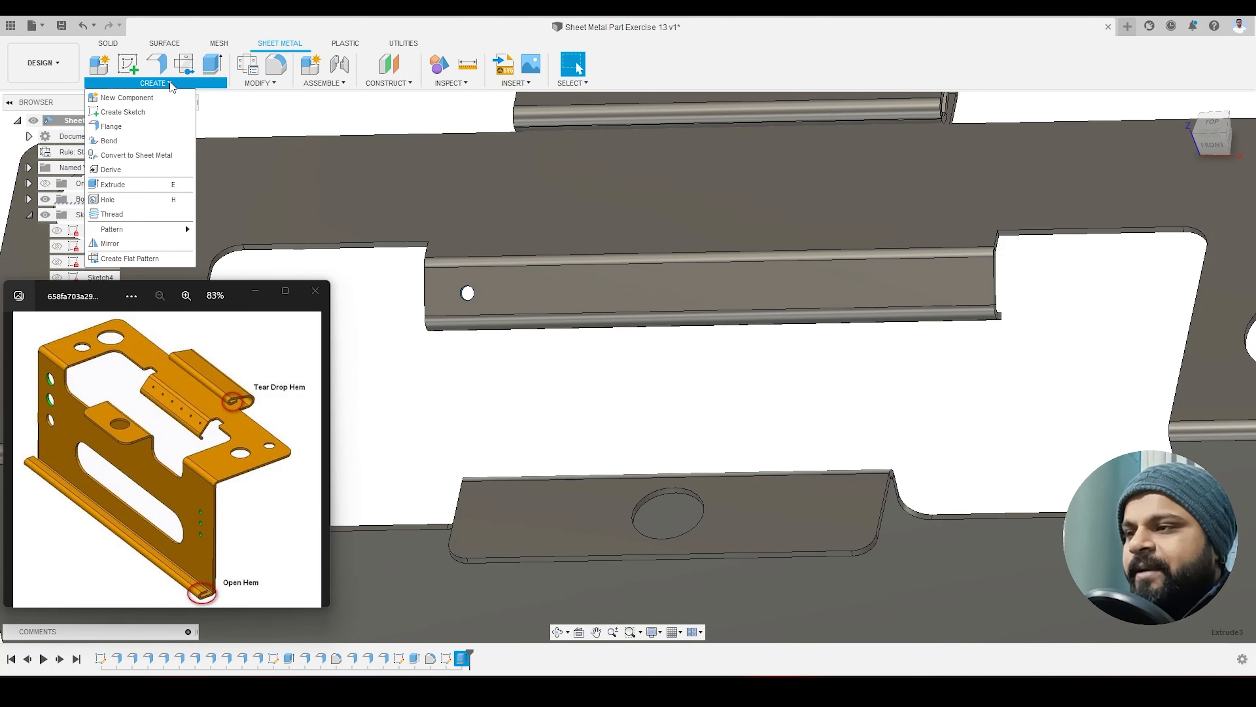
mouse_move(157, 230)
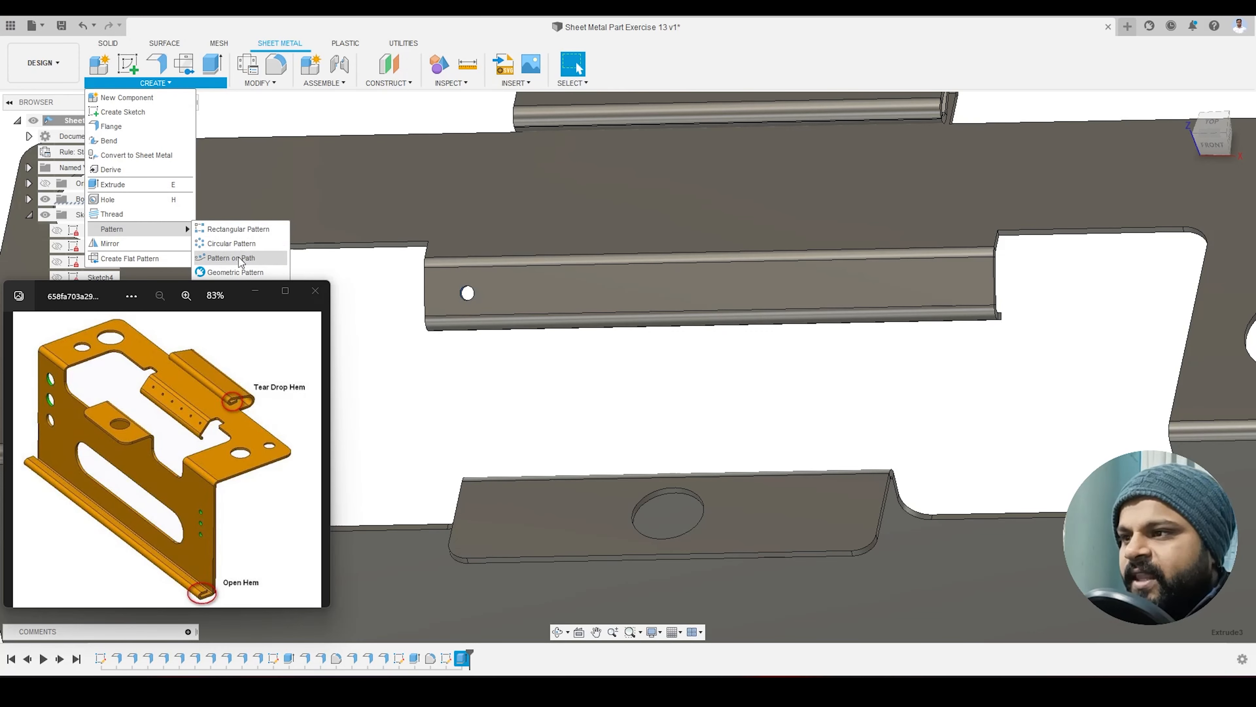
click(245, 231)
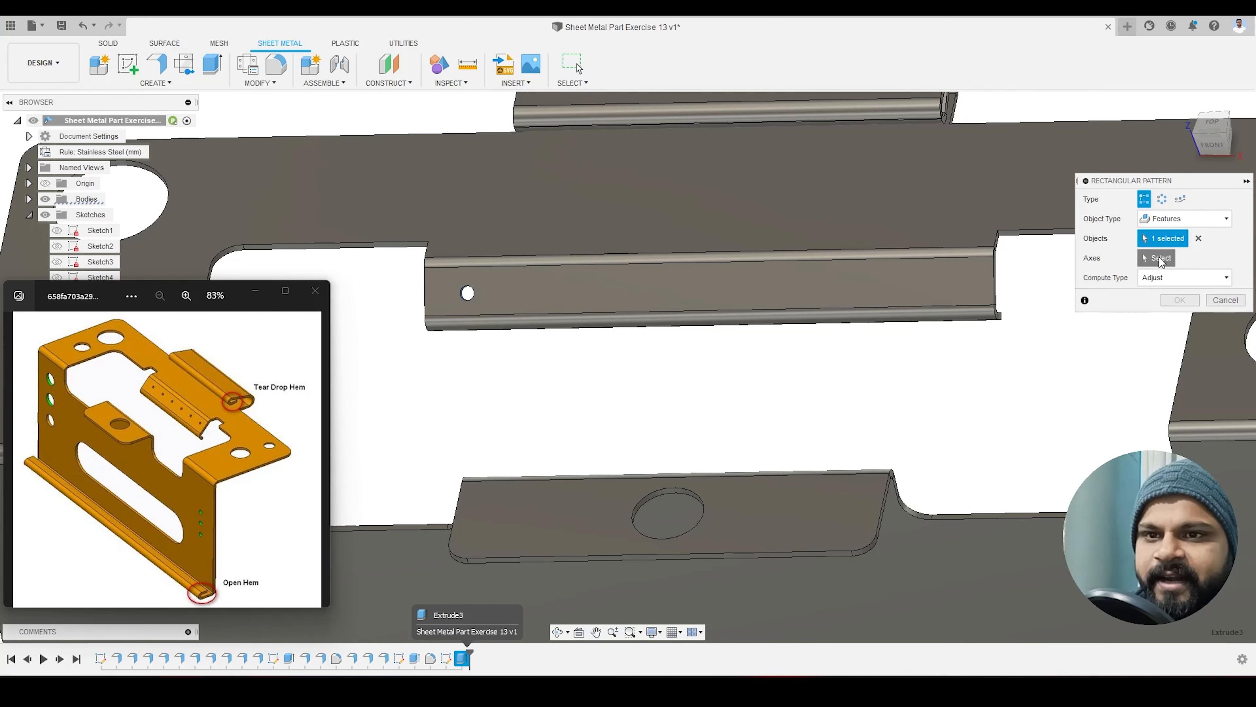
click(1159, 258)
click(693, 310)
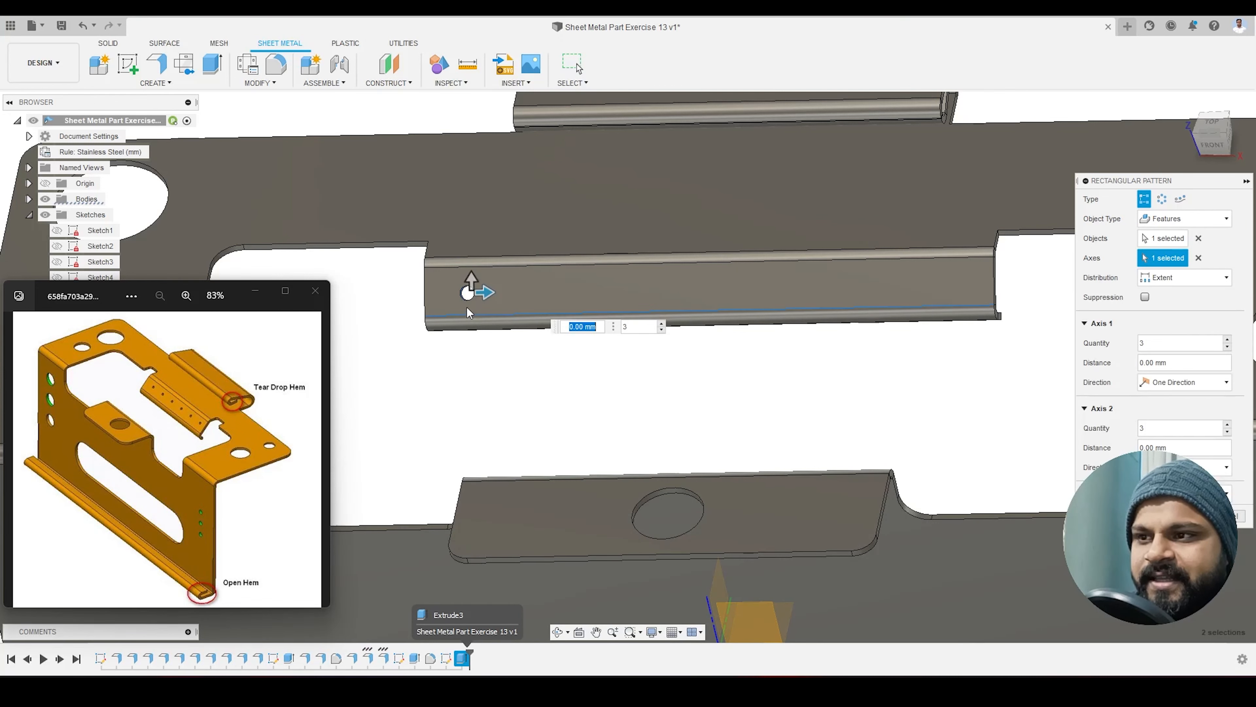
drag(491, 292, 804, 286)
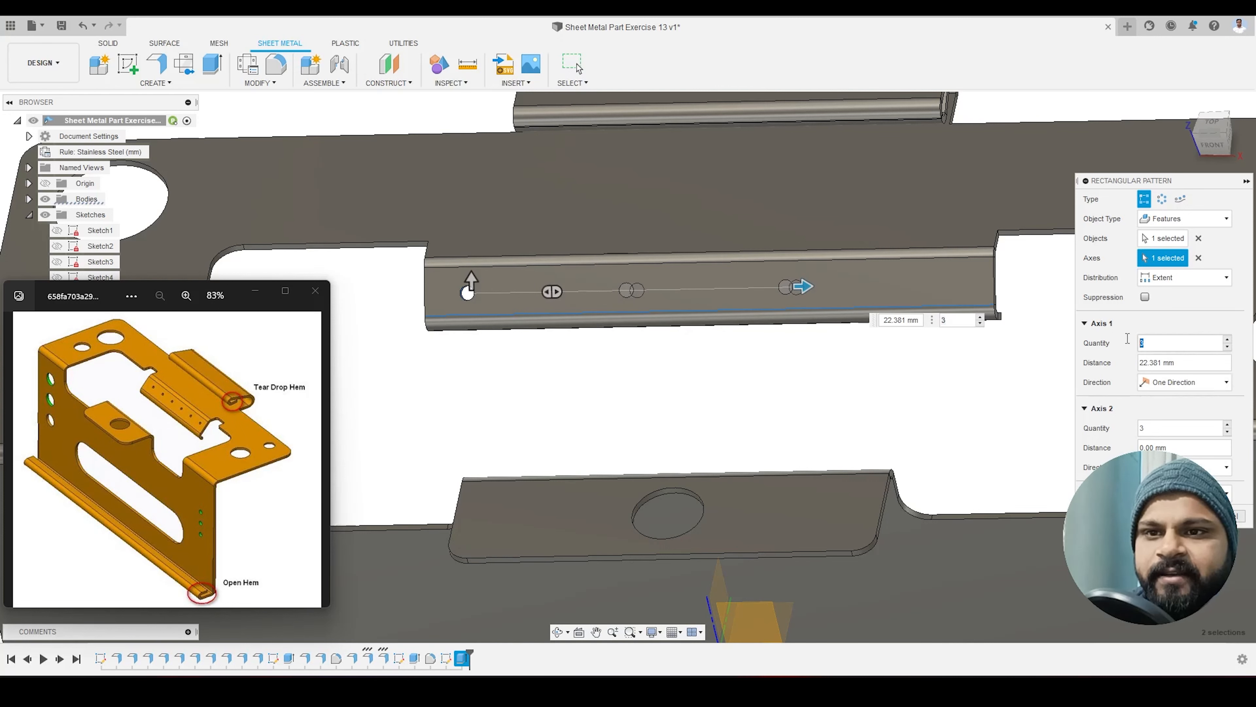
text(6)
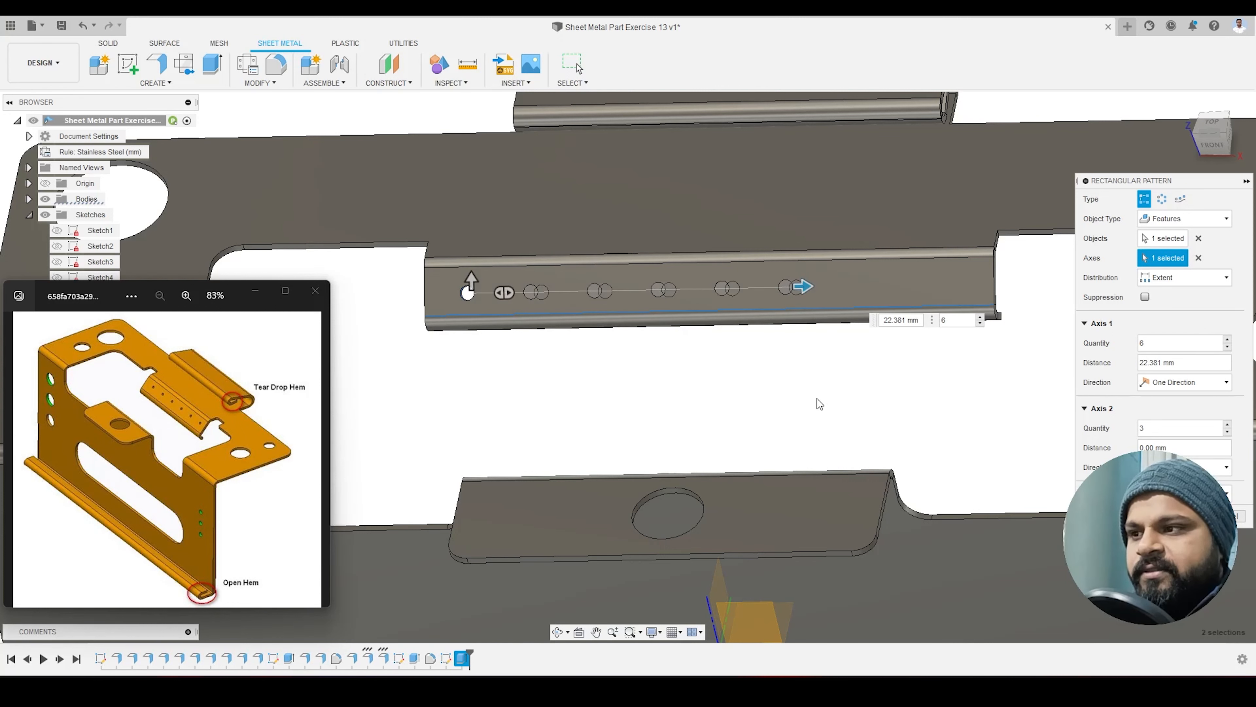
drag(804, 286, 883, 285)
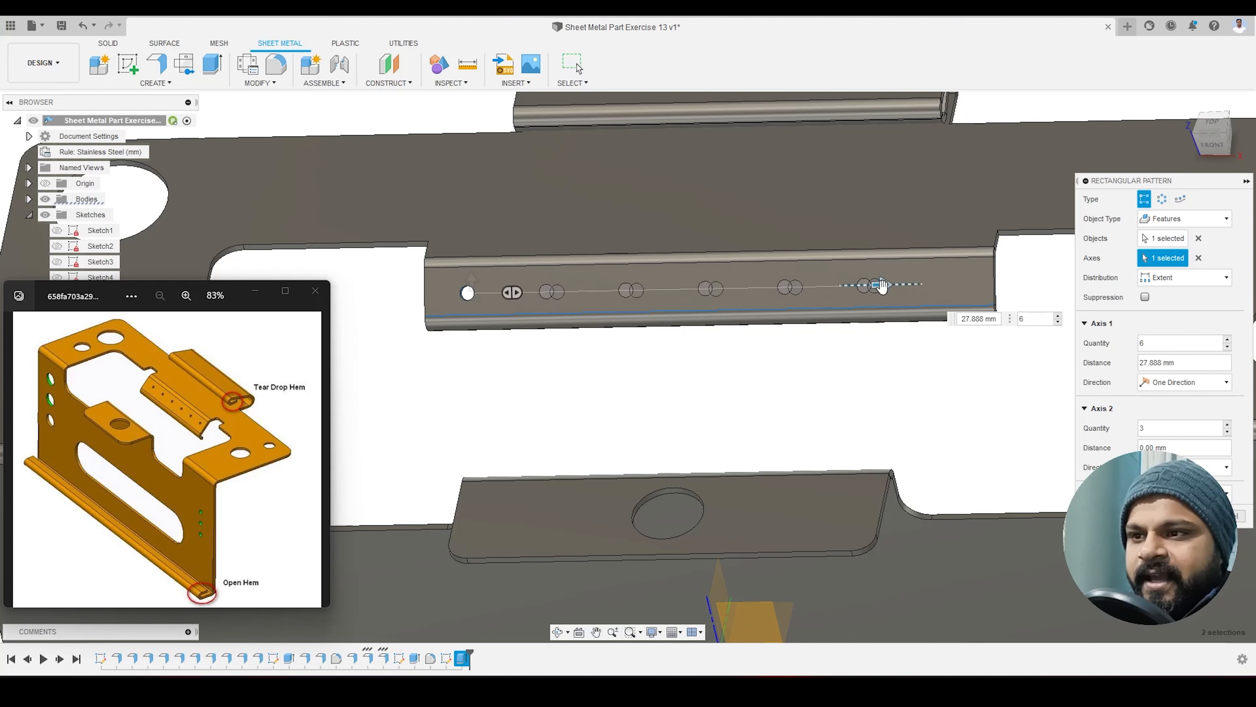
Step: Set the hole pattern's total distance along the flange to 32 mm and create the pattern
mouse_move(805, 350)
shift+middle_down()
mouse_move(822, 351)
mouse_move(807, 350)
shift+middle_up()
click(1204, 144)
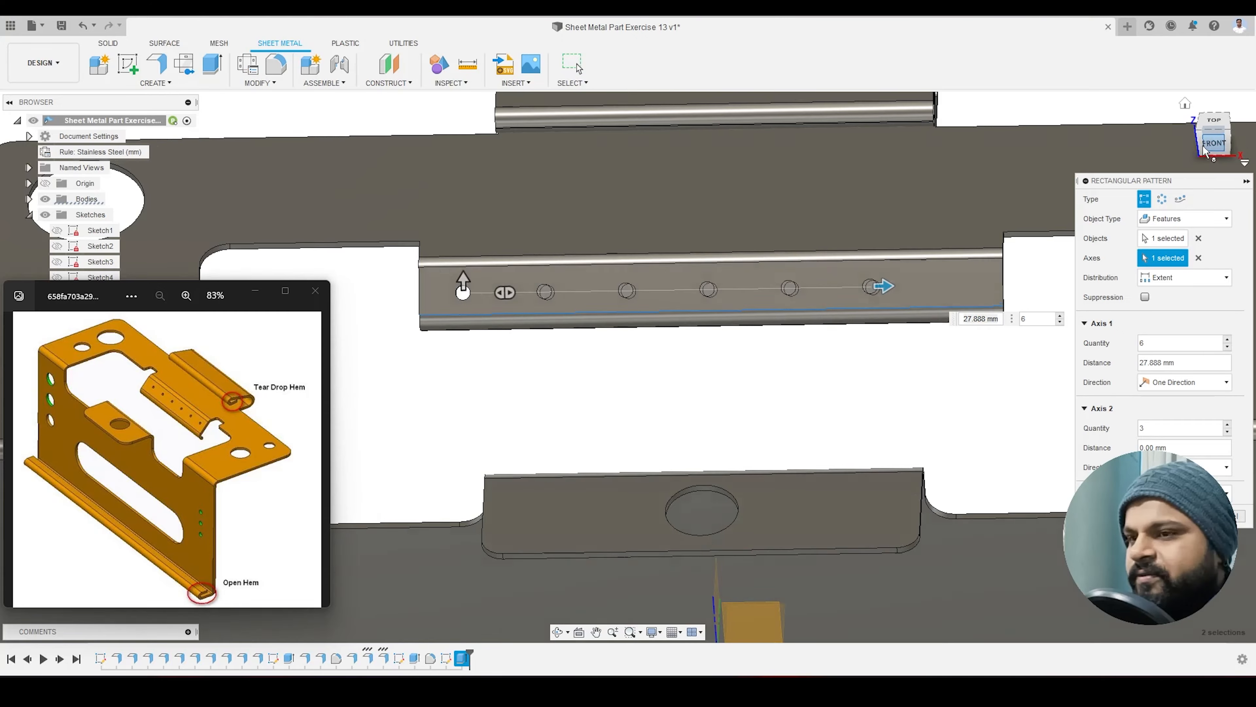
shift+middle_drag(698, 270, 643, 333)
scroll(720, 342, up, 5)
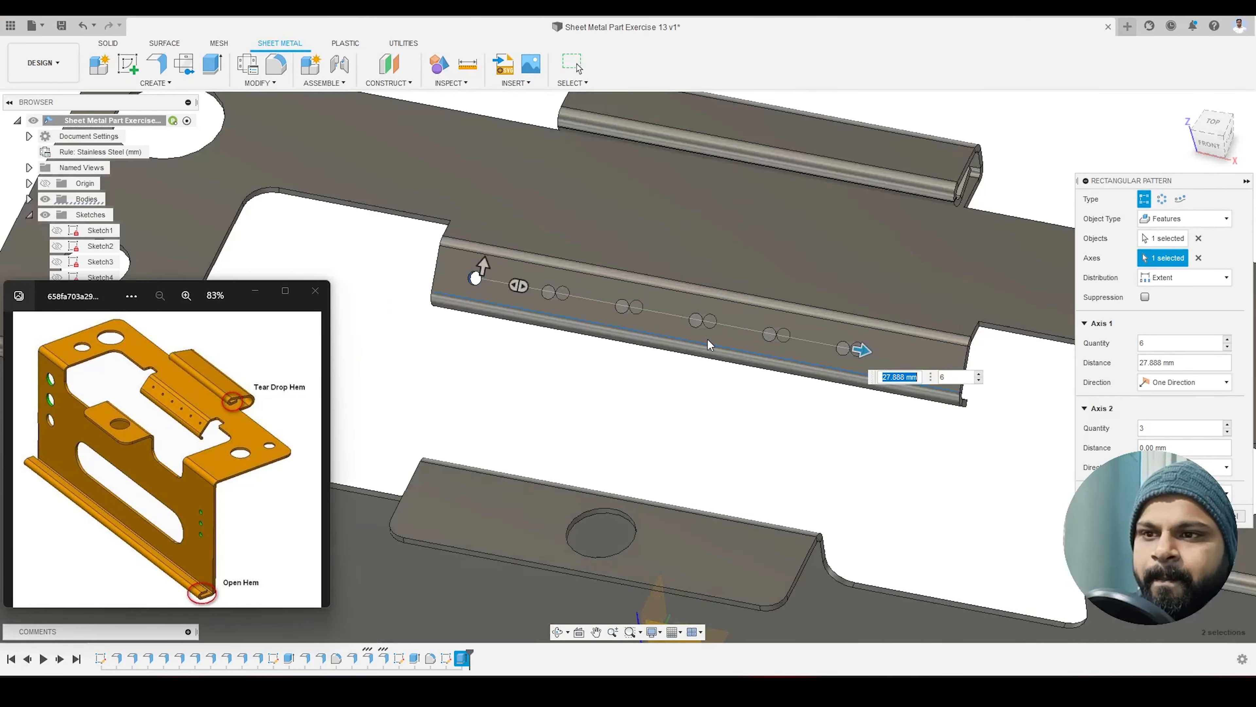
click(1137, 363)
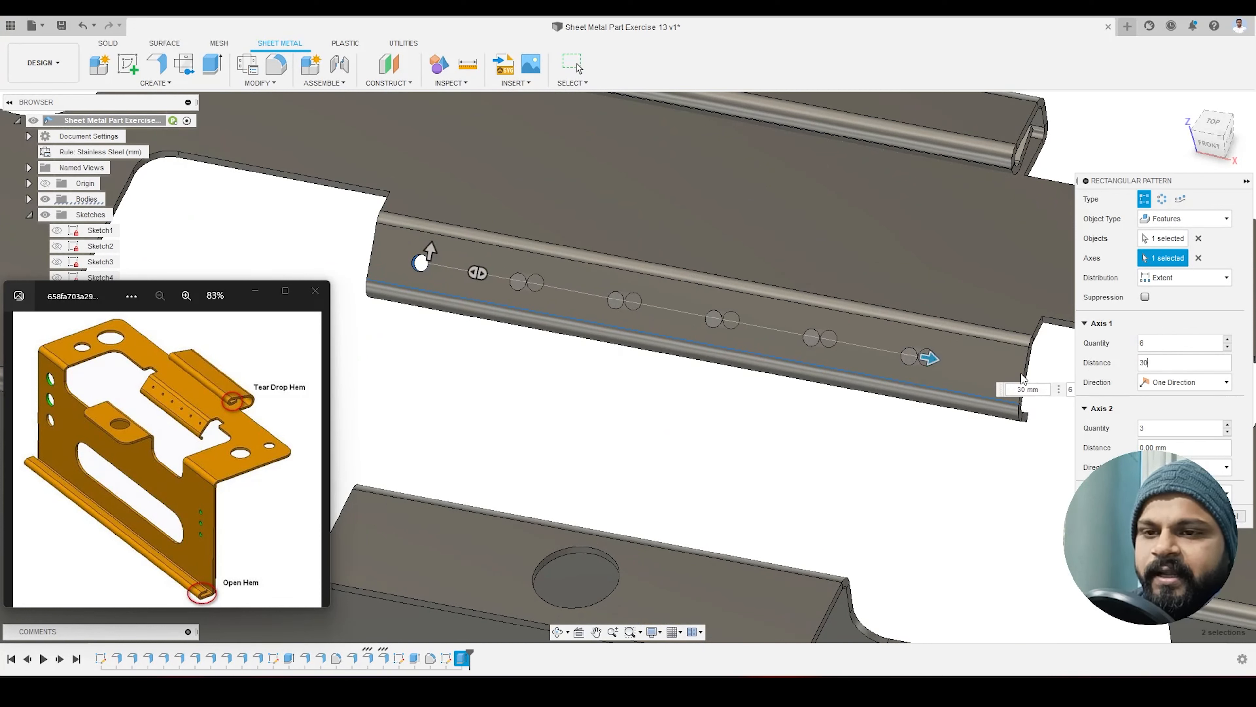
double_click(1145, 363)
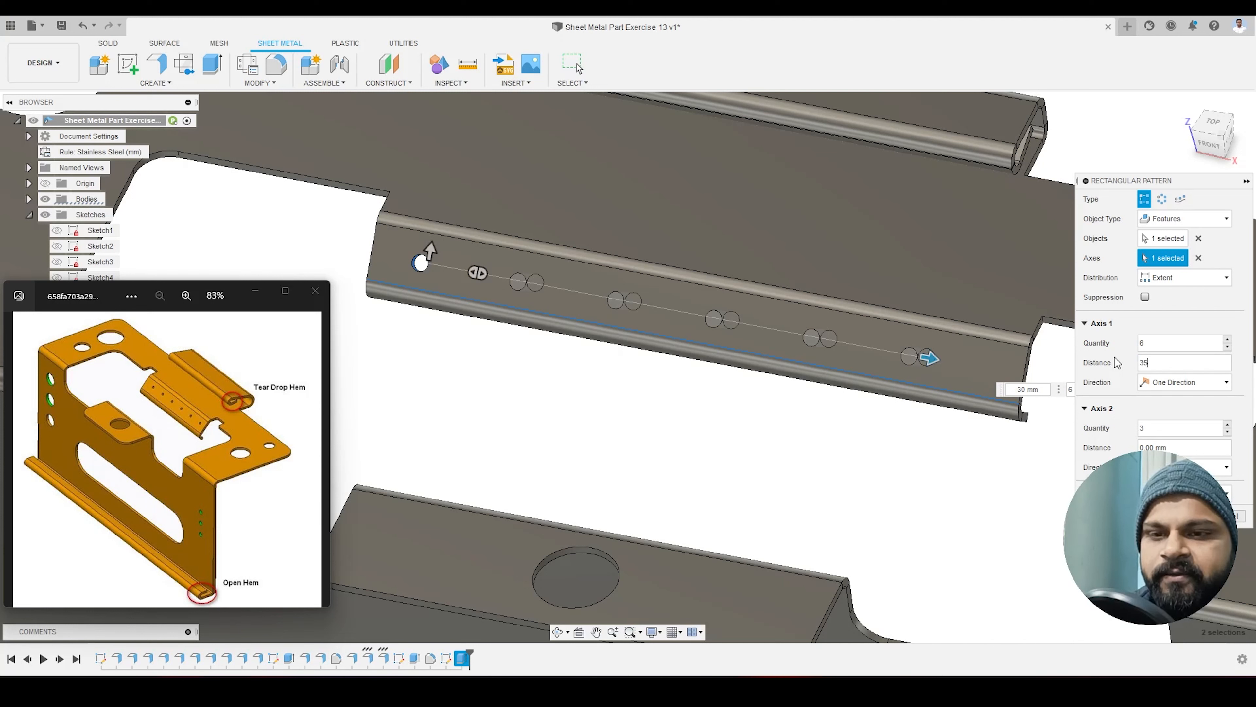
drag(1157, 364, 1147, 363)
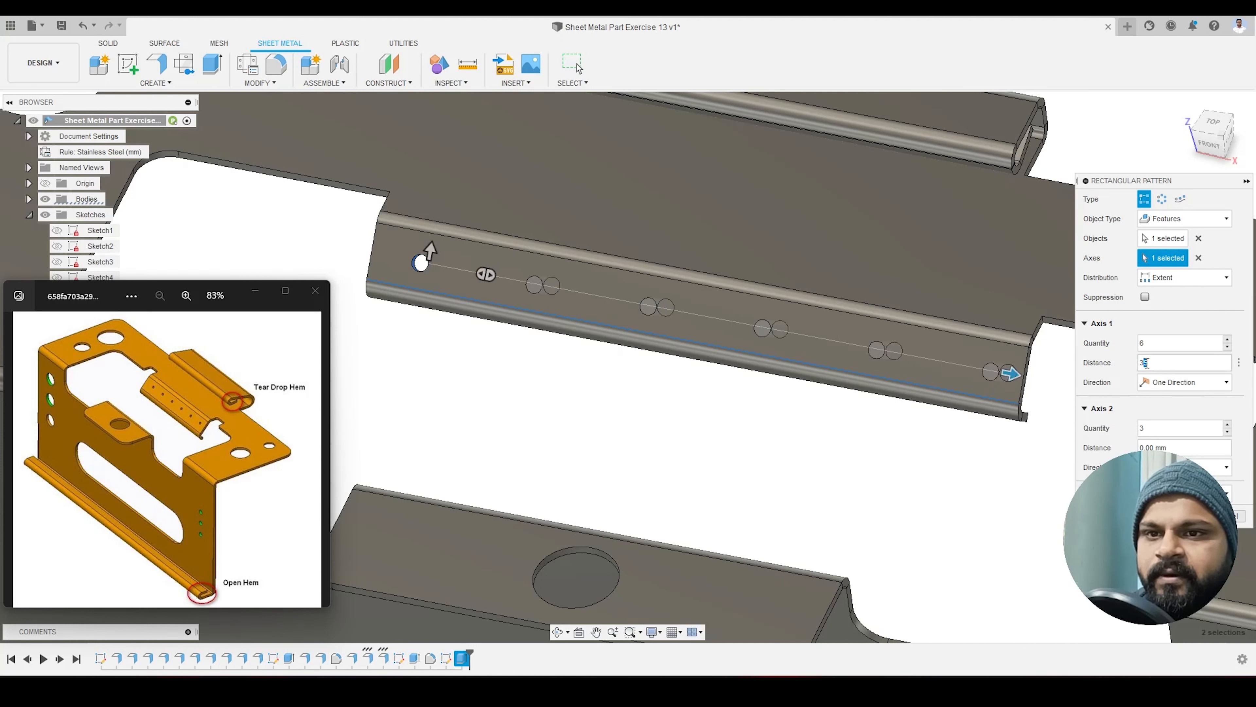
text(2)
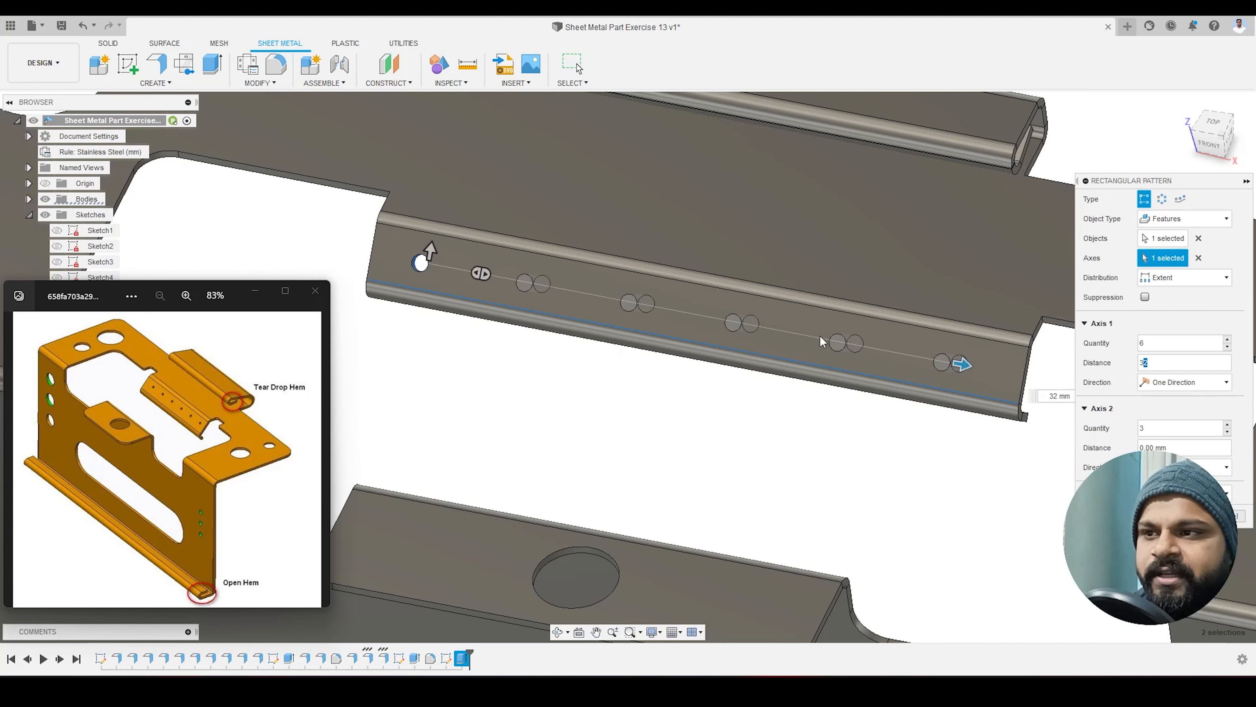
scroll(870, 275, down, 2)
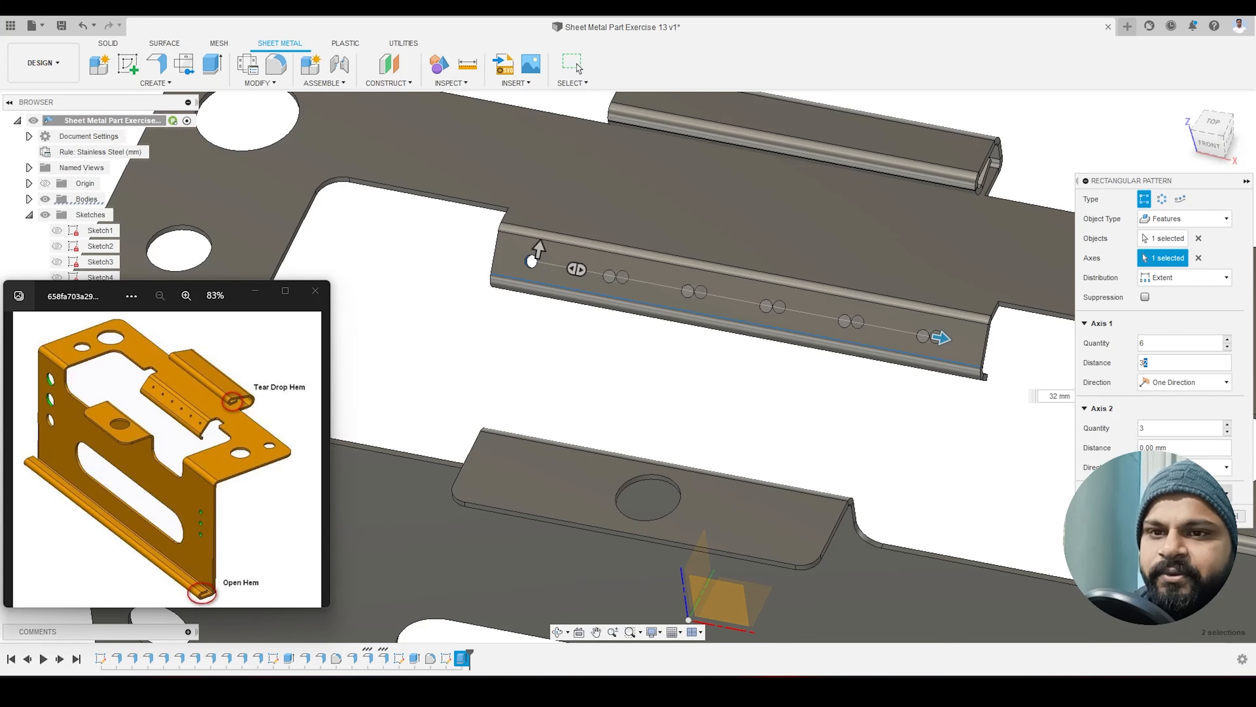
click(1192, 516)
Step: Apply the blue enamel appearance from the glossy paints to the whole bracket
scroll(762, 361, down, 3)
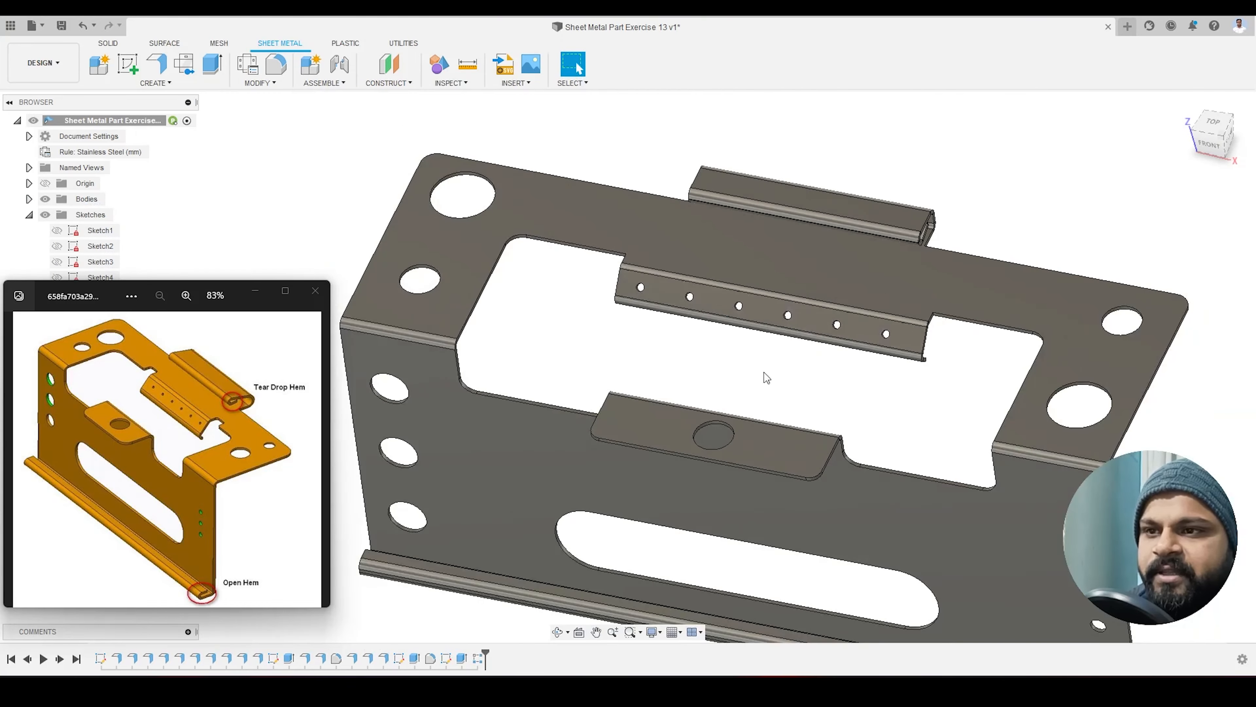
shift+middle_drag(765, 376, 705, 343)
scroll(725, 386, down, 3)
scroll(704, 343, up, 3)
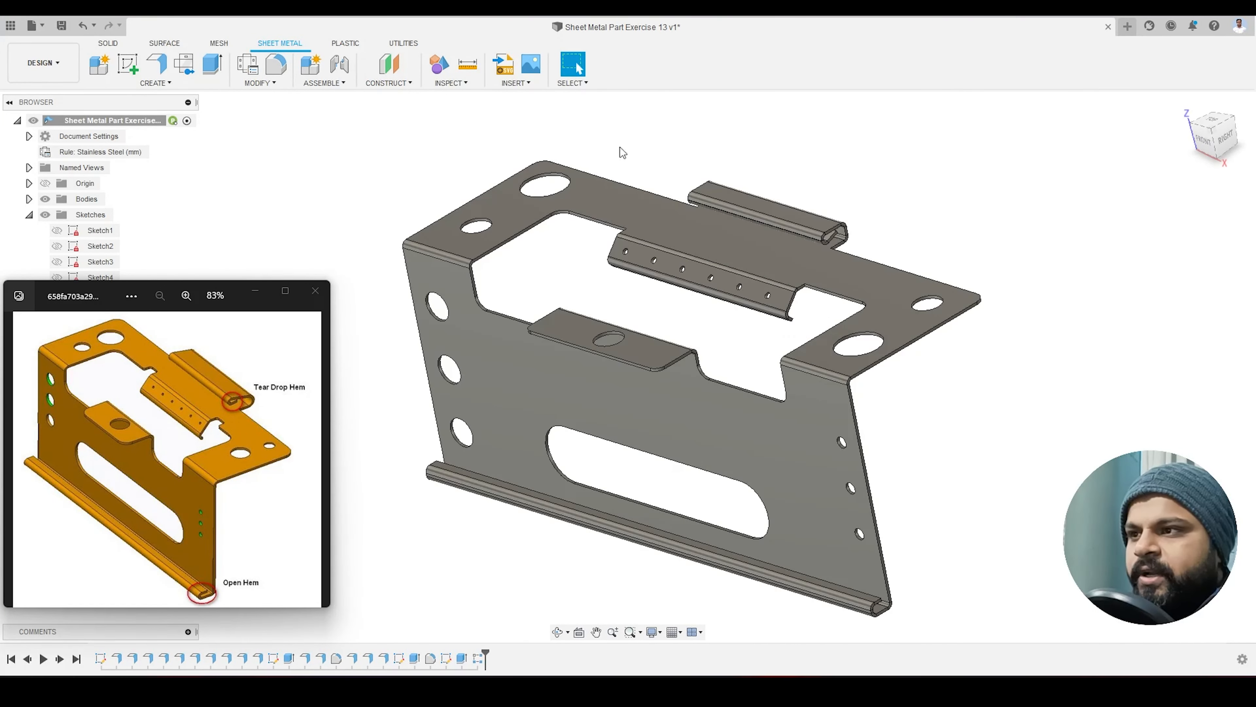
click(274, 84)
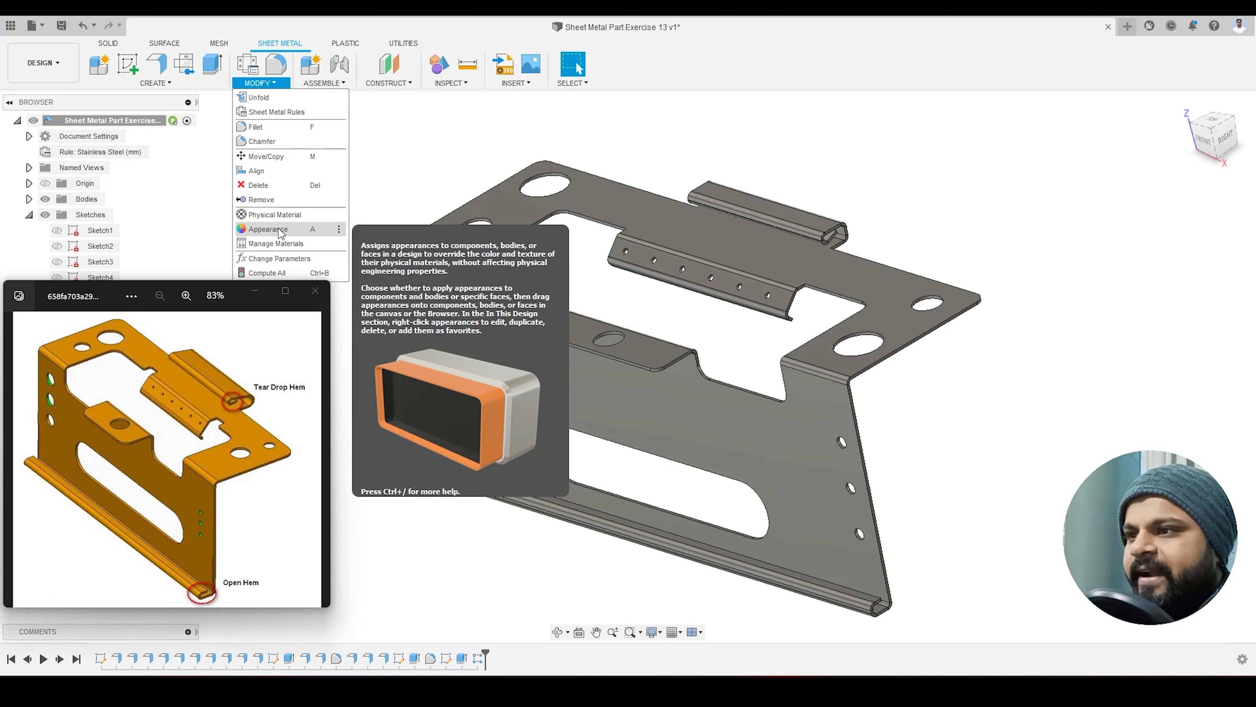
click(268, 229)
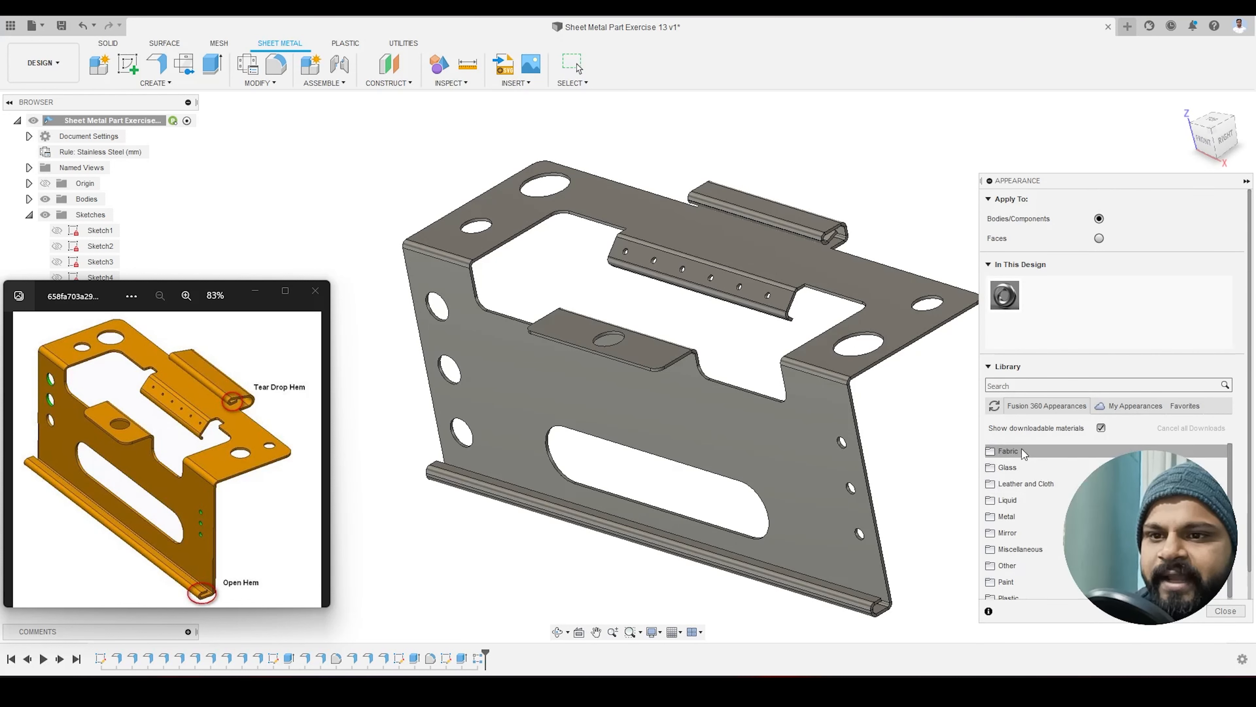
click(1019, 581)
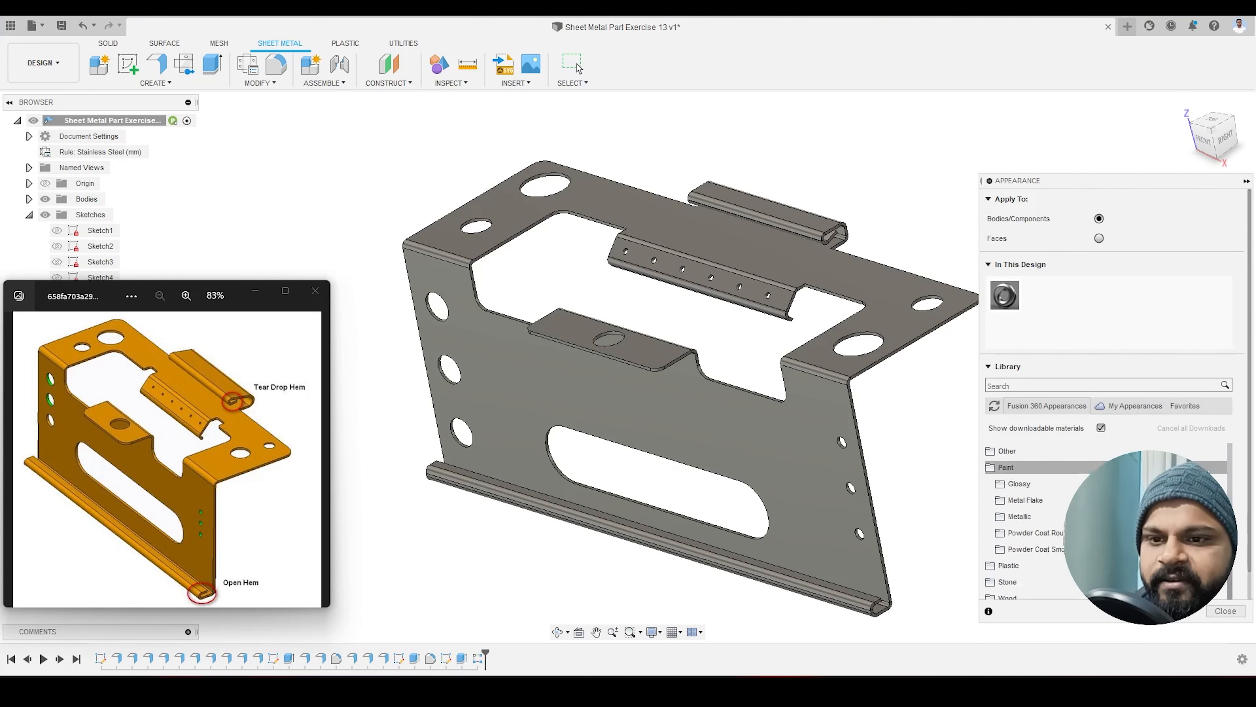
scroll(1021, 500, down, 3)
click(1019, 454)
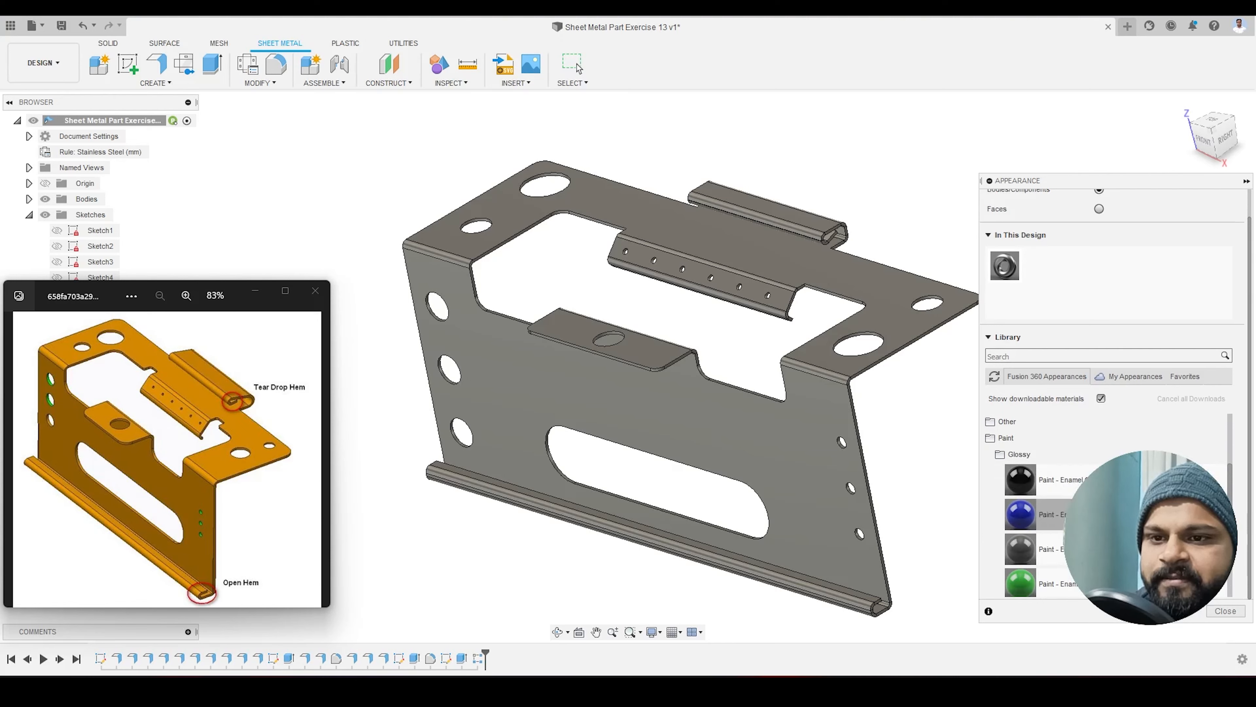
drag(1020, 514, 770, 400)
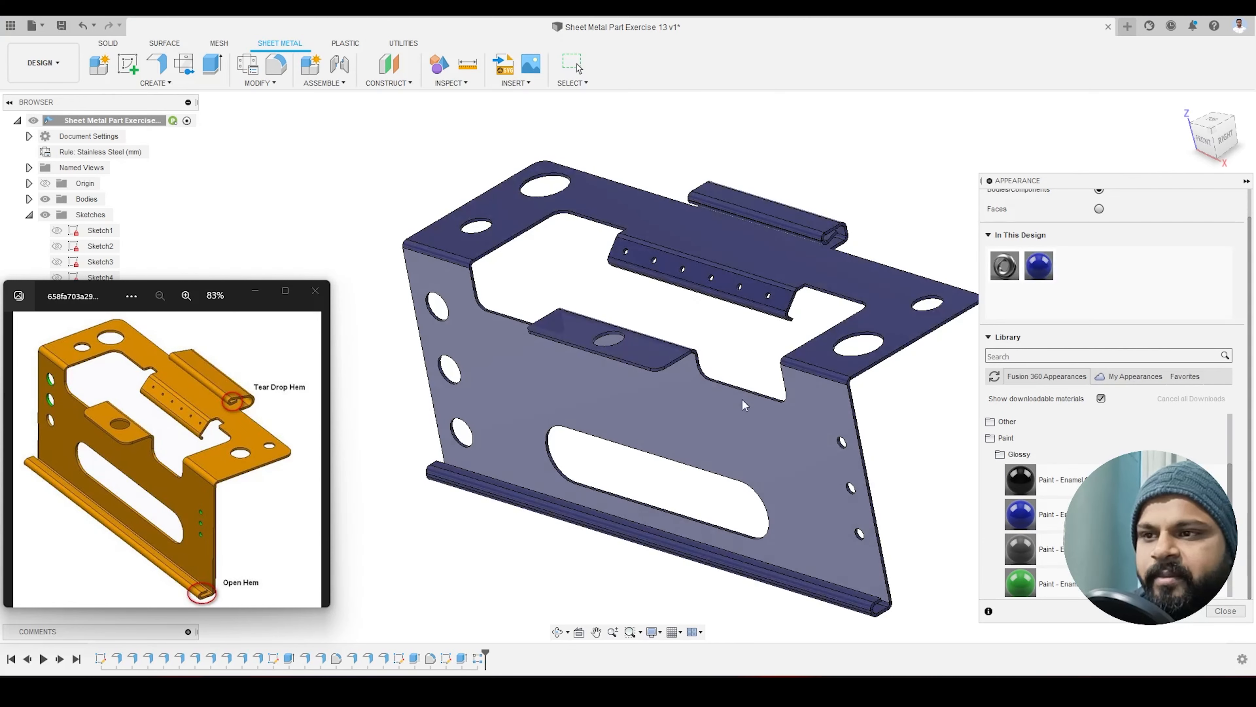
Step: Replace the bracket's blue appearance with the dark grey glossy enamel paint and put the appearance settings away
scroll(816, 360, down, 3)
drag(1021, 549, 816, 445)
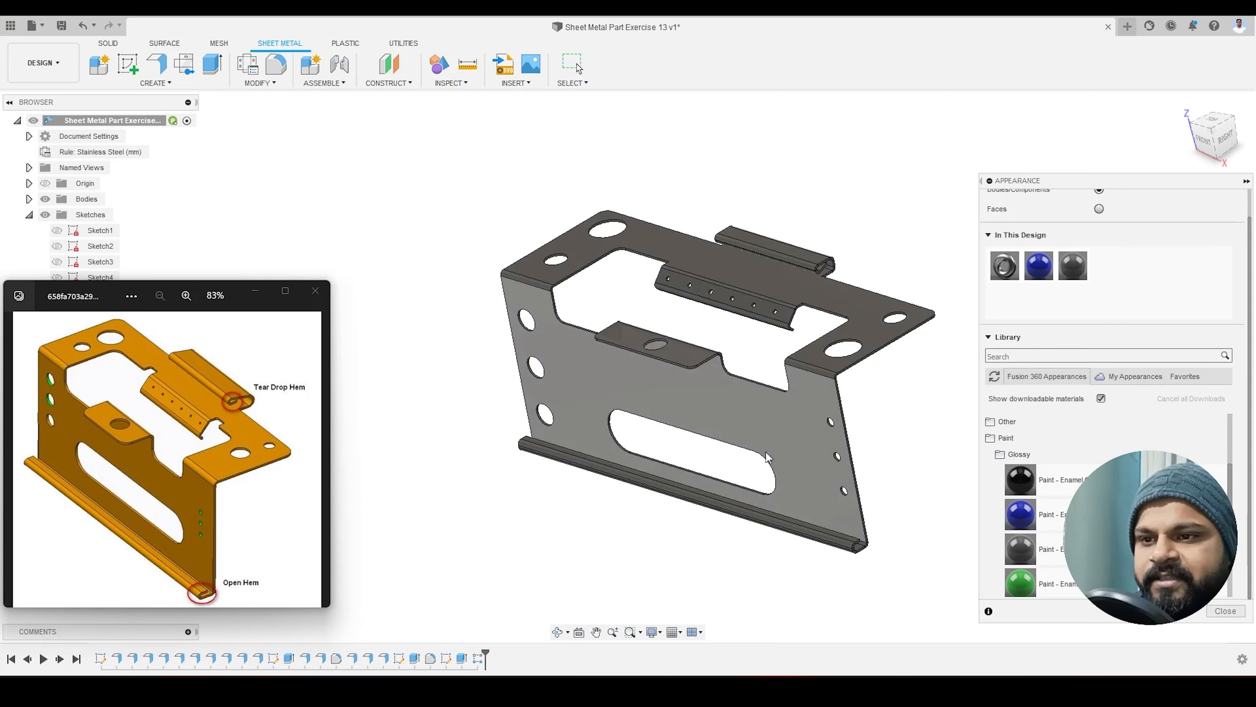
click(1246, 181)
scroll(860, 403, up, 3)
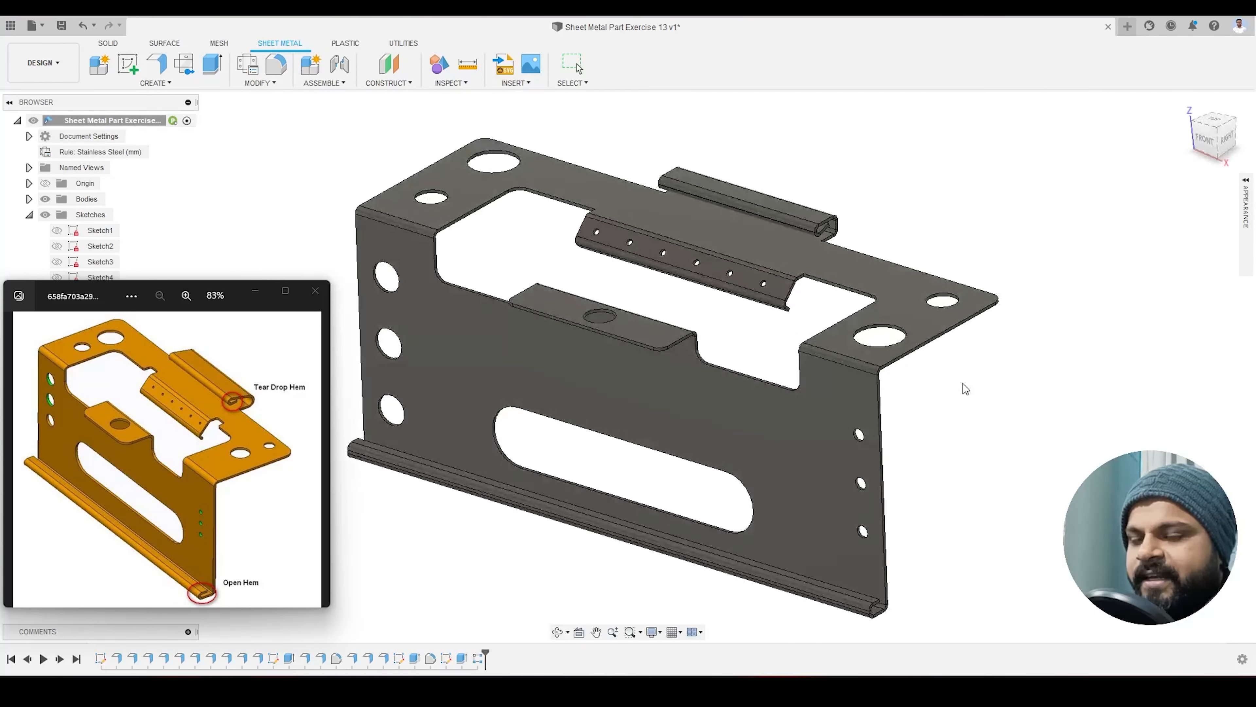
Step: Place the reference image beside the bracket, compare the two shapes, and return to the model
scroll(1005, 407, down, 2)
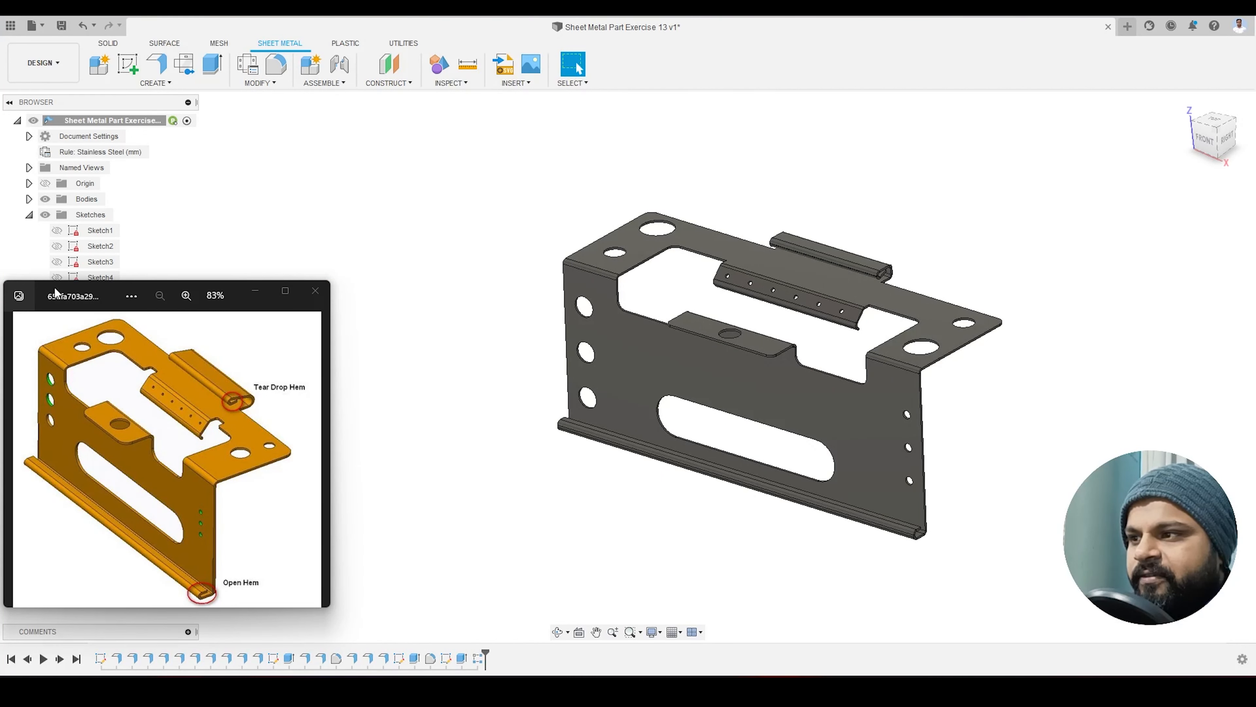
drag(233, 291, 387, 270)
scroll(742, 321, down, 3)
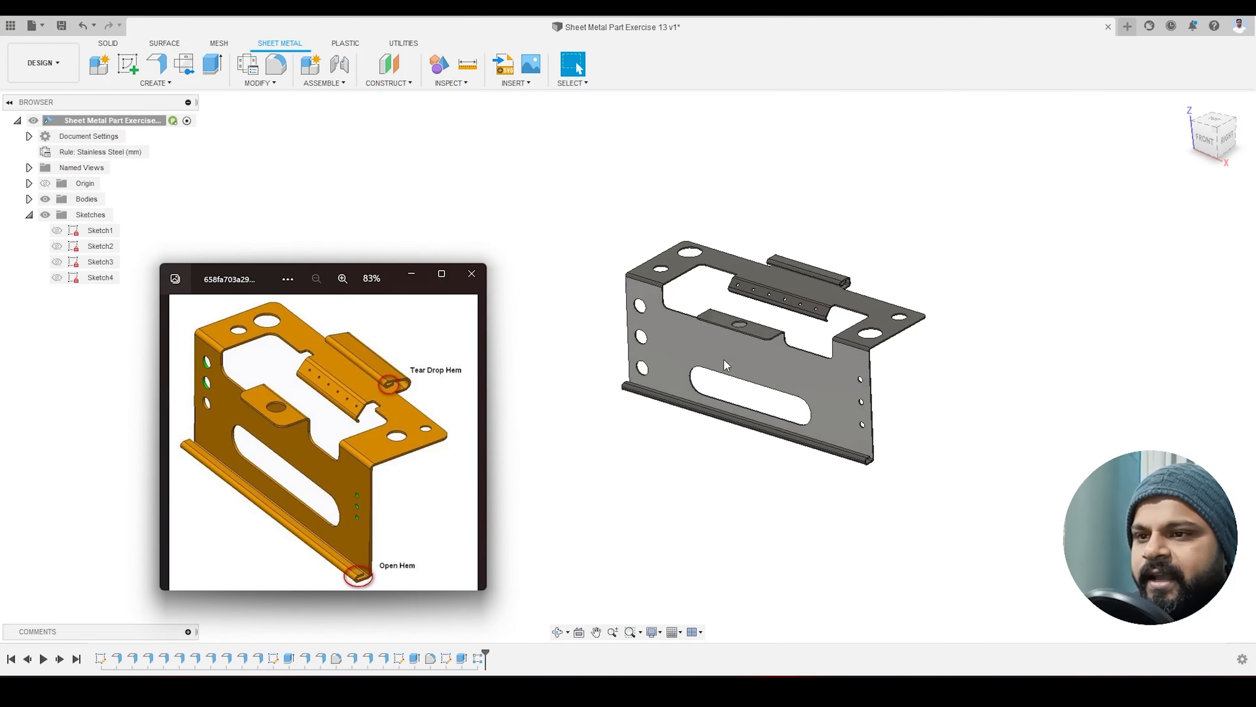
scroll(726, 363, up, 3)
click(752, 328)
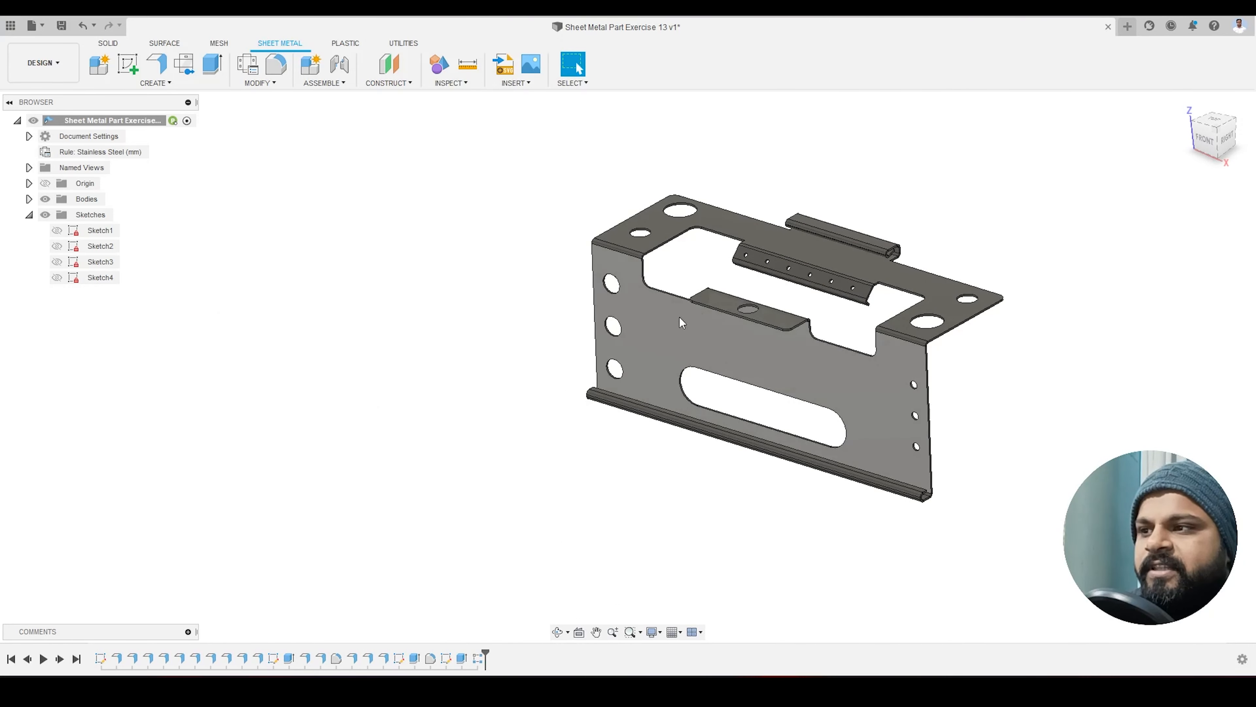
Step: Create the bracket's flat pattern with the large slotted front face as the stationary face, and return to the folded model
scroll(826, 360, down, 2)
scroll(897, 354, up, 4)
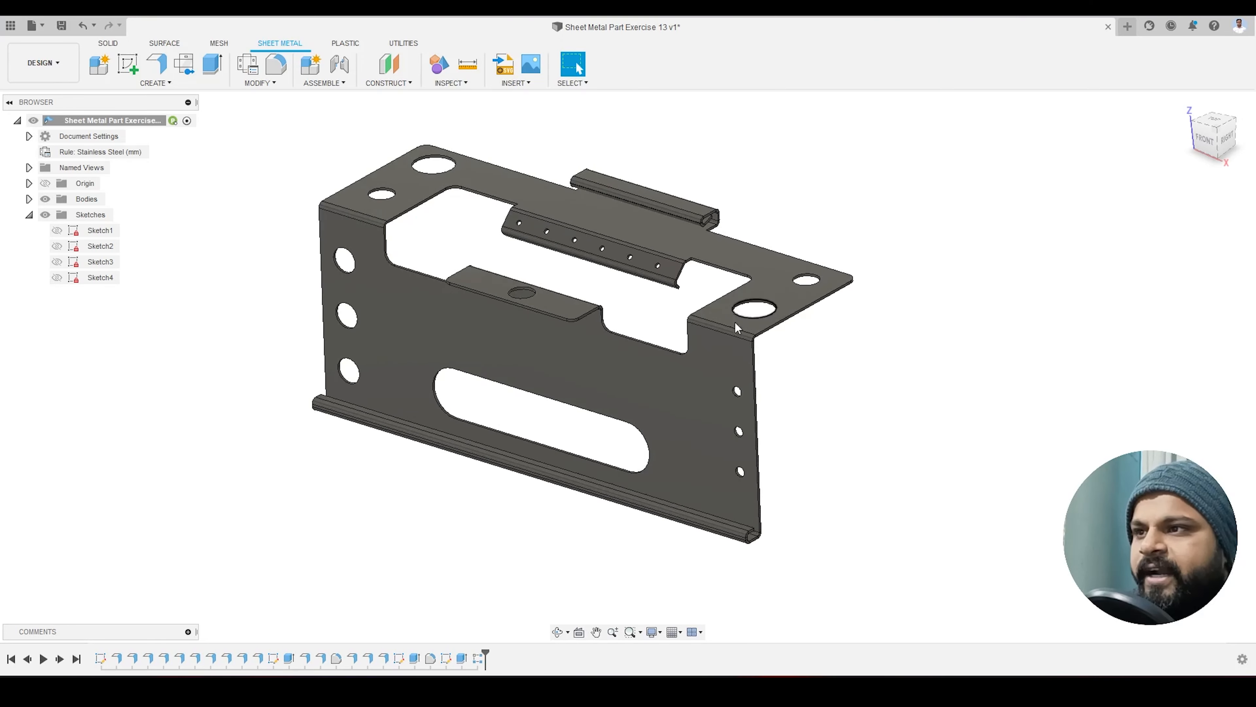
scroll(703, 324, down, 1)
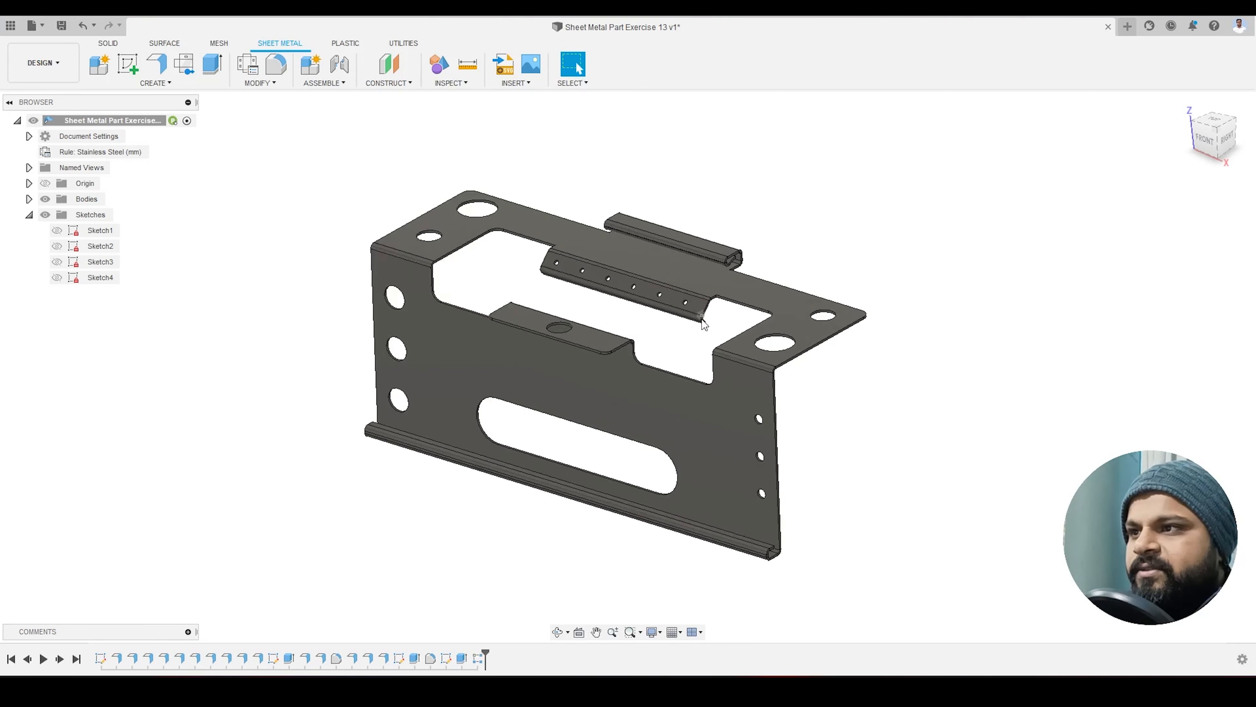
click(187, 70)
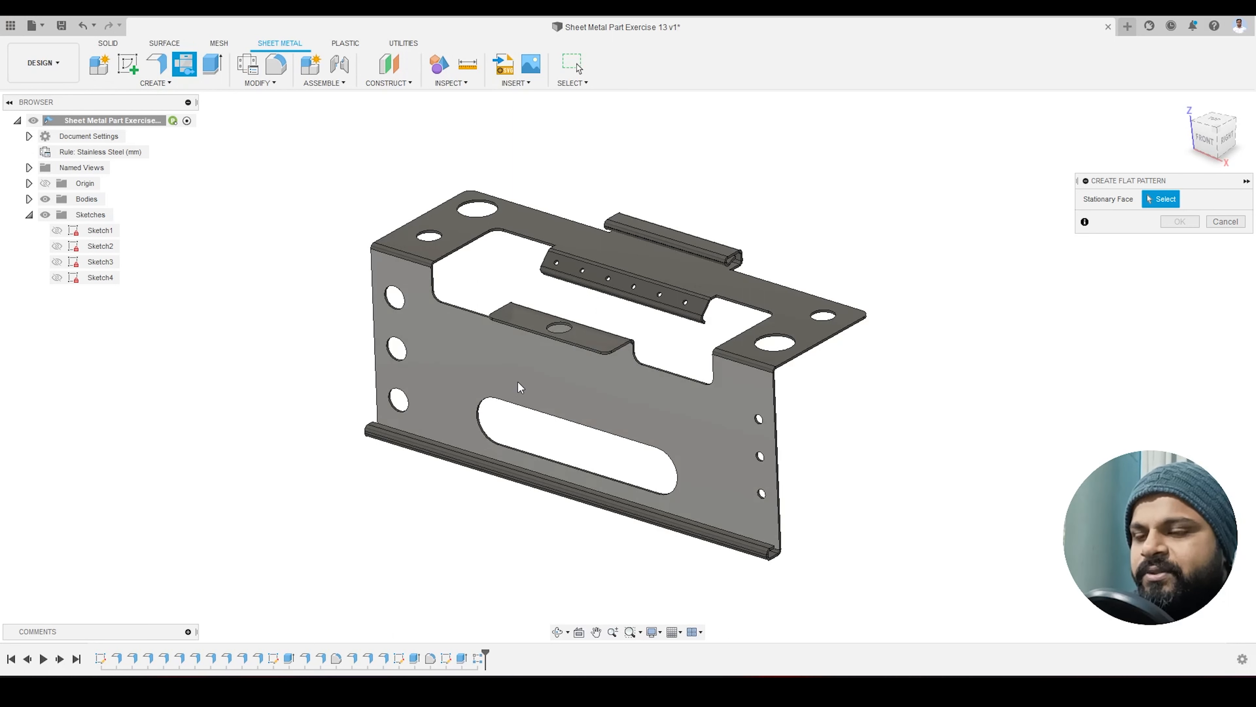
click(524, 375)
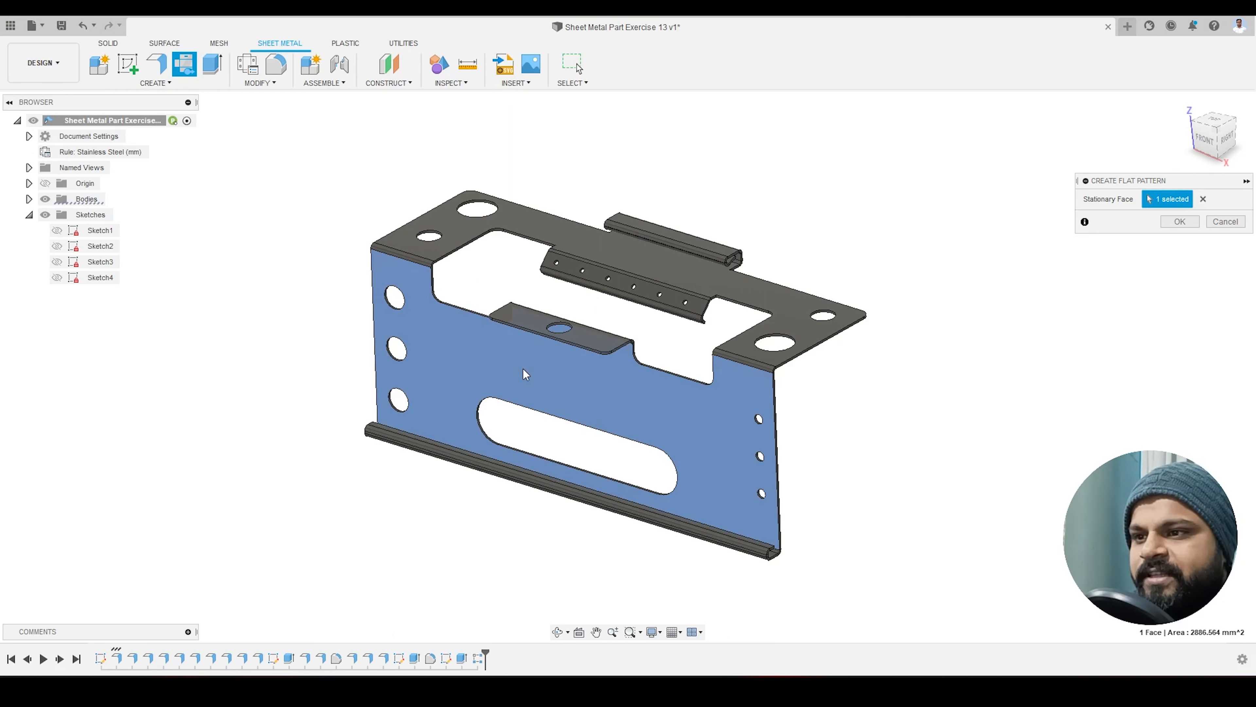
click(1180, 222)
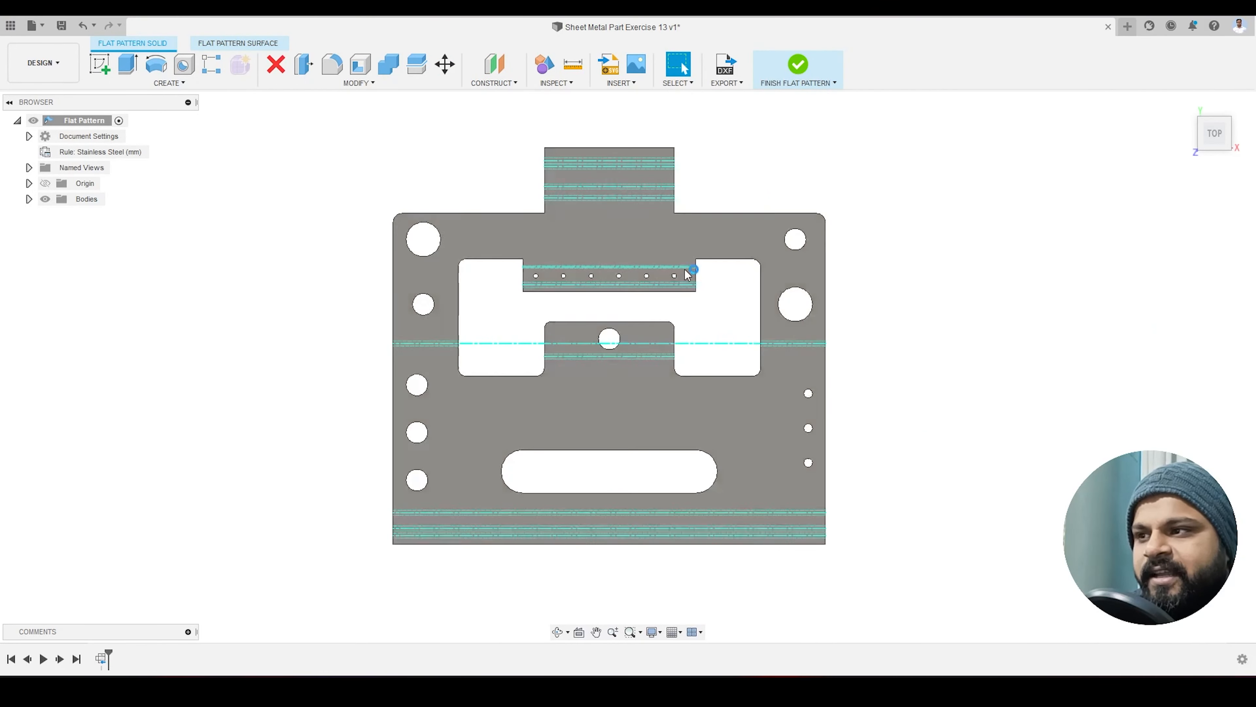
click(798, 67)
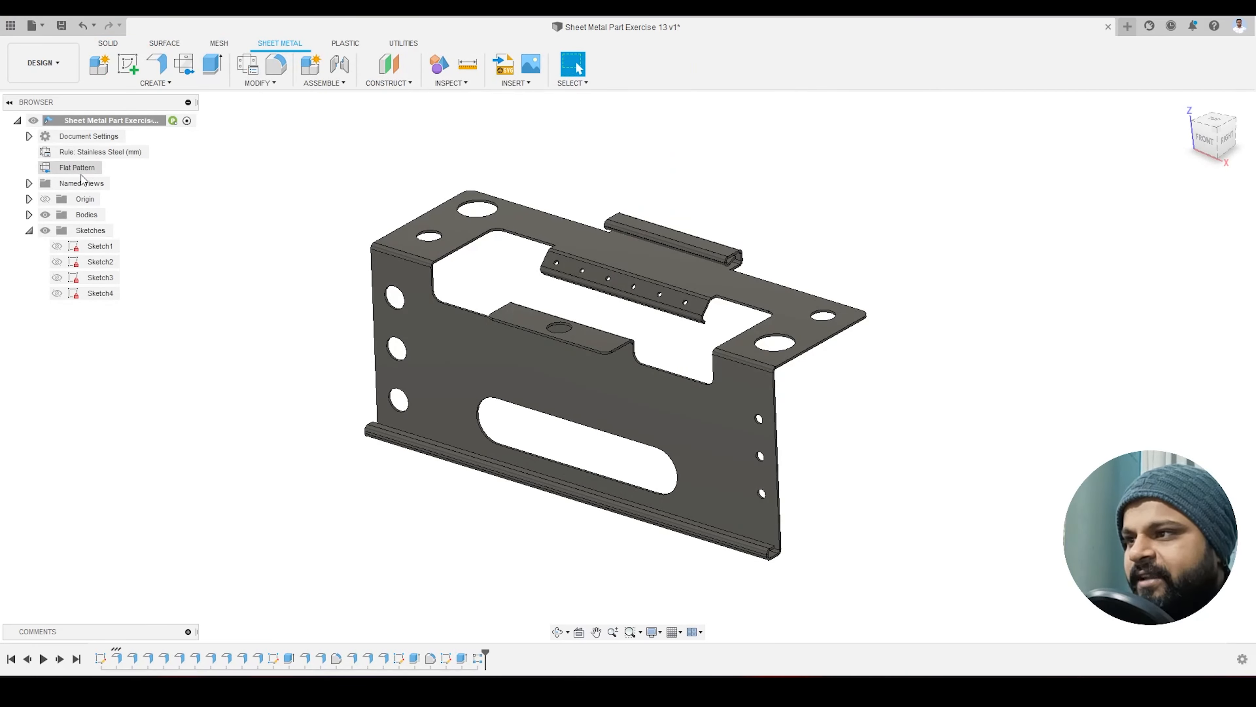
Step: Reopen the saved flat pattern, examine the unfolded bracket with its bend lines, and return to the folded model
click(109, 167)
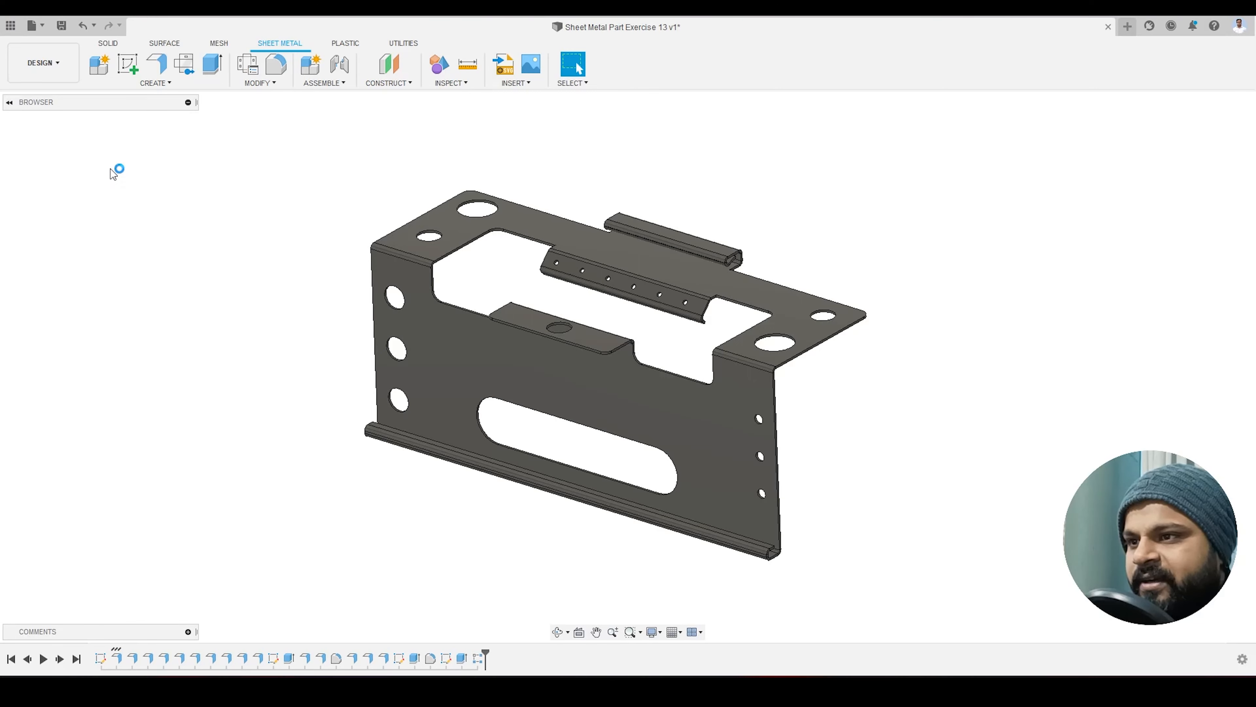
scroll(749, 277, down, 6)
scroll(747, 277, up, 4)
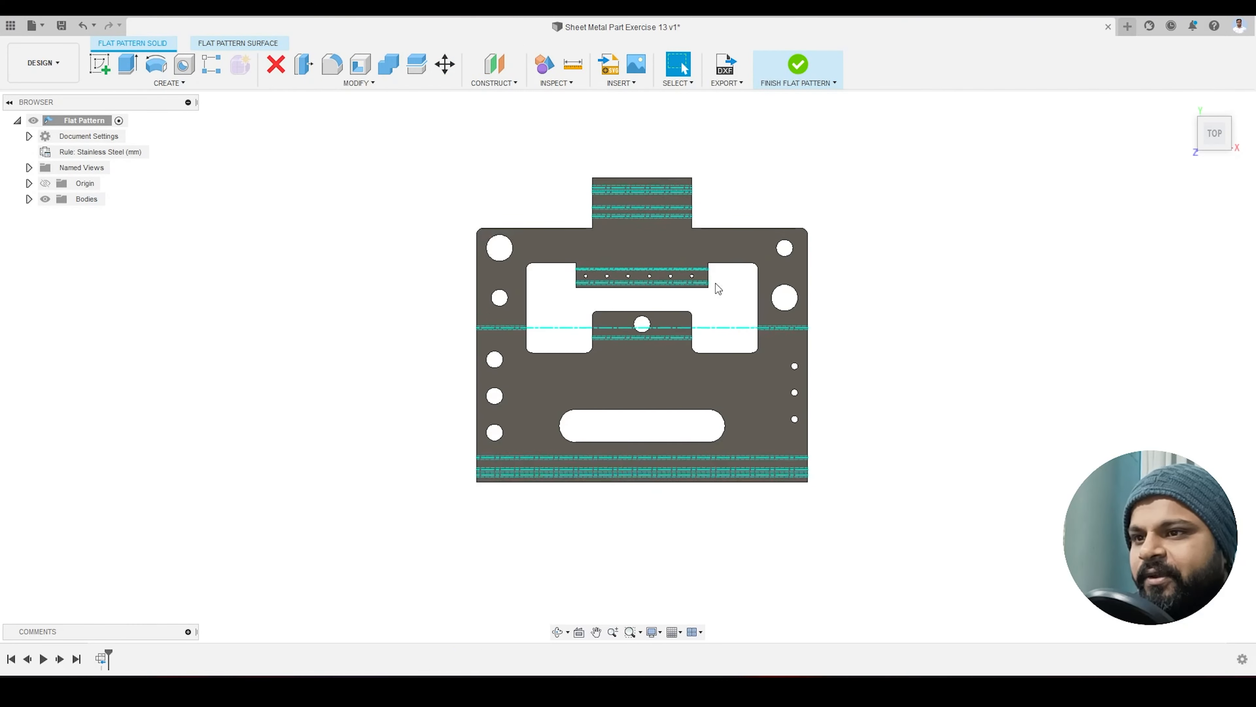
click(799, 67)
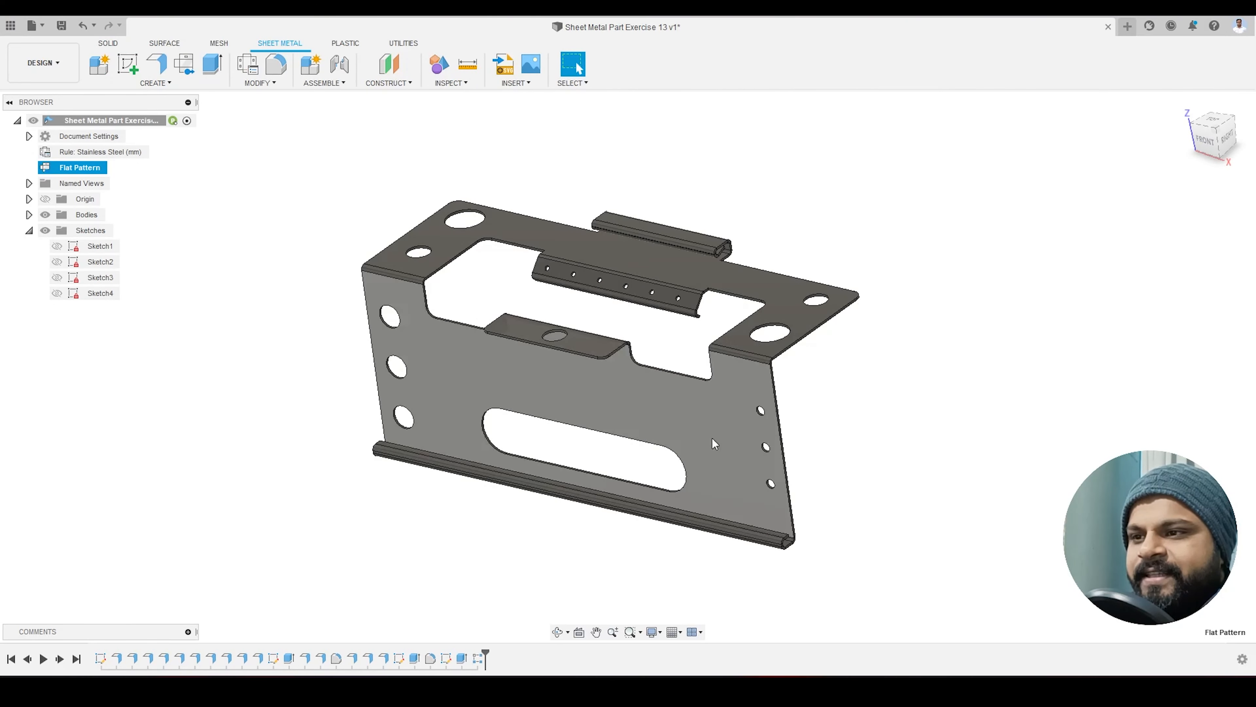
scroll(965, 422, down, 3)
scroll(789, 420, up, 4)
shift+middle_drag(788, 420, 882, 448)
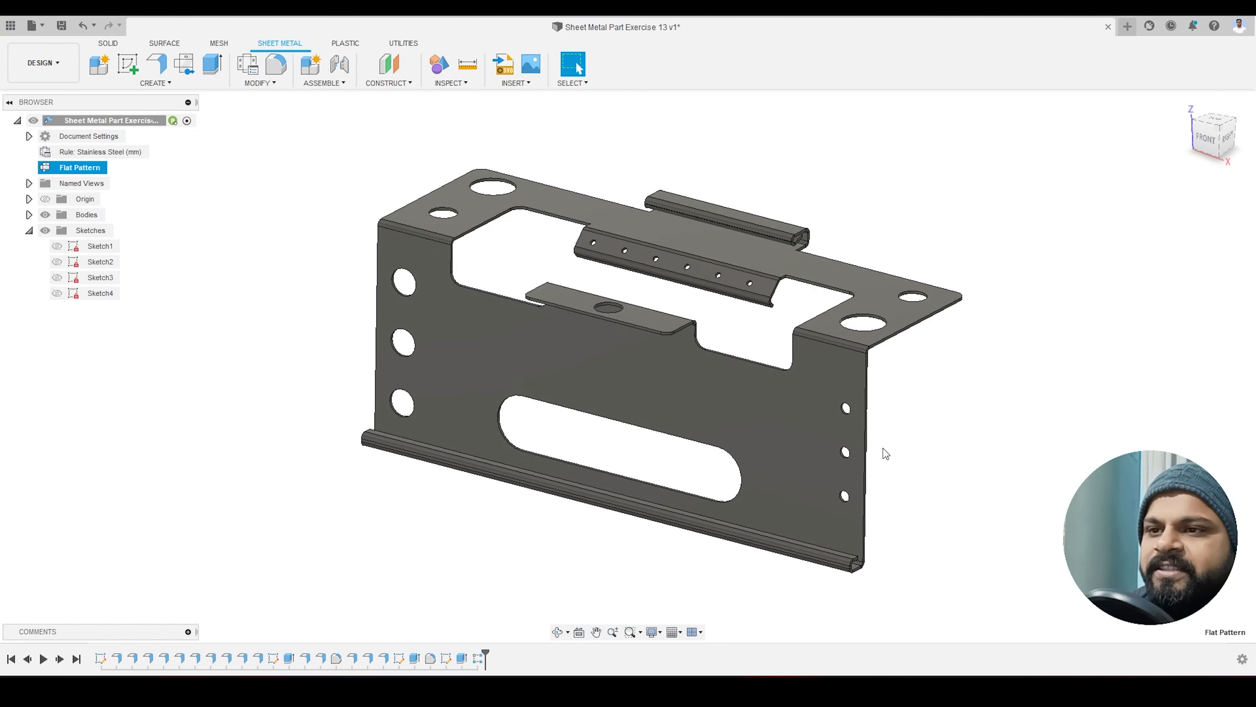